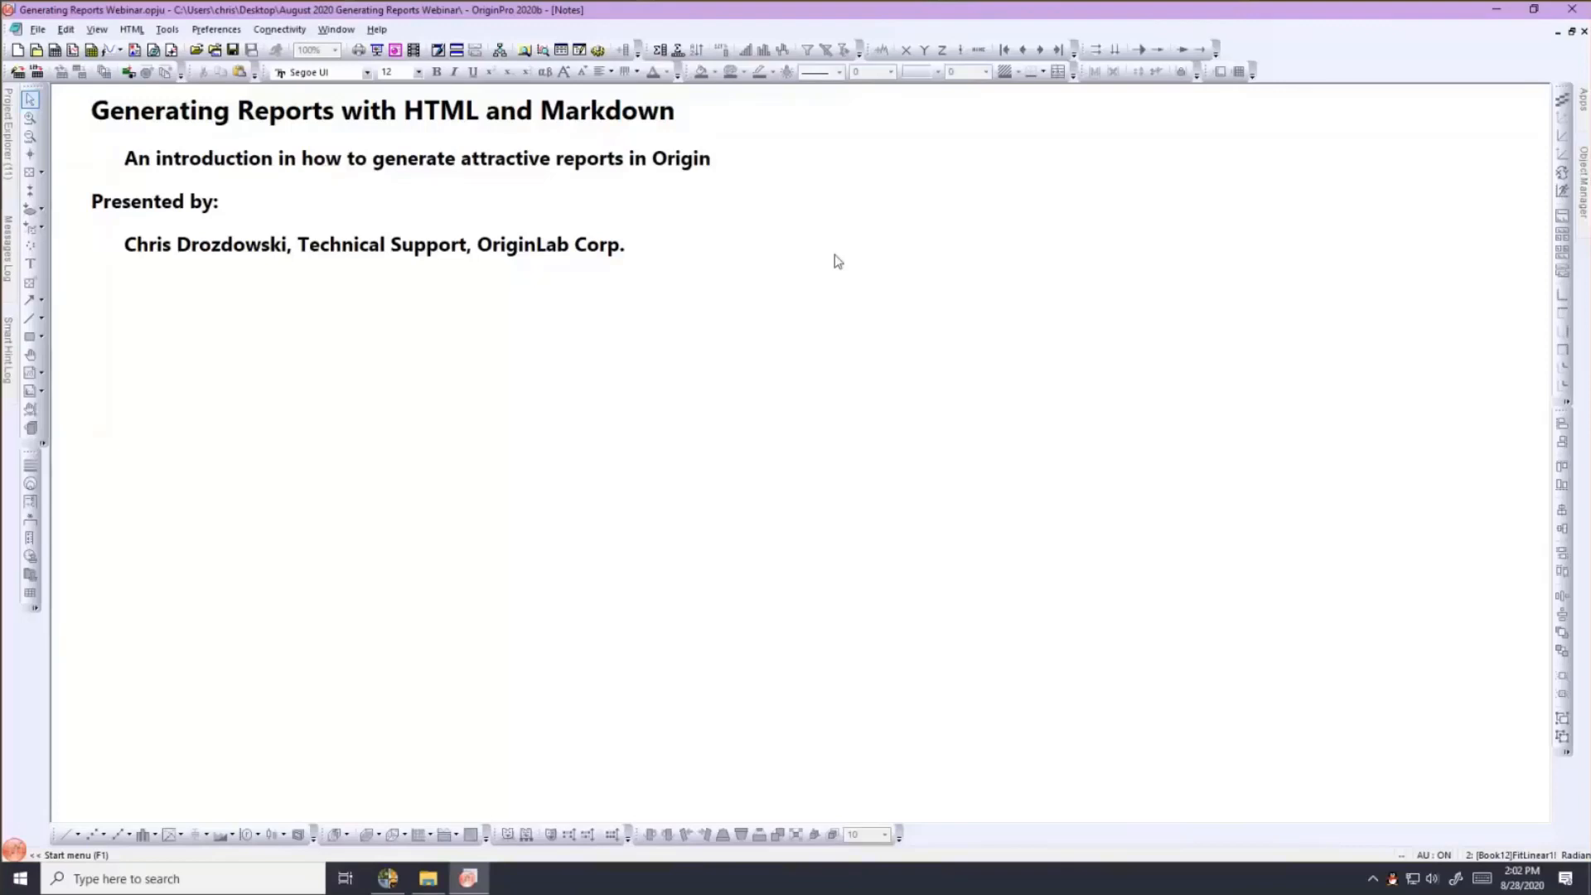
Open the 5. Intro project folder and move and enlarge the Report Sheet Example window to show more of the linear fit report.
left_click(985, 77)
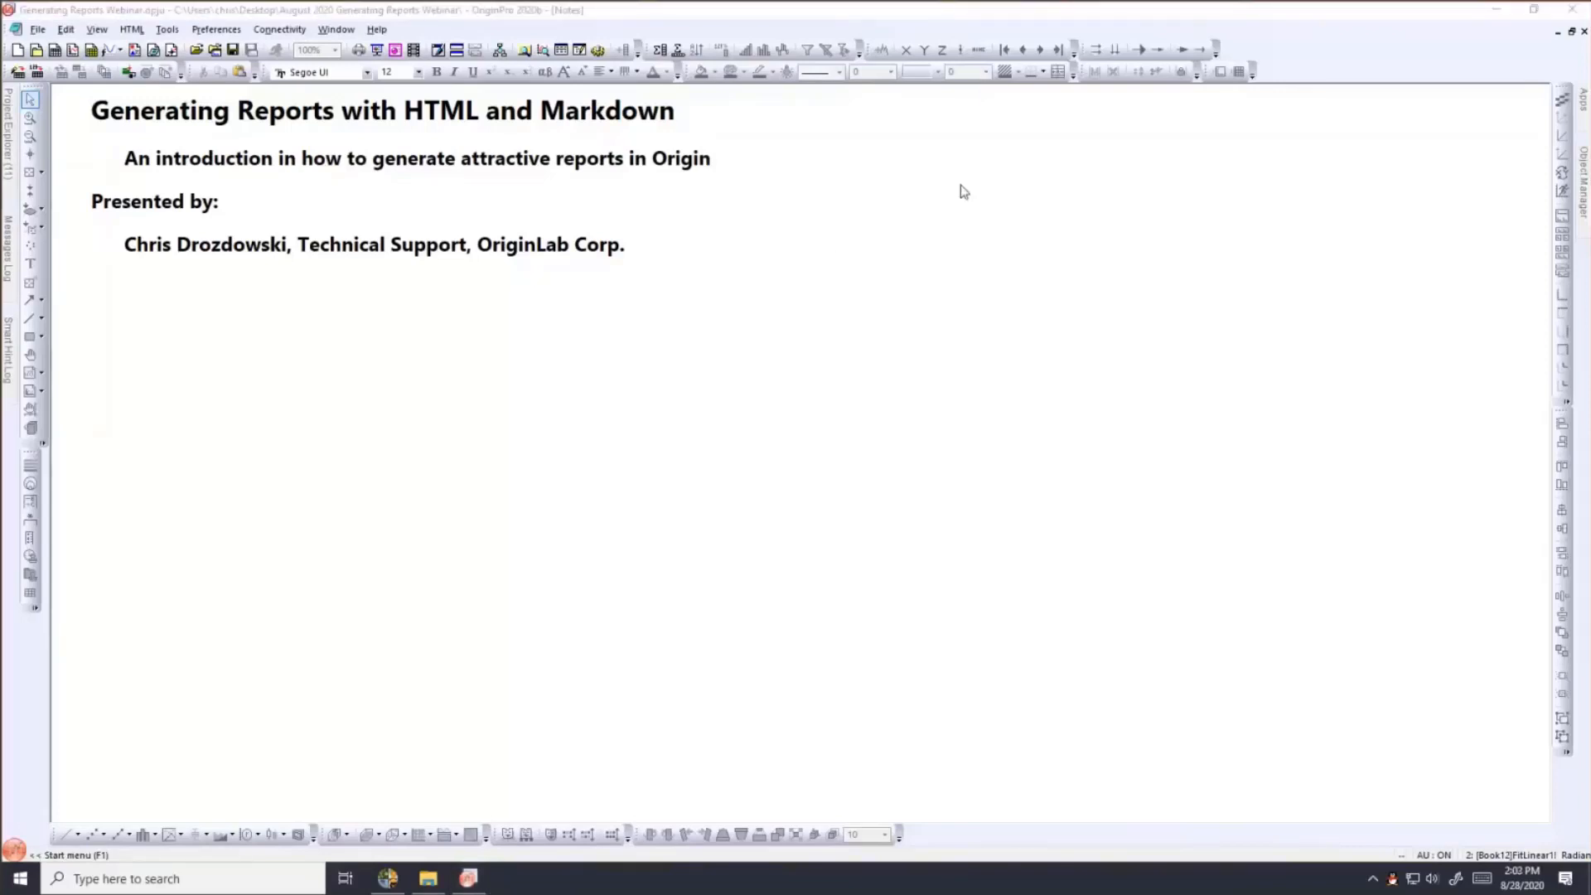
mouse_move(7, 163)
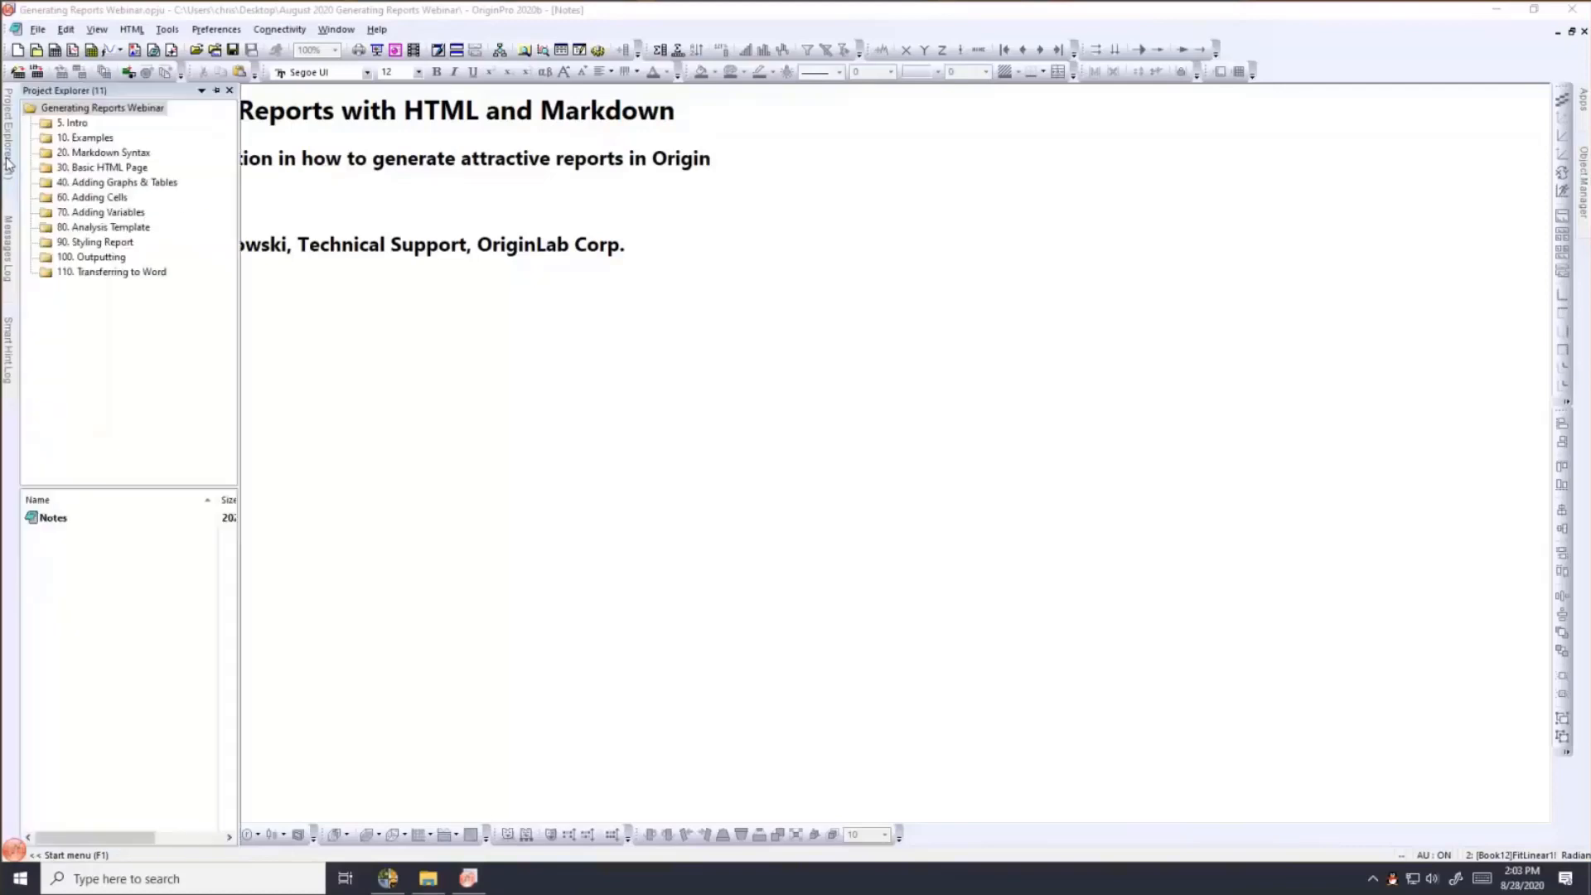
left_click(67, 123)
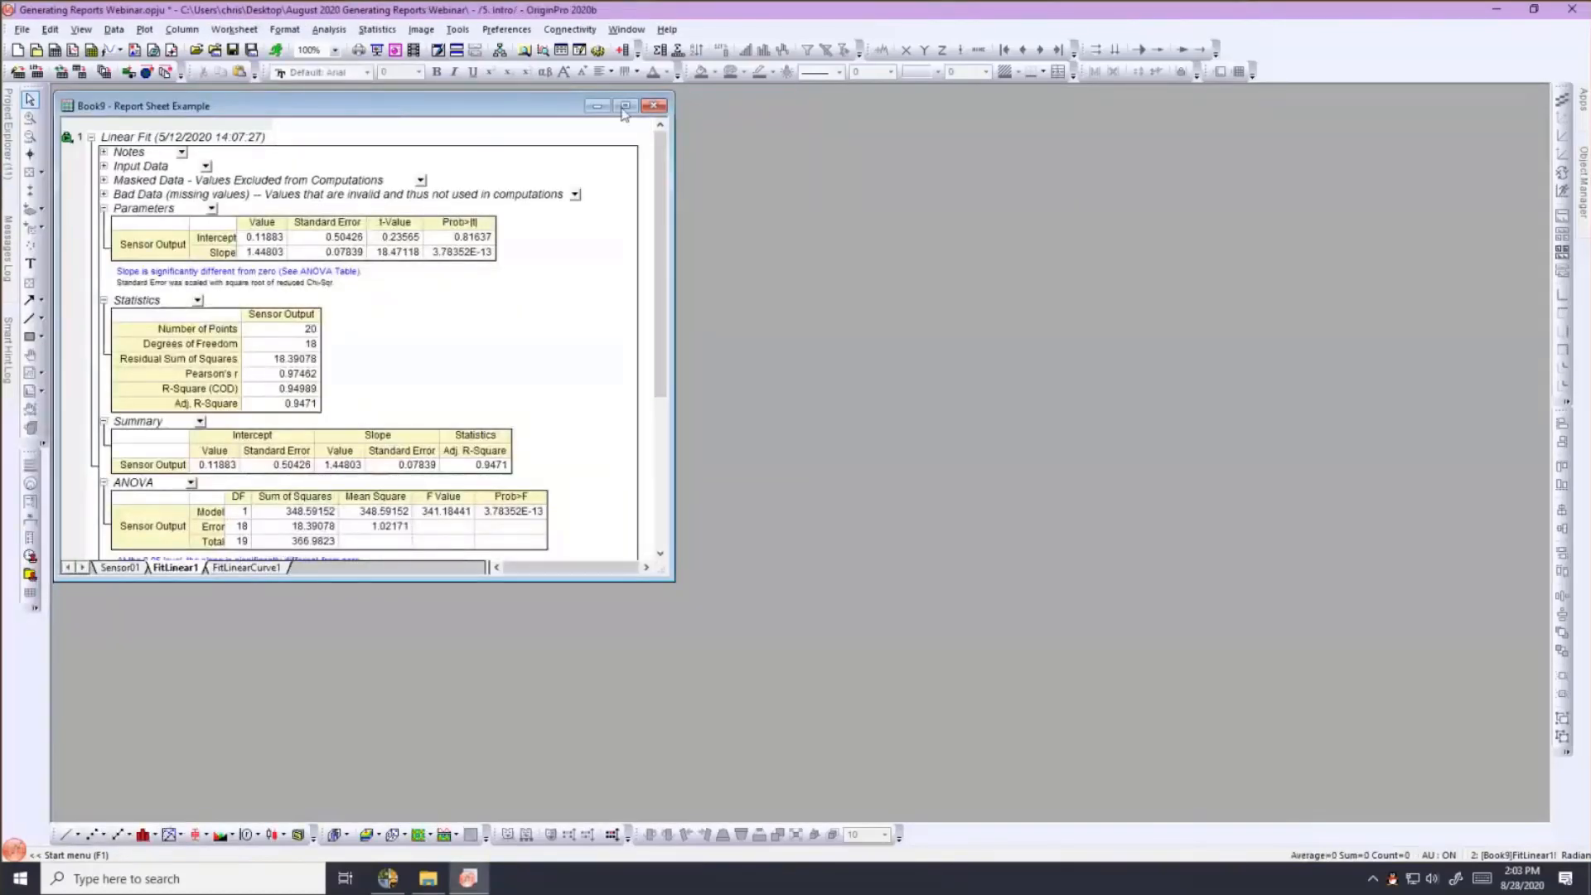
left_click_drag(464, 106, 706, 103)
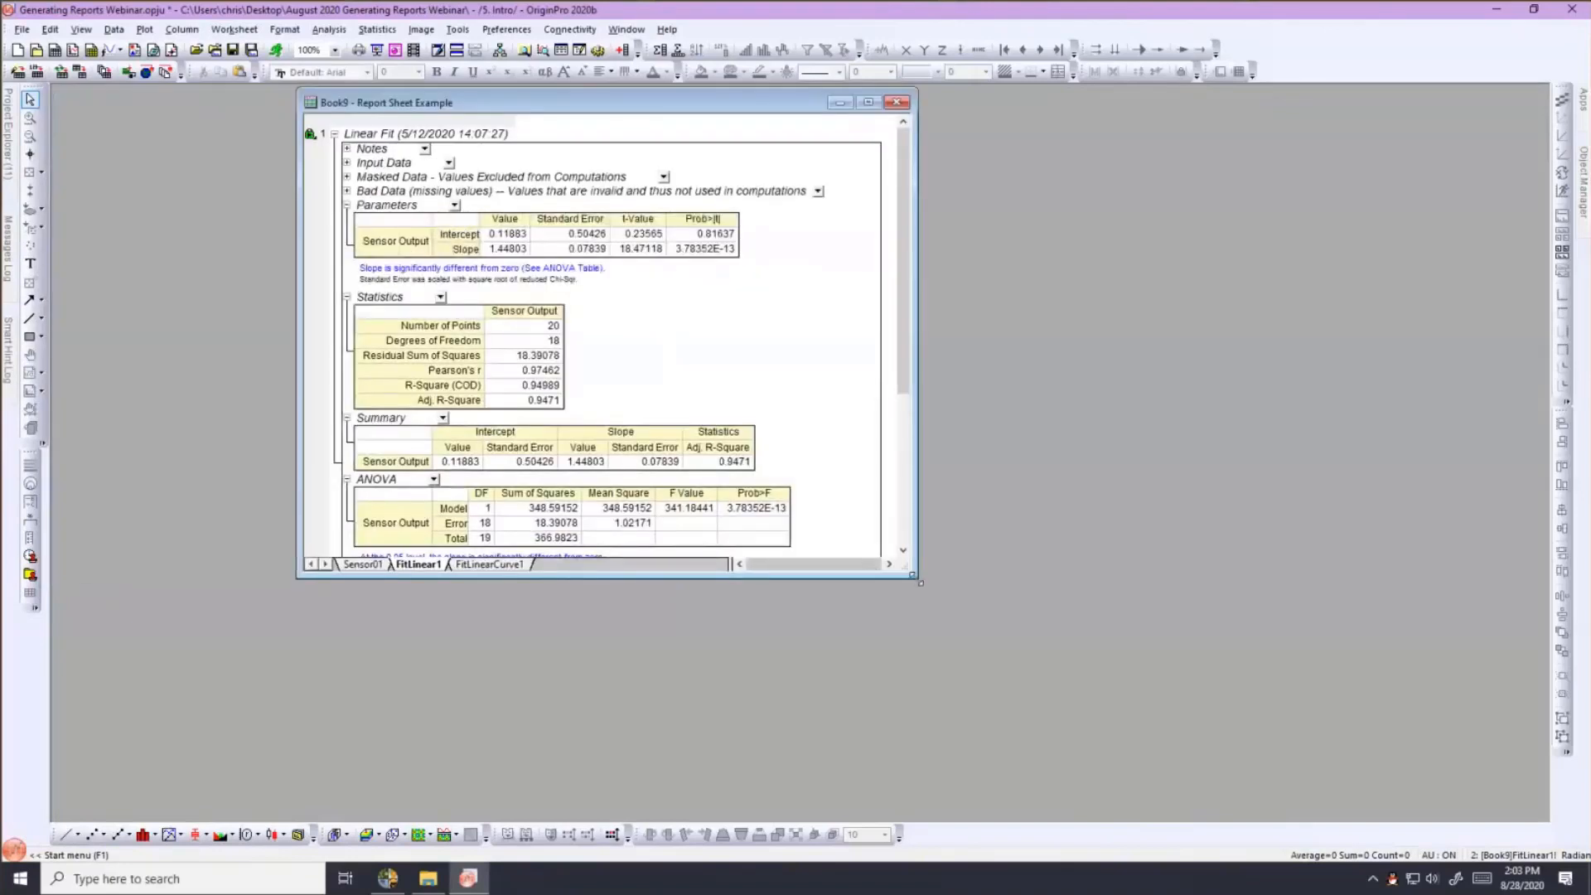
left_click_drag(920, 583, 1072, 726)
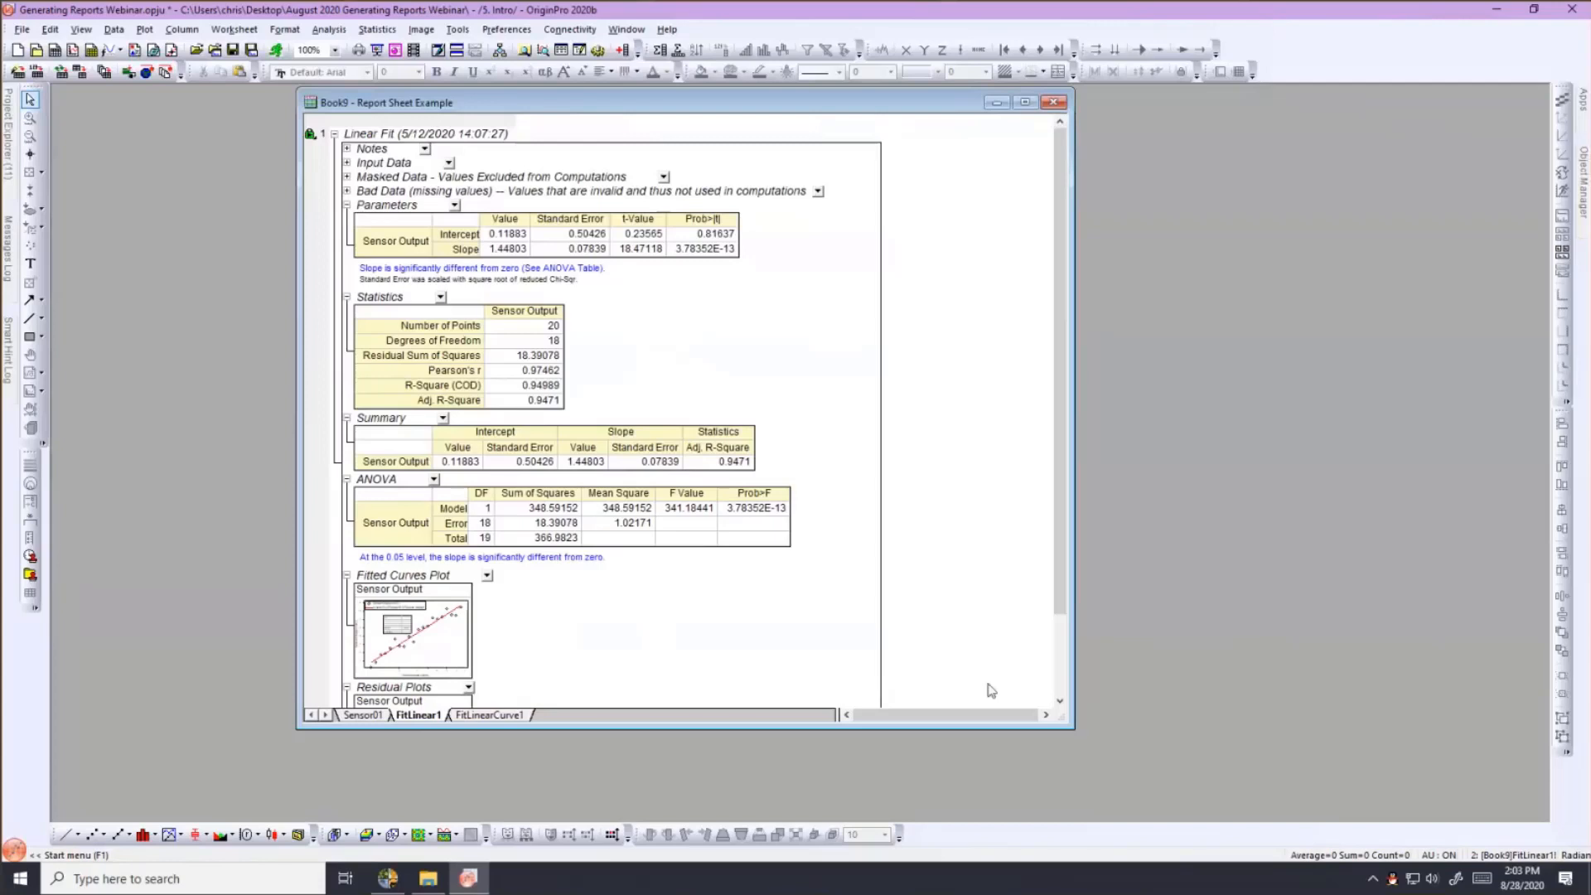
mouse_move(1056, 191)
left_mouse_down()
mouse_move(1056, 223)
mouse_move(1054, 189)
left_mouse_up()
Expand the Notes, Input Data, Masked Data and Bad Data sections of the linear fit report to inspect their contents.
left_click(347, 150)
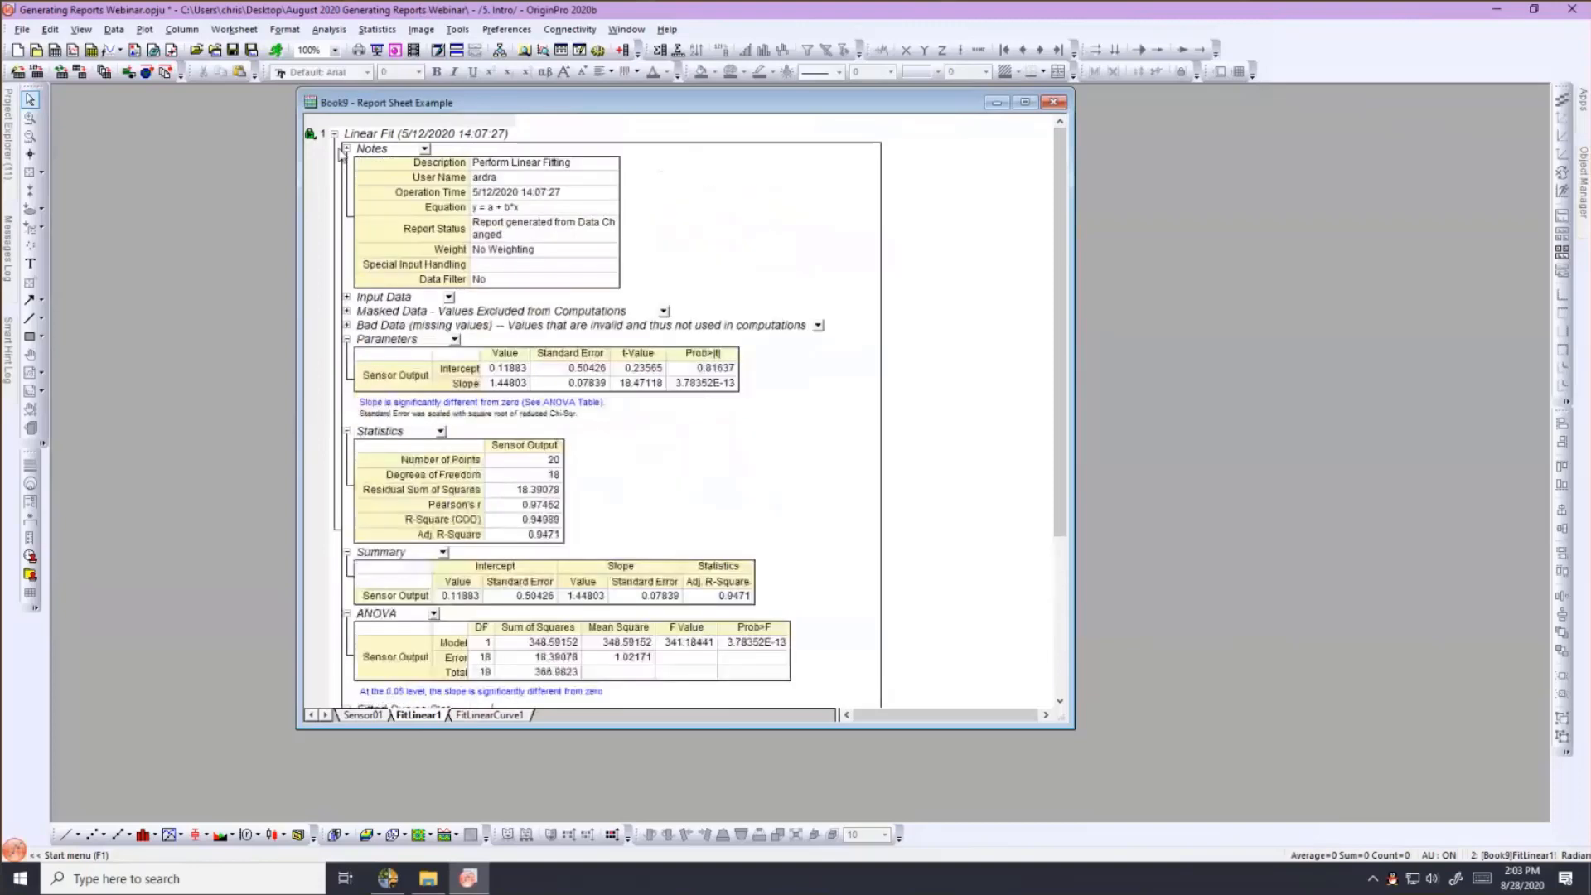
left_click(347, 149)
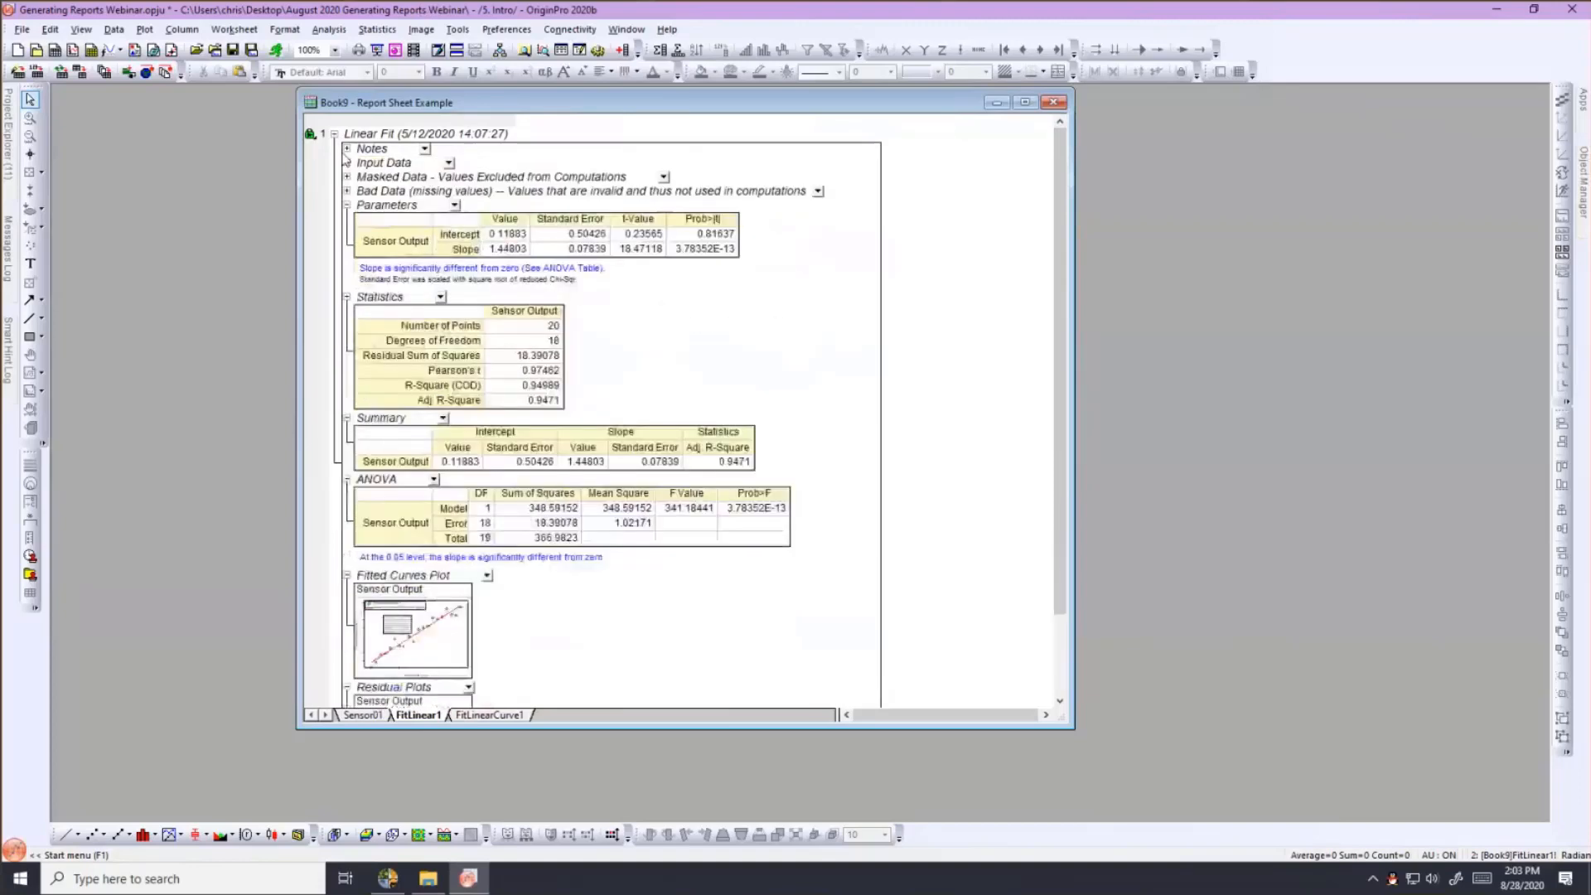
left_click(347, 163)
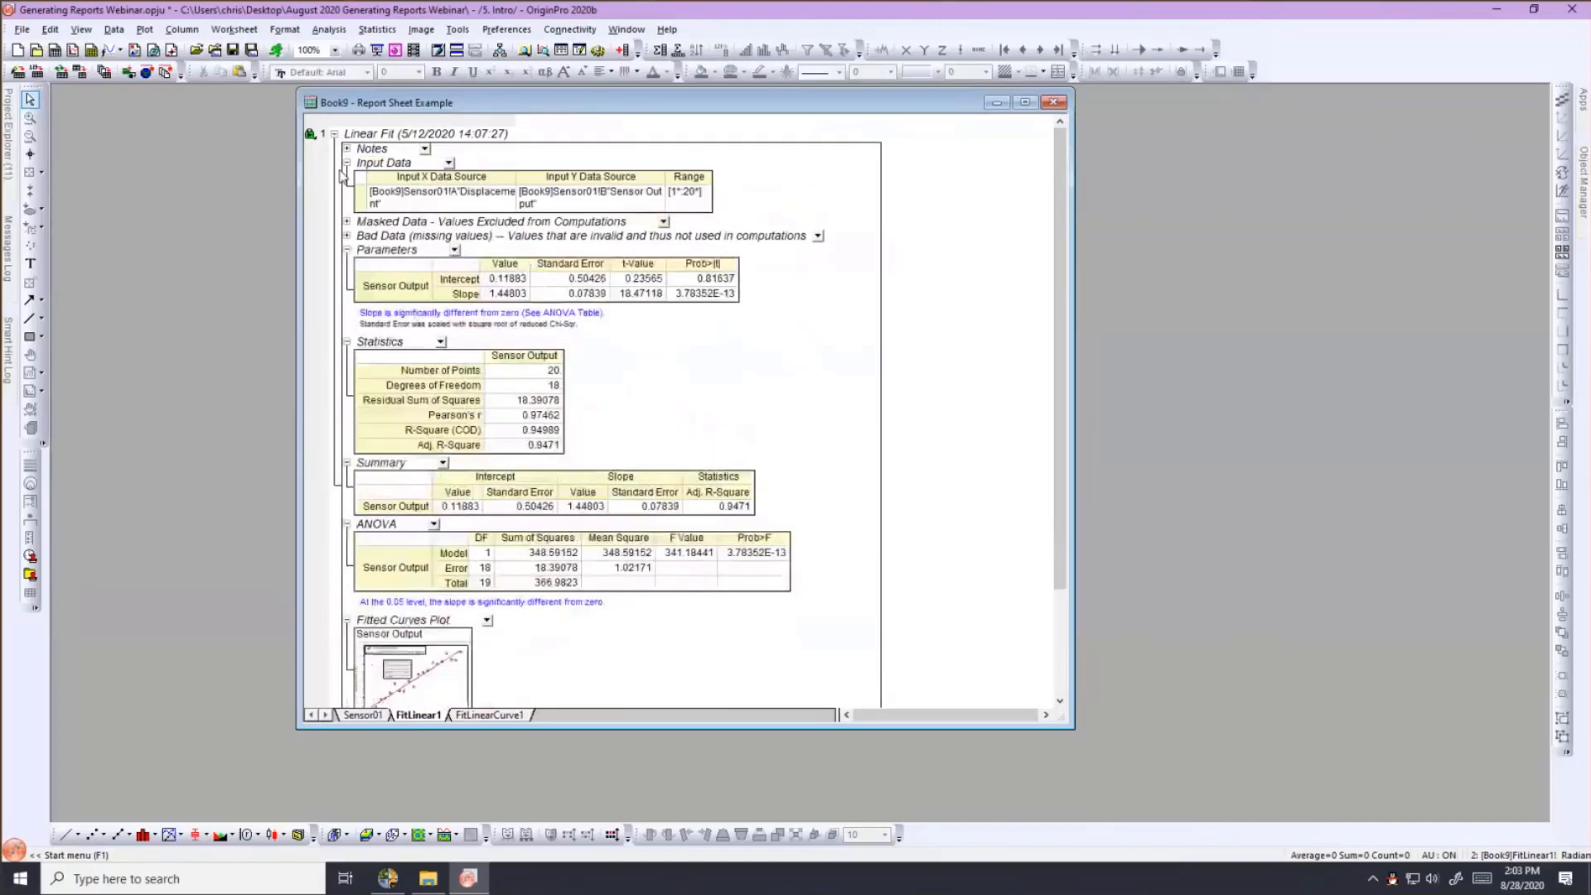
left_click(347, 222)
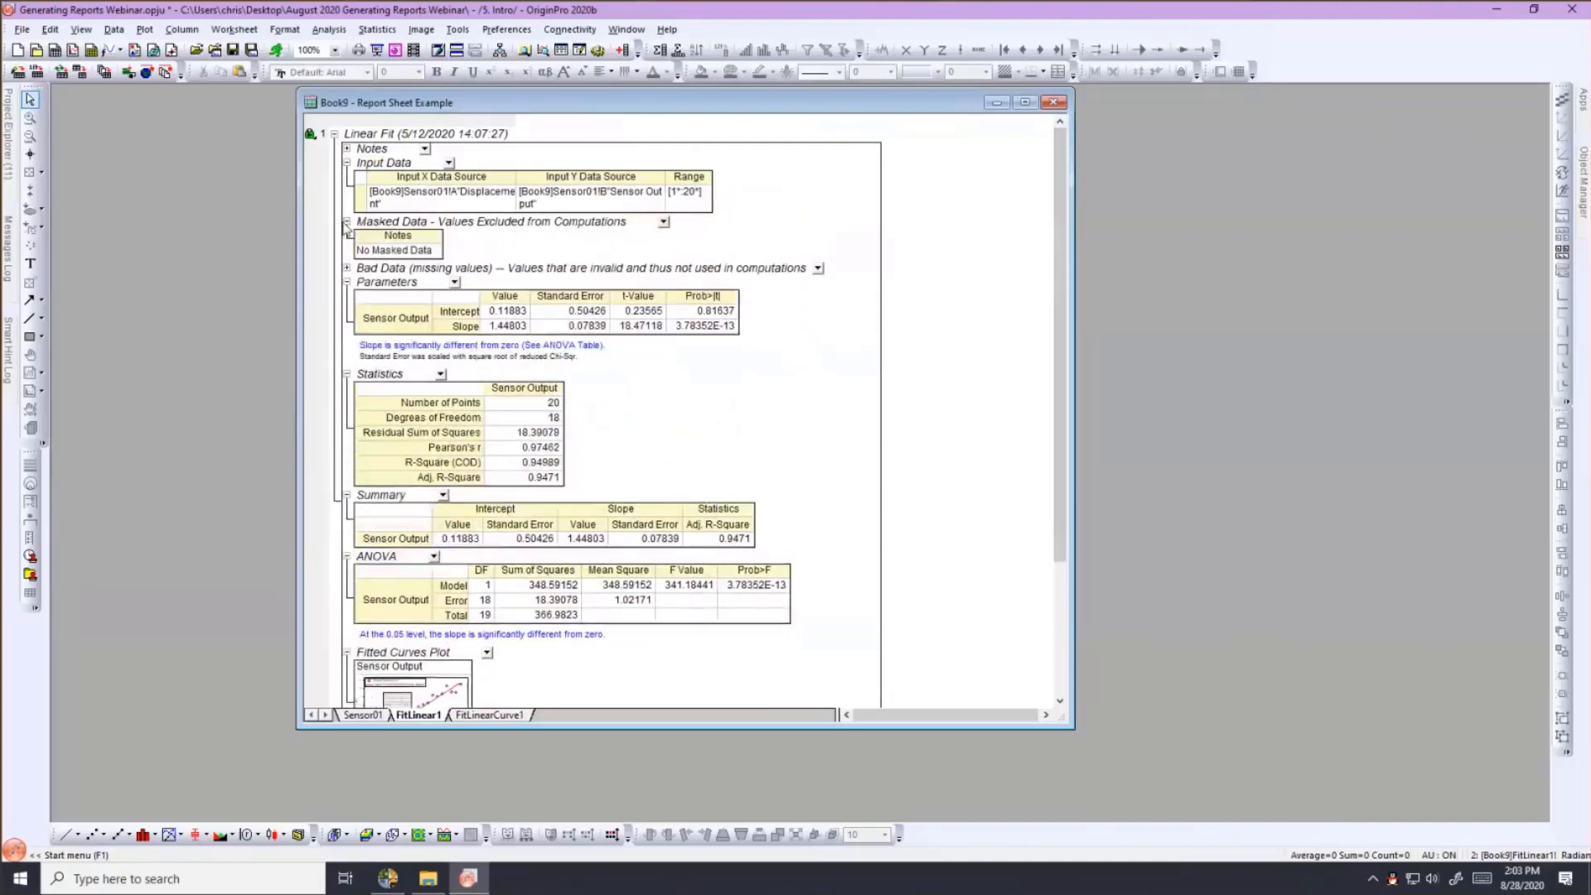
left_click(347, 268)
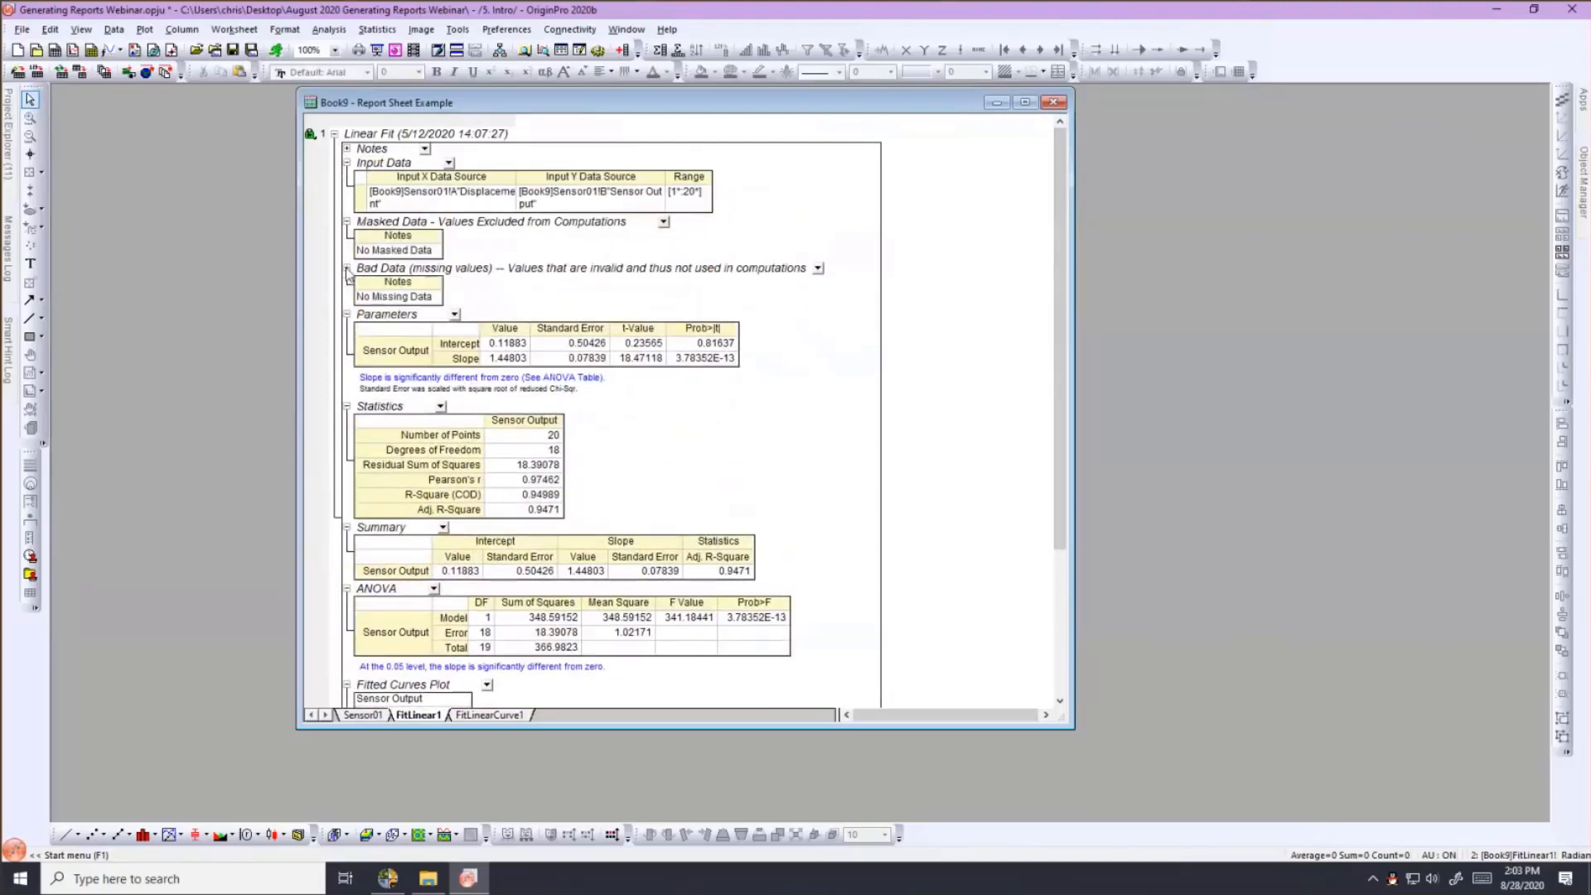
Collapse the Input Data, Masked Data, Bad Data, Parameters and Statistics sections of the linear fit report.
left_click(347, 149)
left_click(347, 150)
left_click(347, 163)
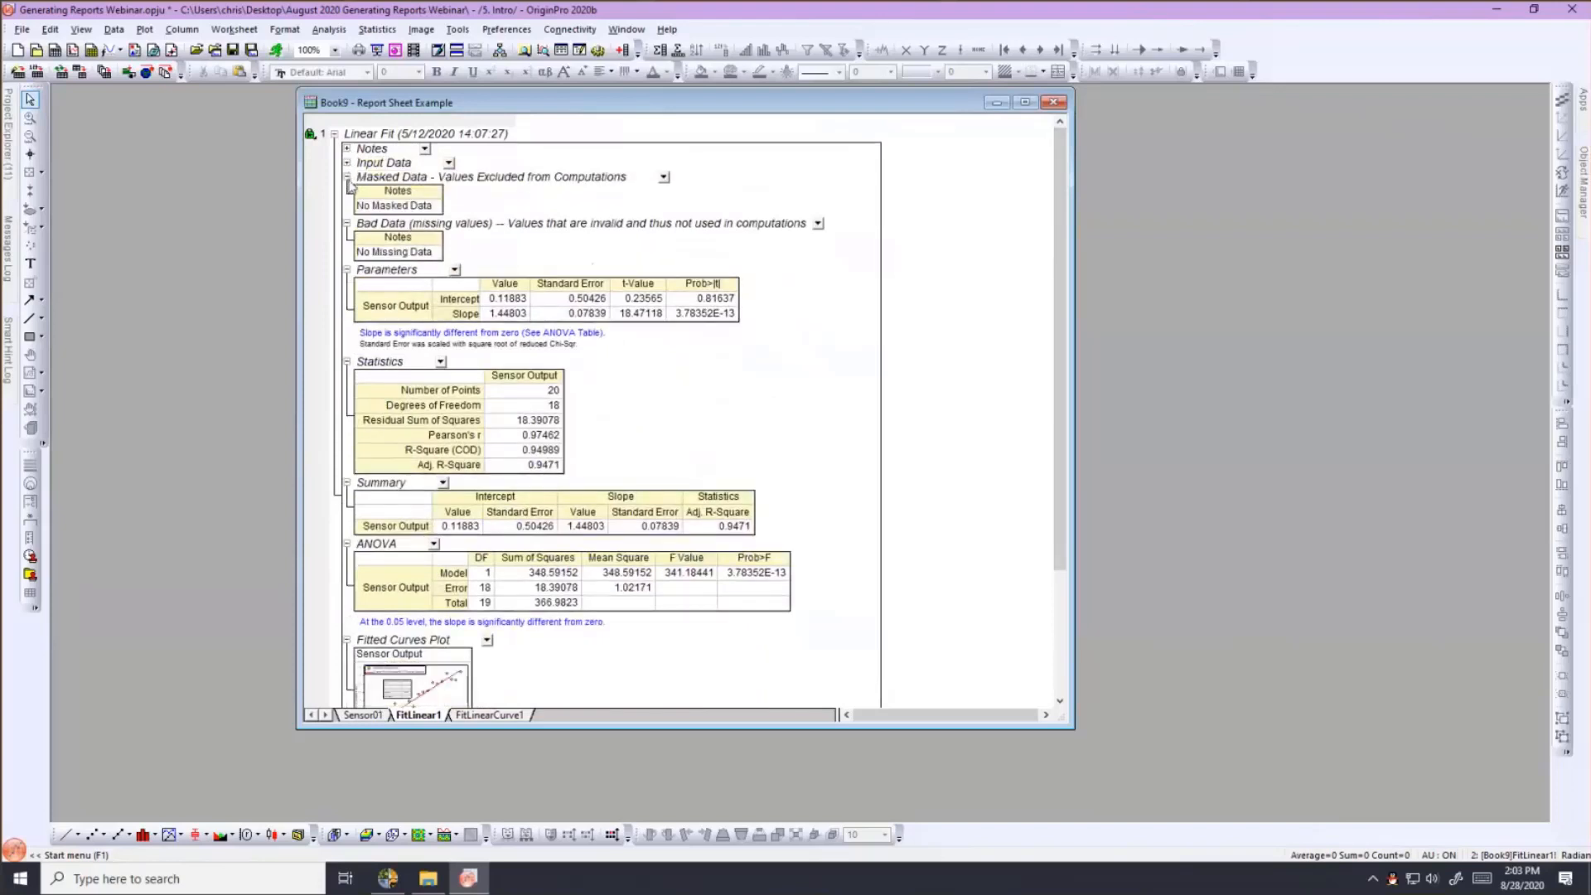
left_click(348, 176)
left_click(347, 190)
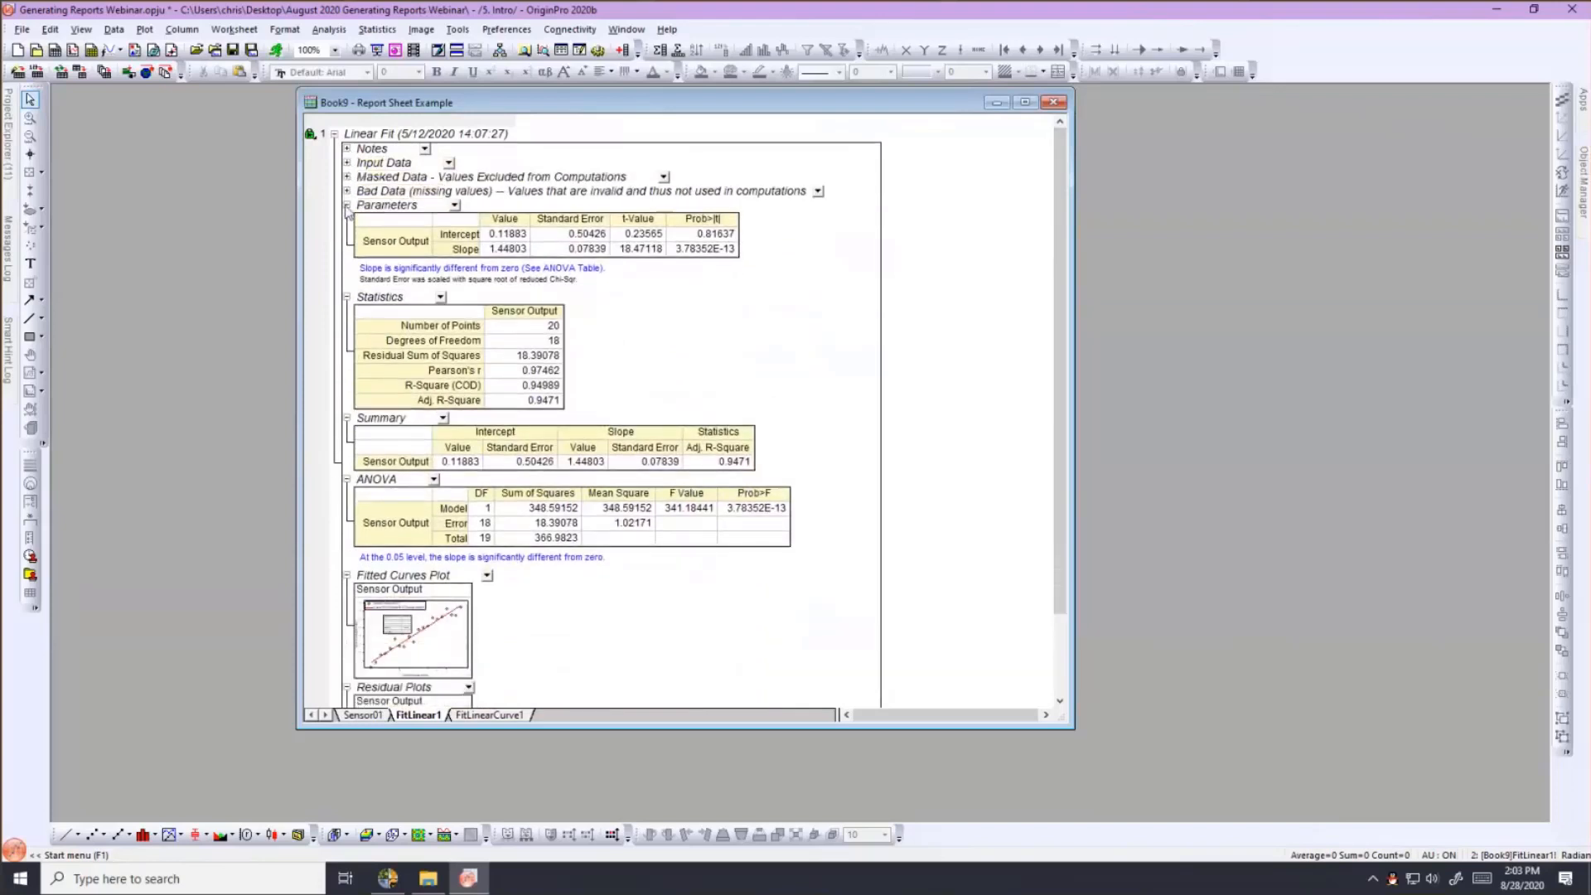
left_click(348, 205)
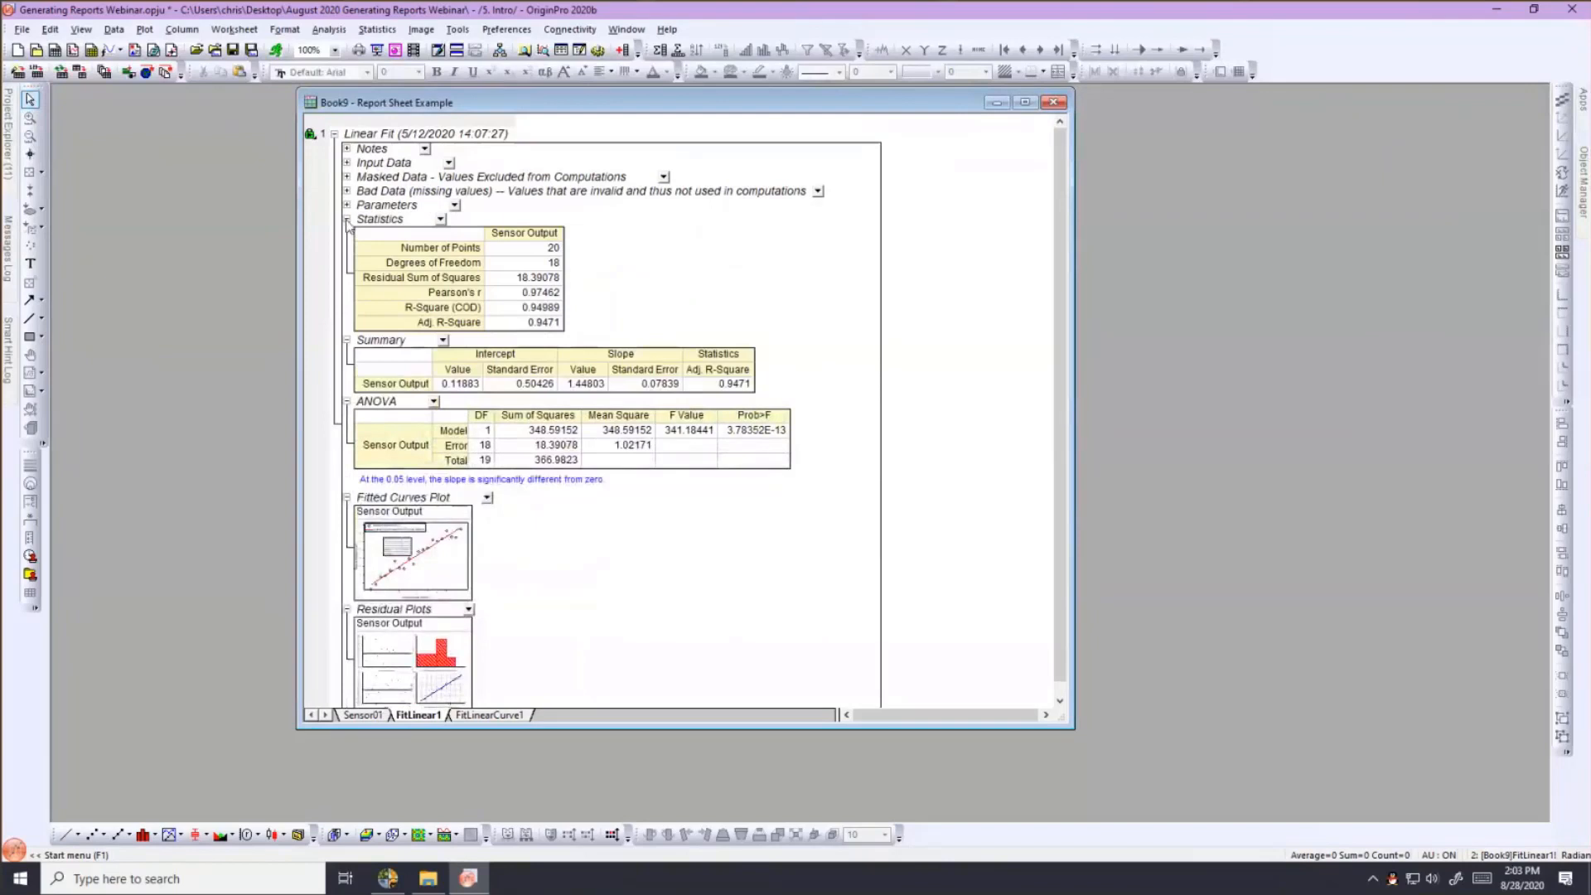
left_click(347, 219)
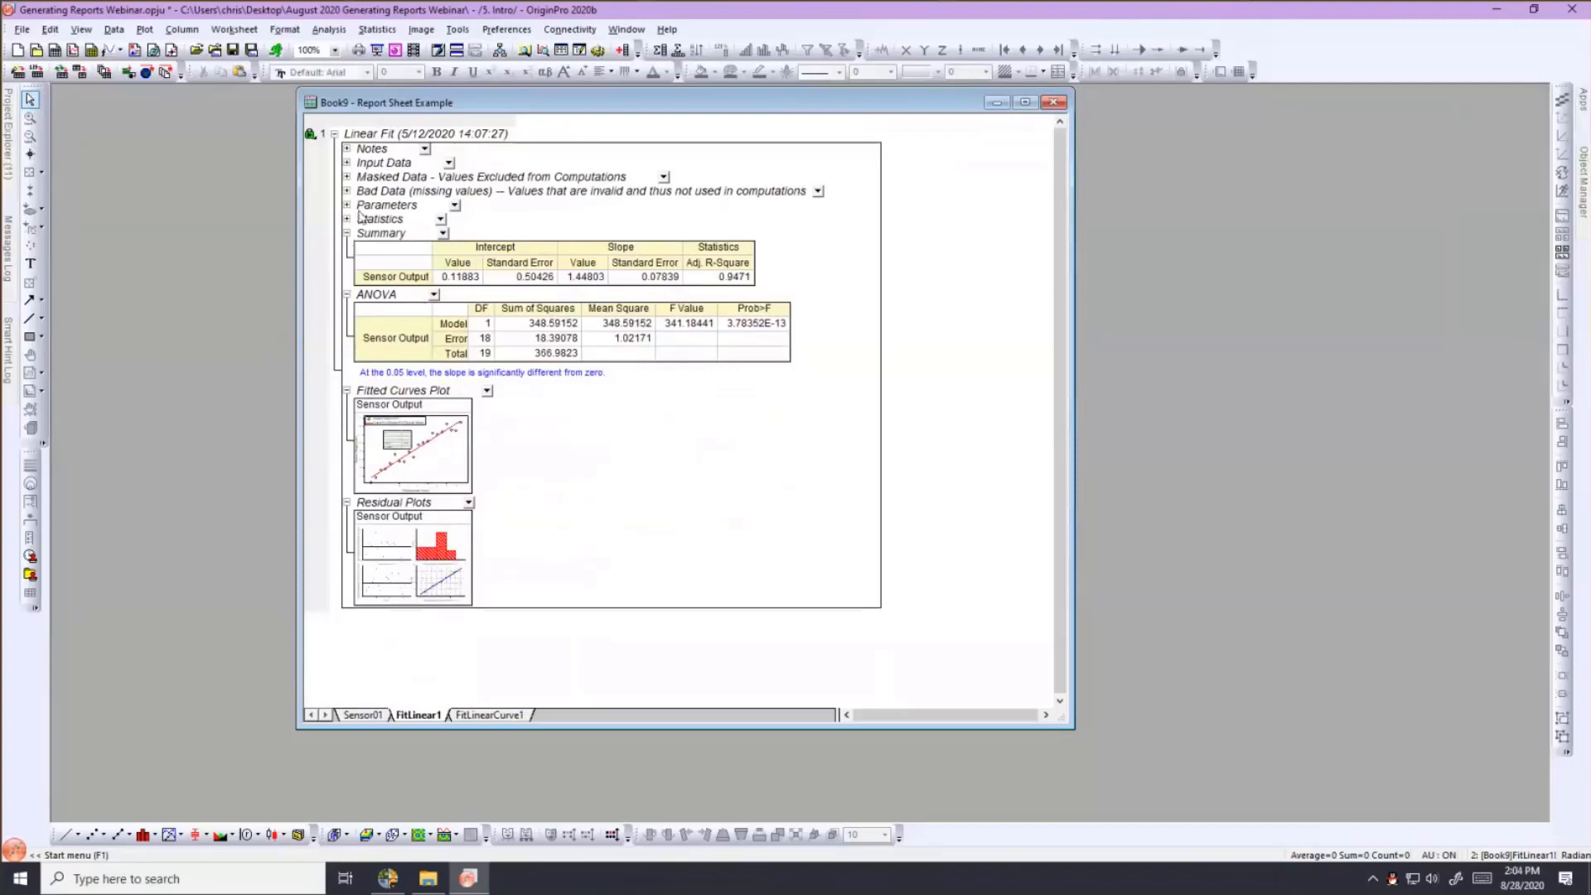
Pin the Project Explorer open and reposition the Report Sheet Example window beside it.
mouse_move(9, 125)
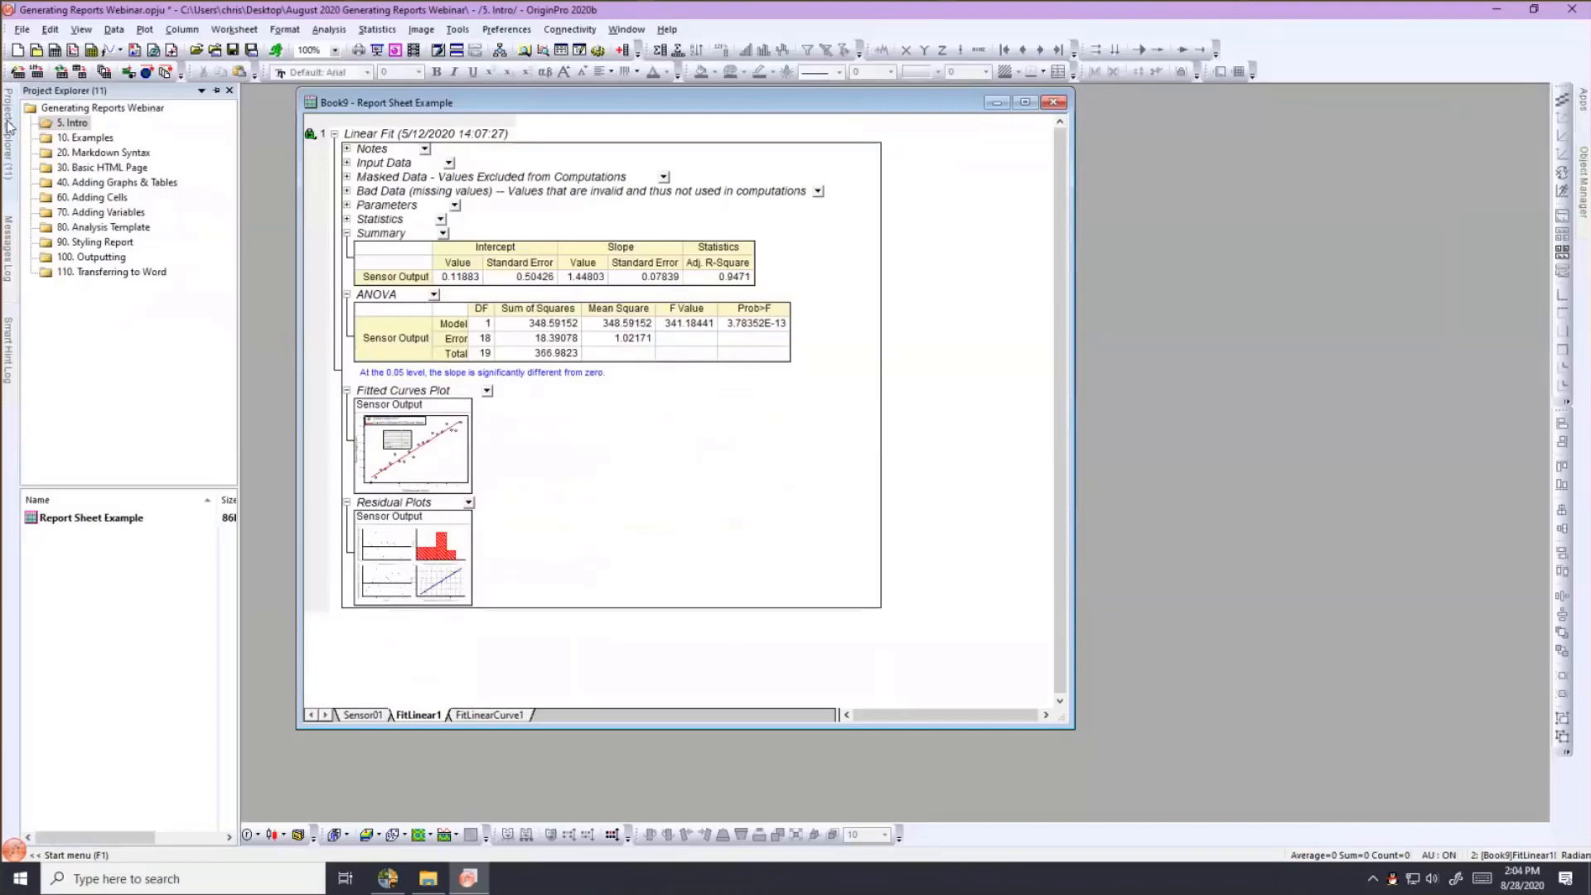
left_click(216, 92)
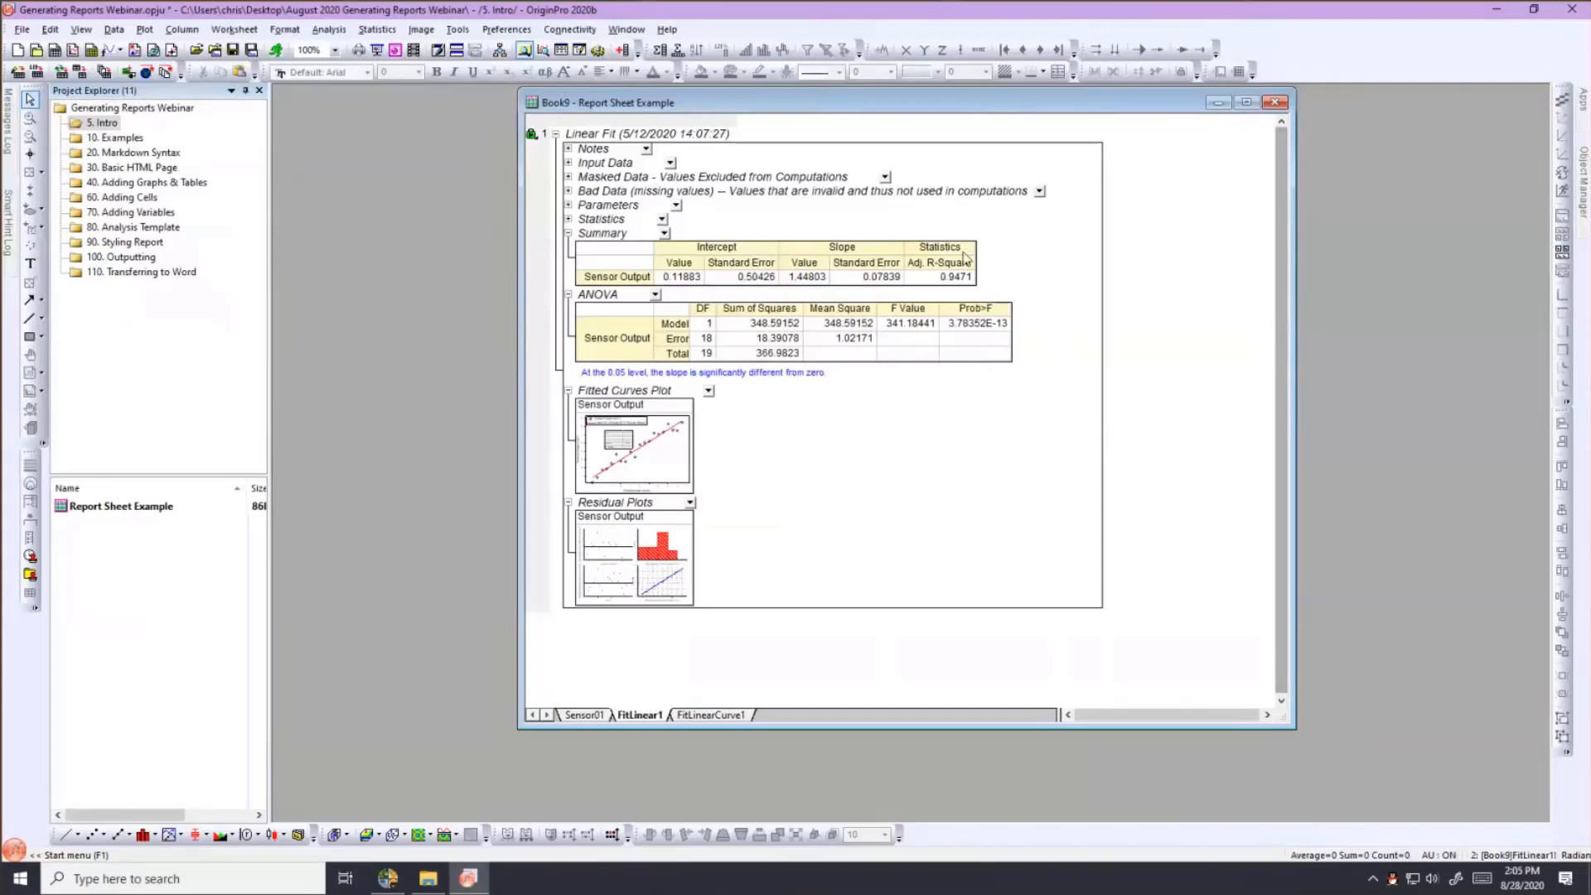
left_click_drag(702, 105, 583, 123)
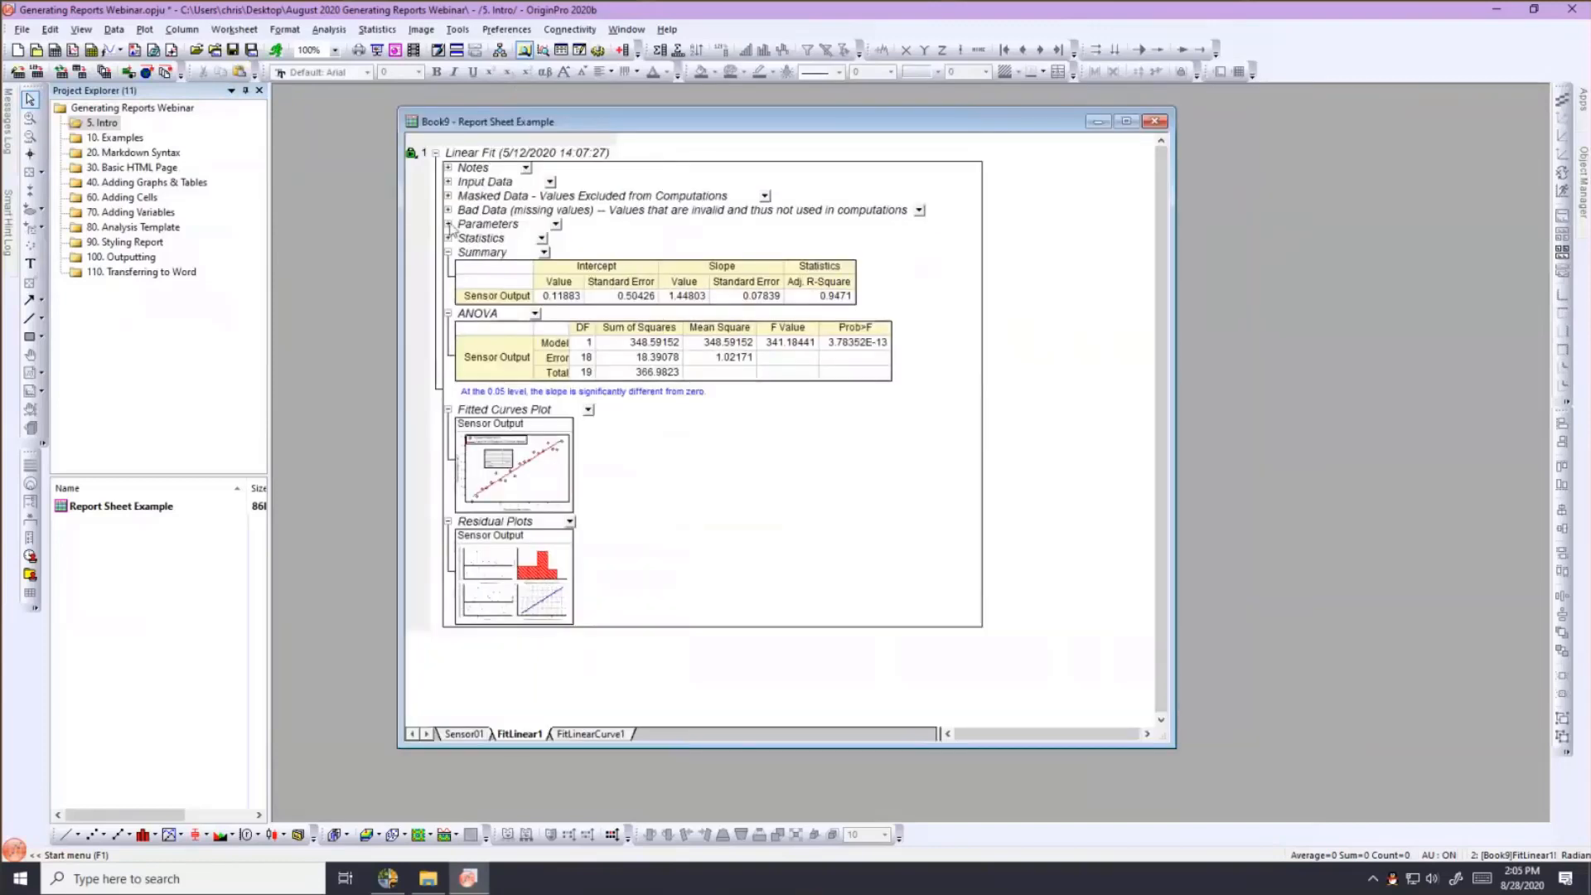
Expand the Parameters, Bad Data and Masked Data sections of the linear fit report.
left_click(449, 225)
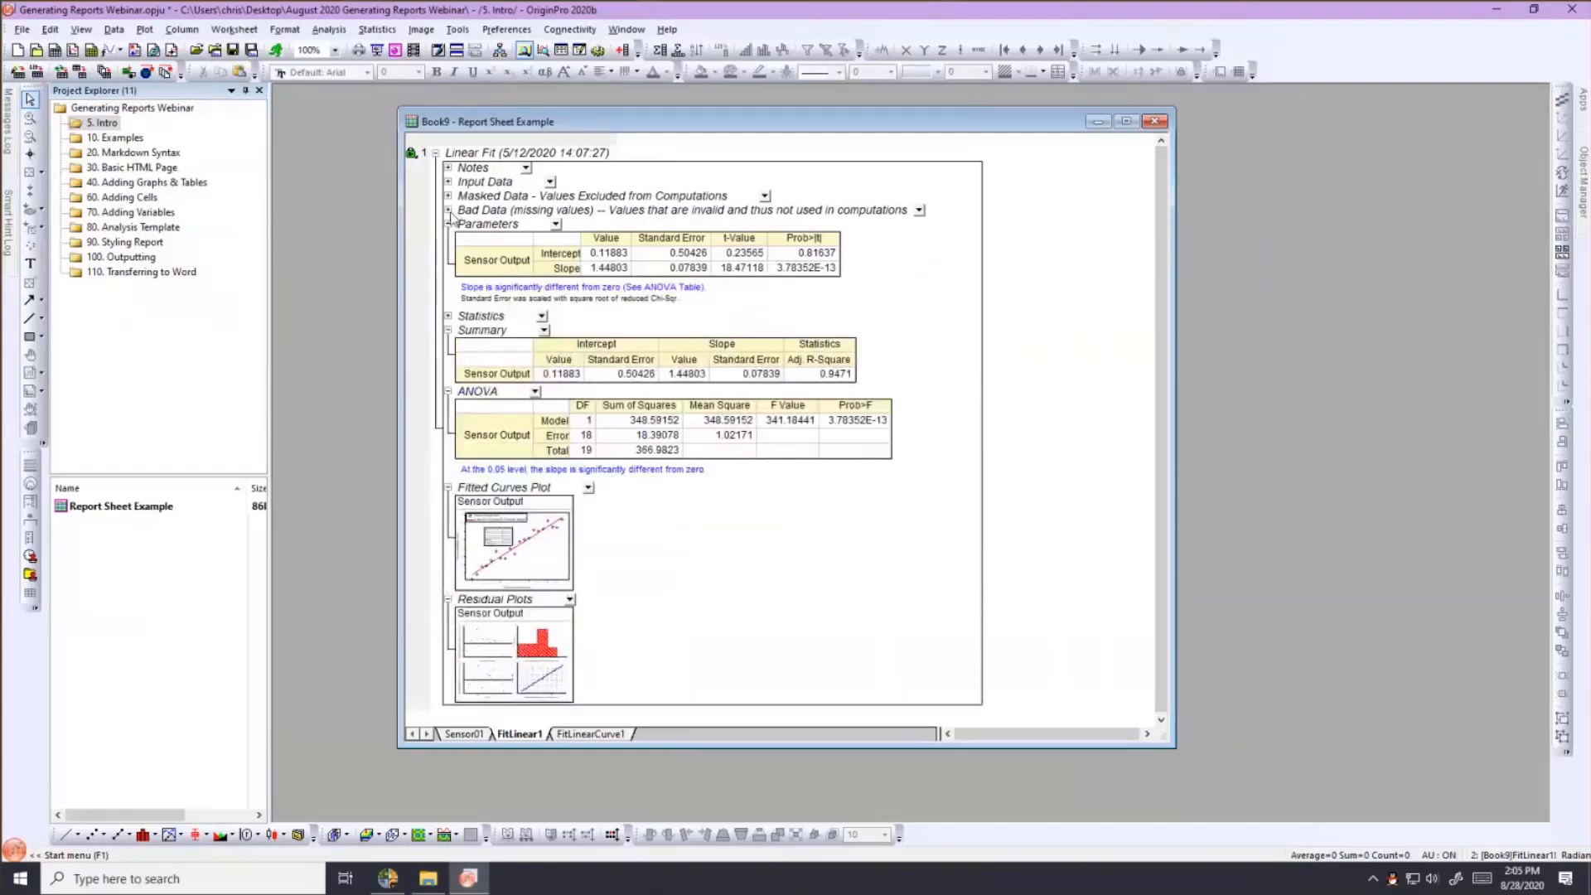
left_click(448, 211)
left_click(449, 196)
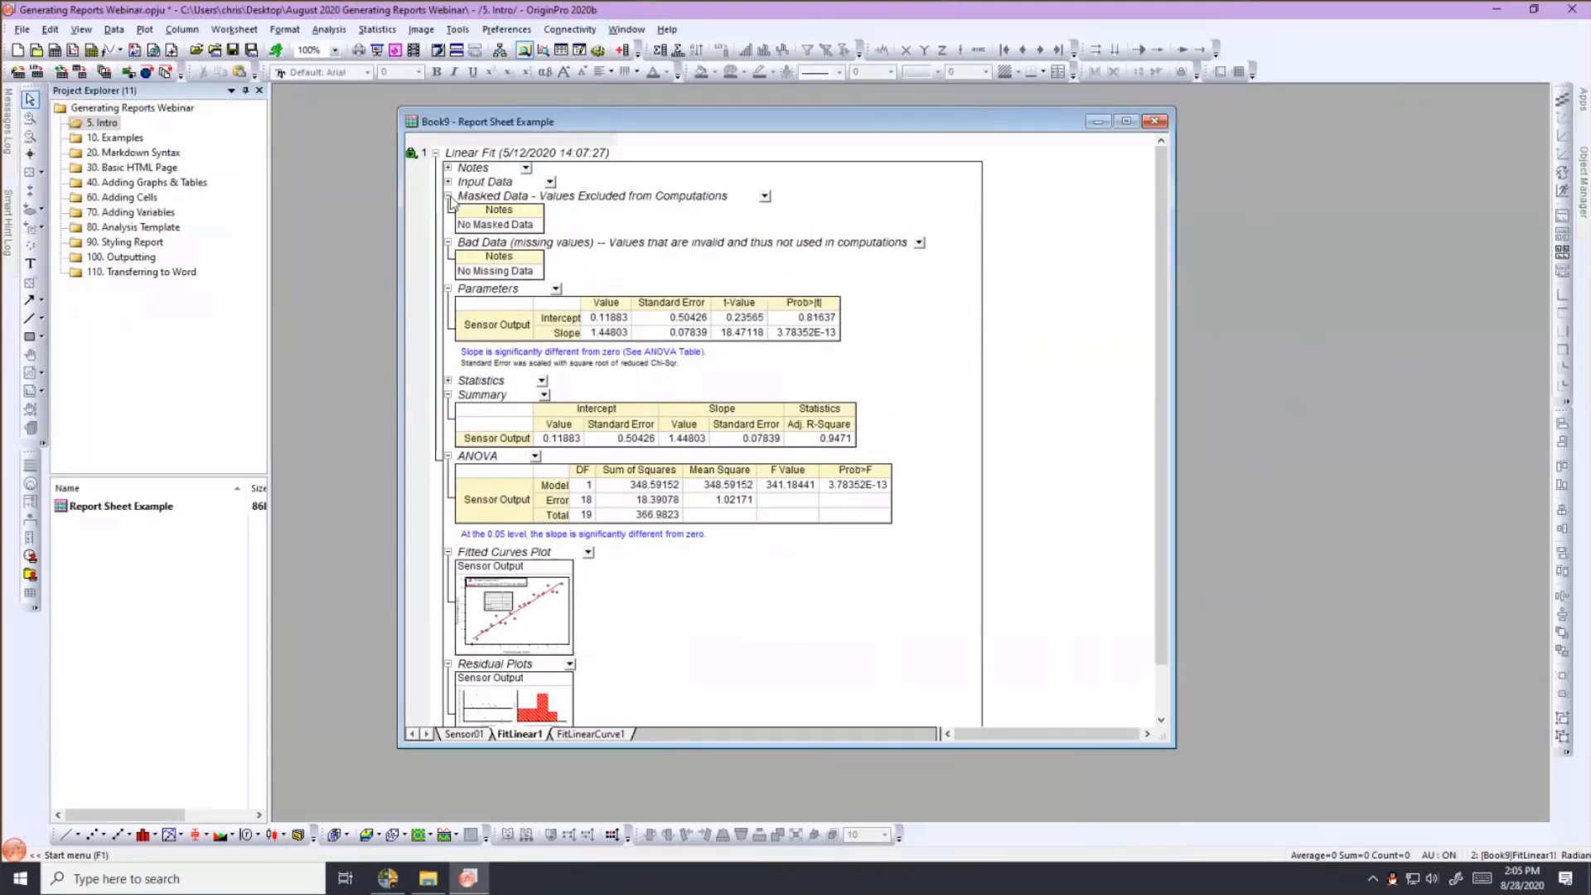
Open the 10. Examples folder, enlarge the Linear Fit Report note, and review it from the file details to the fit statistics.
left_click(130, 139)
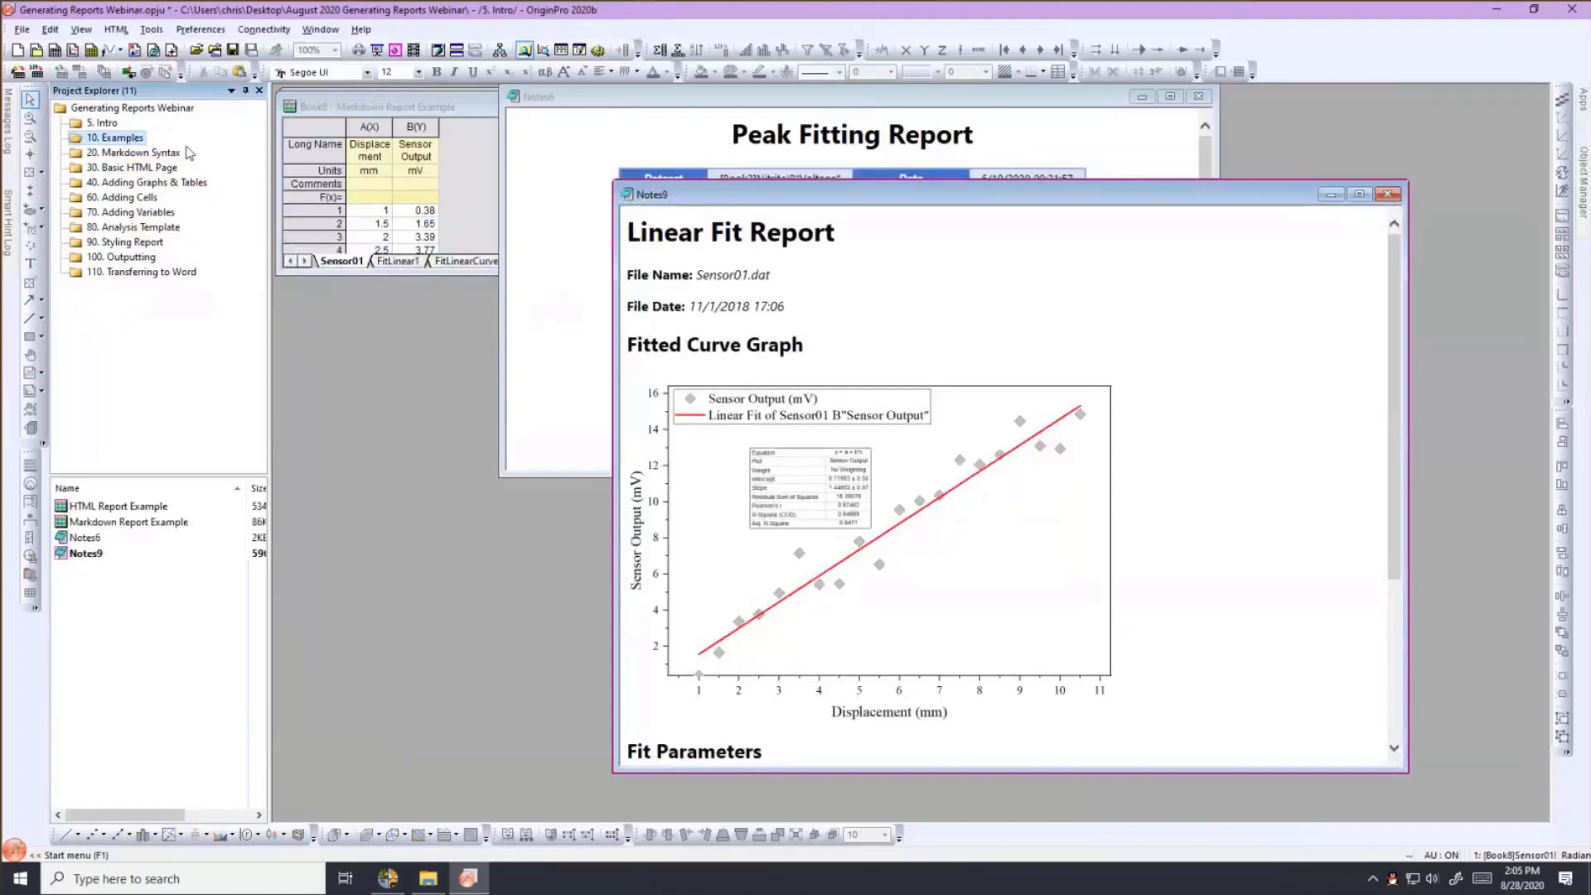
left_click_drag(694, 198, 421, 113)
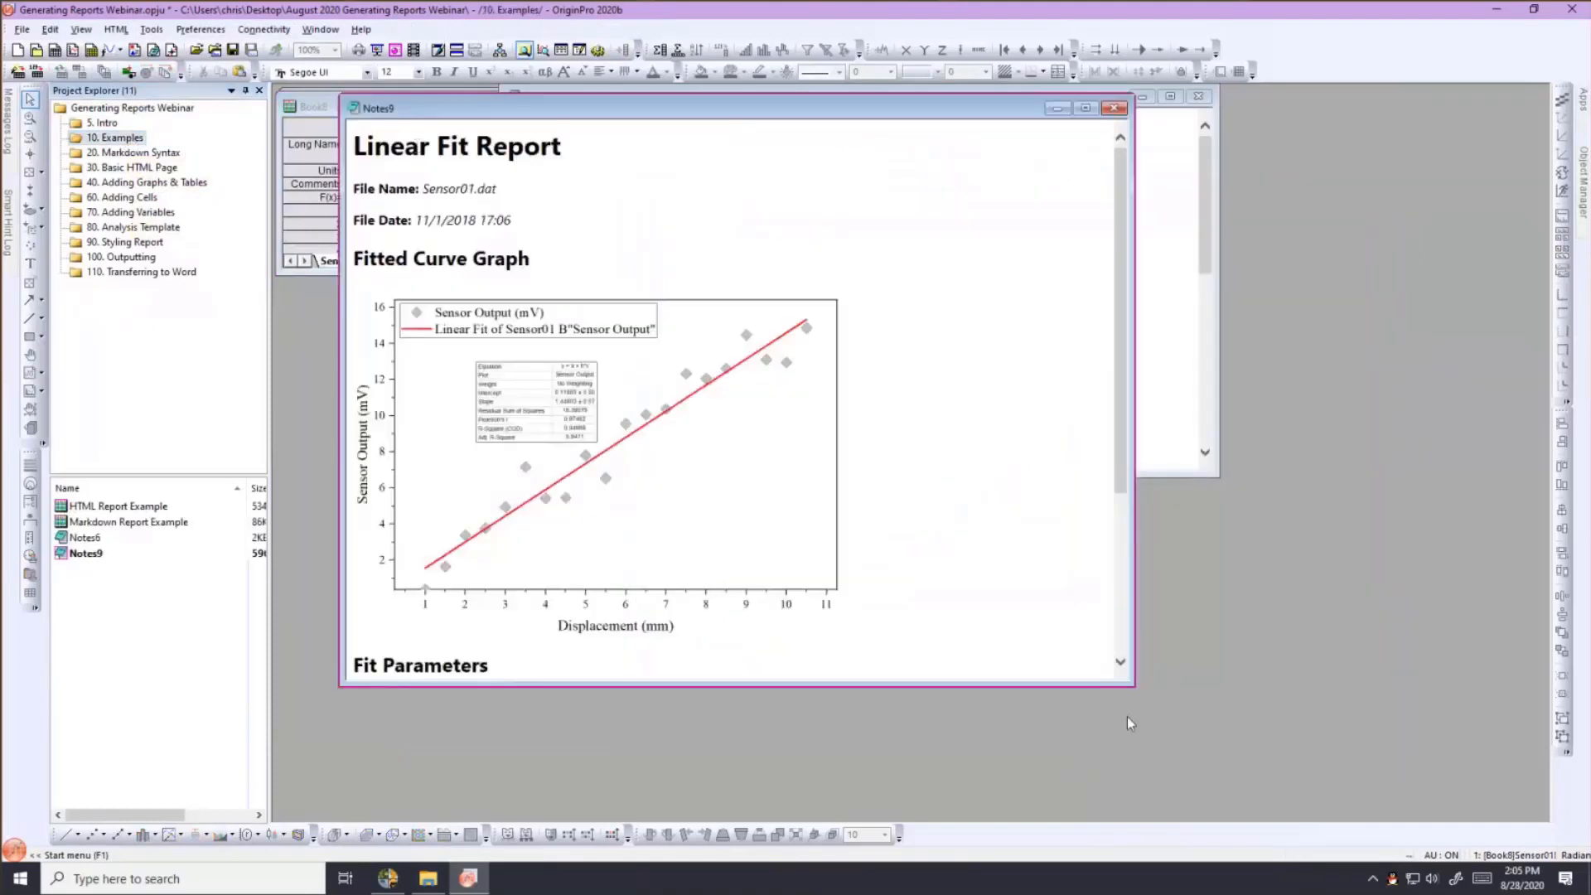
left_click_drag(1134, 686, 1201, 776)
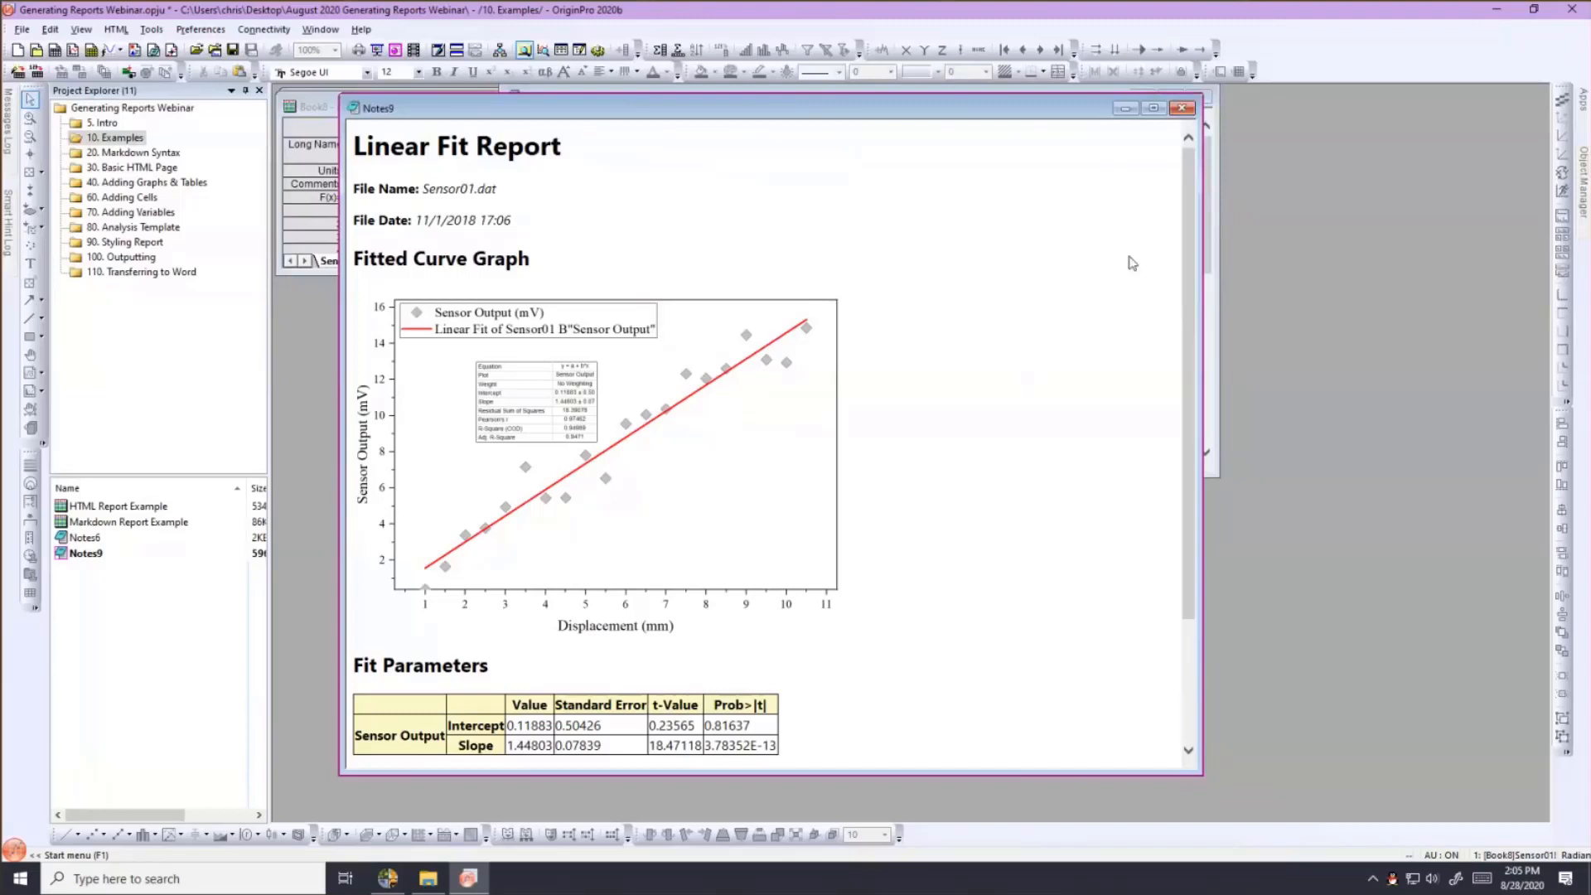
left_click_drag(1190, 264, 1188, 267)
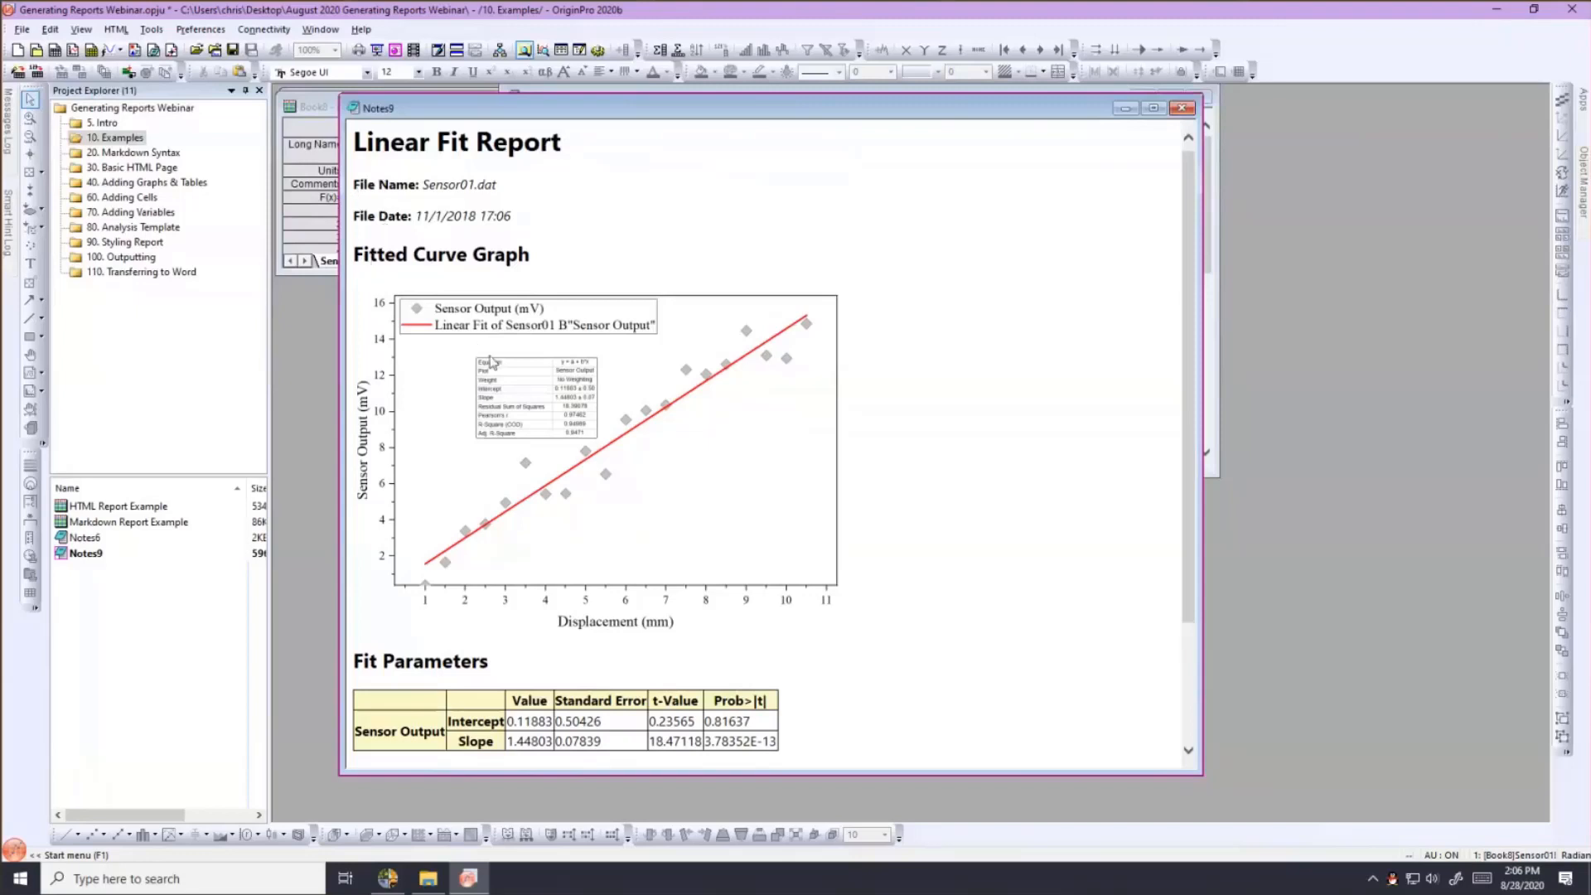
left_click_drag(1190, 273, 1190, 391)
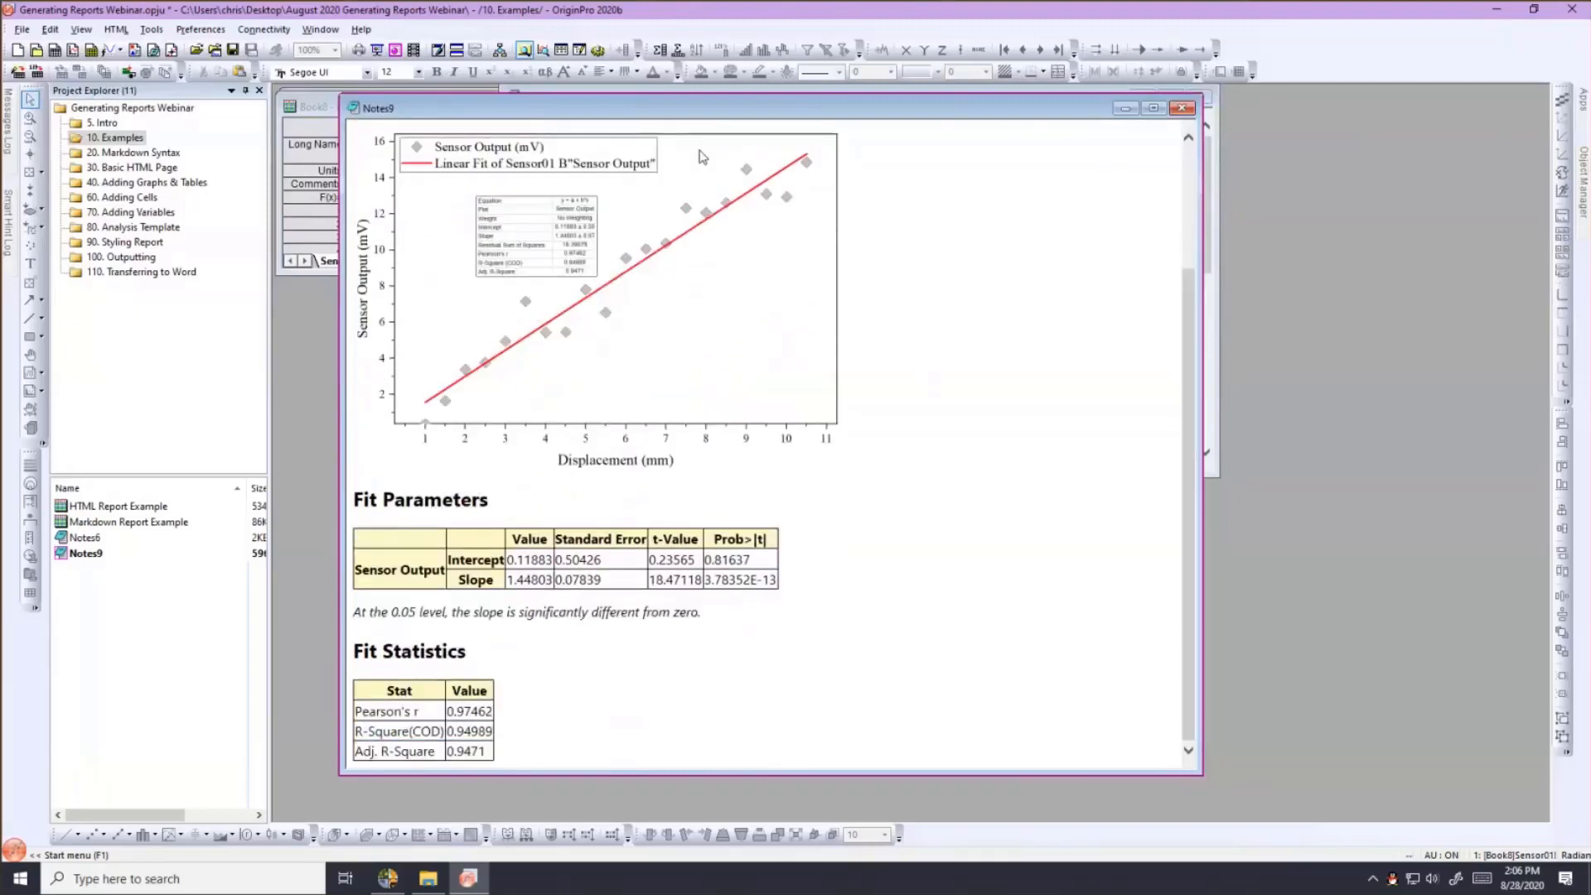
Move the Linear Fit Report aside, enlarge the Peak Fitting Report note, and review its summary table, graph and peak table.
left_click_drag(695, 113, 916, 520)
left_click(686, 96)
left_click_drag(686, 97, 494, 108)
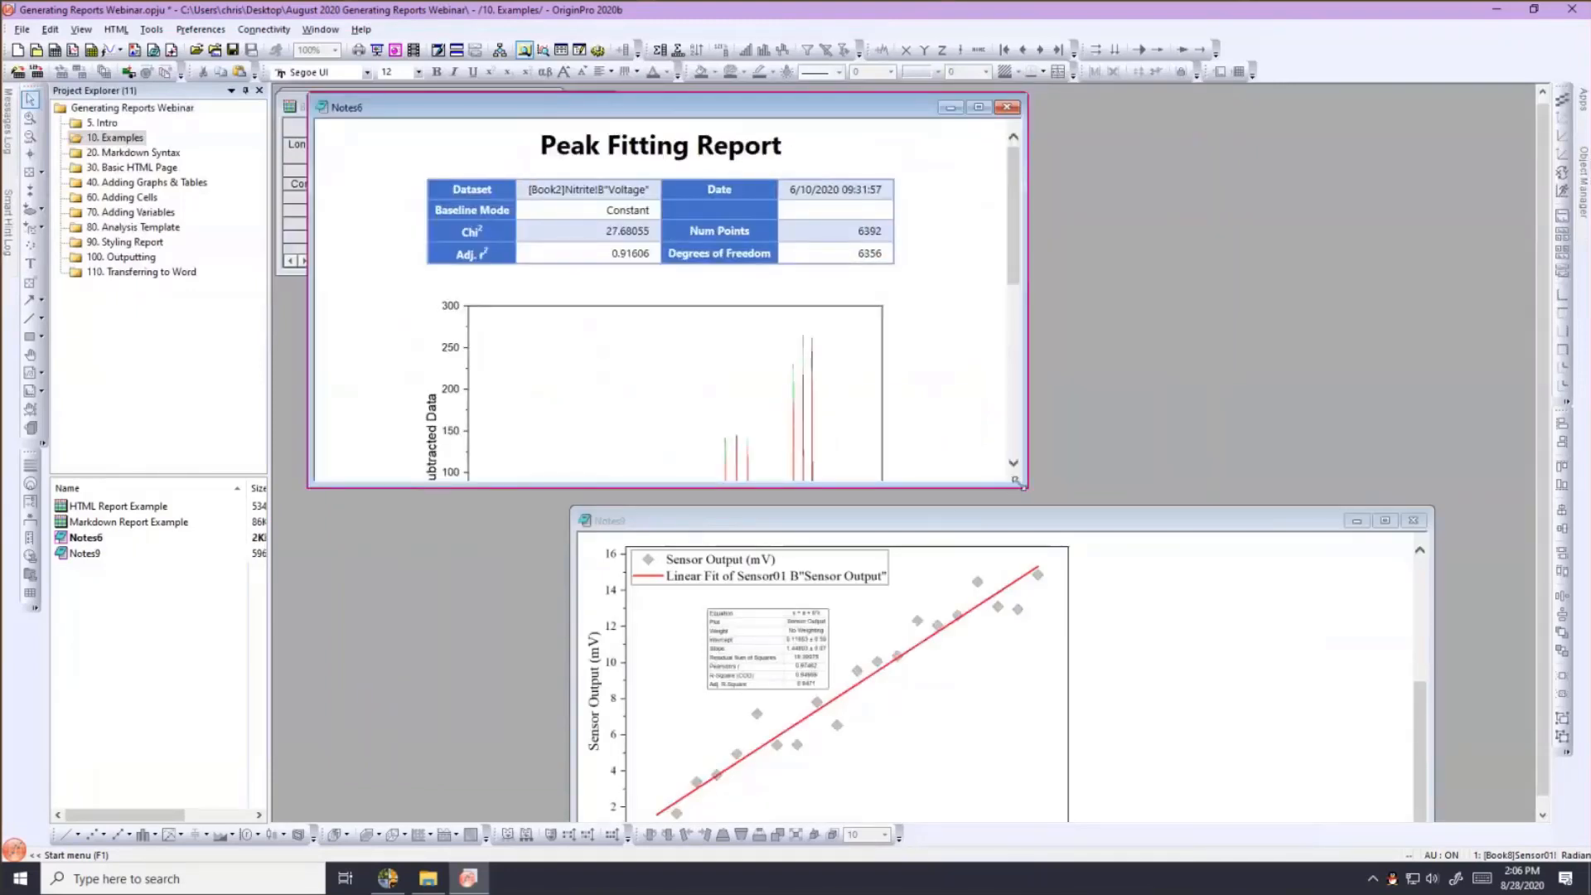
left_click_drag(1022, 484, 1203, 766)
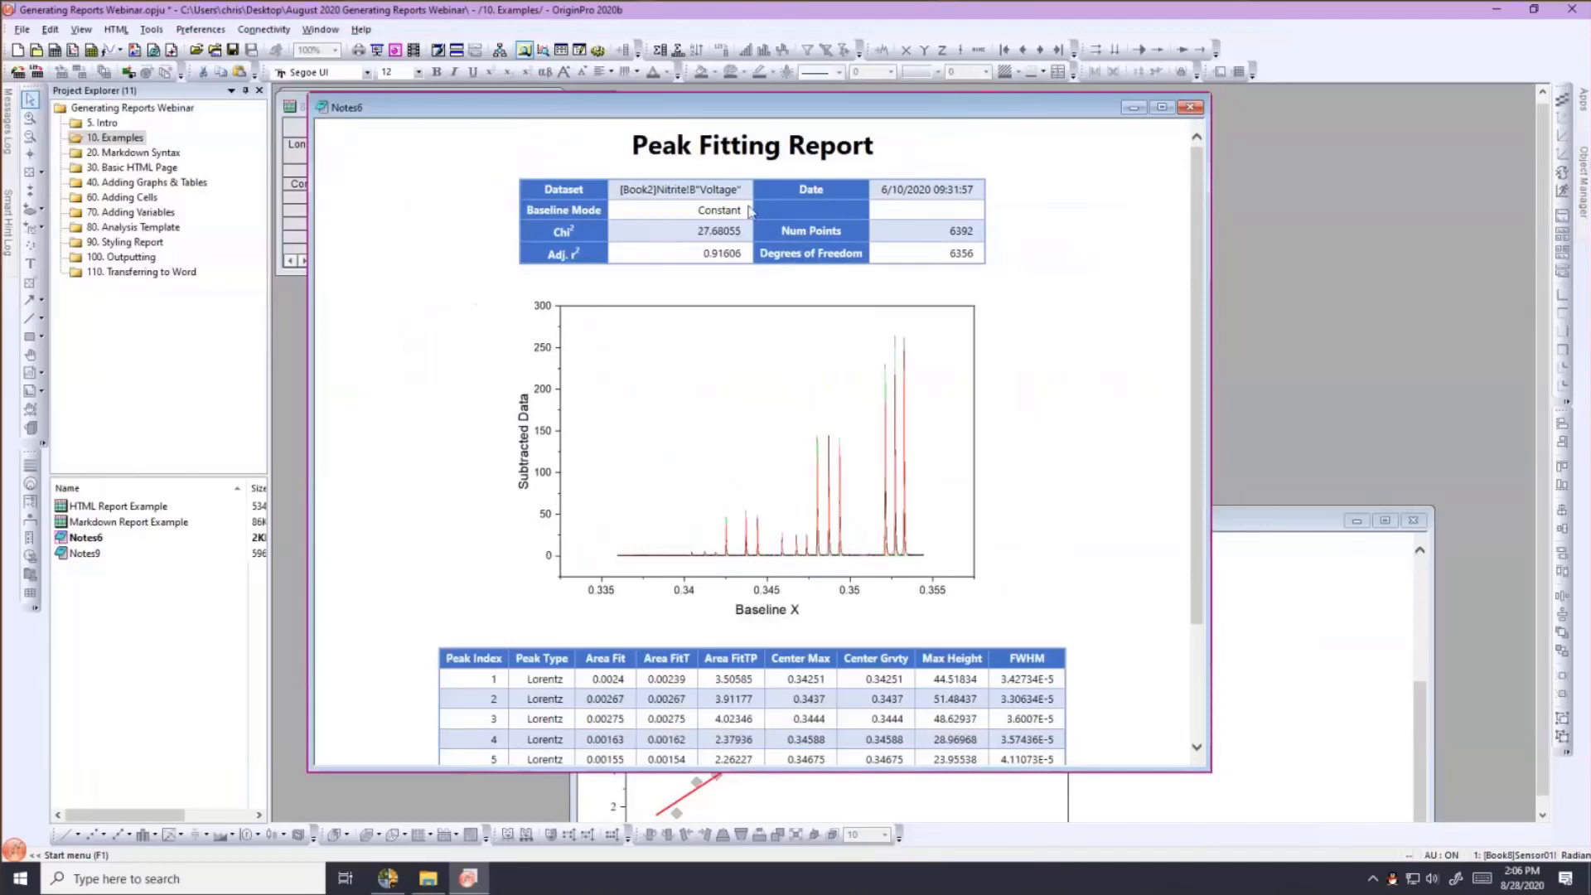
scroll(788, 375, "down", 3)
scroll(788, 370, "up", 3)
Open the 20. Markdown Syntax folder, enlarge the Notes2 syntax sample, and move it aside to free space for another window.
left_click(160, 154)
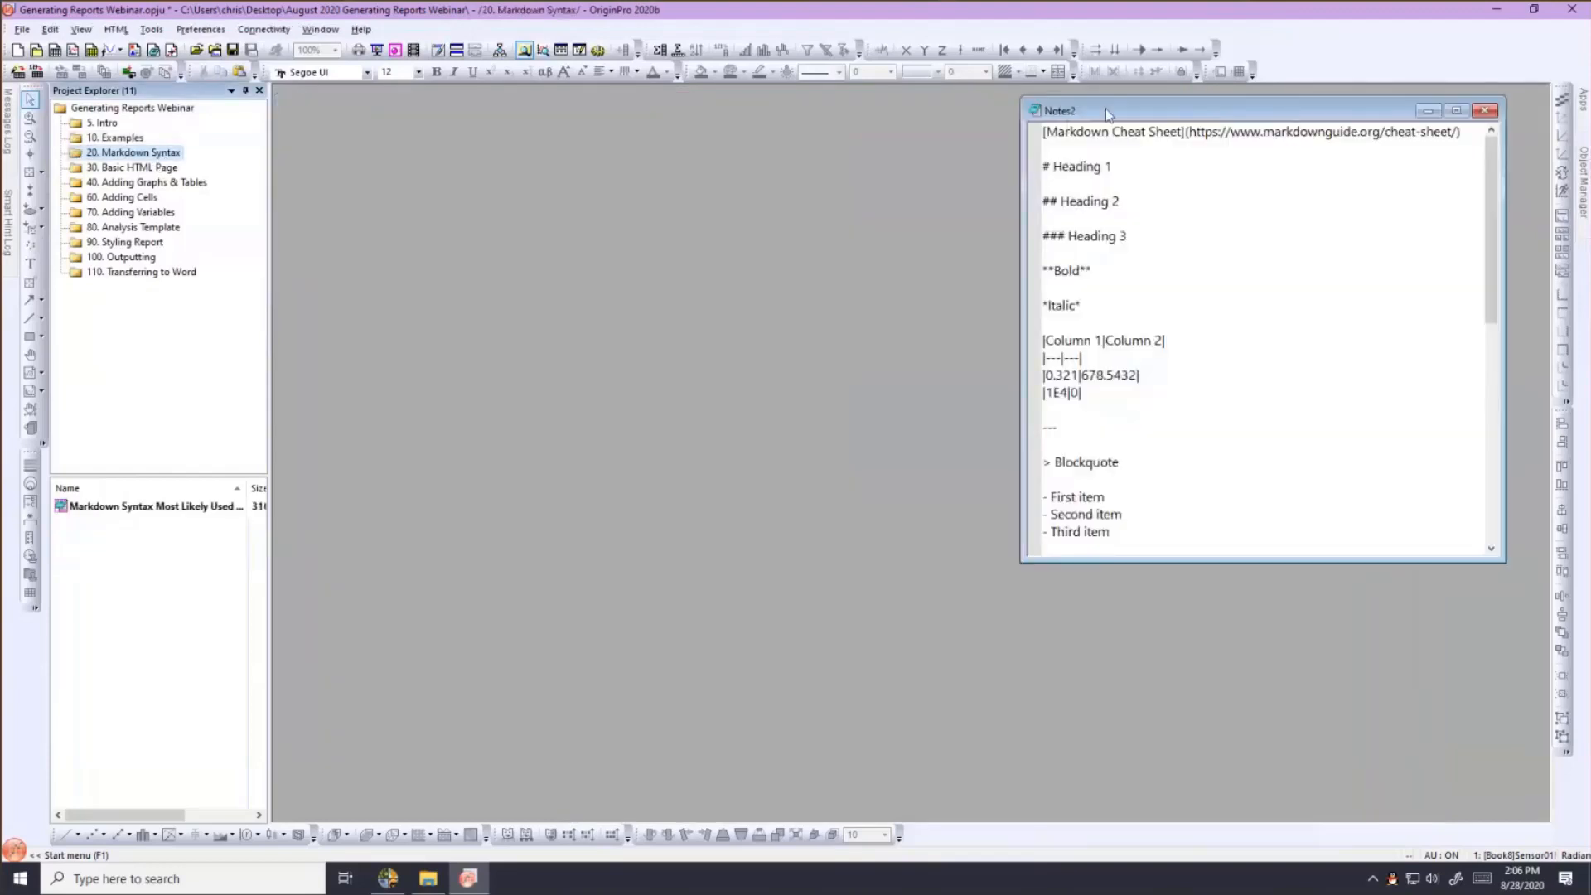
left_click_drag(1110, 112, 489, 125)
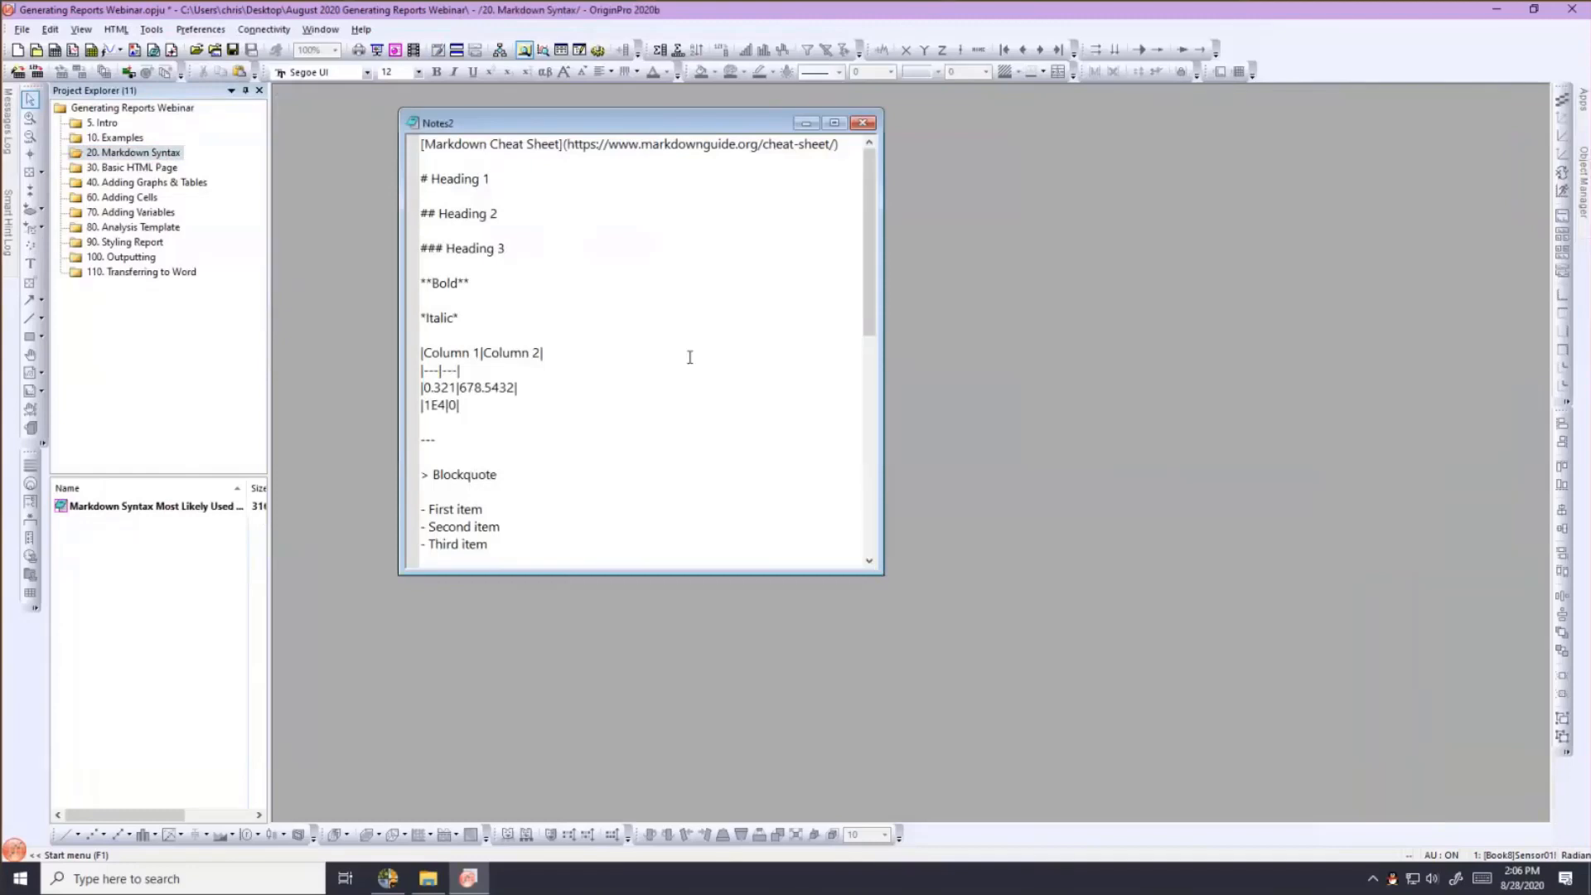
left_click_drag(883, 576, 939, 617)
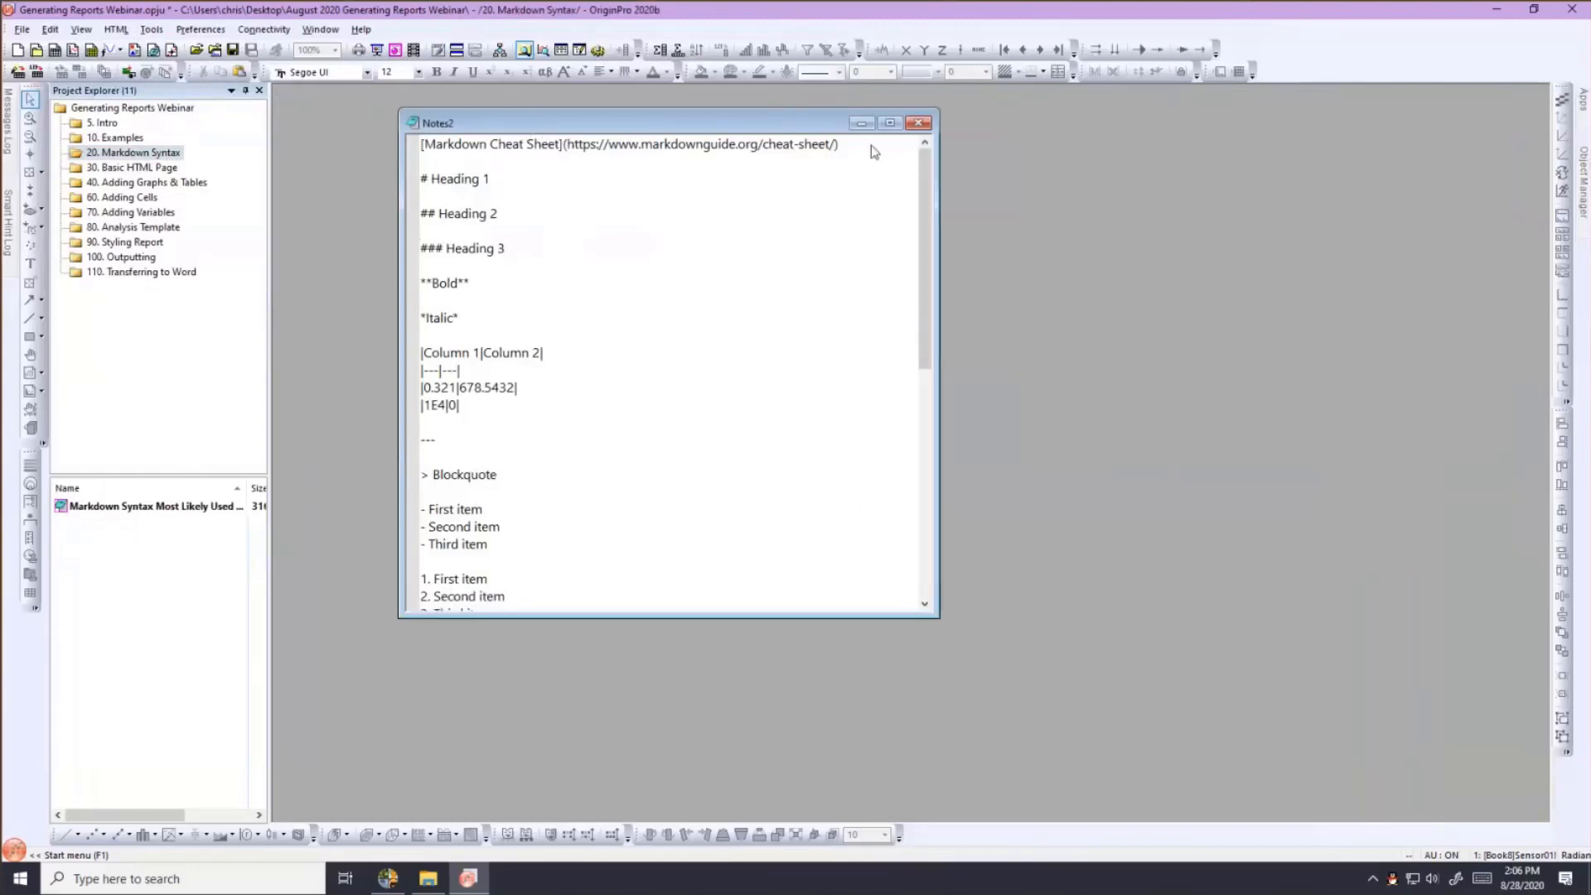
left_click_drag(523, 126, 1064, 126)
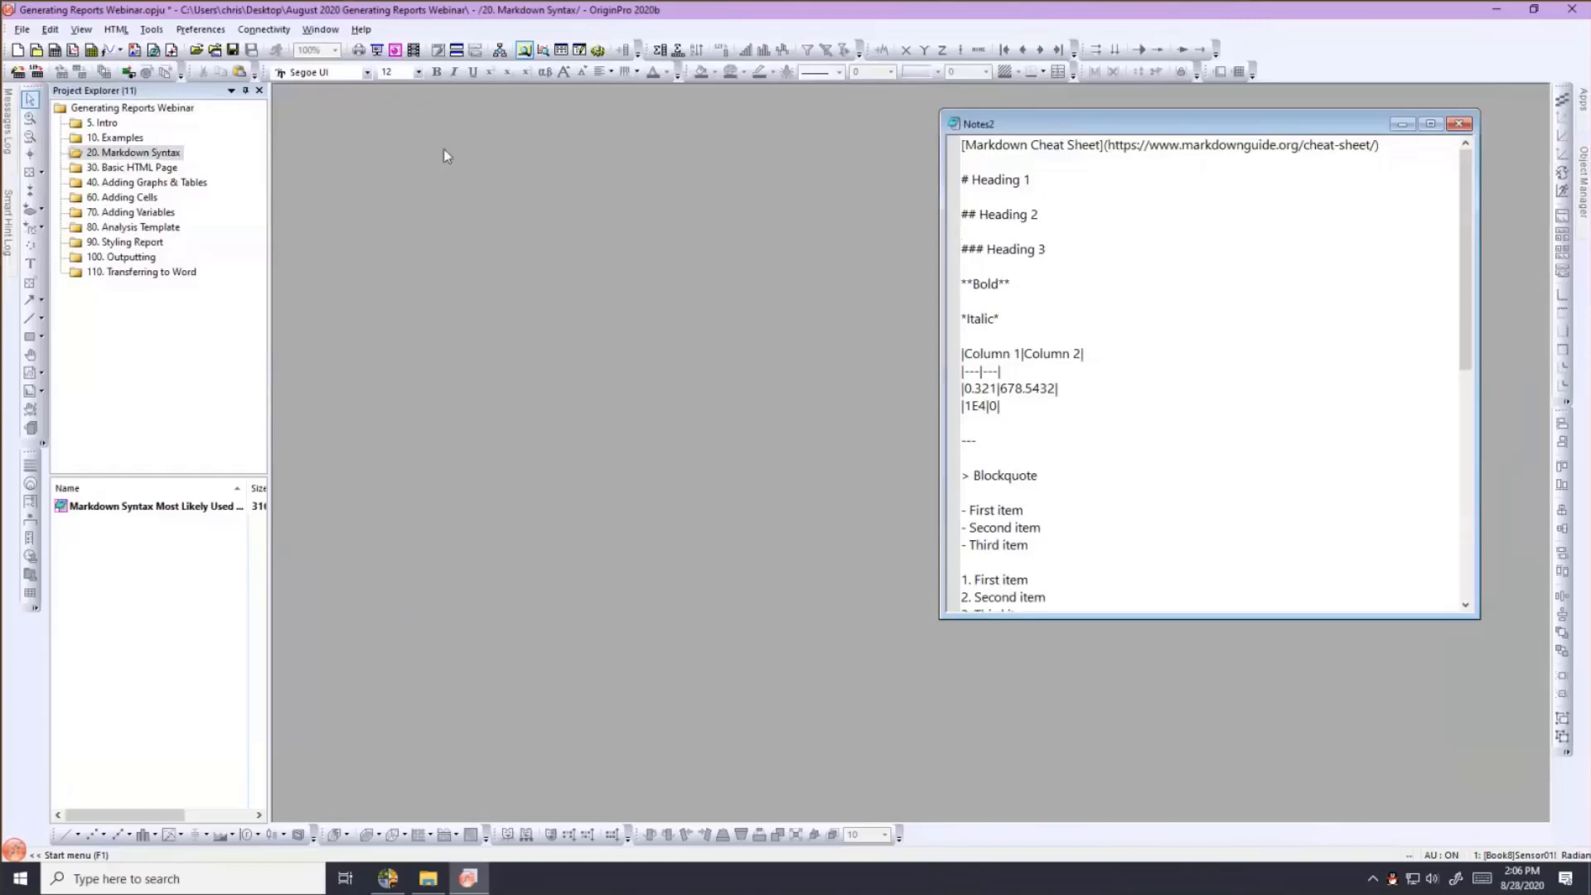
Create a new notes window and copy the full Markdown syntax sample text from Notes2 into it.
left_click(153, 50)
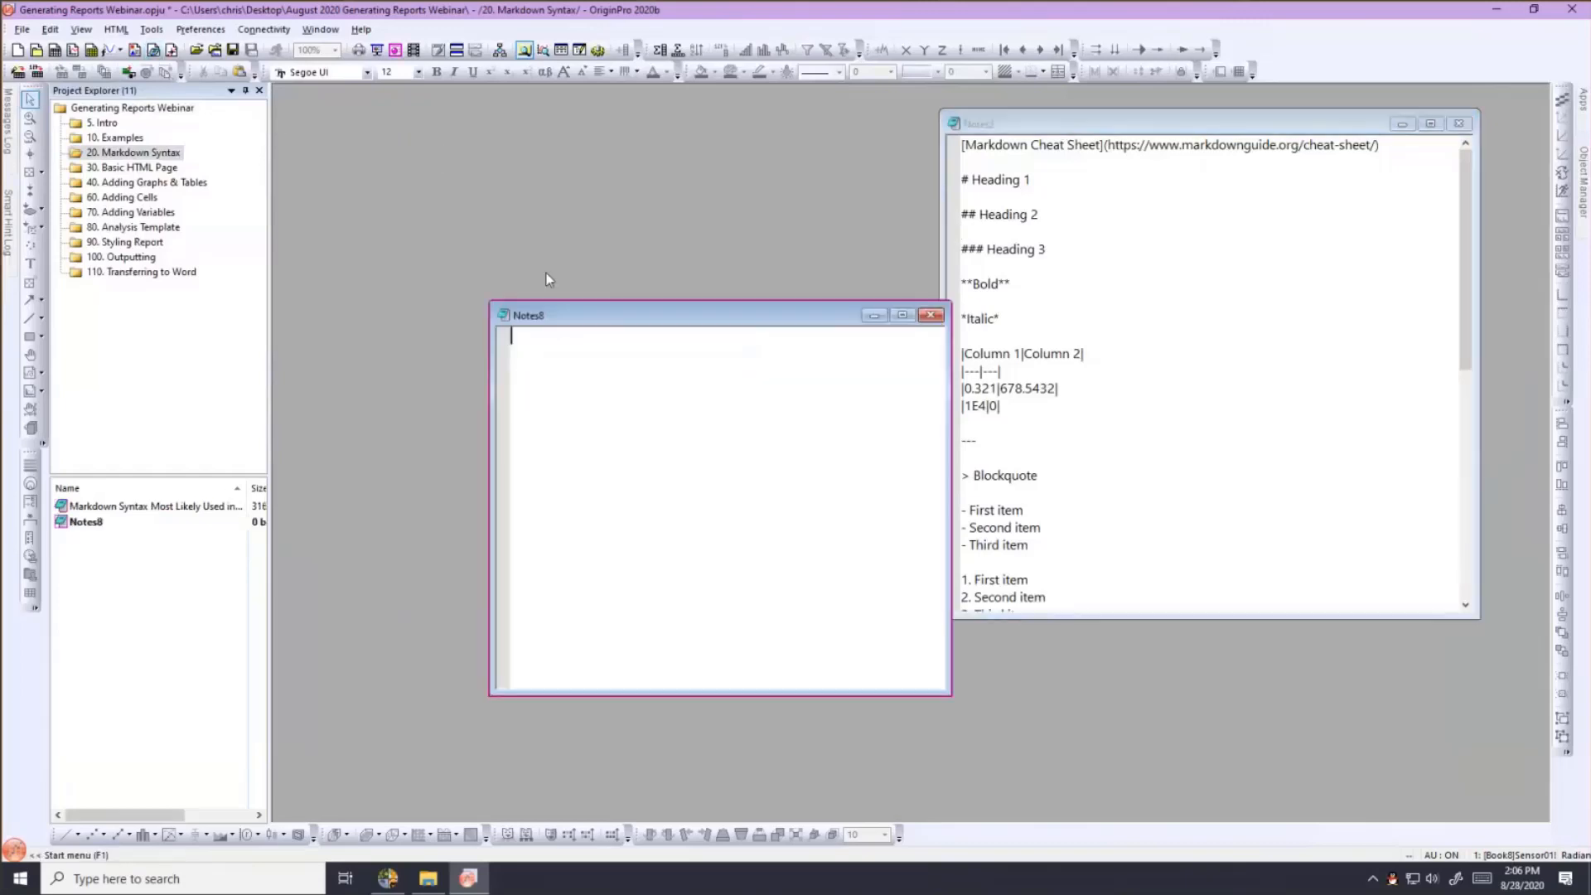
left_click_drag(554, 200, 478, 140)
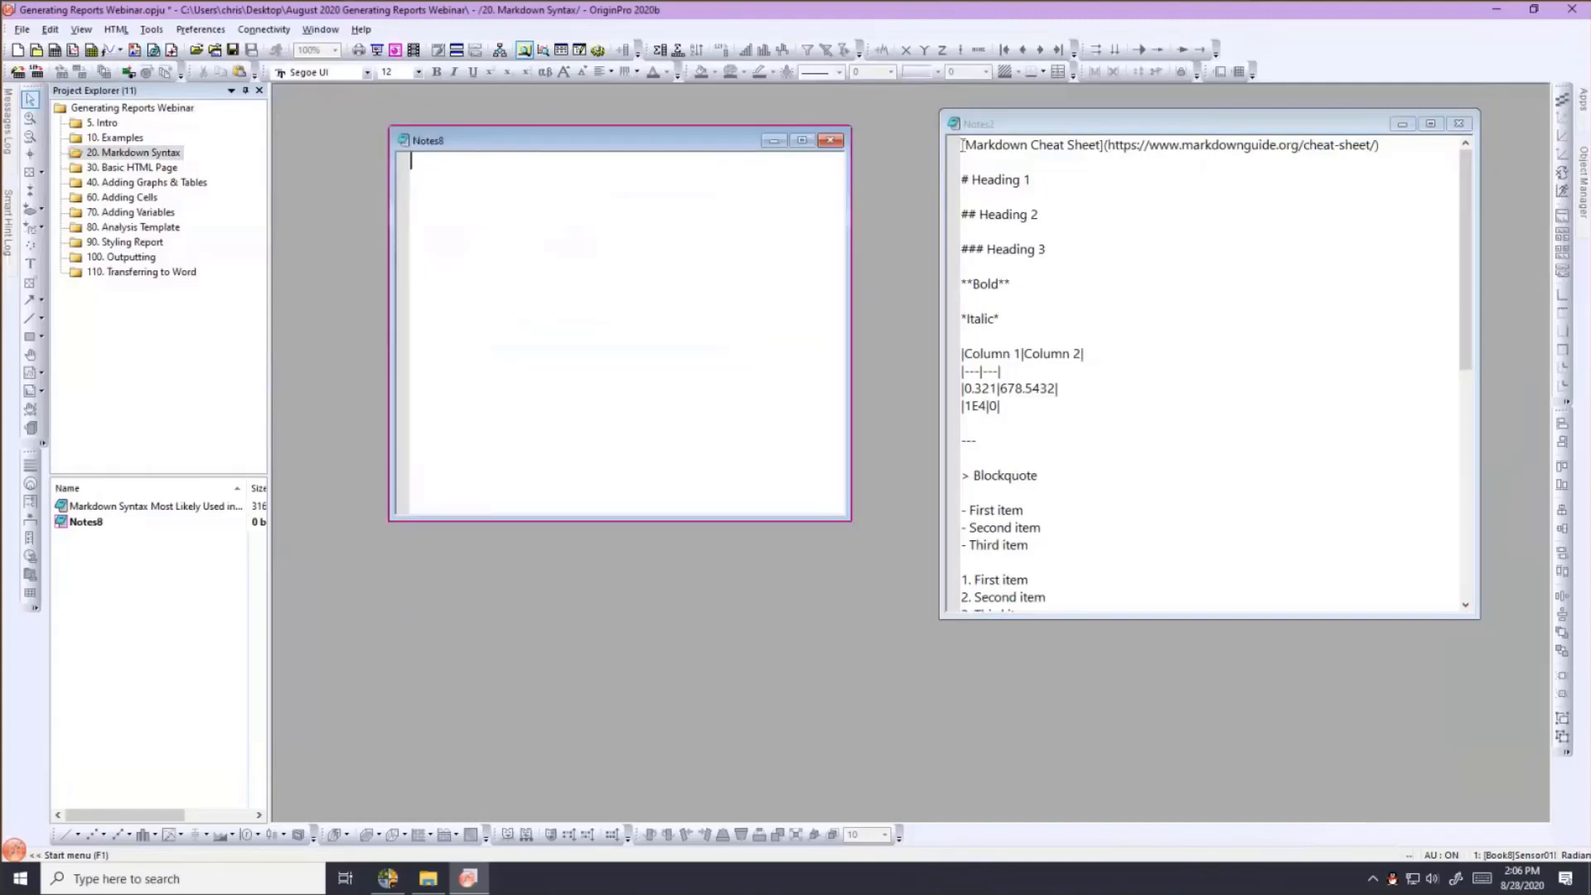
left_click_drag(960, 146, 897, 665)
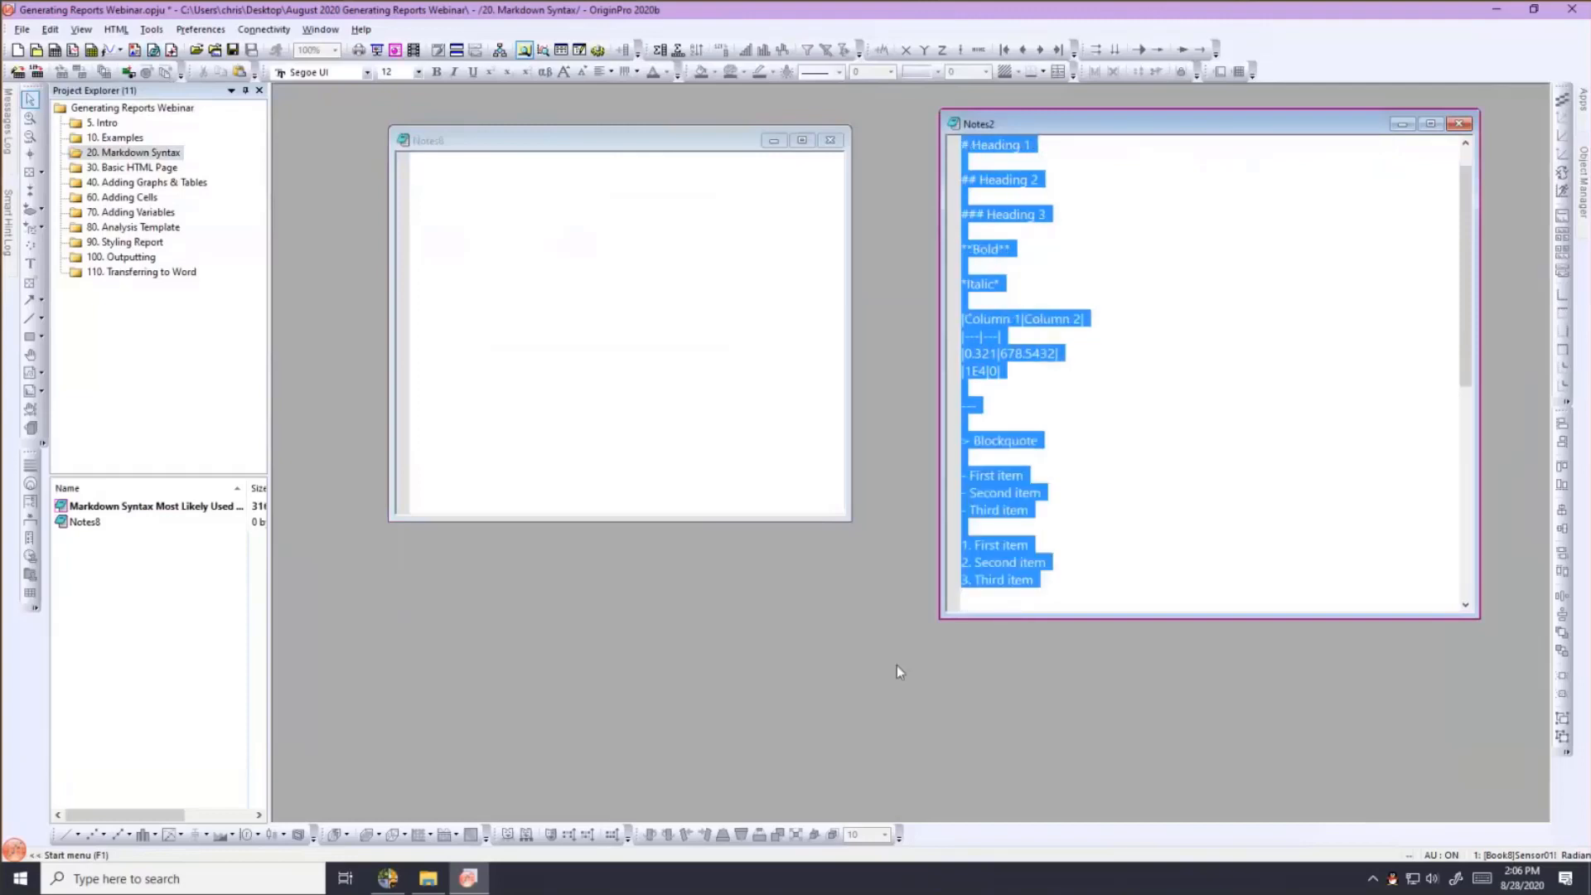
left_click(646, 363)
type("# Heading 1  ## Heading 2  ### Heading 3  **Bold**  *Italic*  |Column 1|Column 2| |---|---| |0.321|678.5432| |1E4|0|  ---  > Blockquote  - First item - Second item - Third item  1. First item 2. Second item 3. Third item")
left_click(1181, 131)
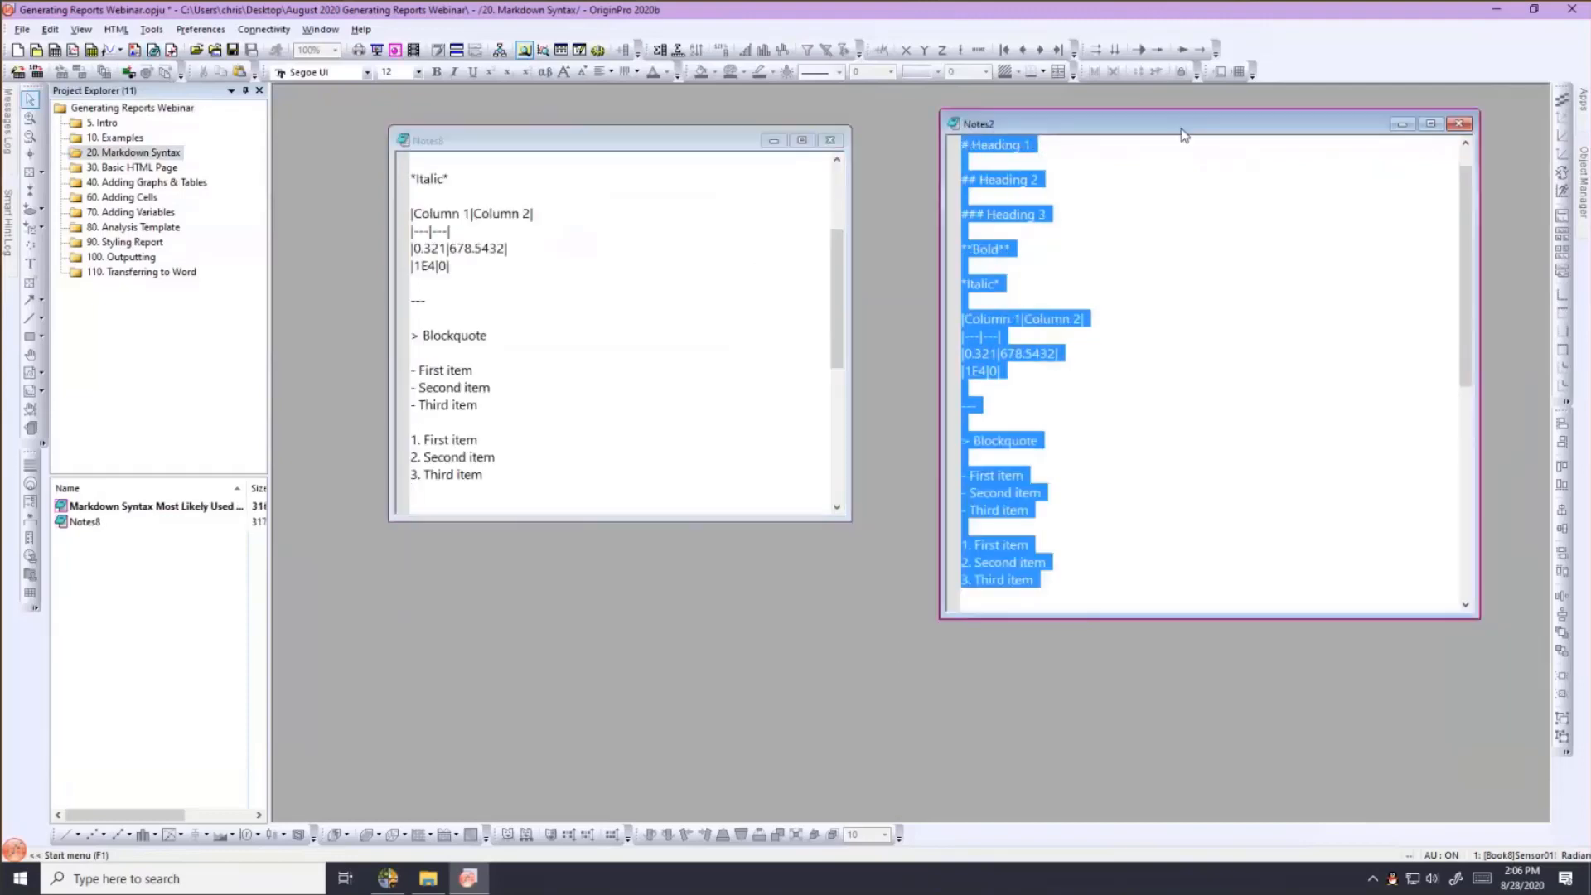
left_click(1457, 125)
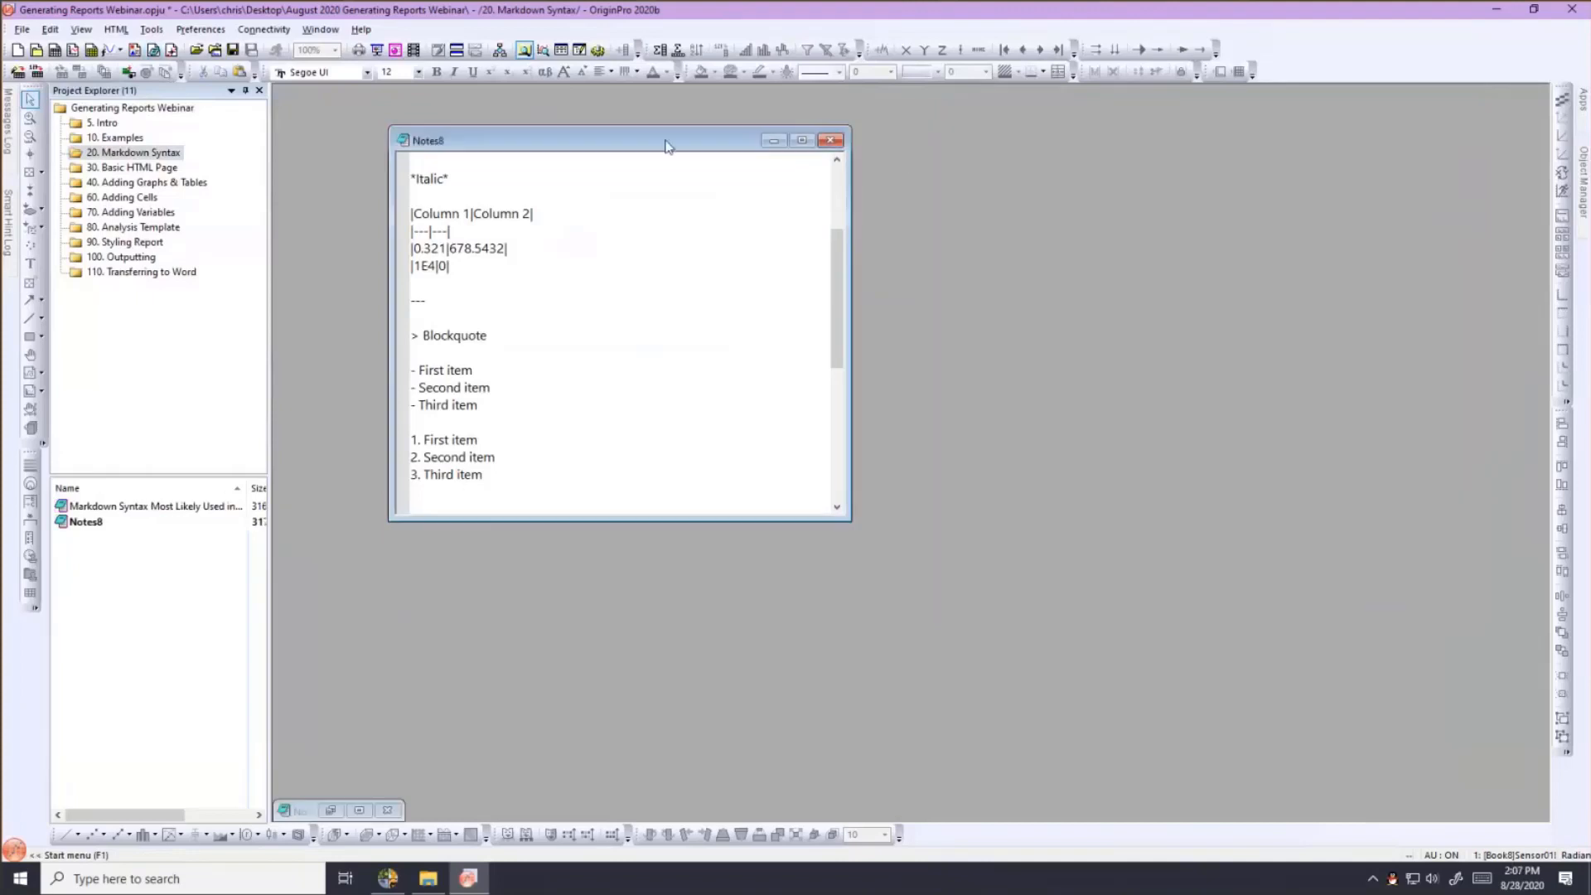
Move and enlarge the Notes8 window, and set its syntax to Markdown.
left_click_drag(754, 140, 905, 131)
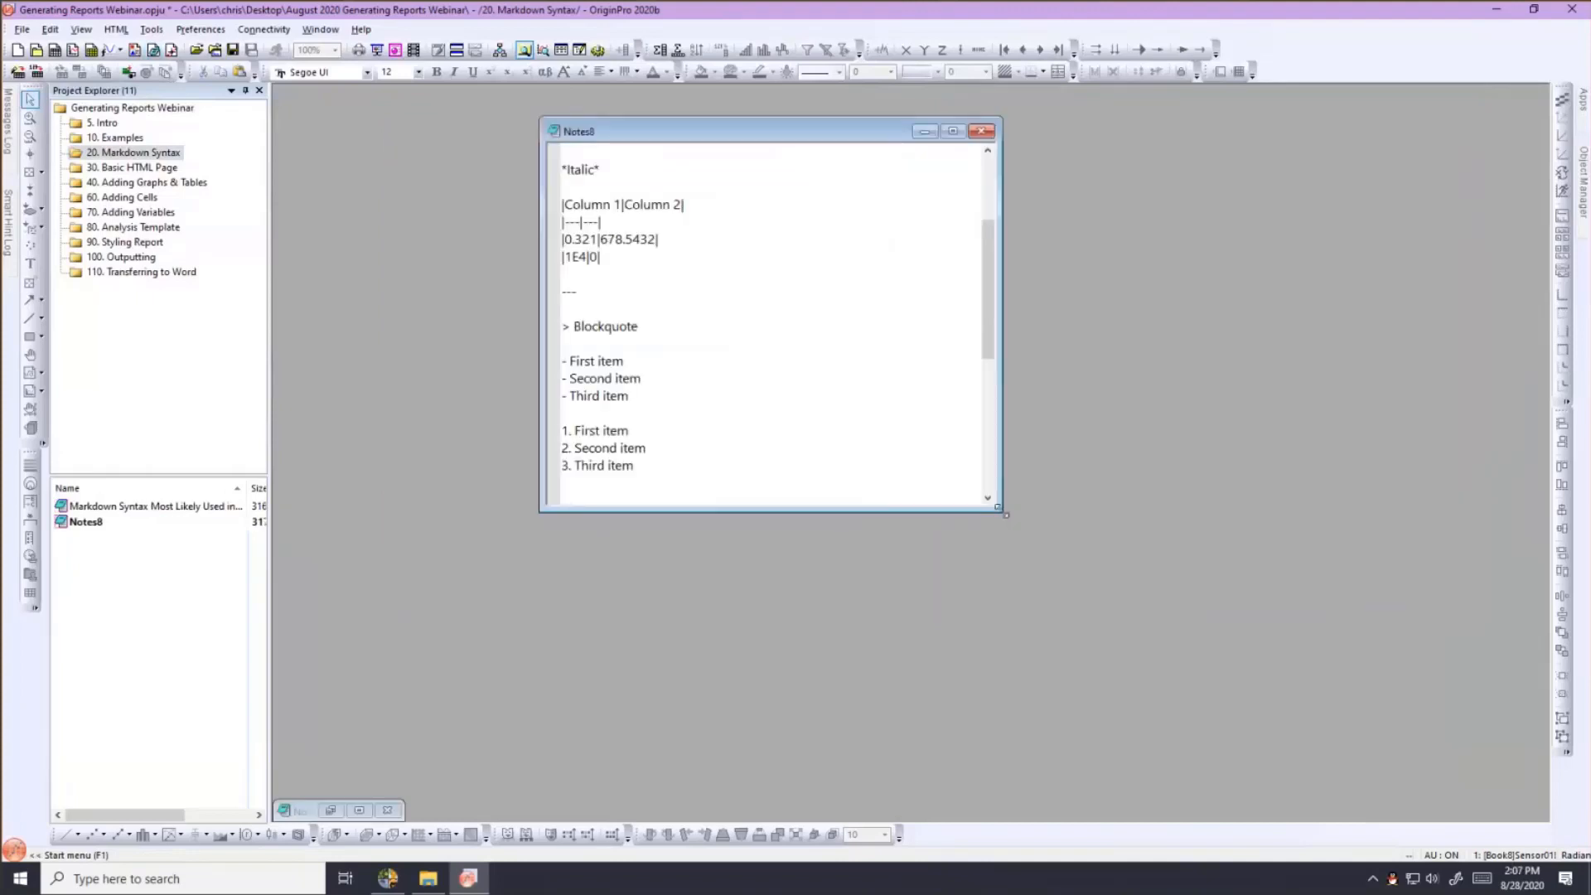
left_click_drag(1001, 512, 1101, 623)
scroll(842, 481, "up", 3)
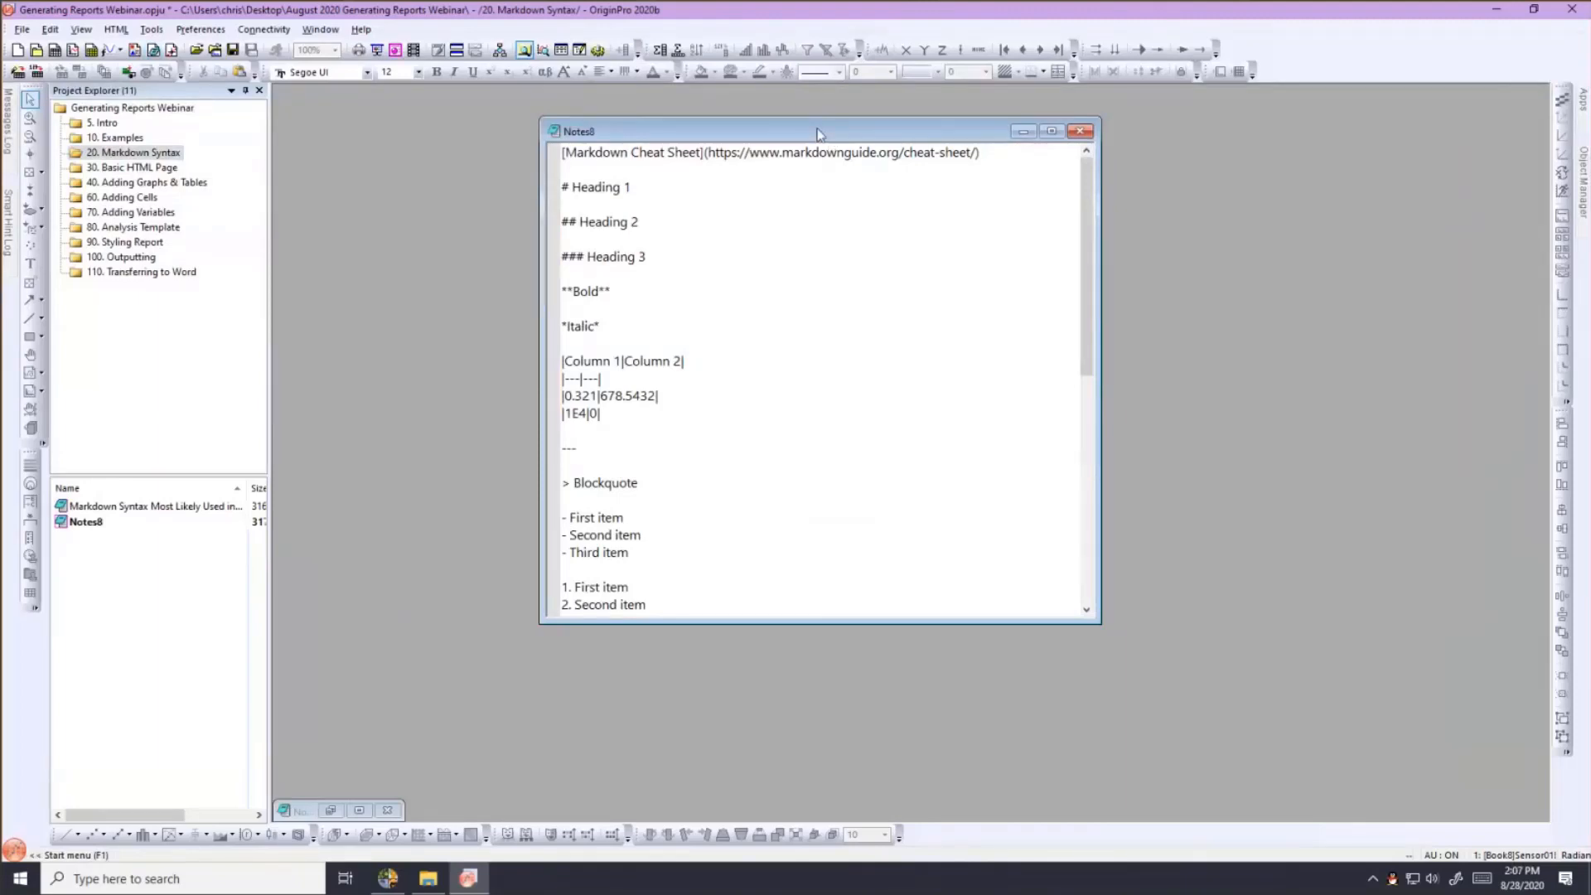
left_click_drag(719, 136, 707, 135)
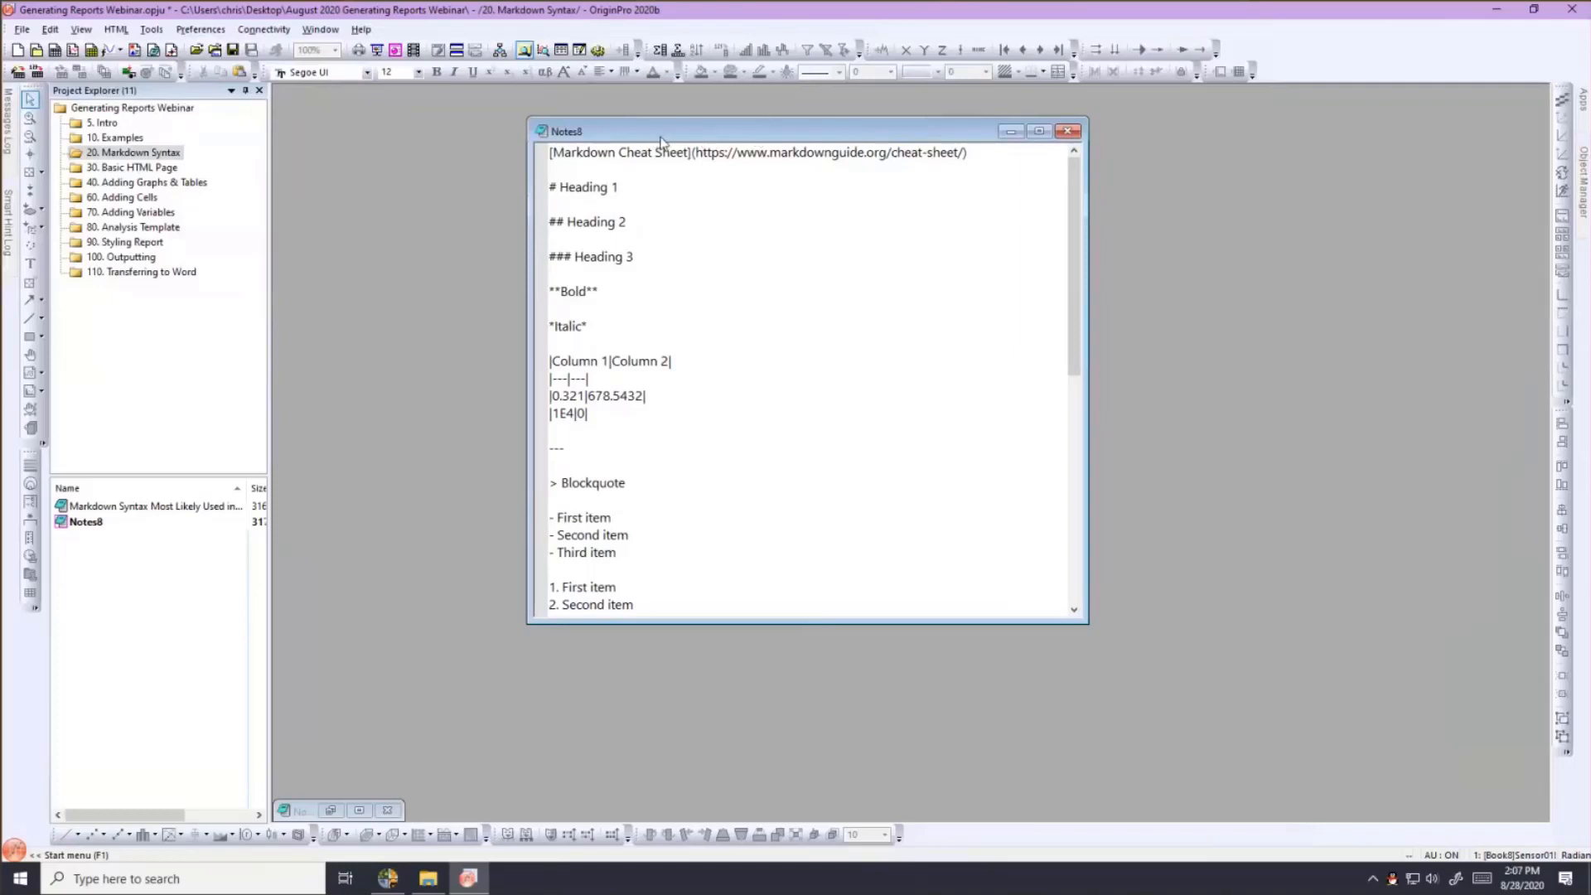
right_click(673, 135)
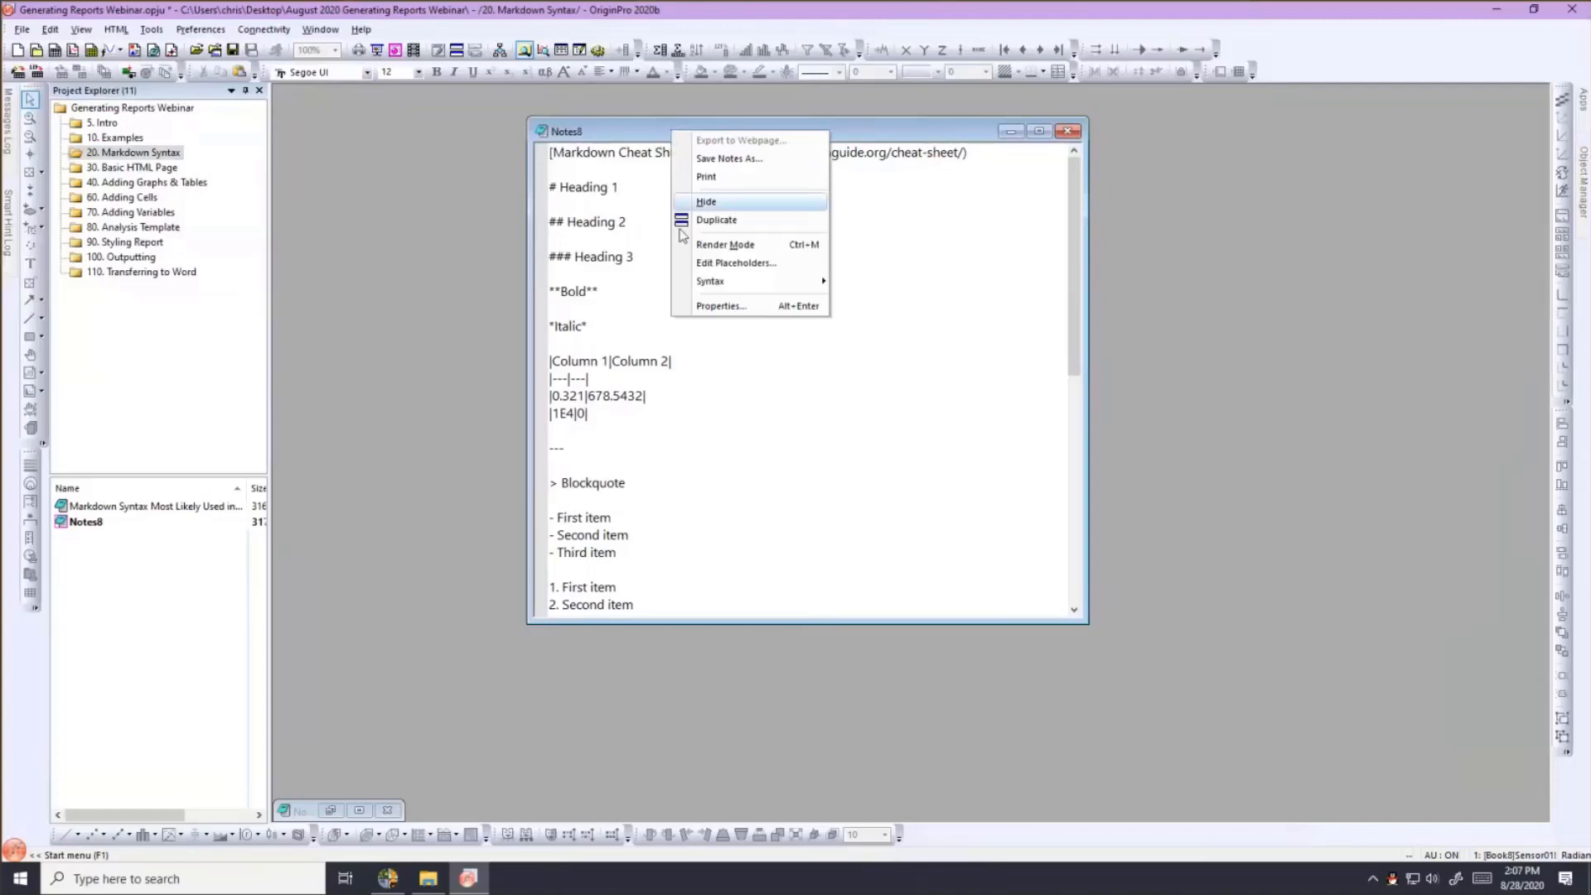
mouse_move(685, 284)
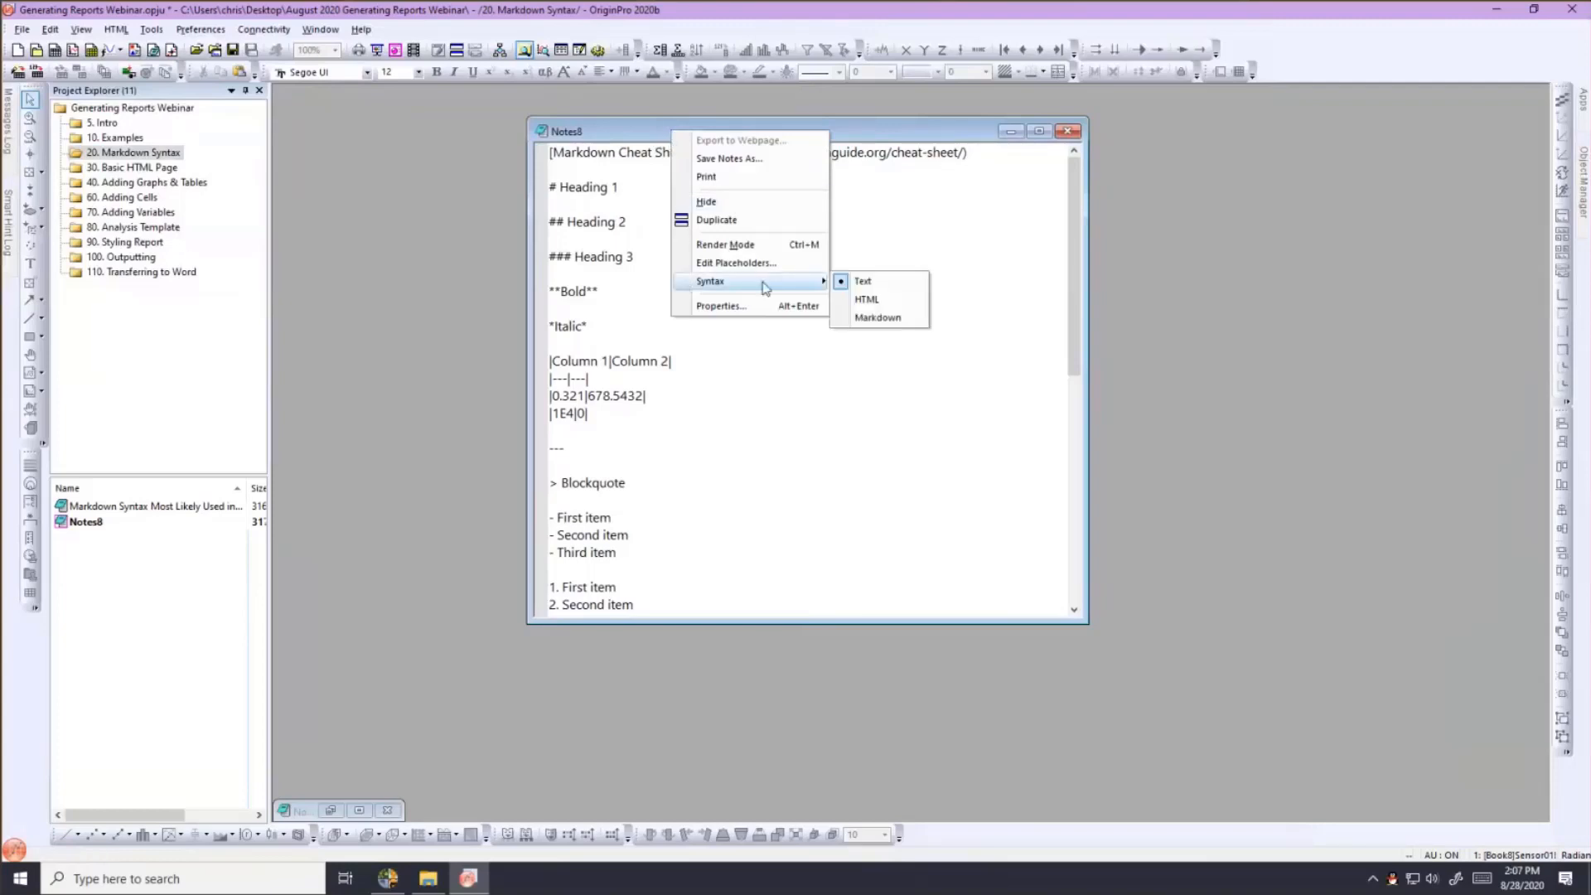
left_click(841, 318)
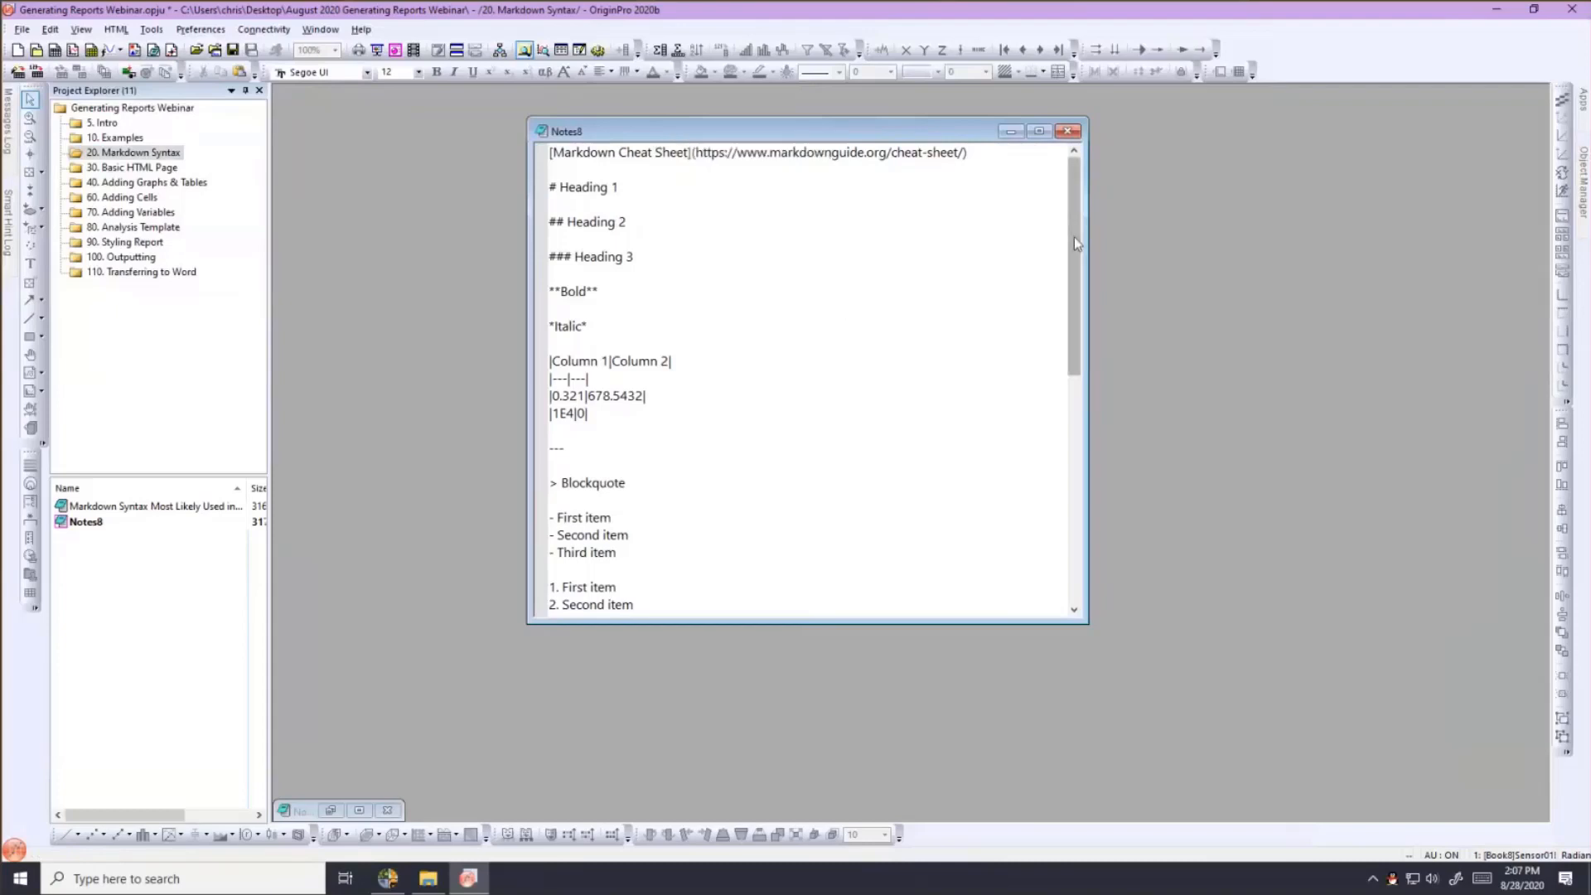
Switch Notes8 to render mode and enlarge its window to fit the whole rendered page.
right_click(735, 136)
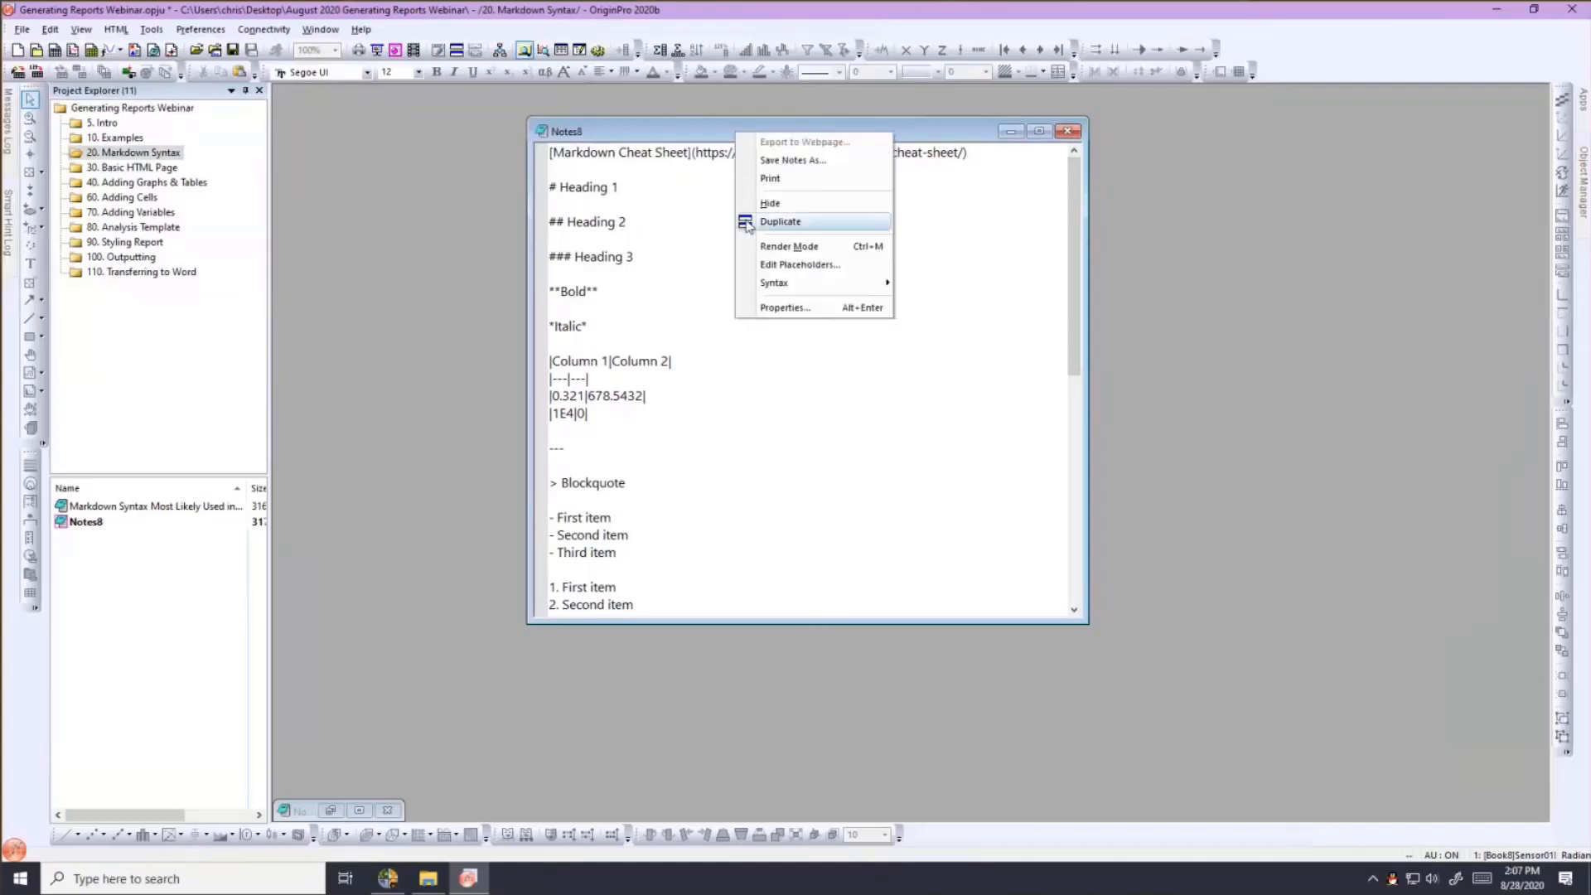
left_click(789, 246)
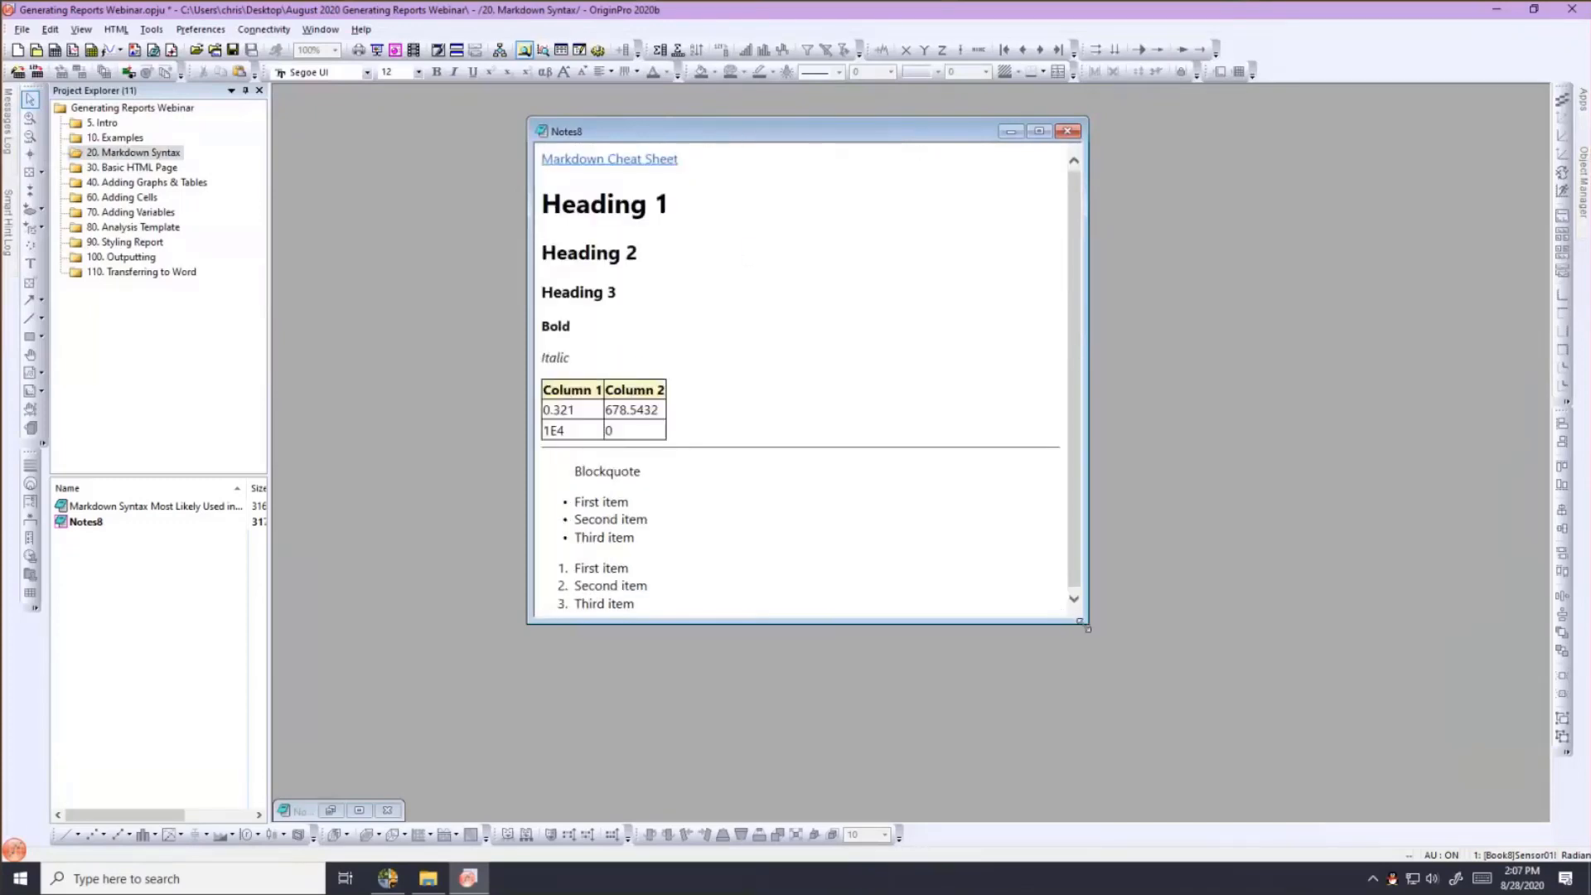
left_click_drag(1084, 623, 1142, 664)
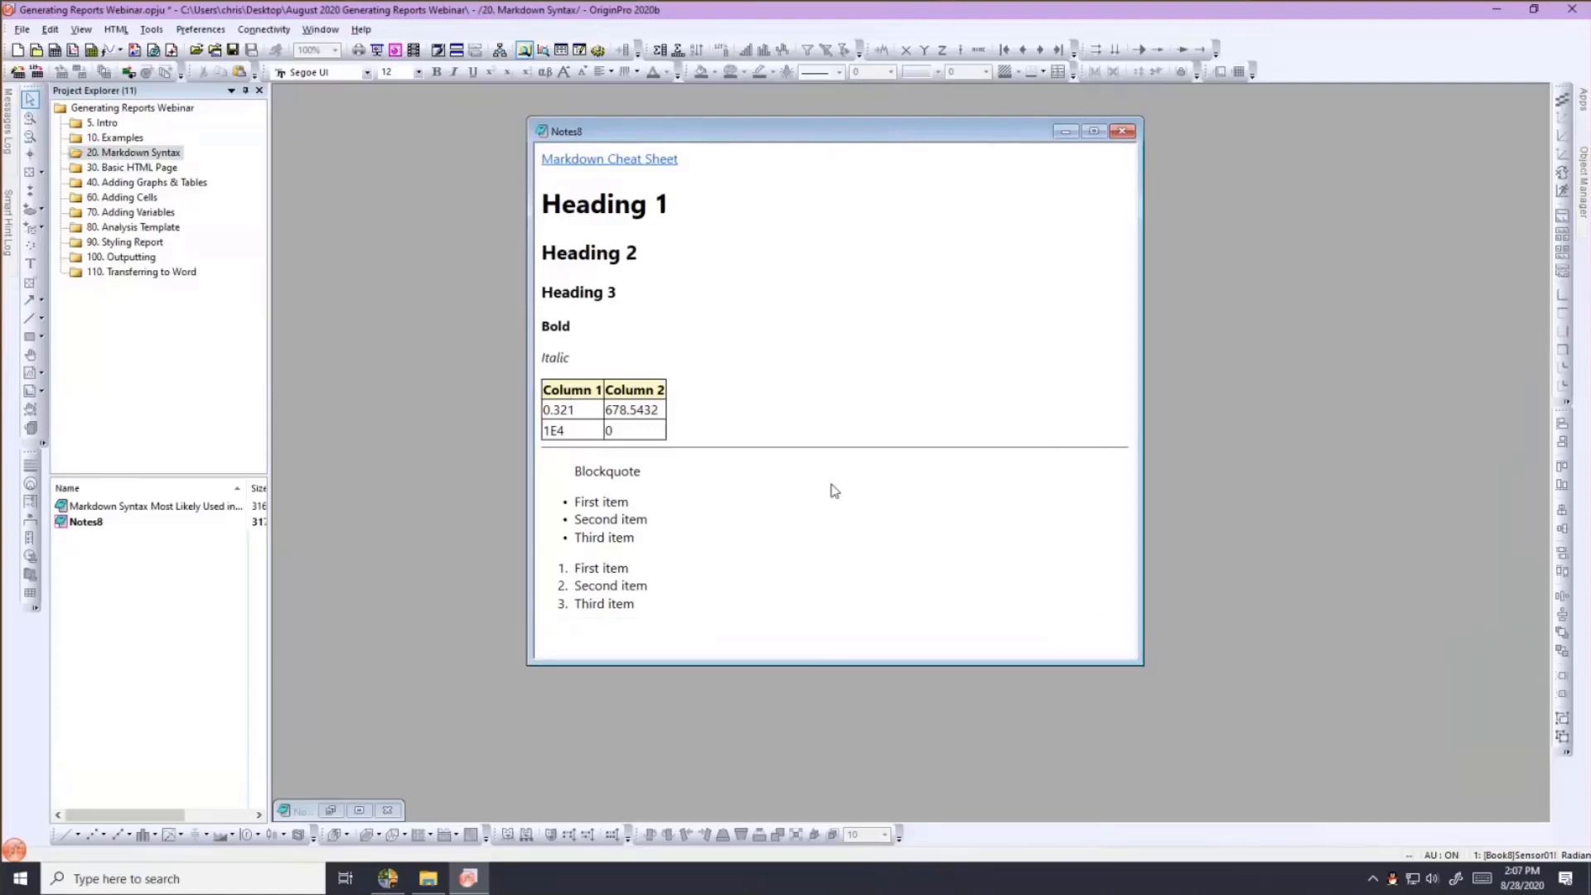
Compare the Markdown source of Notes8 with its rendered view, examining the table syntax, and finish in render mode.
key("ctrl+m")
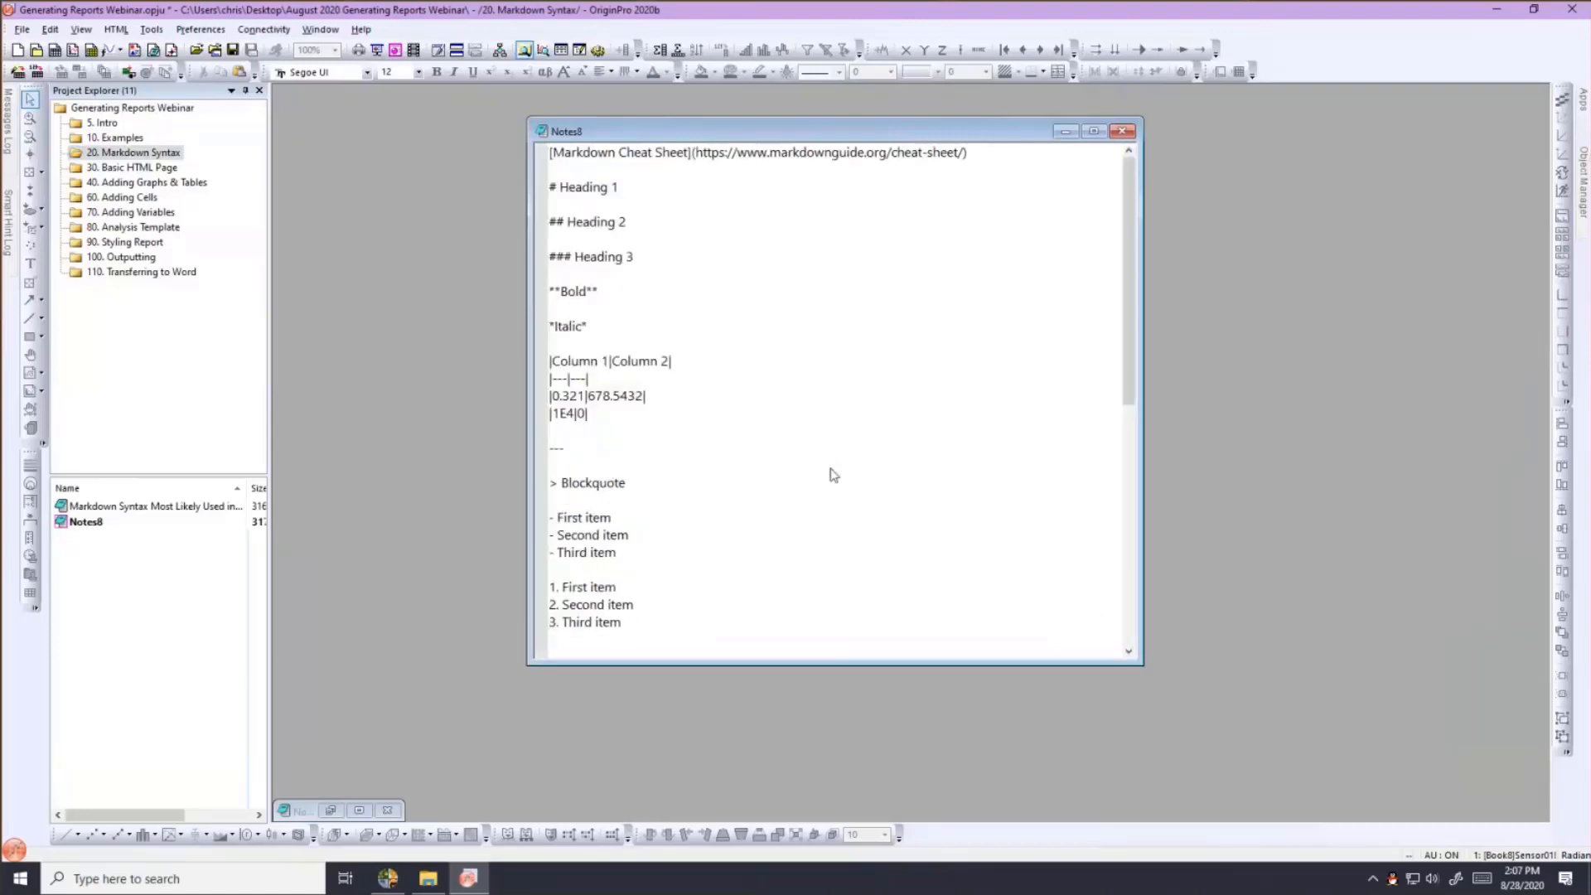
key("ctrl+m")
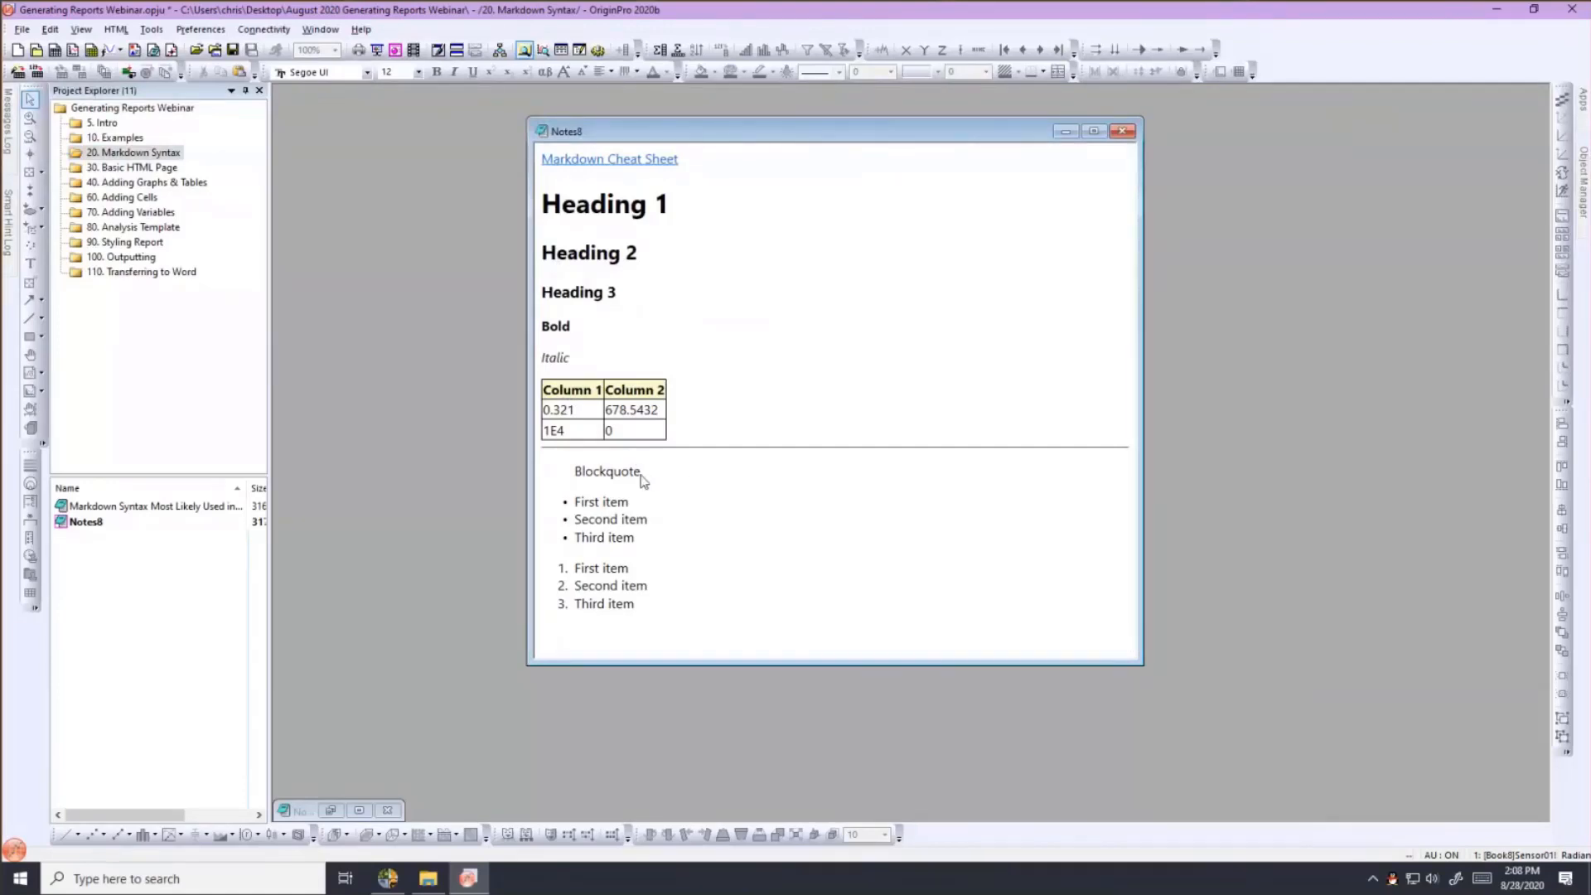
double_click(711, 387)
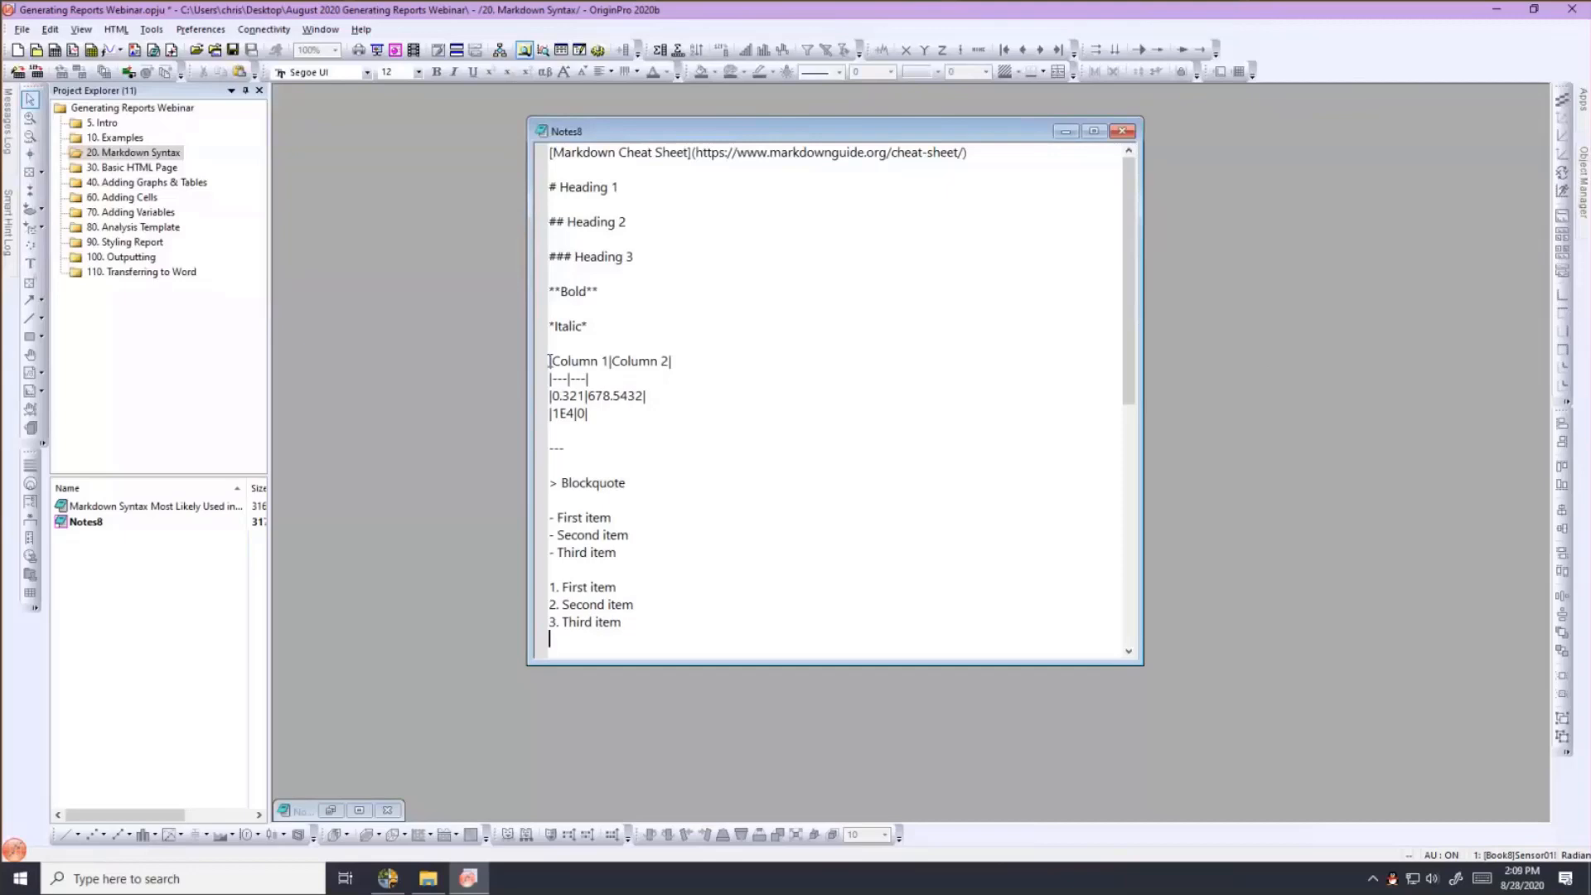
left_click(594, 413)
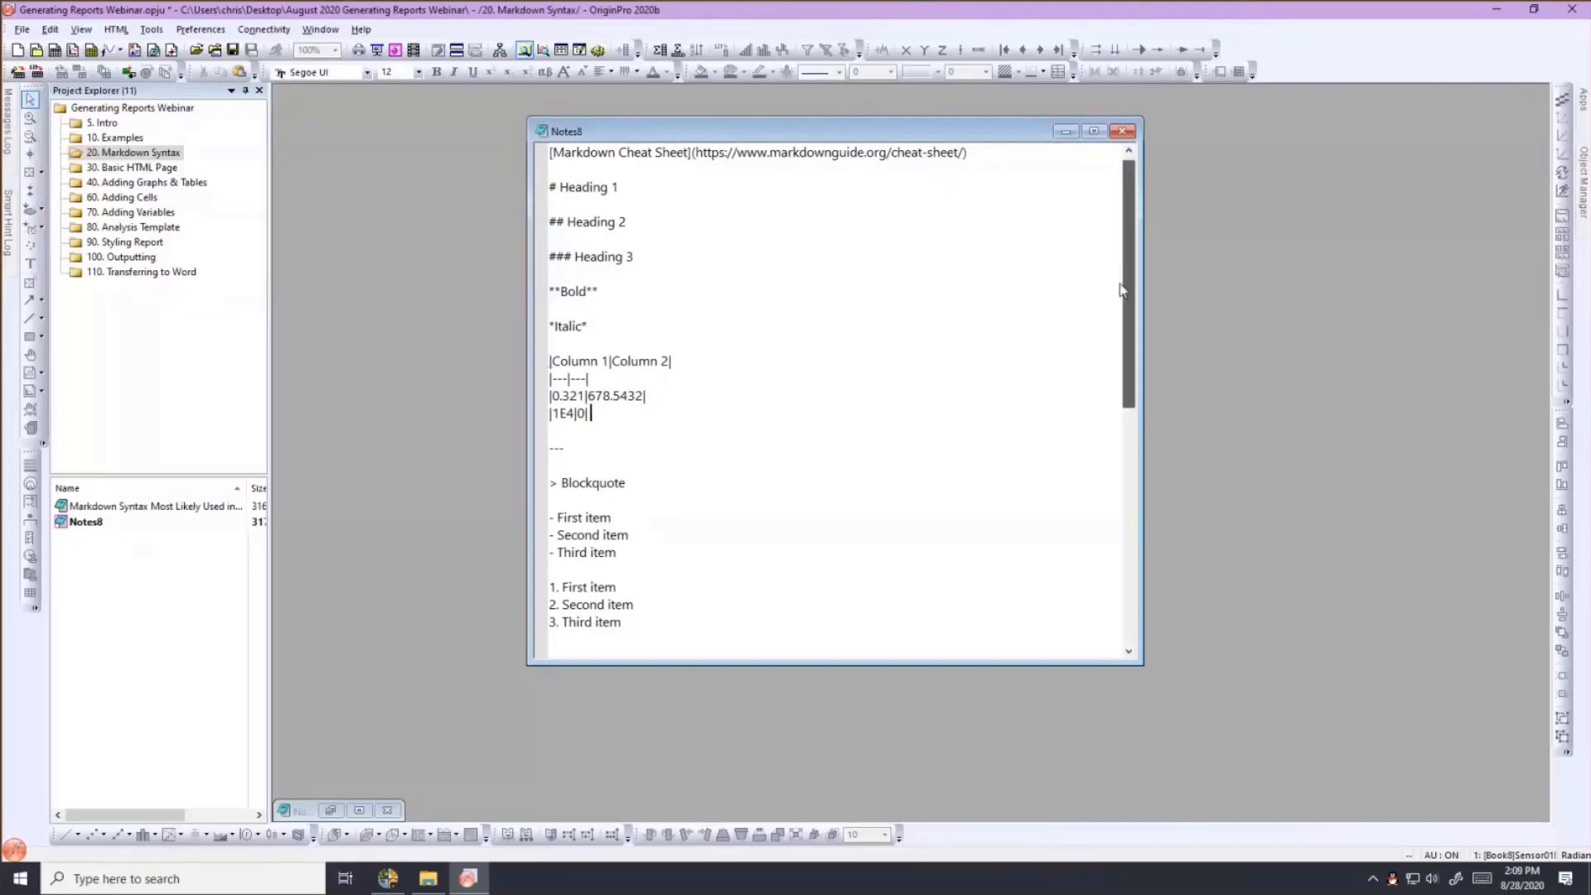
left_click_drag(1119, 290, 1124, 240)
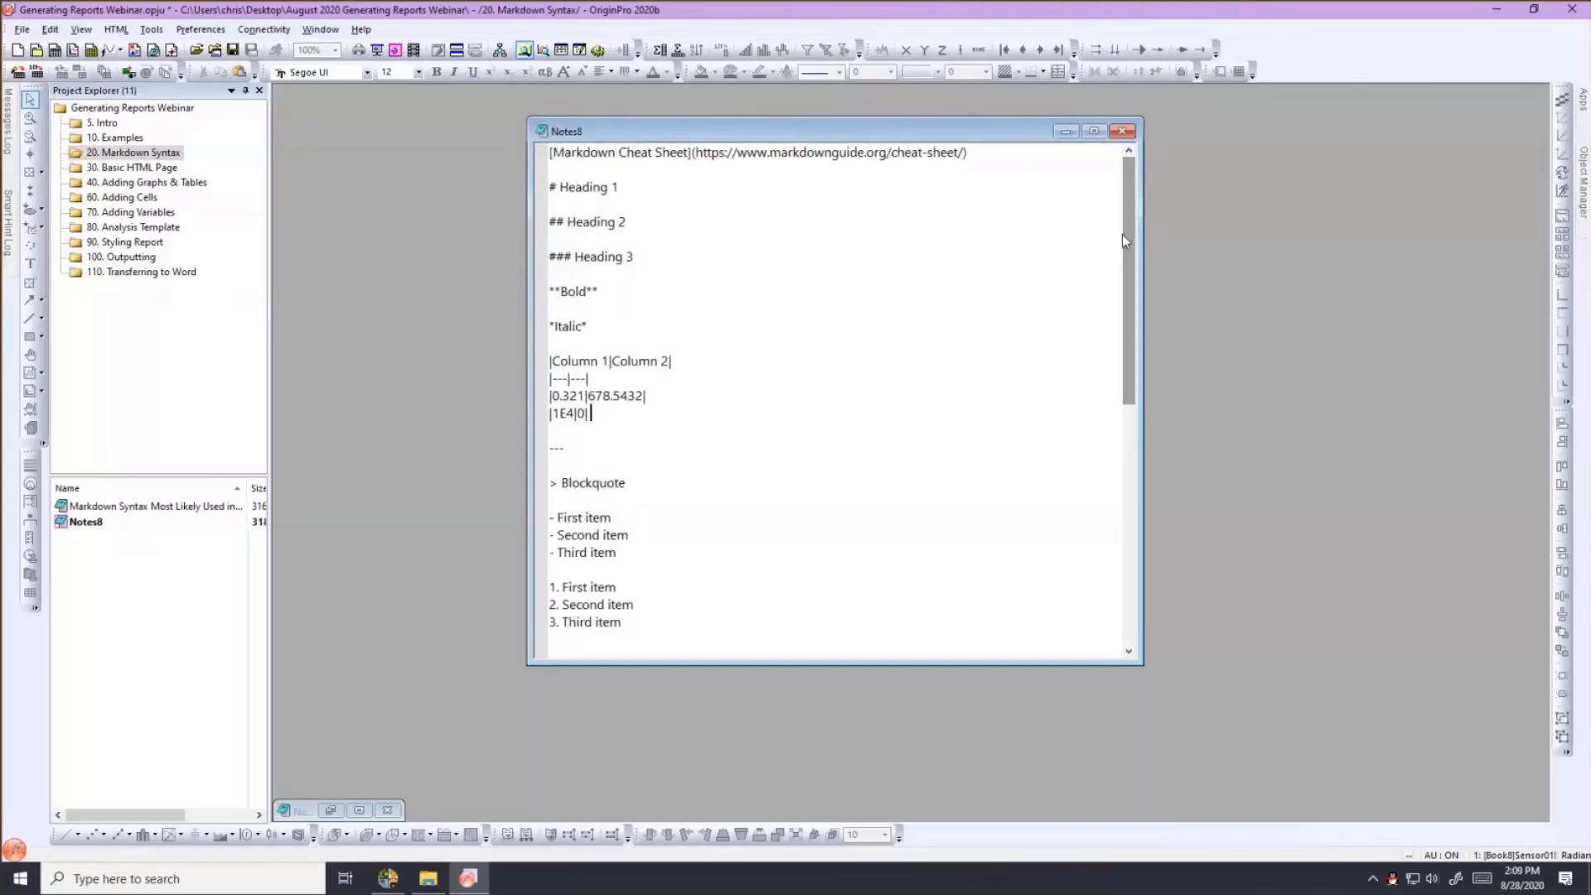
key("ctrl+m")
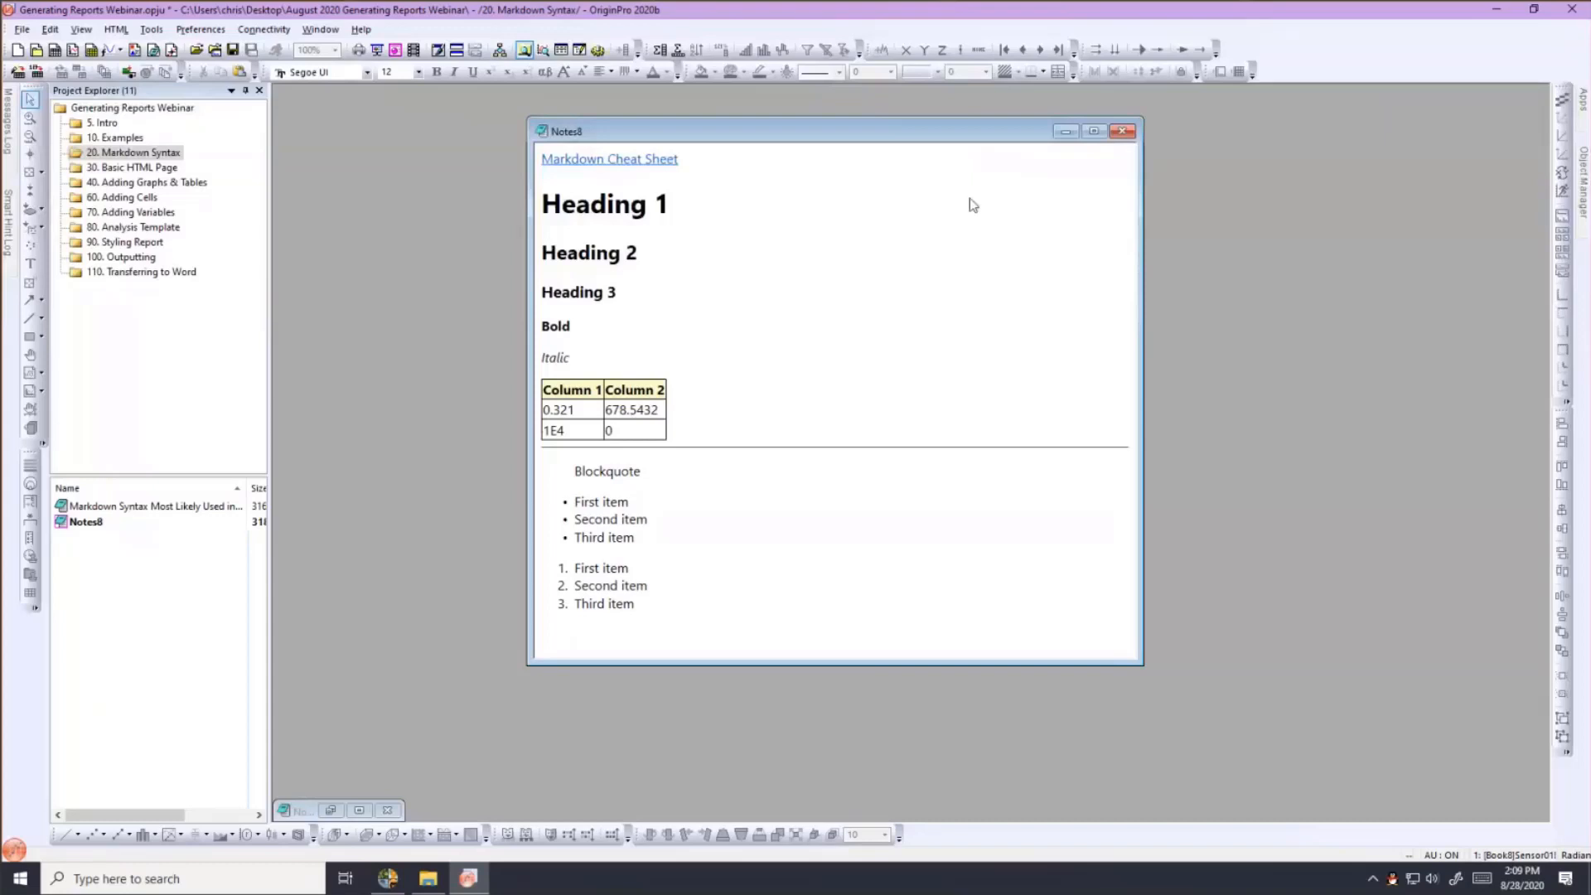
Open the 30. Basic HTML Page folder and enlarge the Notes5 window to show its full HTML code.
left_click(164, 168)
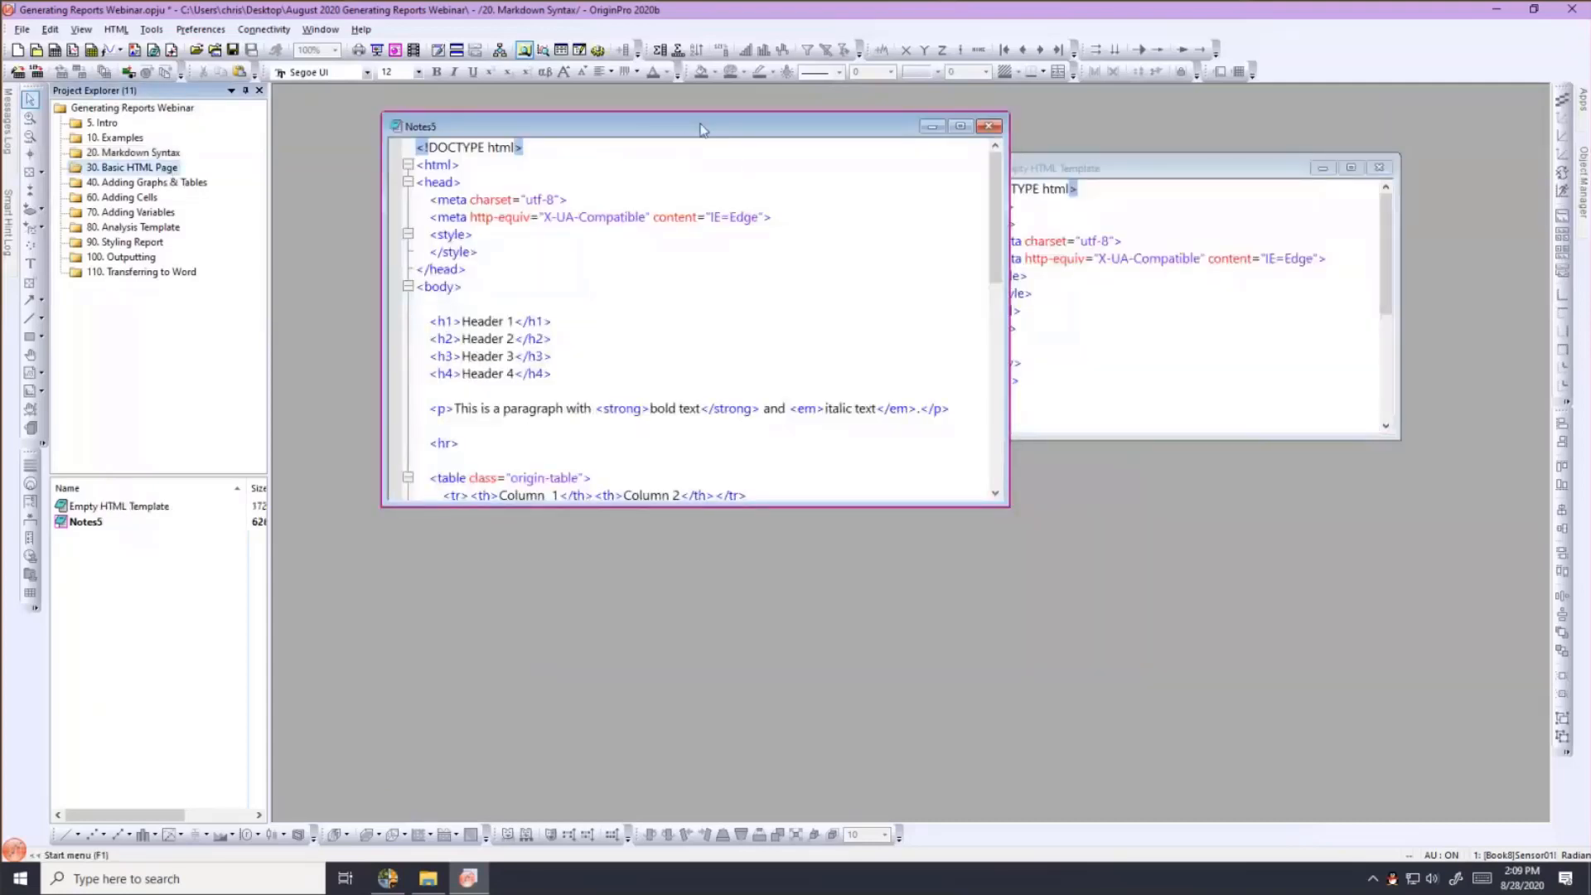
left_click_drag(709, 138, 694, 139)
left_click_drag(992, 503, 1137, 705)
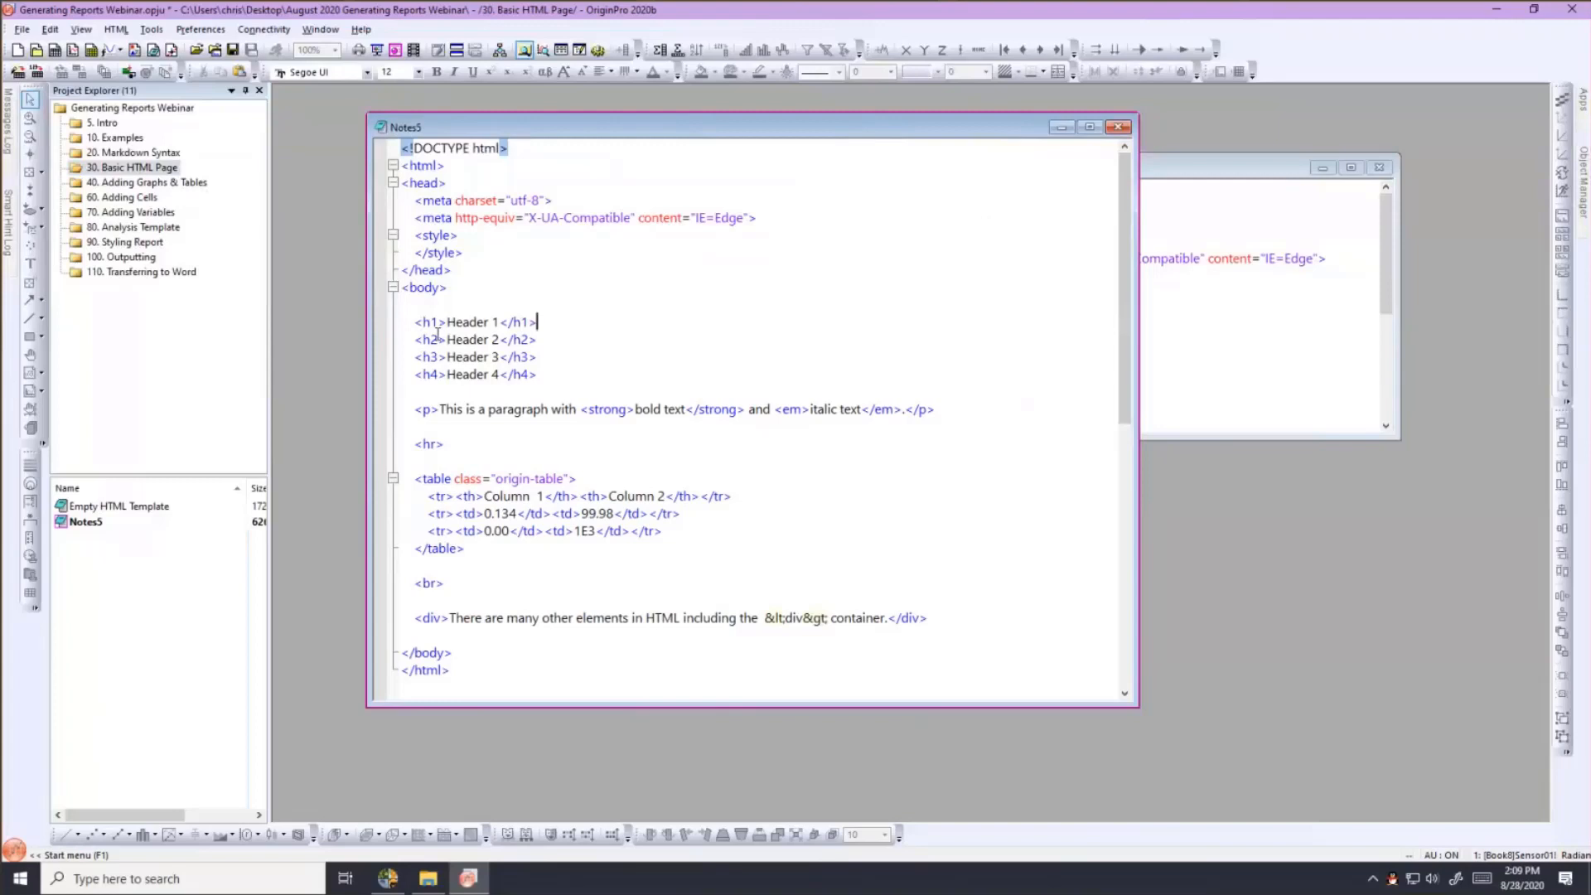
Check the syntax options of Notes5, view its rendered HTML page, and return to the source code.
right_click(611, 122)
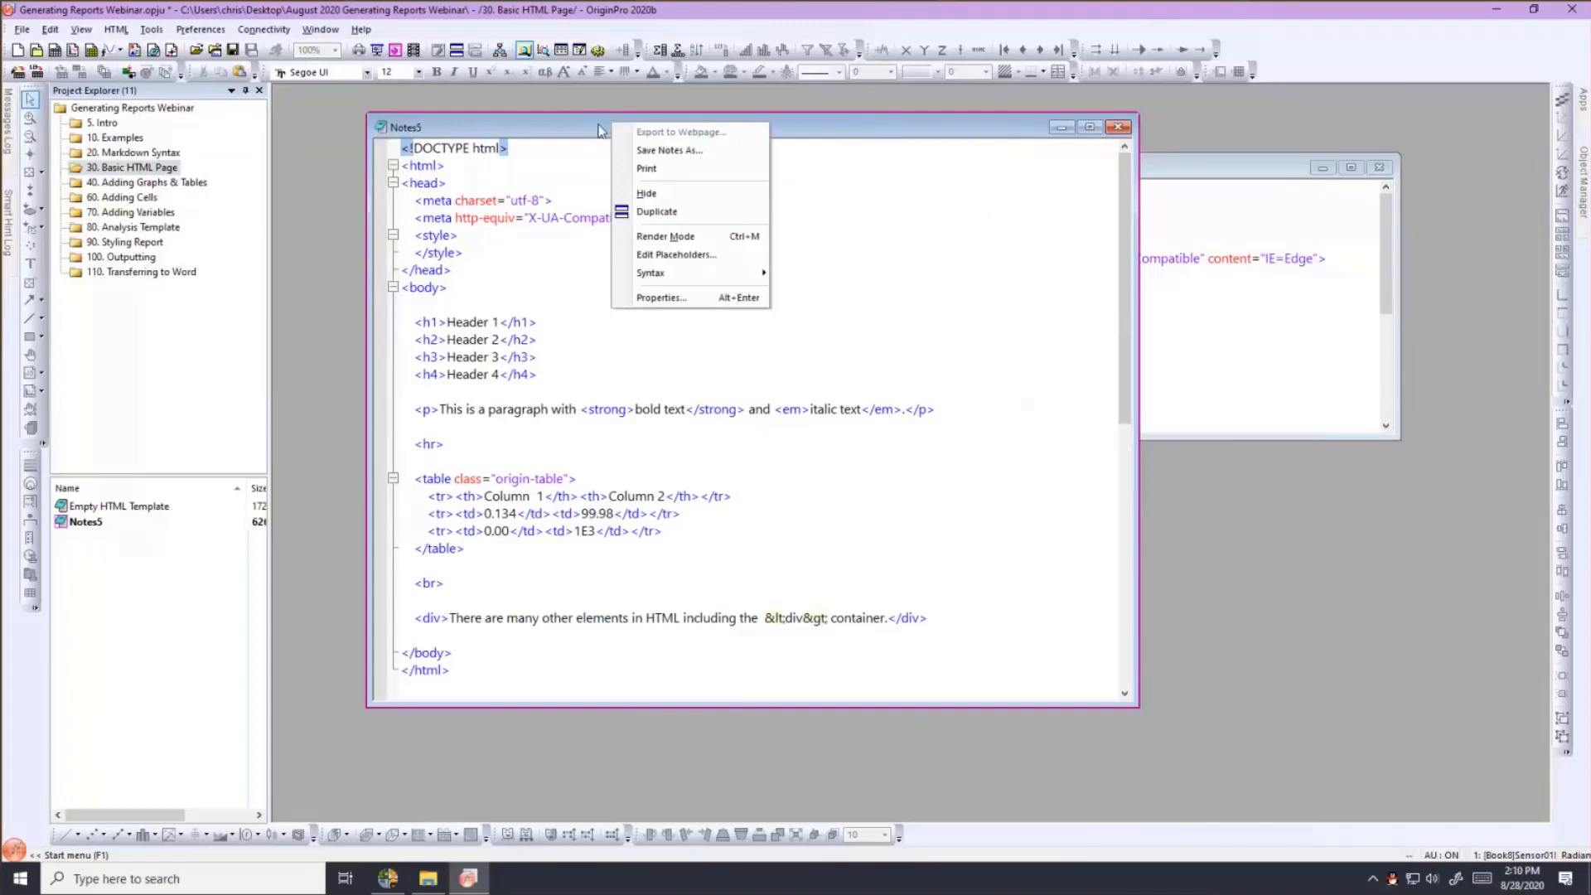
mouse_move(655, 275)
left_click(589, 137)
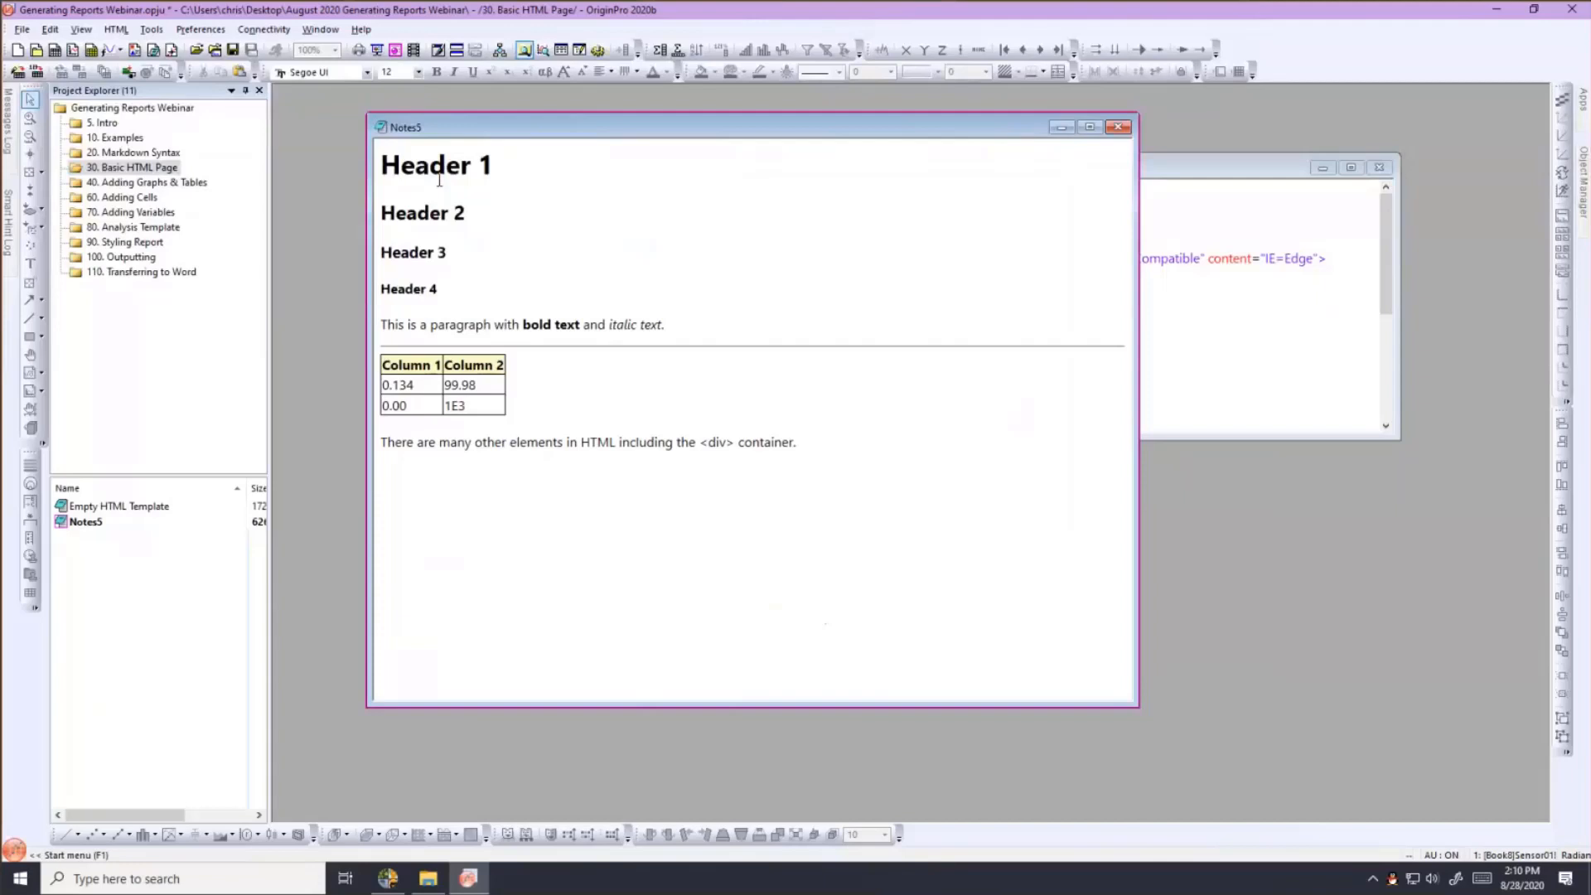
key("ctrl+m")
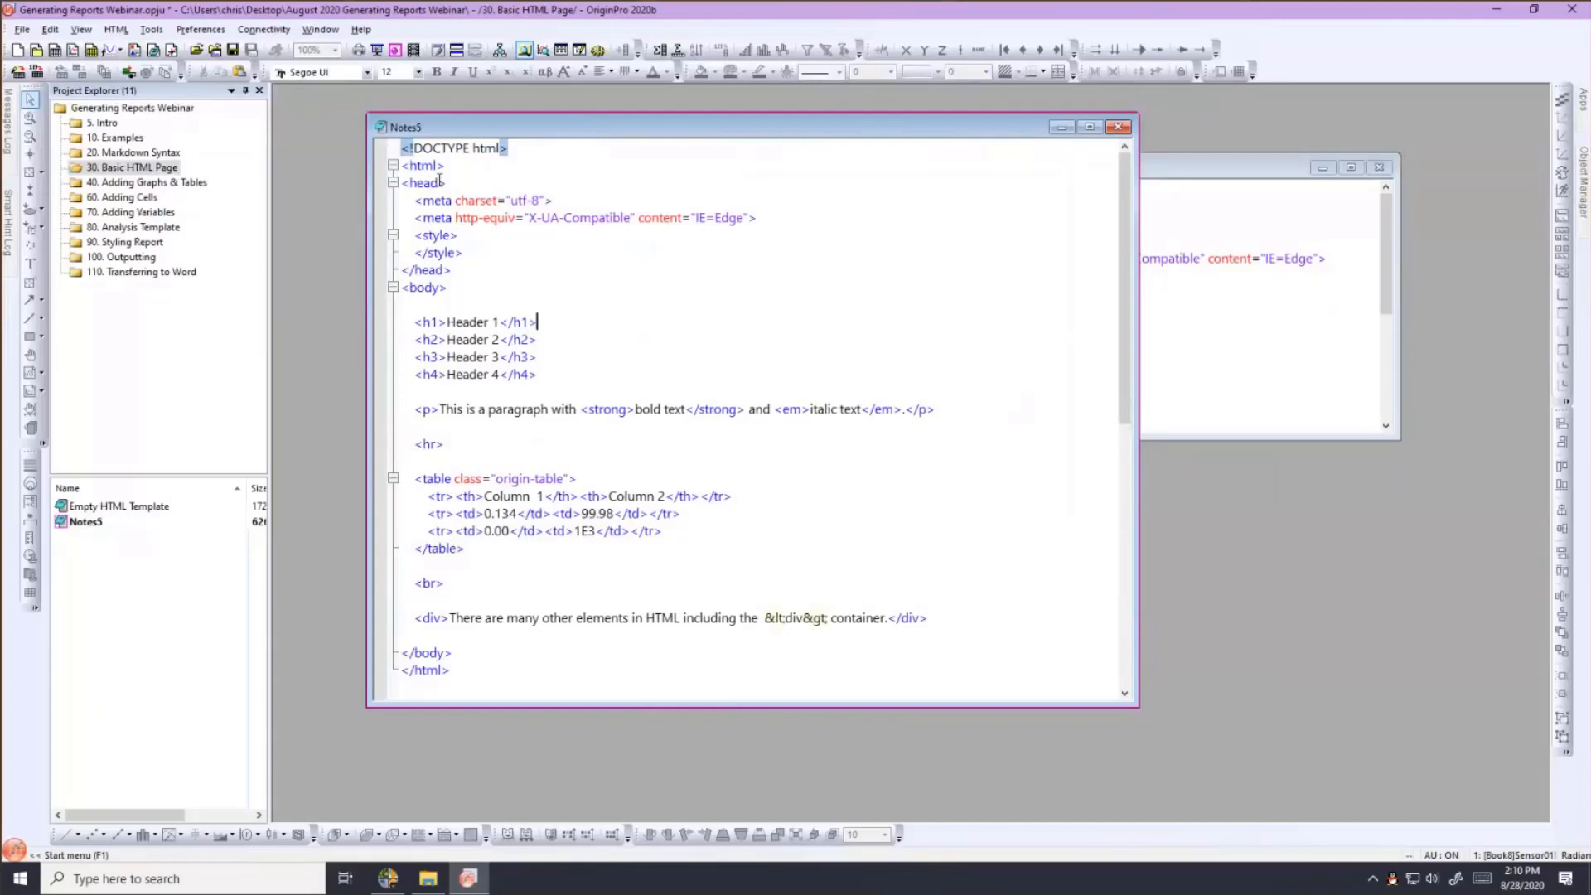
Open the 40. Adding Graphs & Tables folder, then enlarge and move the Markdown Report Example workbook with the linear fit results.
left_click(143, 184)
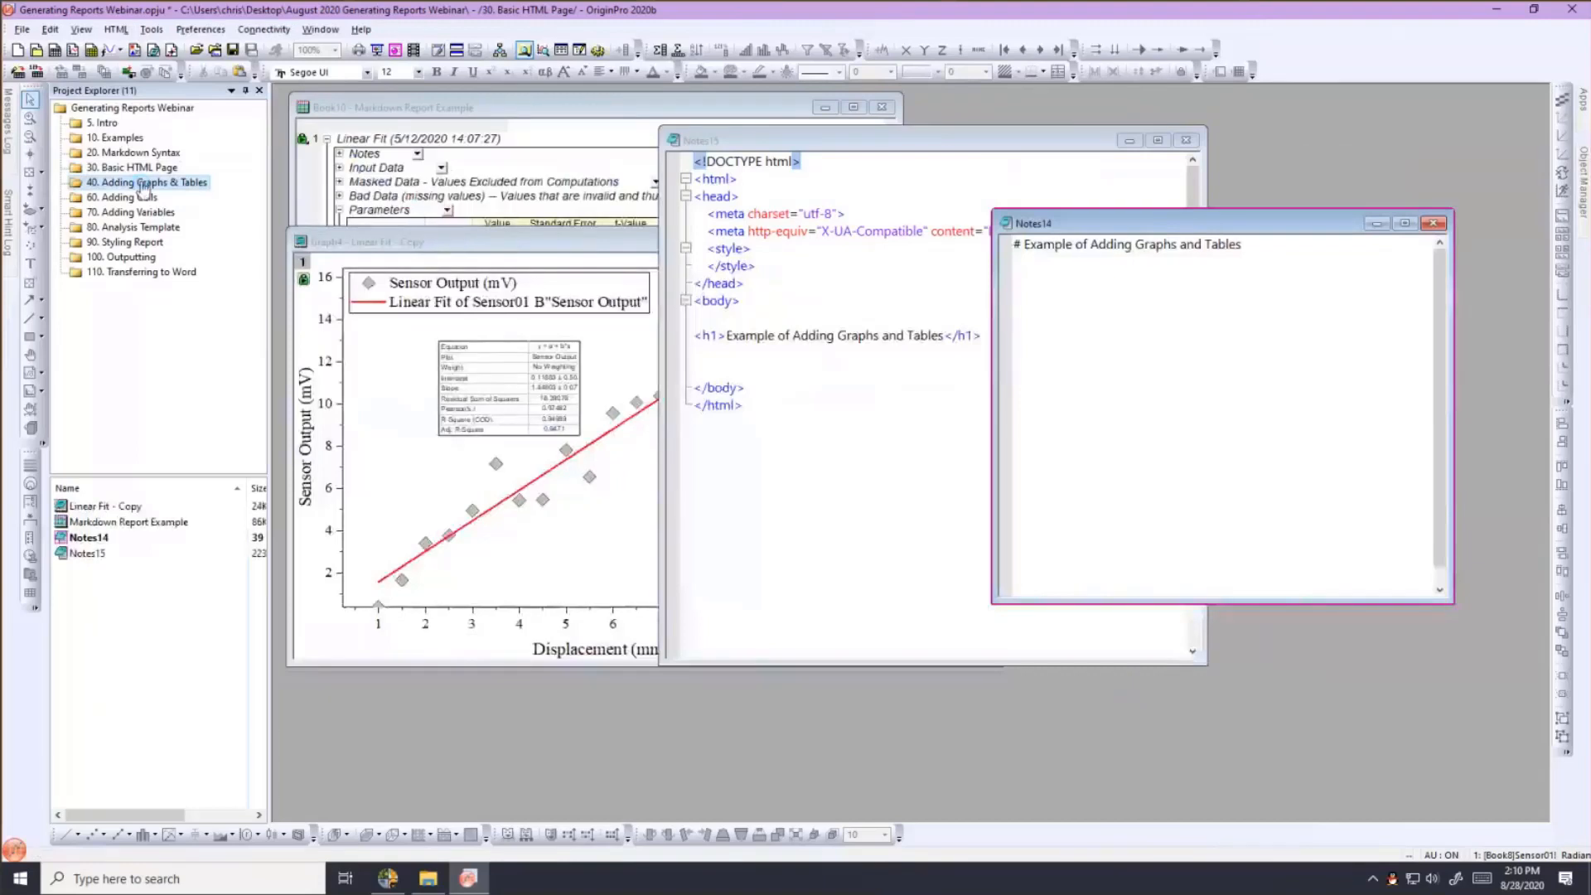
left_click(452, 109)
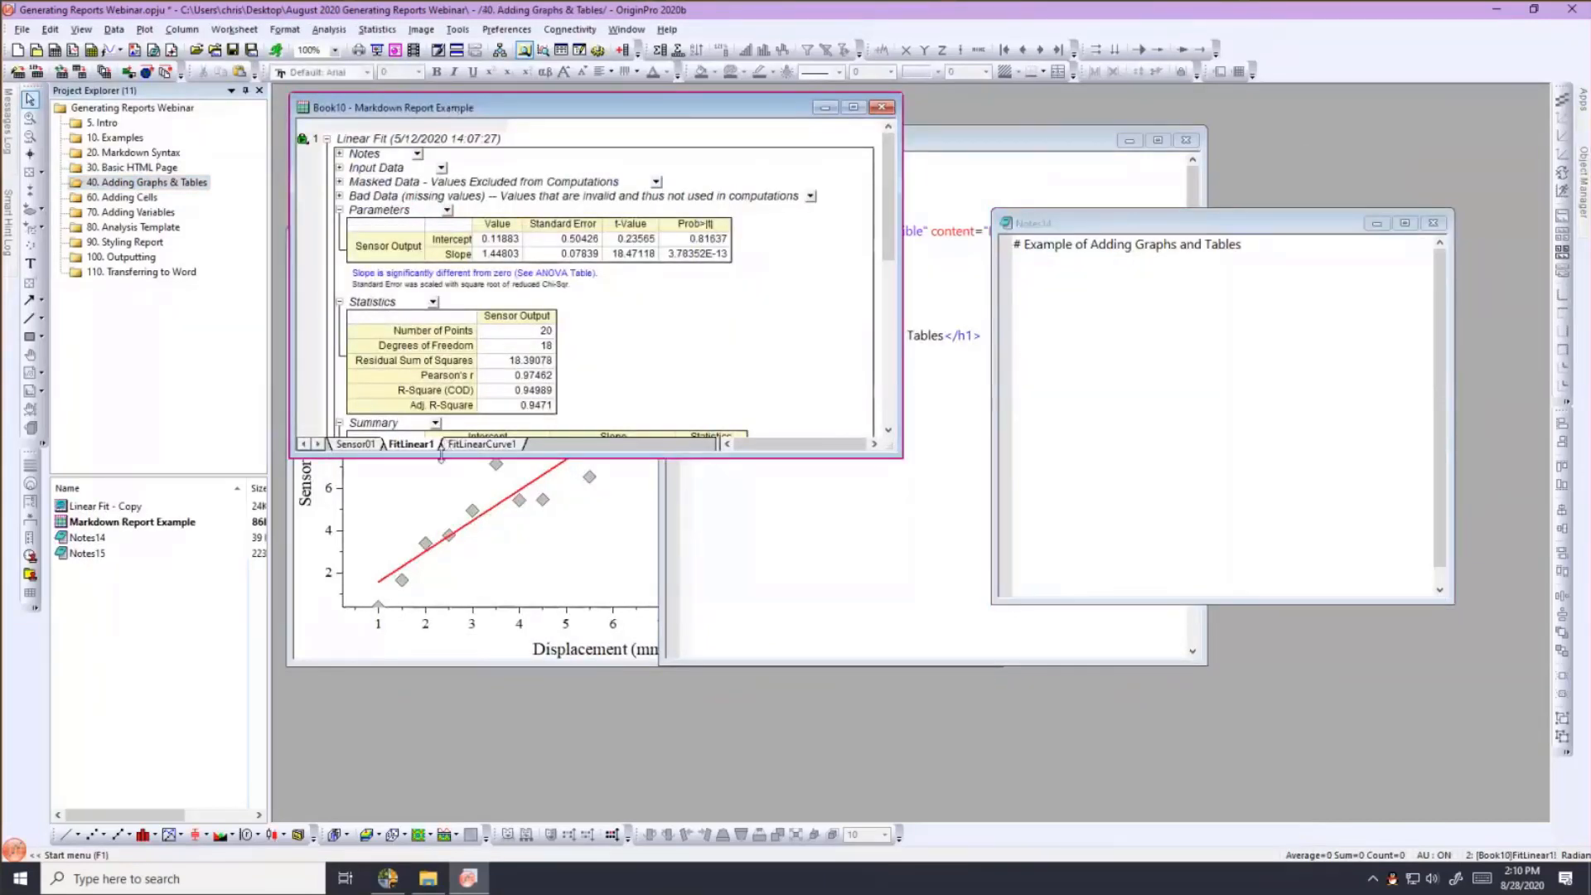
left_click_drag(418, 624, 418, 636)
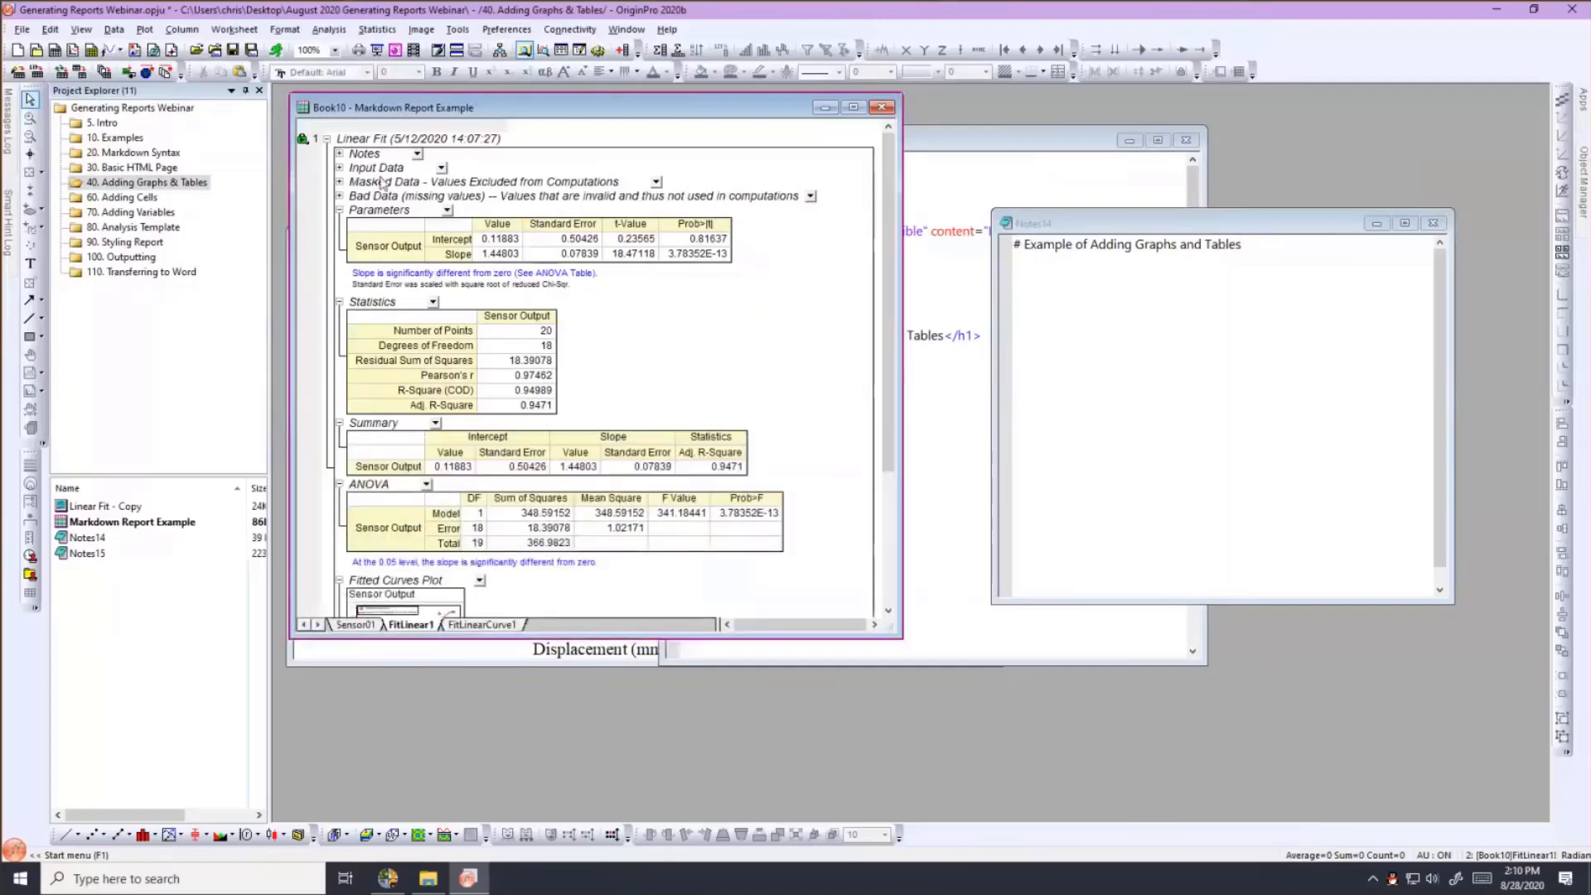
left_click_drag(388, 107, 479, 152)
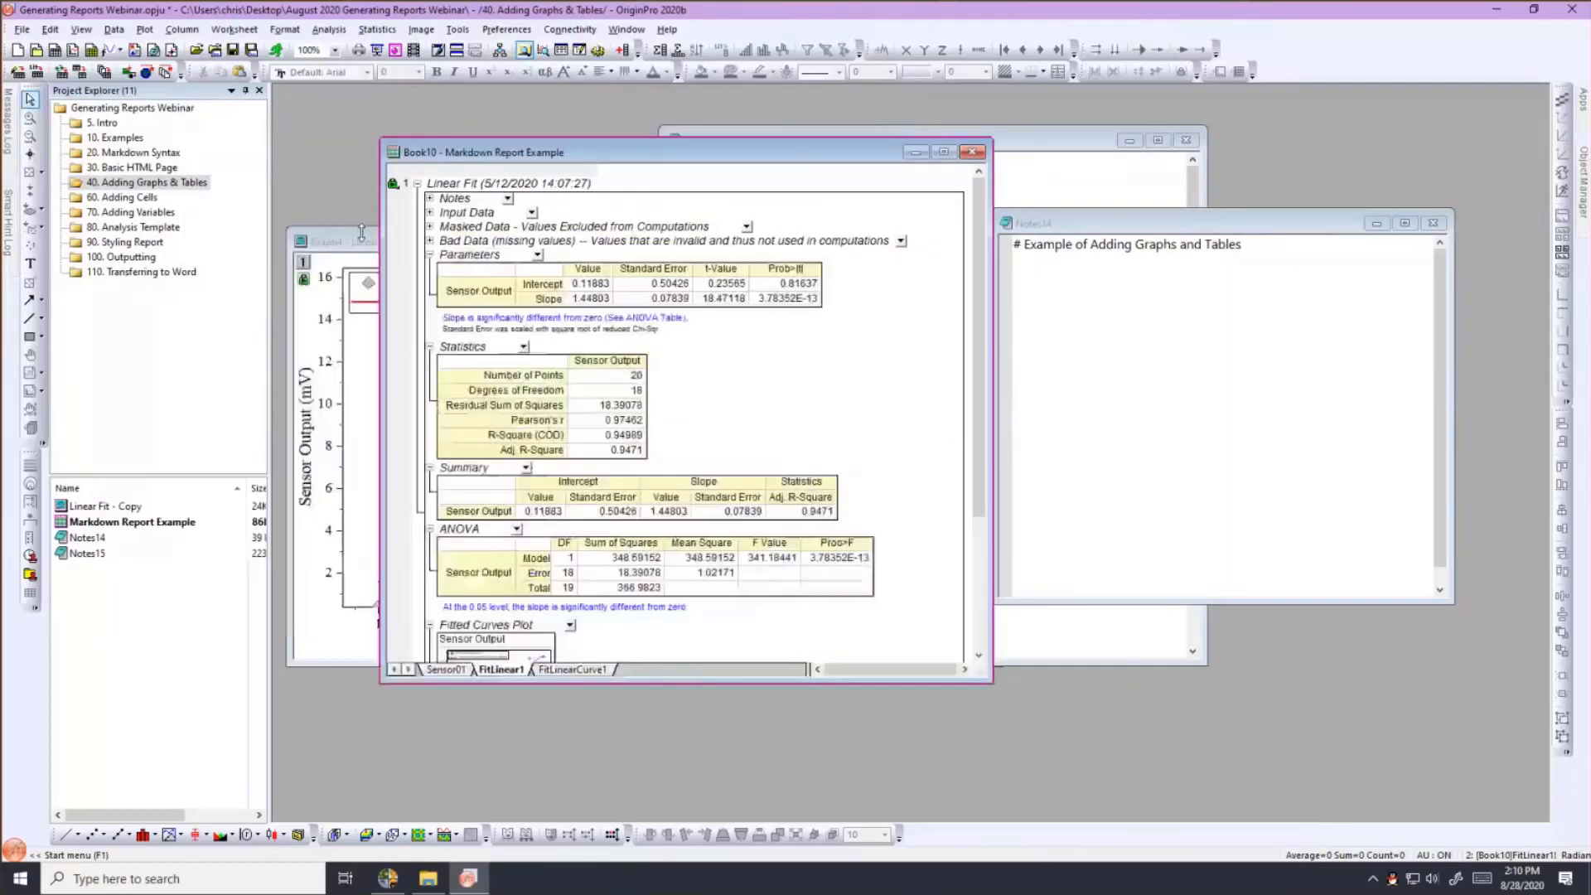
View the Linear Fit - Copy graph, then bring the Markdown Report Example workbook back in front of it.
left_click(360, 242)
left_click_drag(361, 243, 385, 267)
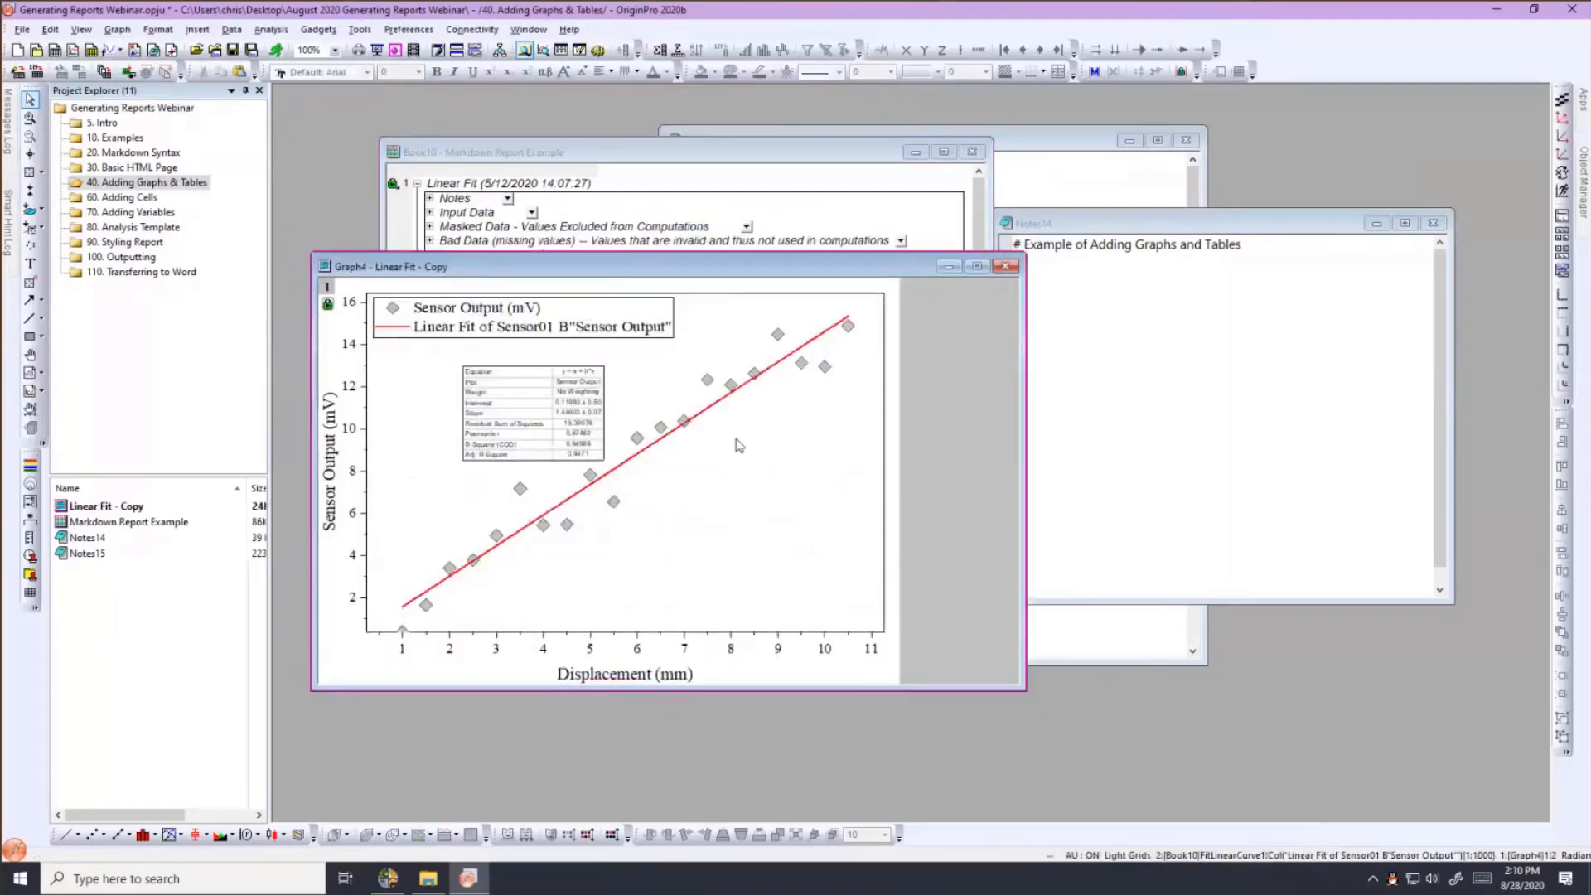
left_click_drag(704, 260, 667, 258)
left_click(631, 144)
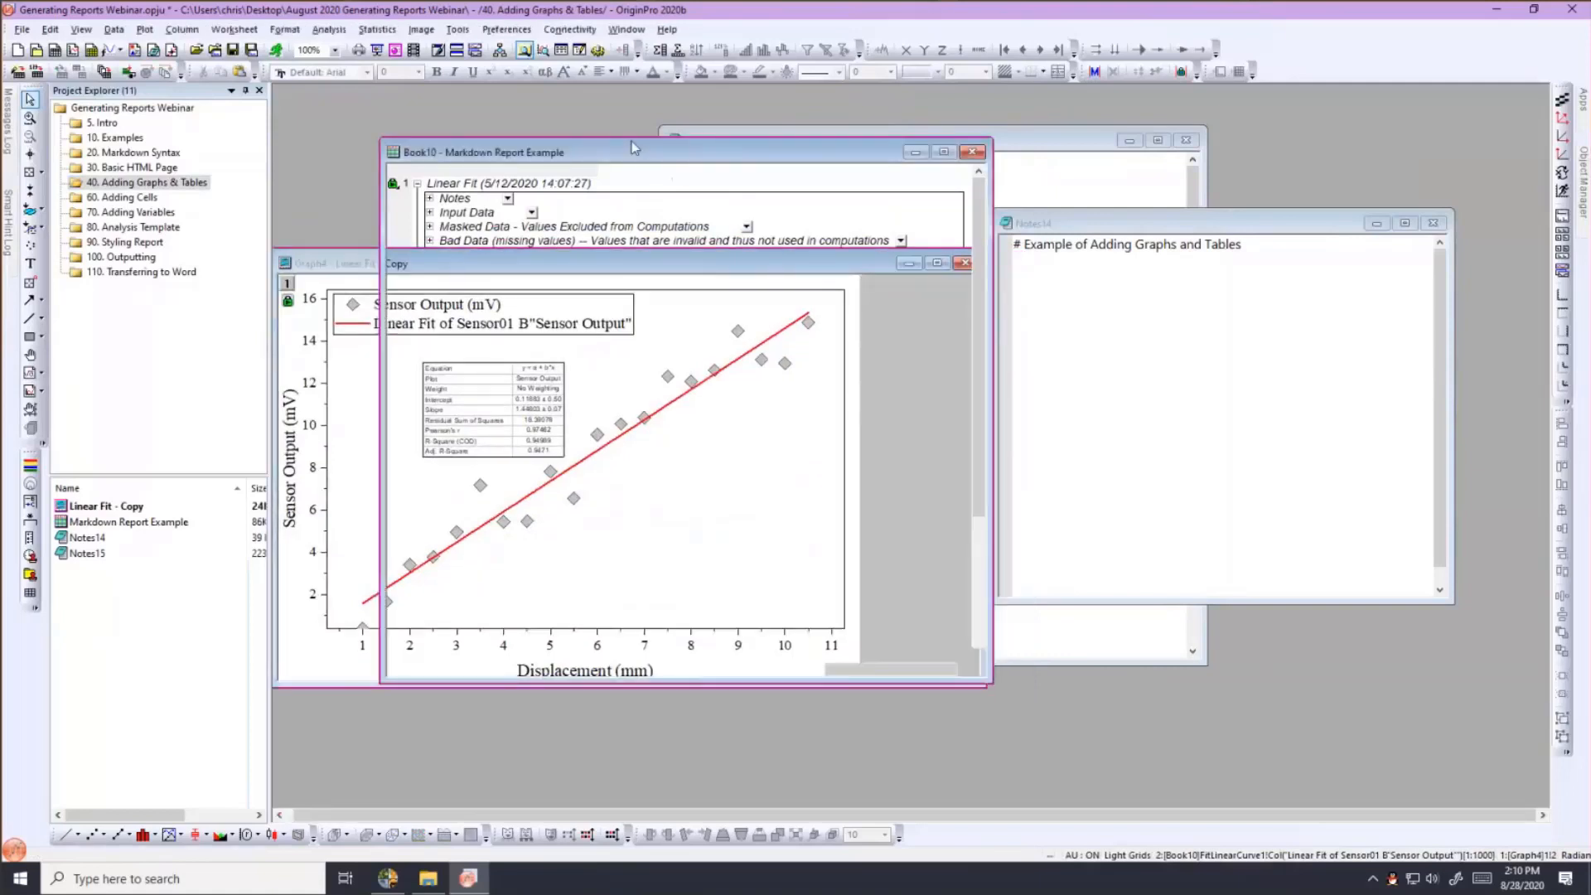
left_click_drag(580, 152, 489, 114)
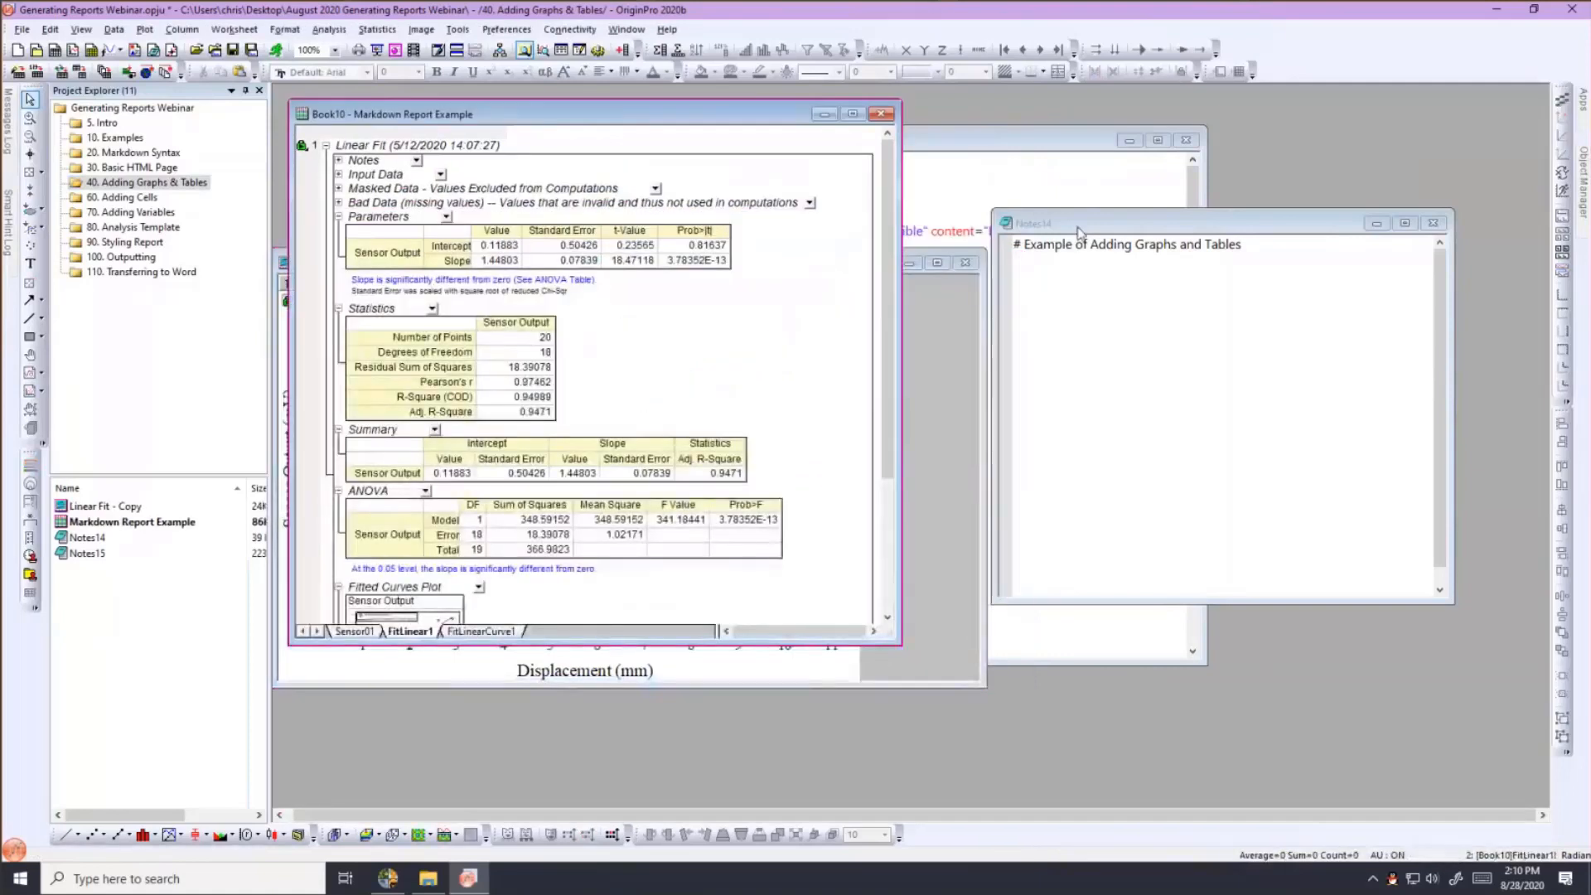
Move and enlarge Notes14 beside the workbook, preview its rendered heading, and add a blank line below the heading in the source.
left_click_drag(1079, 230, 1032, 117)
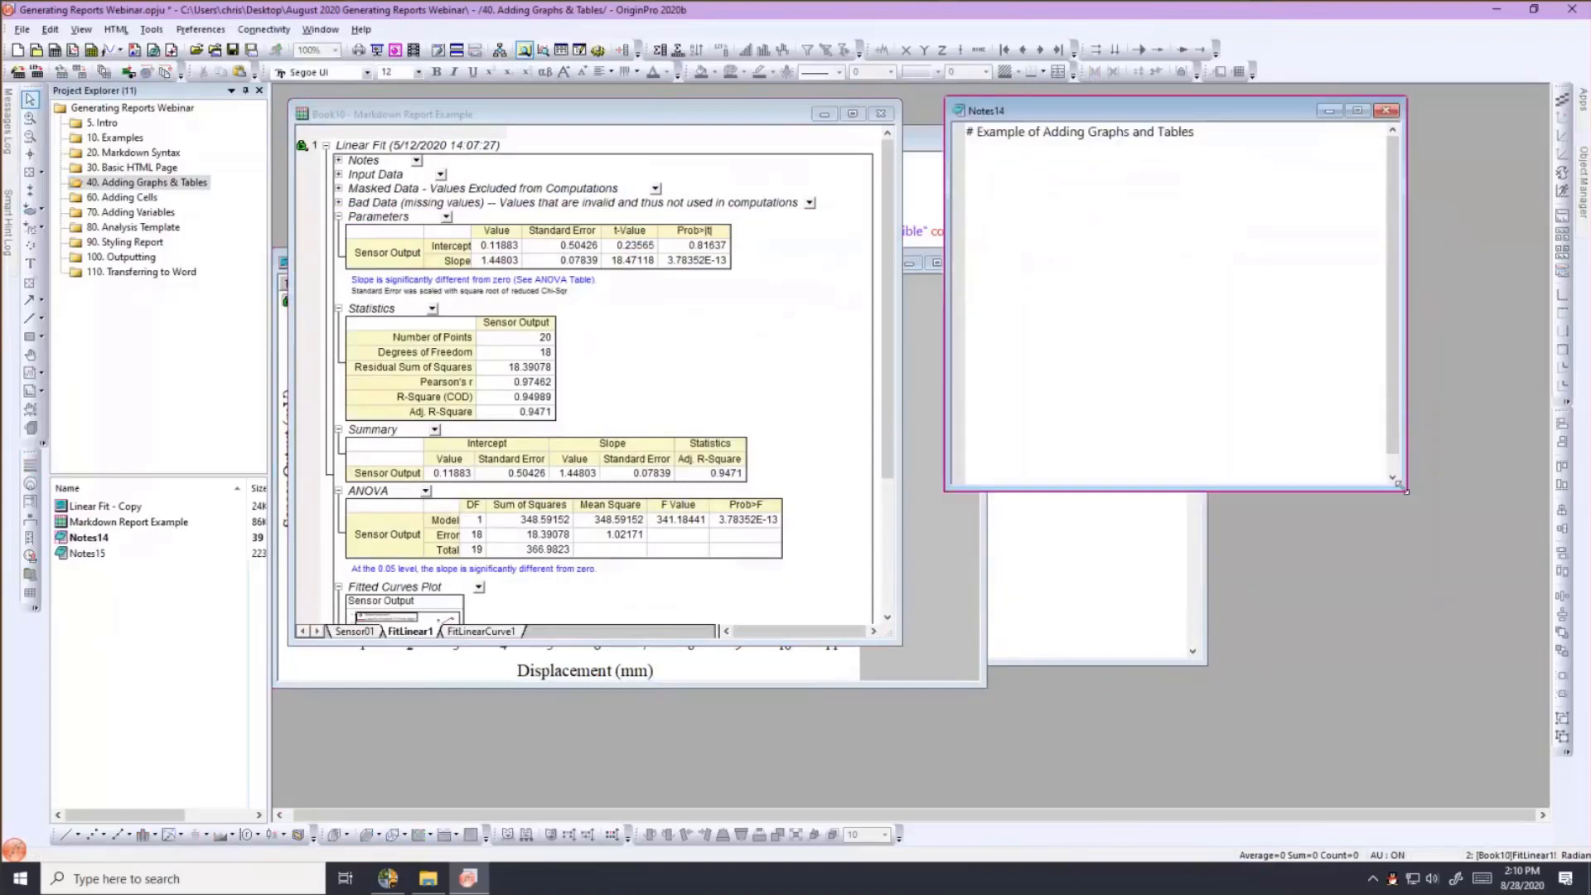
left_click_drag(1451, 563, 1465, 584)
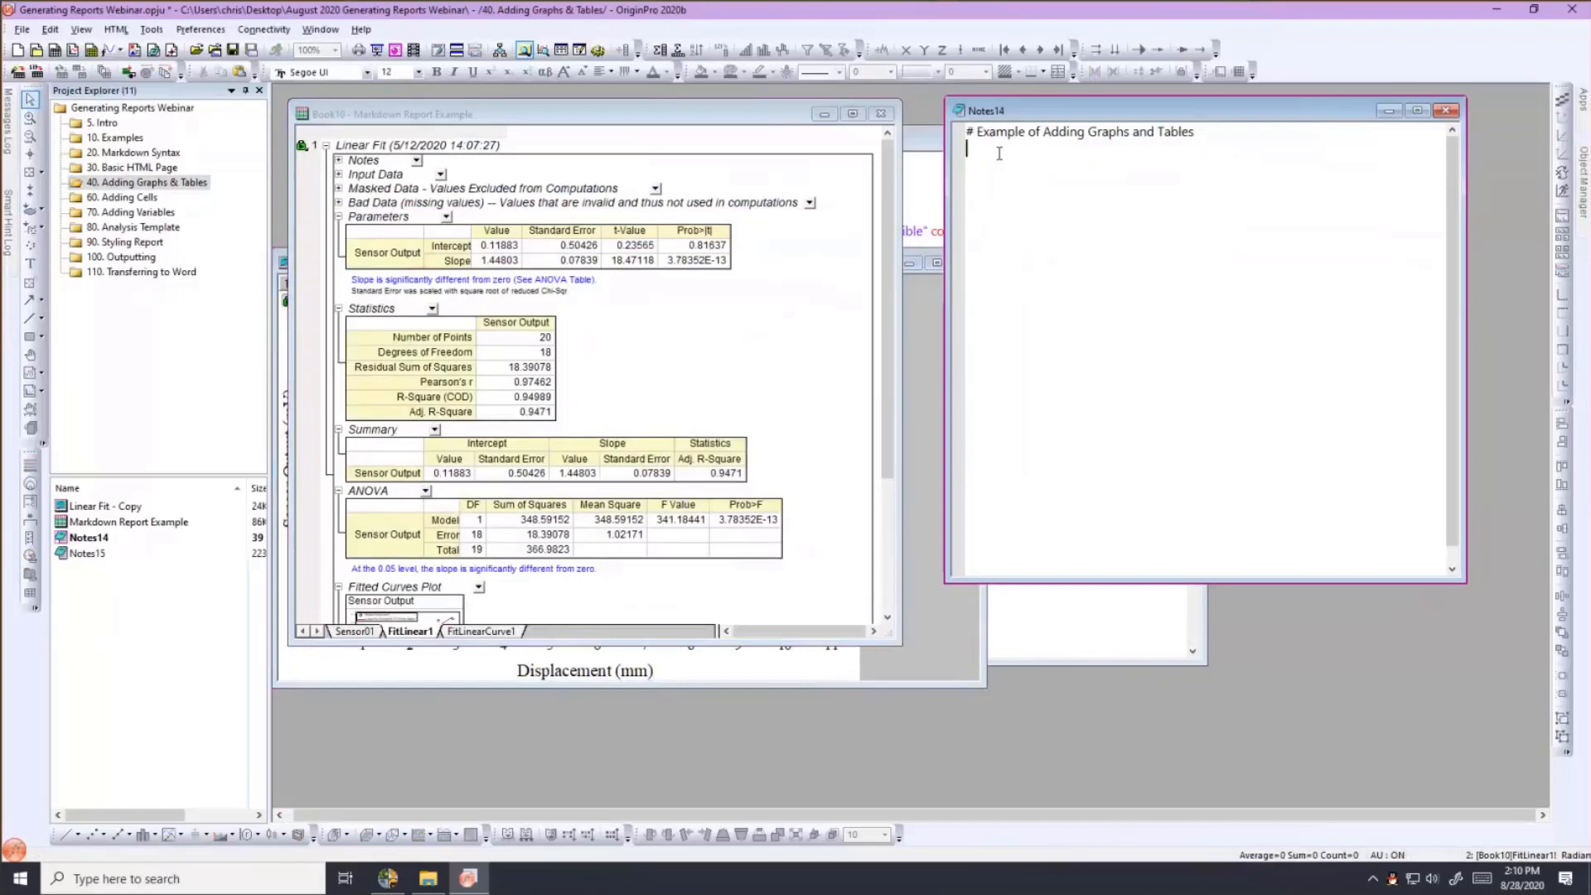
key("ctrl+d")
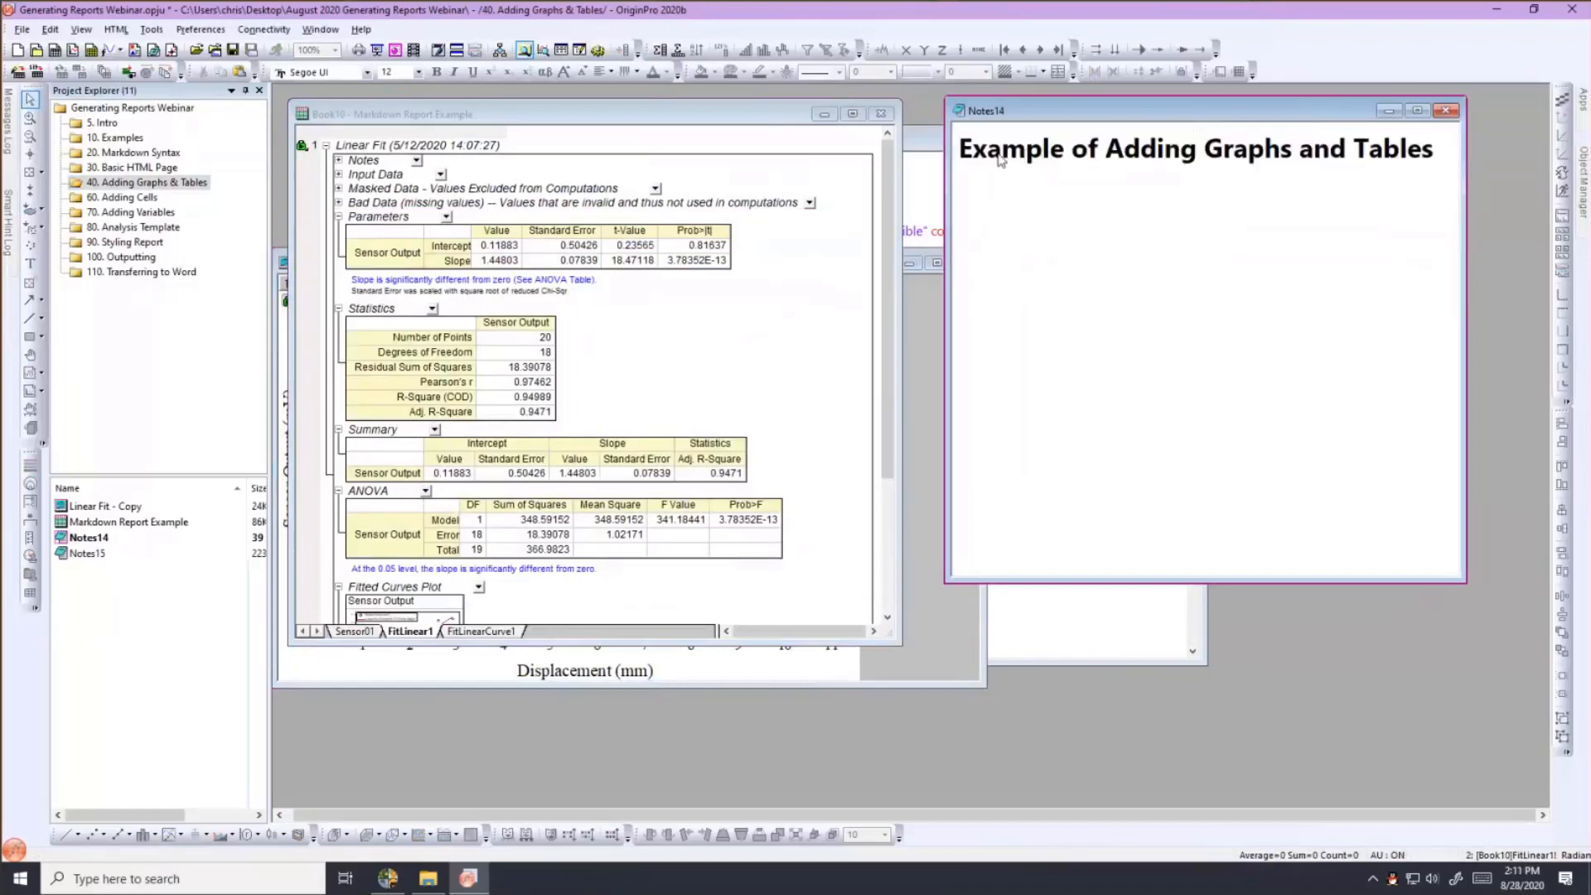
key("ctrl+d")
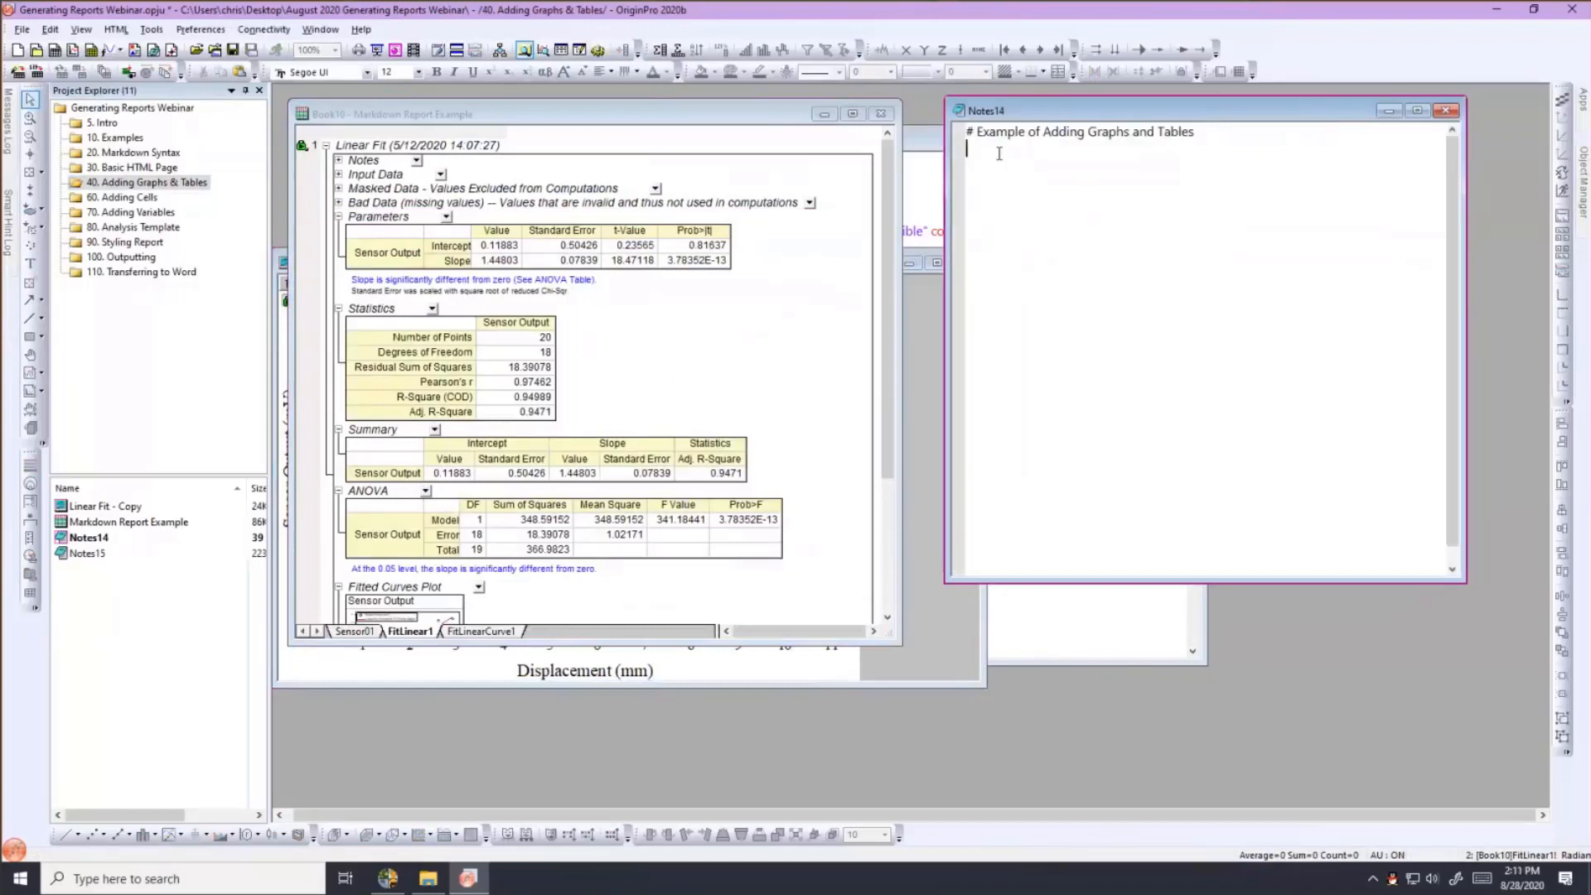
key("Return")
Move the workbook aside, bring the Linear Fit - Copy graph forward, and copy its graph page.
left_click(691, 208)
left_click_drag(671, 114, 809, 353)
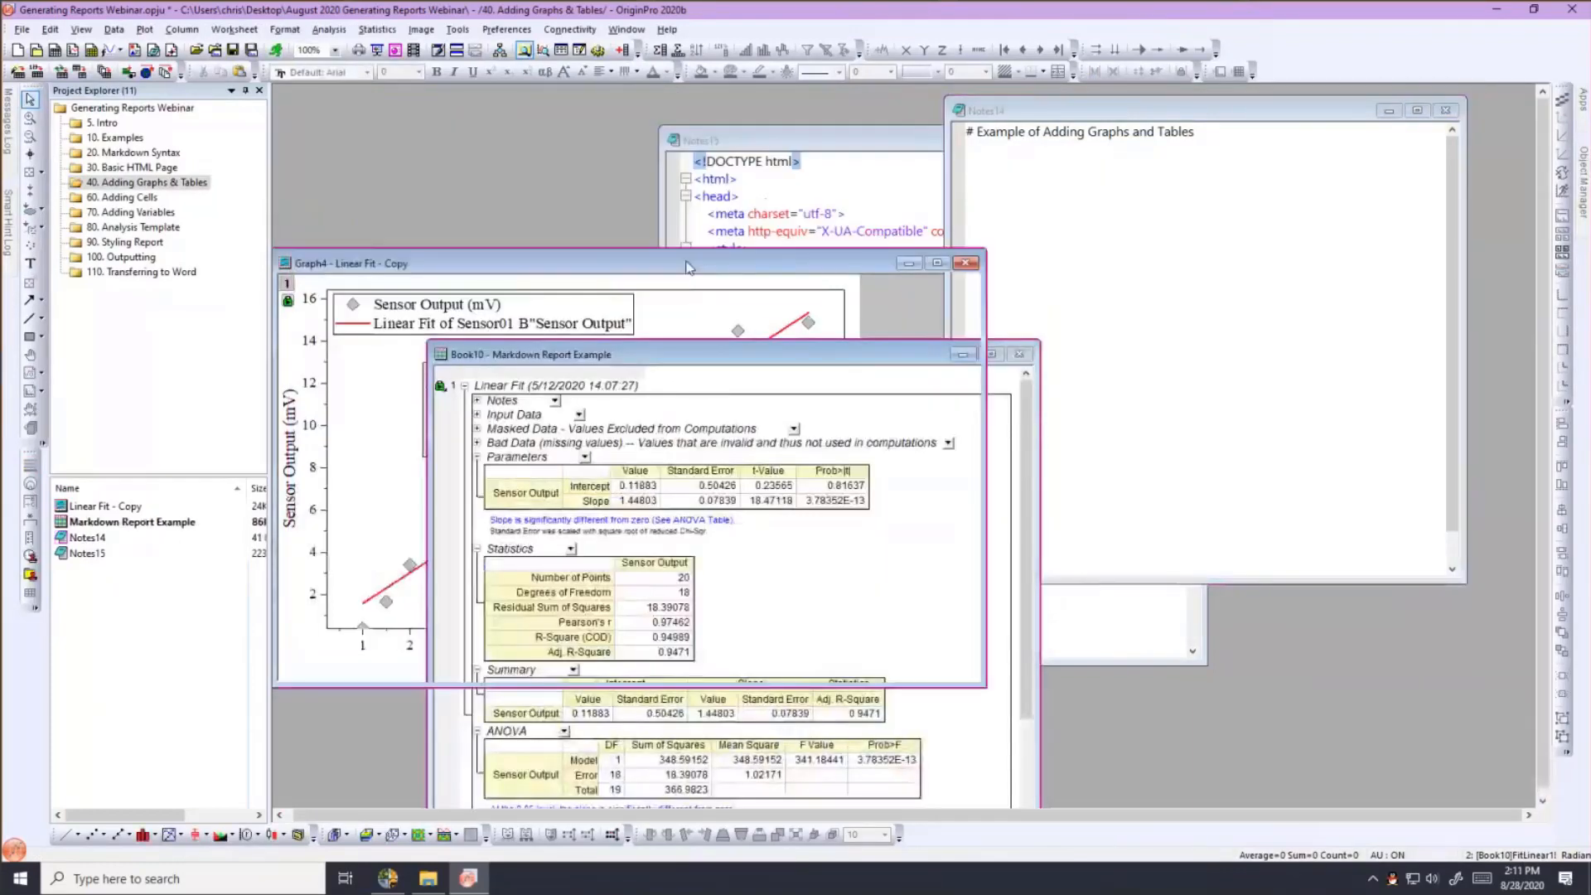
left_click_drag(686, 262, 714, 128)
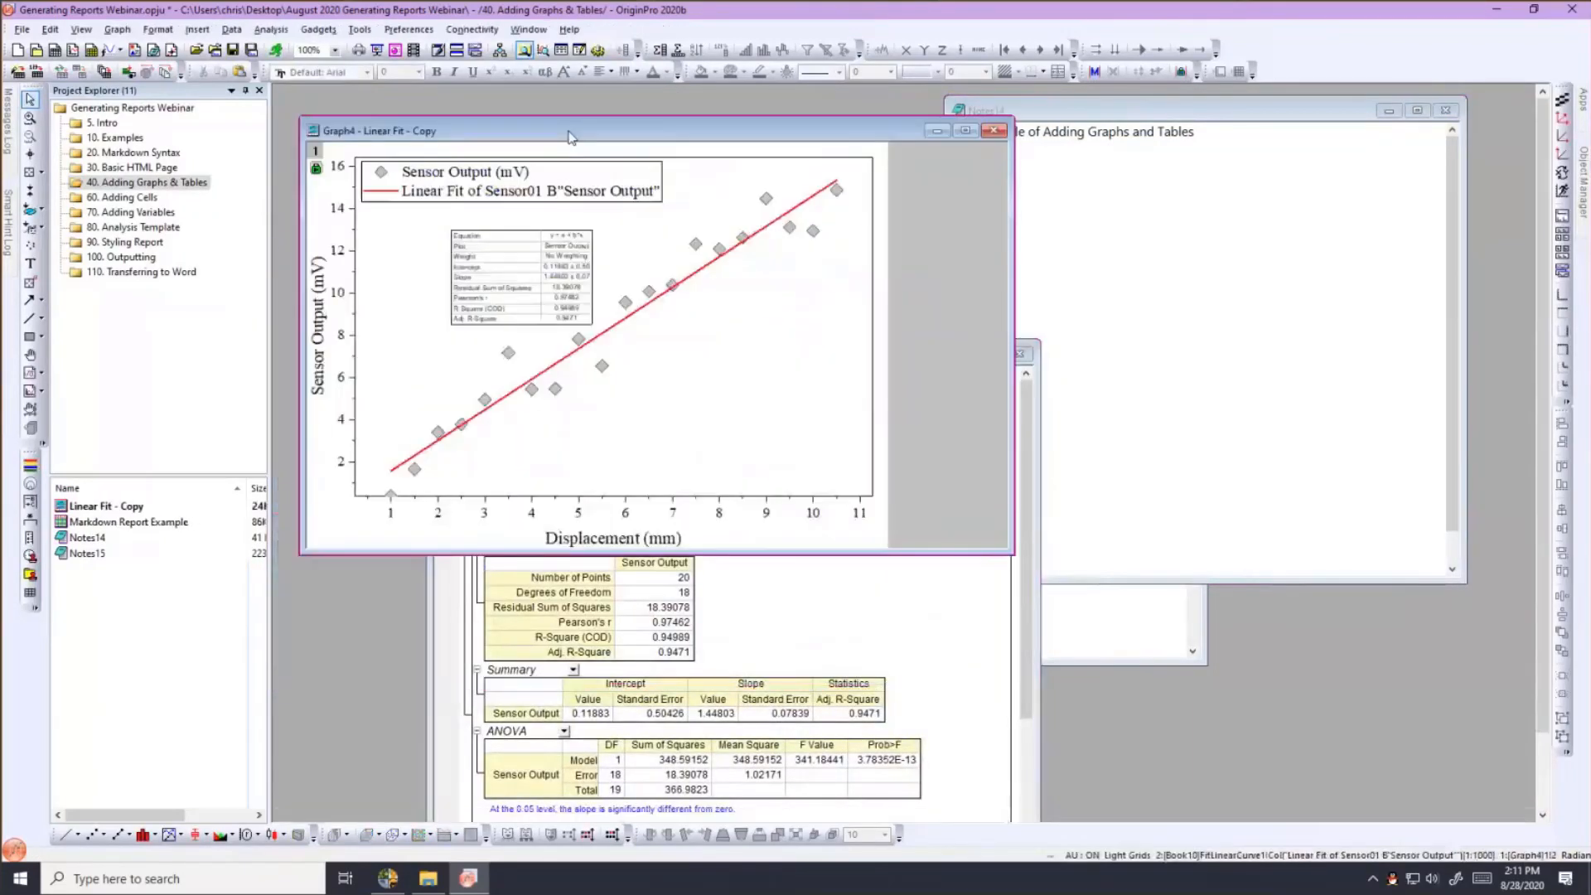
right_click(512, 131)
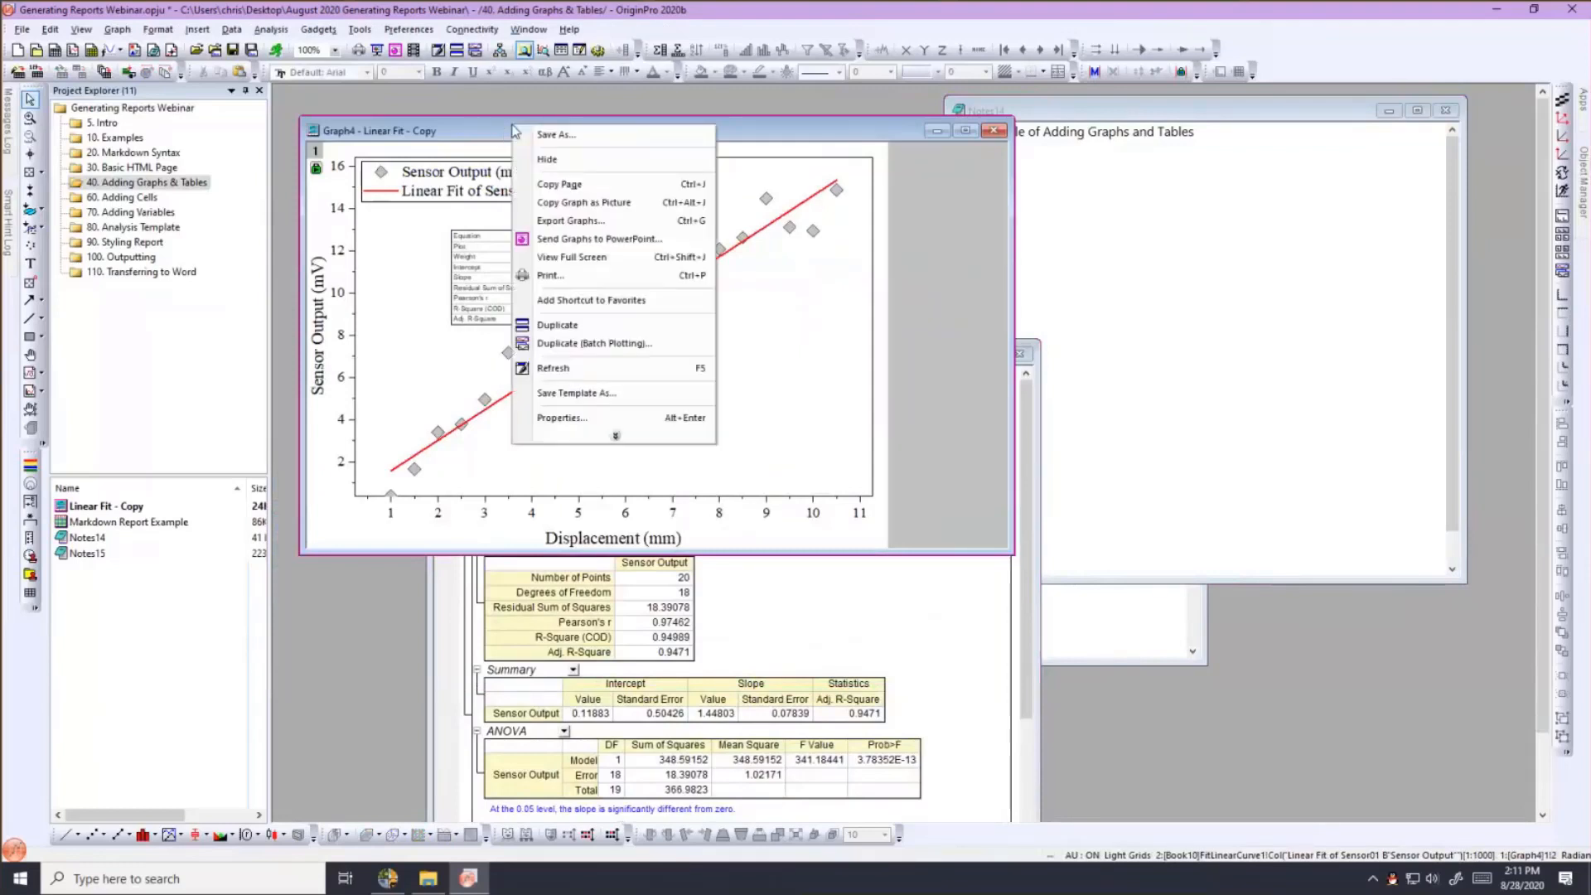
left_click(521, 187)
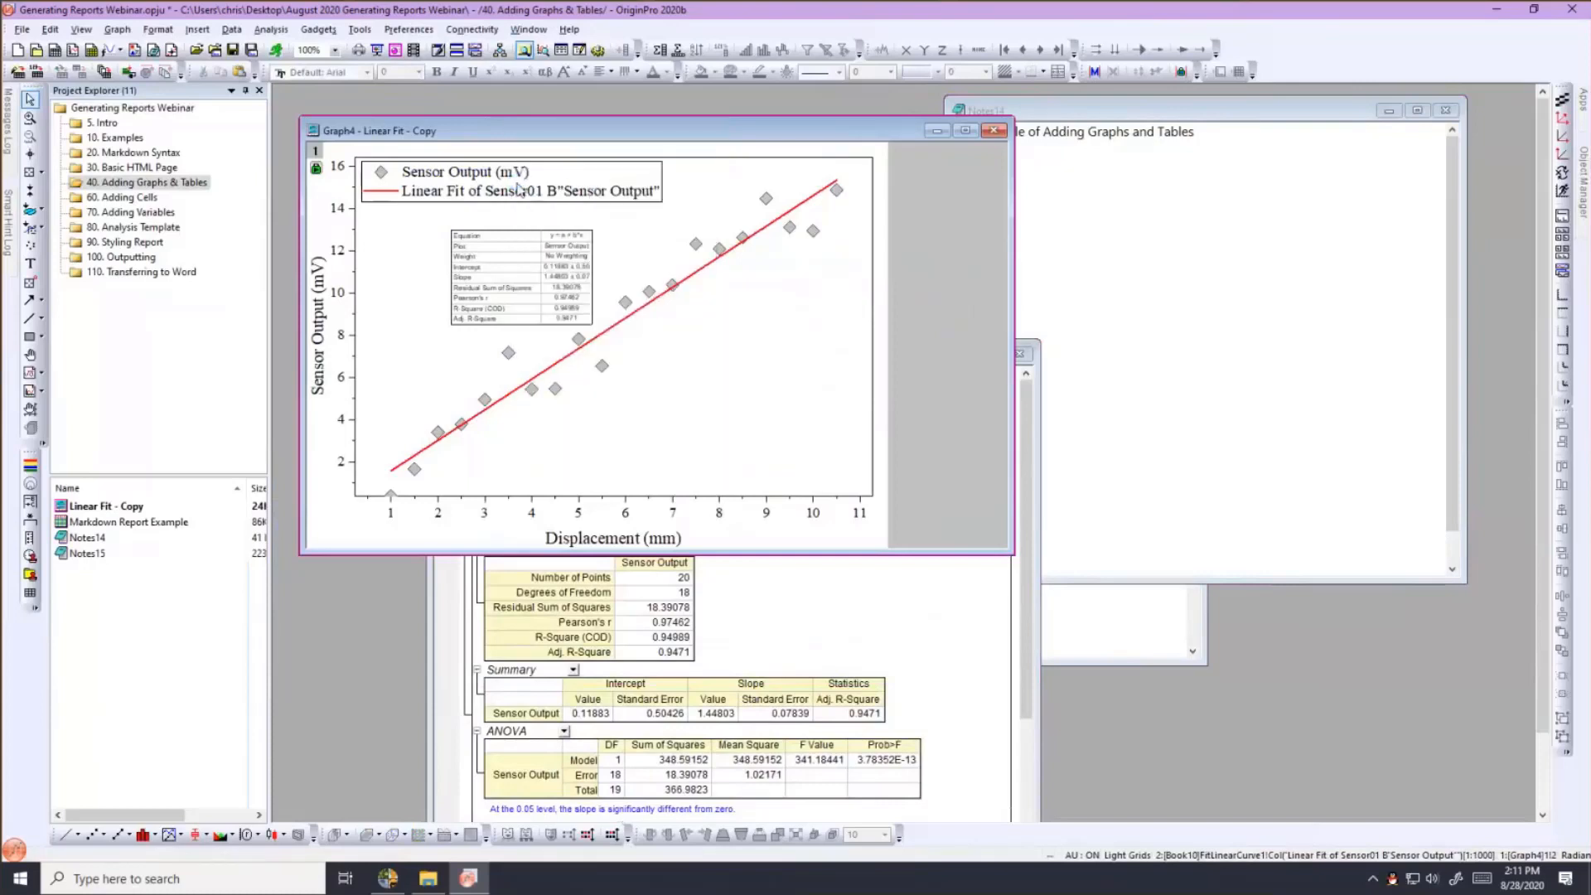
Paste the copied graph as a link below the heading in Notes14, preview the rendered note, and return to its source.
left_click(1048, 113)
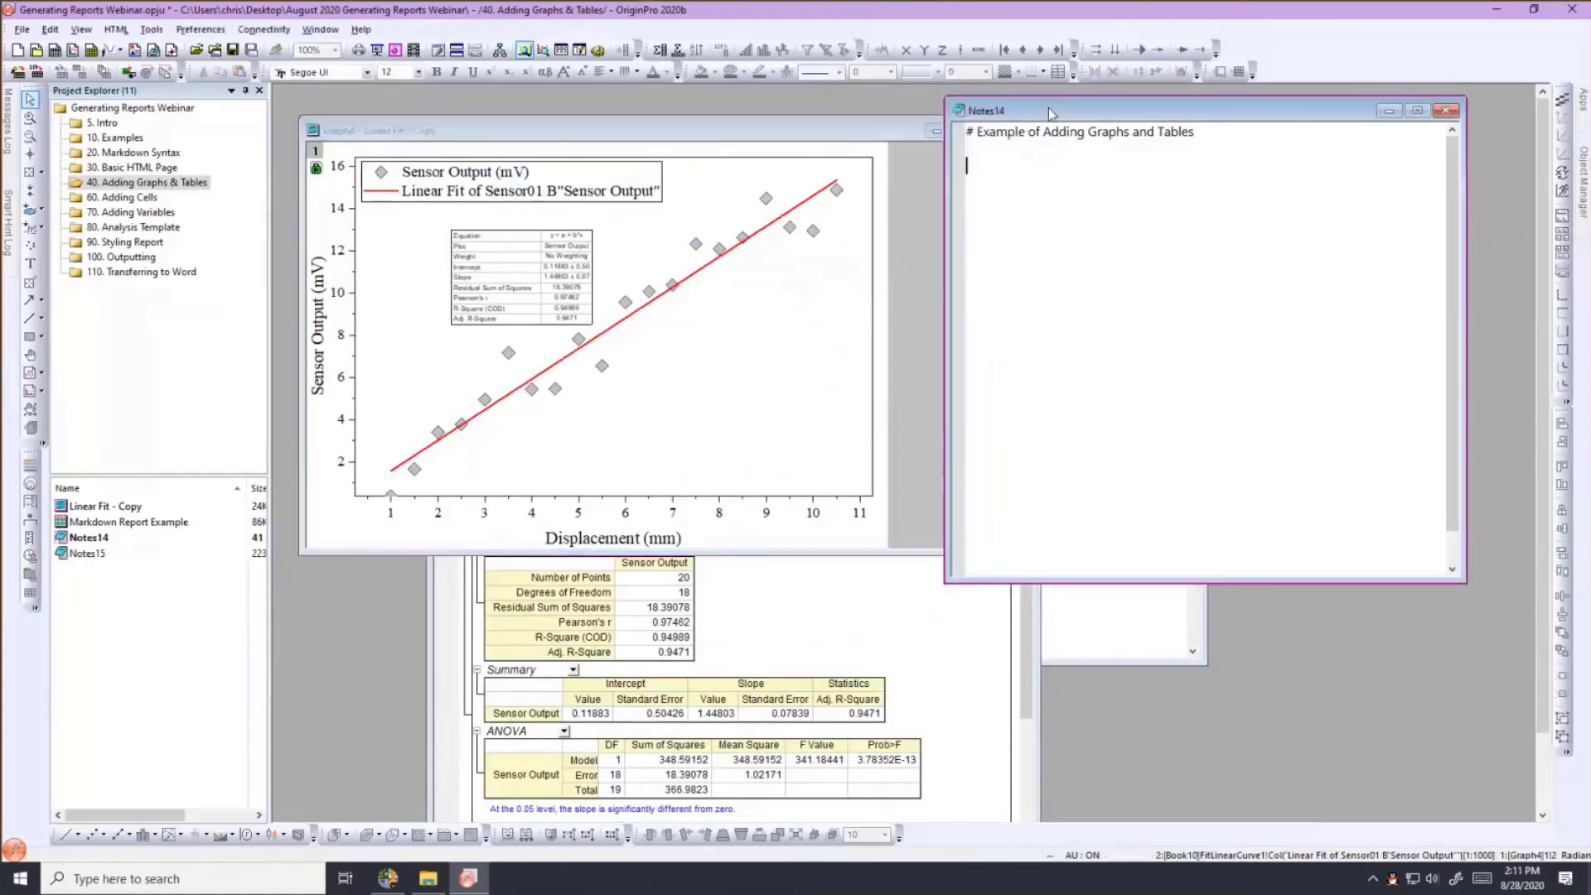
right_click(968, 168)
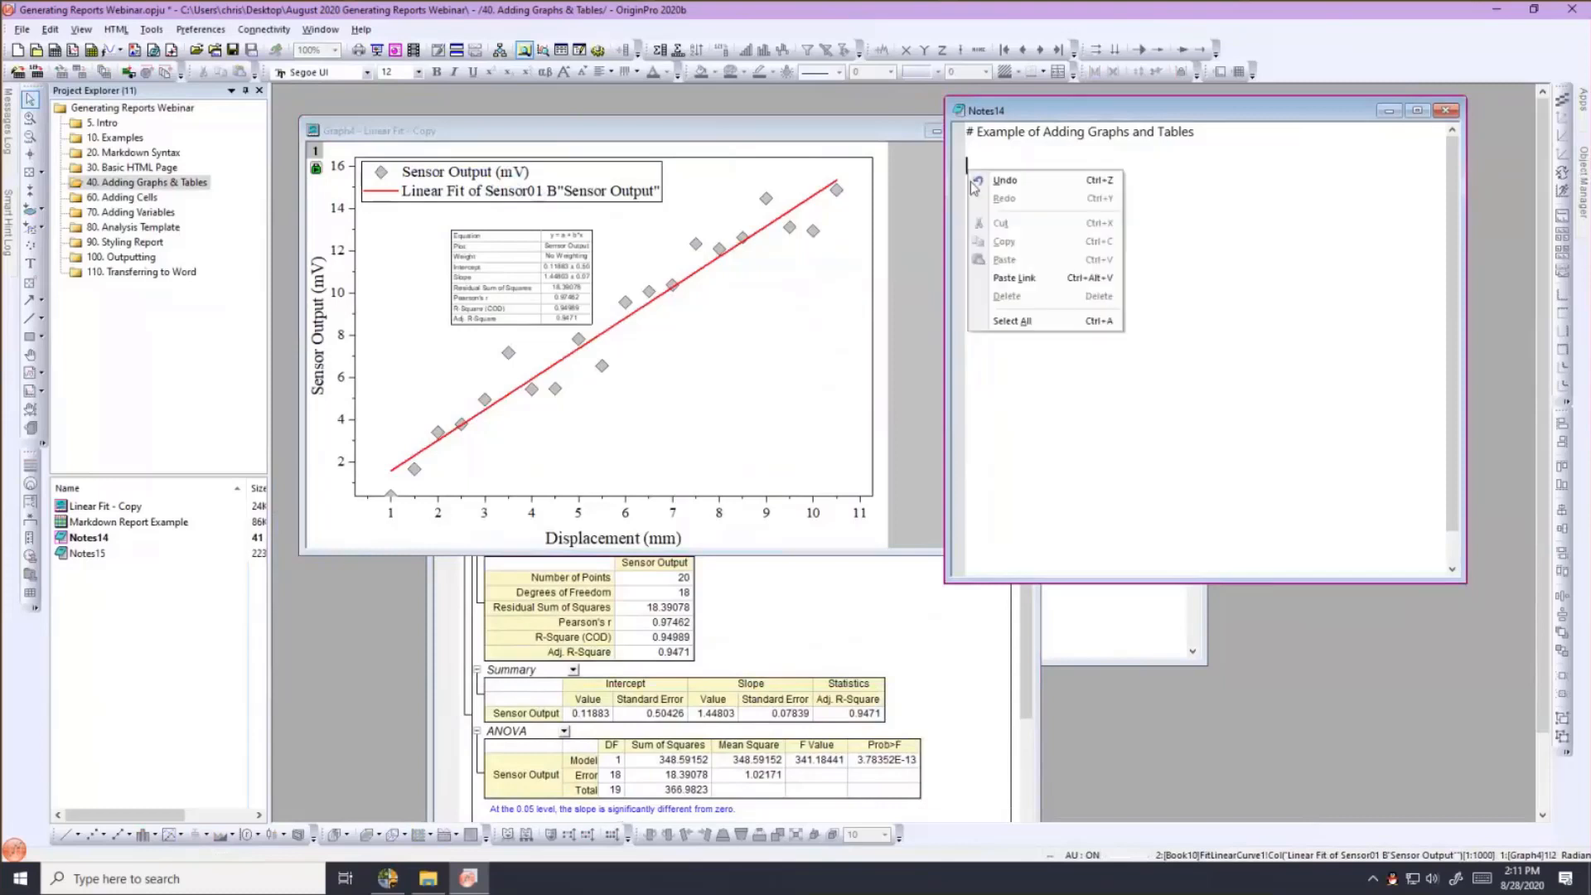
left_click(982, 278)
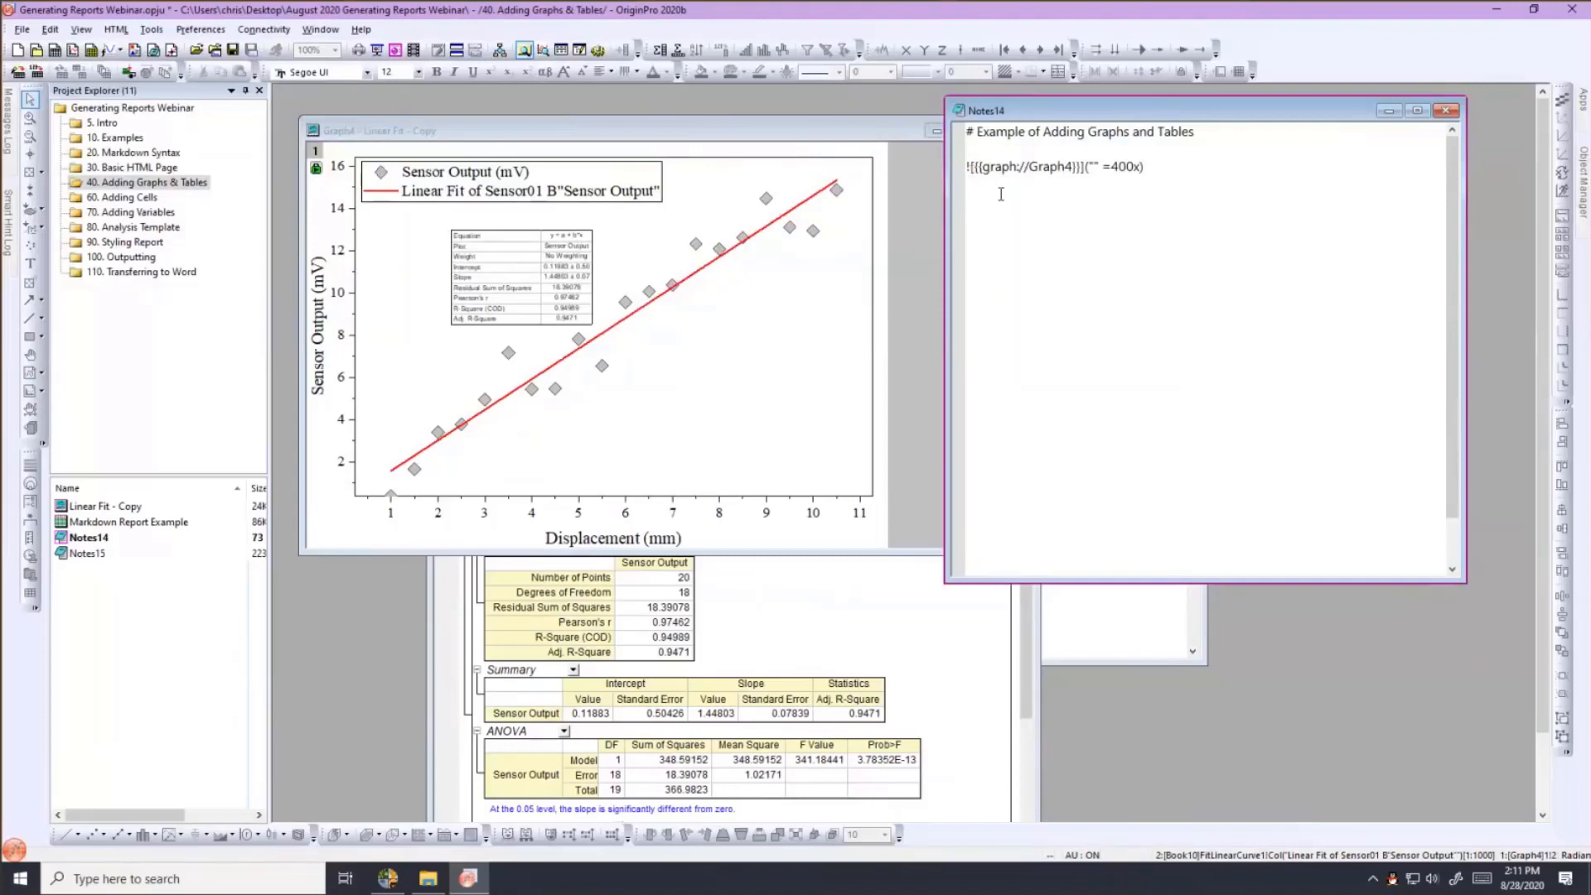
key("ctrl+m")
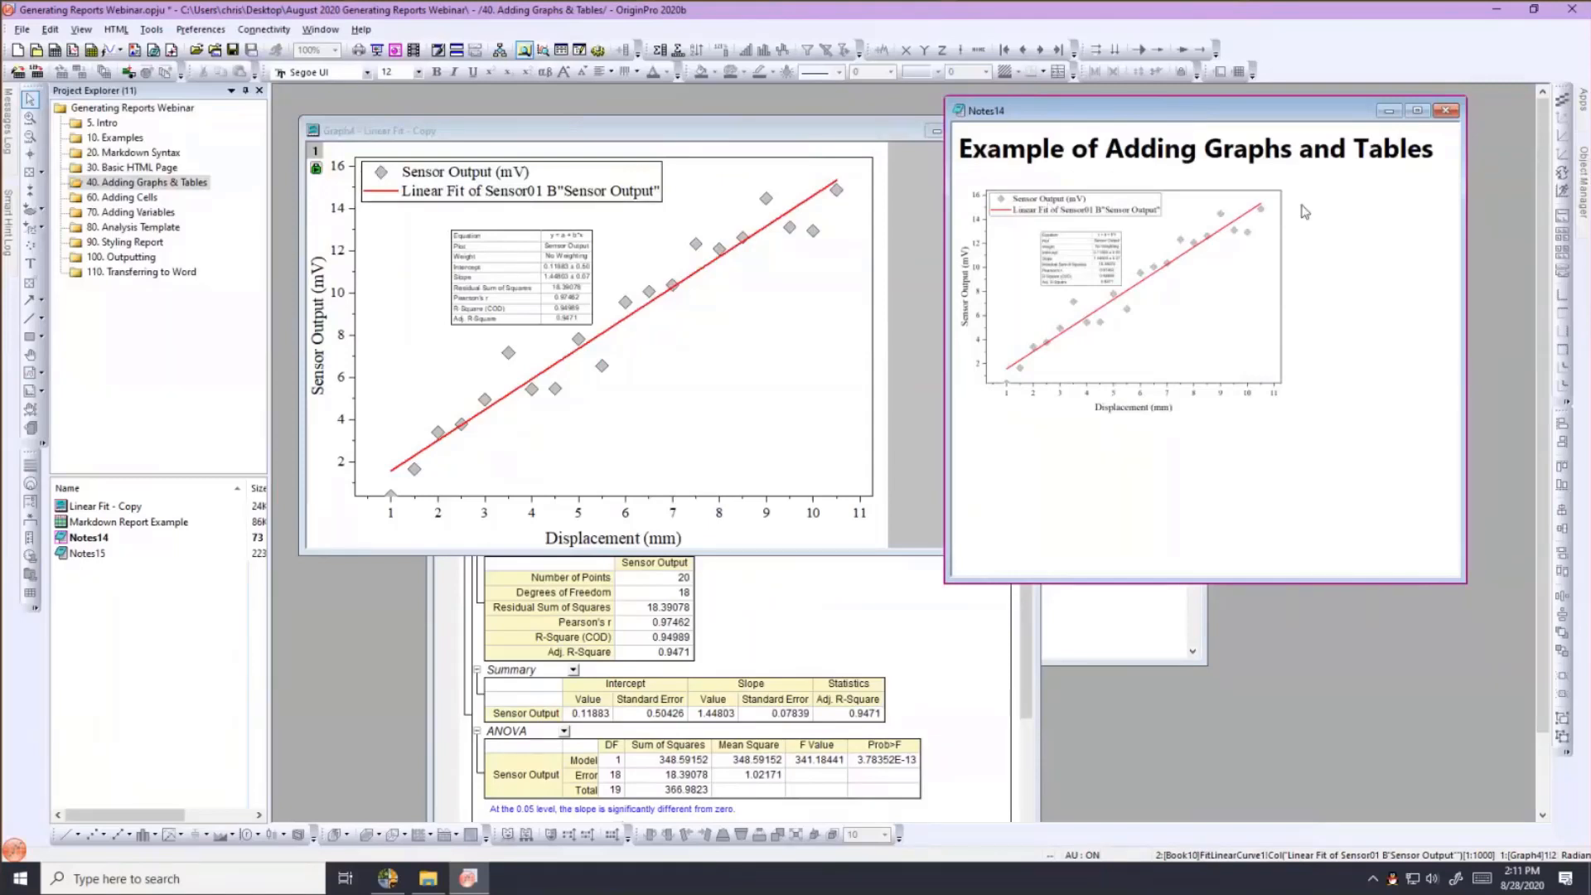
key("ctrl+m")
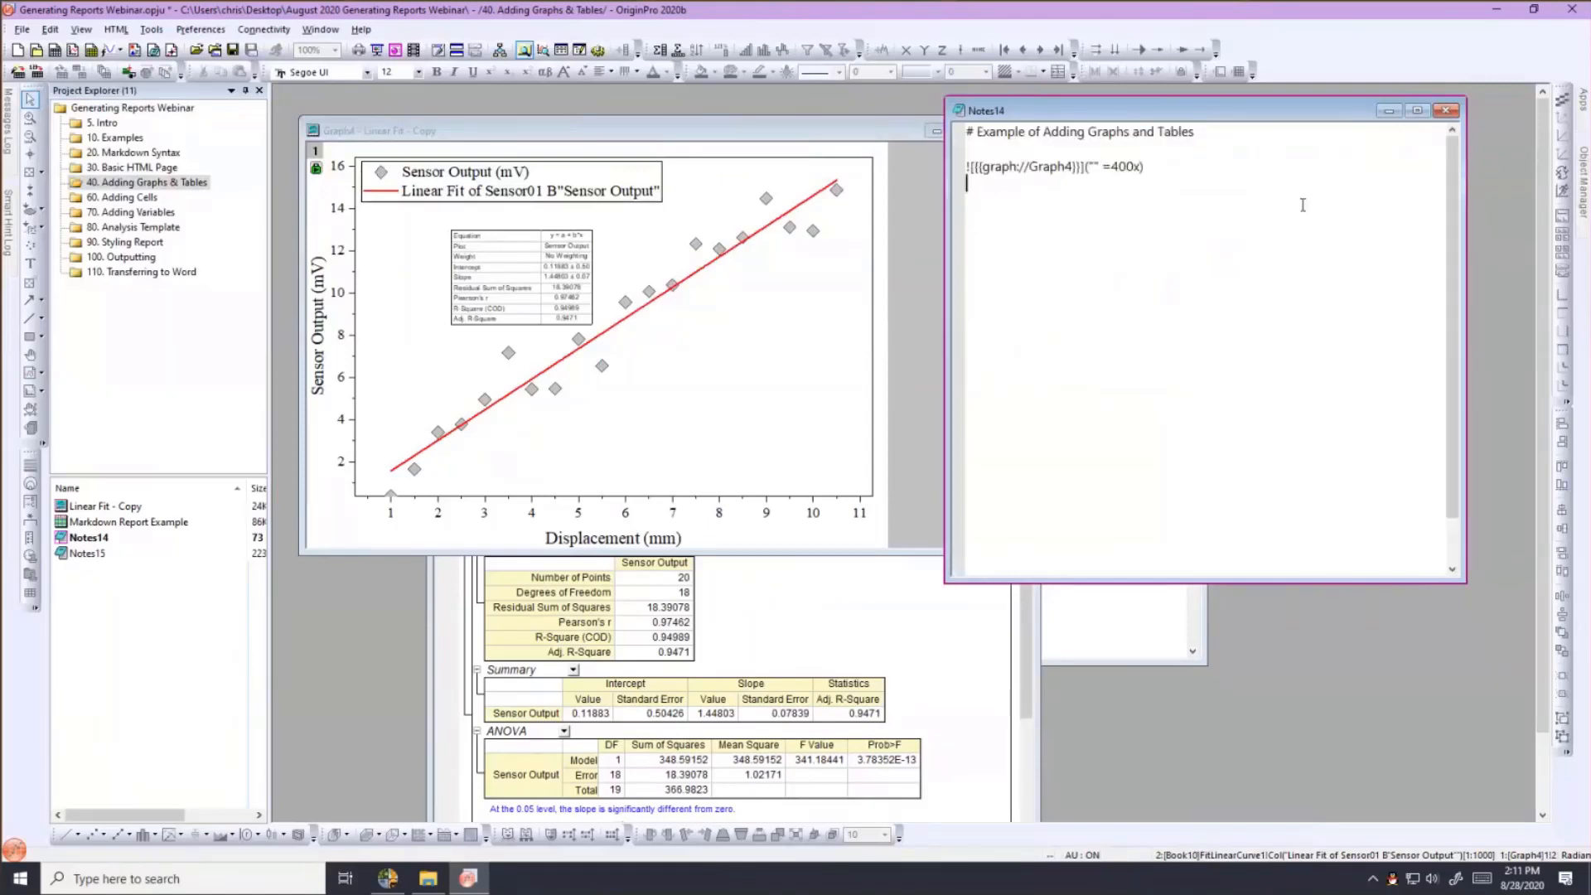
Set the linked graph's width in Notes14 to 600, preview the rendered note, and return to its source.
double_click(1116, 167)
triple_click(1115, 166)
left_click(1111, 168)
left_click_drag(1112, 167, 1117, 168)
type("6")
left_click(1144, 225)
key("ctrl+m")
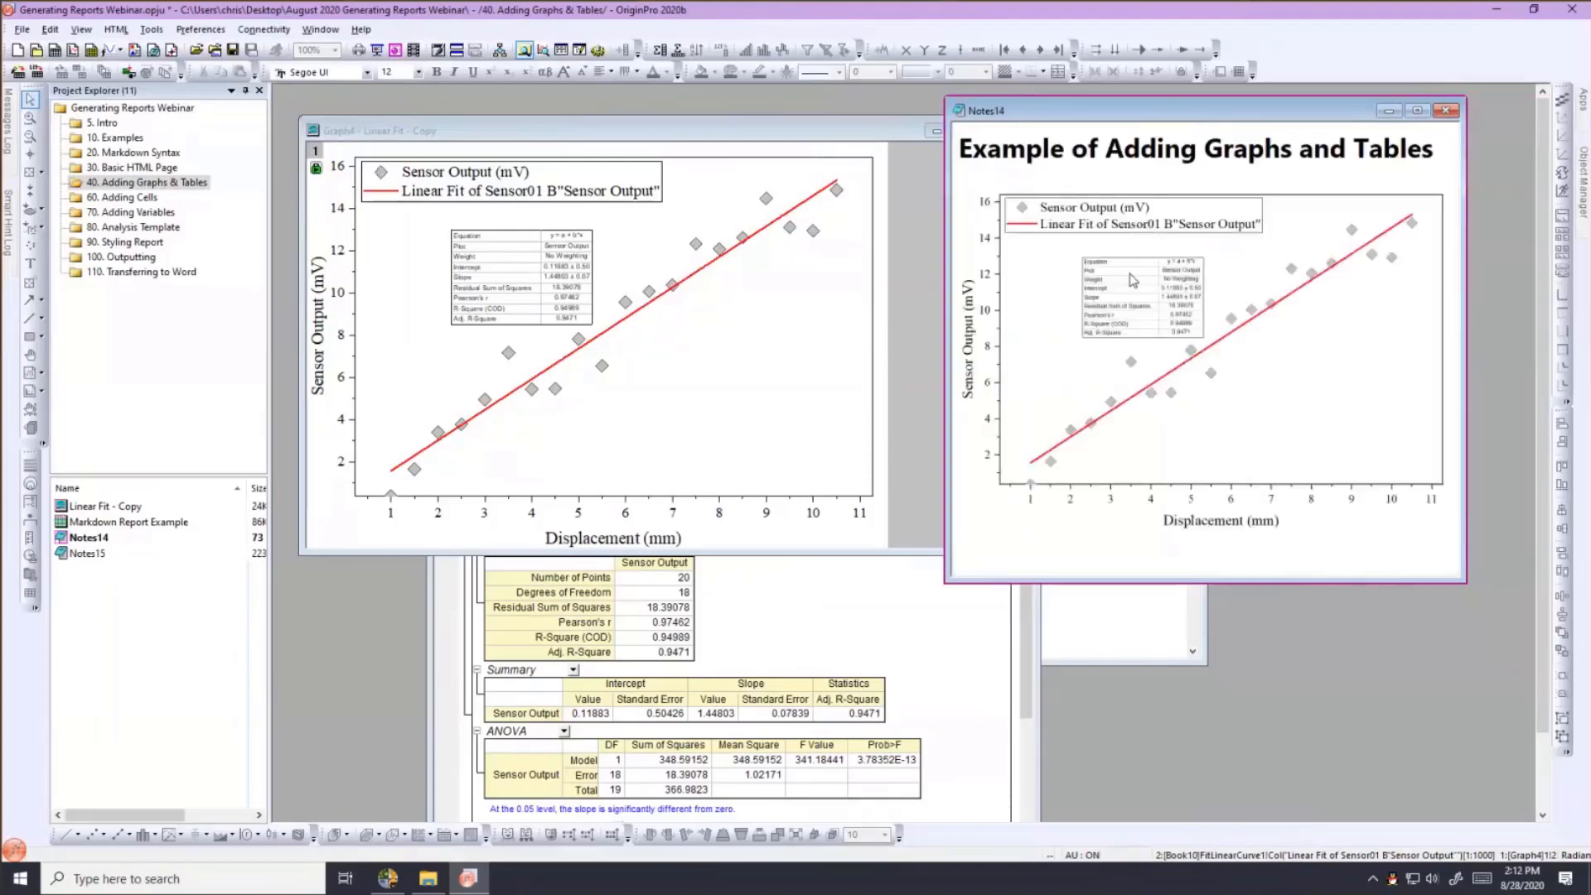
key("ctrl+m")
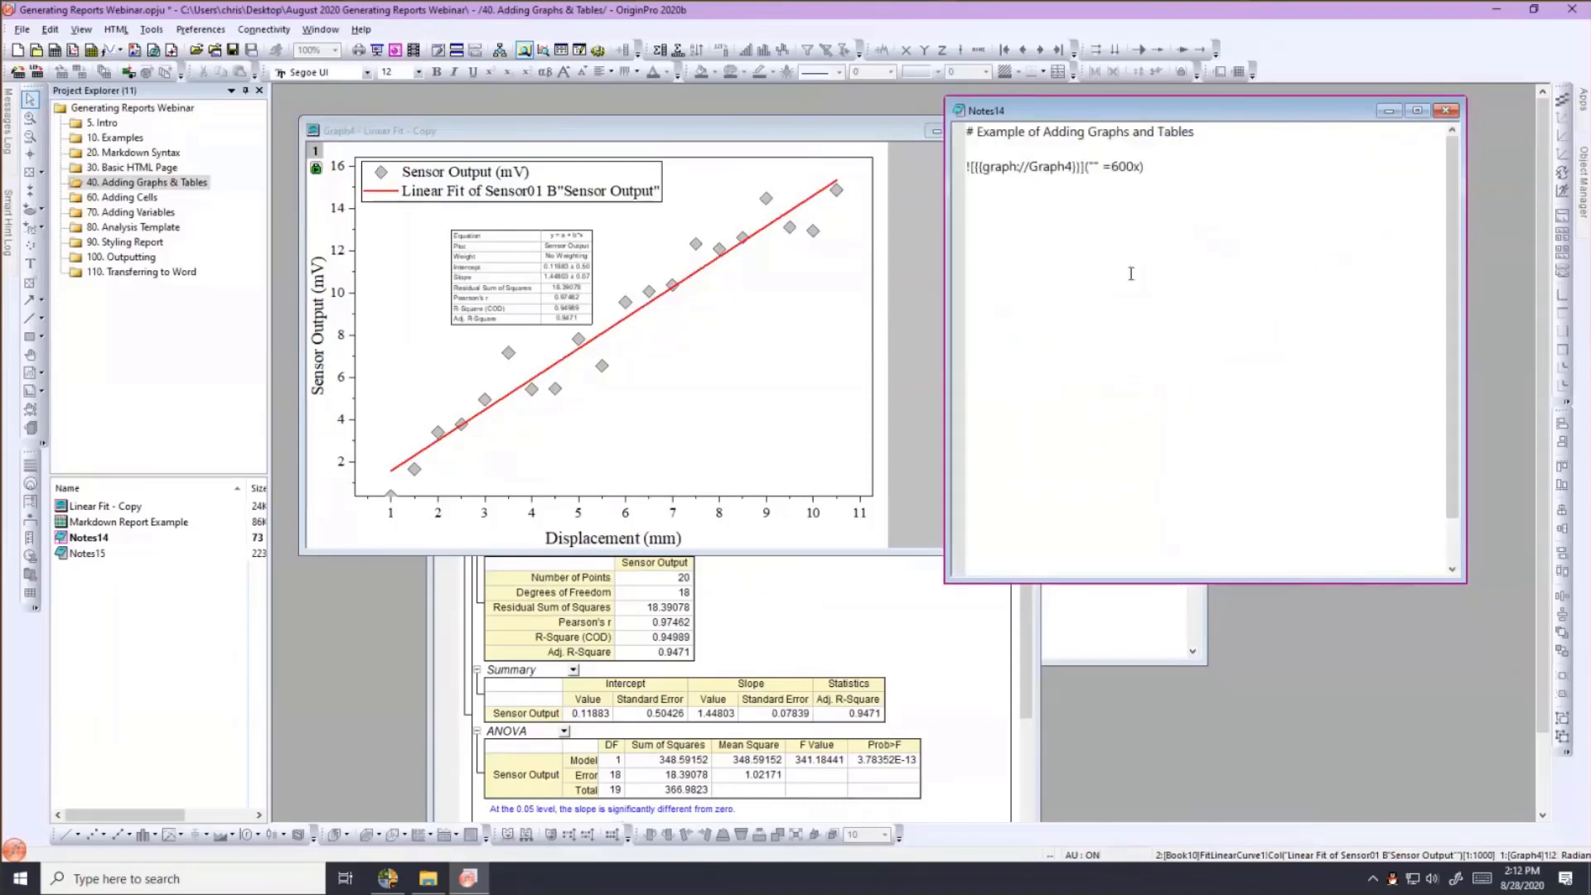
Move the Markdown Report Example workbook beside Notes14 and copy the Parameters table from the FitLinear1 sheet as text.
left_click(872, 574)
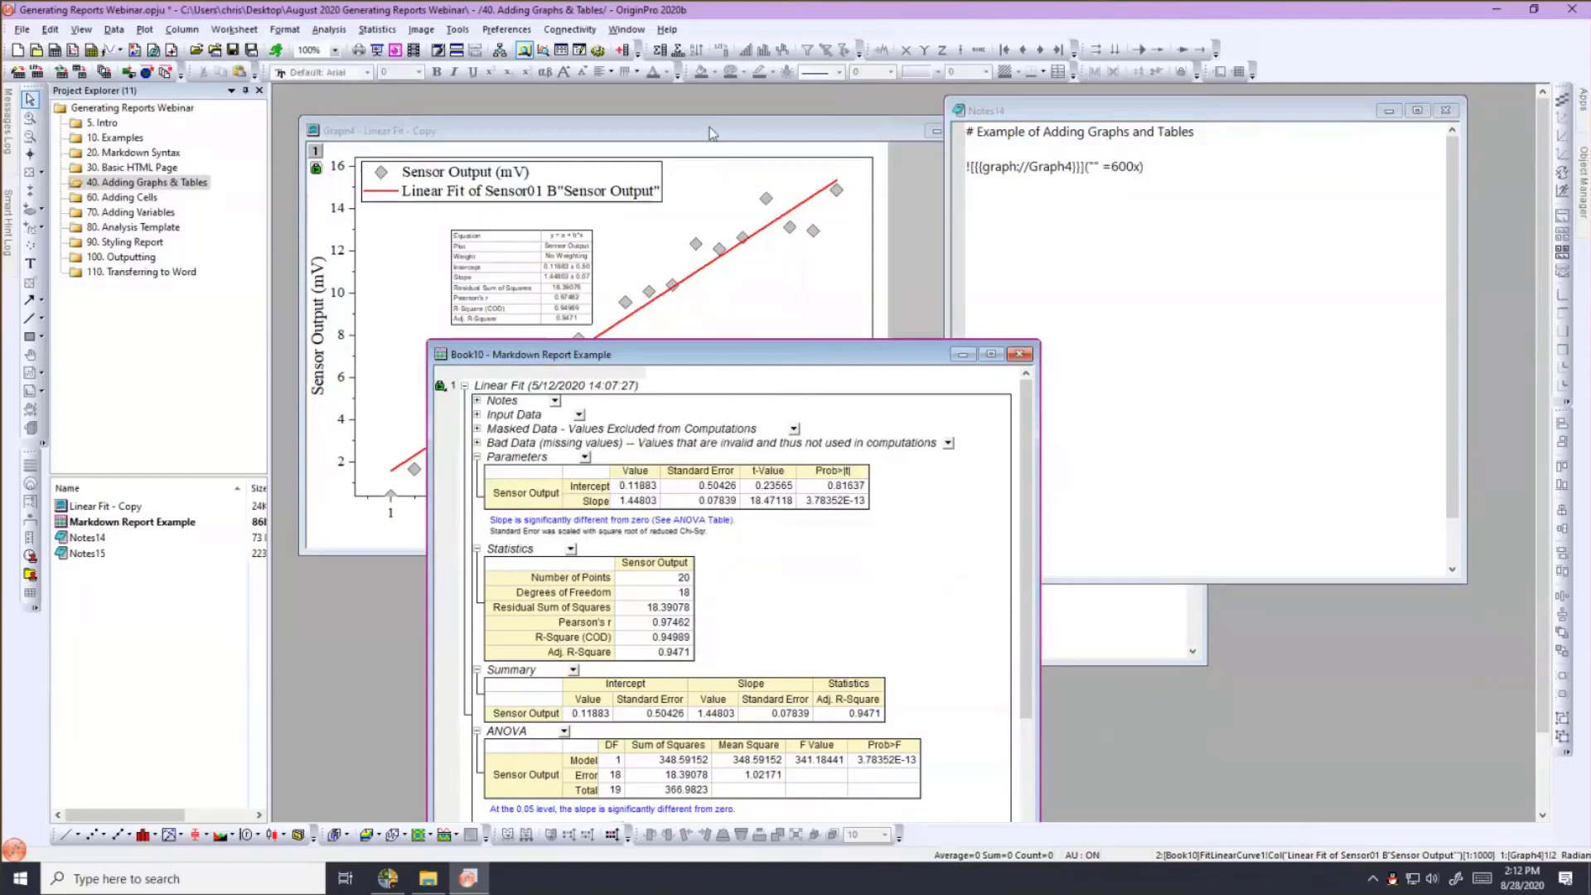
left_click_drag(629, 354, 542, 127)
scroll(600, 380, "down", 1)
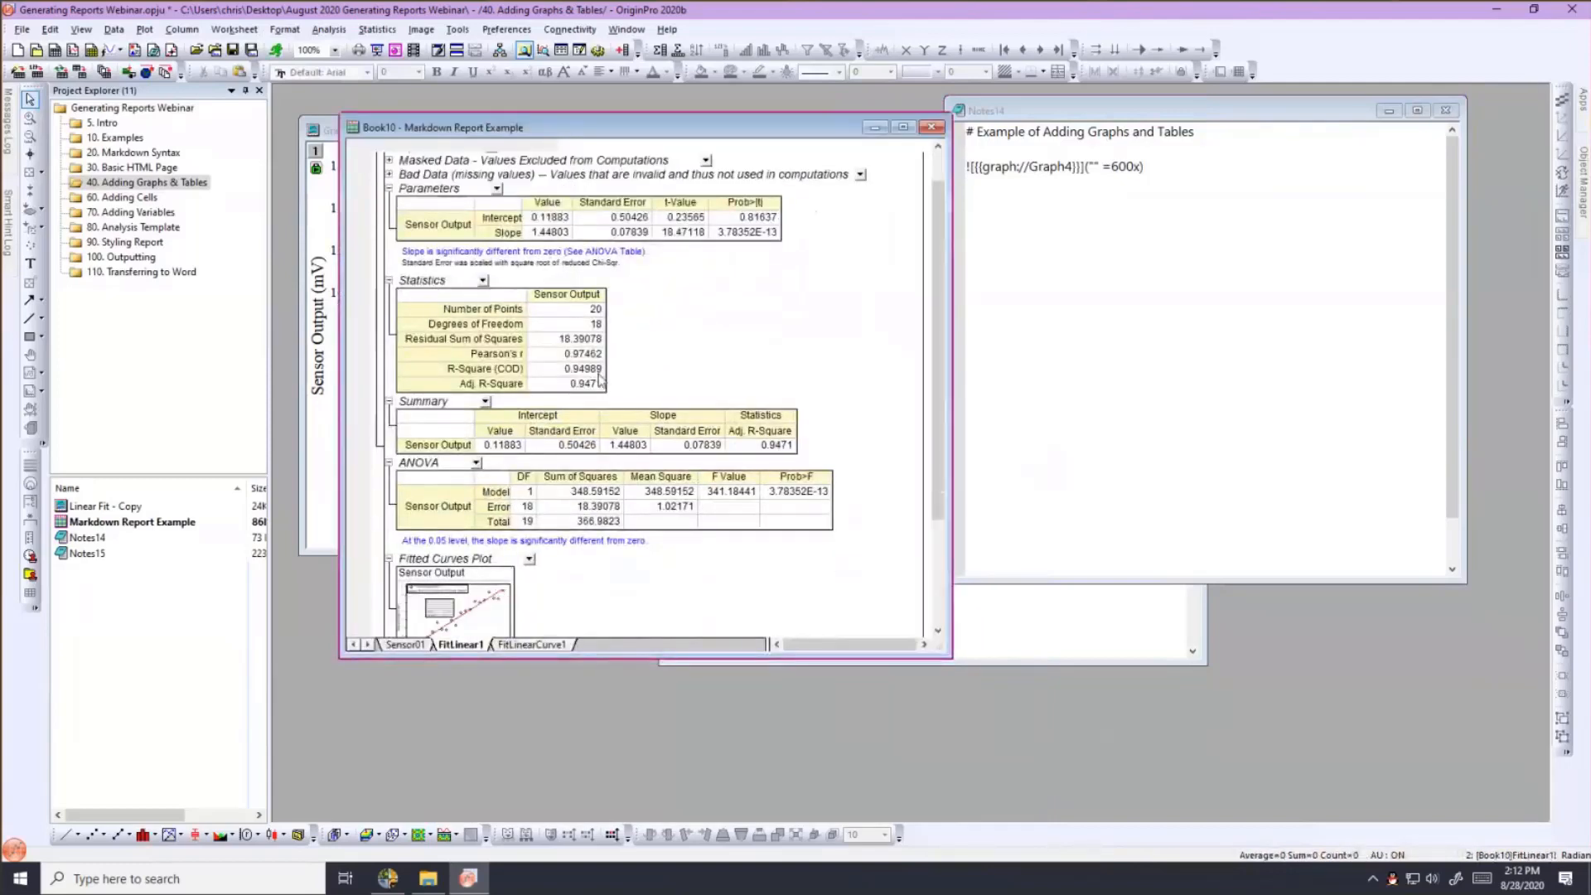
scroll(600, 380, "down", 5)
scroll(600, 379, "up", 7)
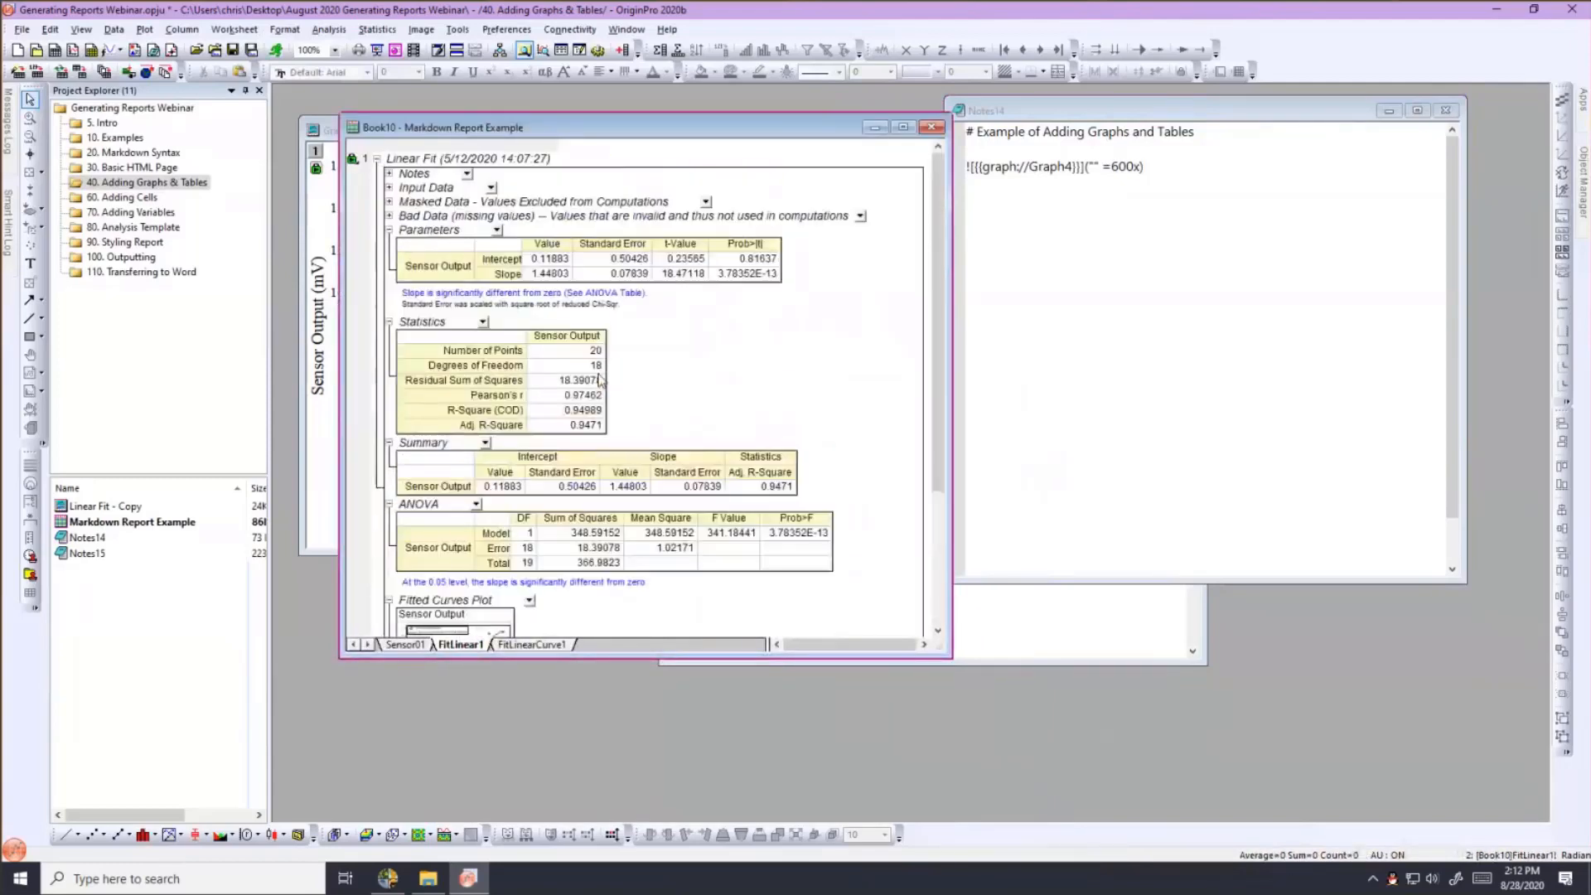
left_click(431, 246)
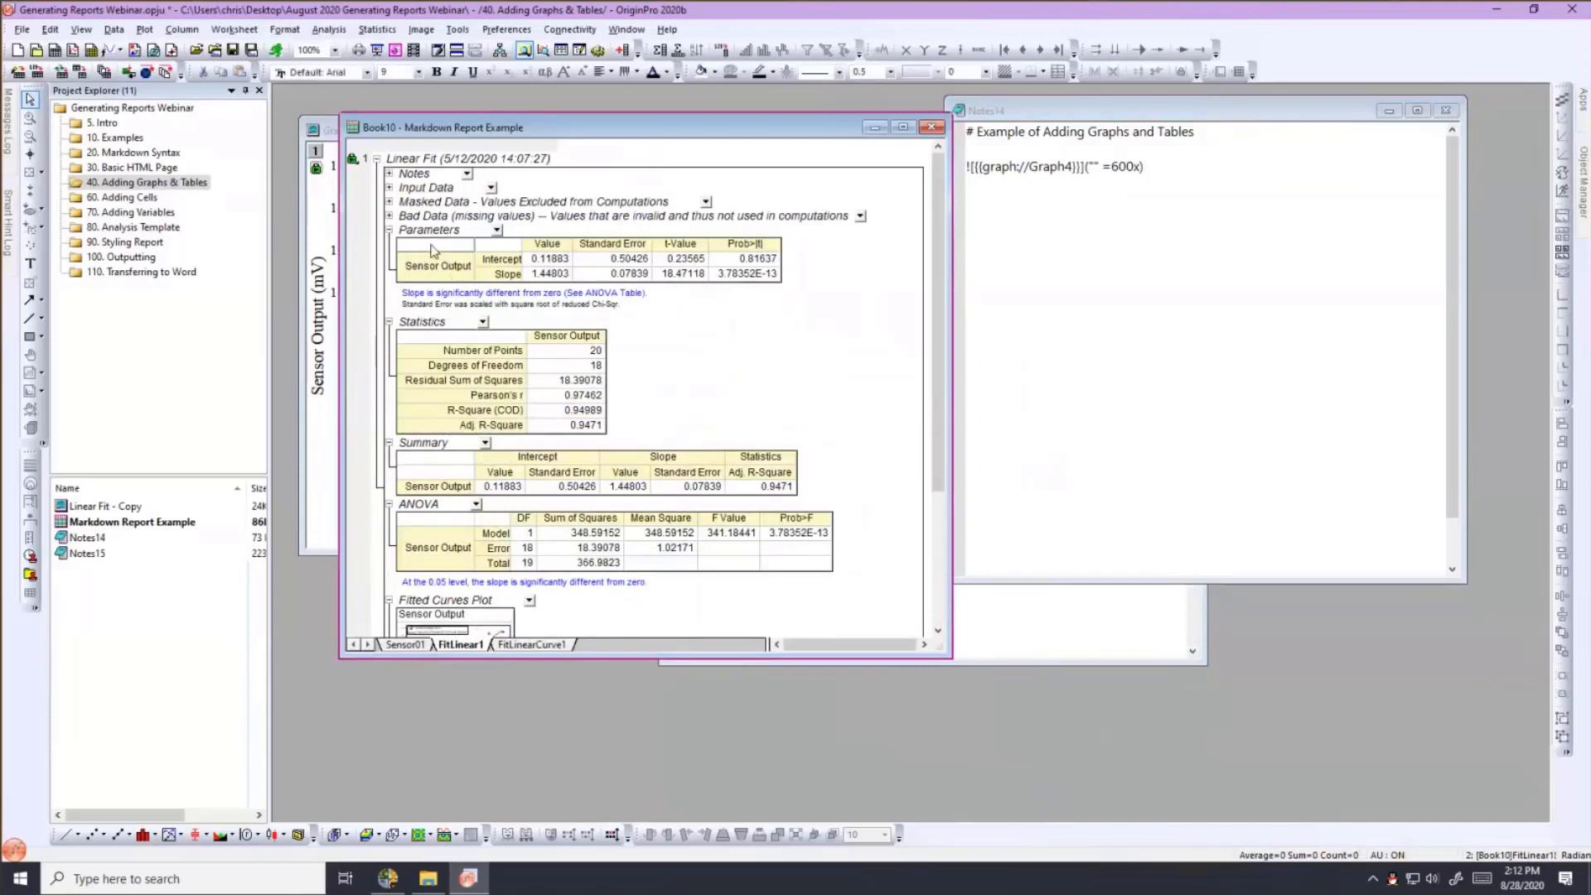
left_click(430, 244)
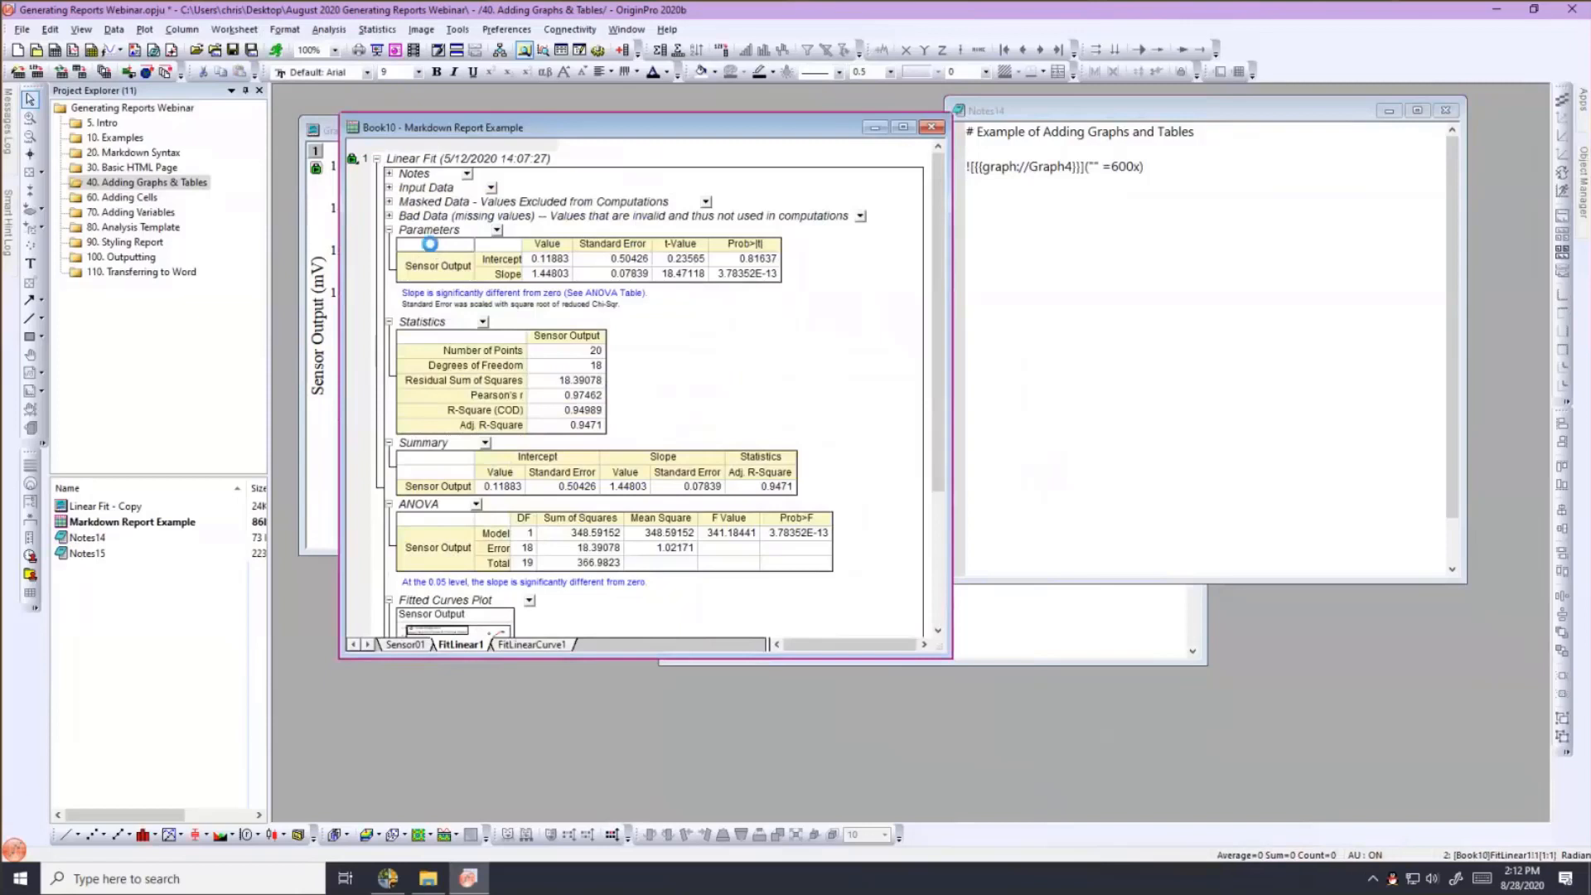
right_click(431, 246)
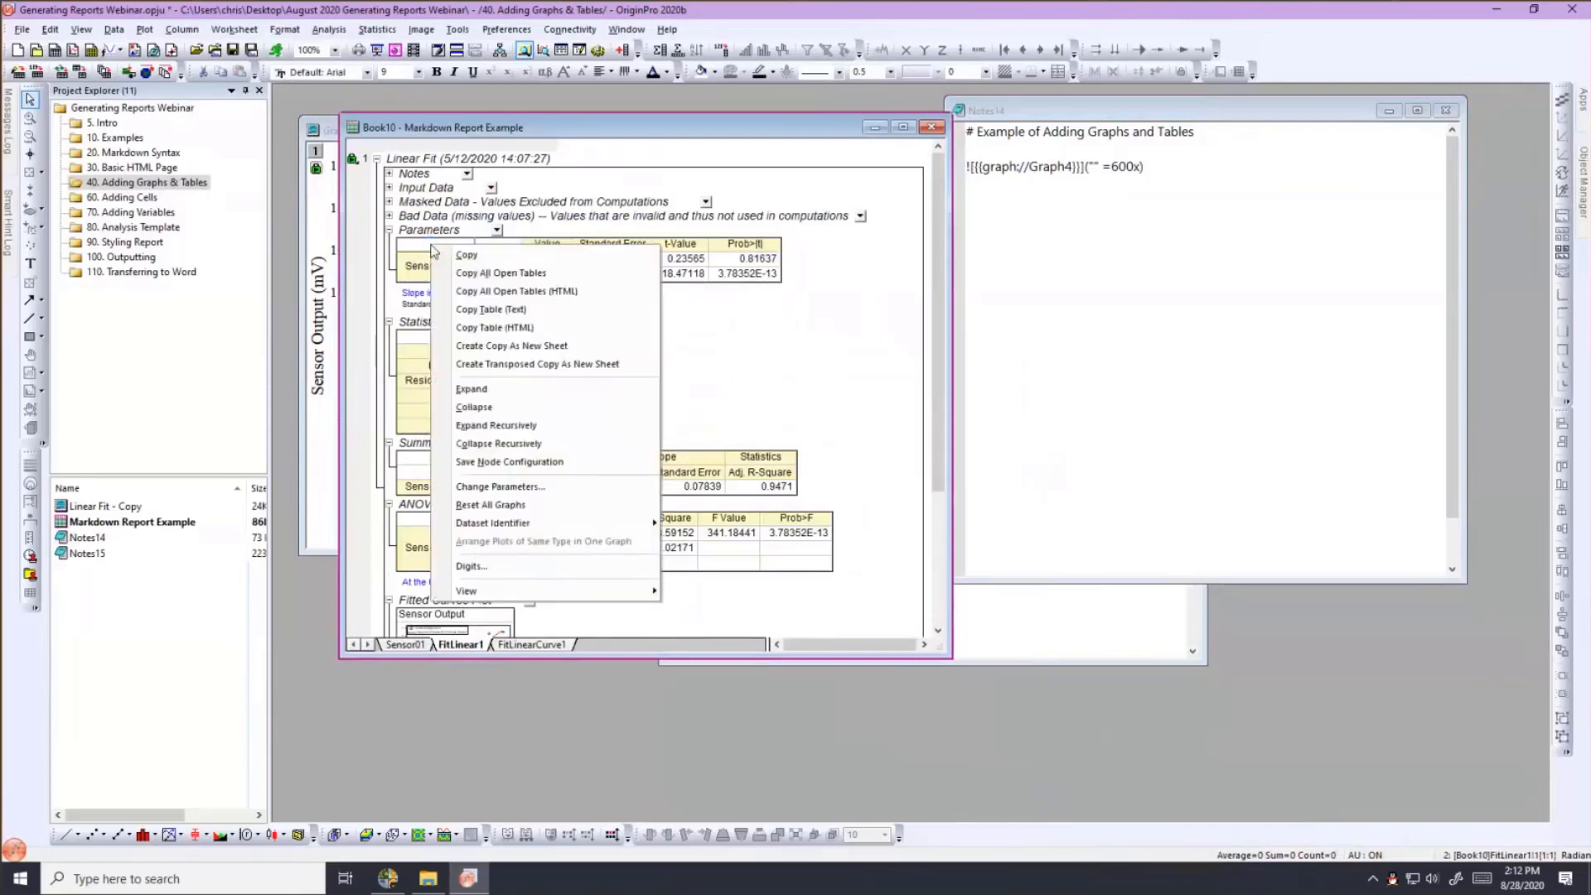
left_click(454, 314)
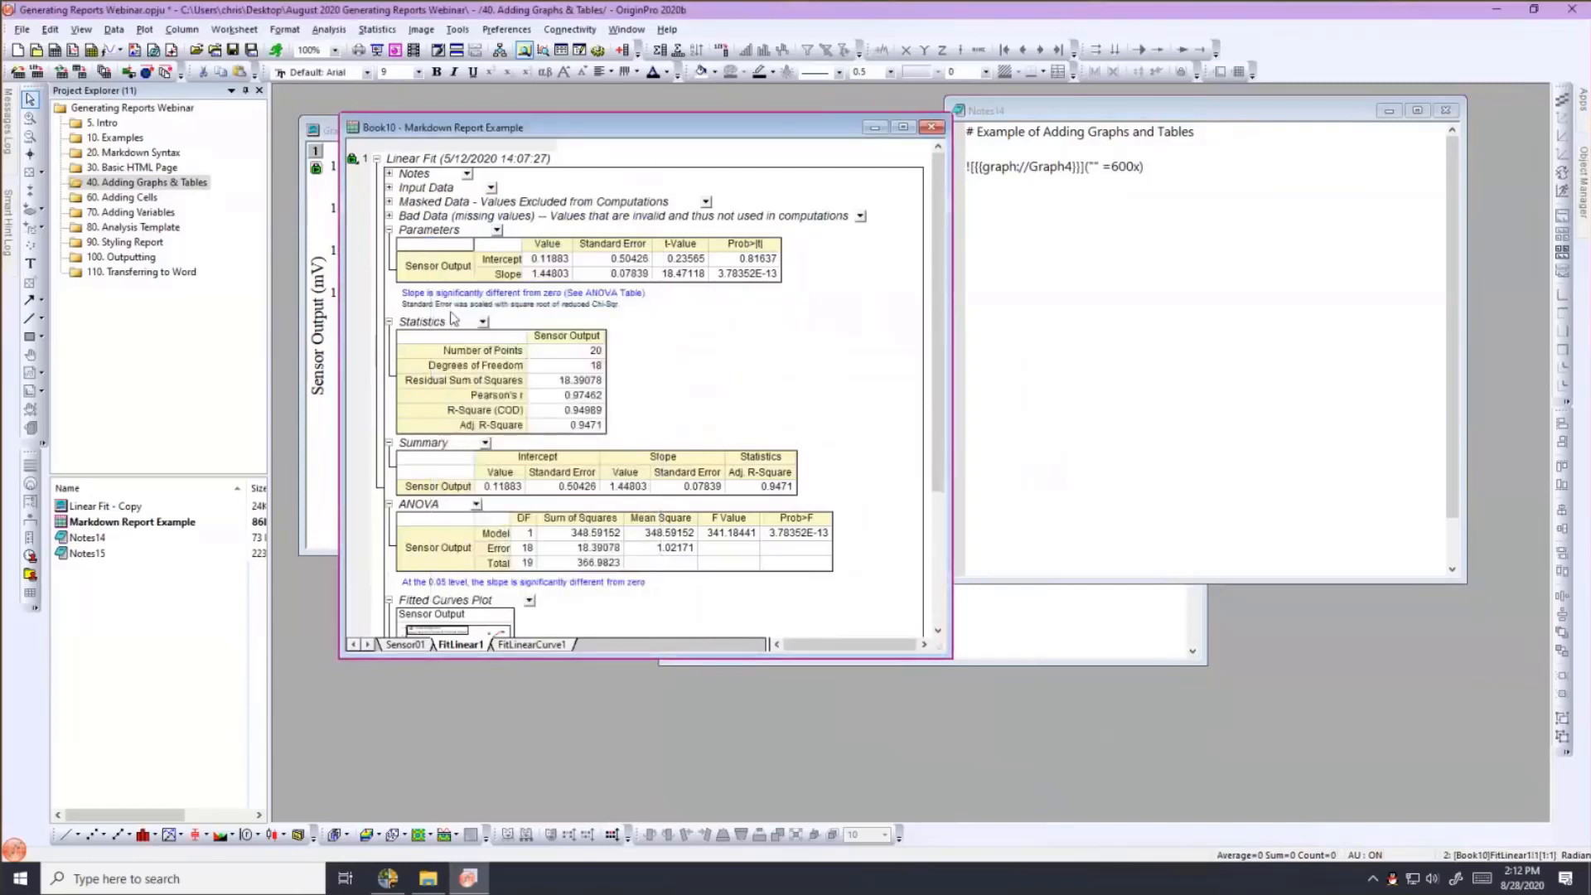
Paste the Parameters table as a link below the graph link in Notes14, render the note, and make its window taller.
left_click(991, 228)
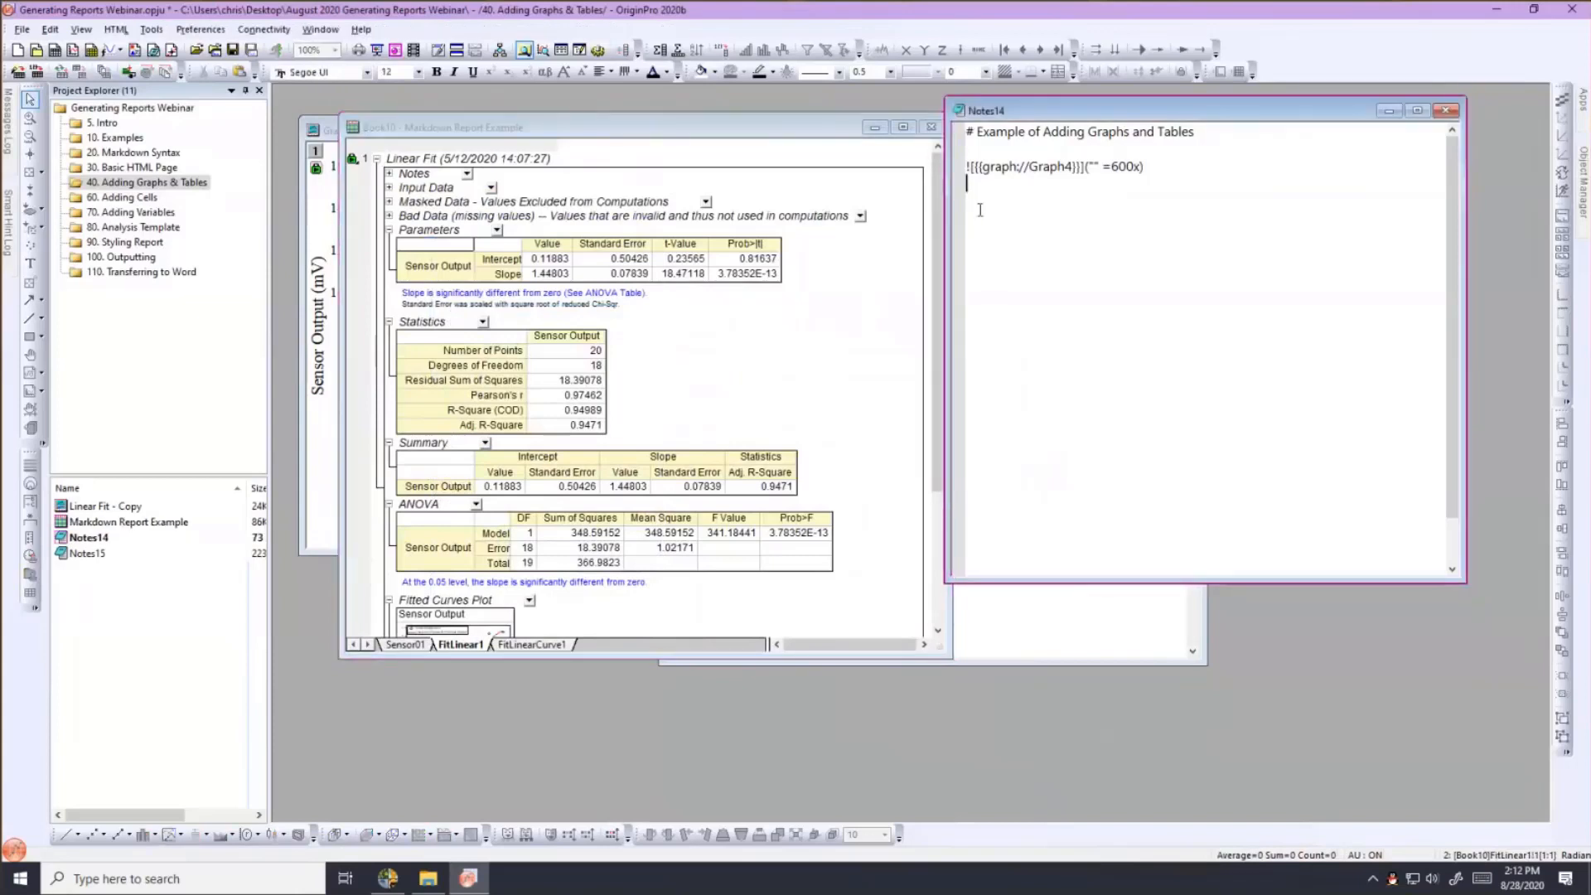
key("Return")
right_click(979, 212)
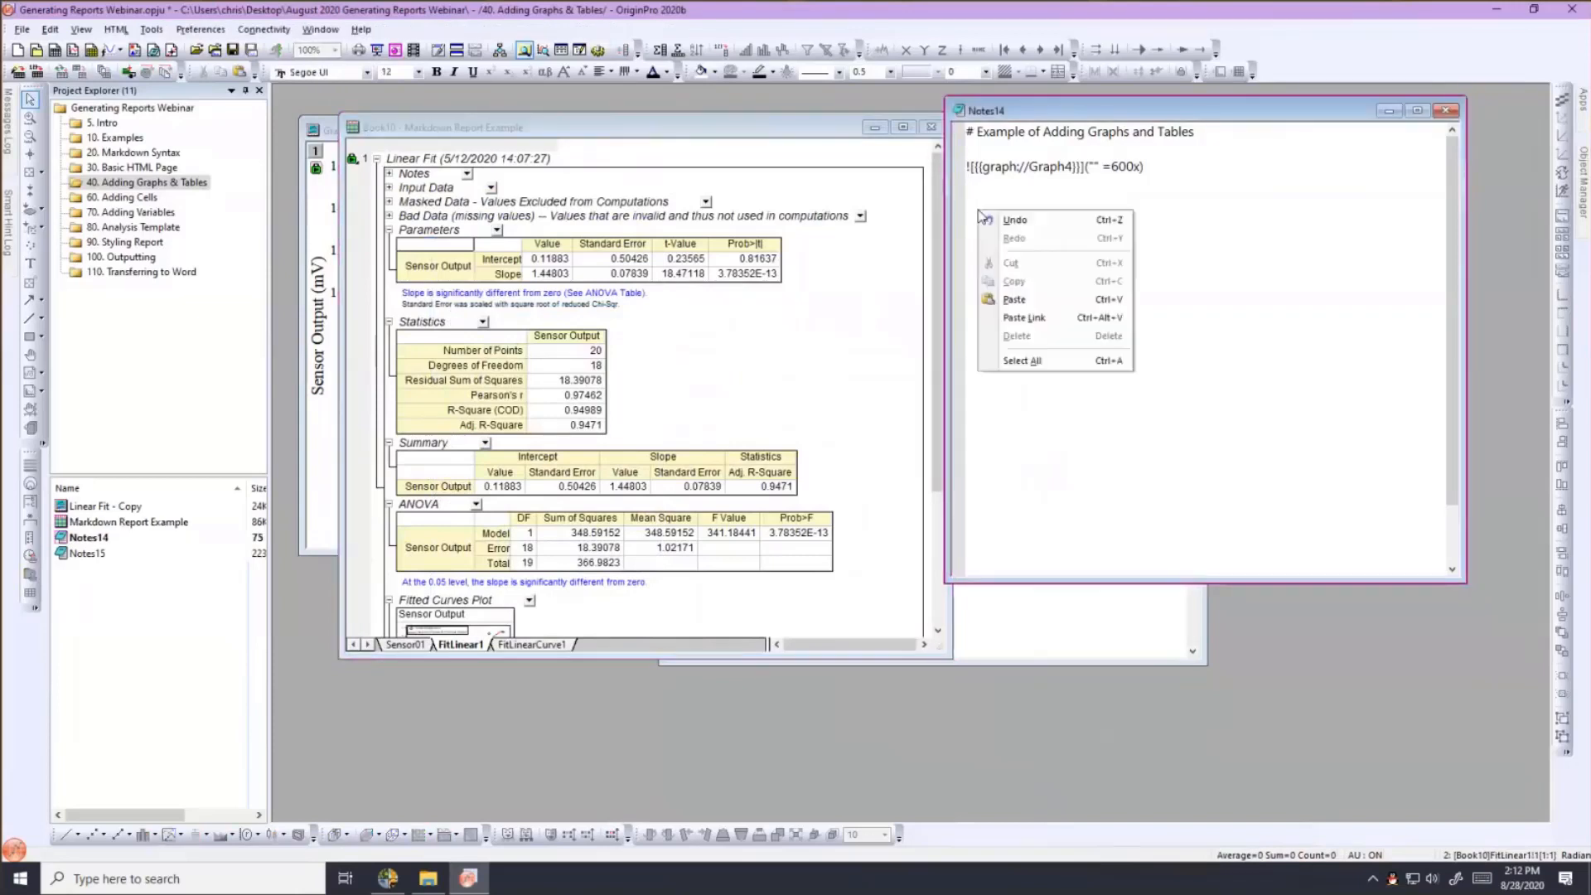
left_click(1006, 320)
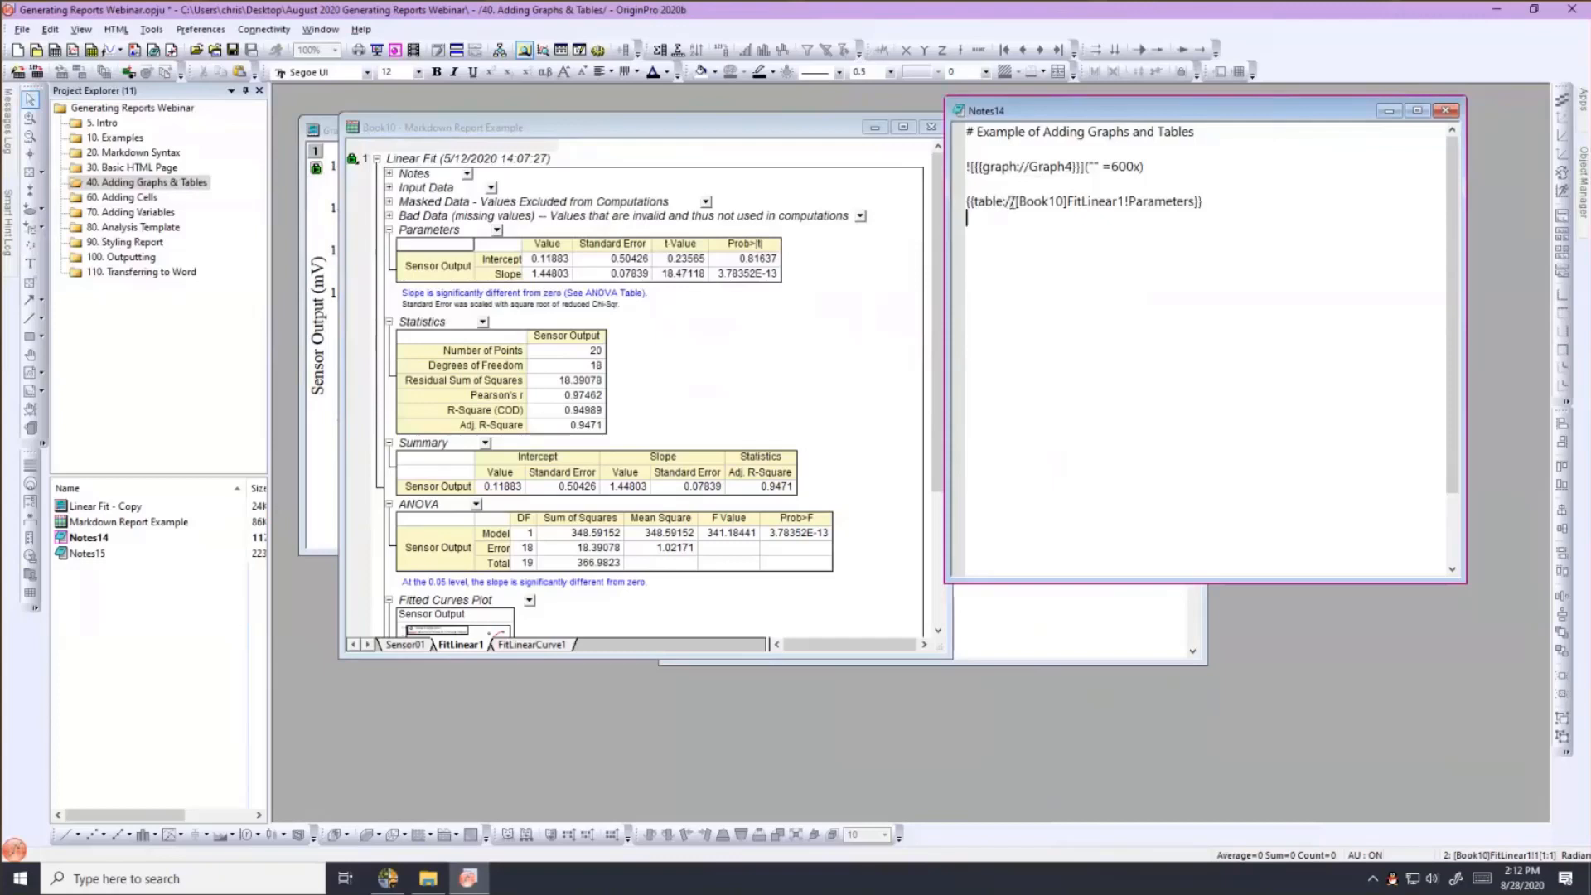
type("/")
key("ctrl+m")
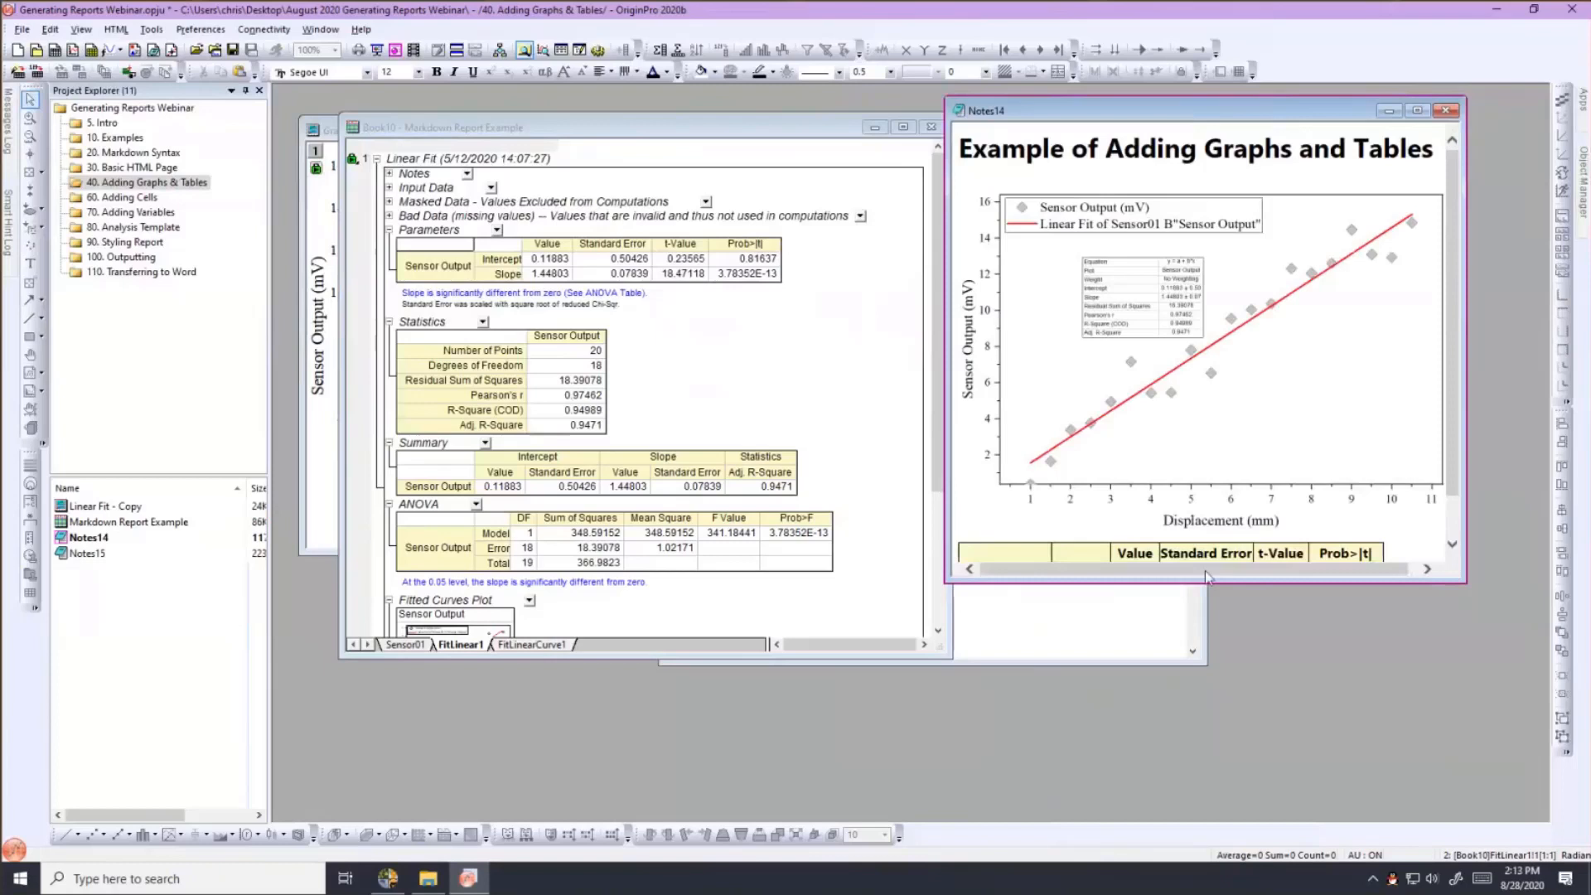
left_click_drag(1211, 580, 1210, 693)
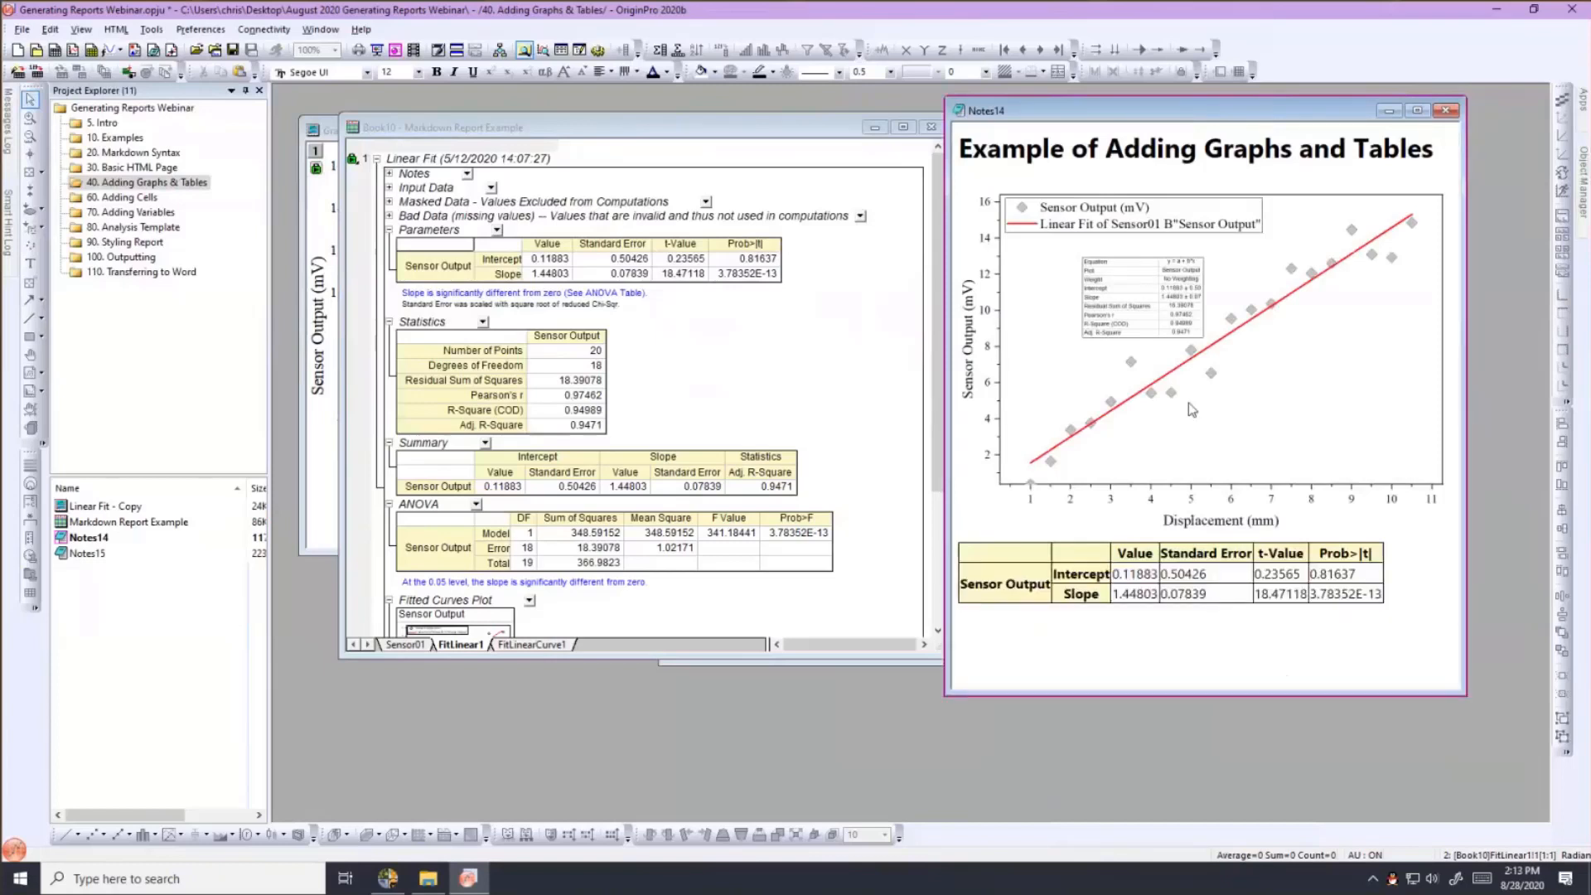
View the FitLinearCurve1 sheet, return to FitLinear1, and move the workbook lower so the graph window's title bar is exposed.
left_click(548, 644)
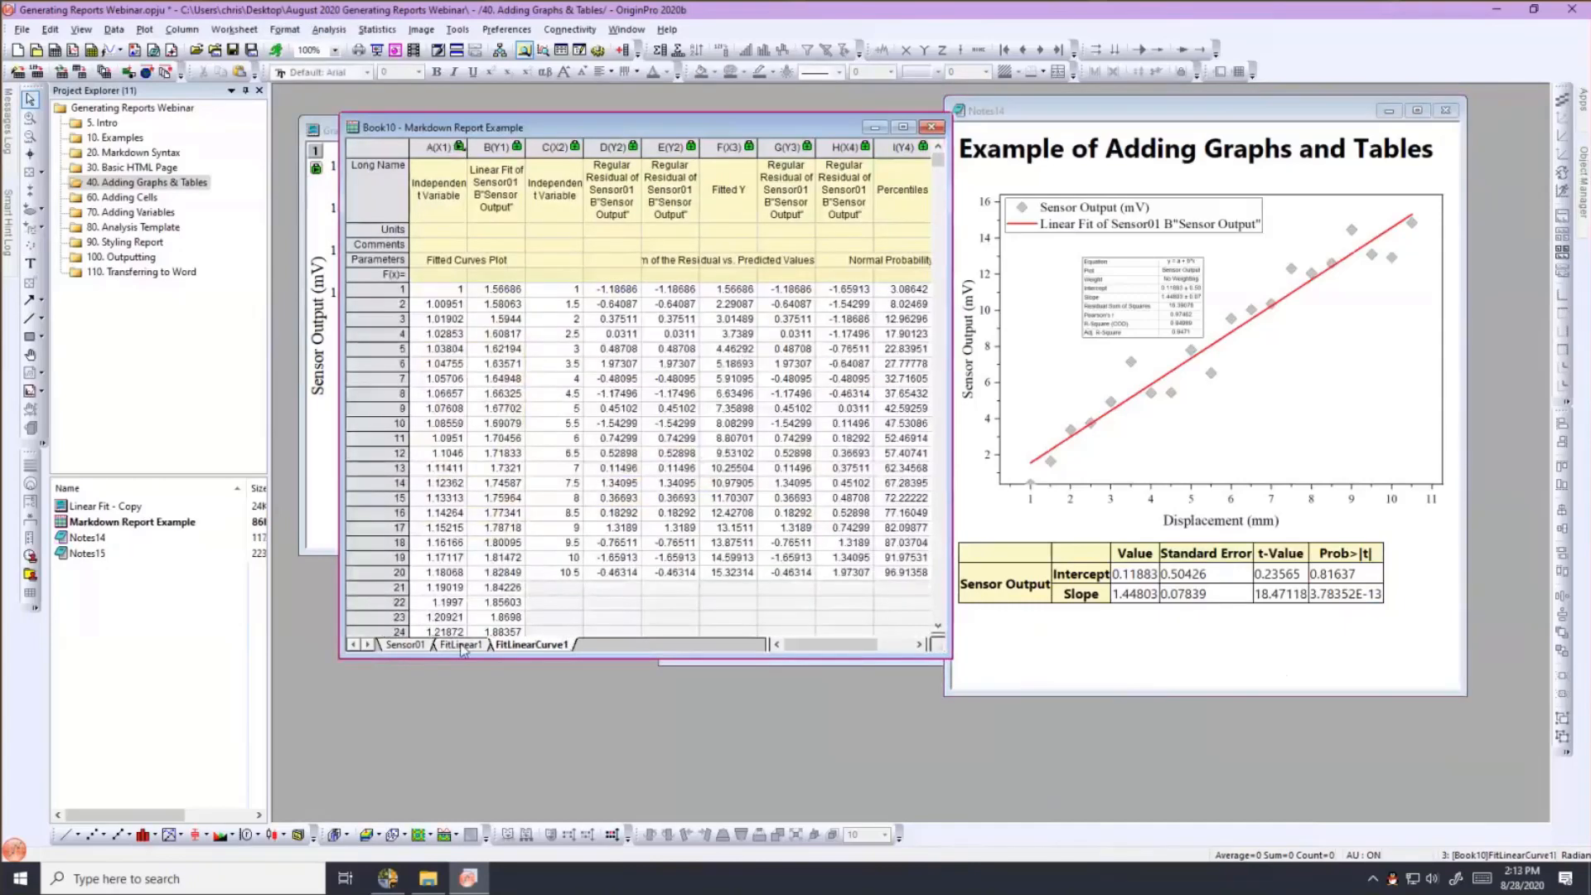
left_click(461, 645)
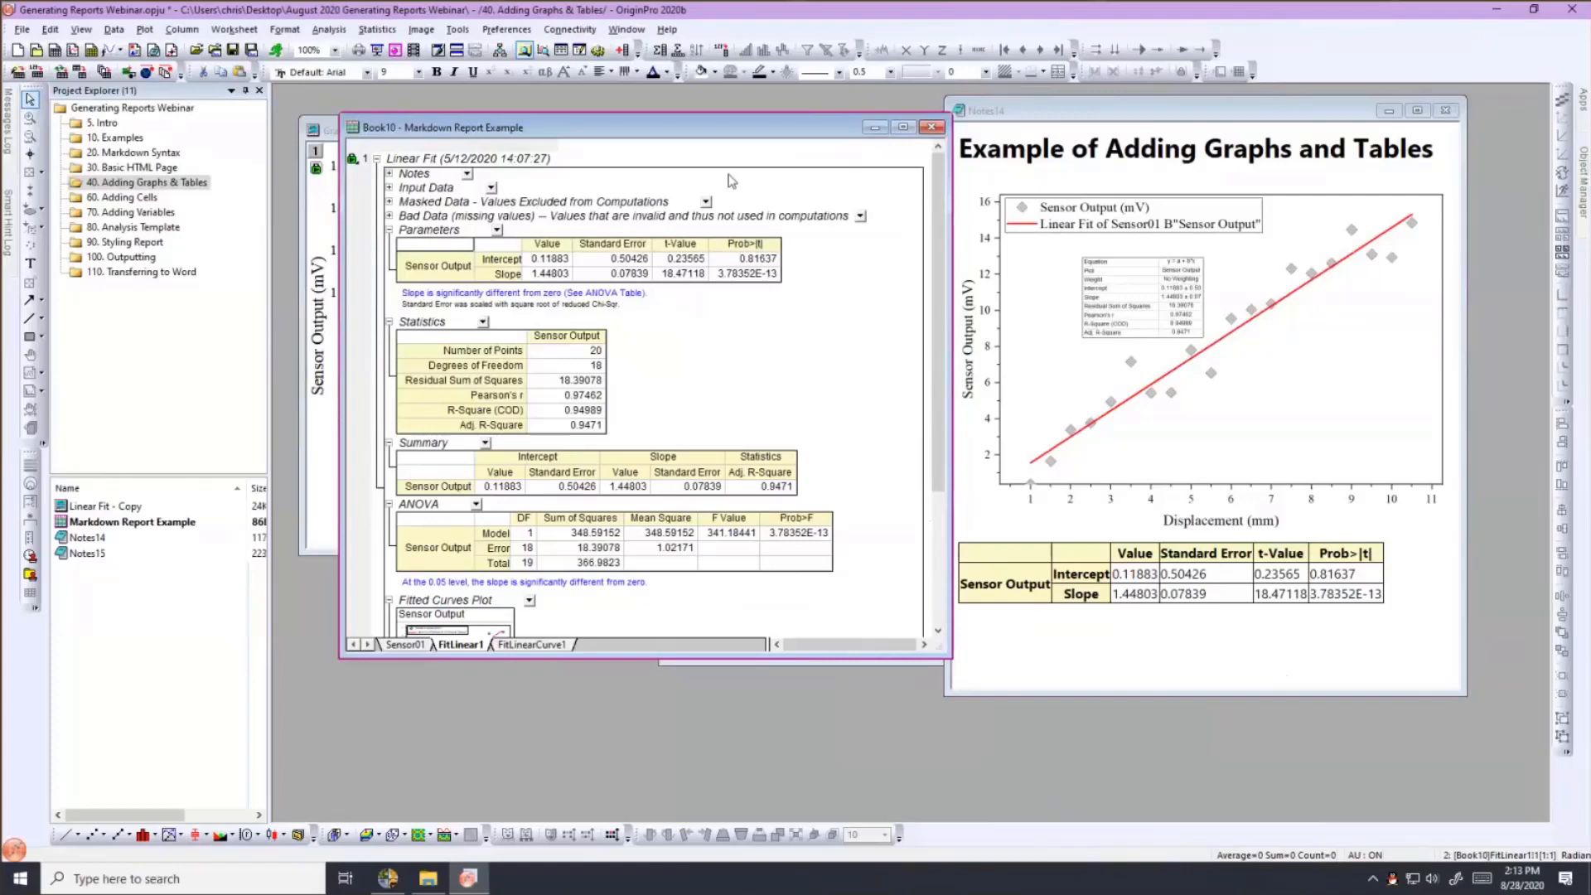
left_click_drag(514, 127, 500, 223)
left_click(524, 130)
left_click(831, 632)
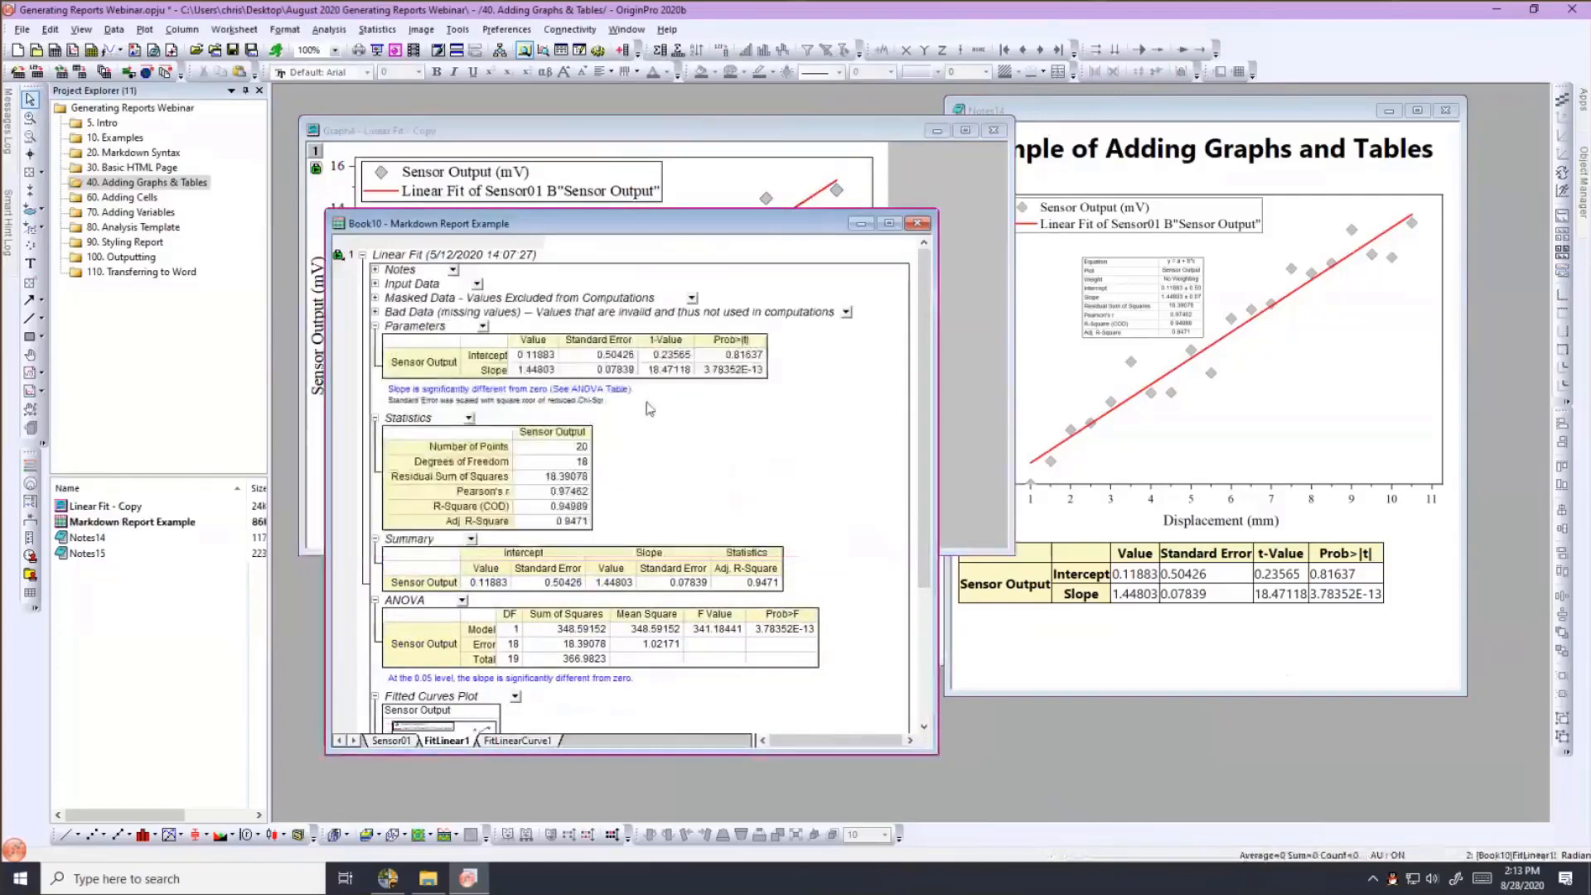
left_click_drag(589, 230, 583, 159)
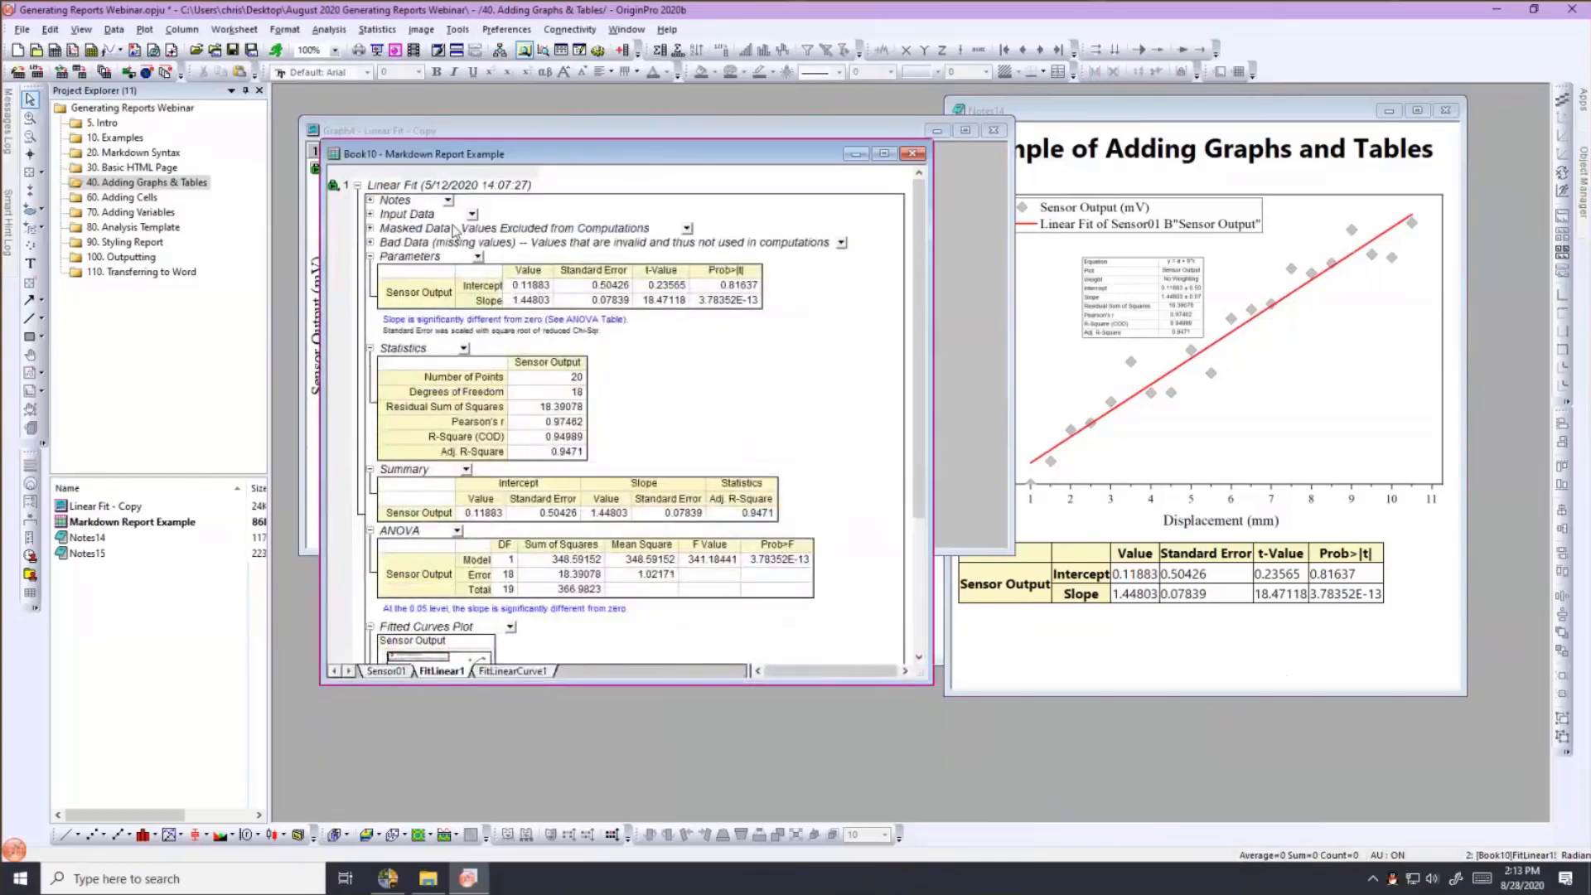
Move Notes14 aside and minimize it, then bring Notes15 forward and place it beside the workbook.
left_click(1075, 106)
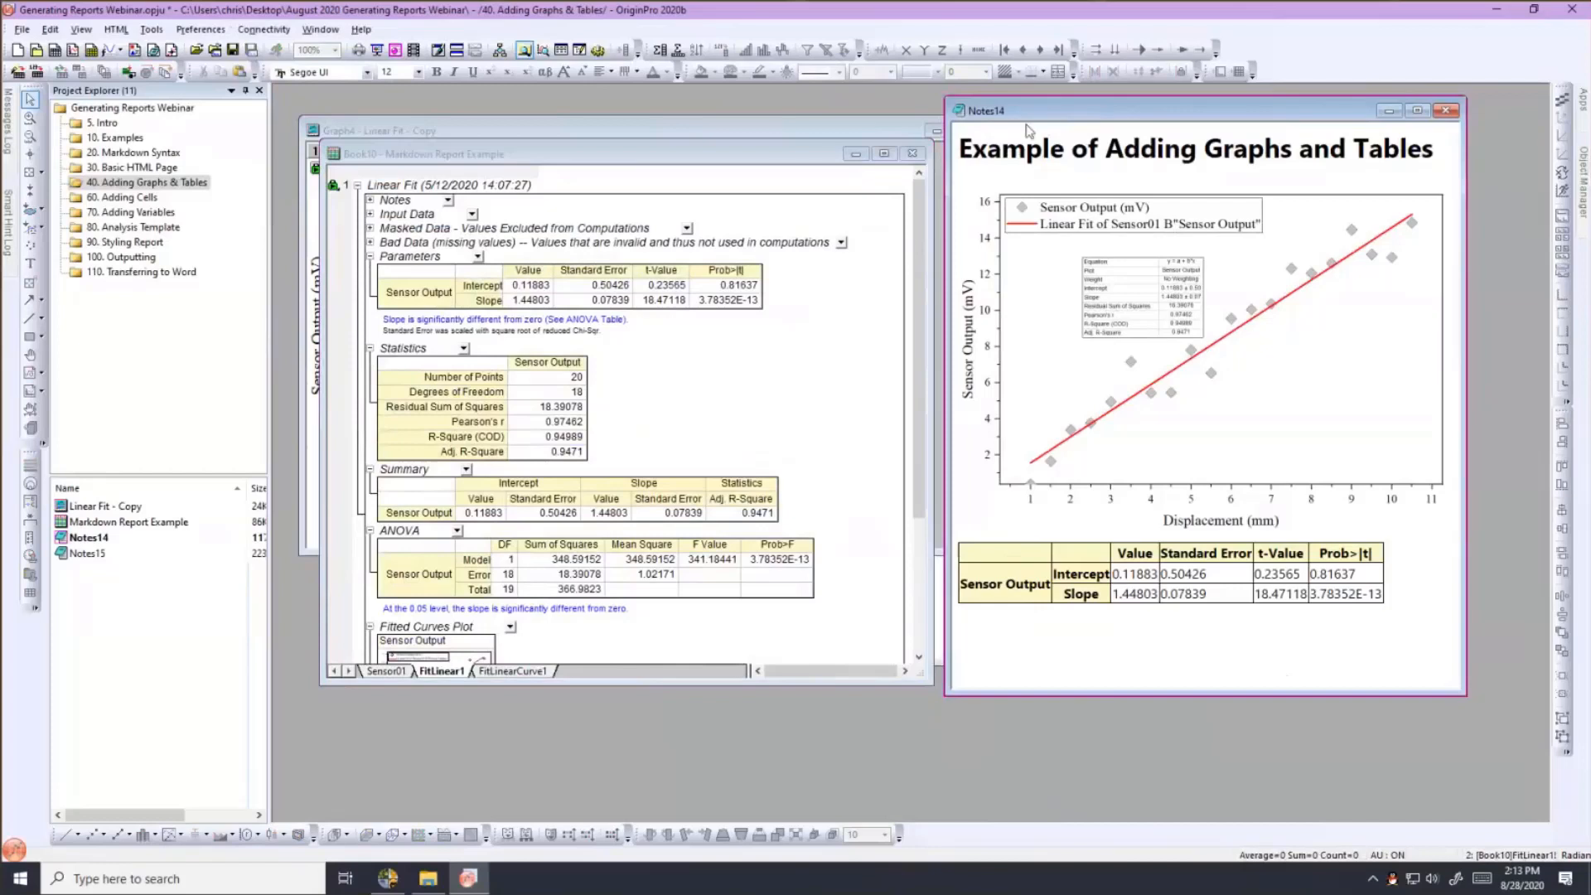
left_click_drag(1032, 111, 1055, 350)
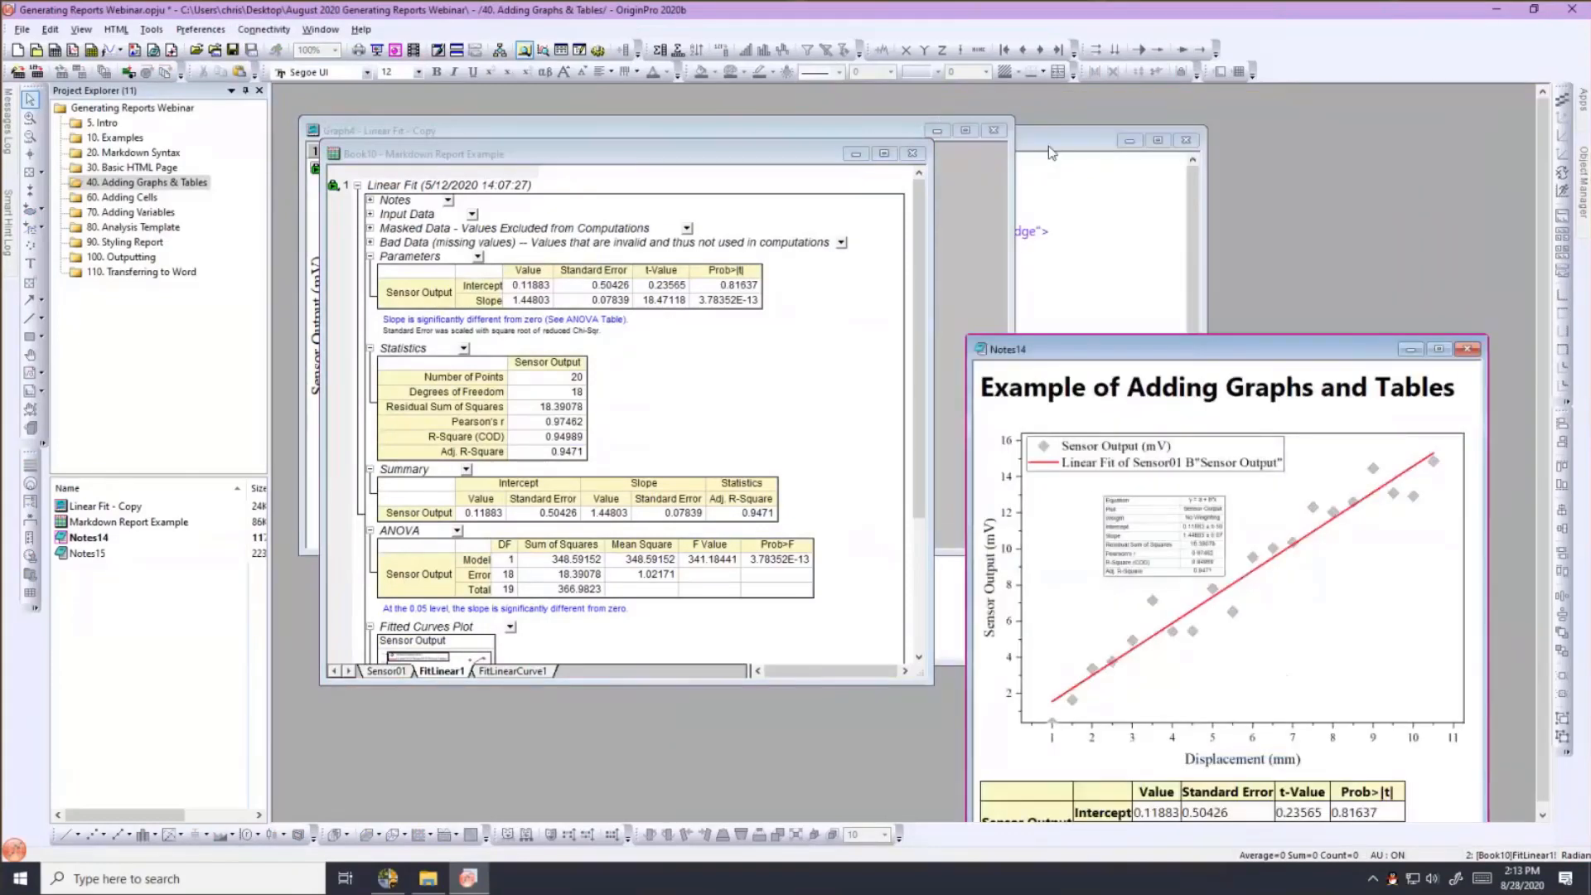
left_click(1107, 129)
left_click_drag(1218, 124, 1251, 117)
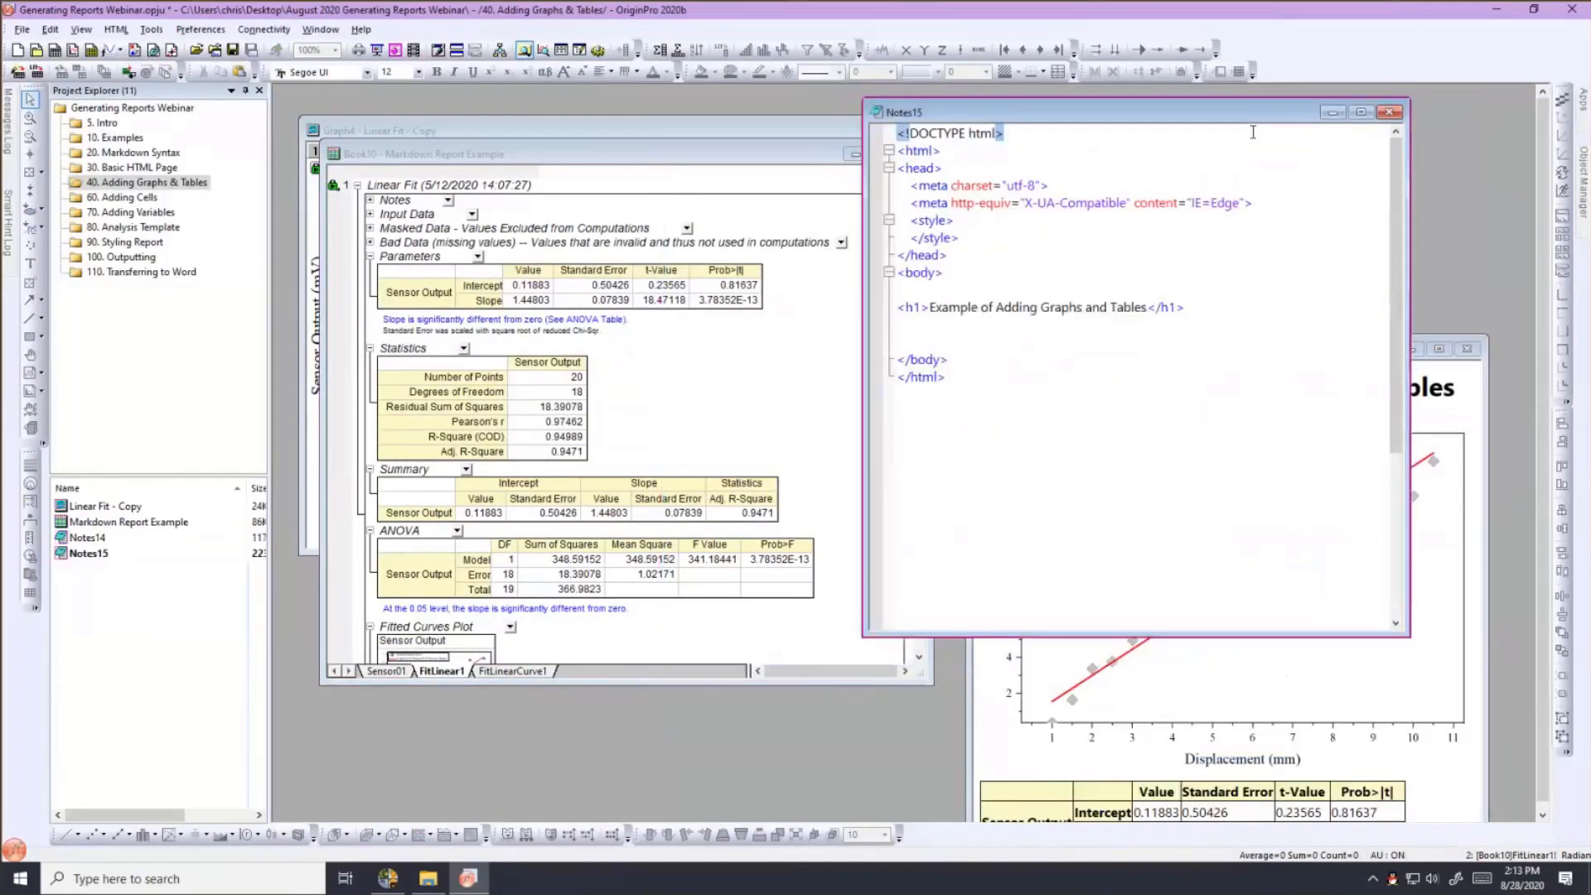
left_click(1467, 419)
left_click(1410, 348)
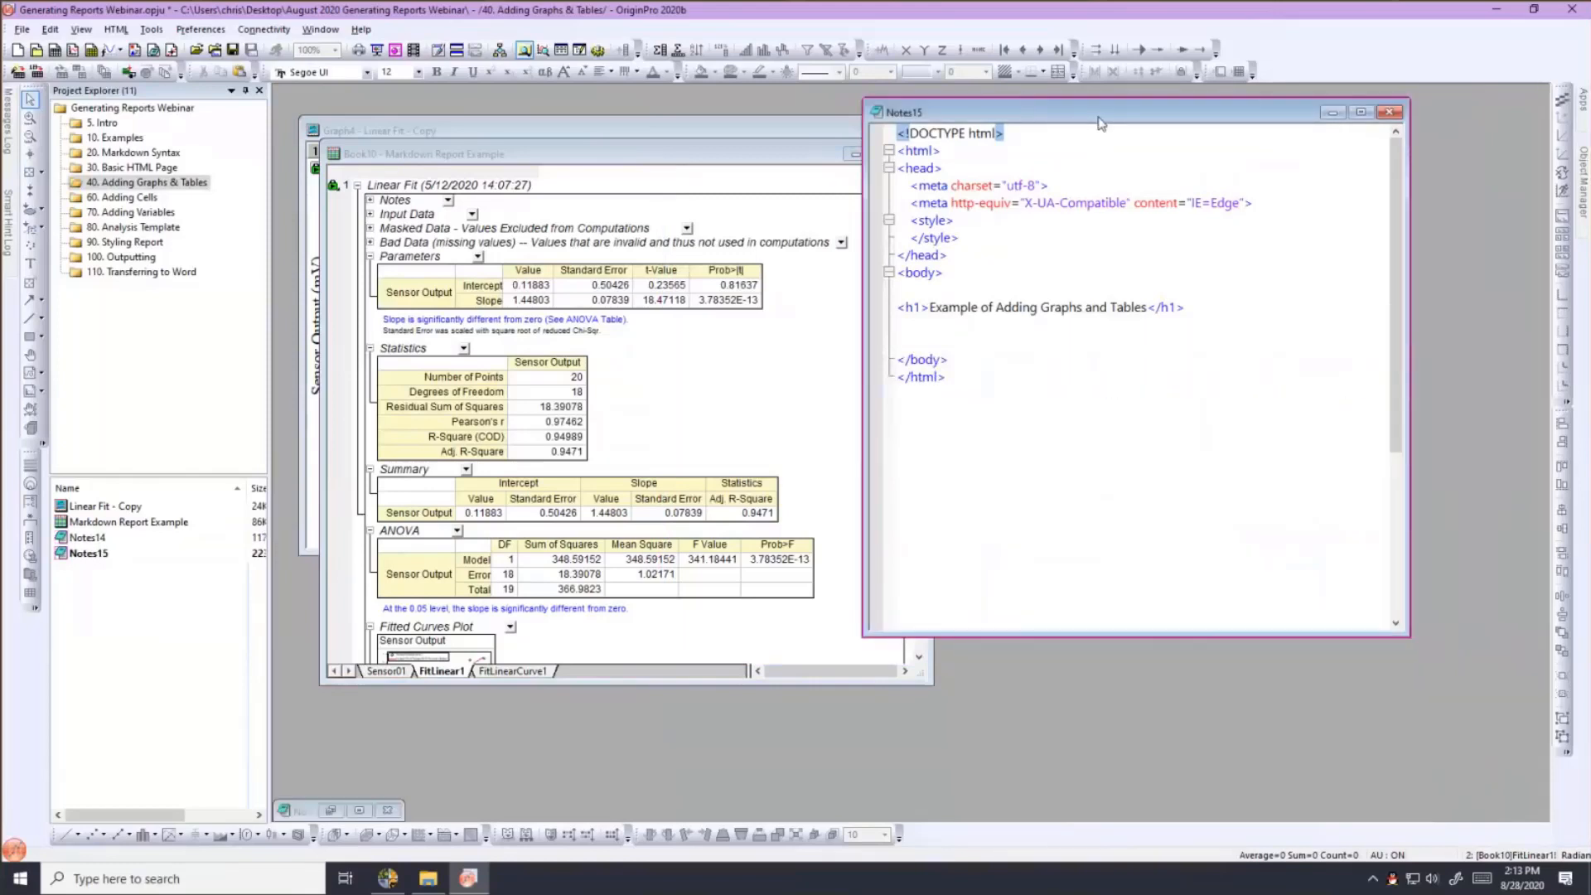
left_click_drag(1024, 114, 1100, 123)
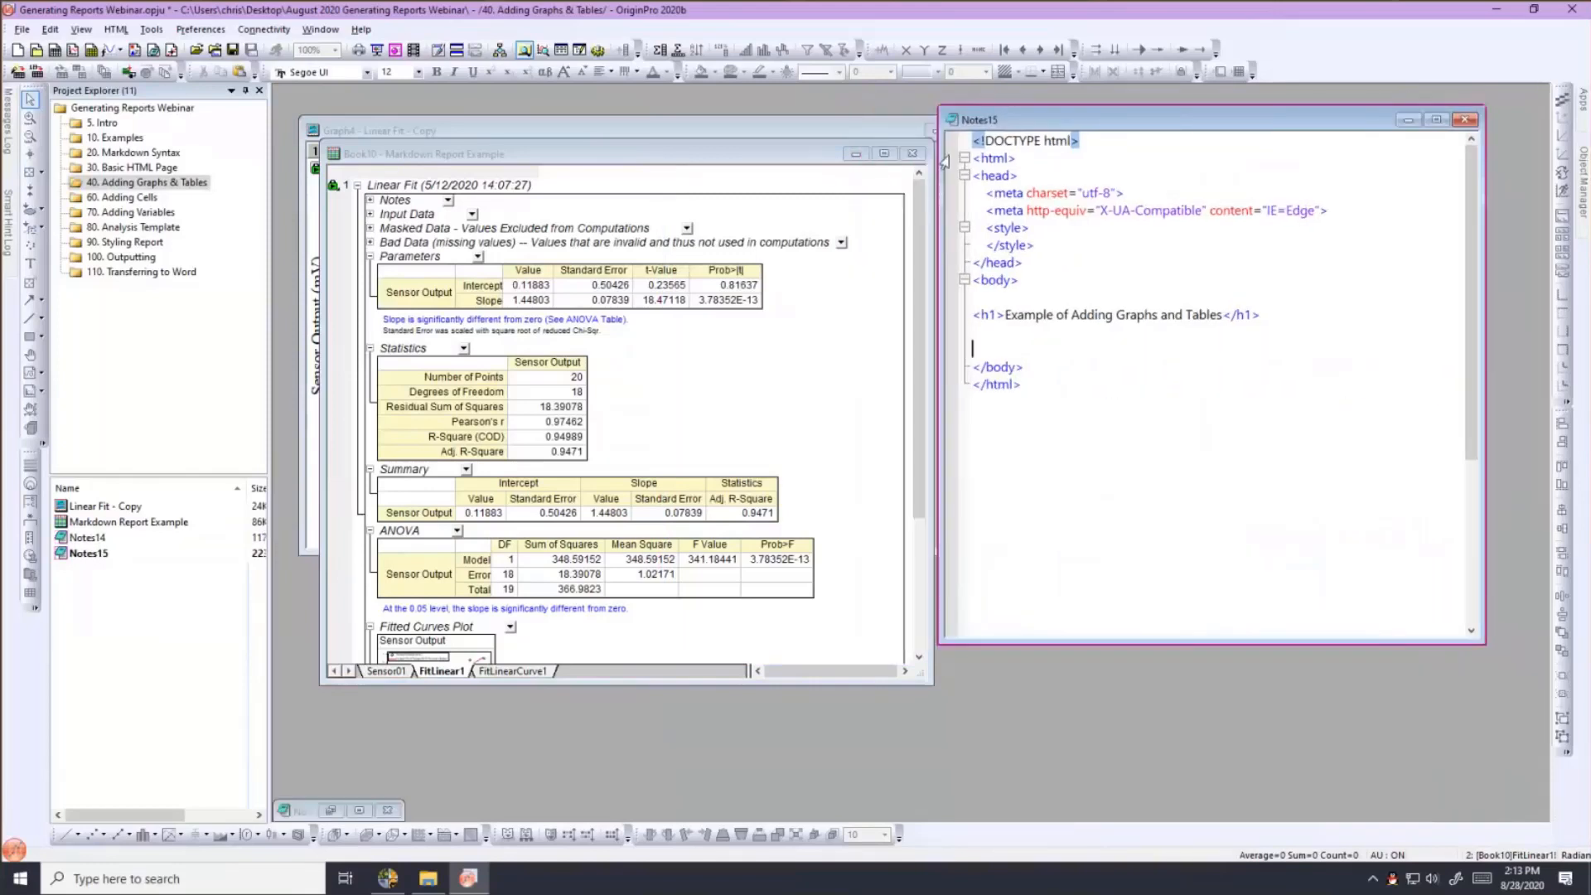
Bring the Linear Fit - Copy graph in front of the workbook and copy its page for the HTML note.
left_click(811, 130)
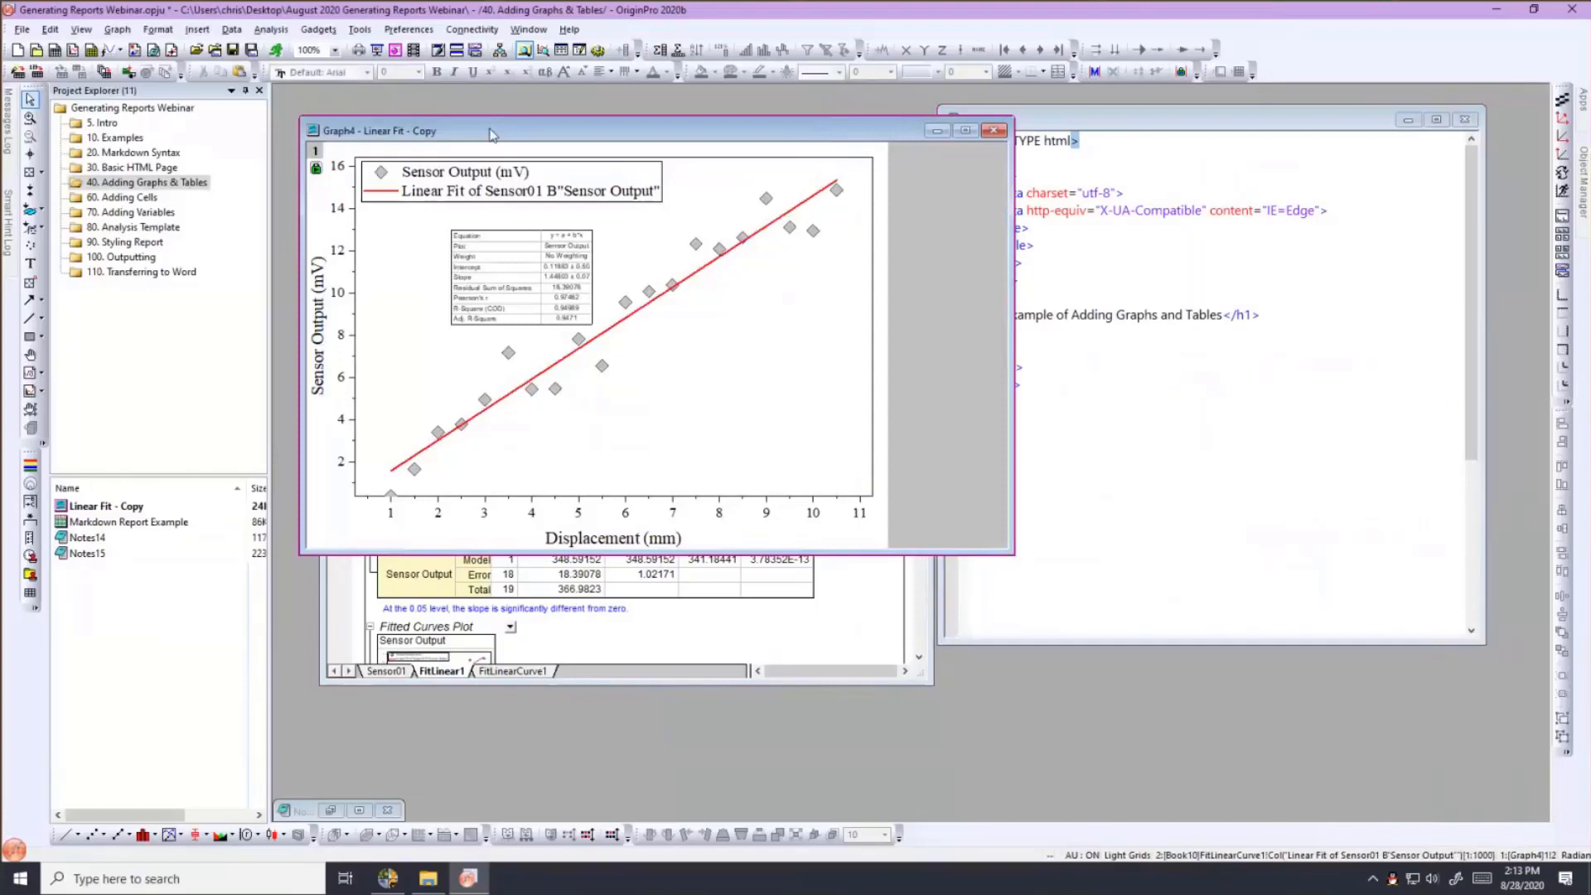
right_click(492, 135)
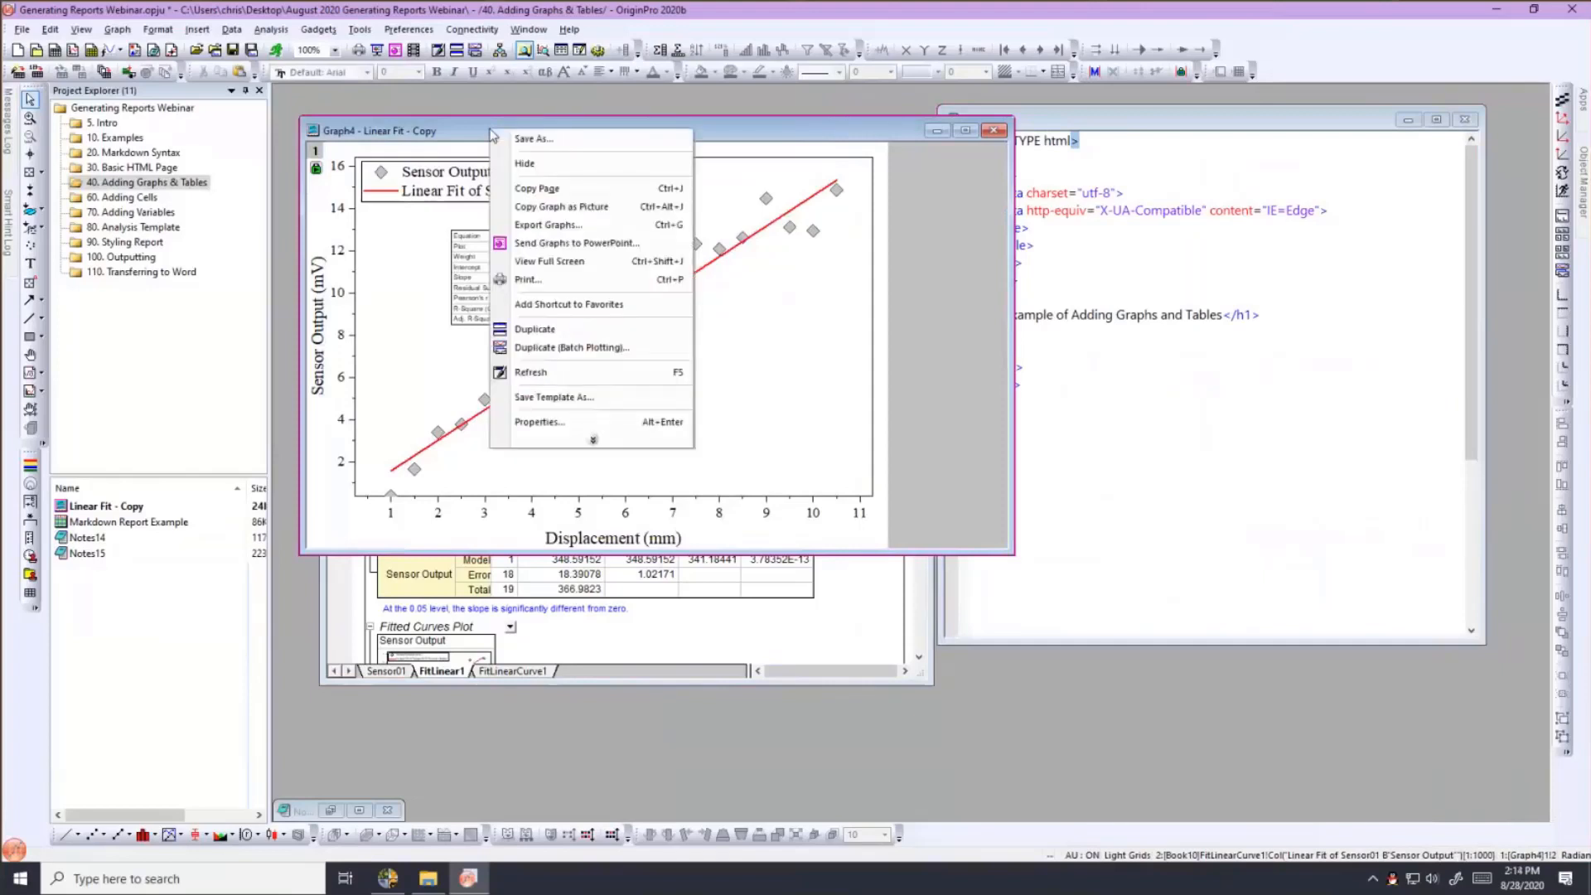
left_click(503, 183)
Paste the graph as a link below the h1 heading in Notes15 and add a blank line after it.
left_click(1057, 393)
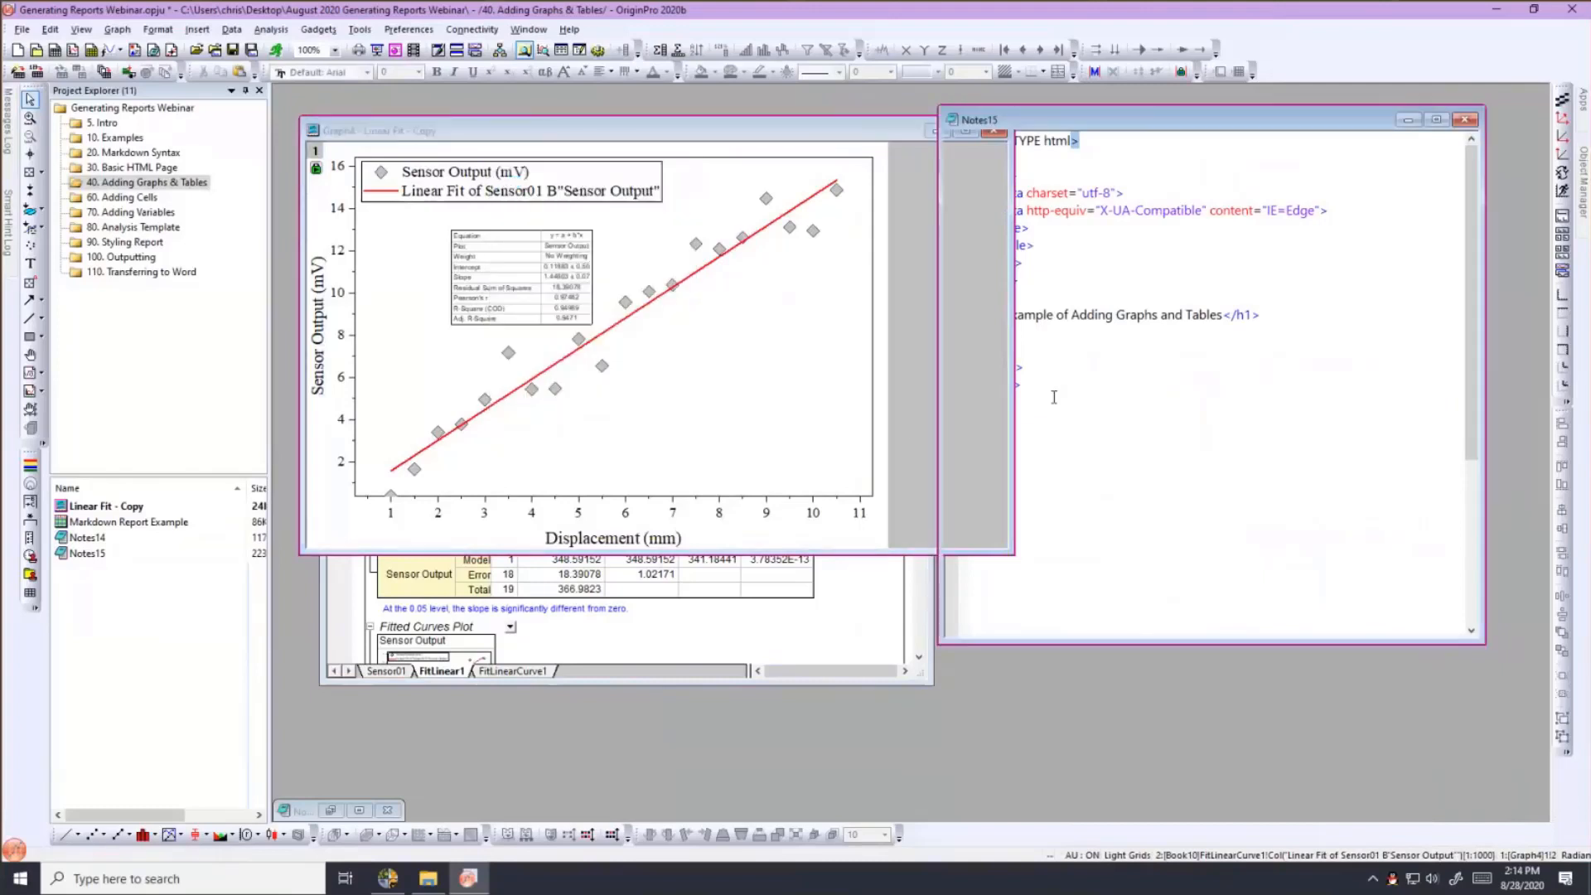
left_click(976, 346)
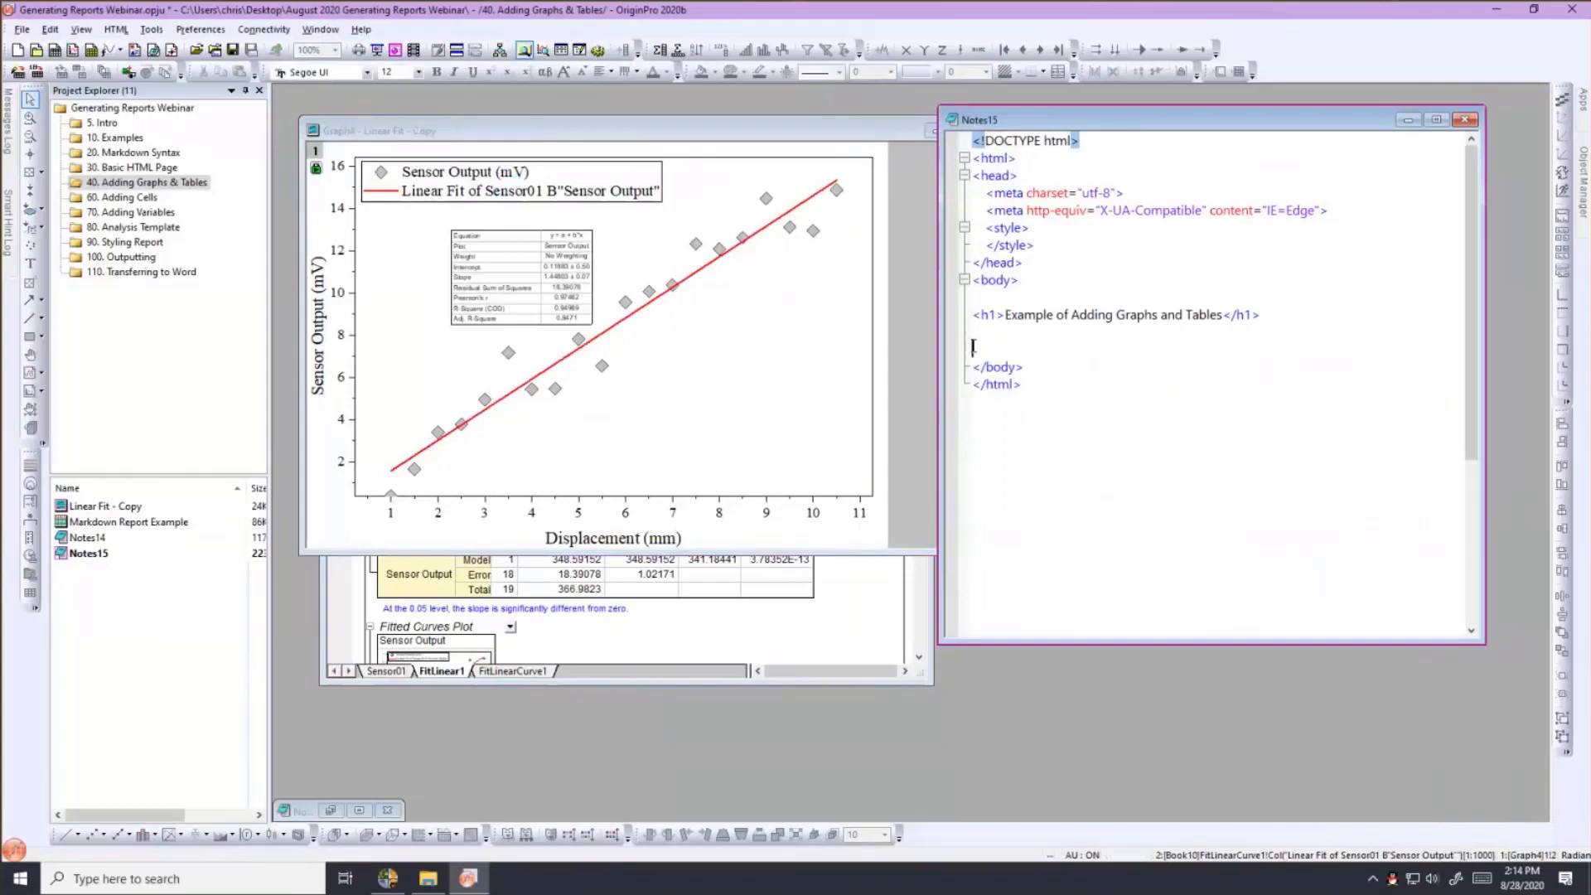
right_click(973, 346)
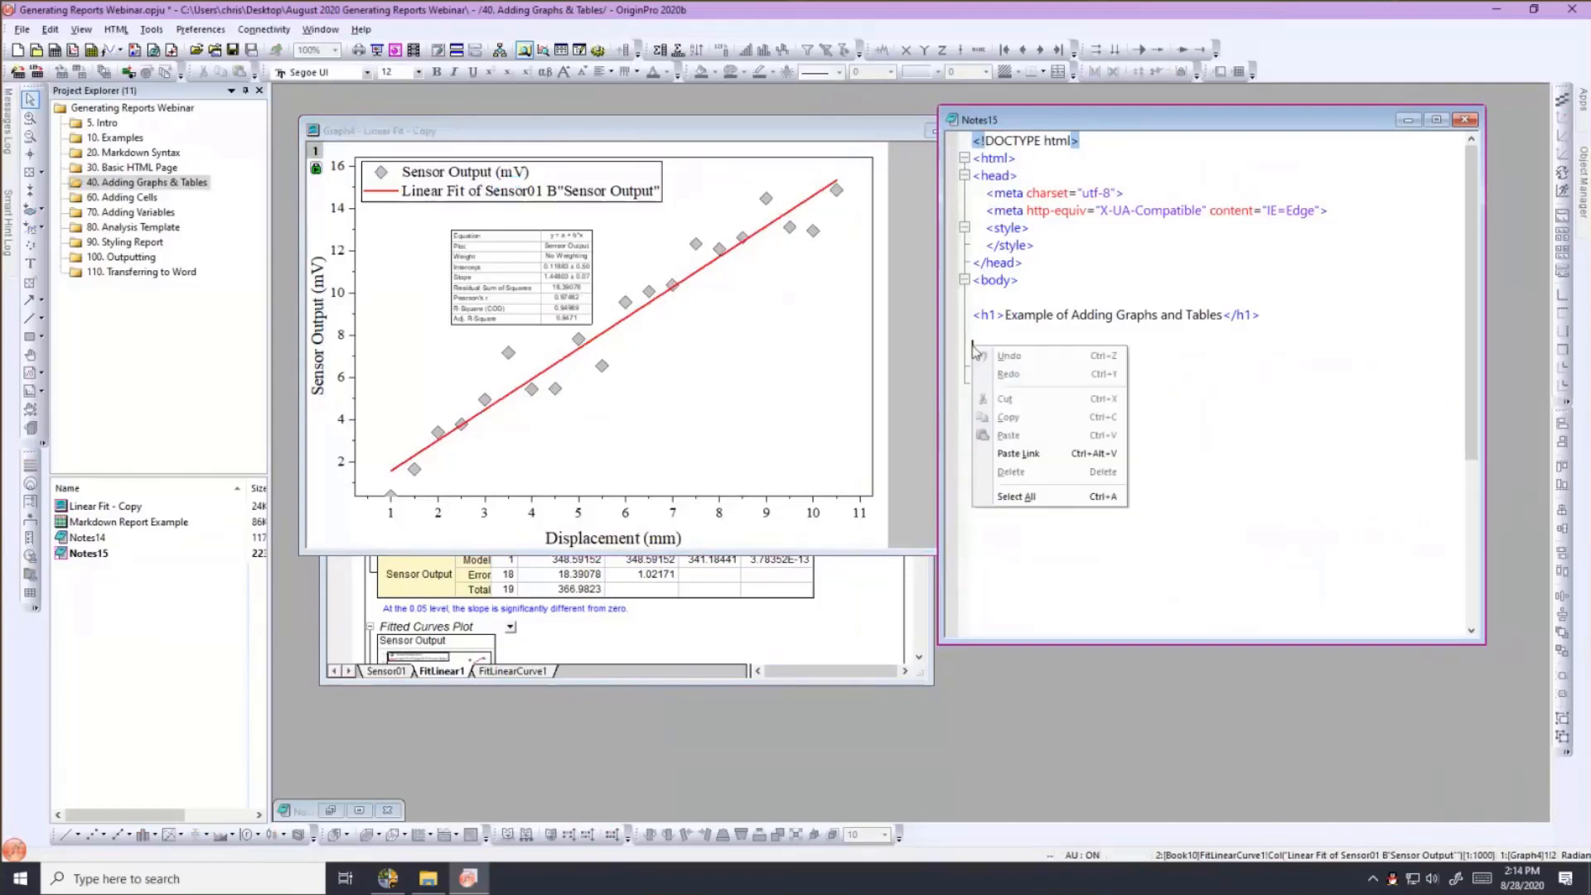
left_click(1001, 454)
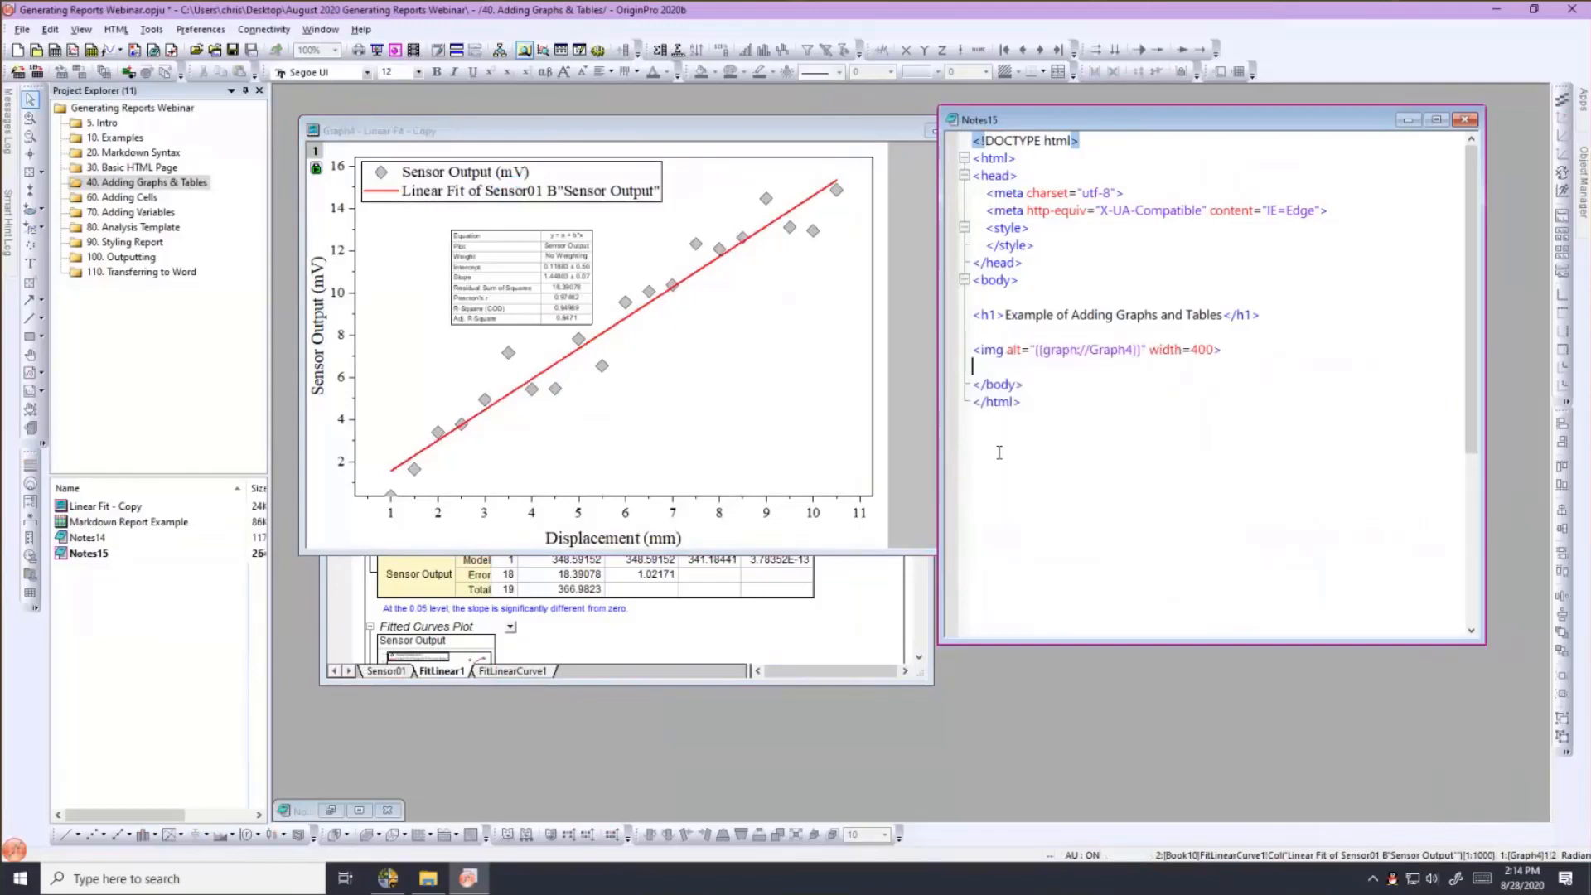
key("Return")
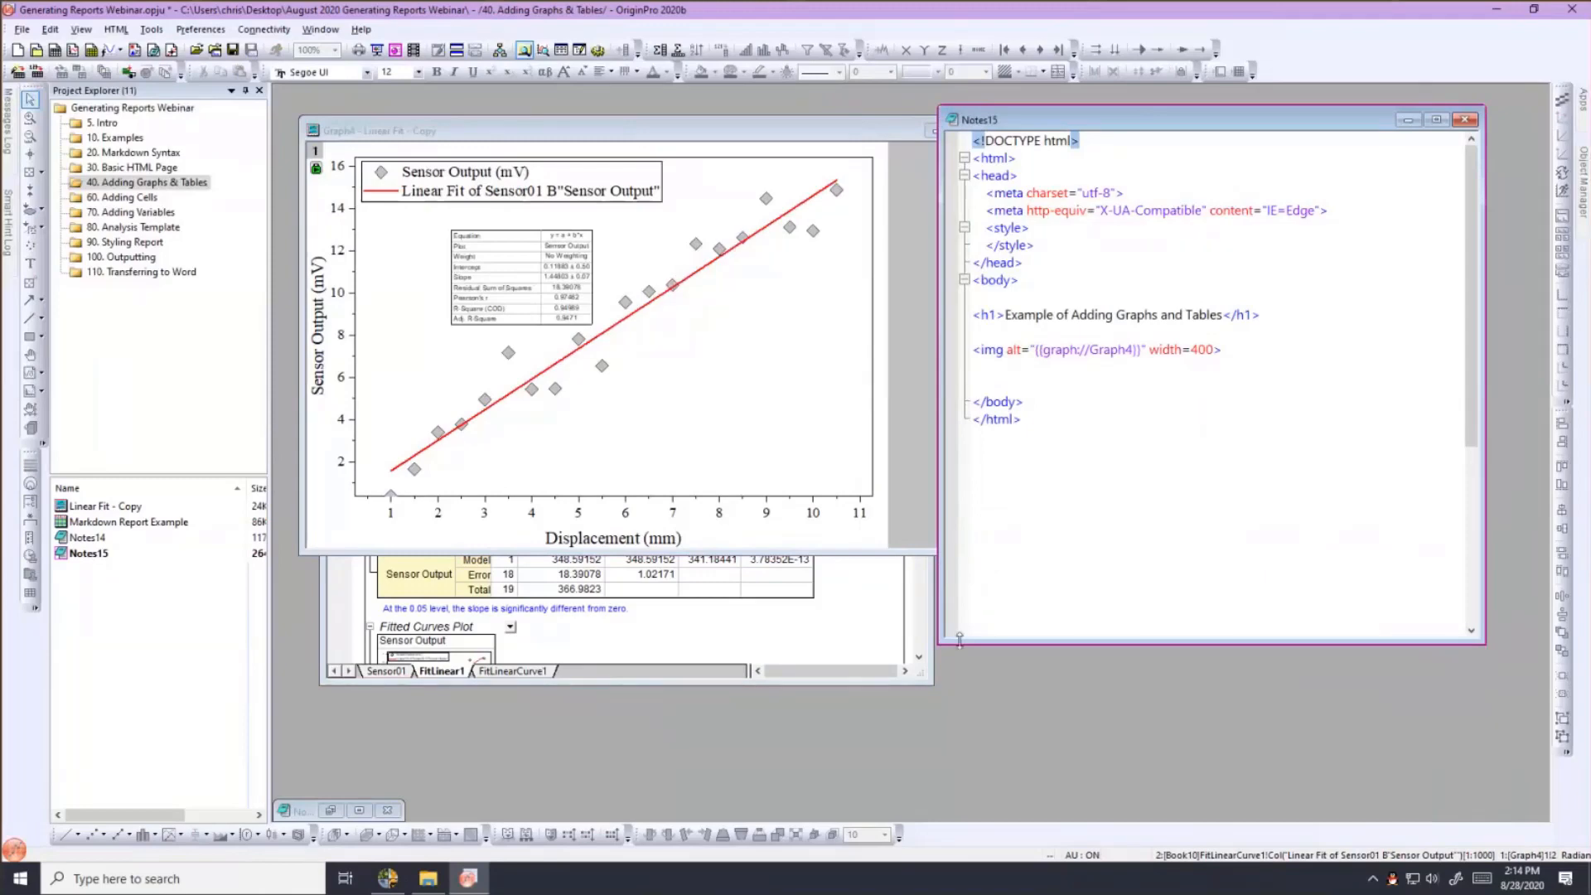
Copy the Parameters table as text from the FitLinear1 sheet of the Markdown Report Example workbook.
left_click(918, 647)
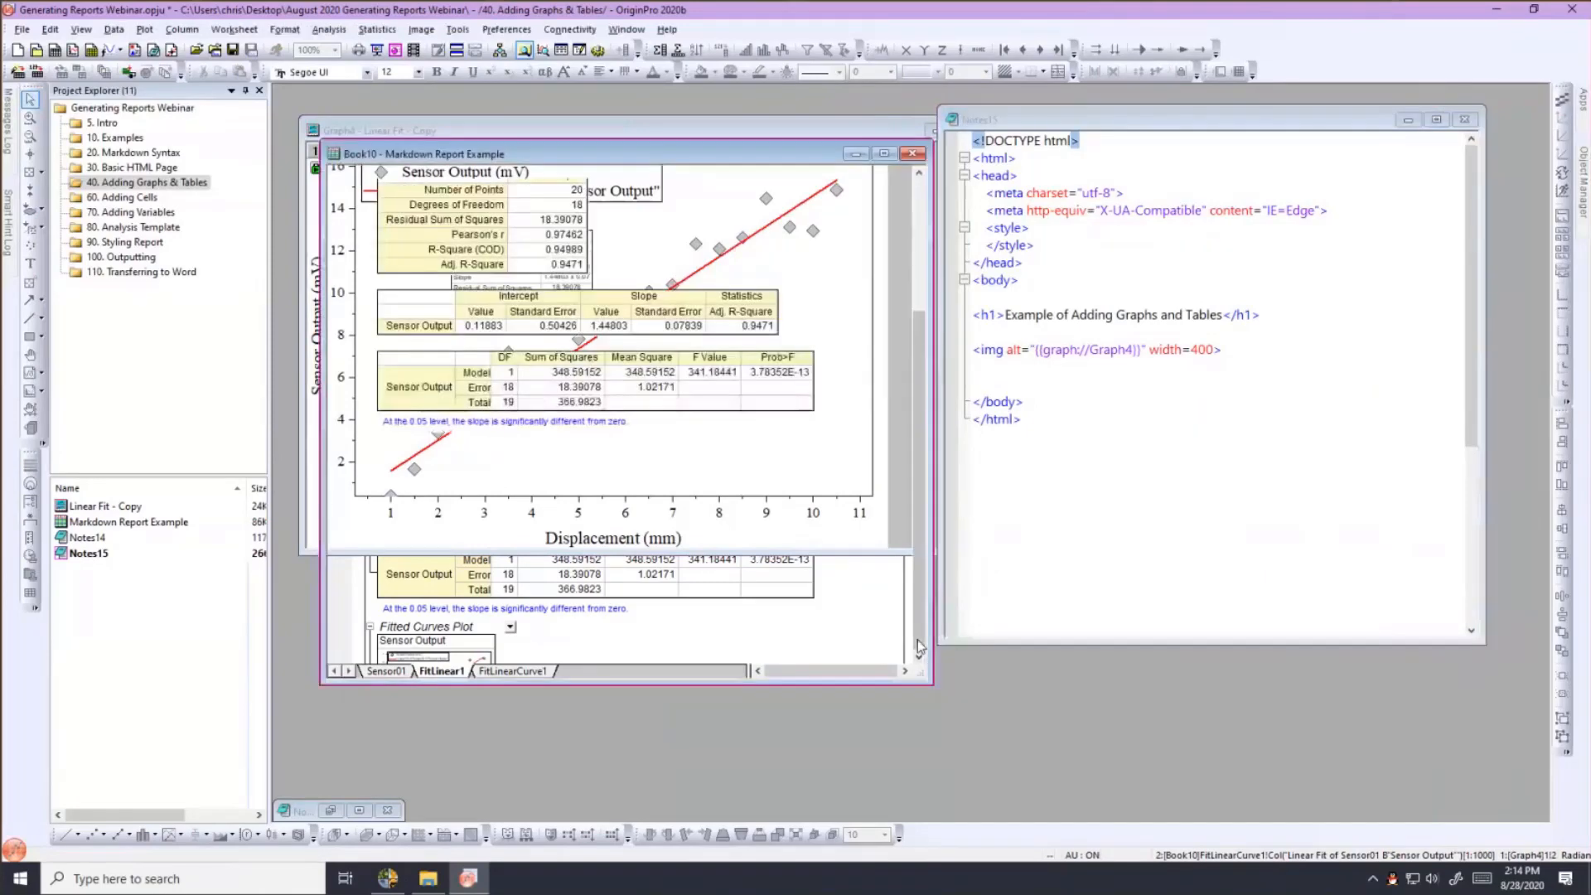
scroll(769, 415, "up", 5)
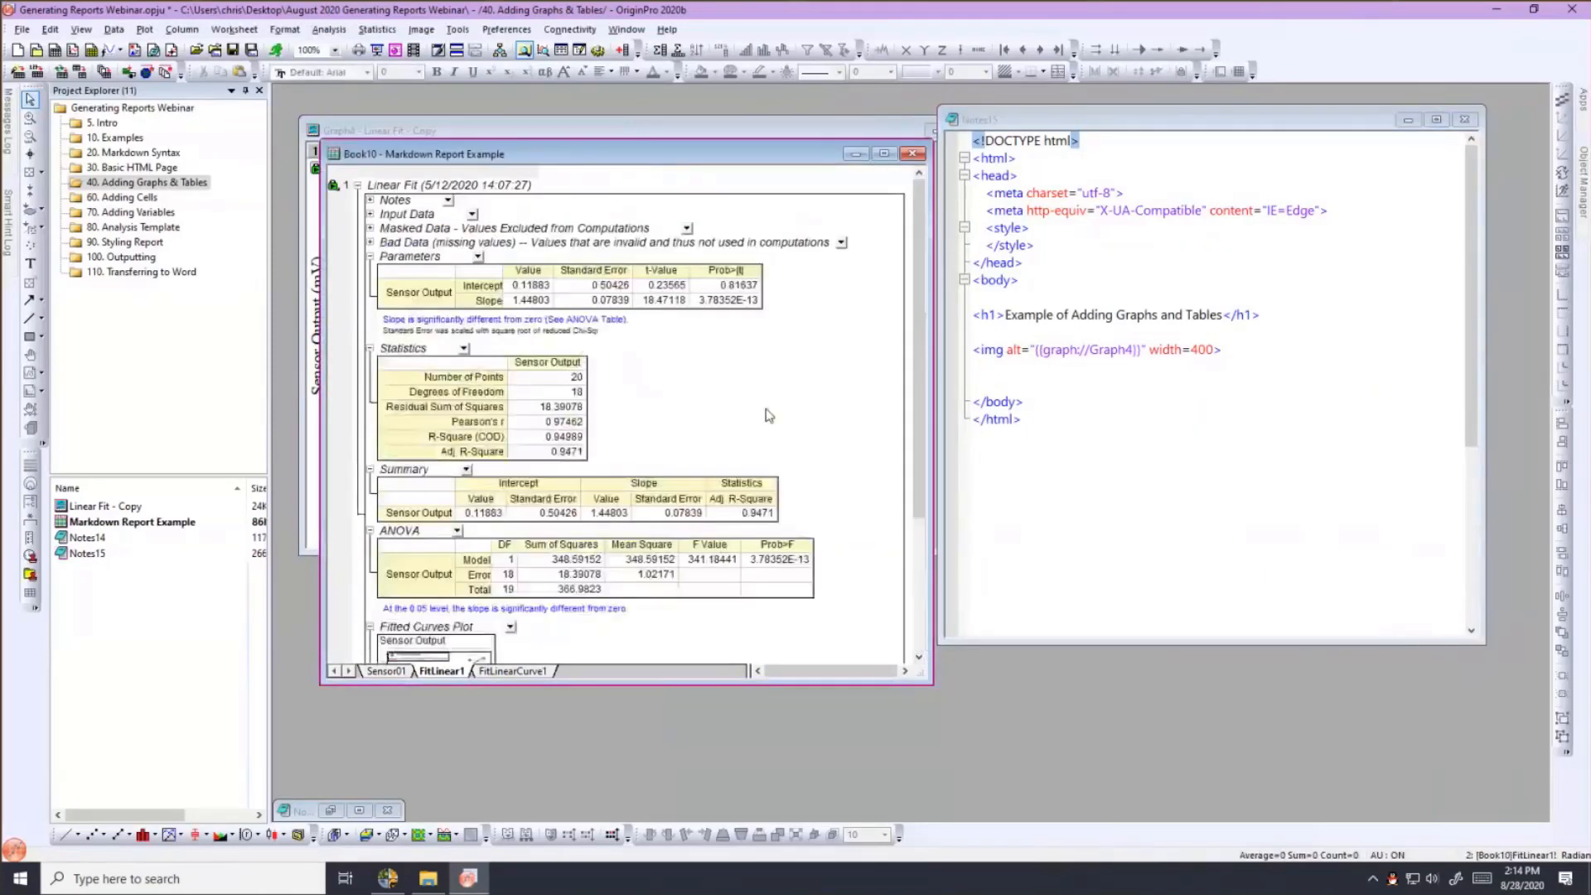
left_click(412, 277)
right_click(412, 277)
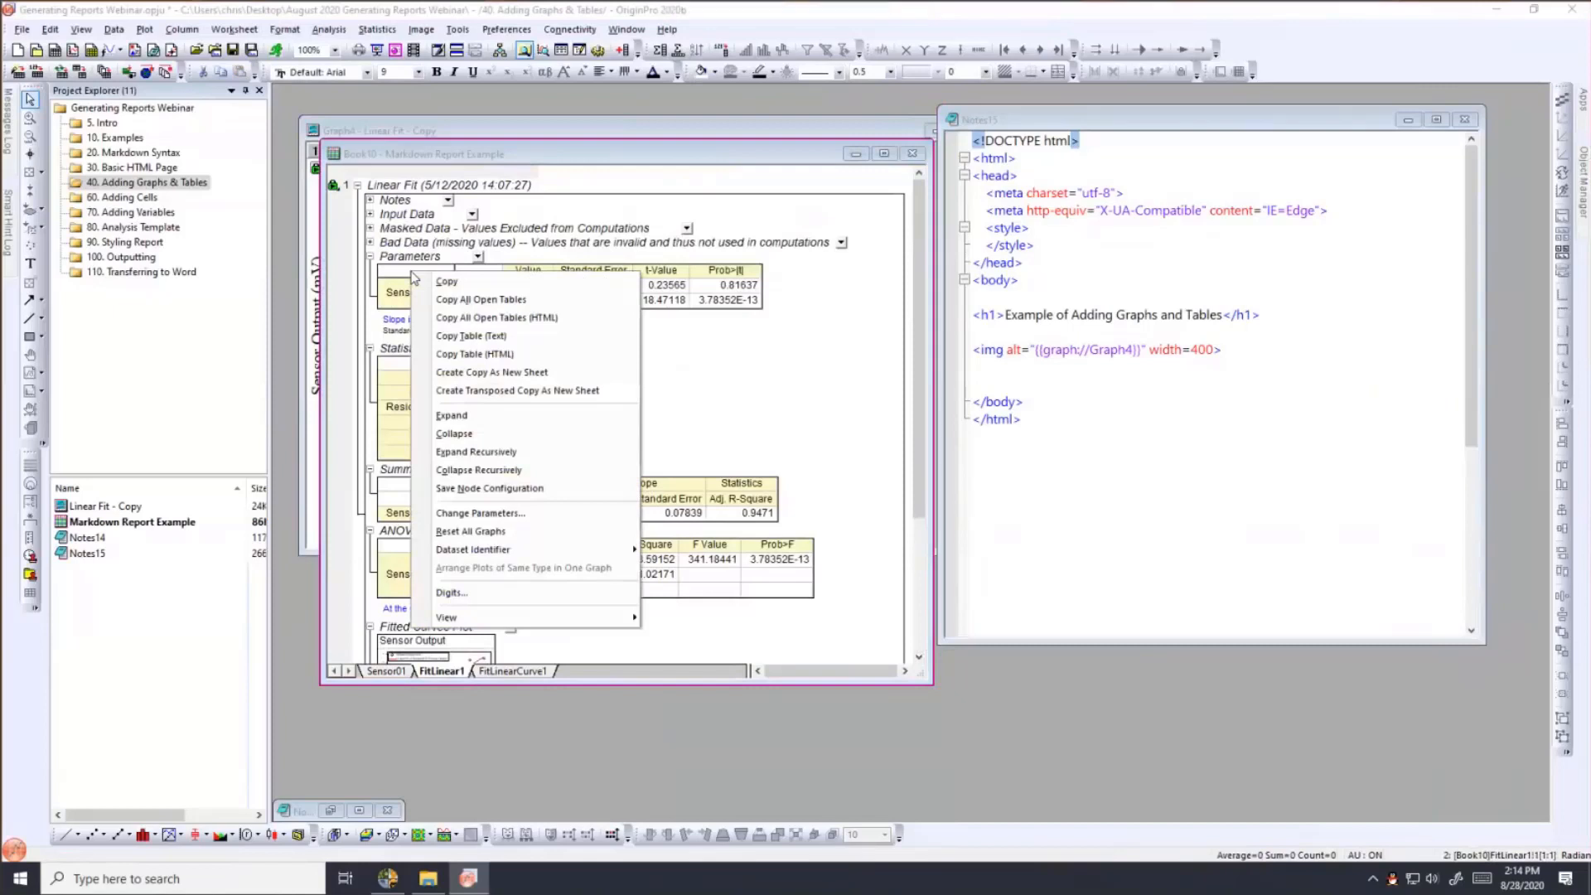
left_click(423, 338)
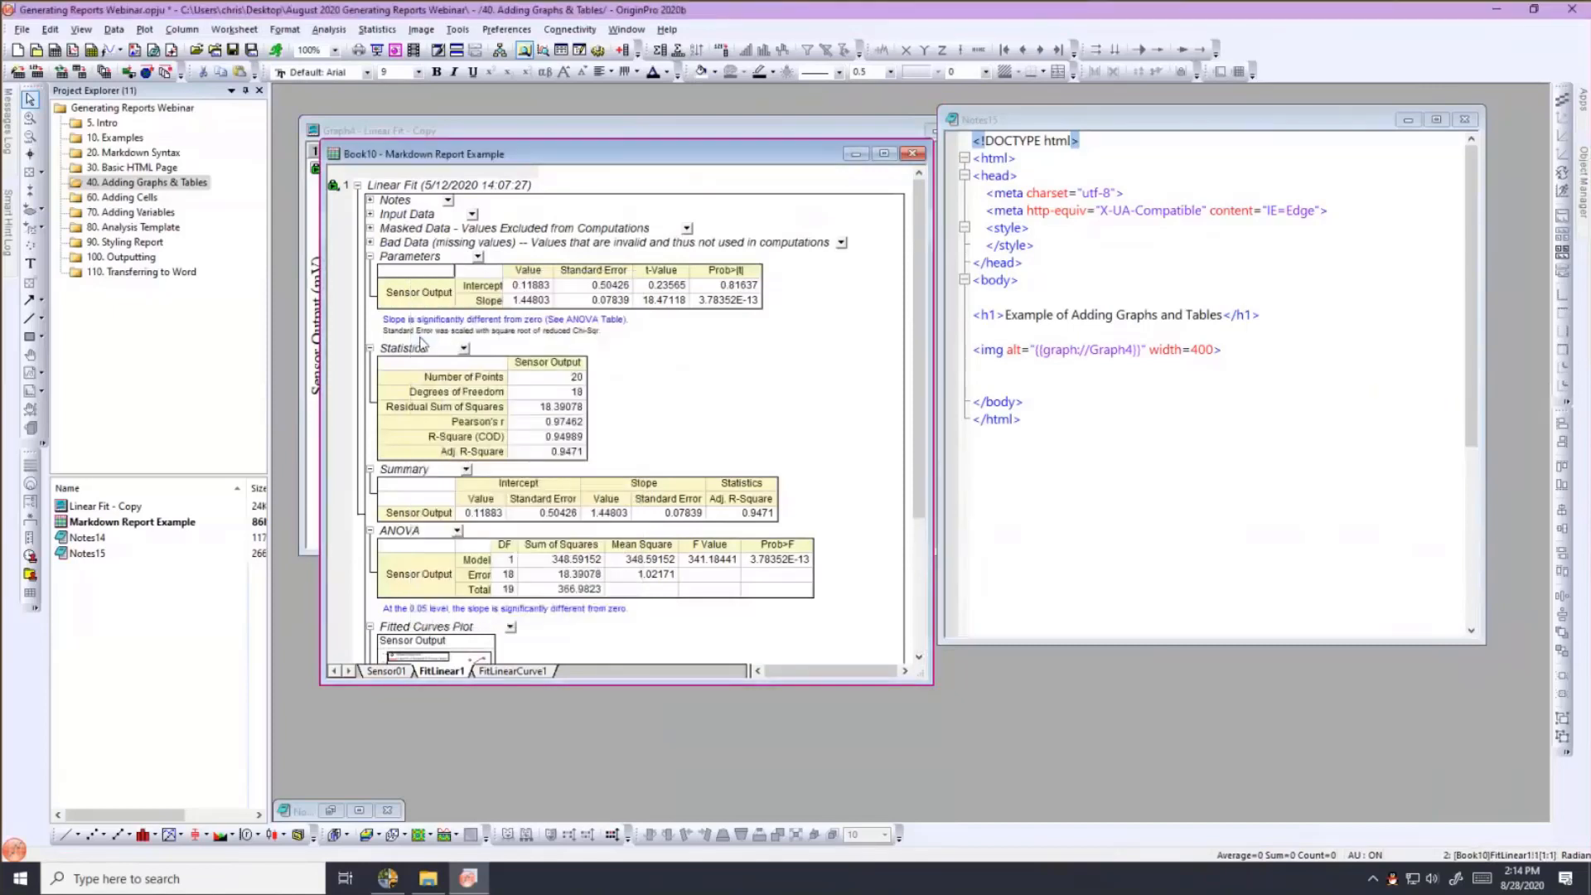
Paste the Parameters table as a link below the graph line in Notes15, separated by a blank line, and render the note.
left_click(975, 372)
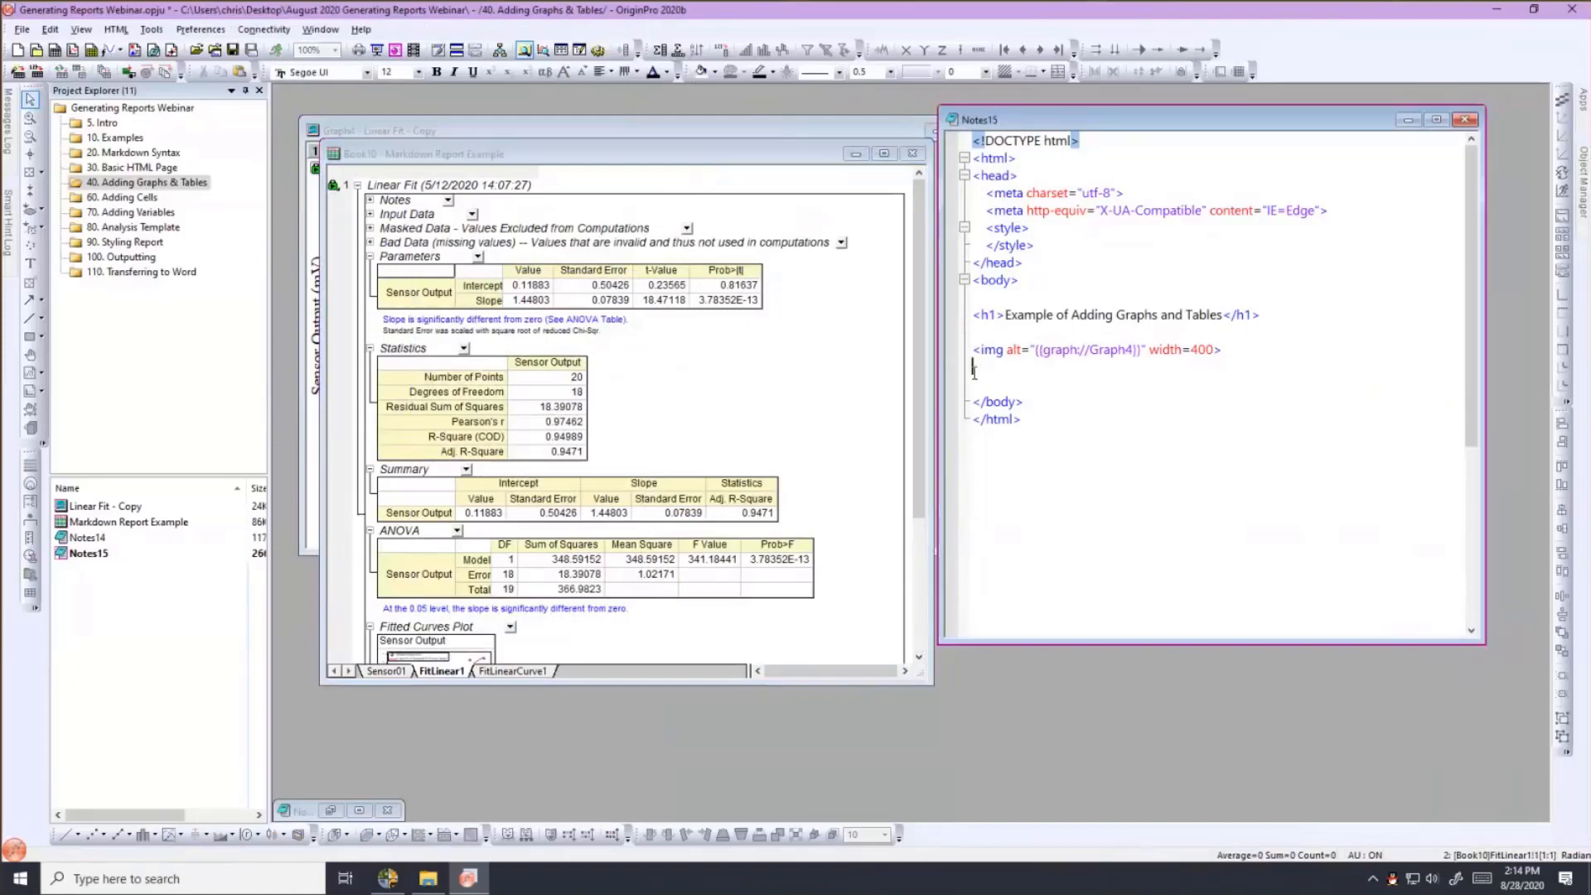
key("Return")
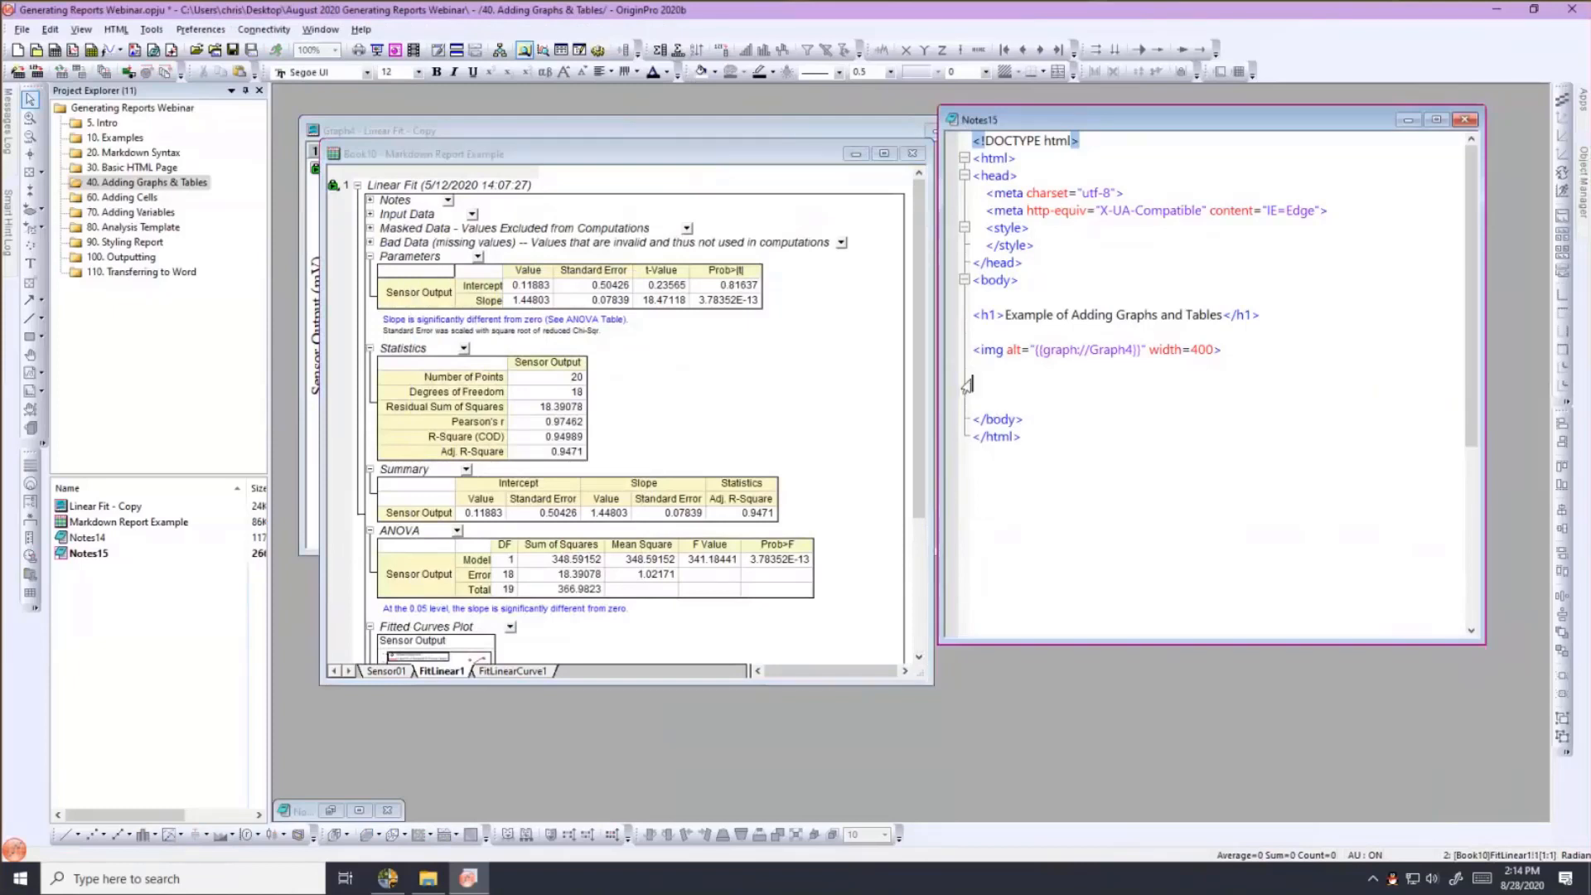
right_click(971, 383)
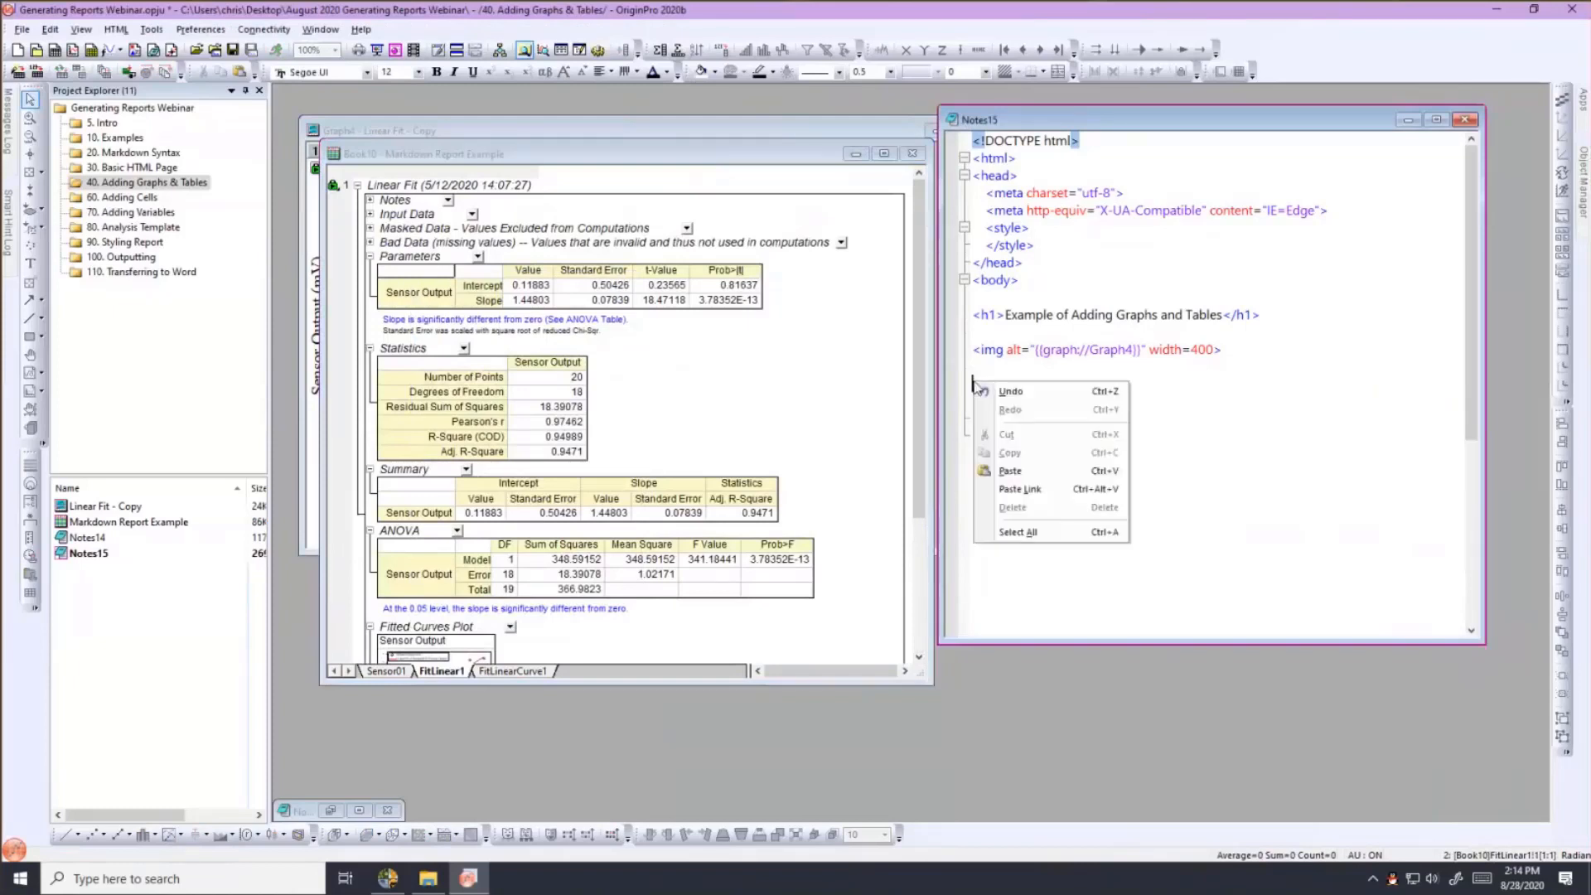
left_click(1018, 488)
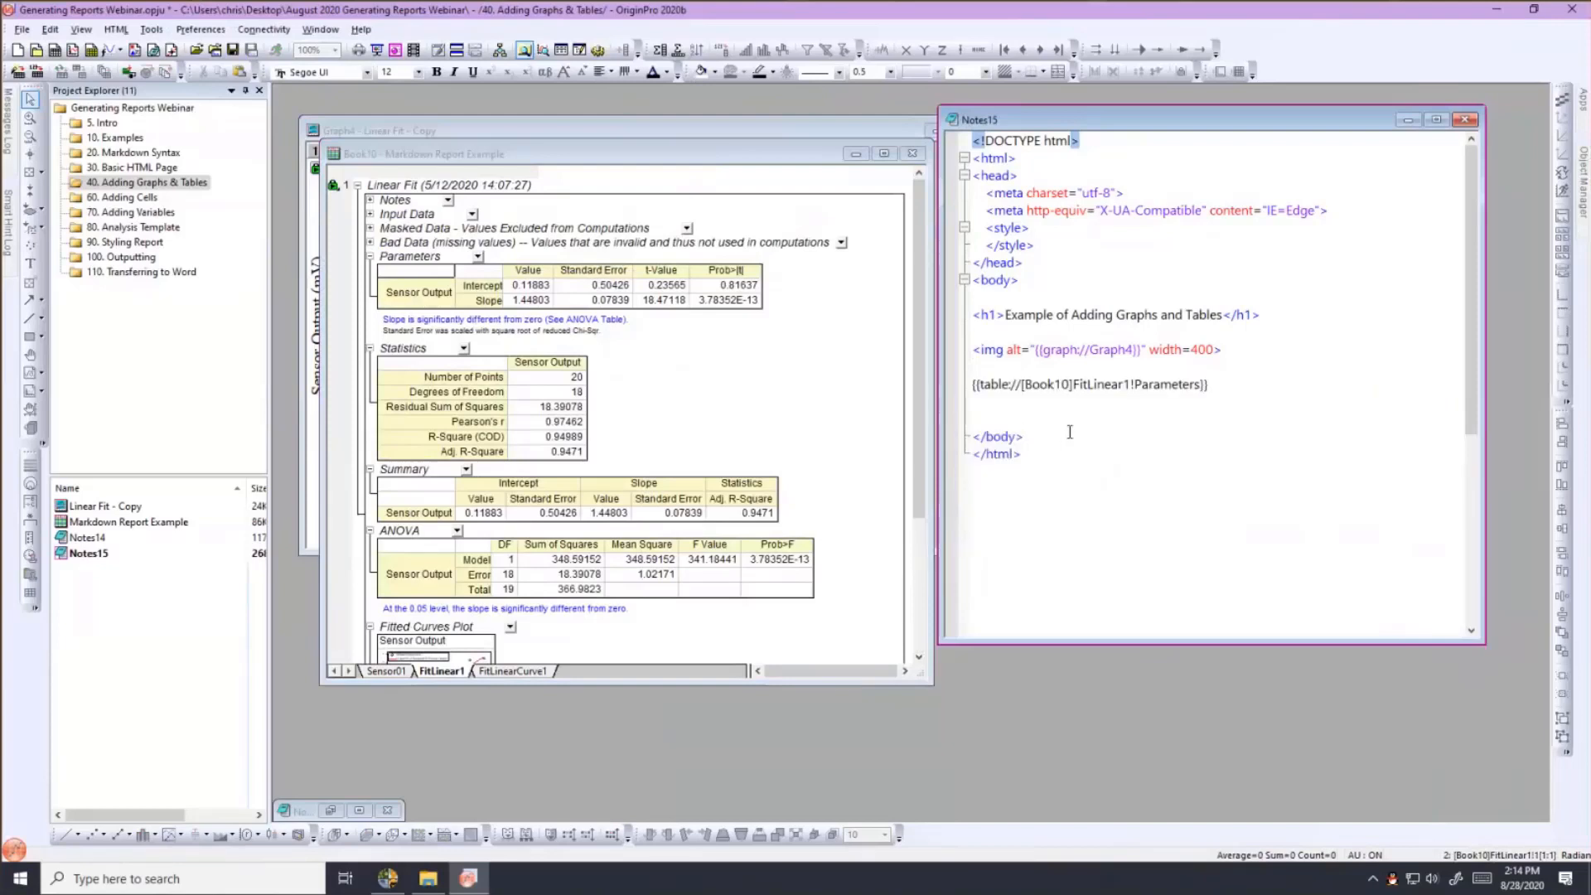
left_click(1070, 432)
key("ctrl+m")
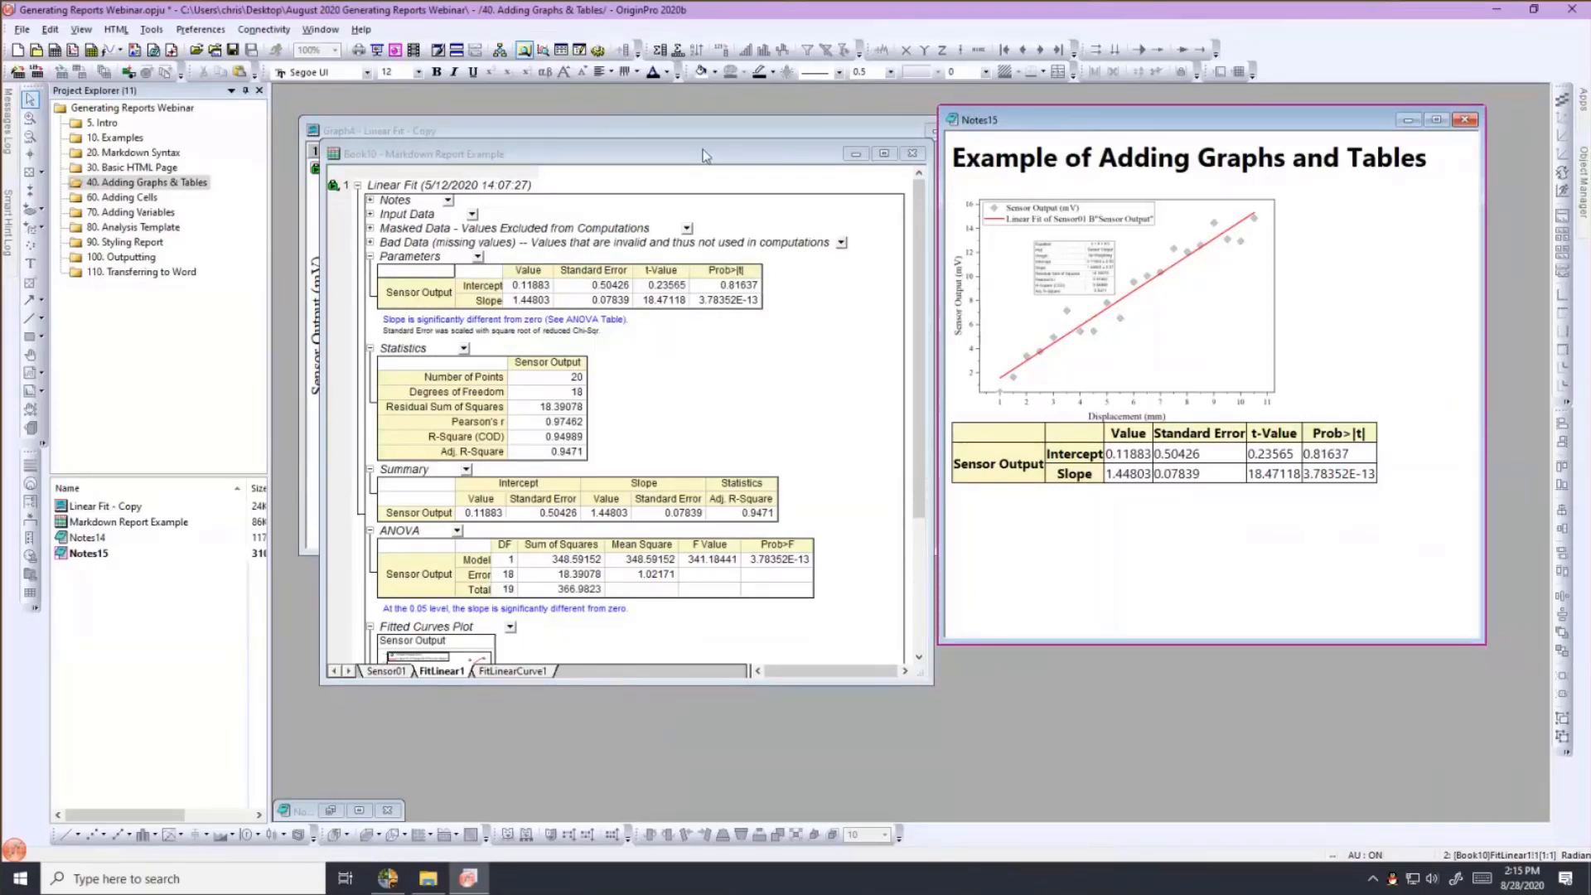
Move the workbook up over the graph window, show its Sensor01 sheet, and make the Notes15 window taller.
left_click(639, 156)
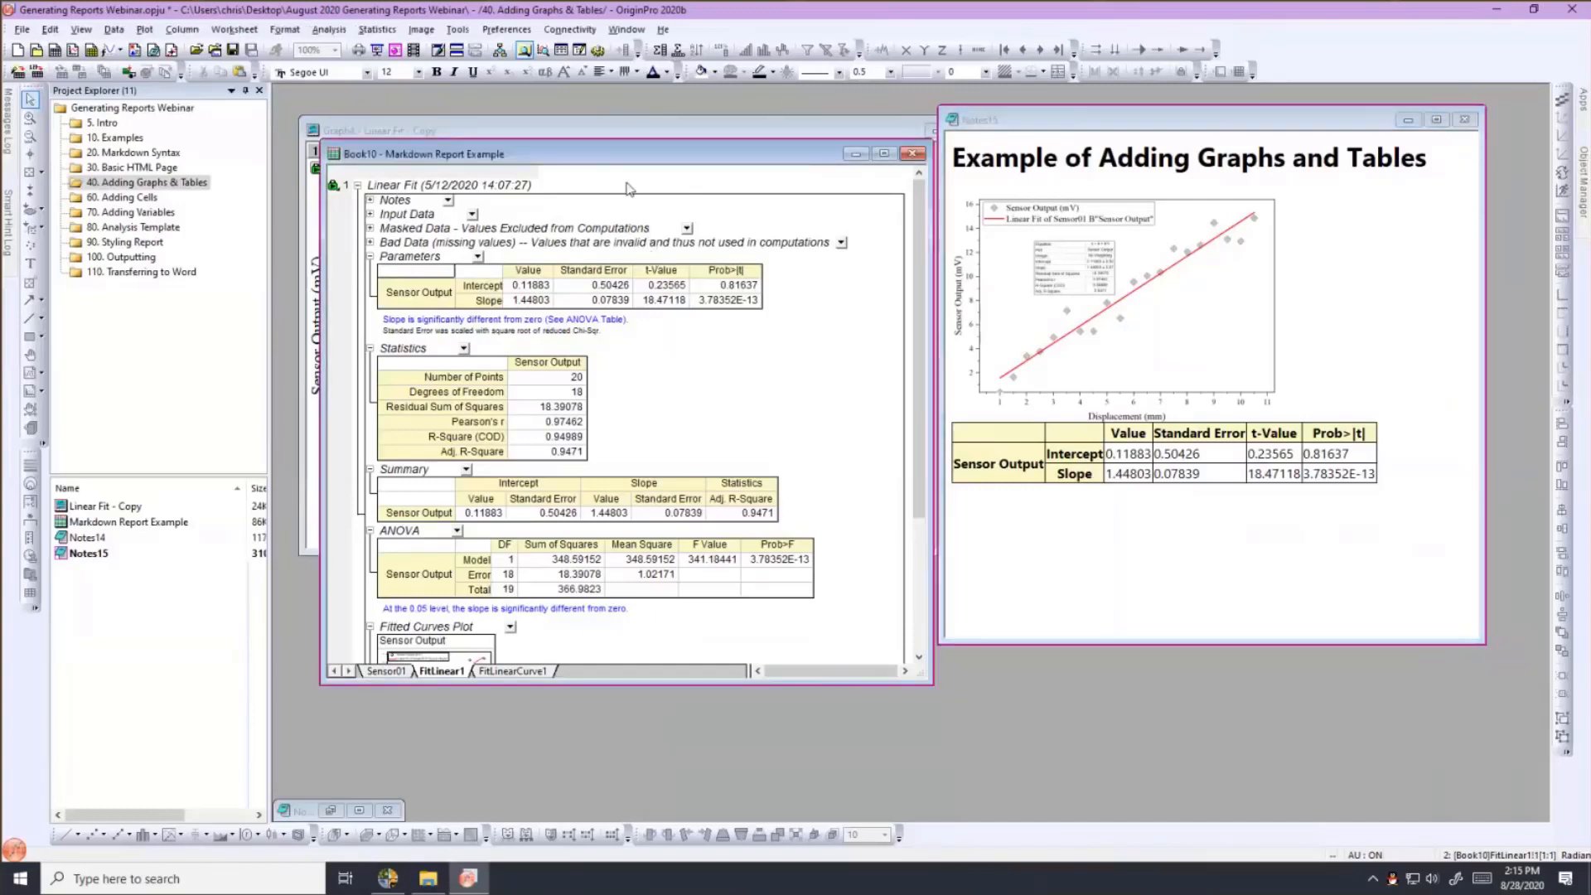
left_click_drag(628, 154, 617, 132)
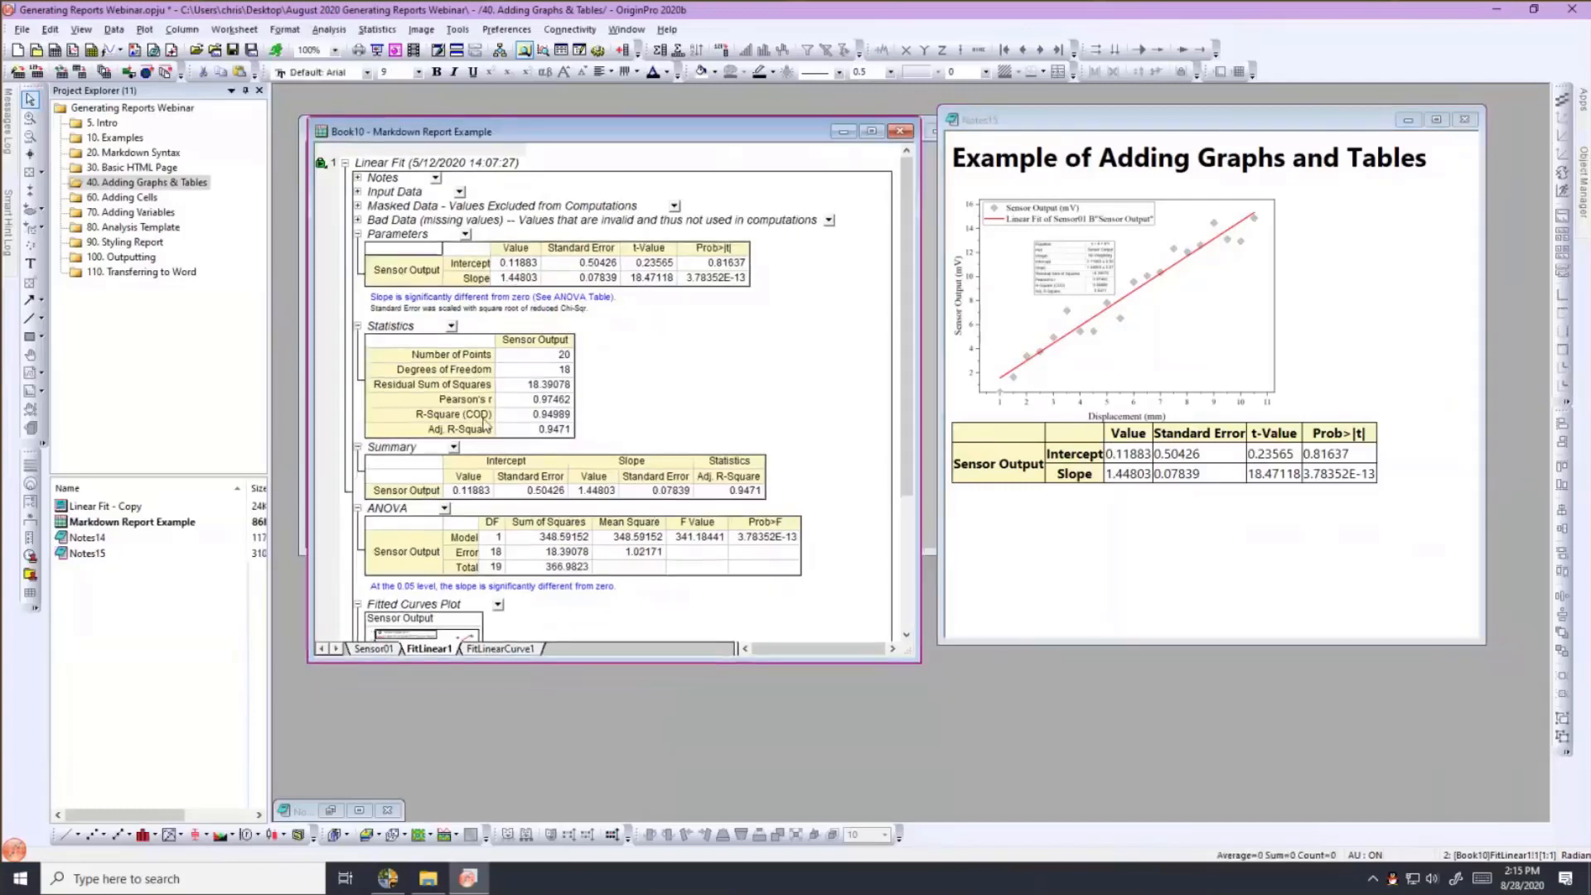
left_click(373, 648)
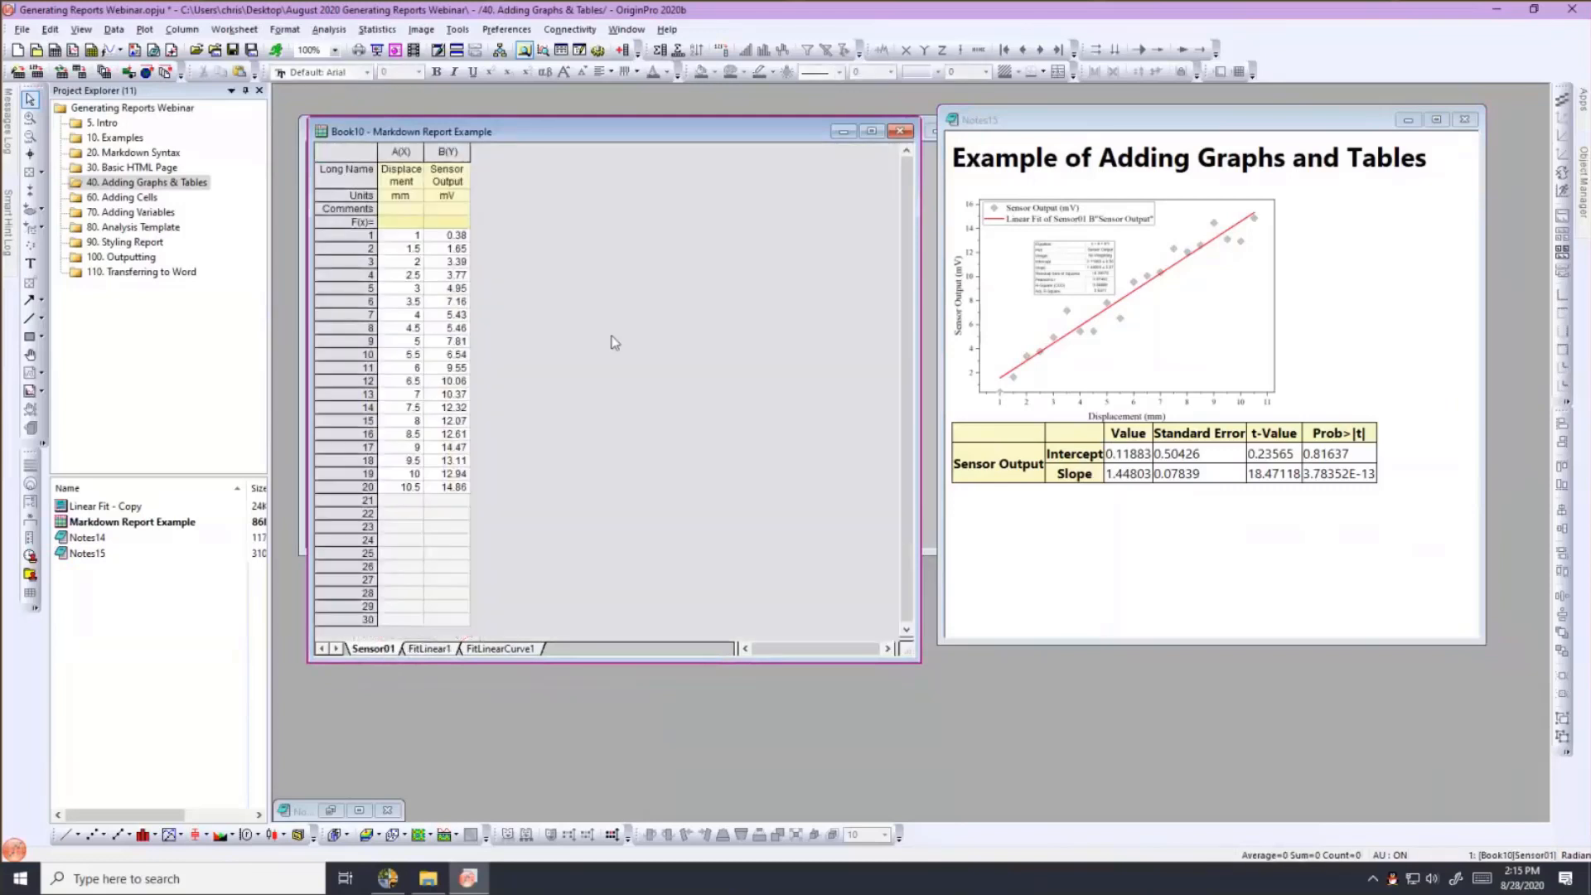
left_click_drag(1068, 639, 1062, 693)
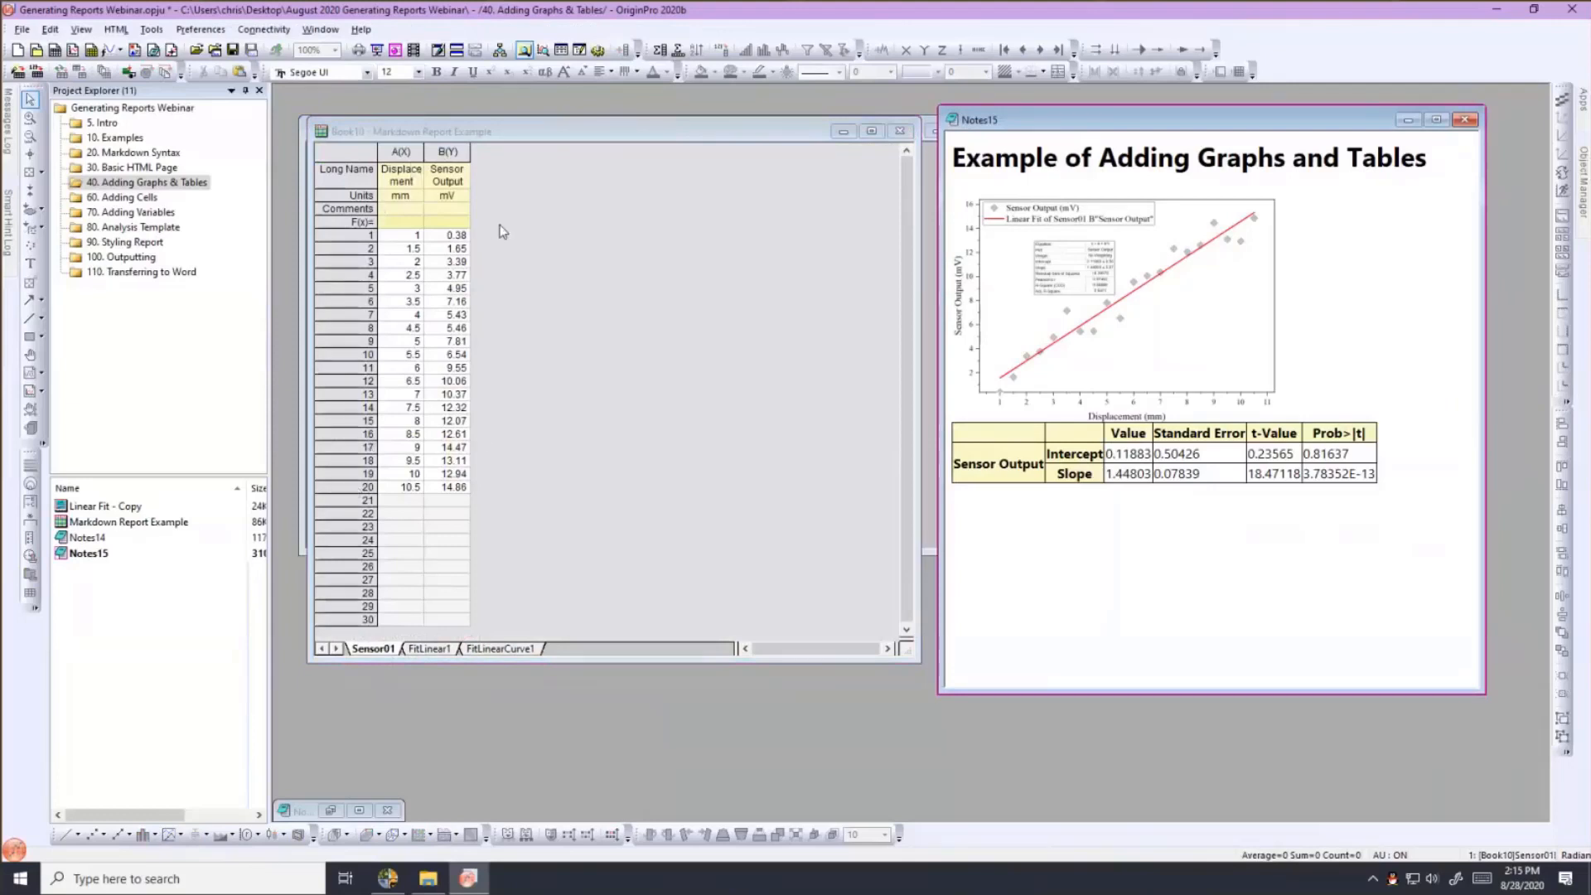
Copy the entire Sensor01 sheet of the workbook for use in the HTML note.
left_click(365, 652)
right_click(365, 652)
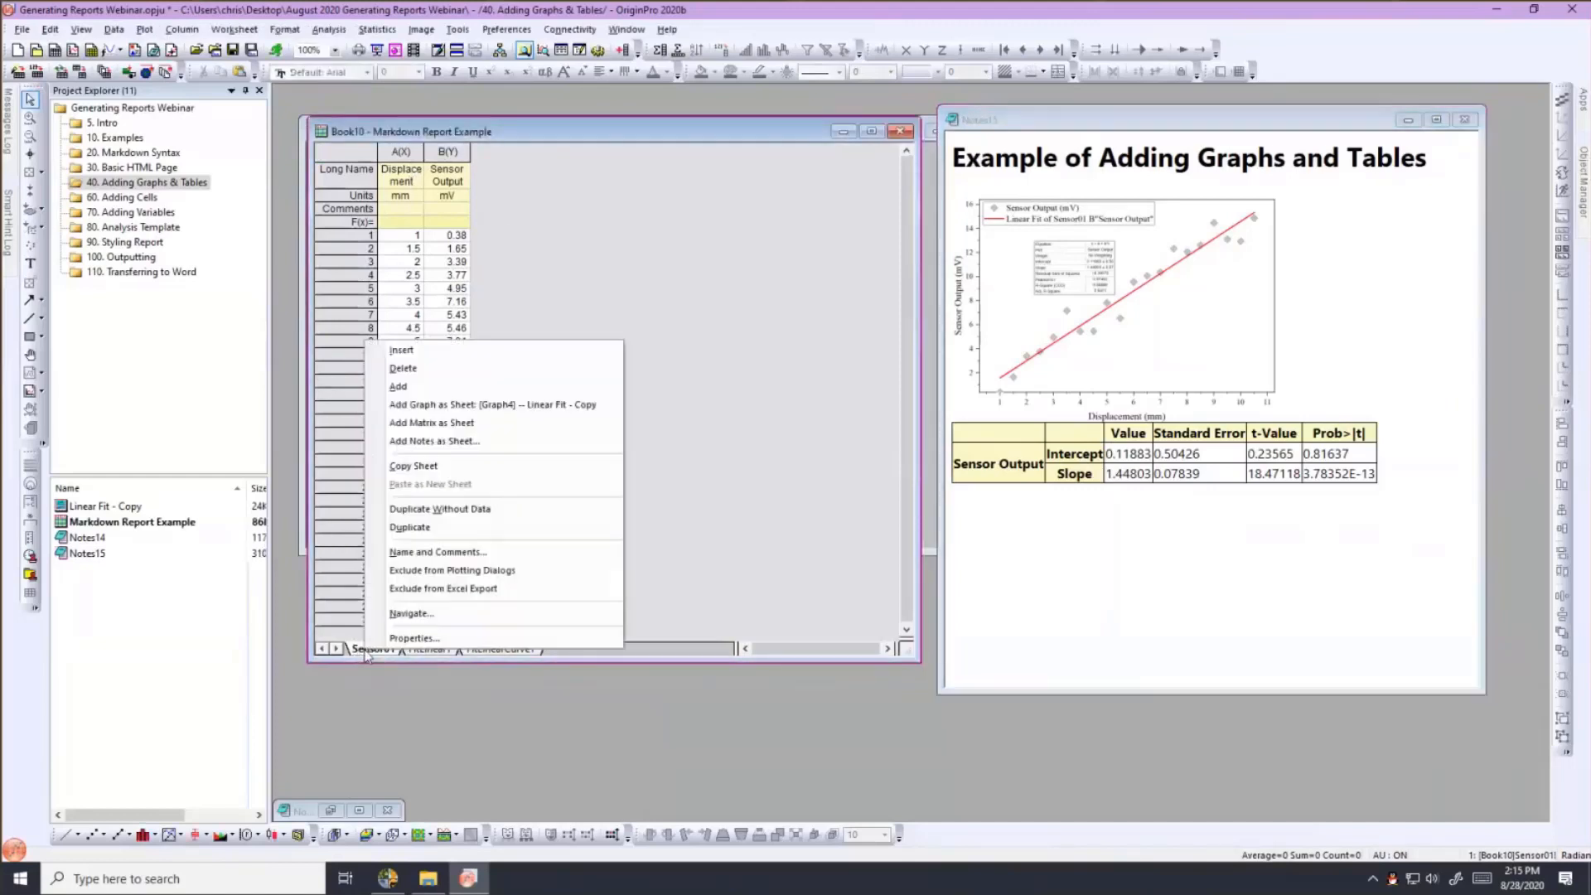
left_click(420, 467)
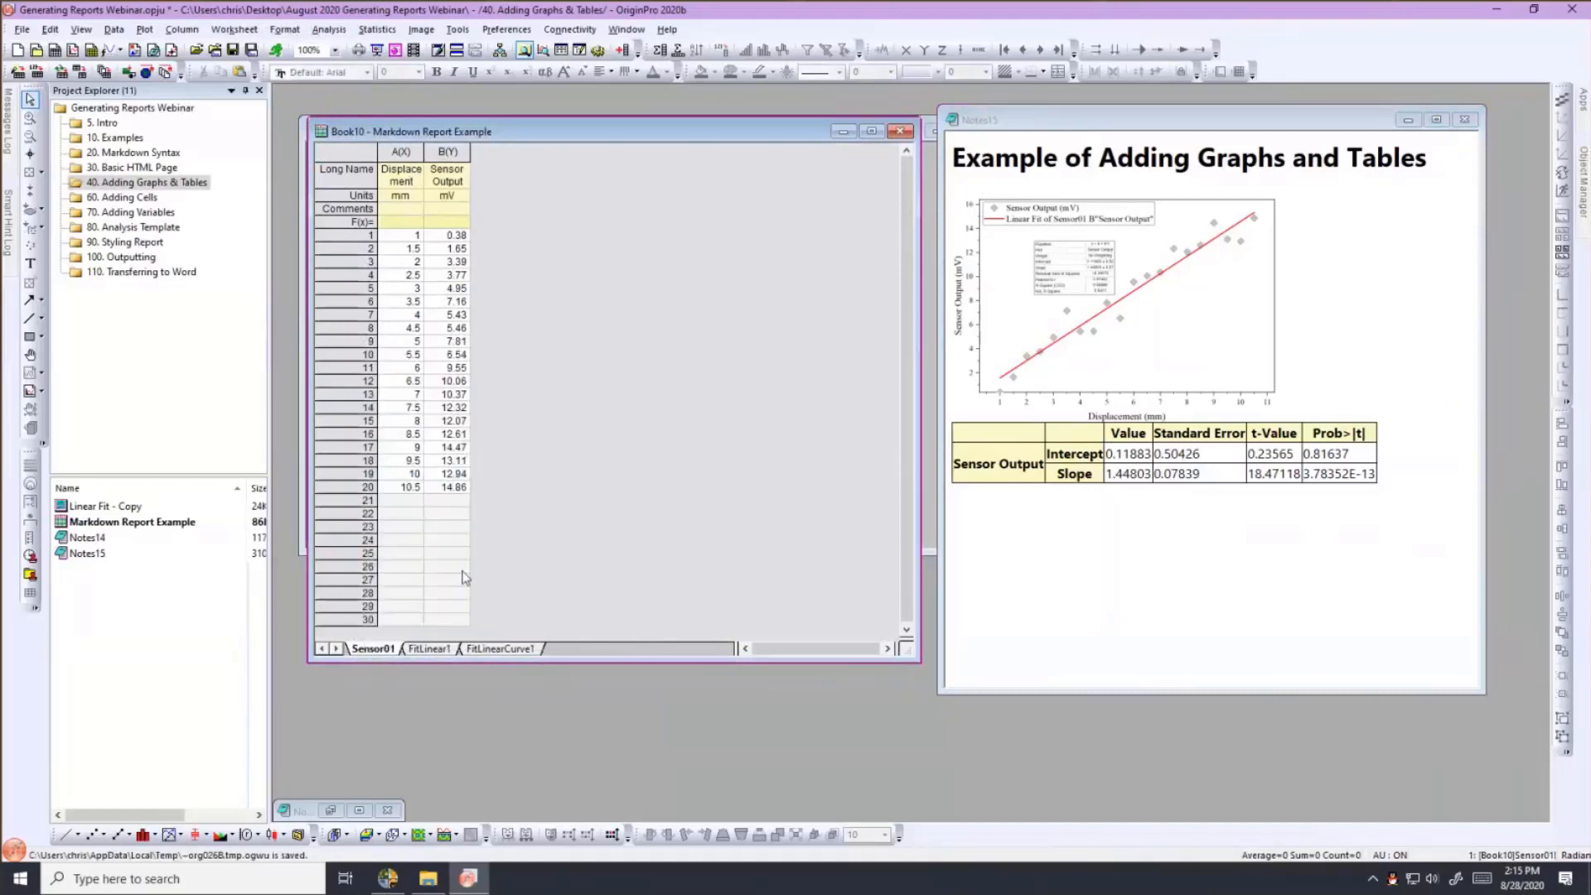
right_click(377, 652)
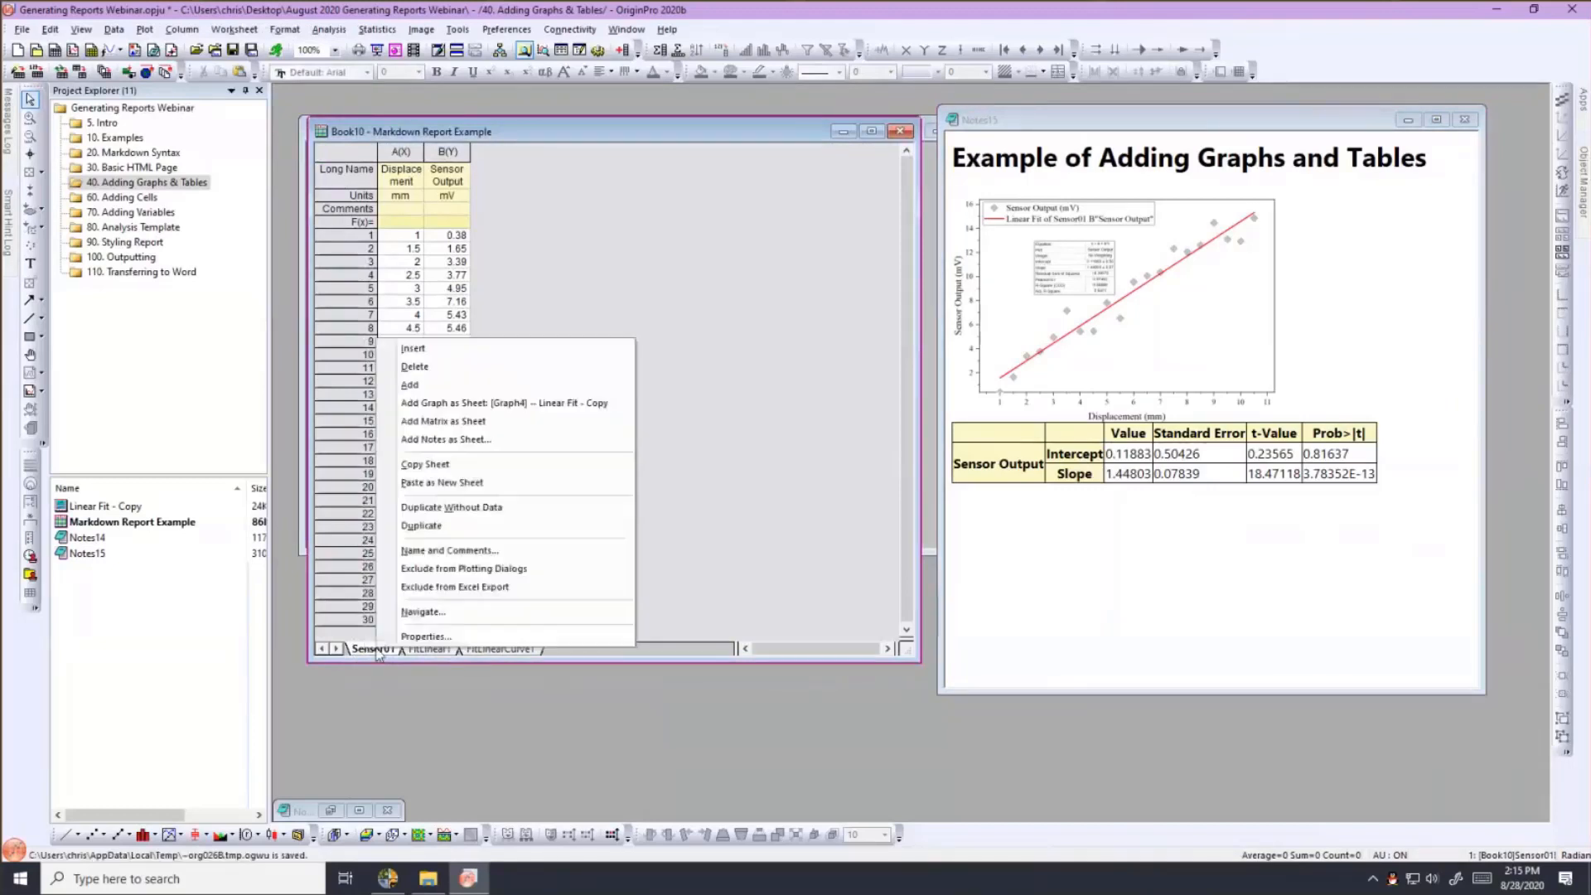
left_click(423, 464)
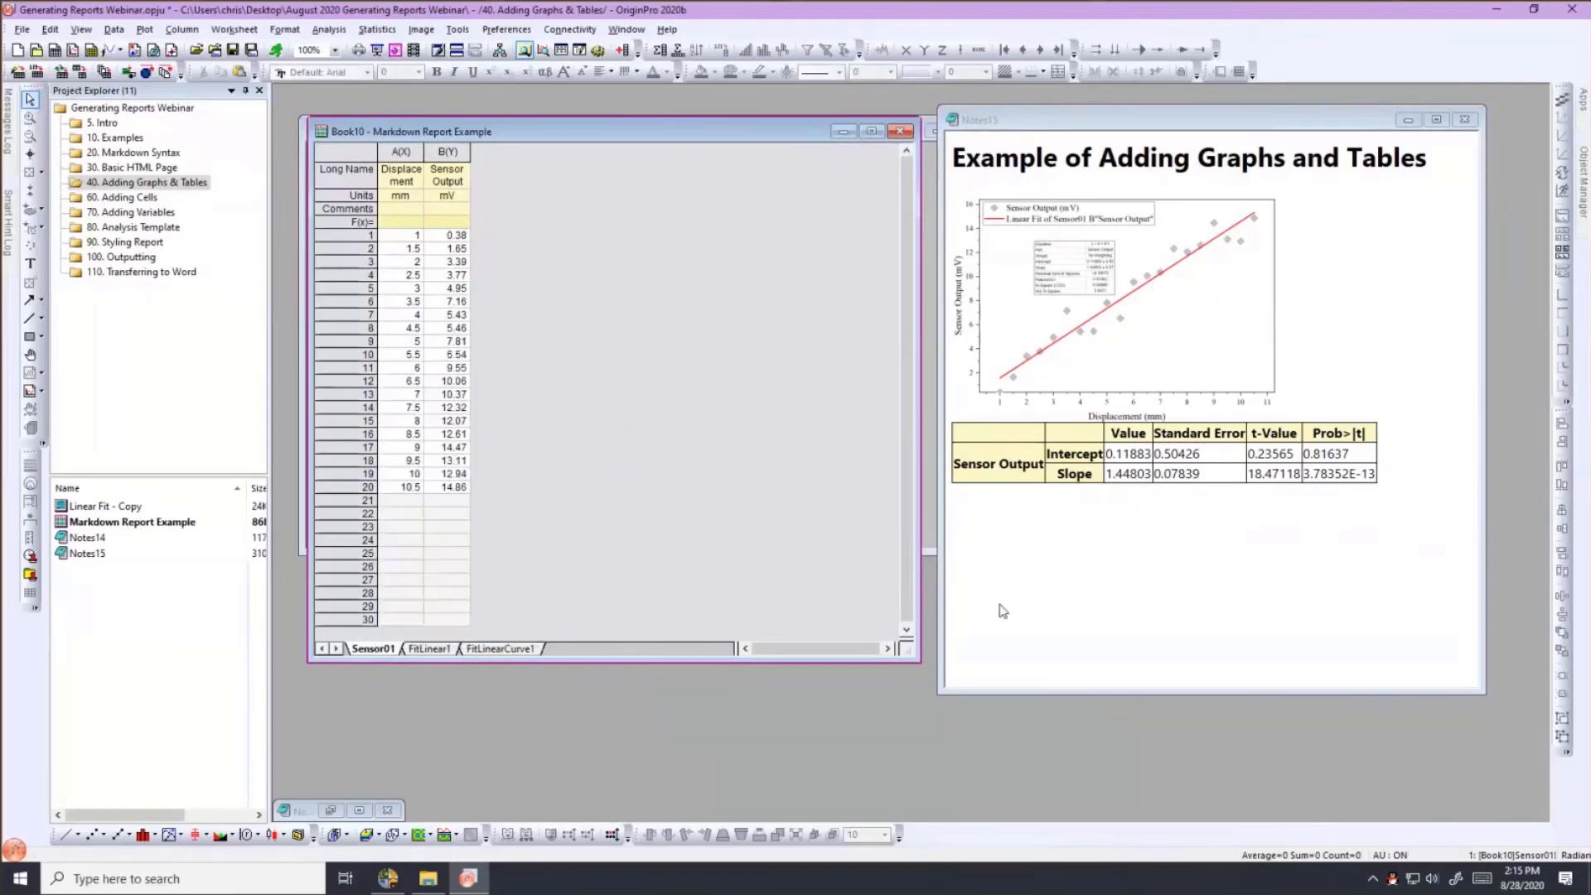
Paste the Sensor01 sheet as a link below the Parameters table link in Notes15's source and render the note.
left_click(1018, 543)
key("ctrl+m")
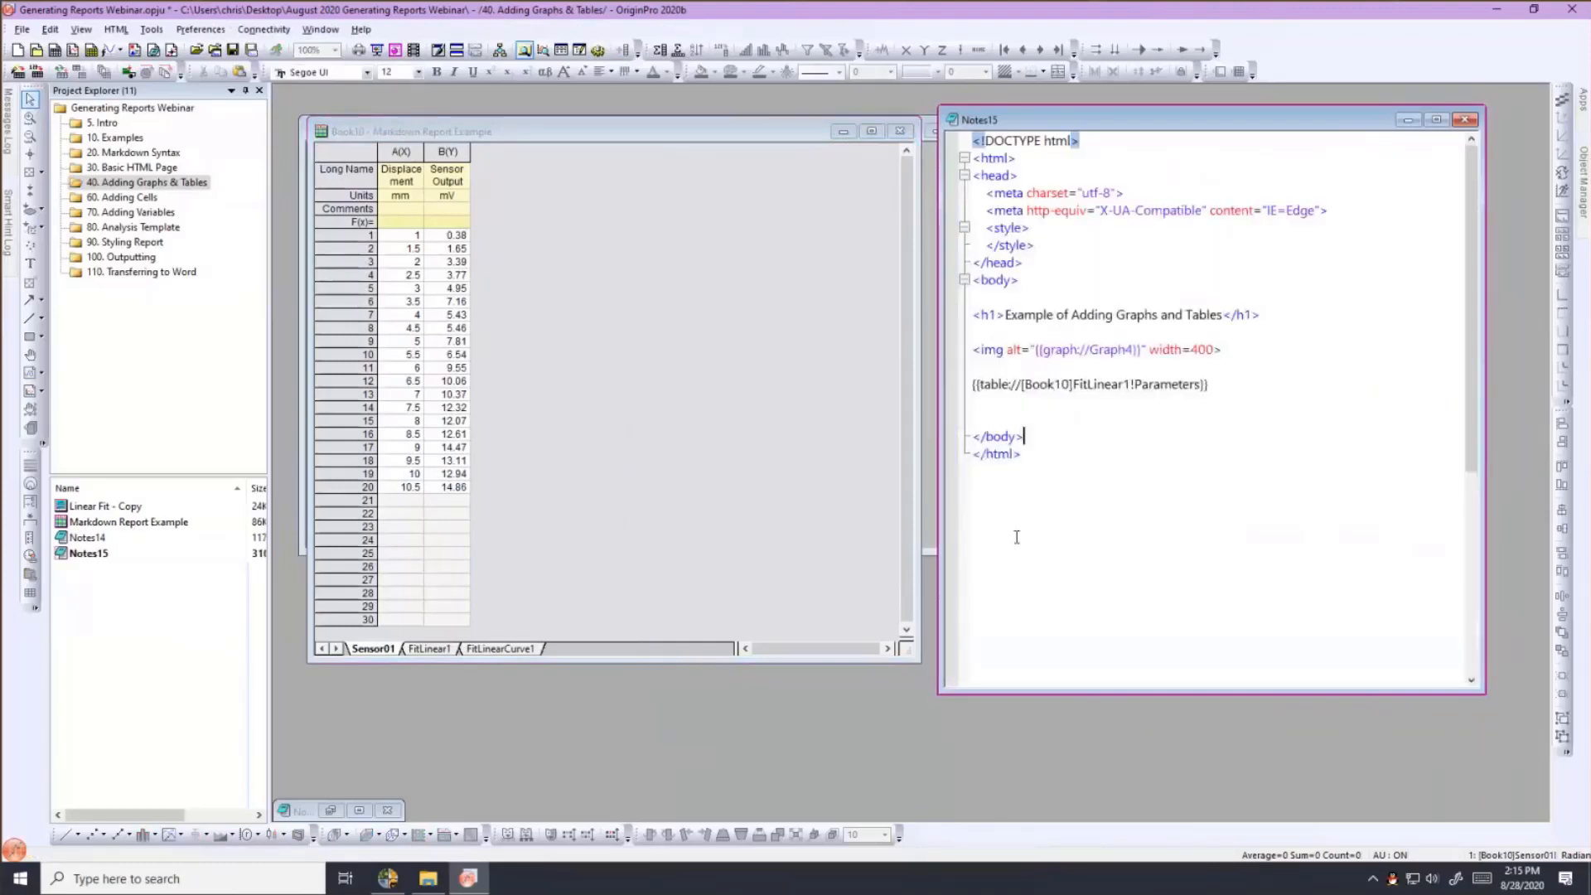
left_click(986, 419)
right_click(986, 420)
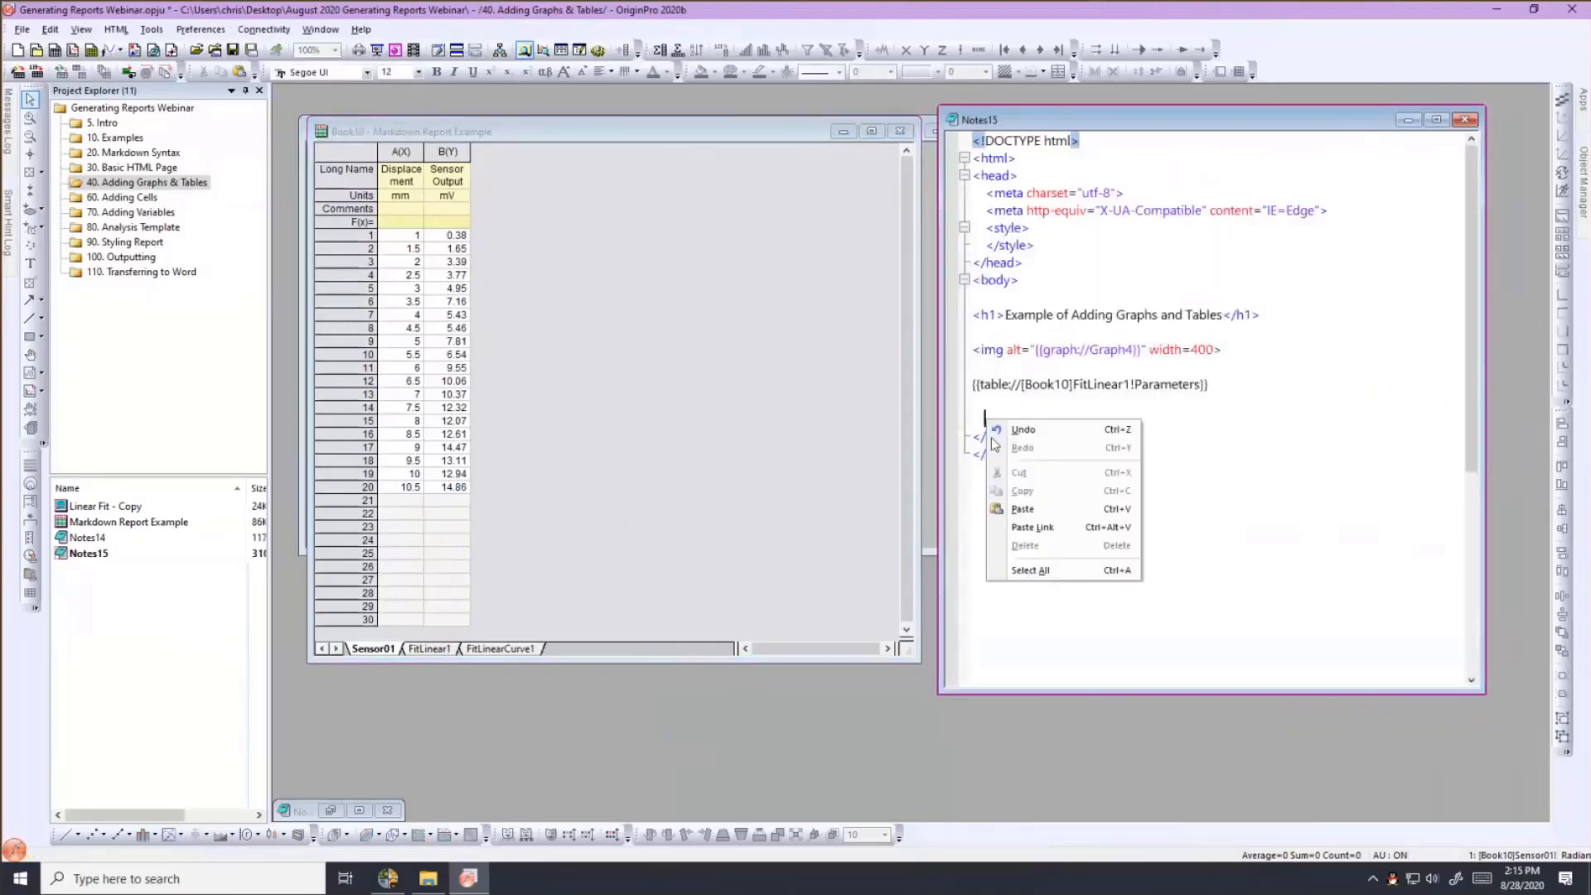
left_click(1032, 527)
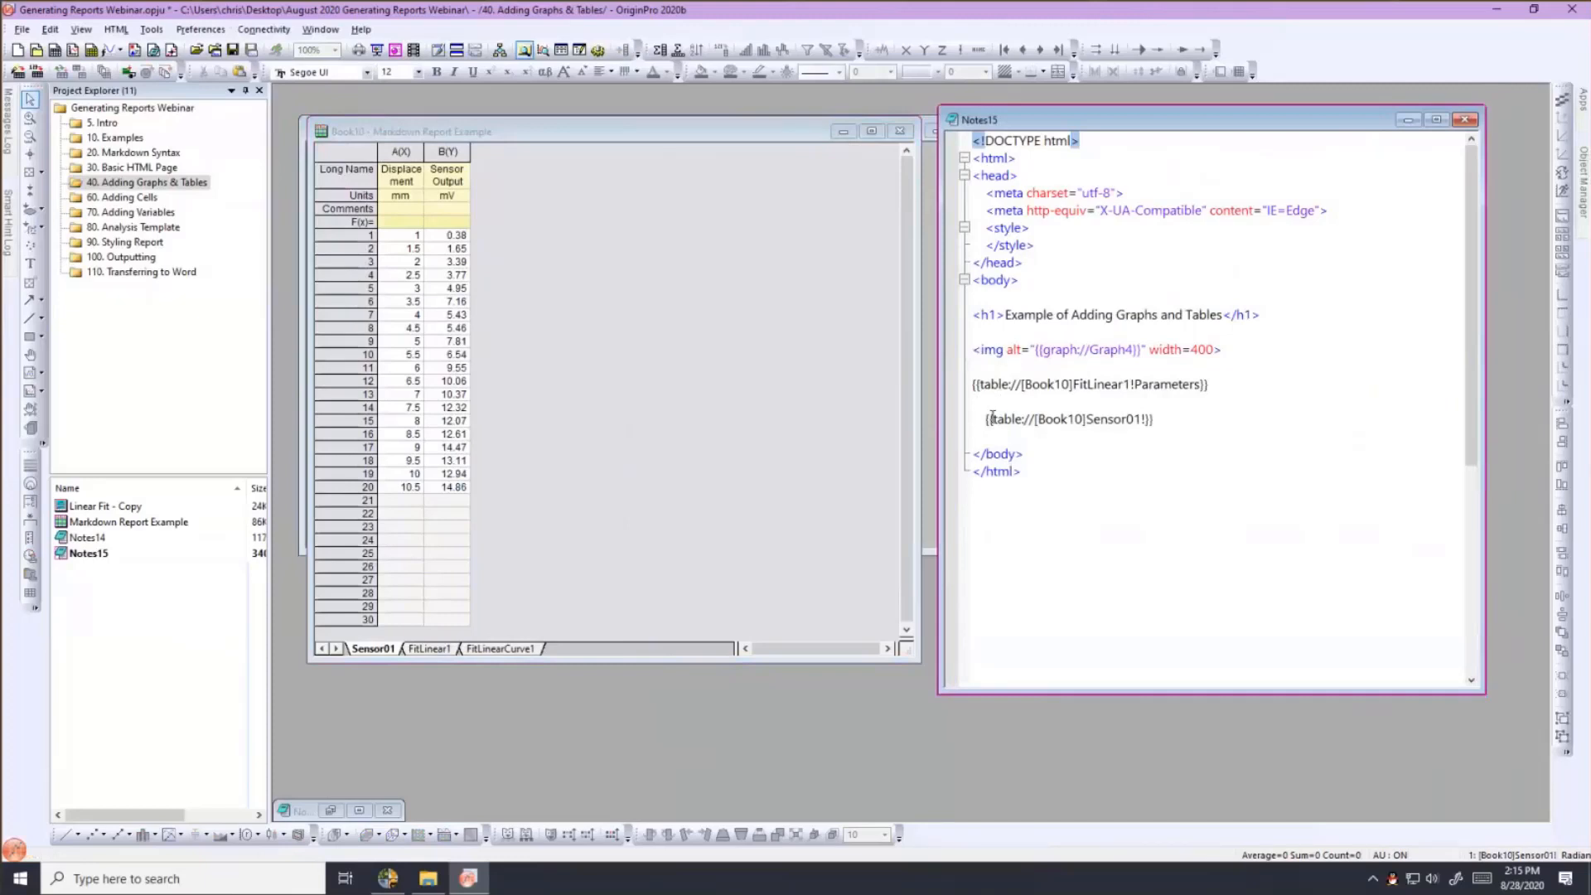
key("ctrl+m")
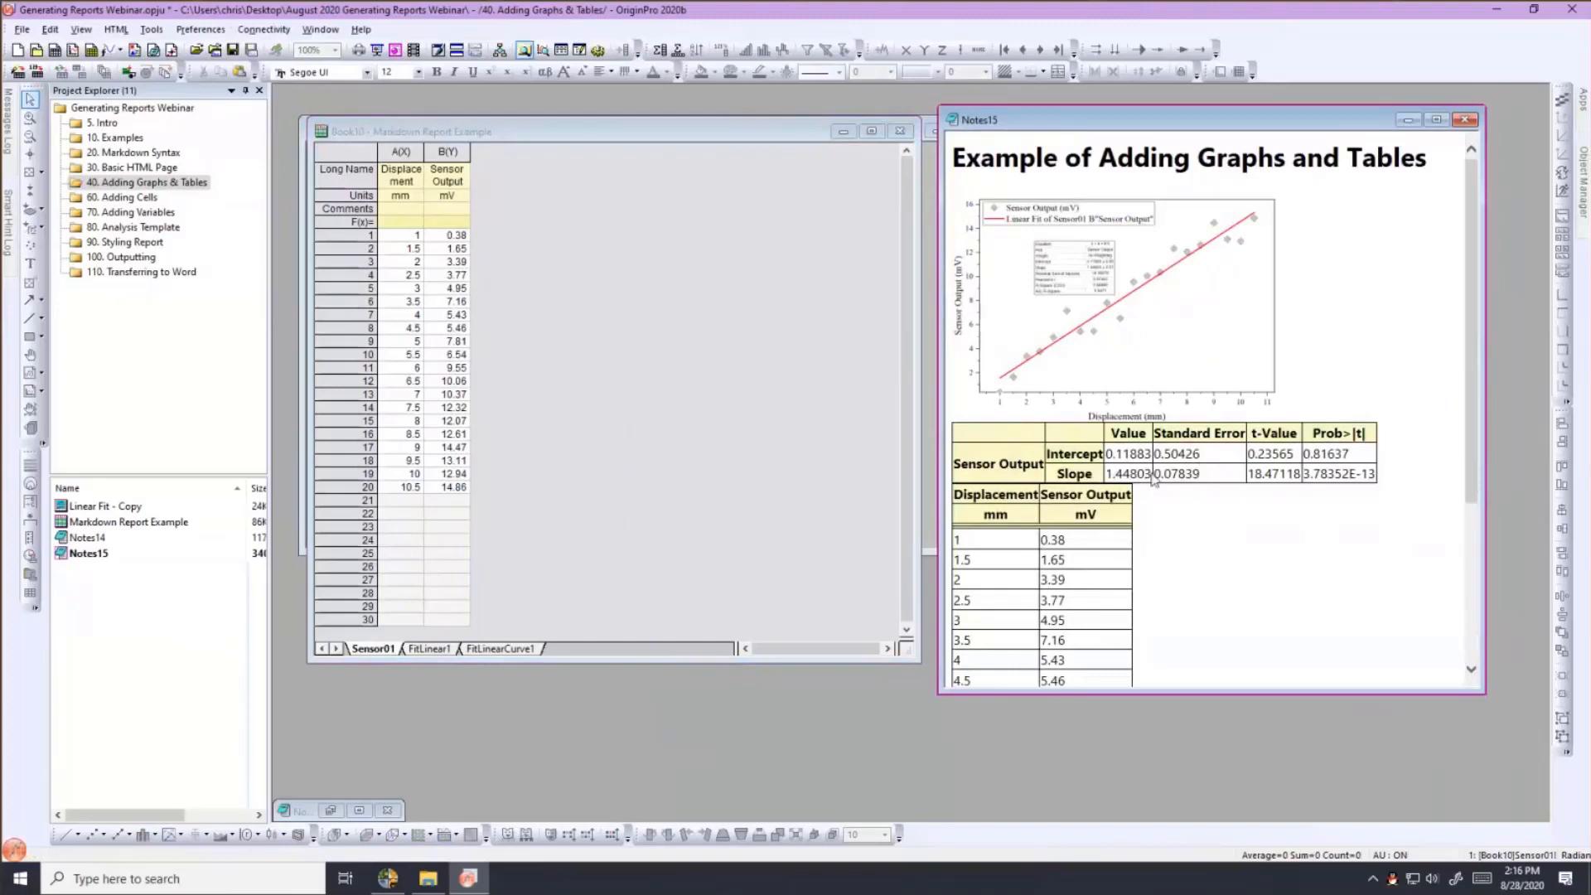
Review the linked sensor data table in the rendered note and return the workbook to the FitLinear1 sheet.
scroll(1143, 511, "down", 2)
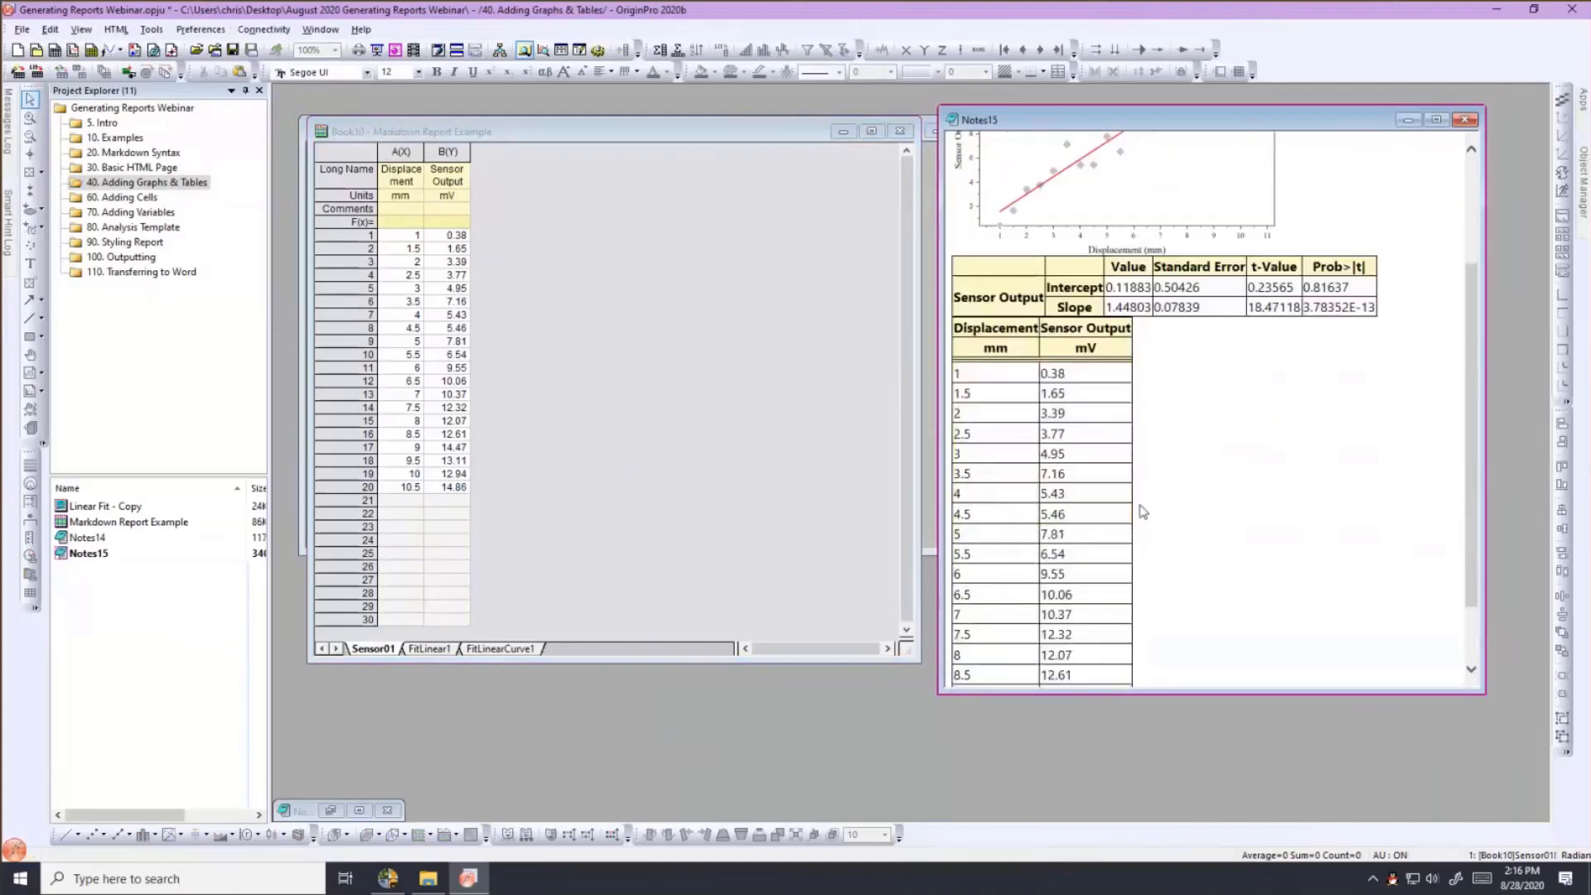
scroll(1143, 511, "down", 1)
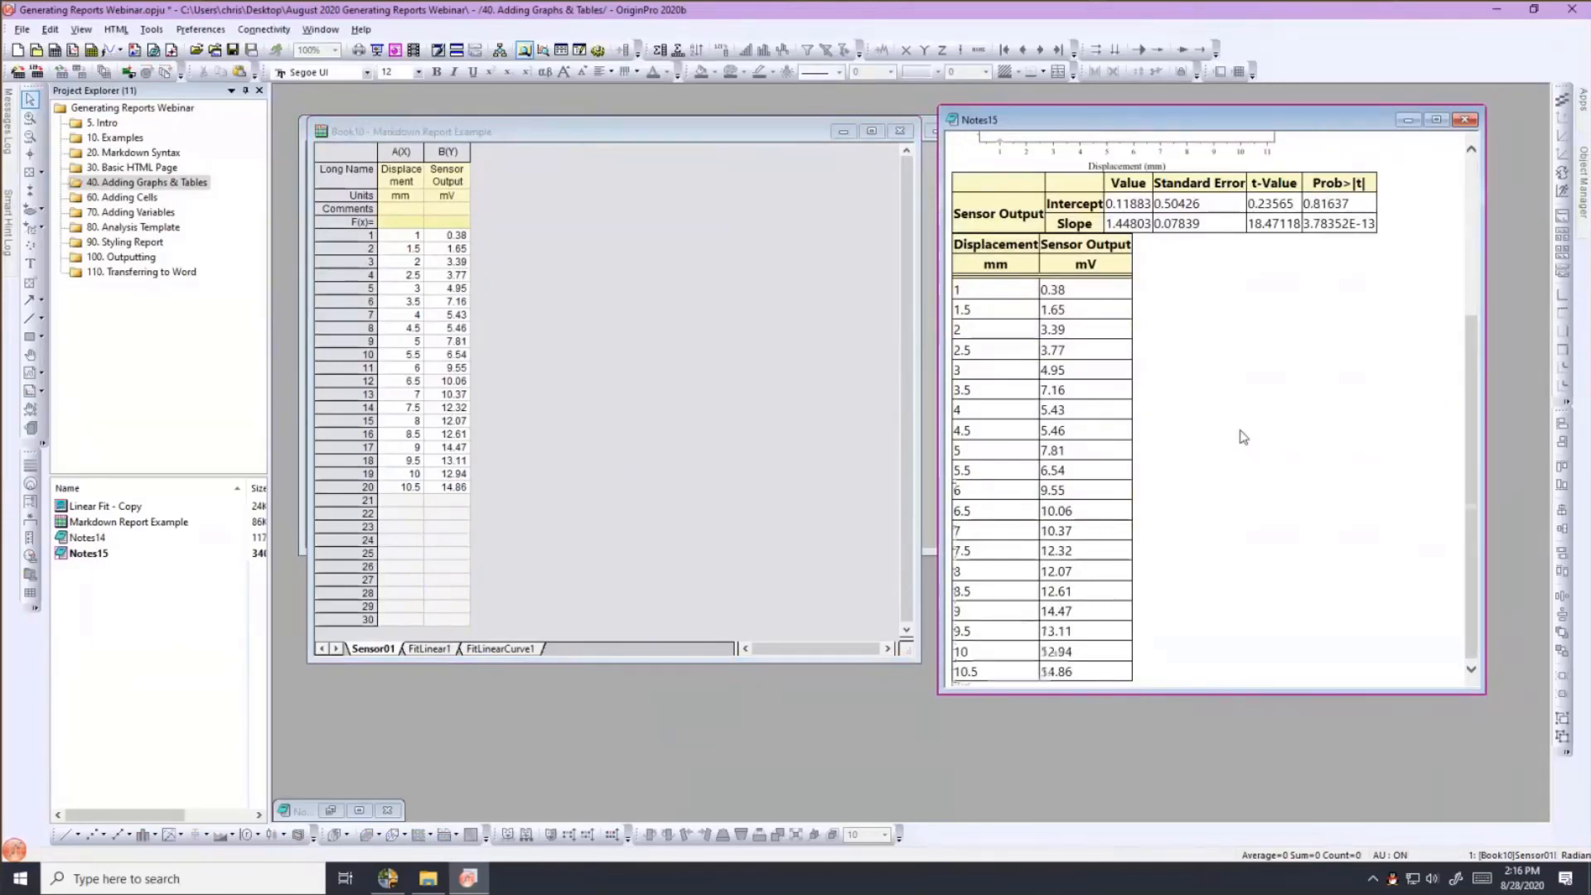
scroll(1242, 436, "up", 3)
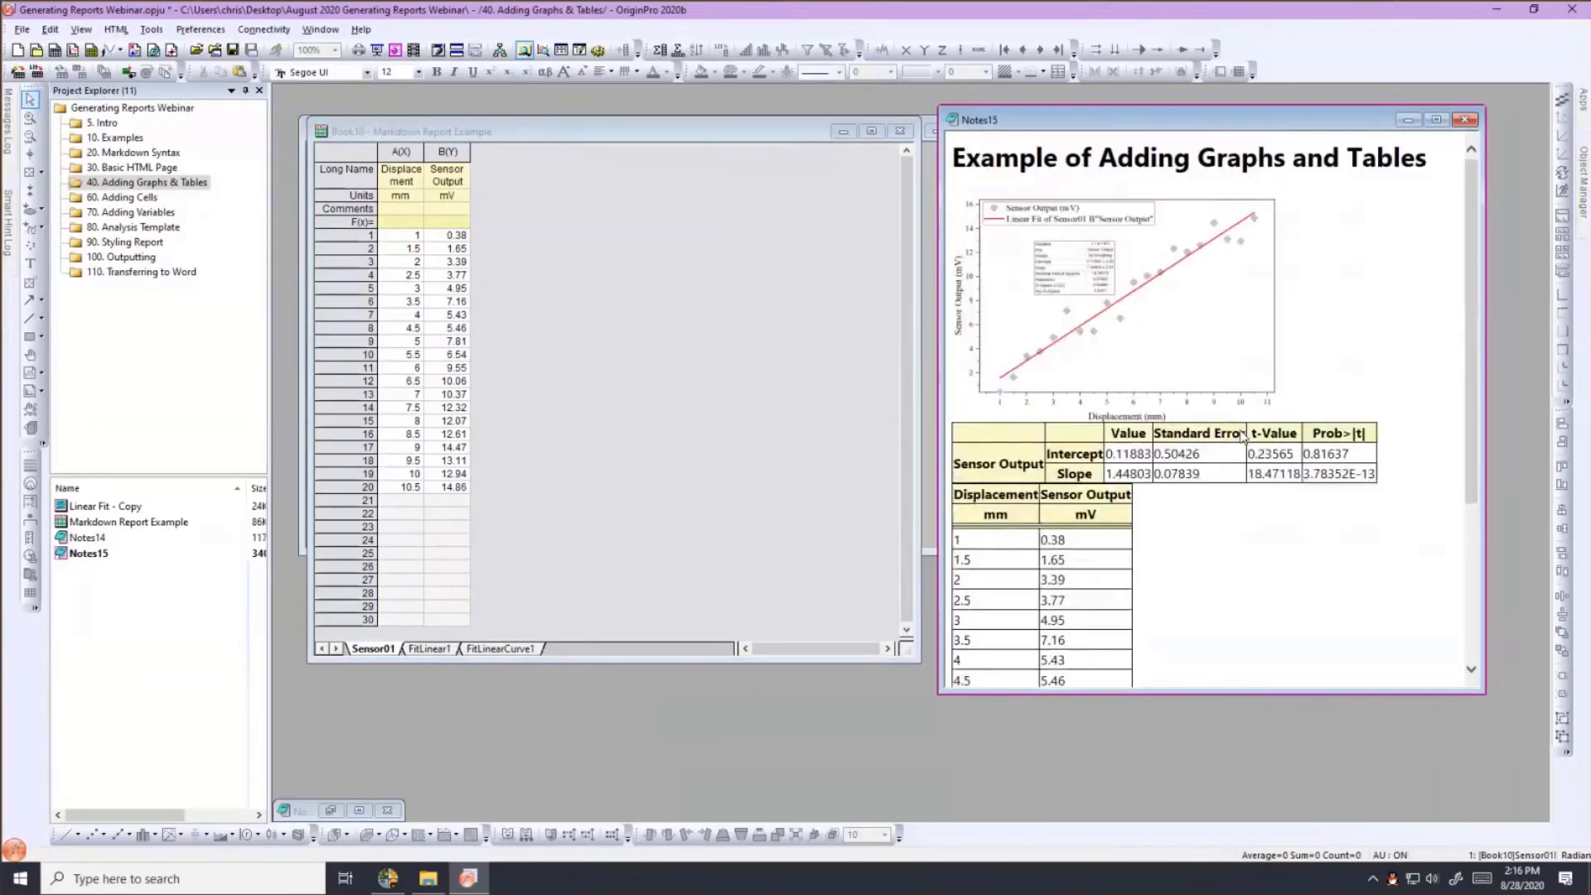
left_click(430, 650)
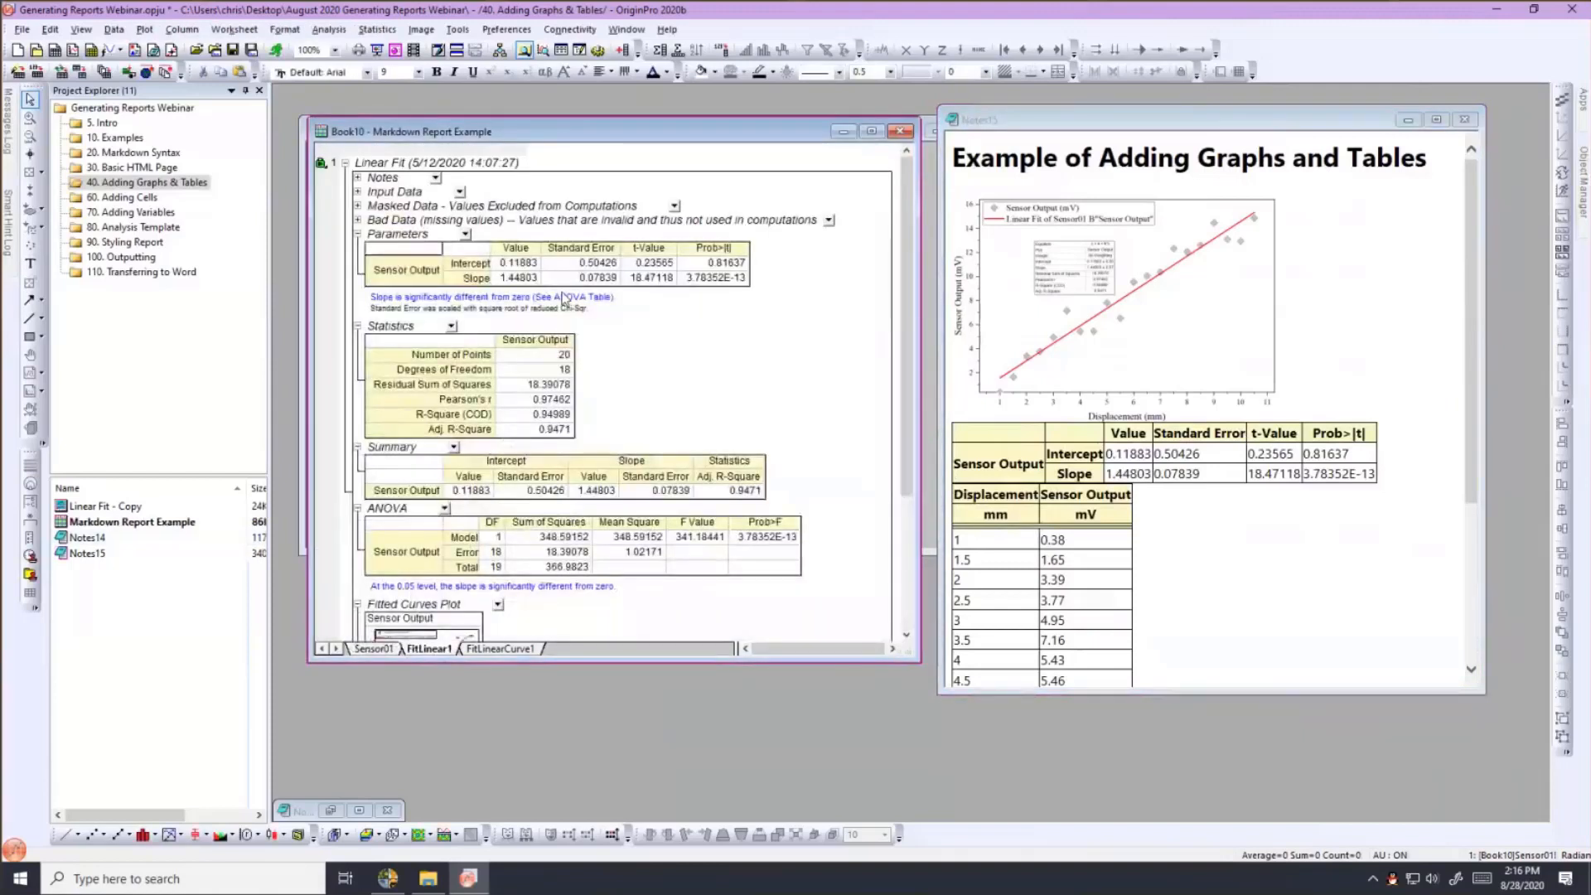
Open the 60. Adding Cells folder, make its workbook taller, and arrange Notes16 and Notes17 beside it with Notes17 in front.
left_click(124, 199)
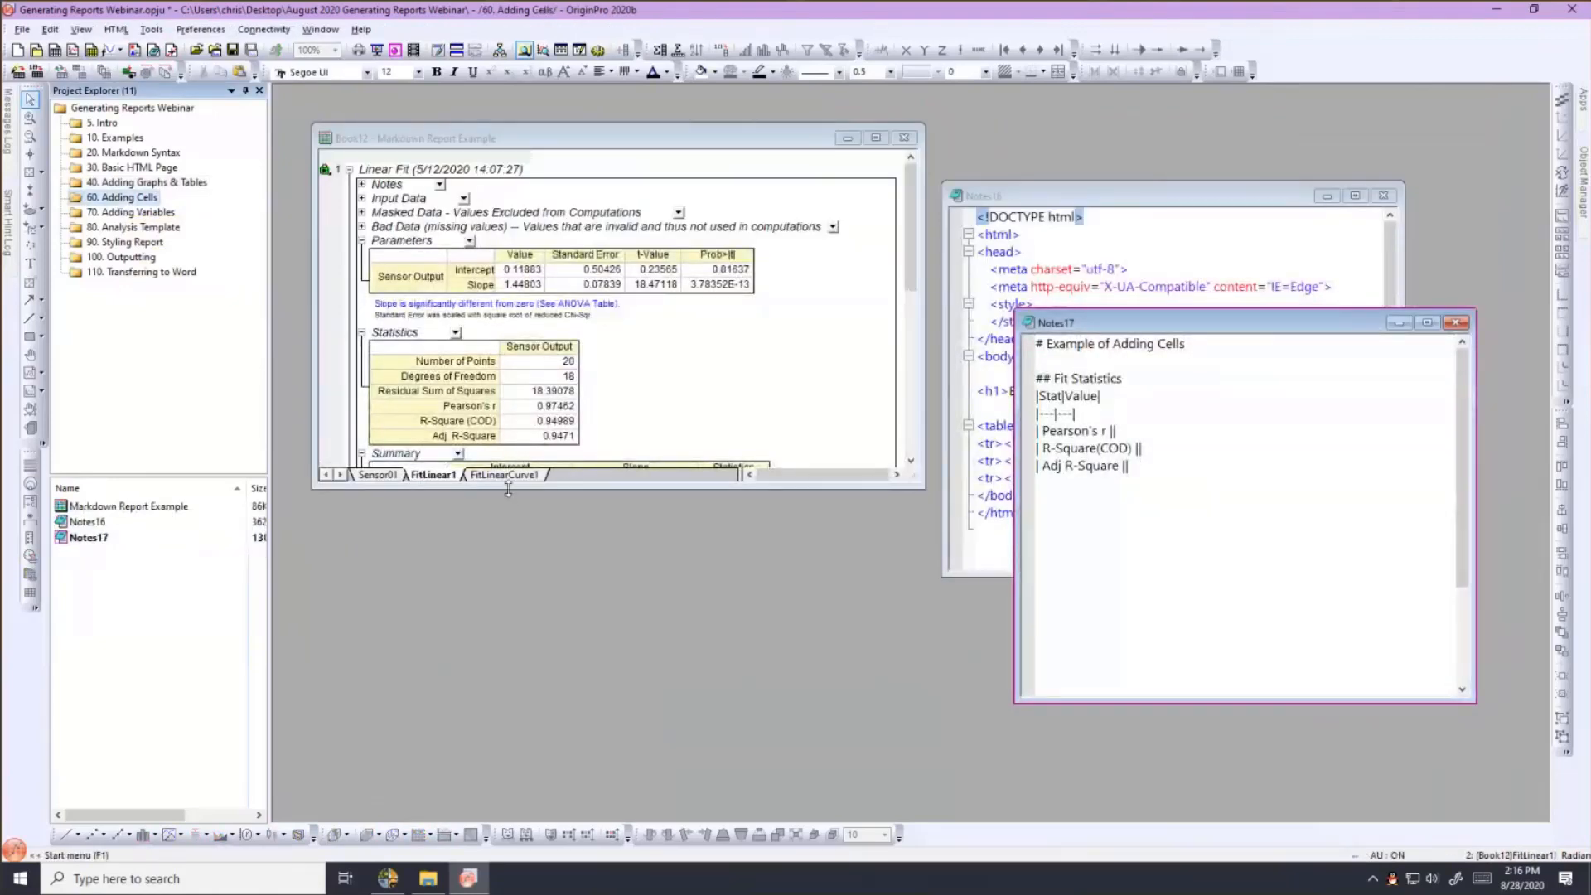
left_click_drag(508, 487, 484, 616)
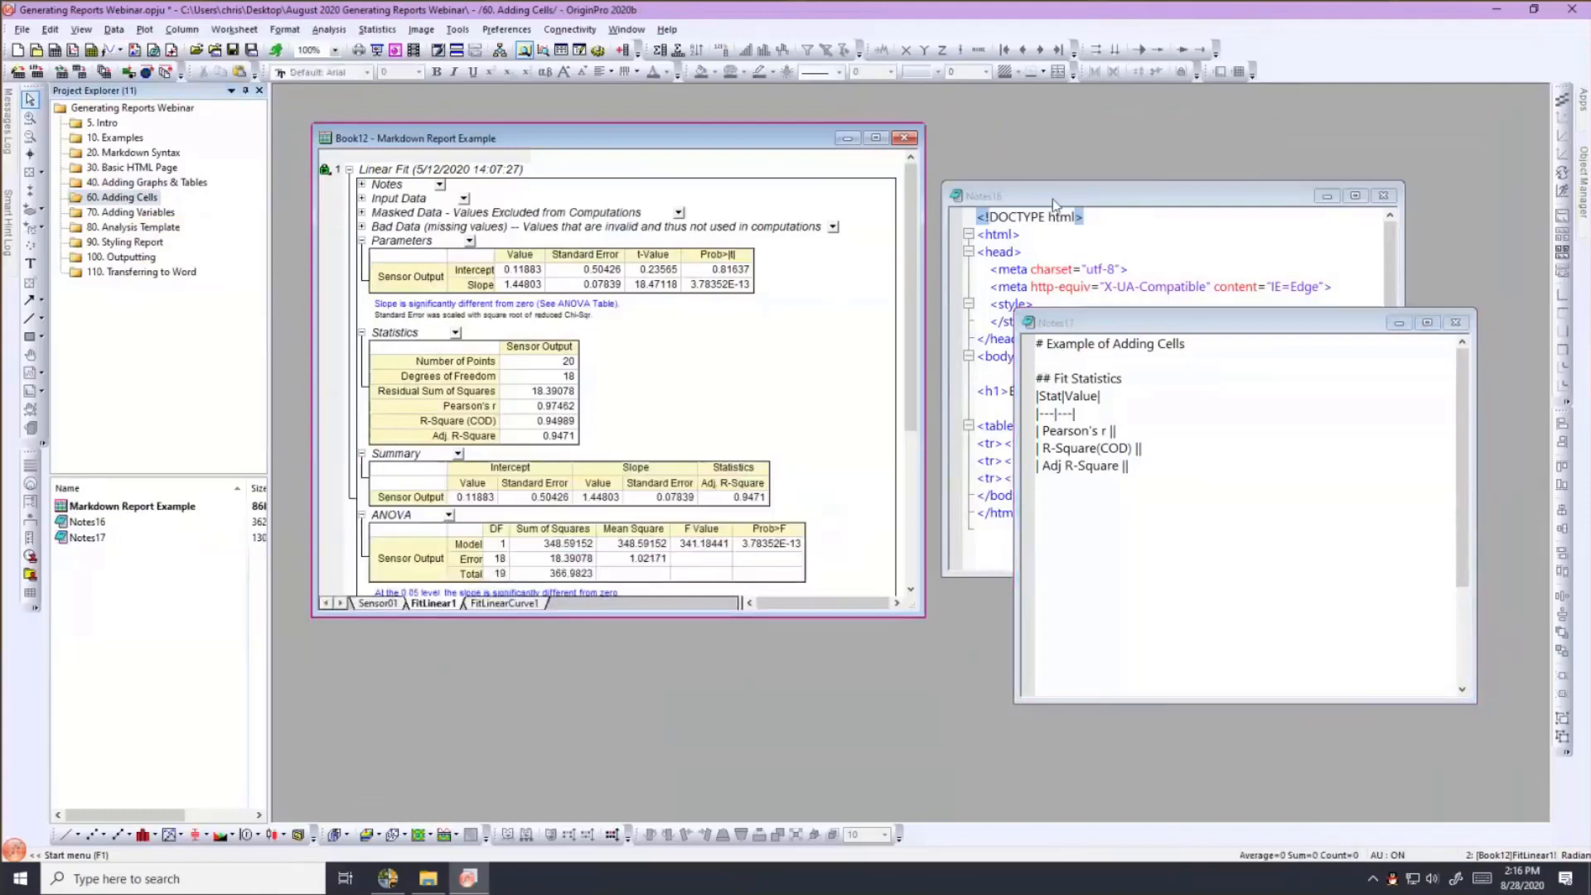
left_click_drag(1053, 199, 1063, 174)
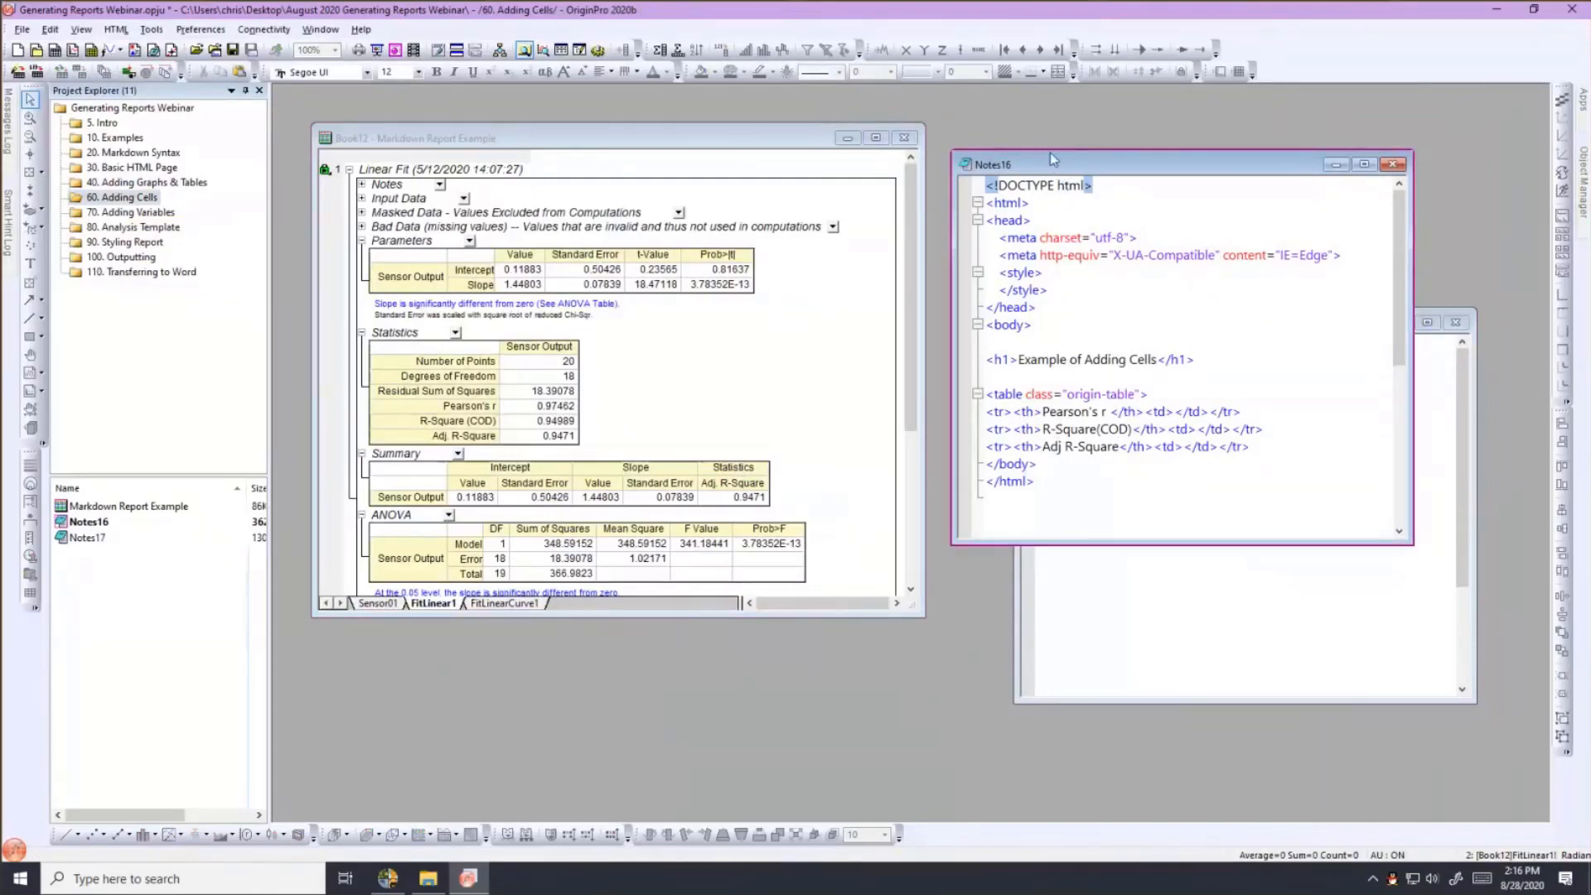
left_click_drag(1045, 141, 1040, 117)
left_click(1448, 446)
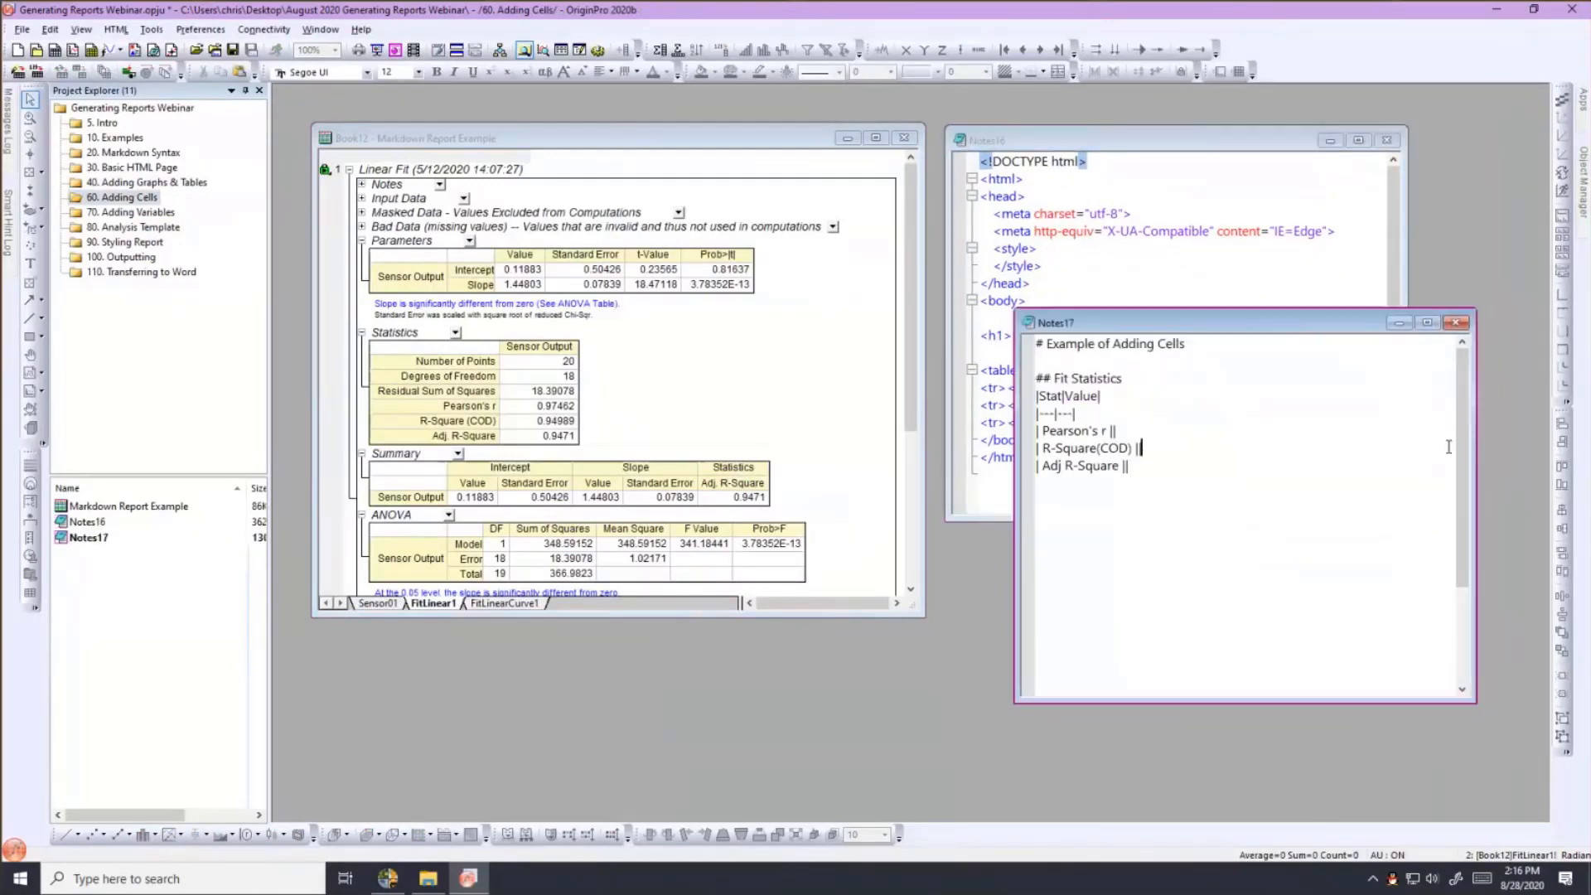
left_click_drag(1243, 323, 1214, 206)
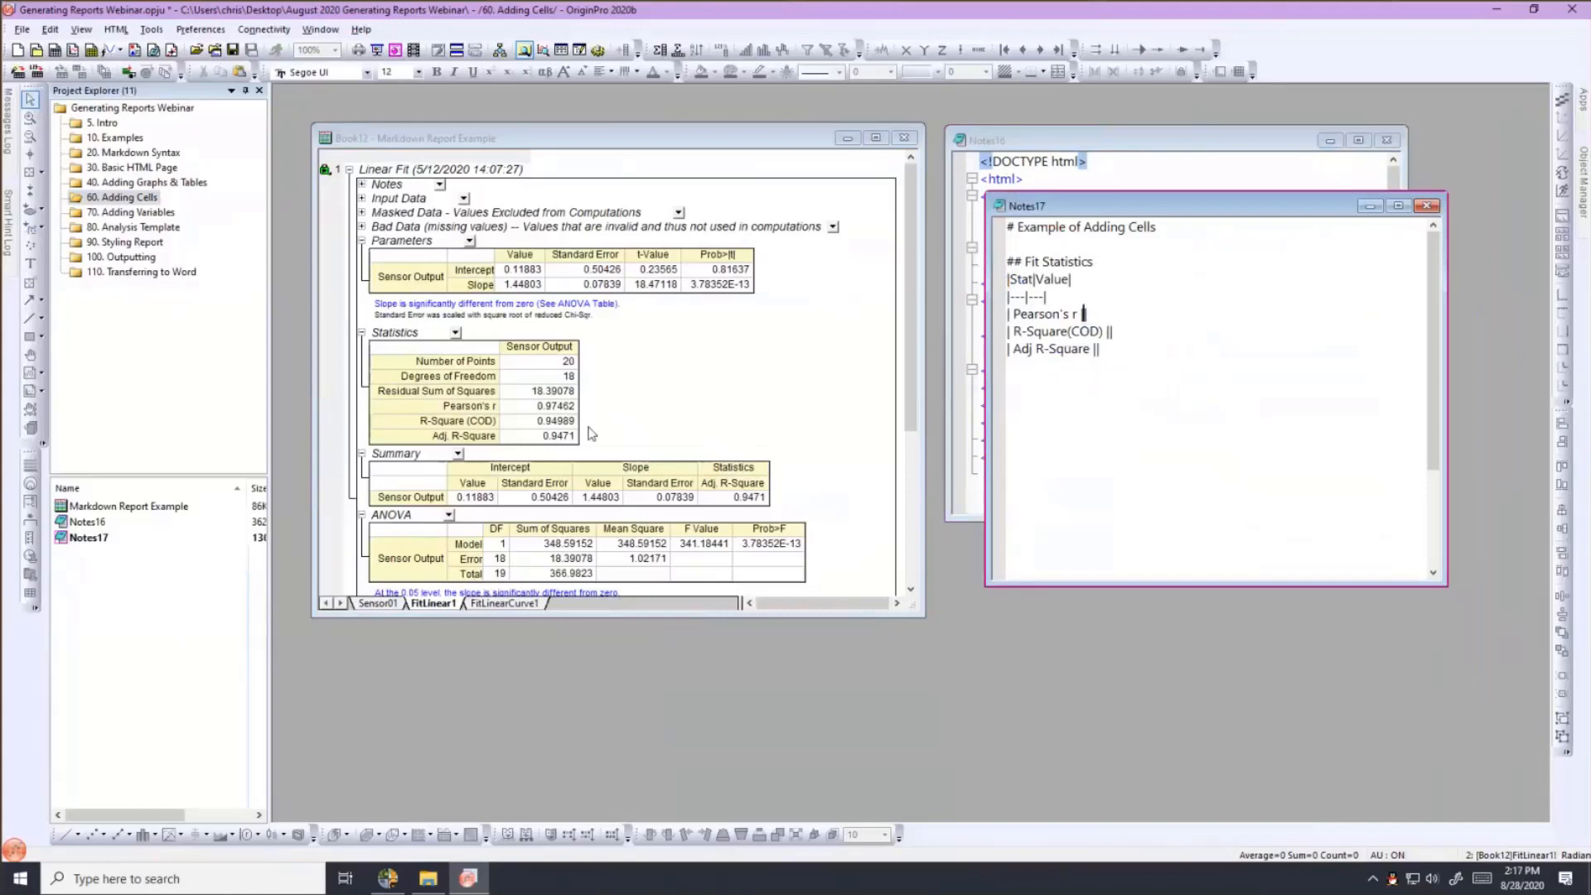
Copy the Pearson's r value from the Statistics table and paste it as a link in the Pearson's r row of Notes17, without a line break.
left_click(531, 408)
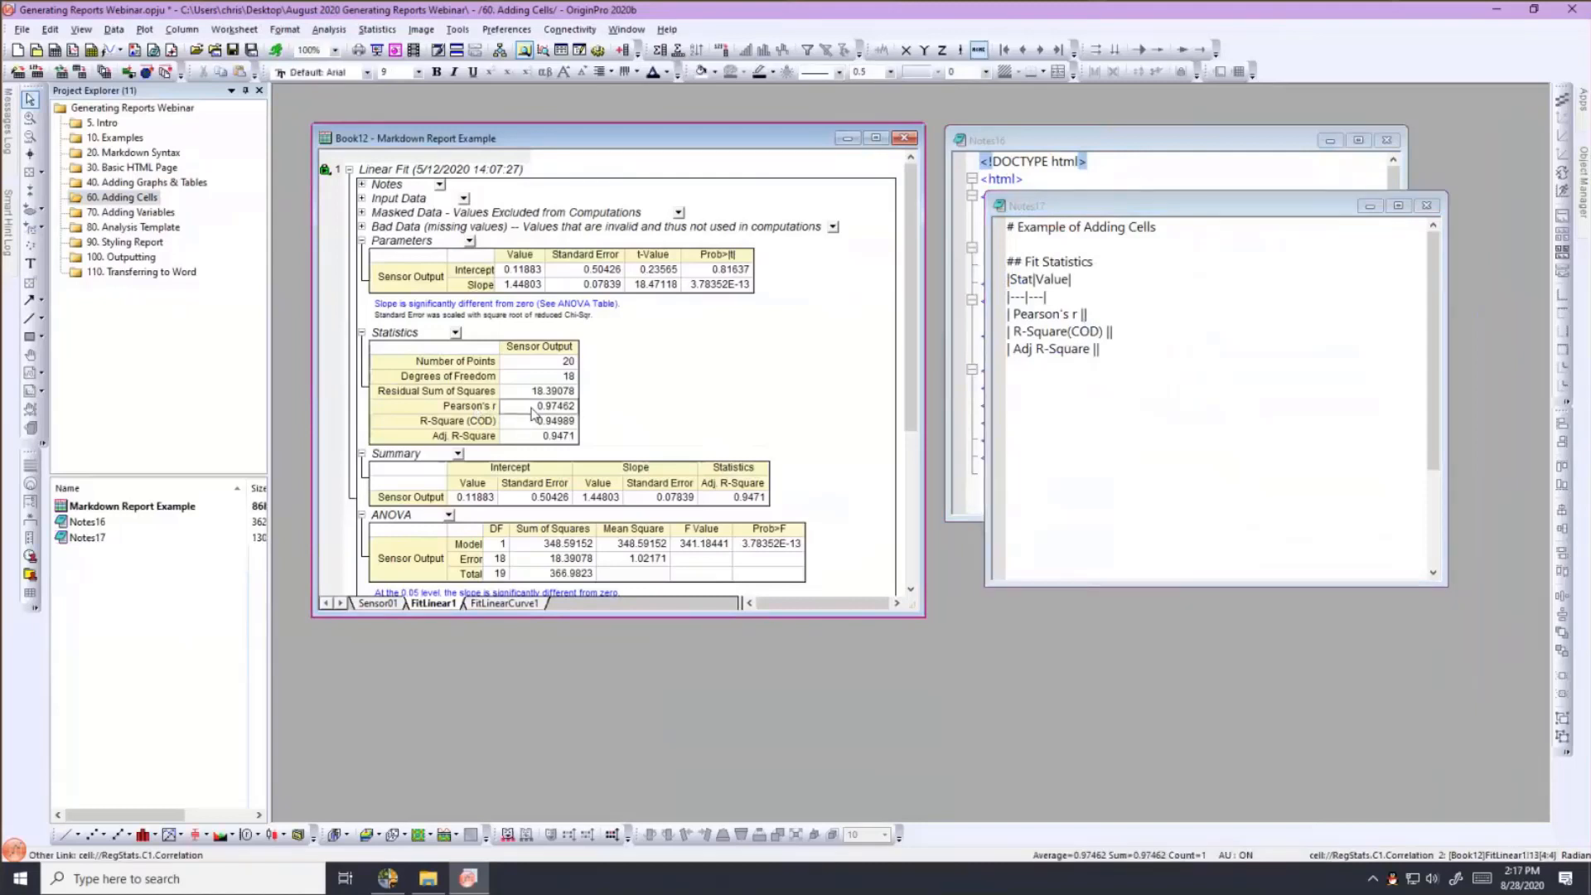
right_click(532, 413)
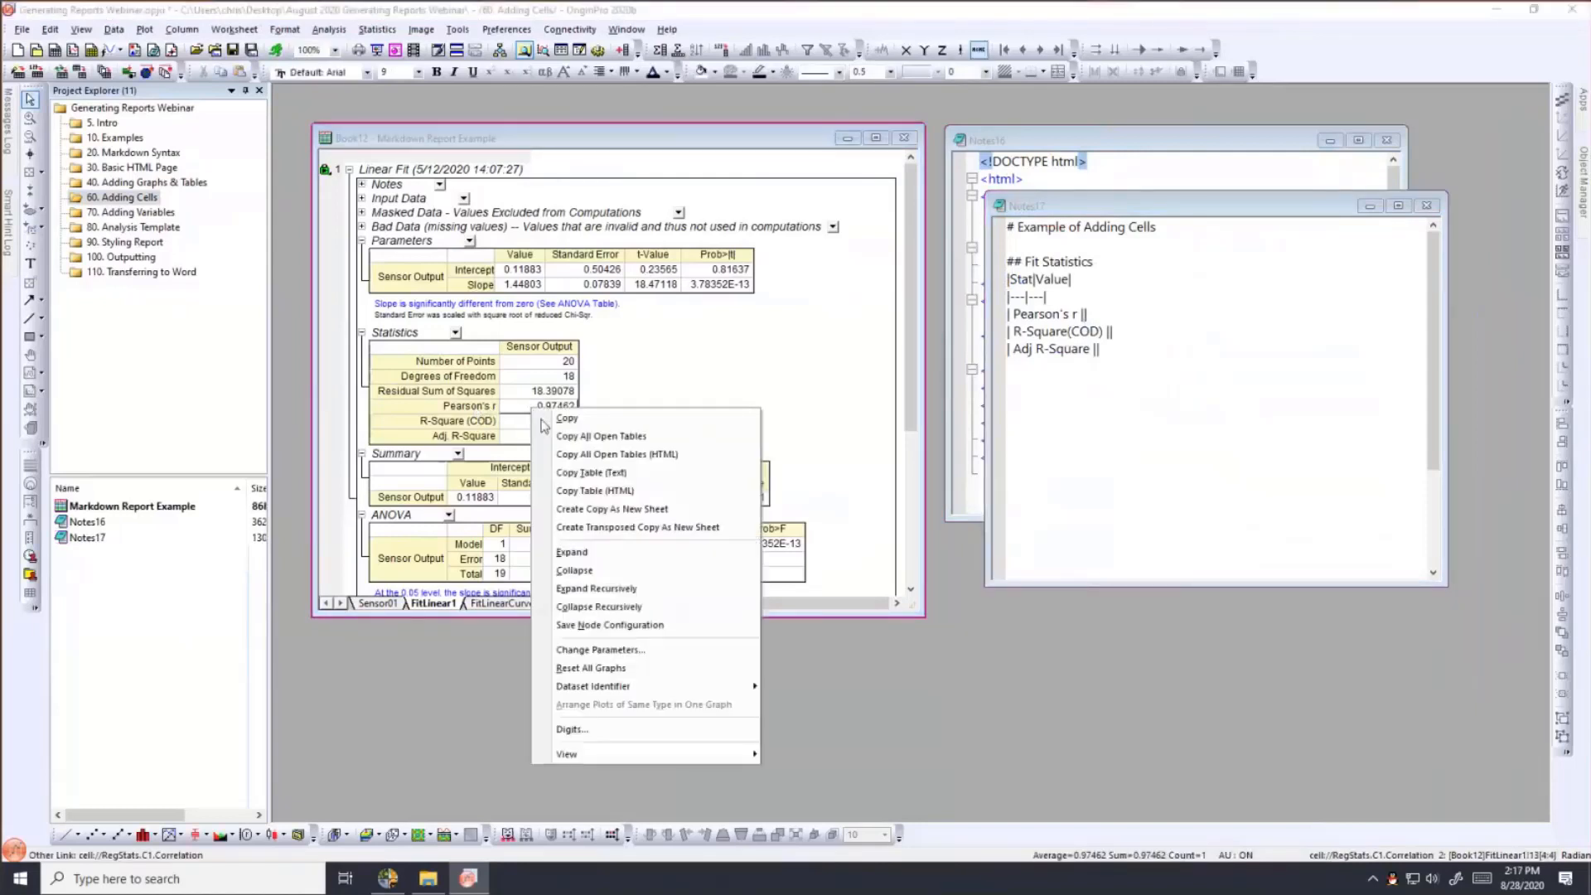
left_click(543, 418)
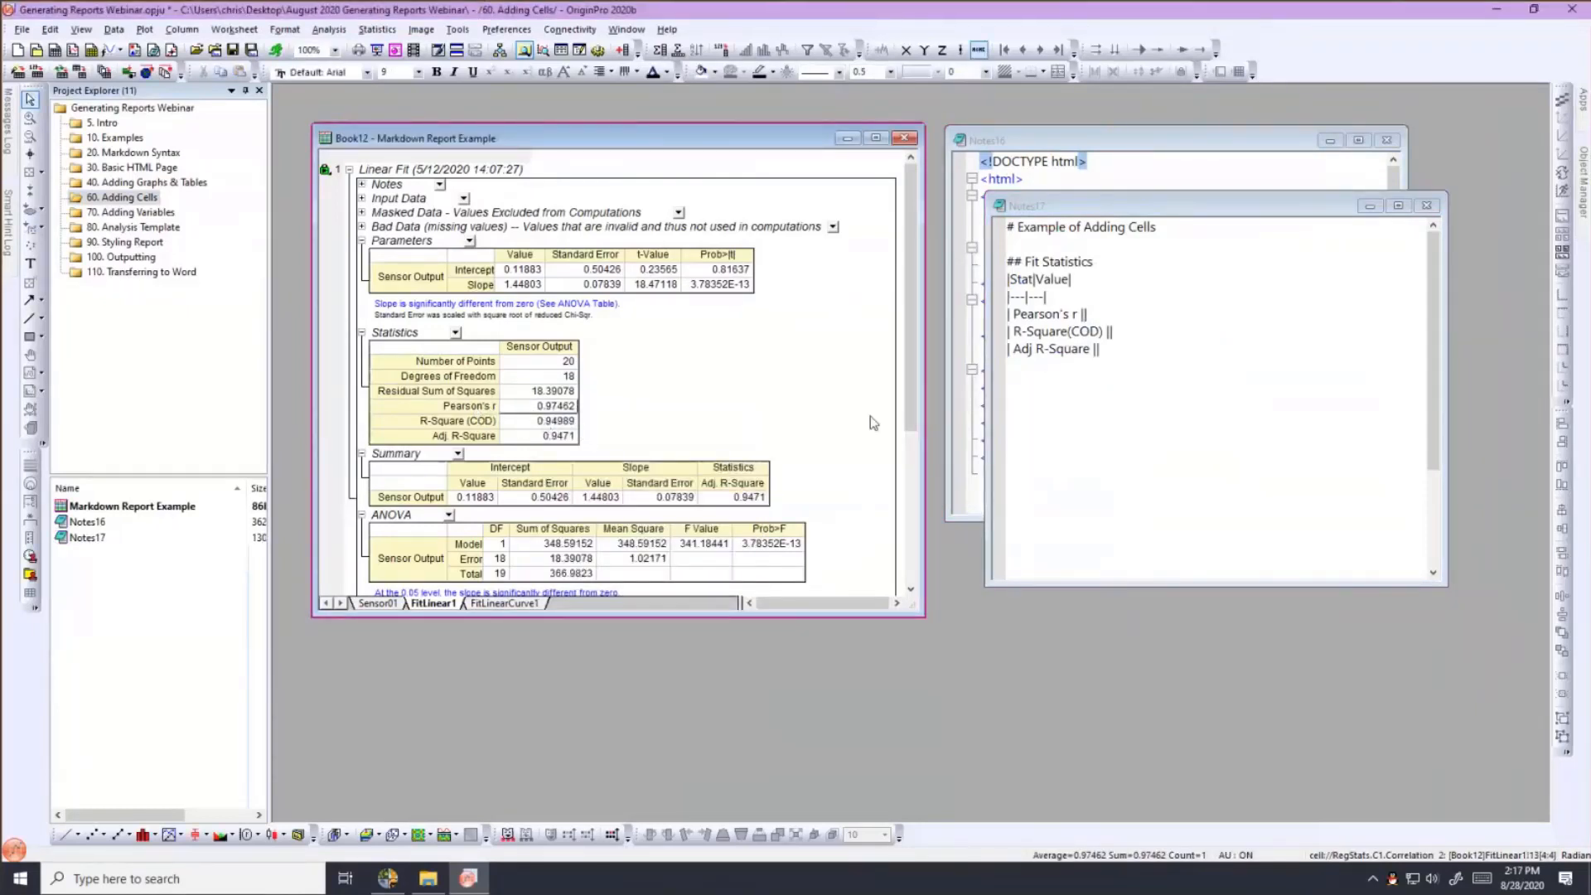
left_click(1083, 315)
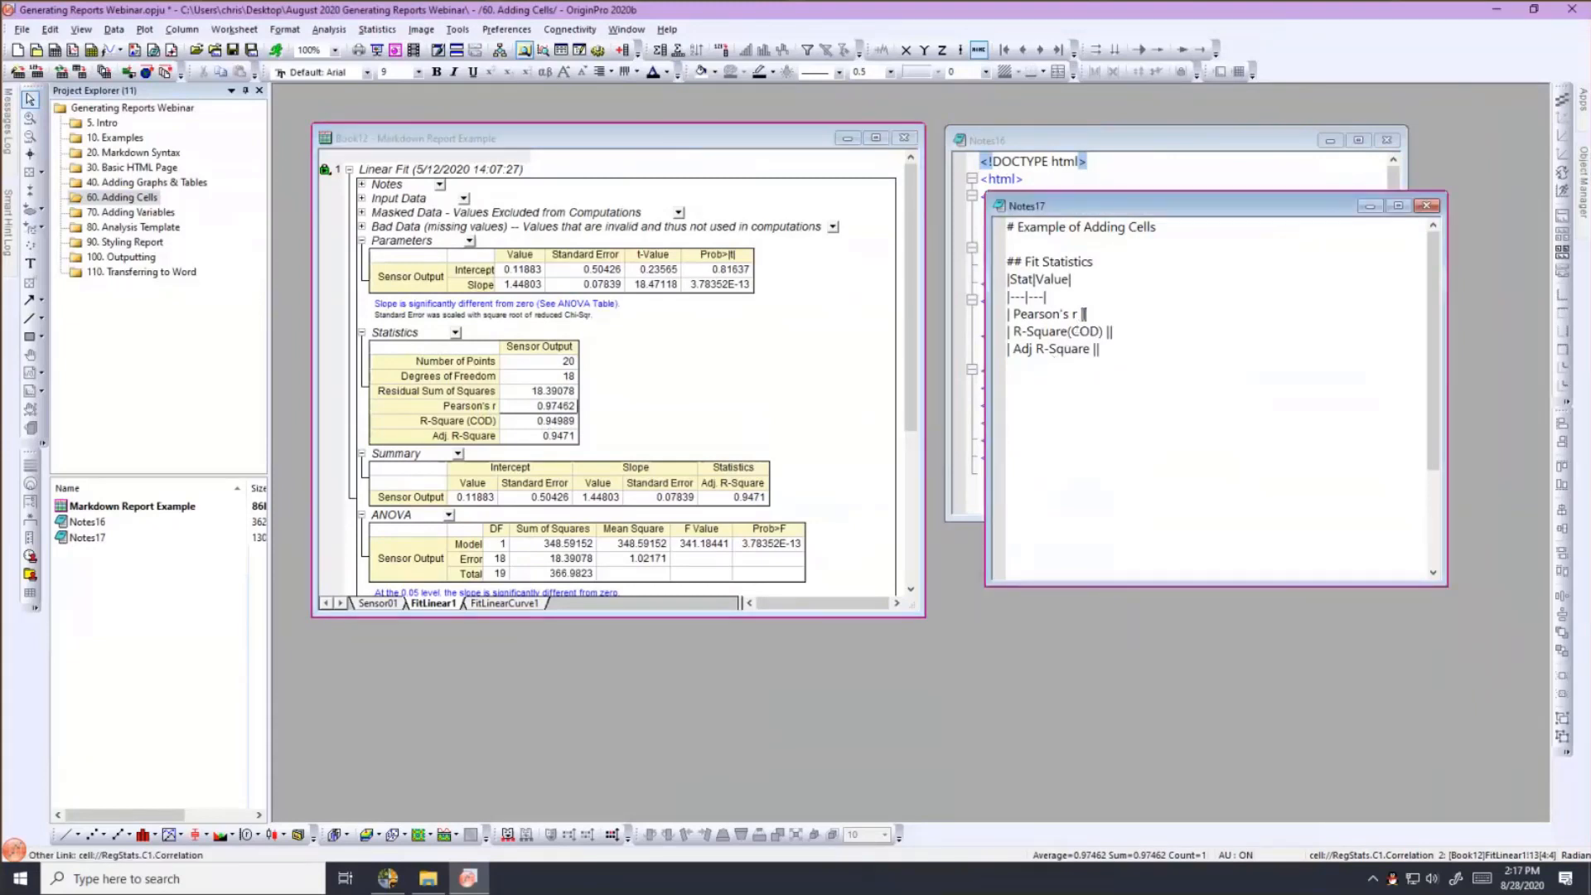
right_click(1083, 315)
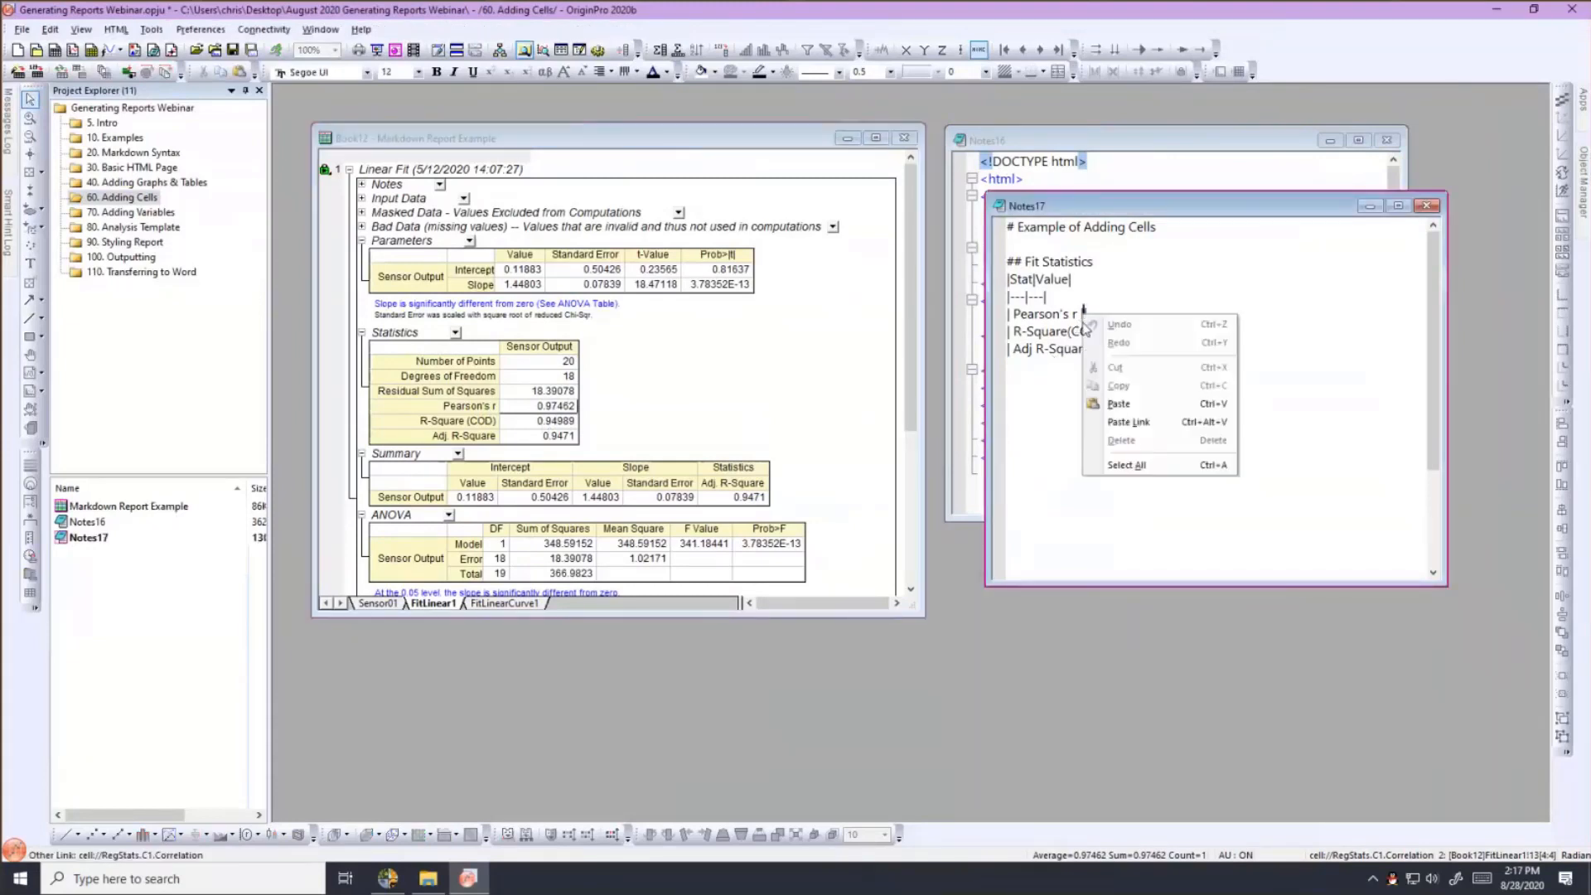
left_click(1118, 403)
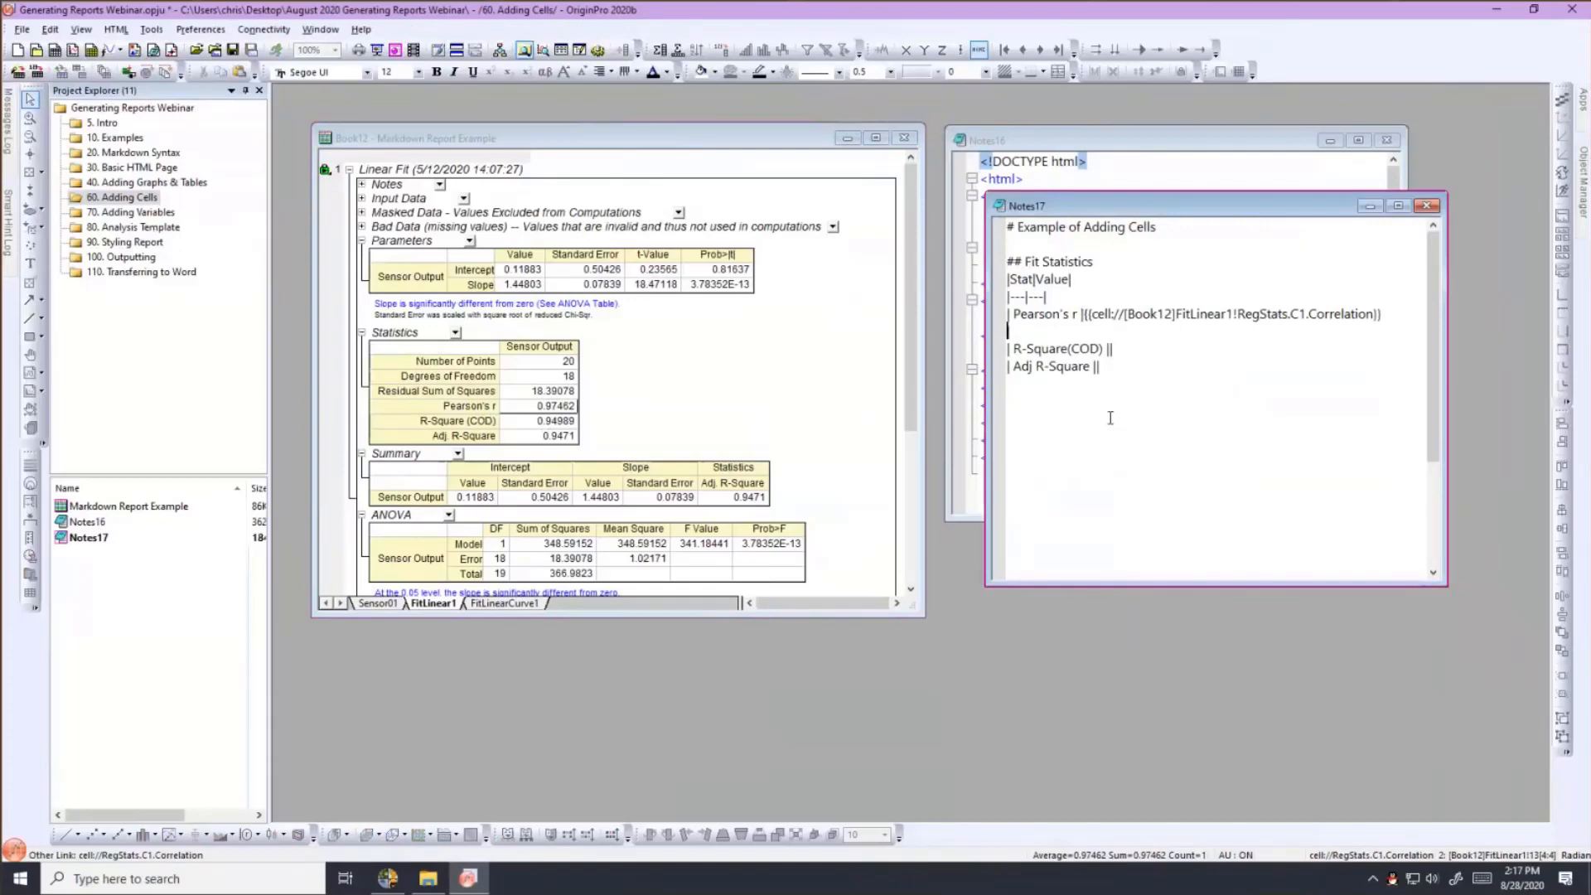
key("BackSpace")
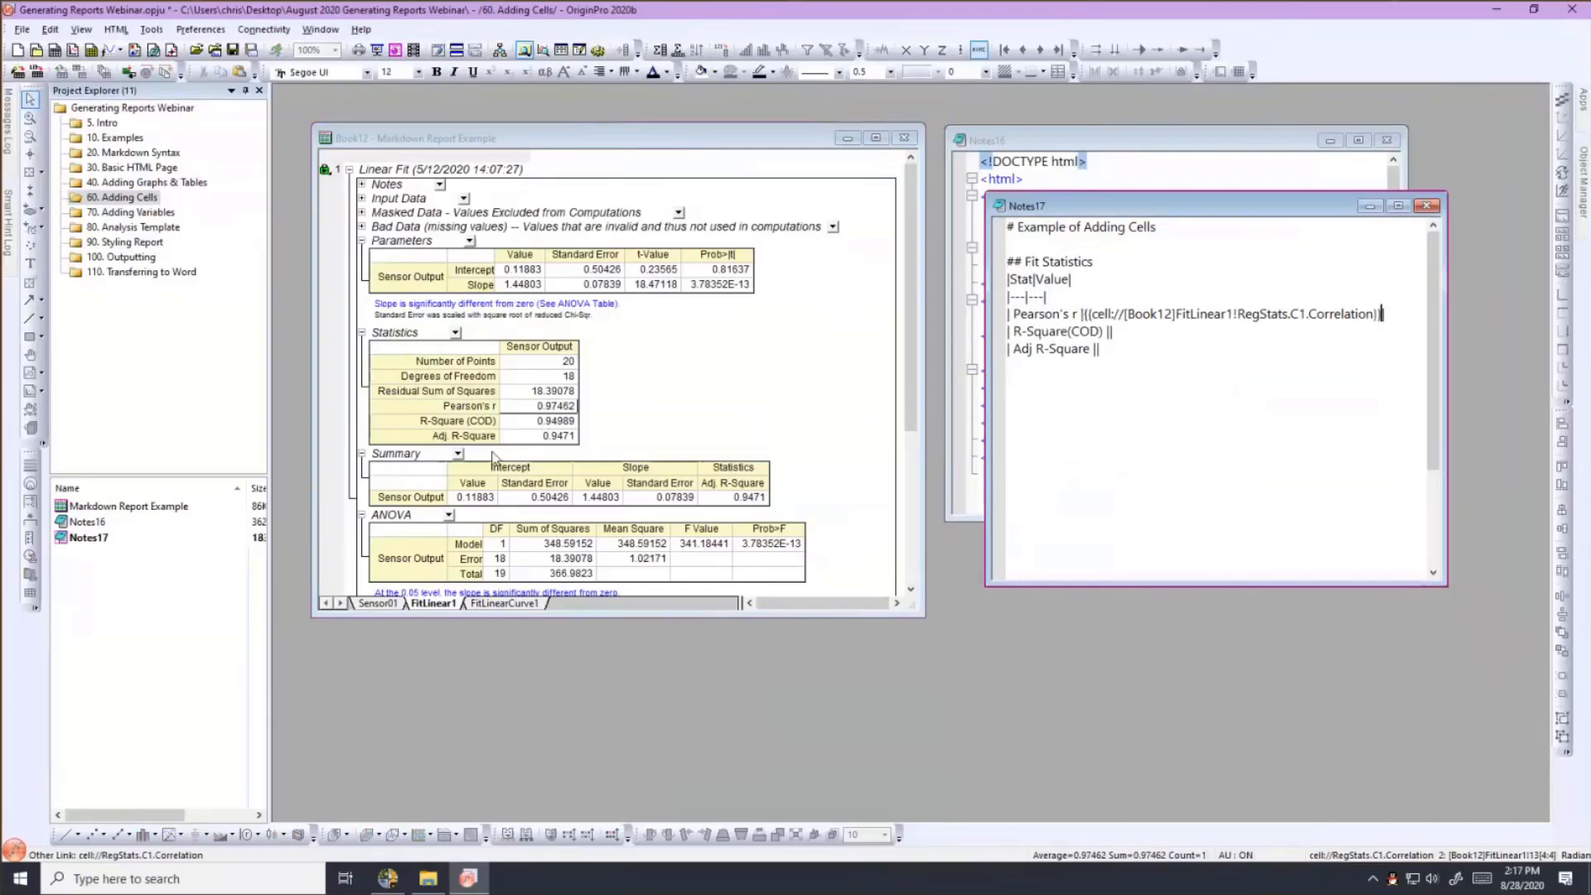
Copy the R-Square (COD) value from the Statistics table and paste it as a link in the R-Square(COD) row of Notes17.
left_click(531, 424)
right_click(531, 428)
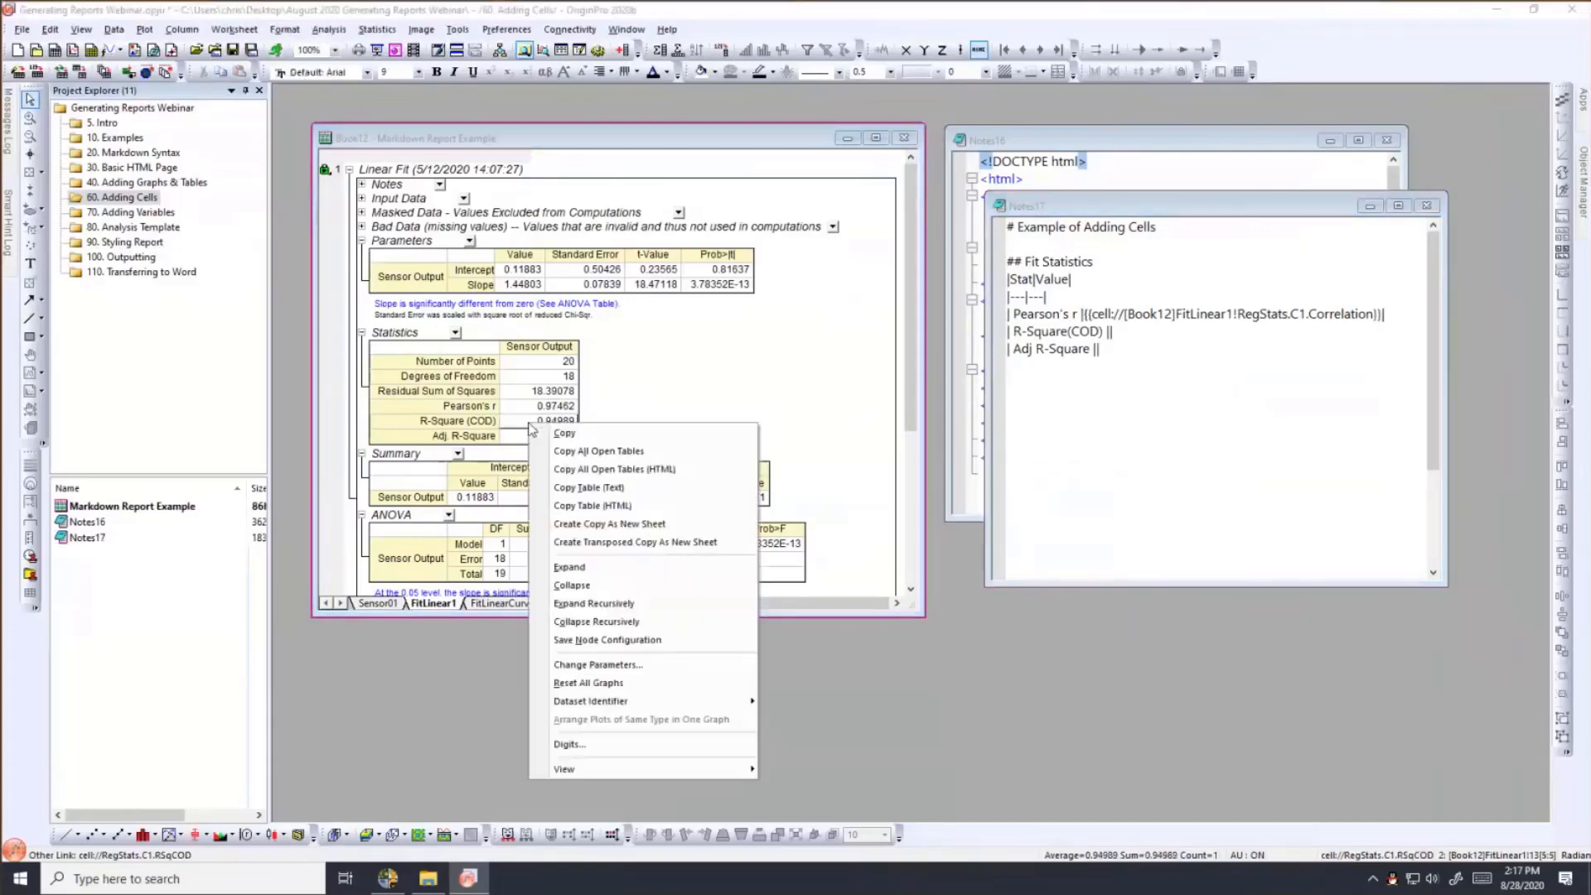
left_click(564, 432)
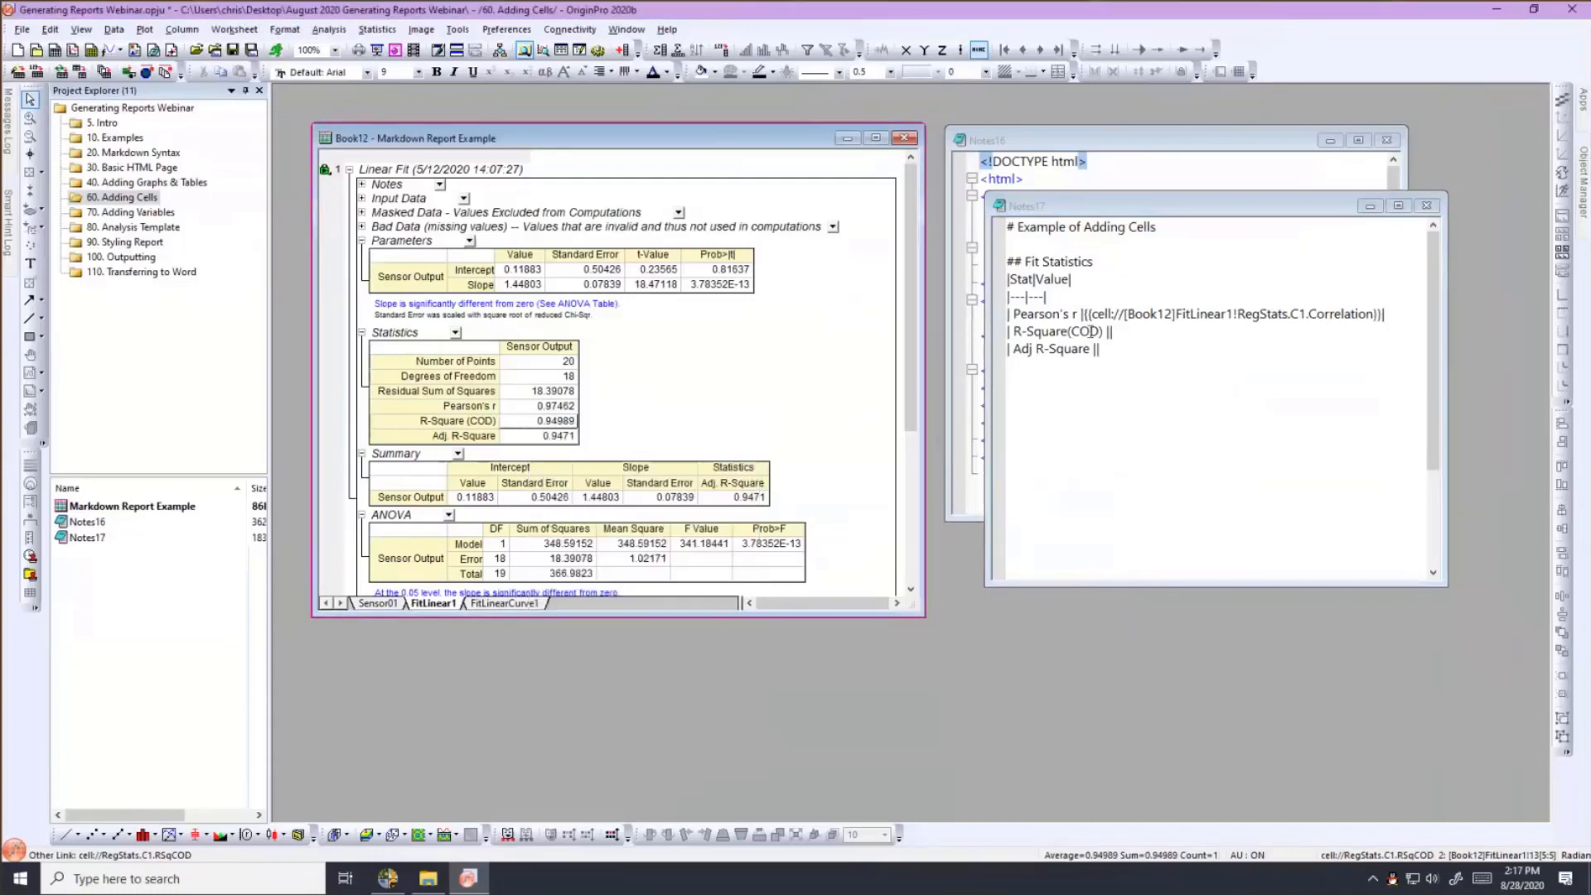
left_click(1111, 333)
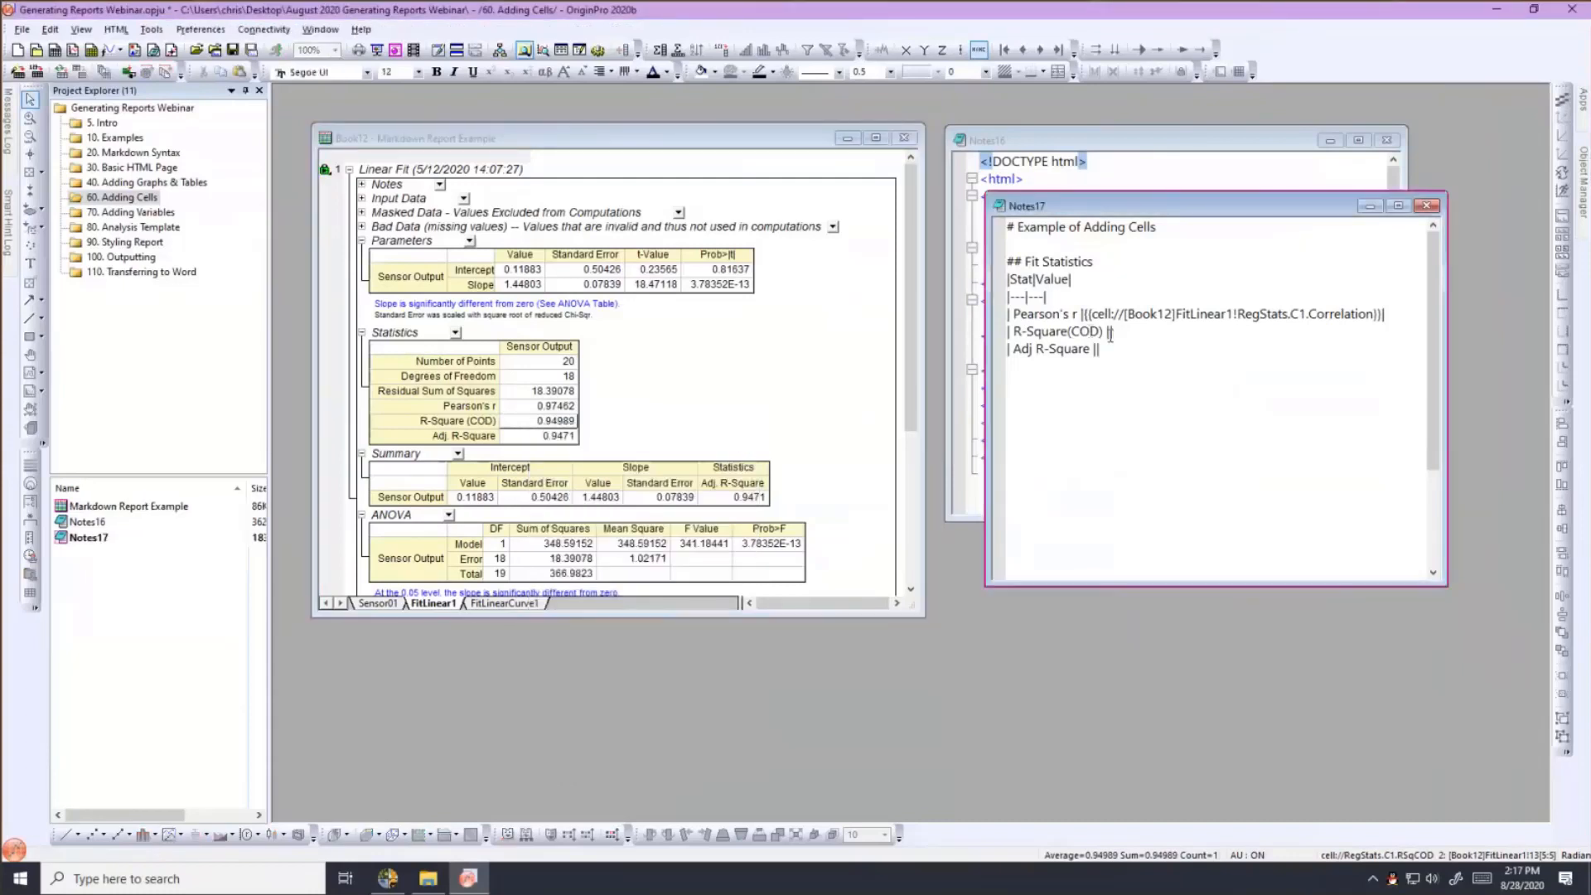
right_click(1111, 333)
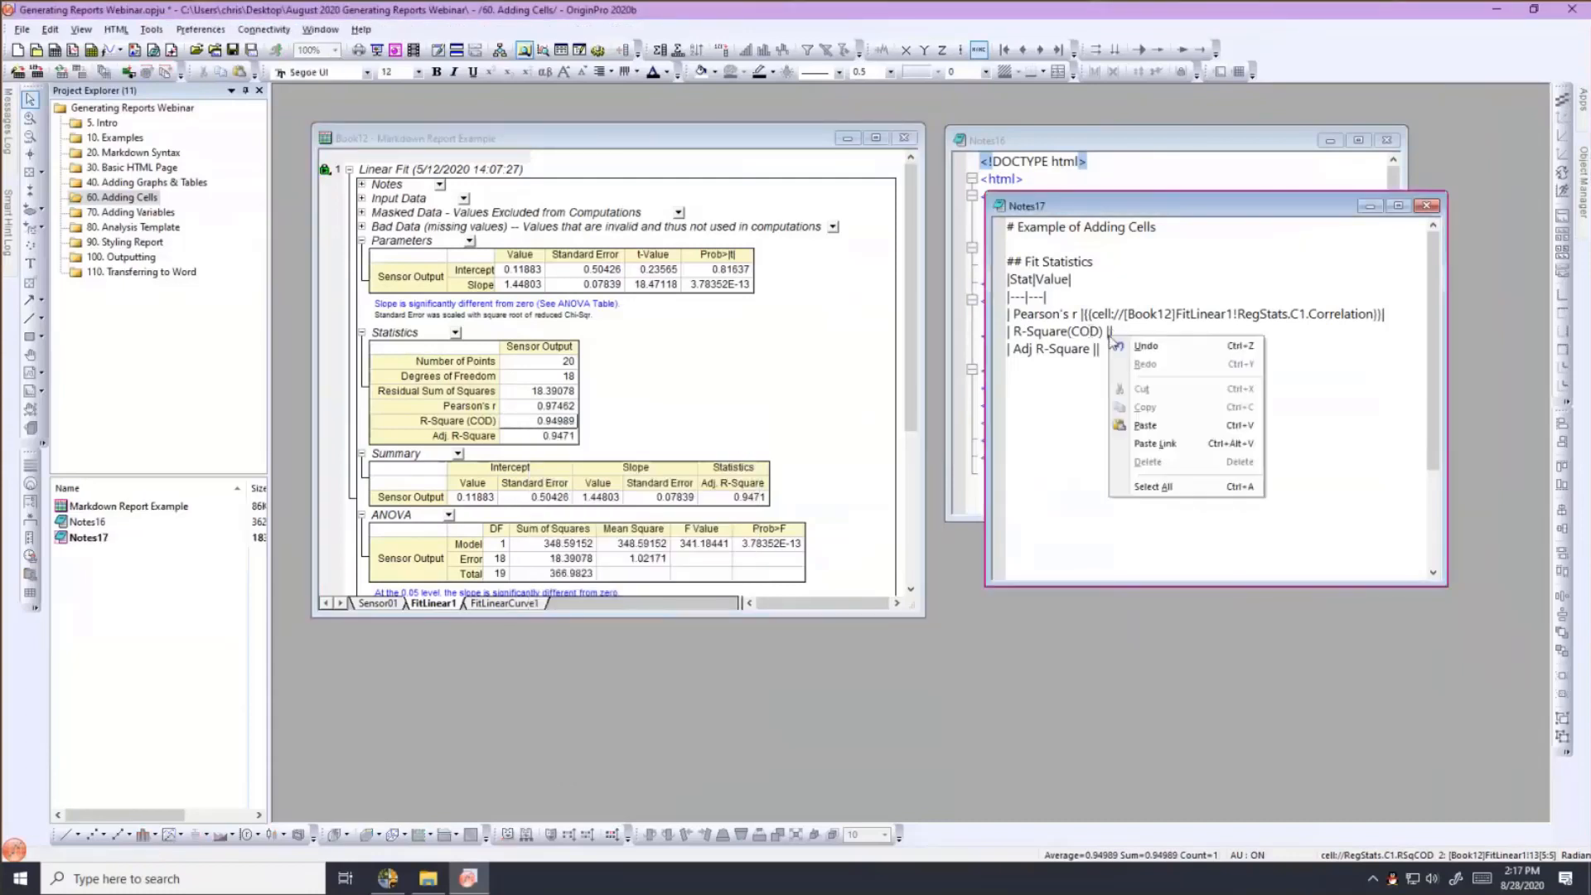
left_click(1155, 444)
key("BackSpace")
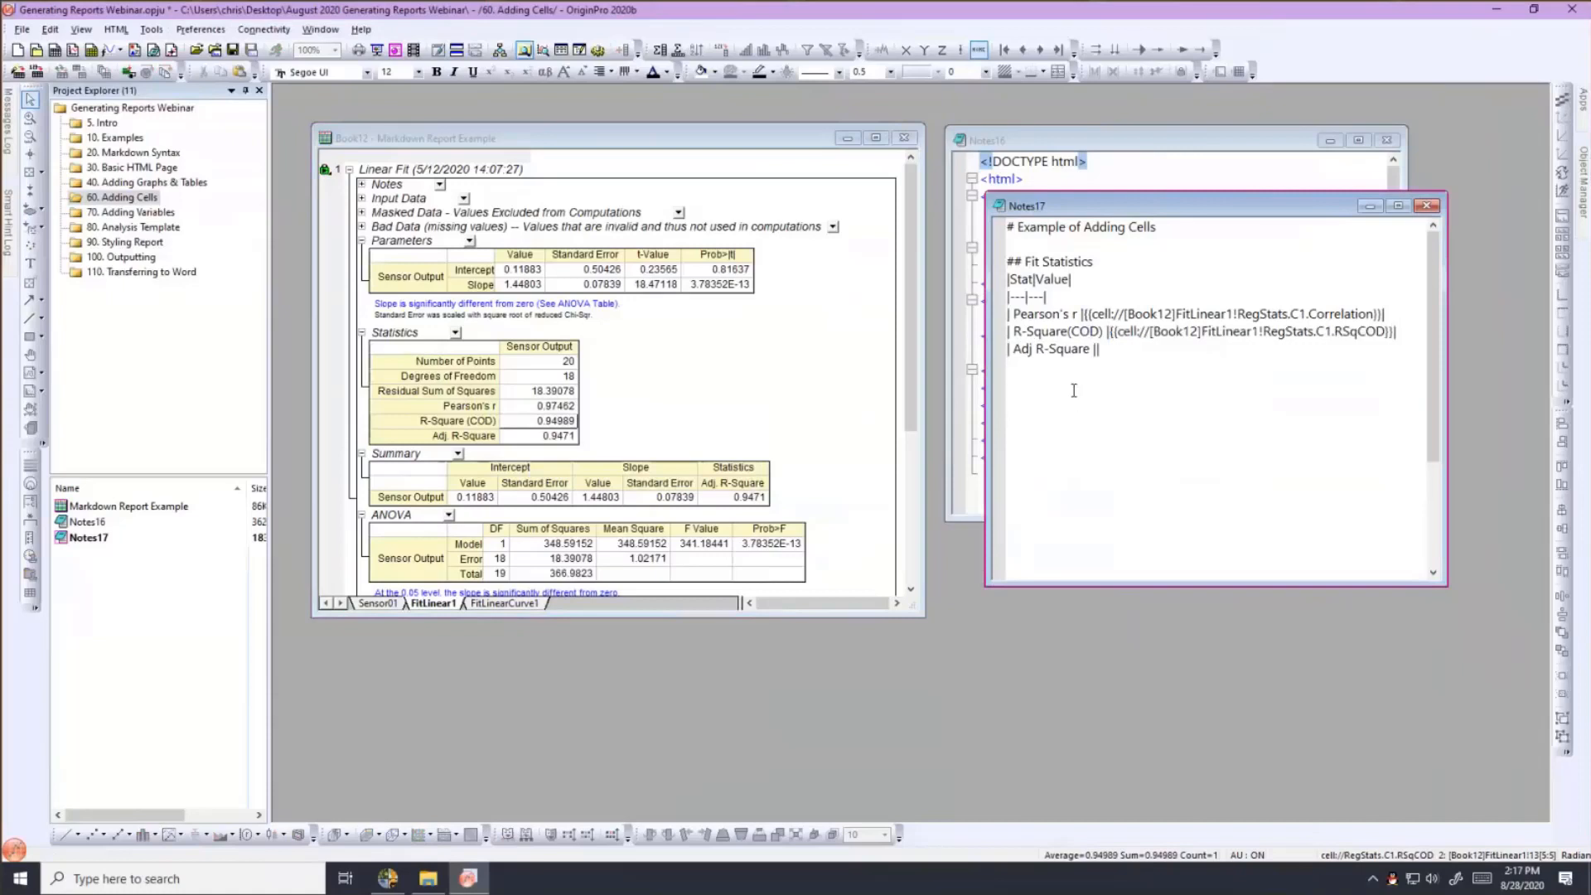
Link the Adj. R-Square value into the last row of Notes17's Markdown table, closing the row on the same line, and render the note.
right_click(563, 439)
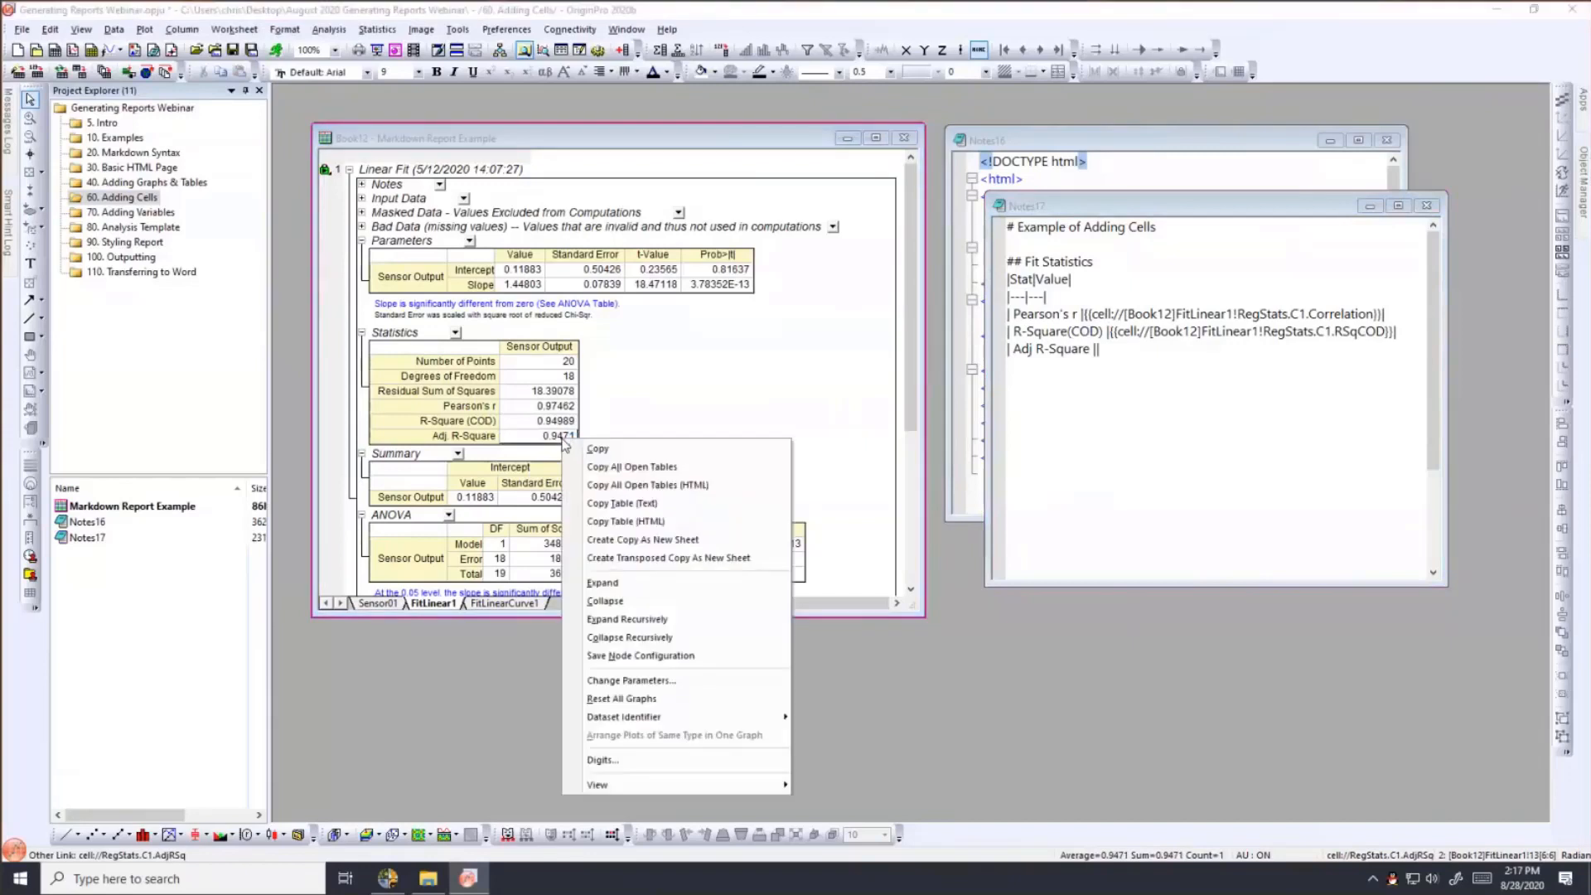
left_click(598, 448)
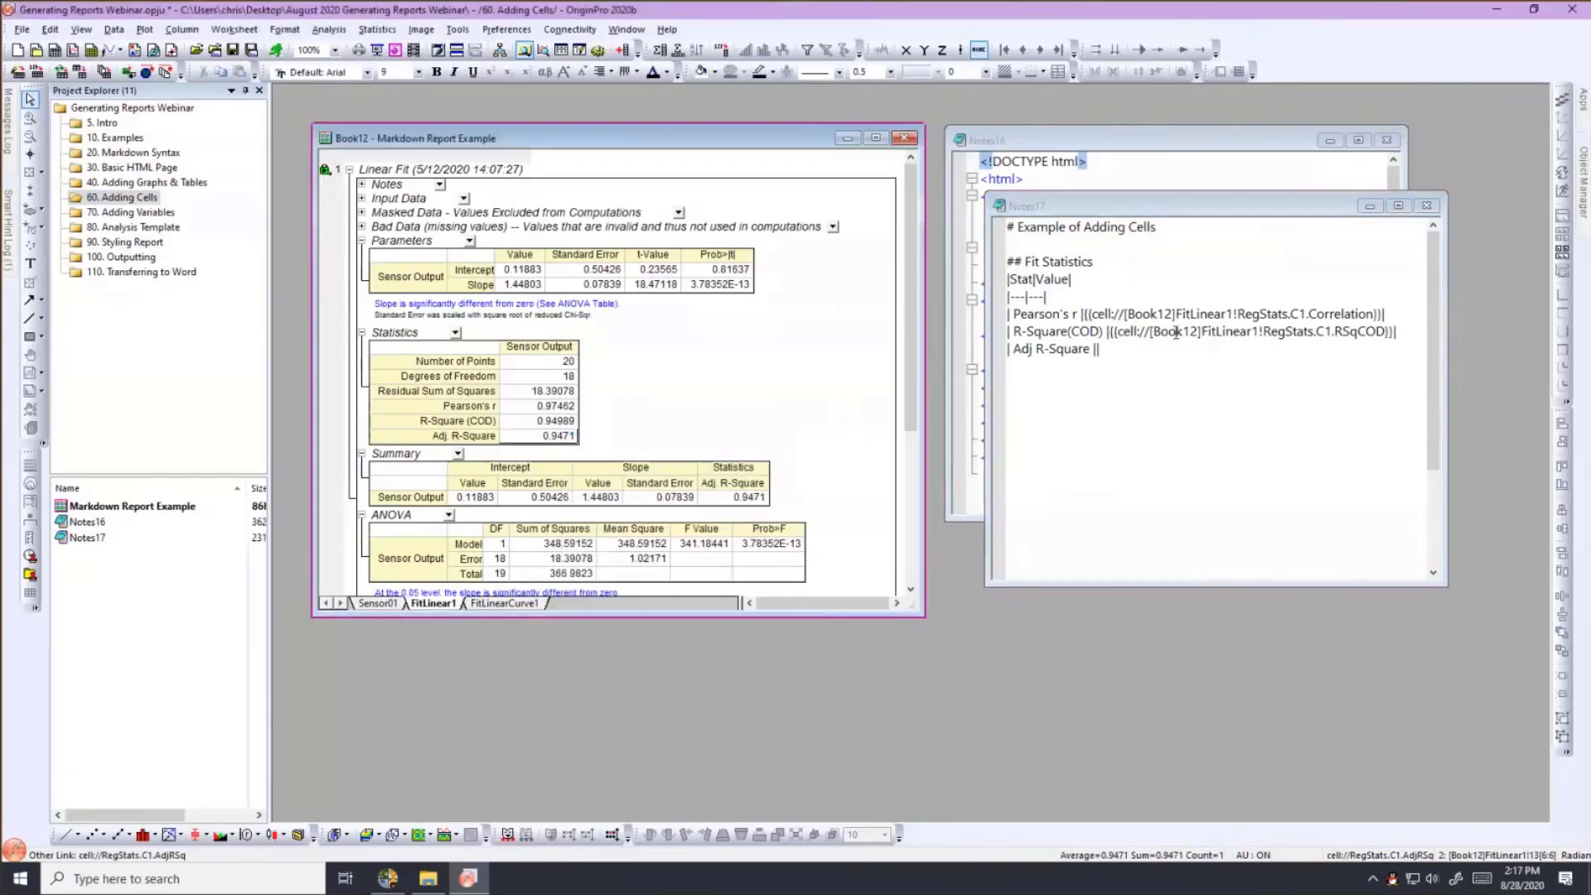
left_click(1096, 349)
right_click(1096, 350)
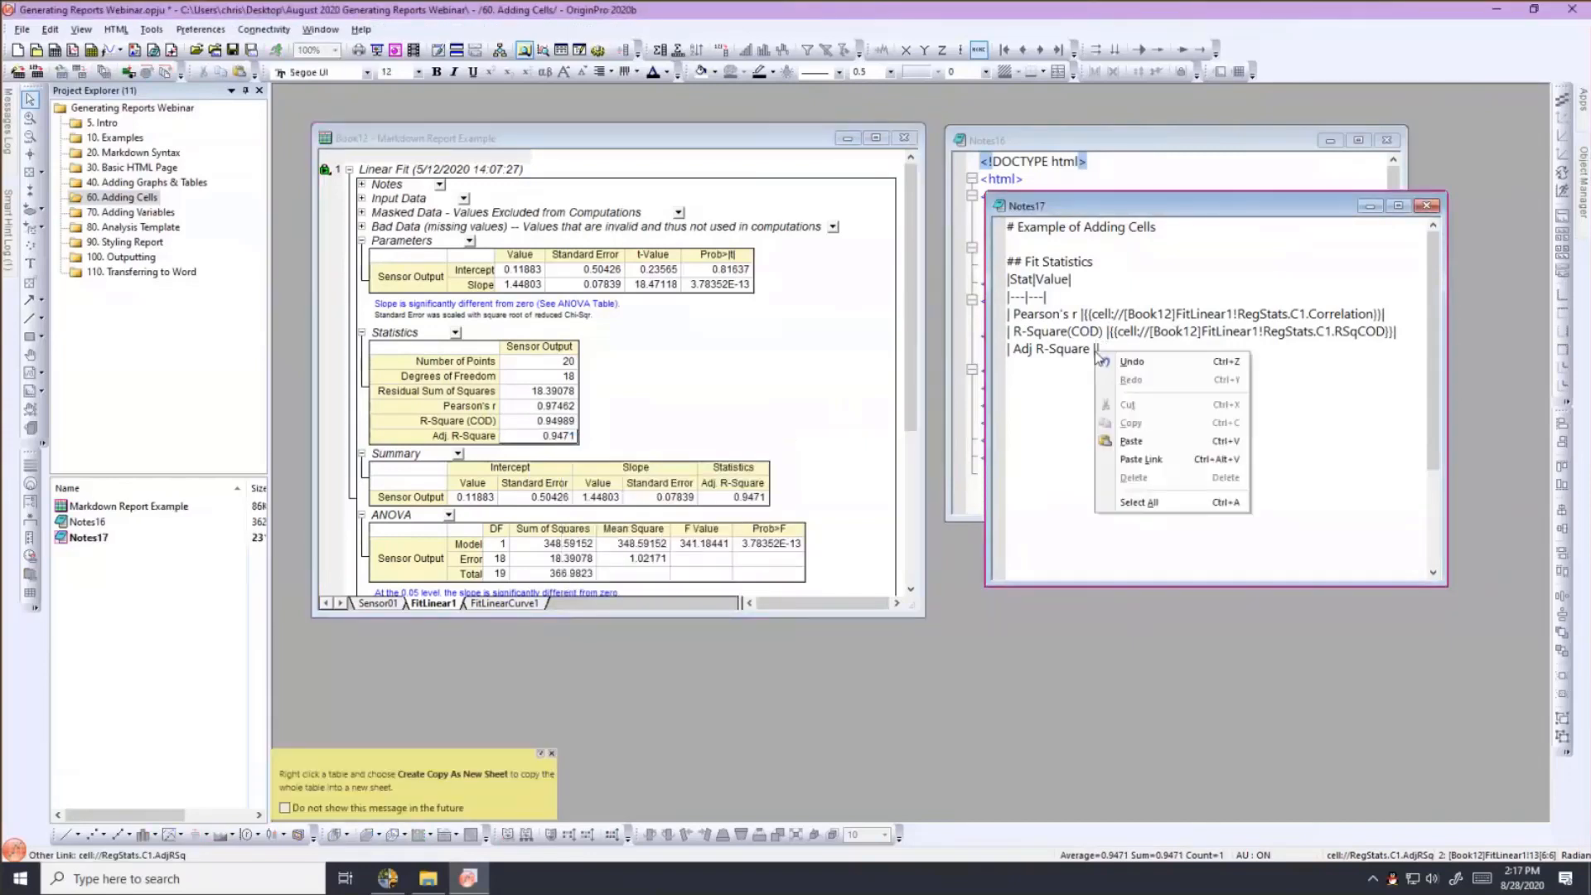
left_click(1140, 460)
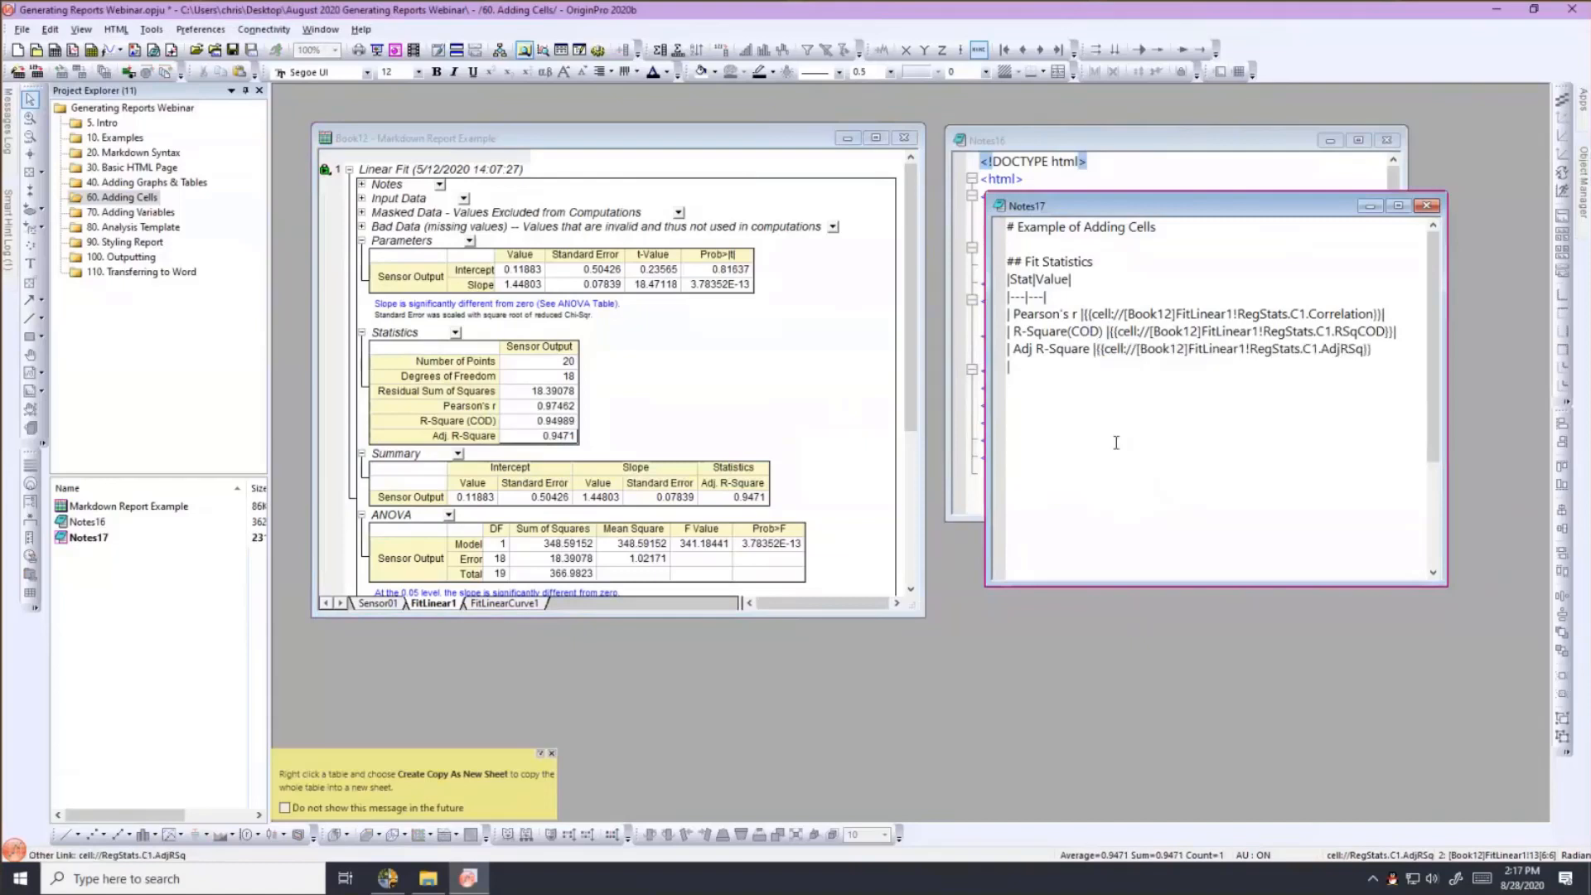
key("Return")
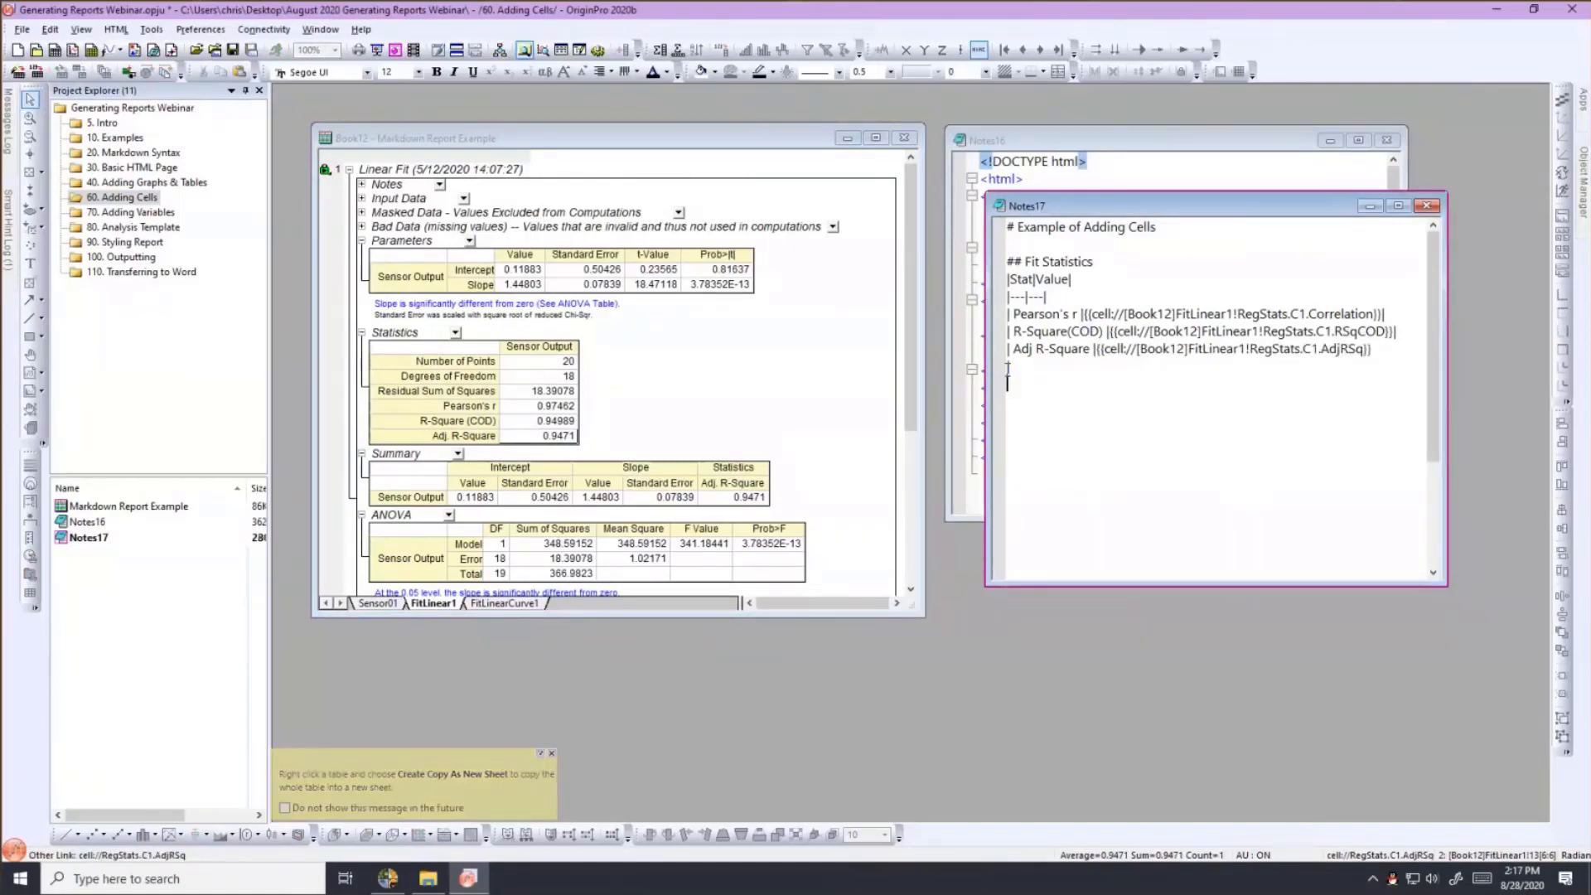
left_click(1007, 370)
key("BackSpace")
type("|")
left_click(1073, 428)
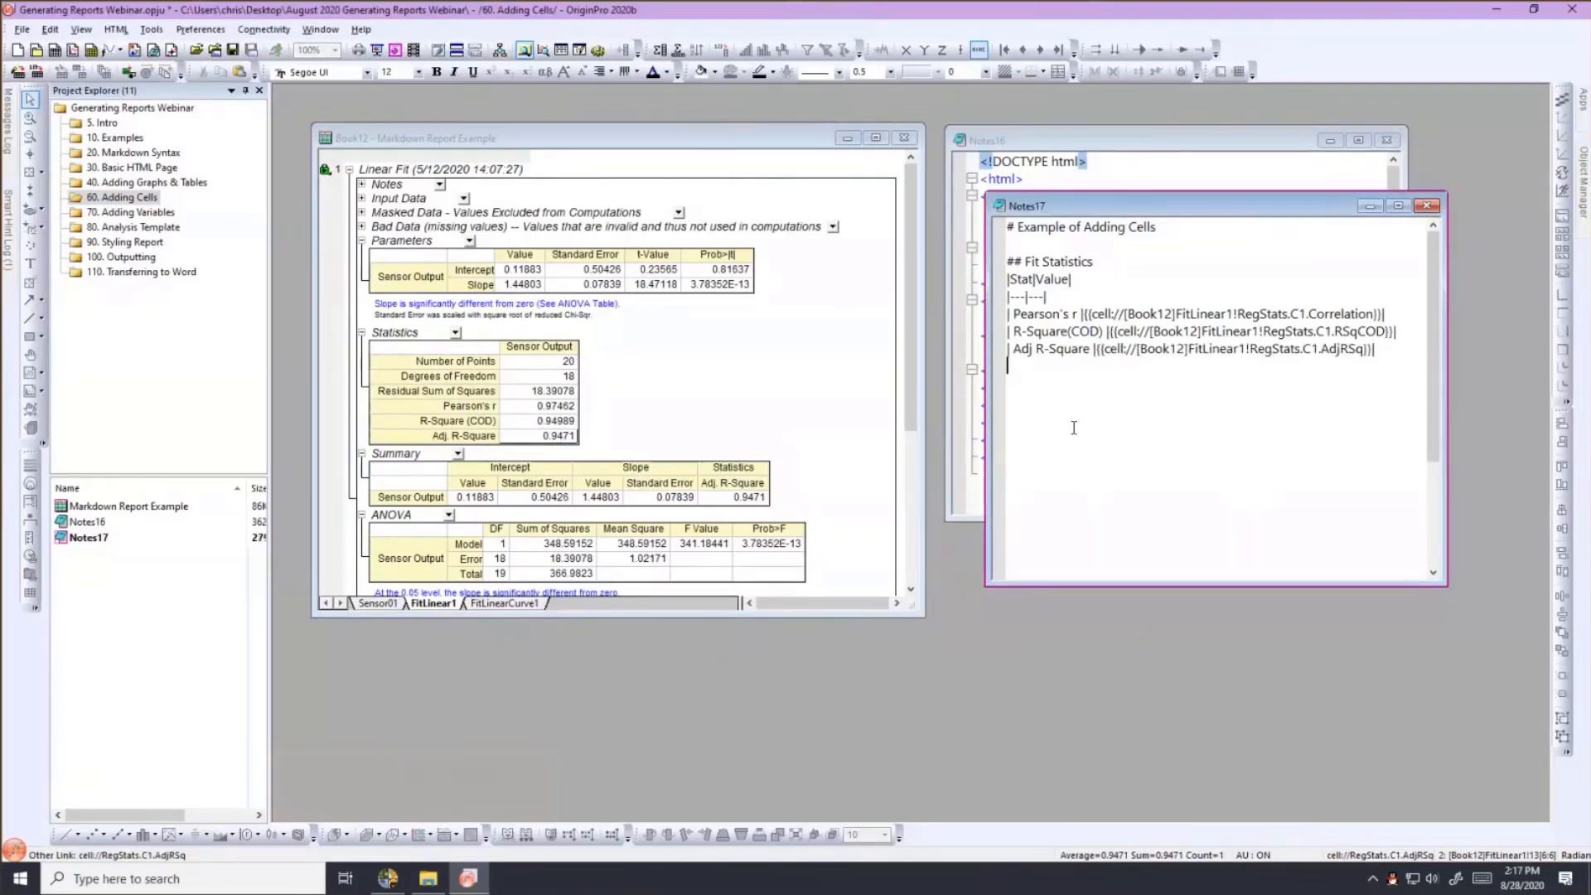
key("ctrl+m")
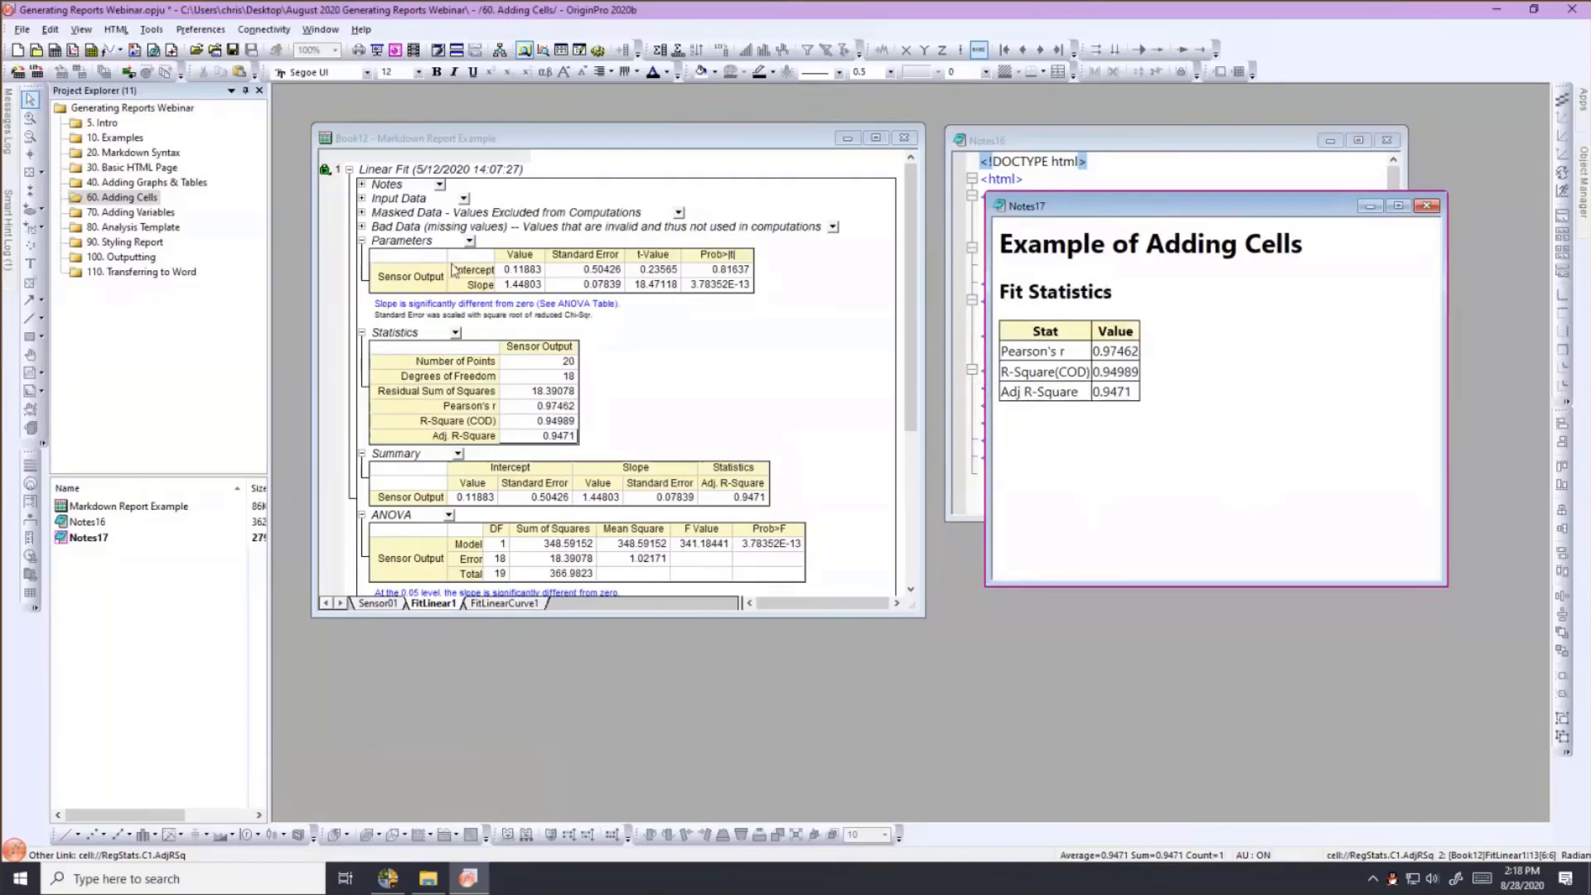
Preview the Notes16 HTML table, and paste the Pearson's r cell as a link into the data cell of its Pearson's r row.
left_click(1140, 147)
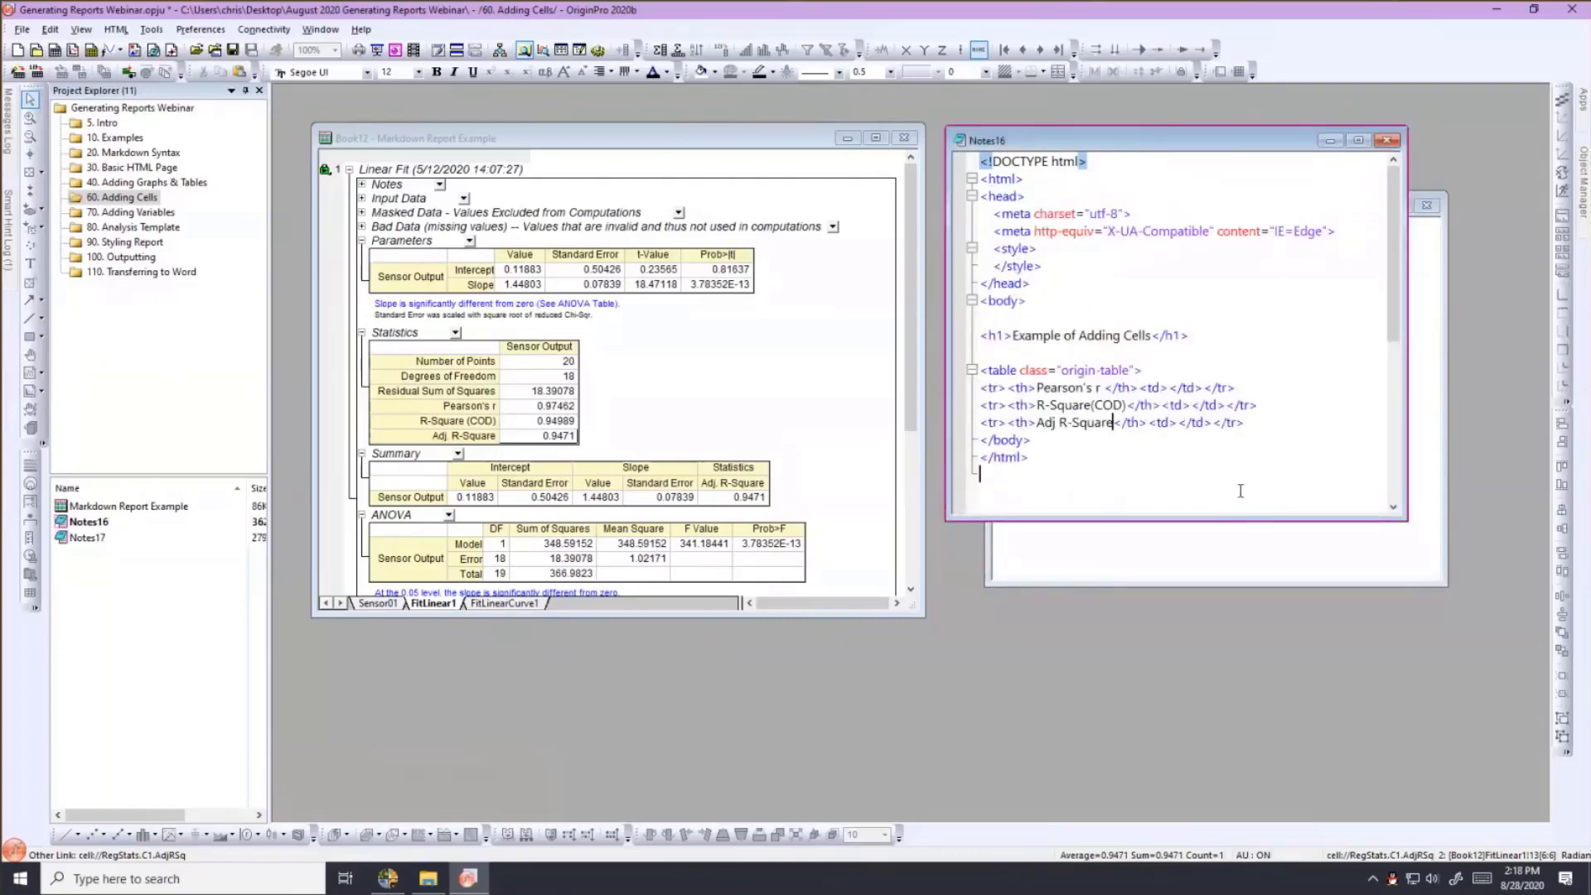
key("ctrl+m")
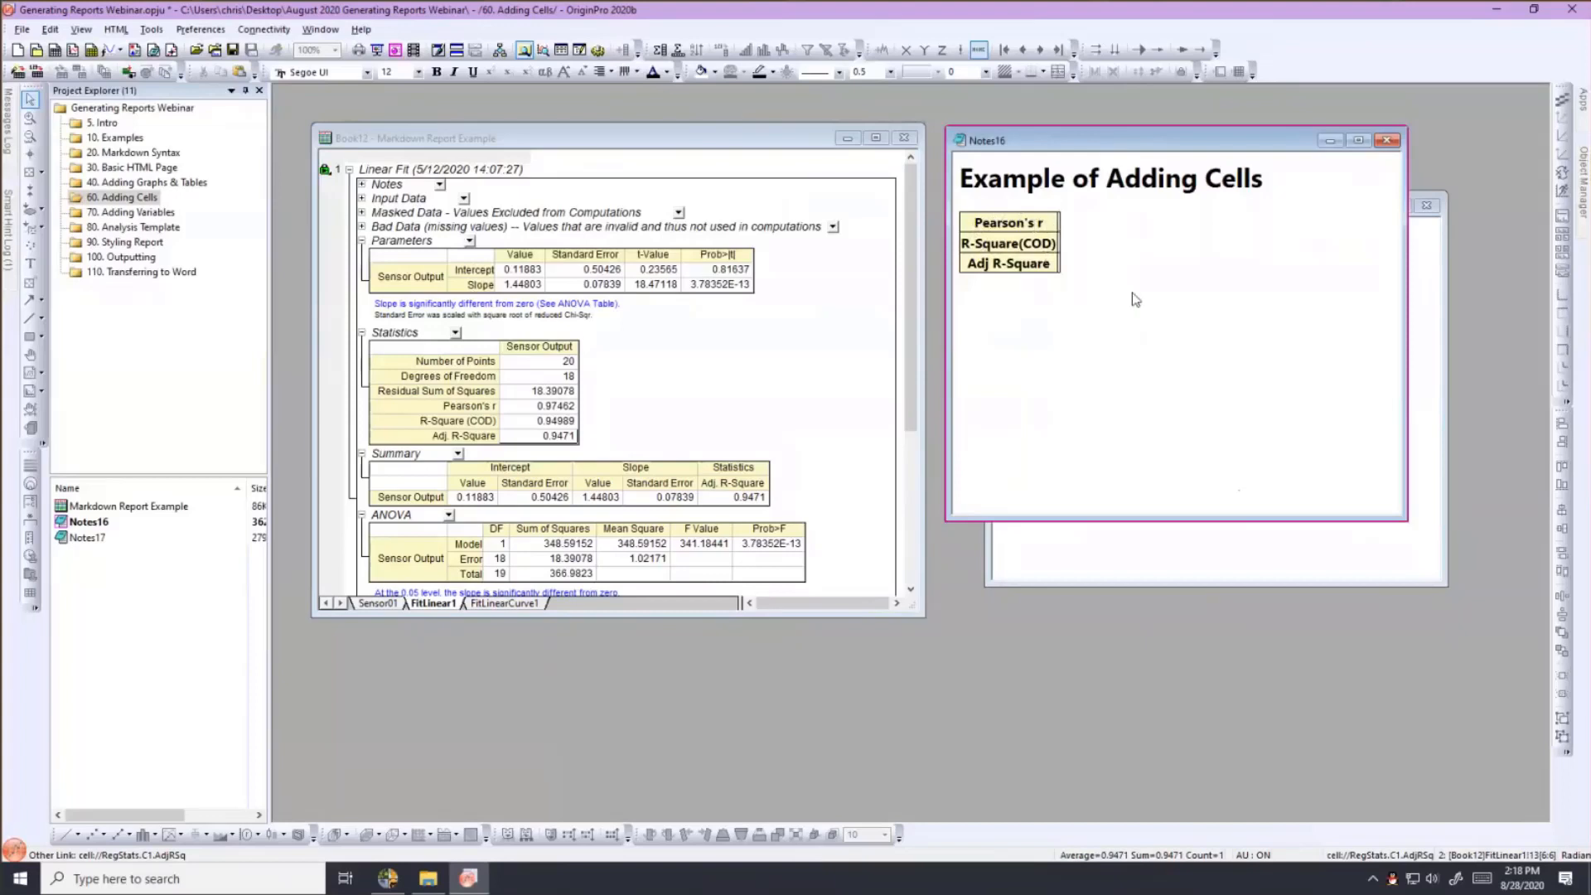
key("ctrl+m")
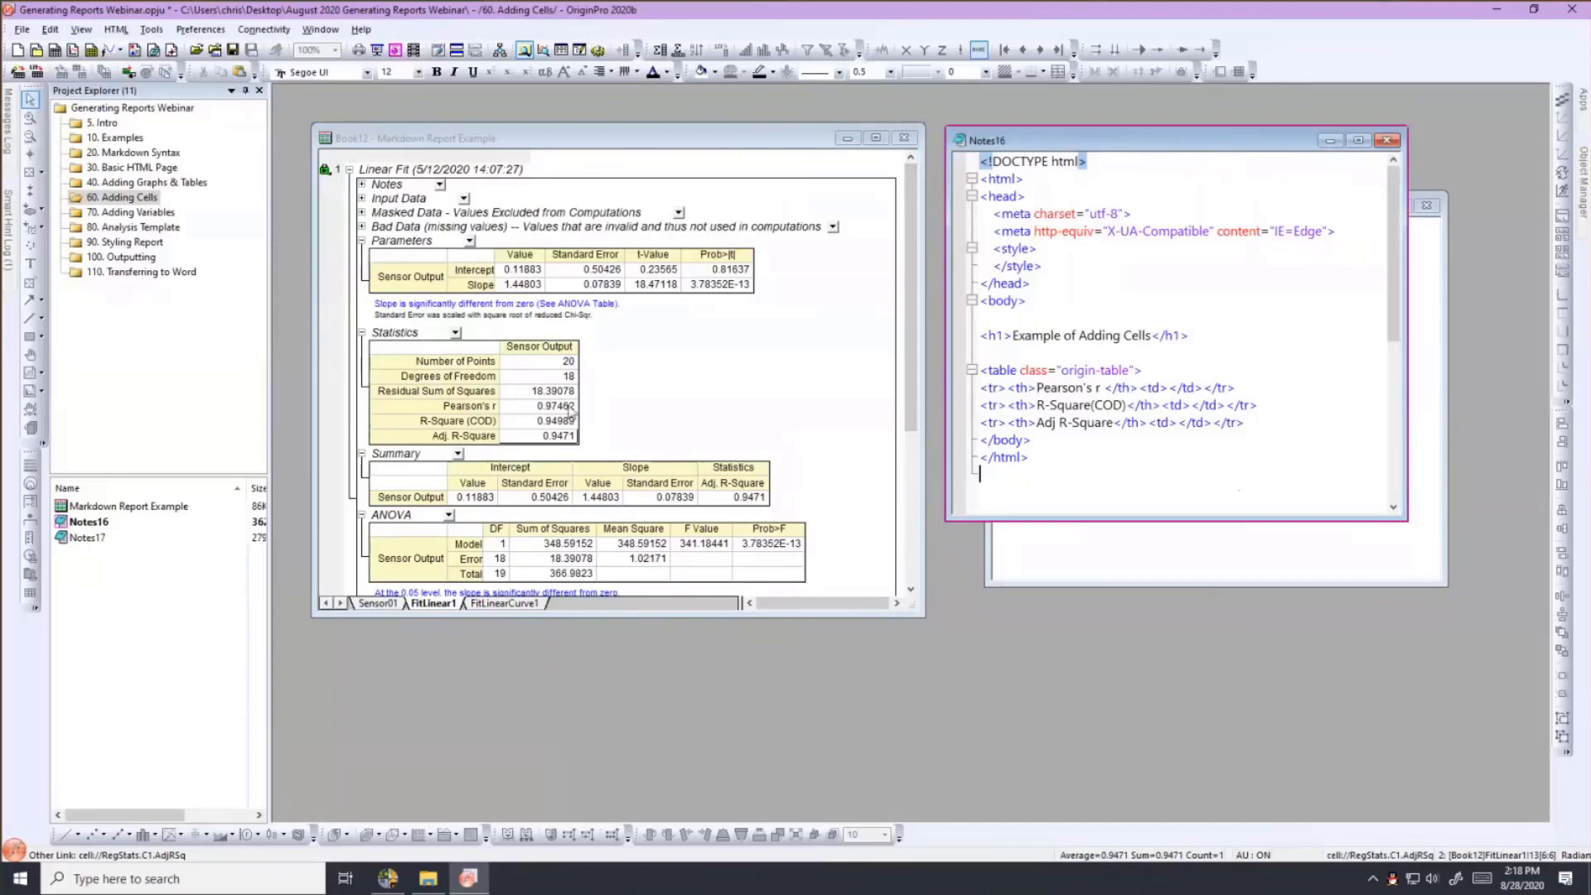
left_click(547, 407)
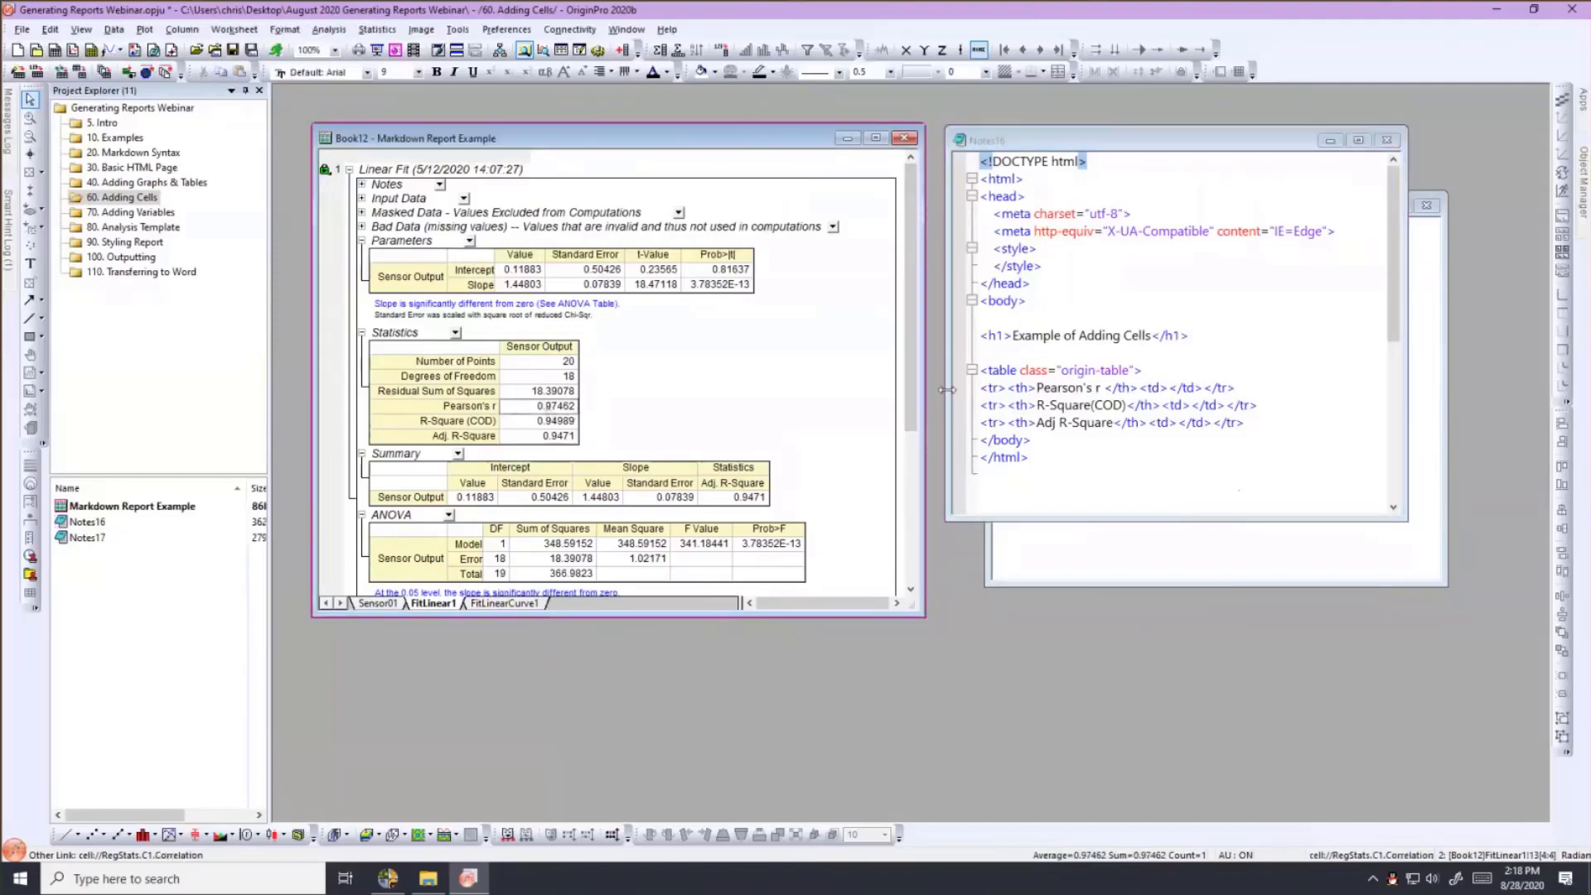
left_click(1168, 387)
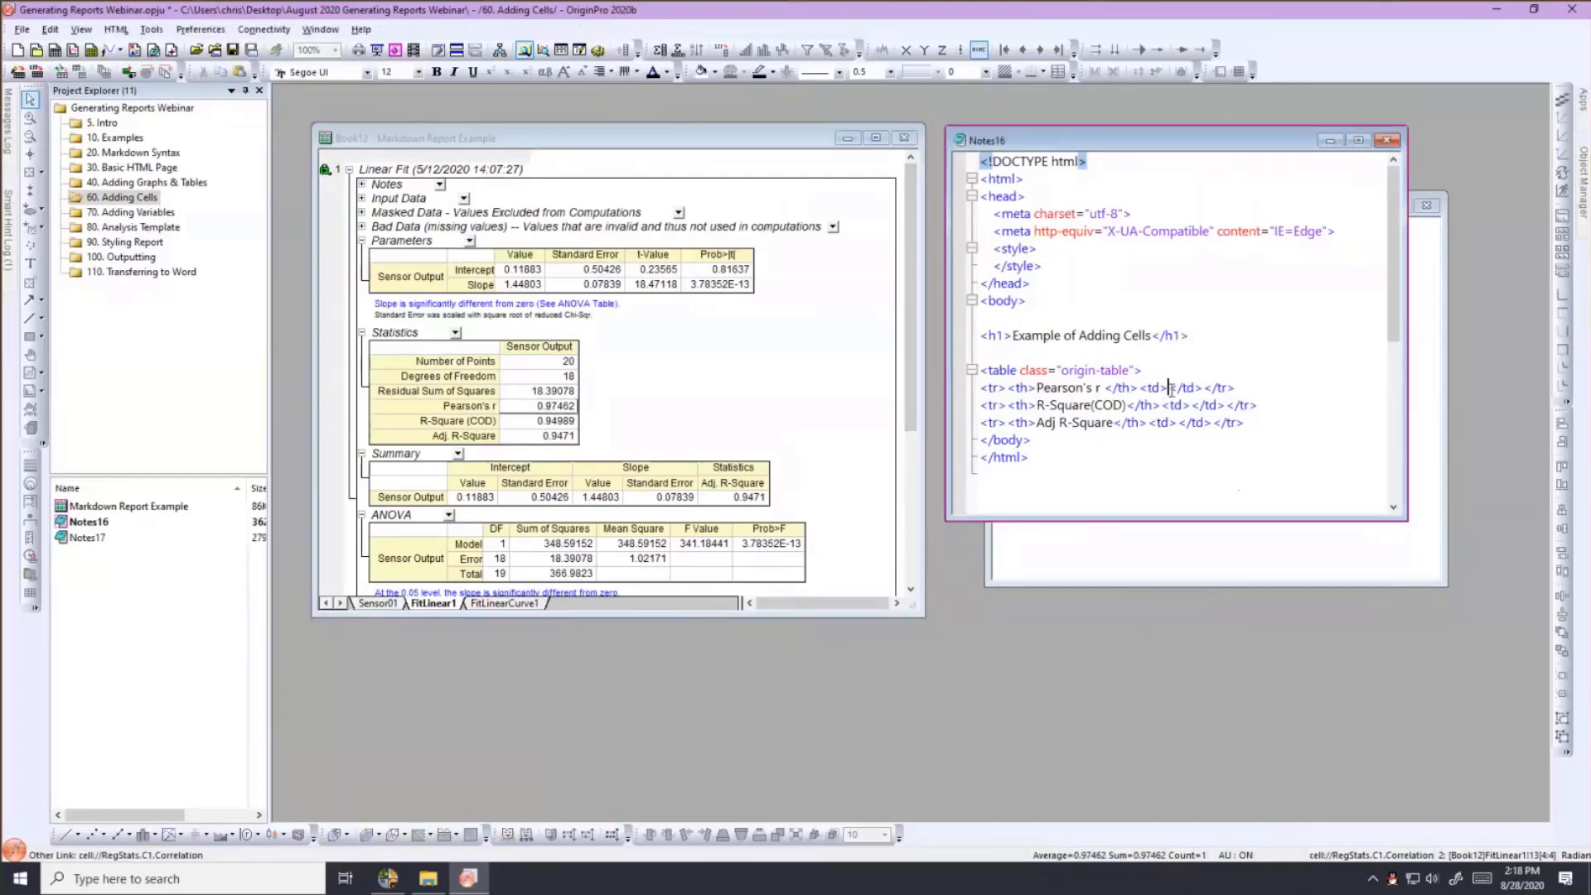
right_click(1170, 389)
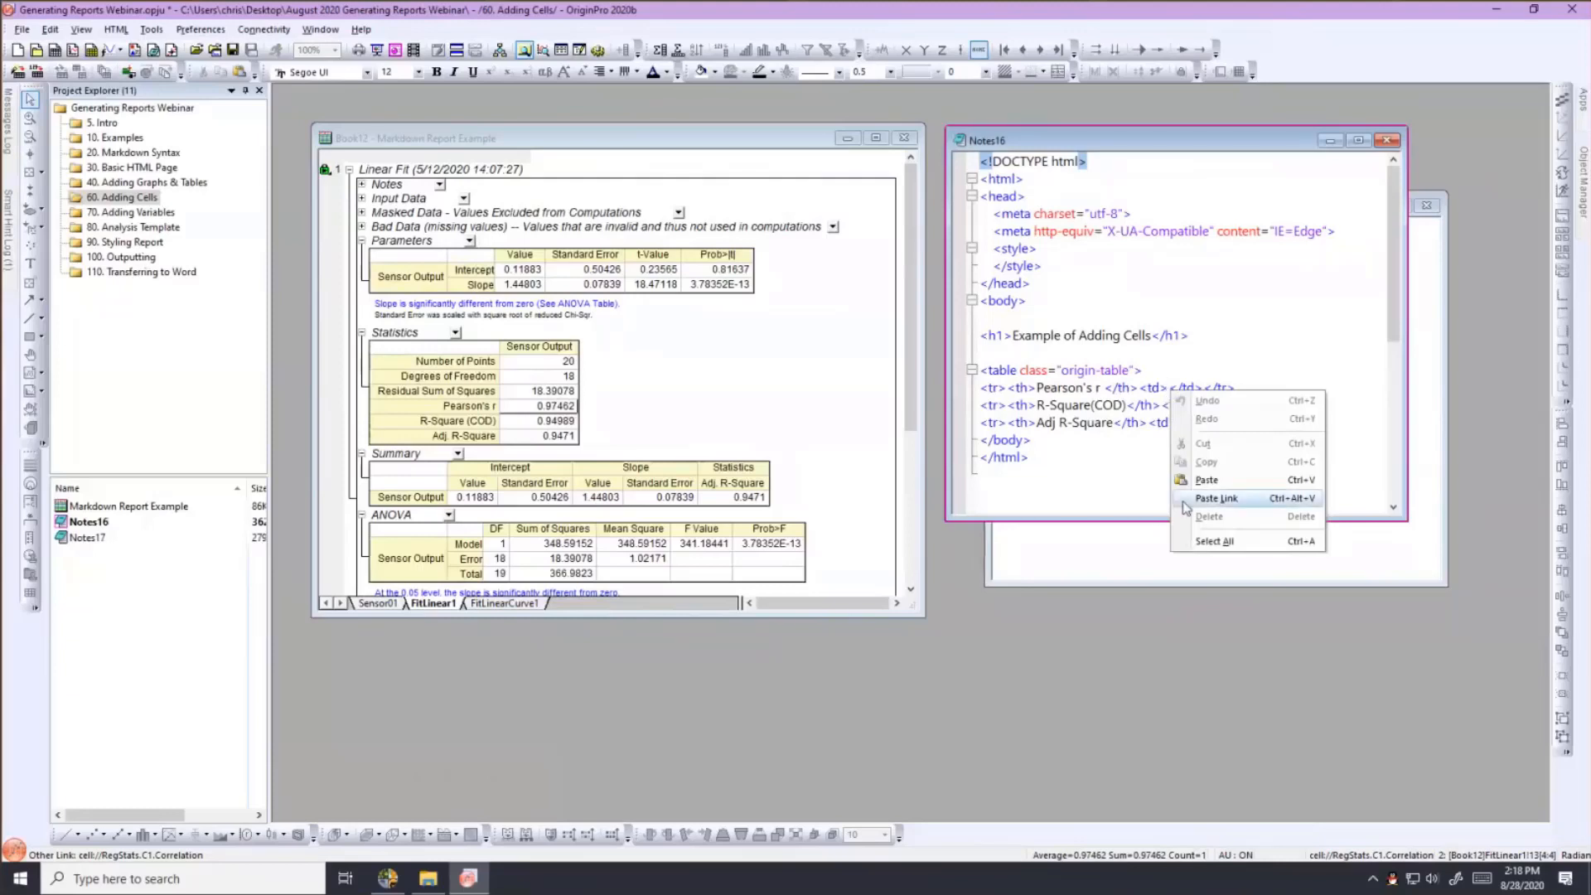
left_click(1178, 362)
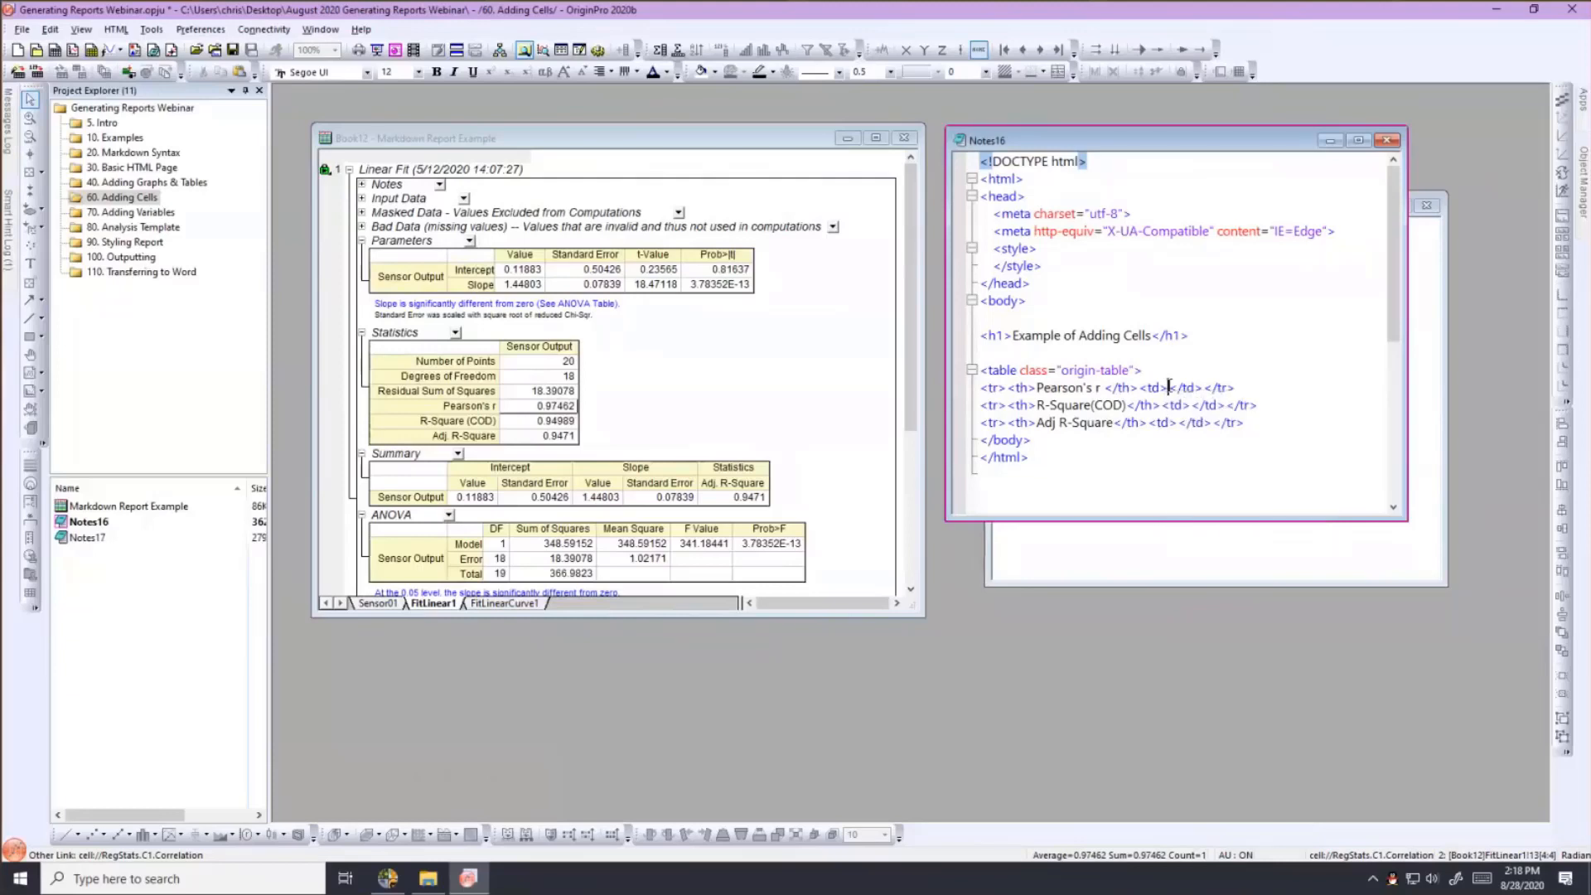
left_click(1168, 387)
key("ctrl+v")
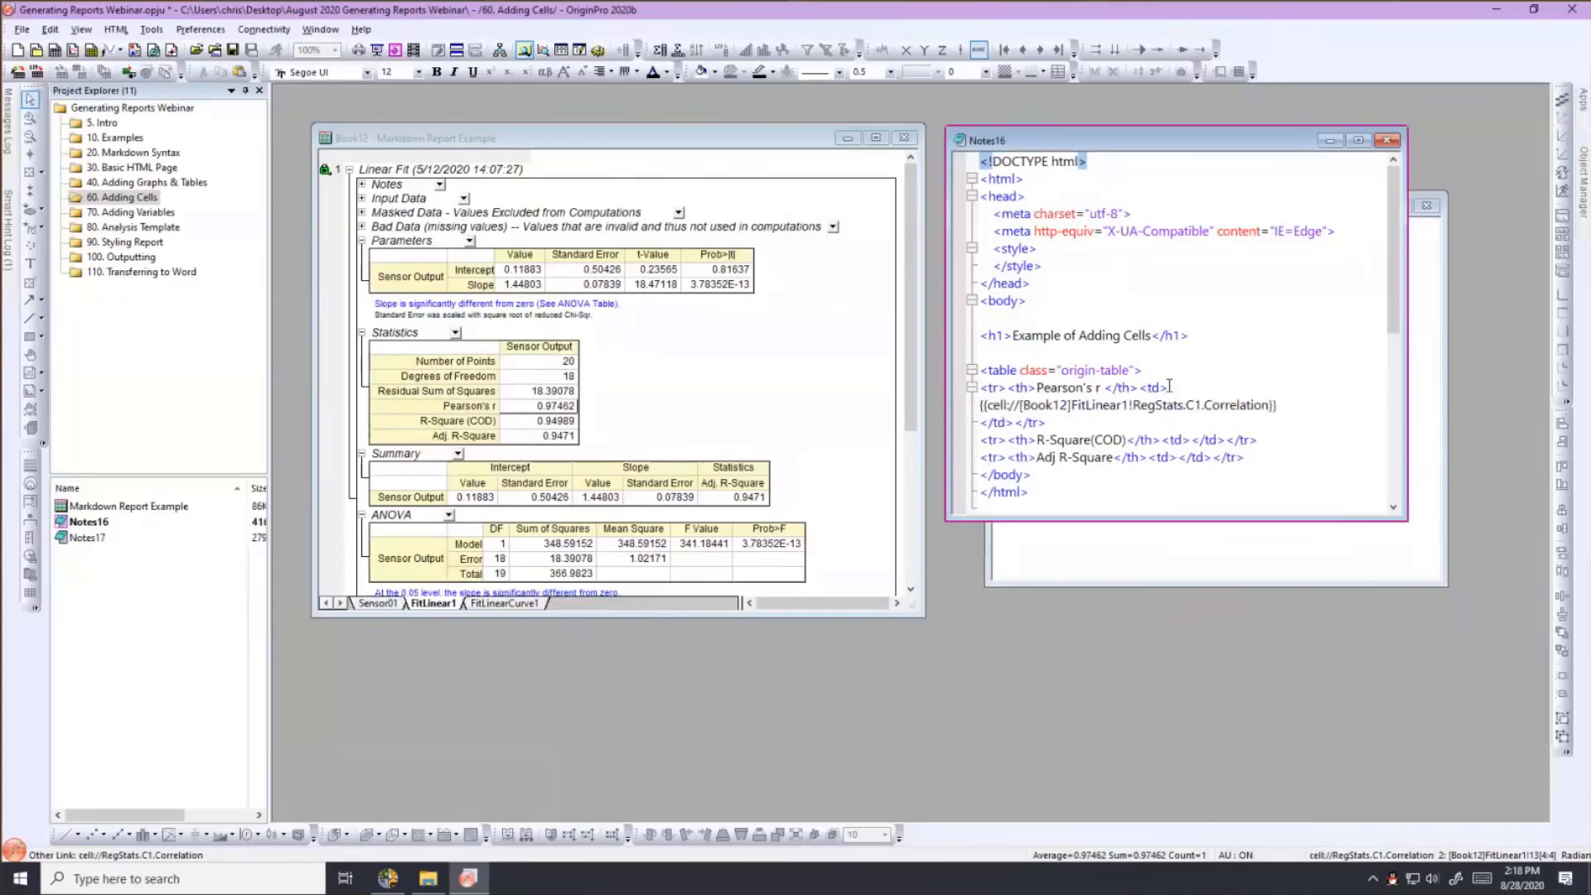
key("BackSpace")
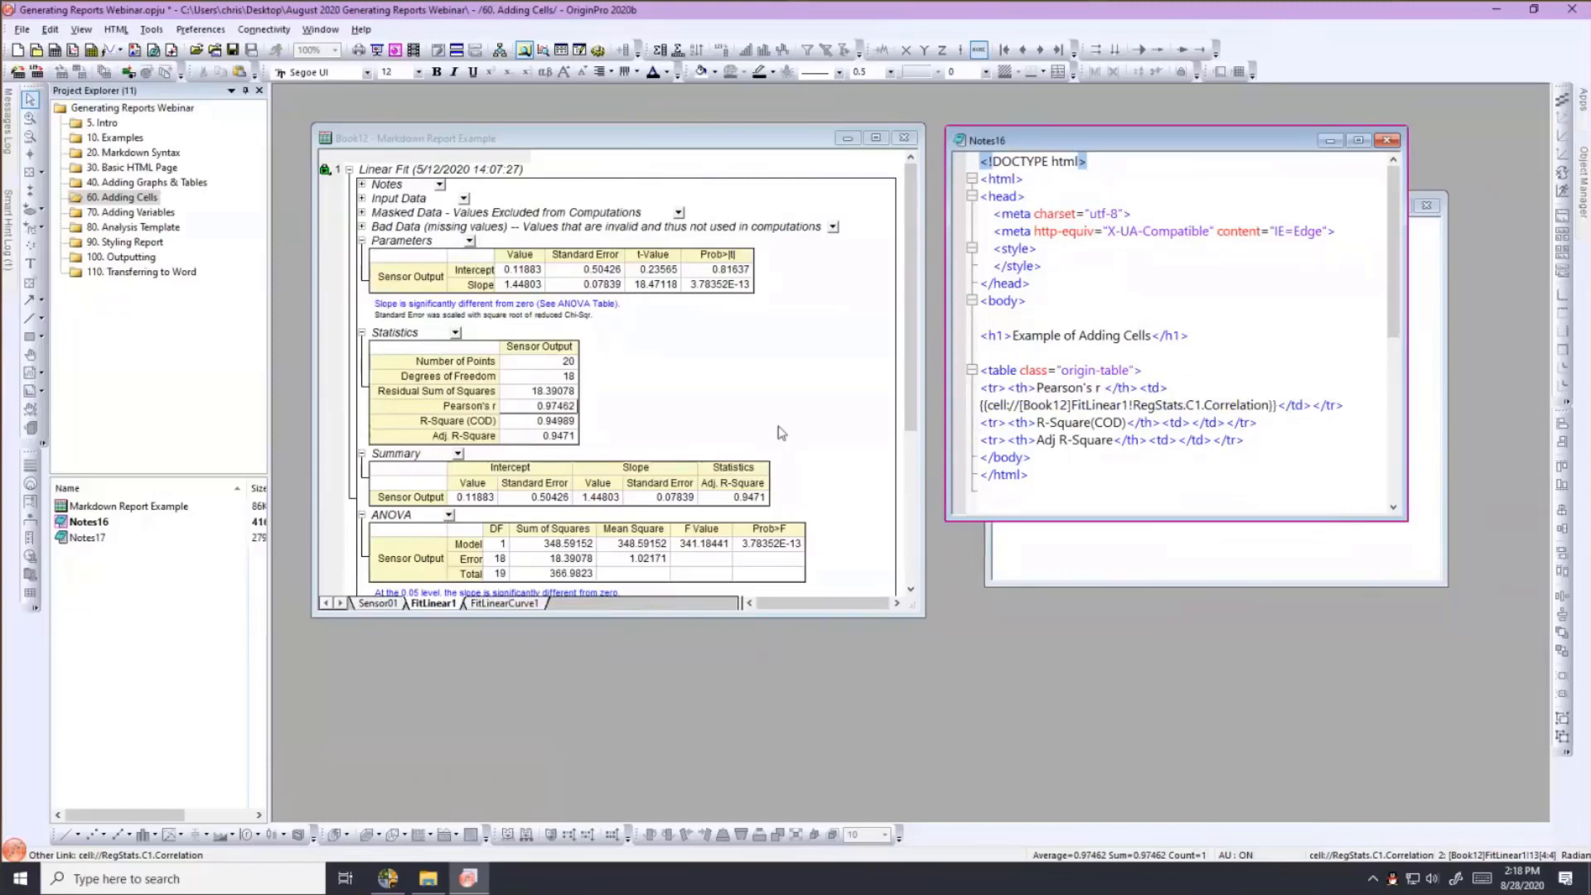
Copy the R-Square (COD) cell and paste it as a link into the data cell of Notes16's R-Square(COD) row.
left_click(560, 422)
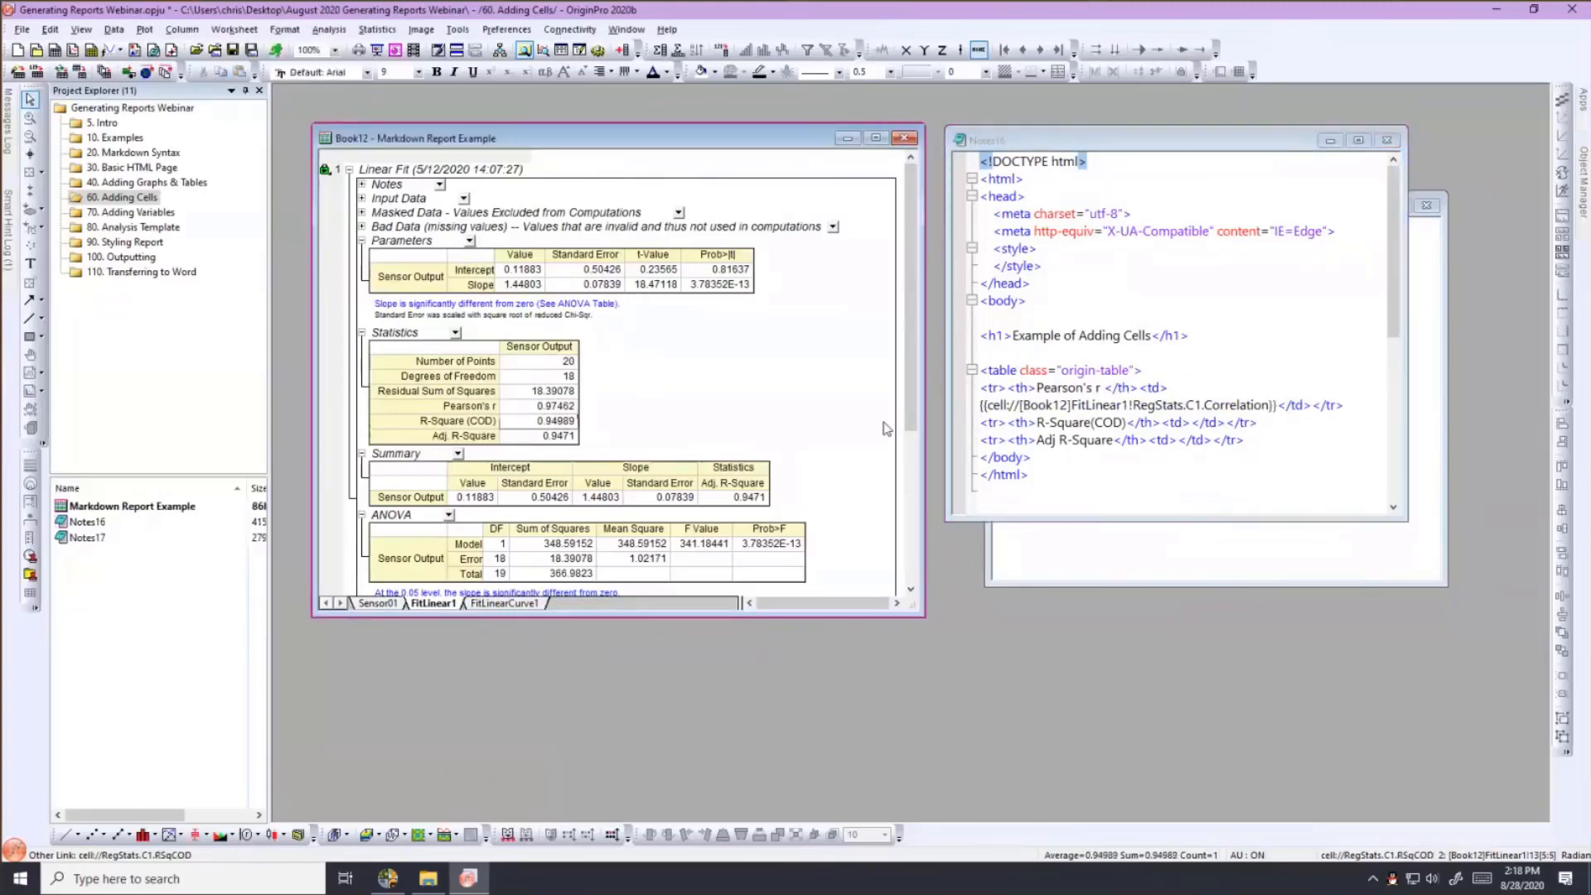
left_click(1189, 423)
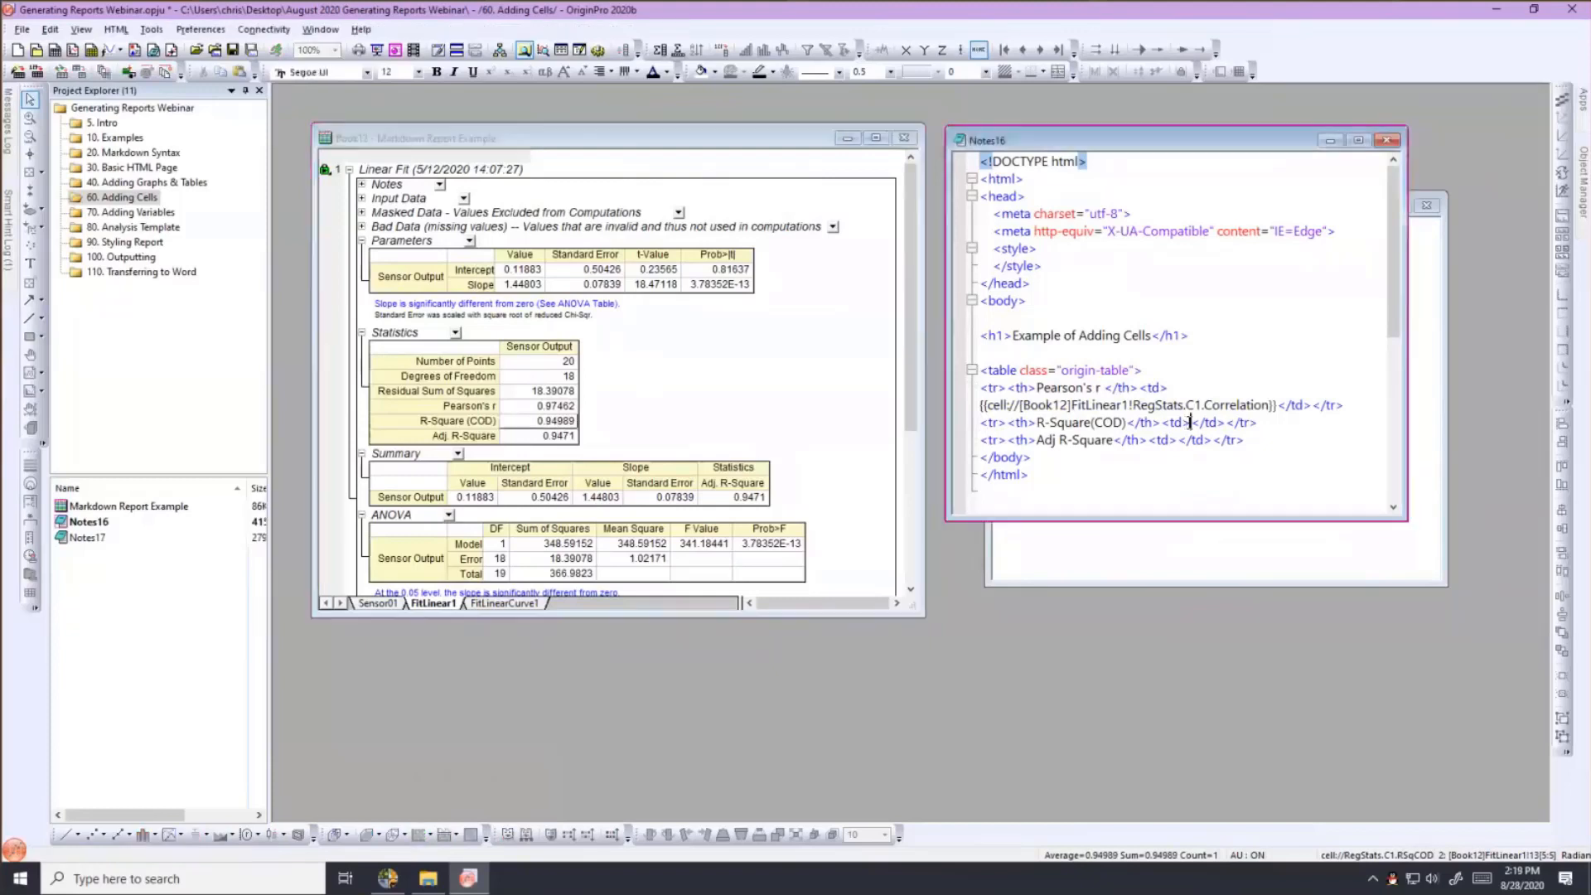
key("ctrl+v")
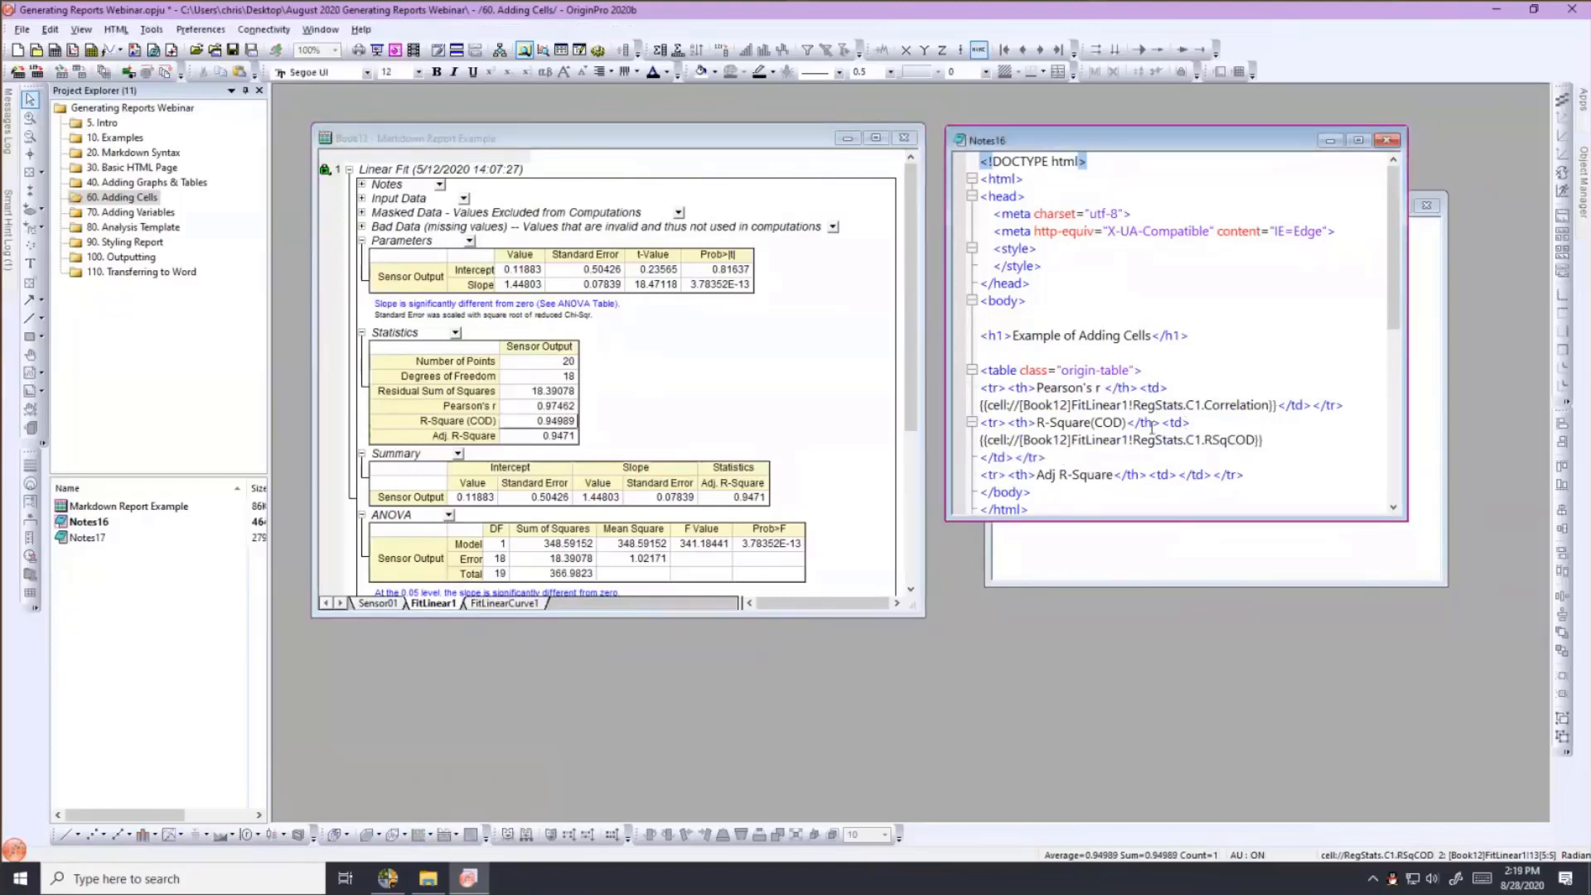
Paste the Adj. R-Square cell as a link into Notes16's Adj R-Square row and render the HTML note.
left_click(570, 440)
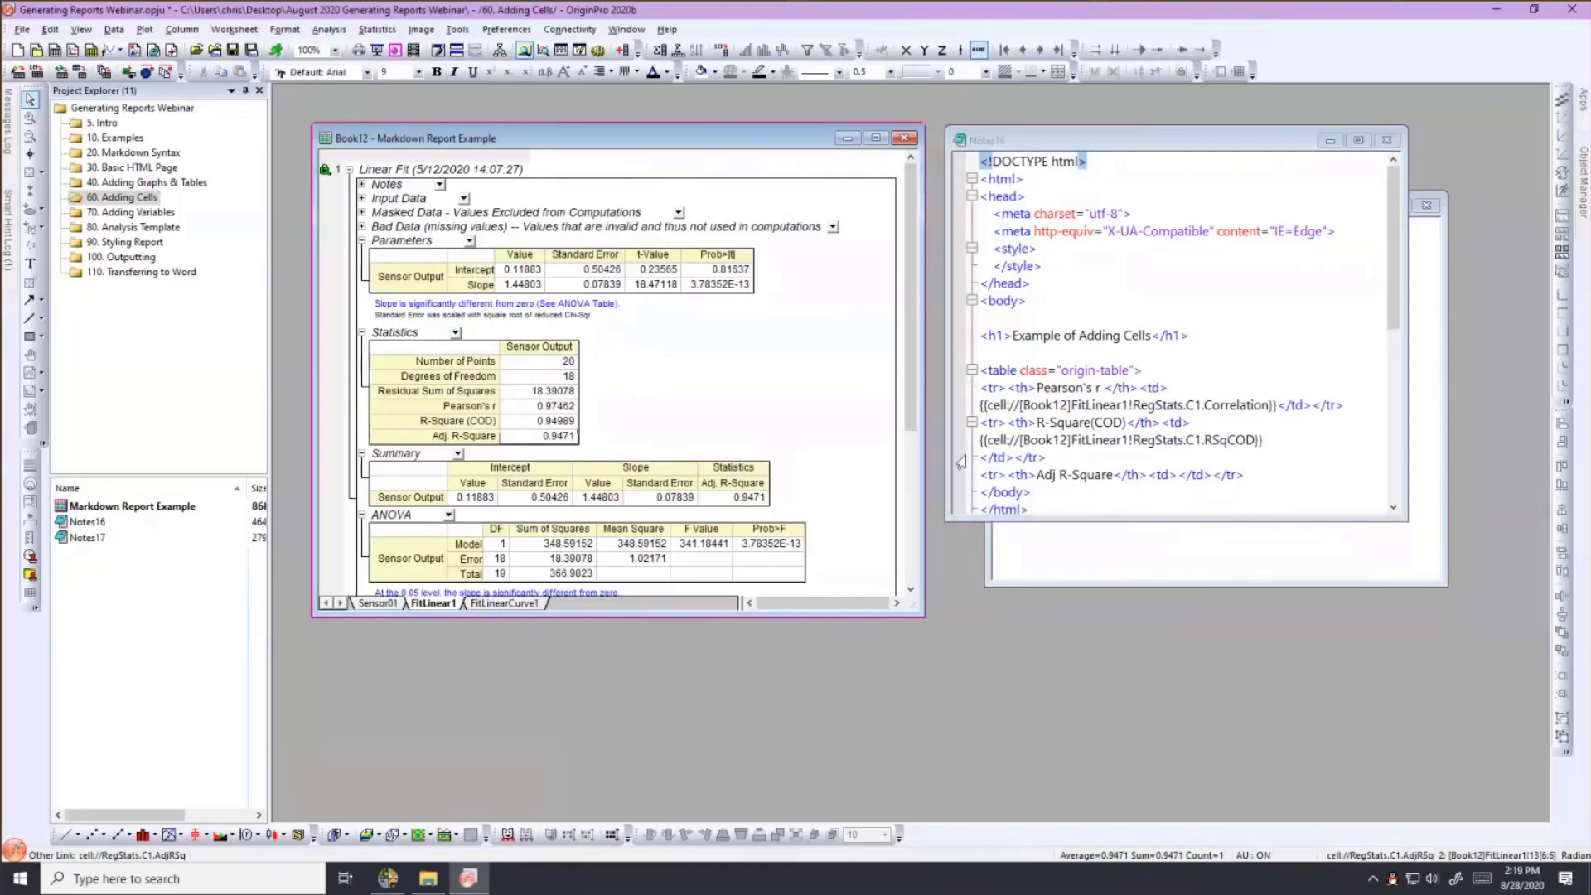
left_click(1177, 476)
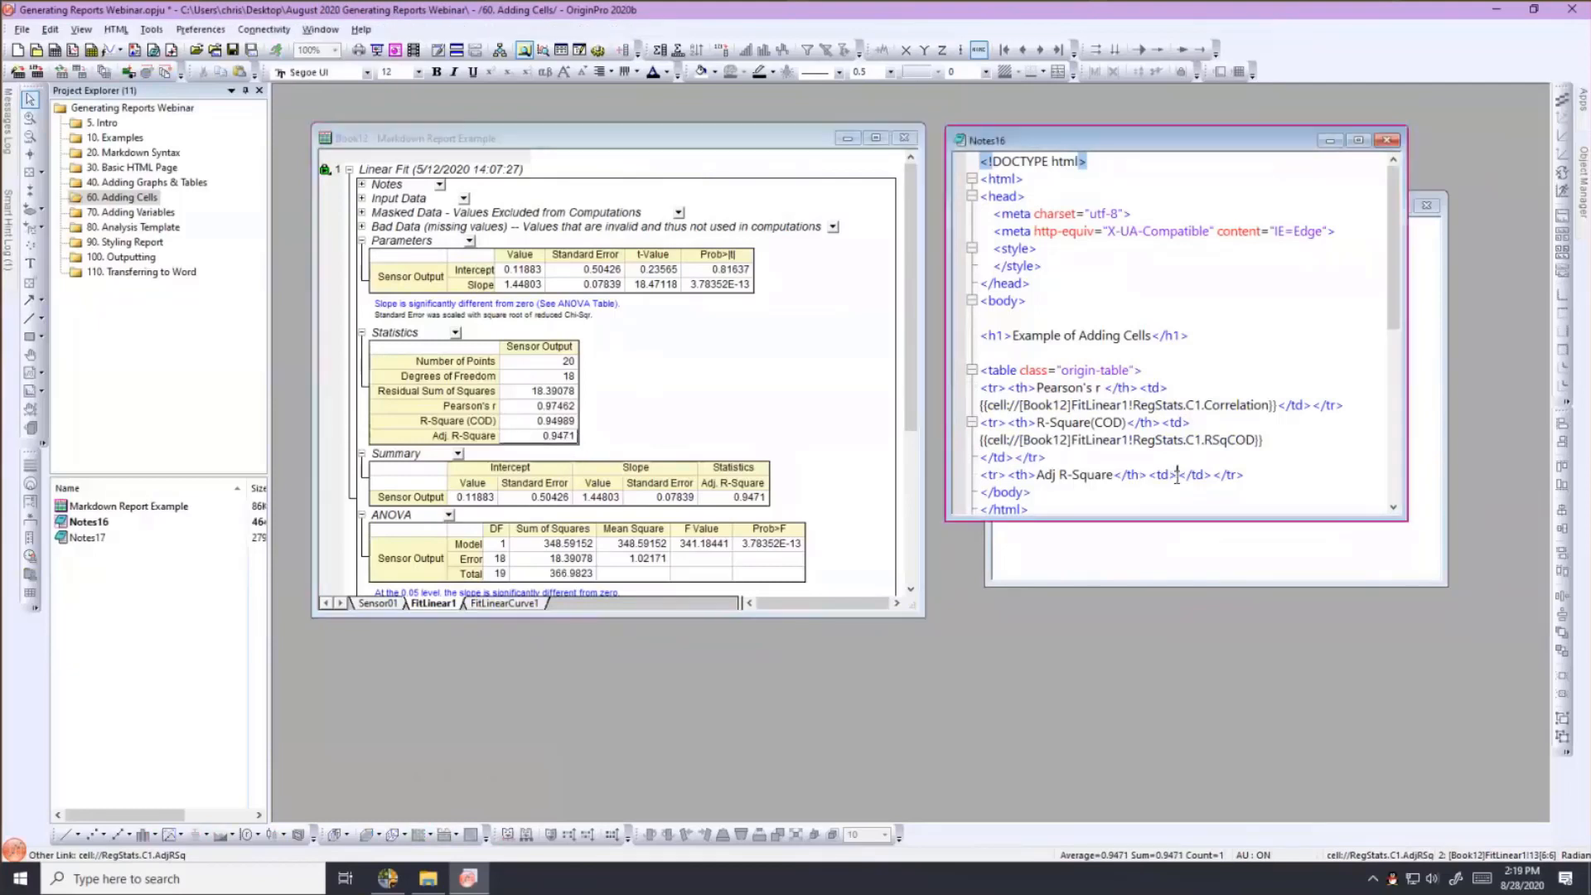
key("ctrl+v")
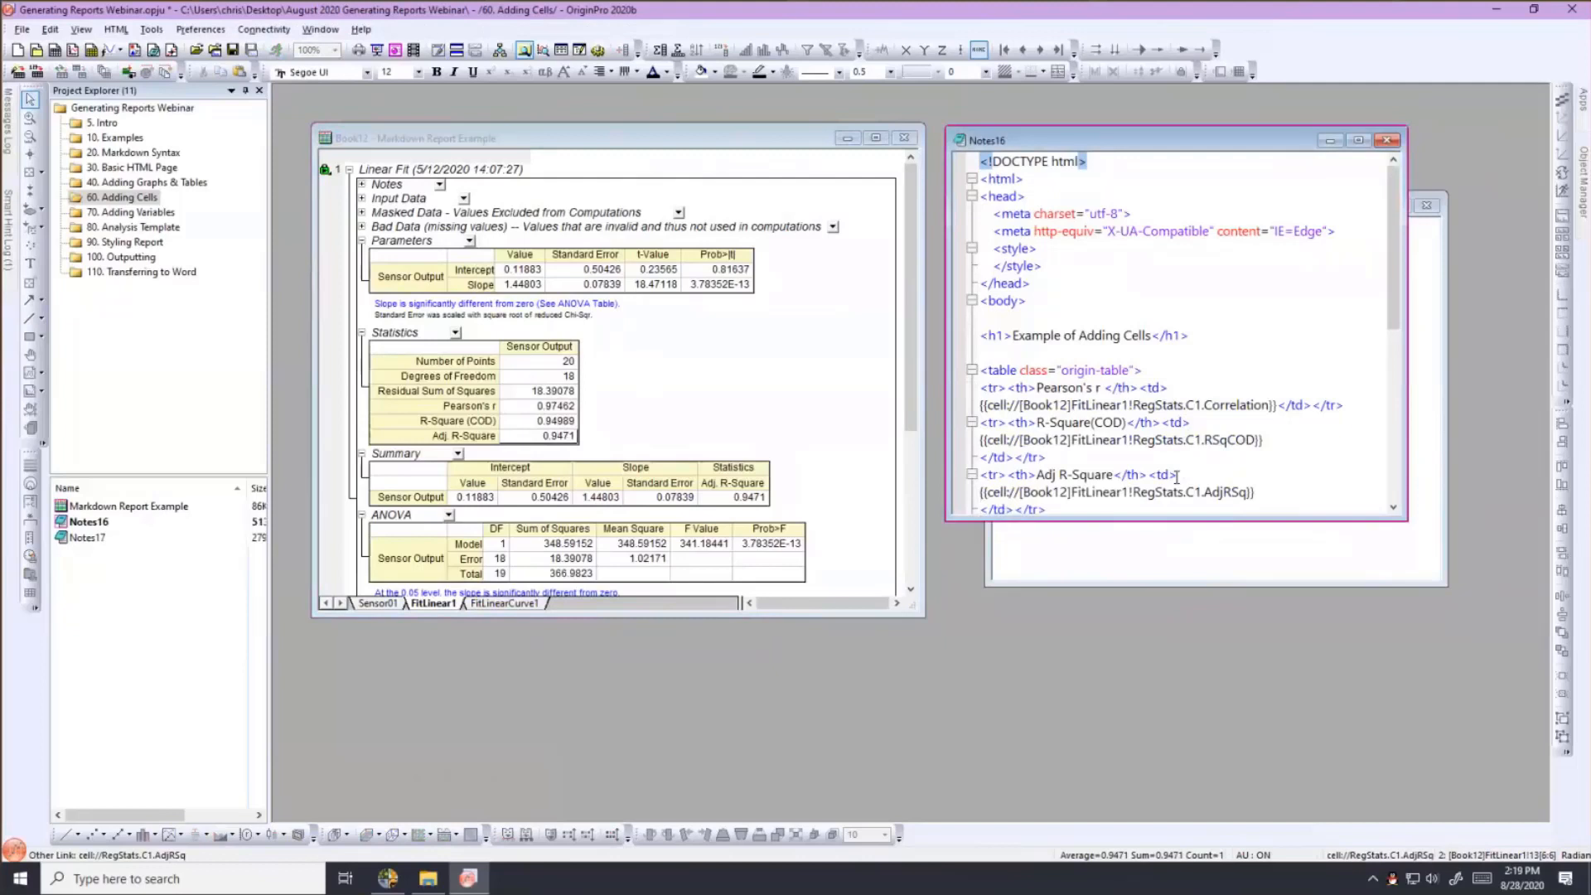
key("ctrl+m")
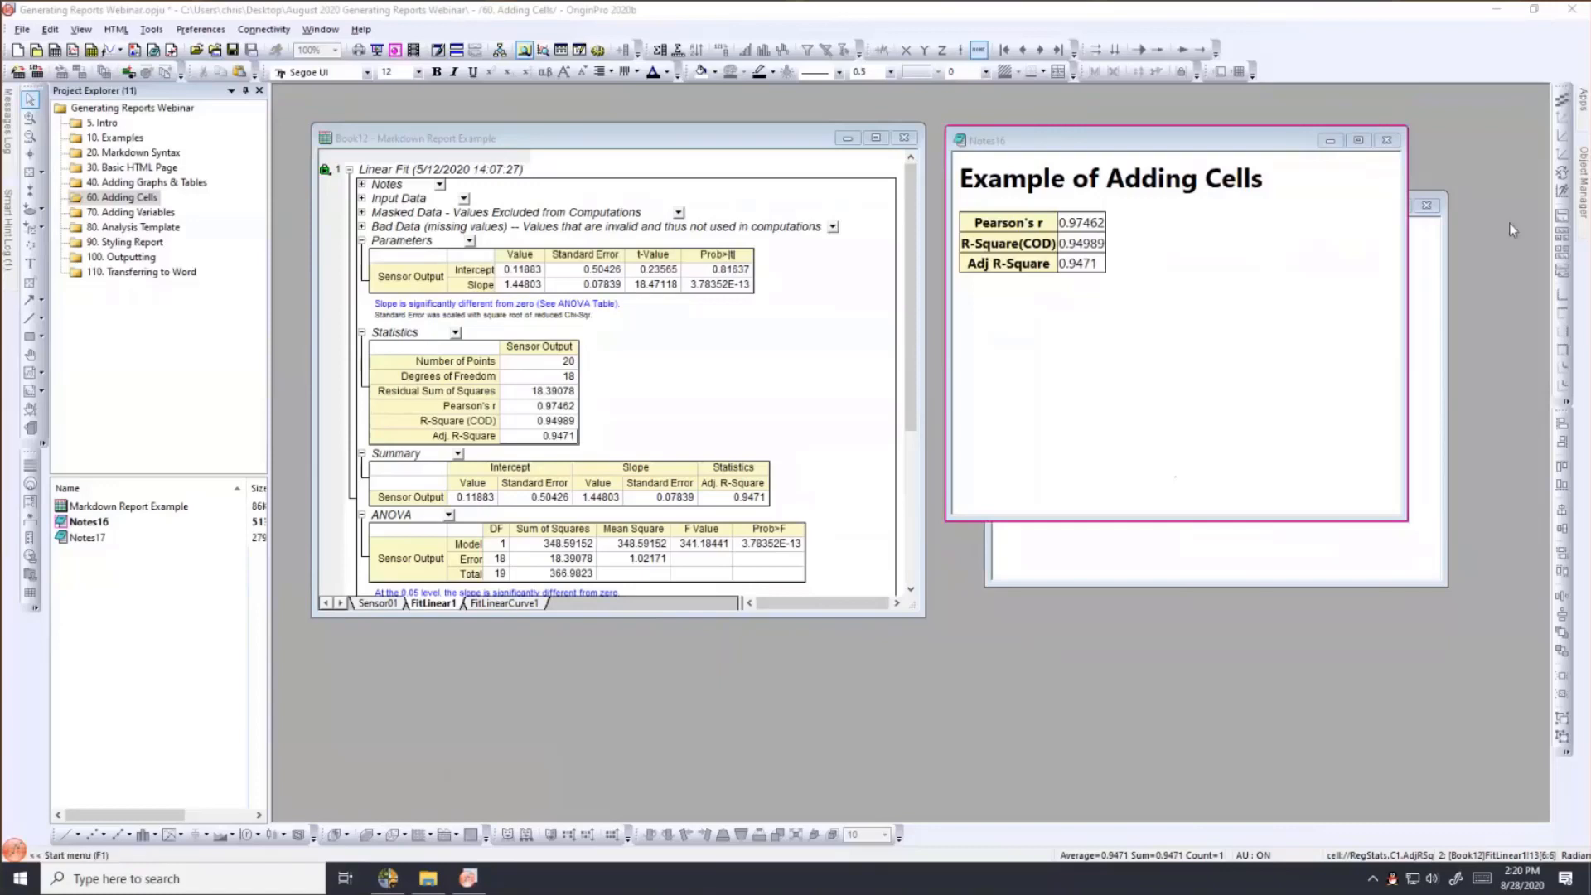
Open the 70. Adding Variables folder, check the T275K data sheet, and open the embedded Notes4 sheet in its own window beside the workbook.
left_click(167, 213)
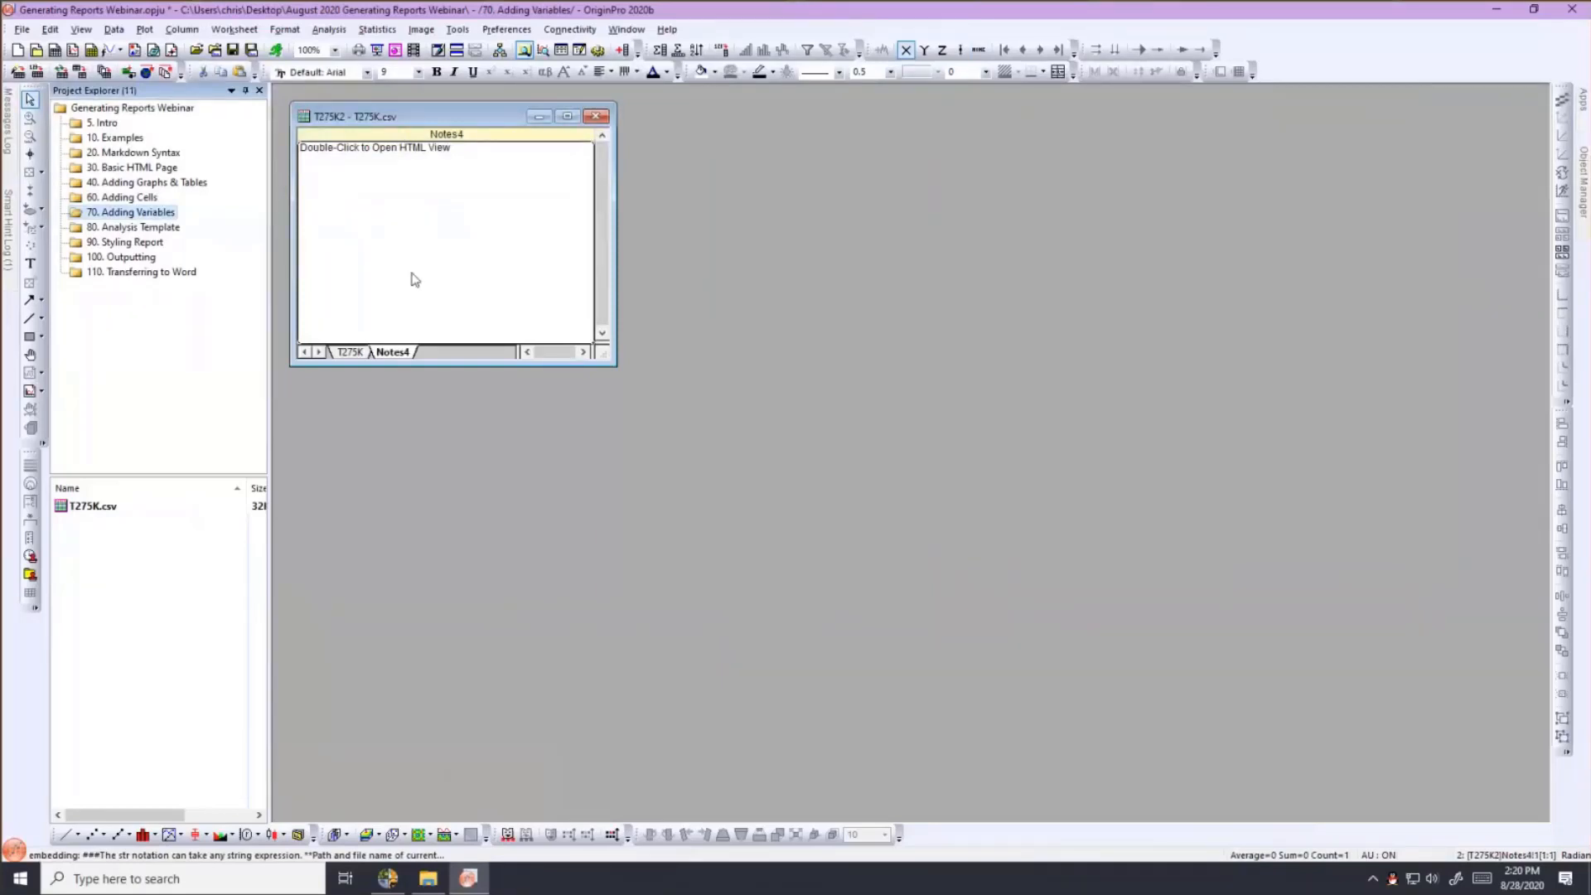
left_click(348, 353)
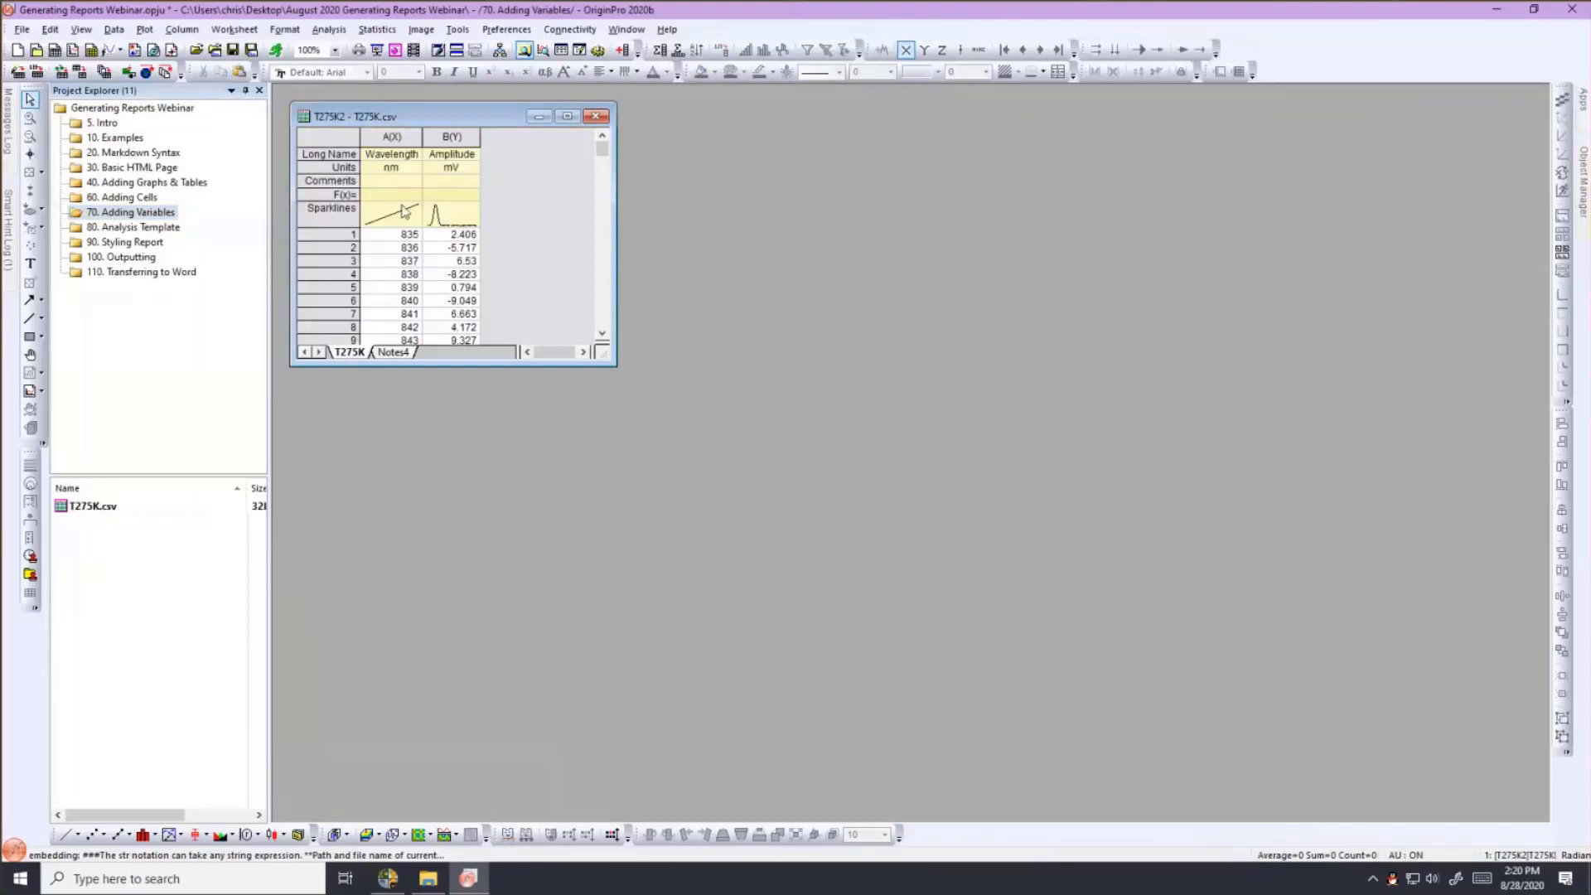
left_click(386, 354)
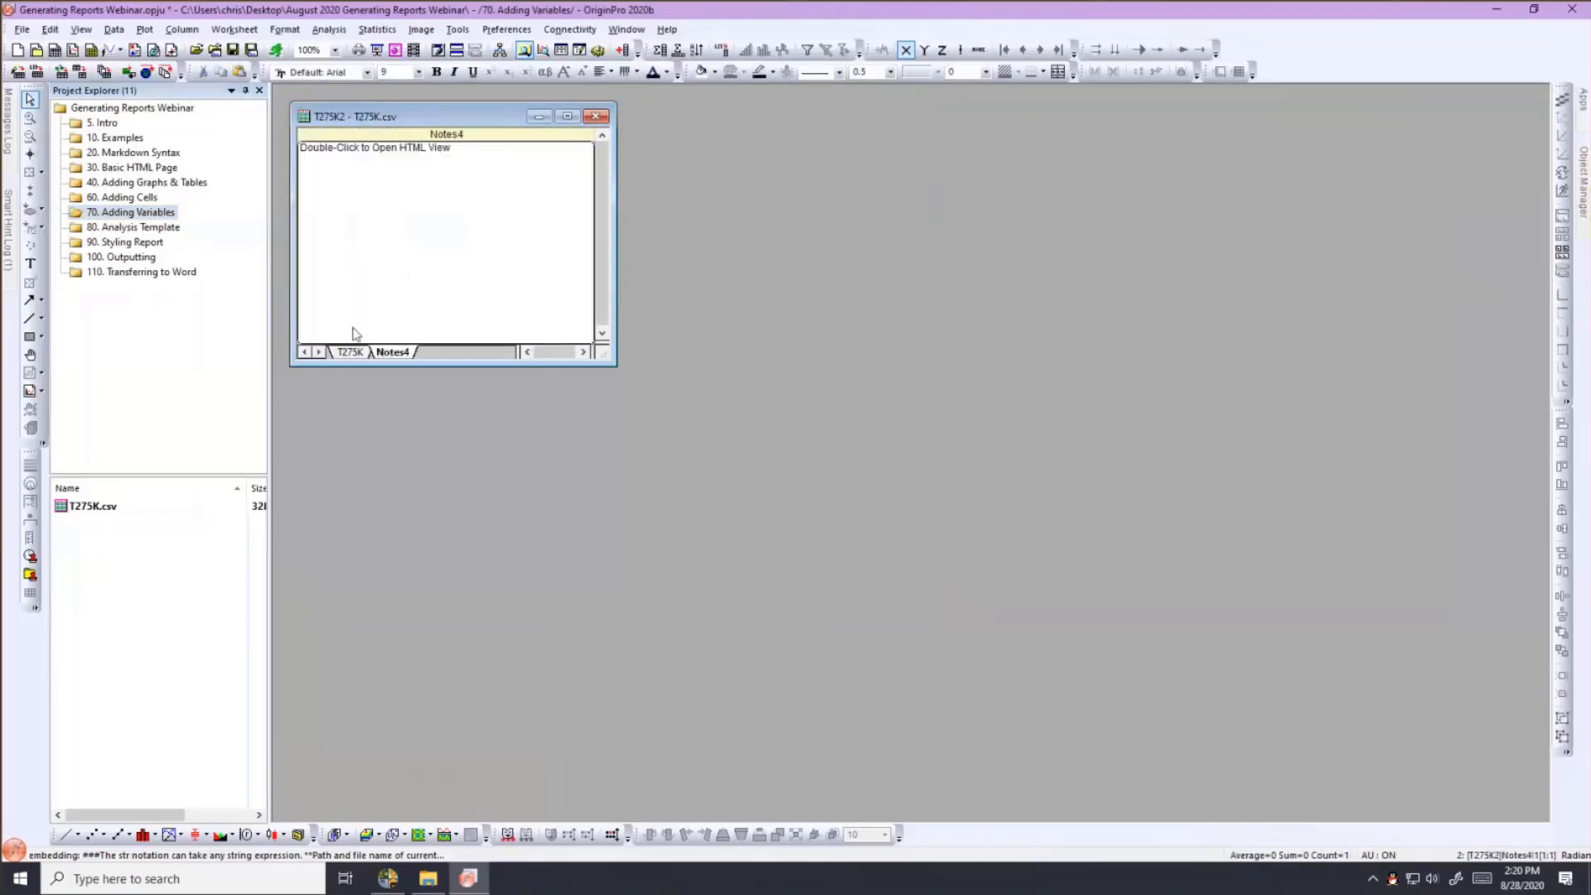
double_click(426, 258)
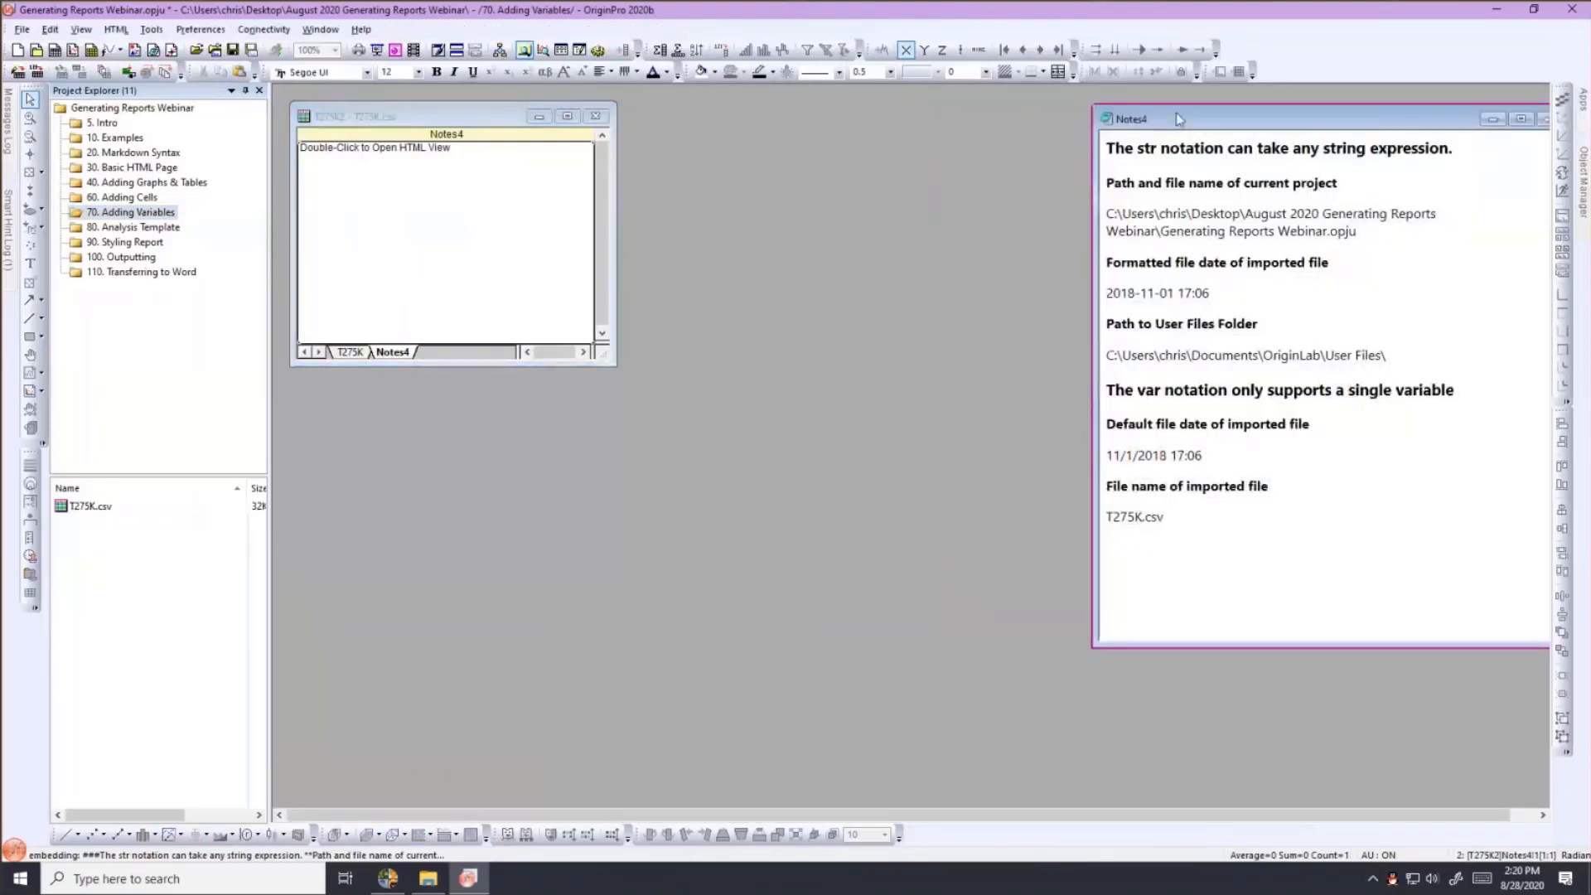
left_click_drag(1179, 119, 1000, 125)
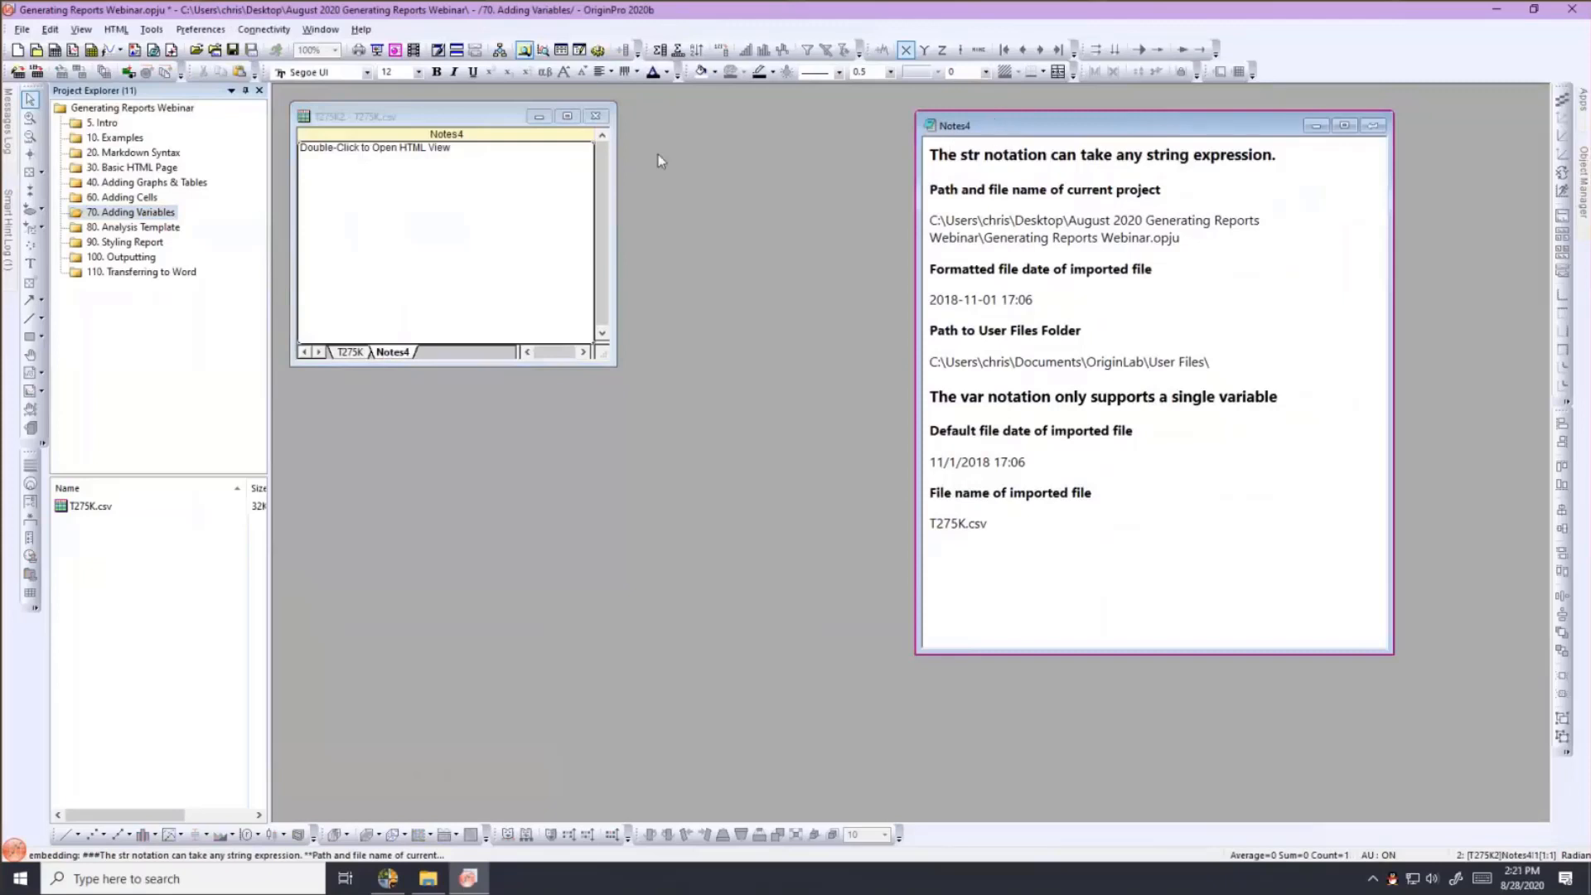
Create a new blank notes window and add it as a sheet to the T275K.csv workbook.
left_click(452, 120)
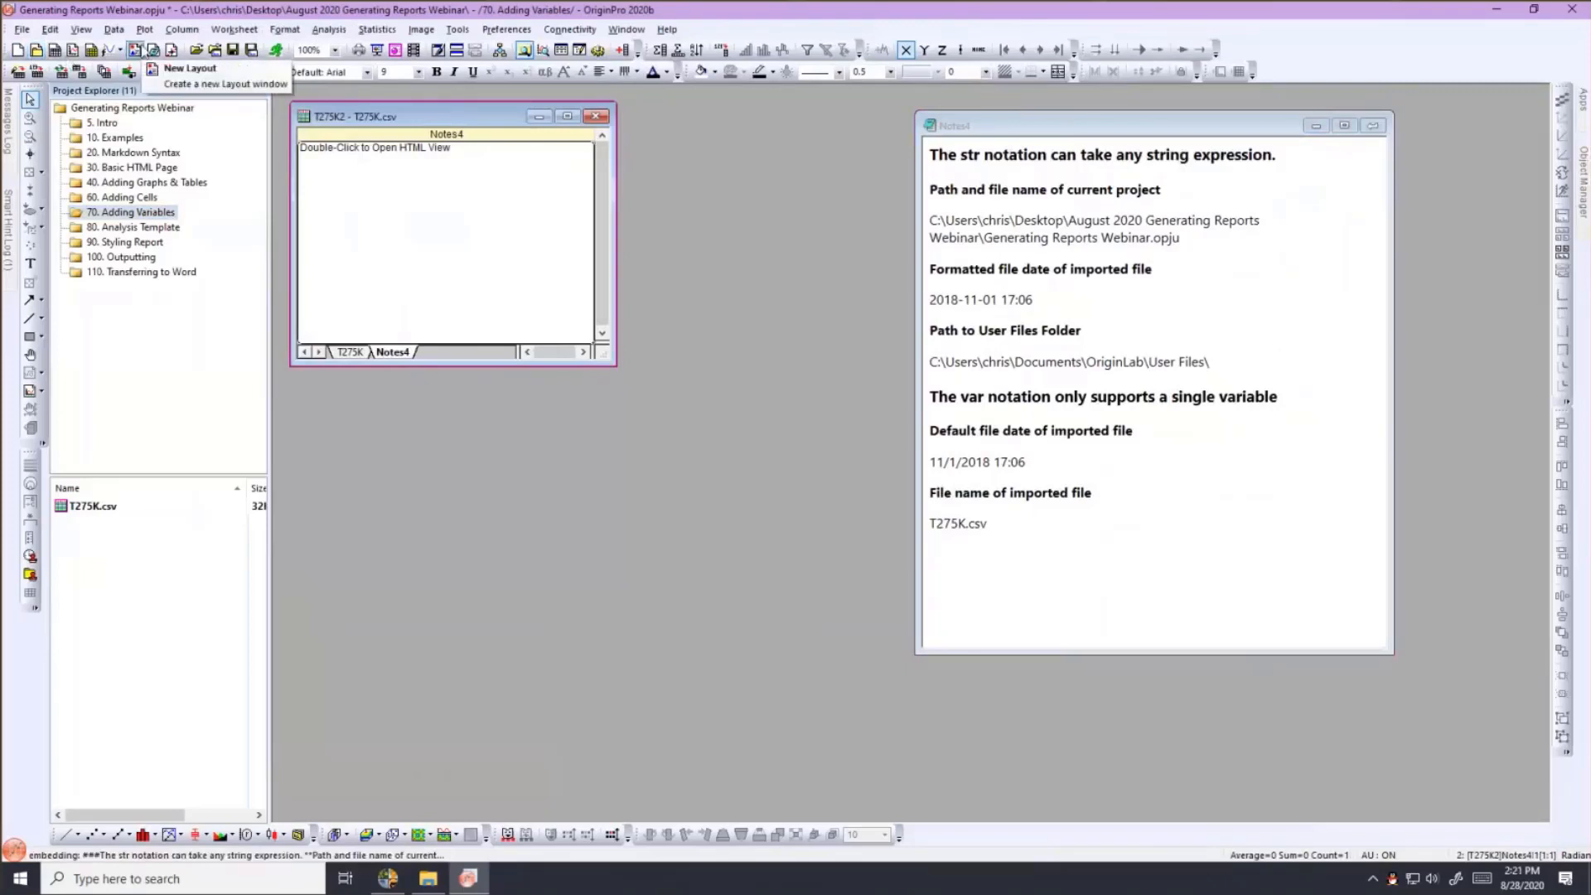
left_click(153, 50)
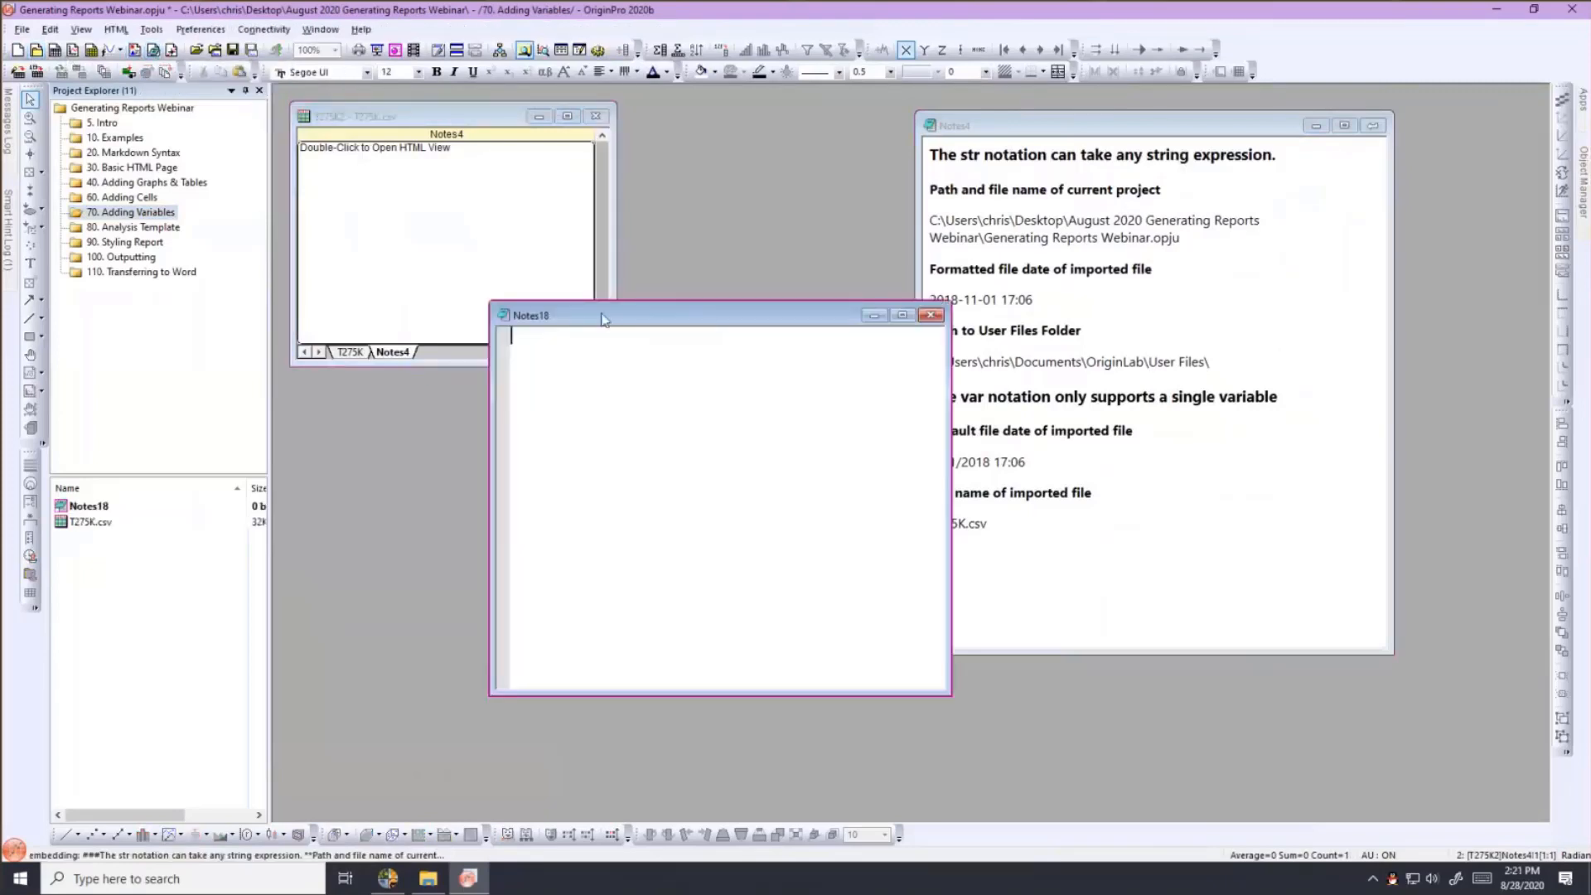
left_click_drag(602, 320, 675, 277)
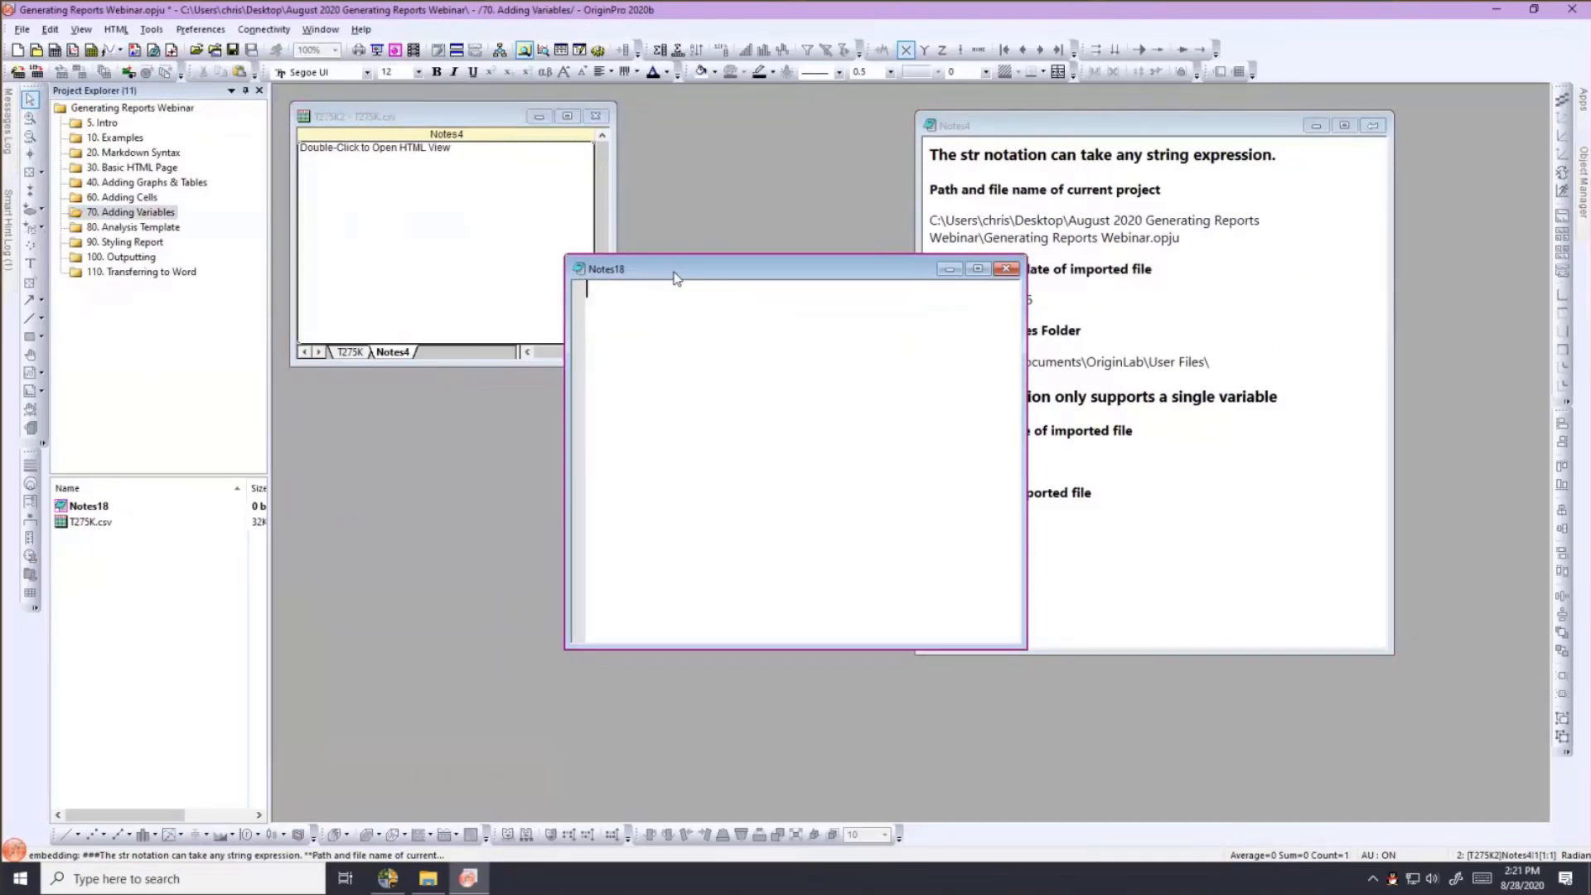
left_click(352, 353)
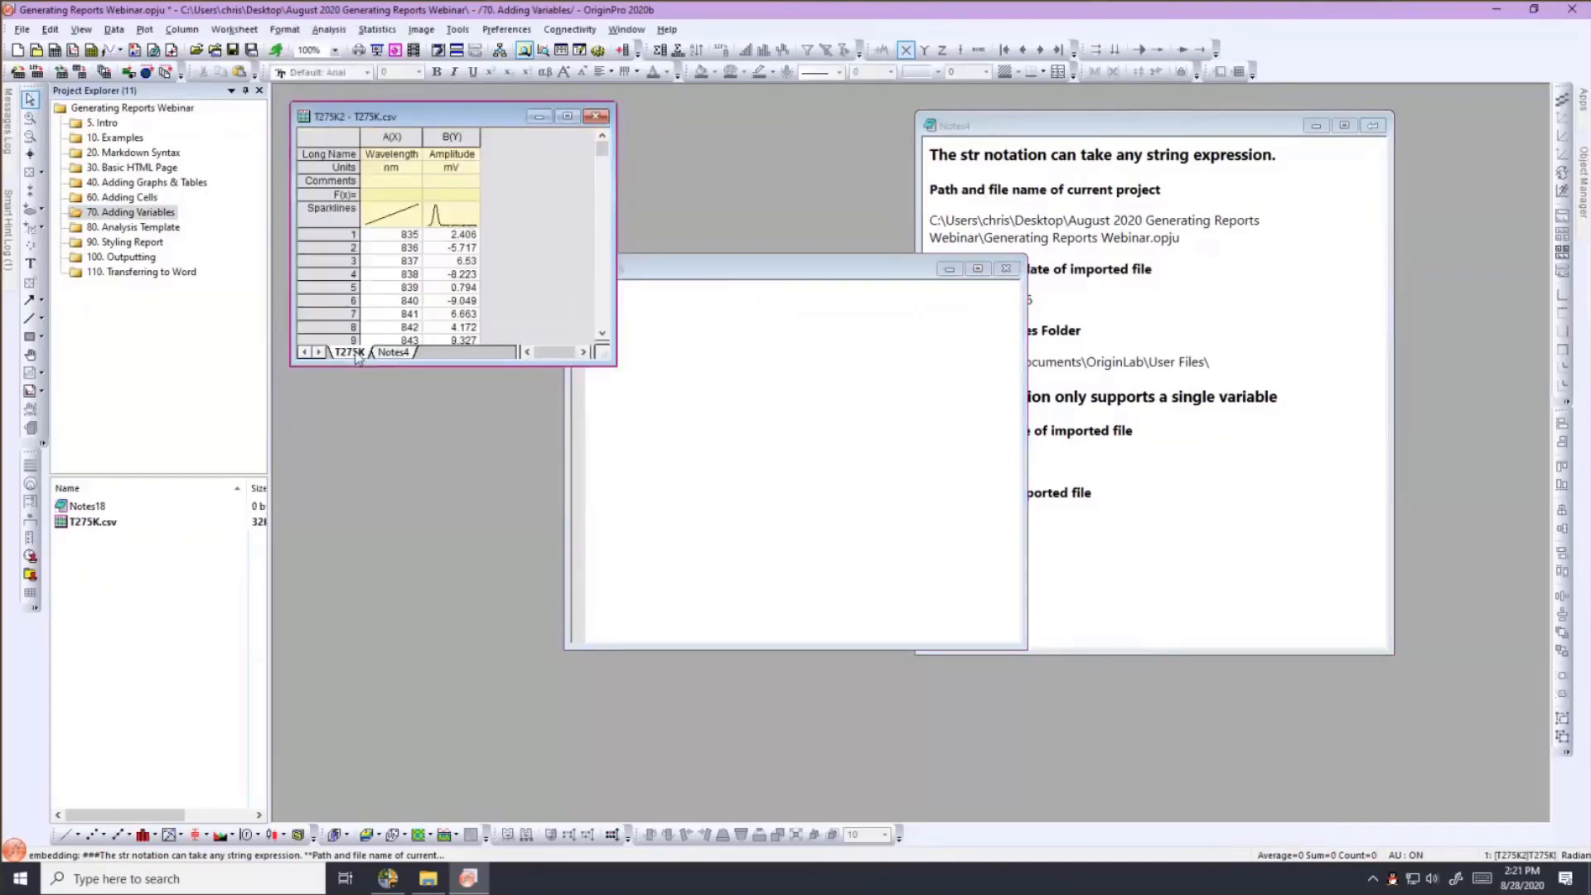
right_click(355, 355)
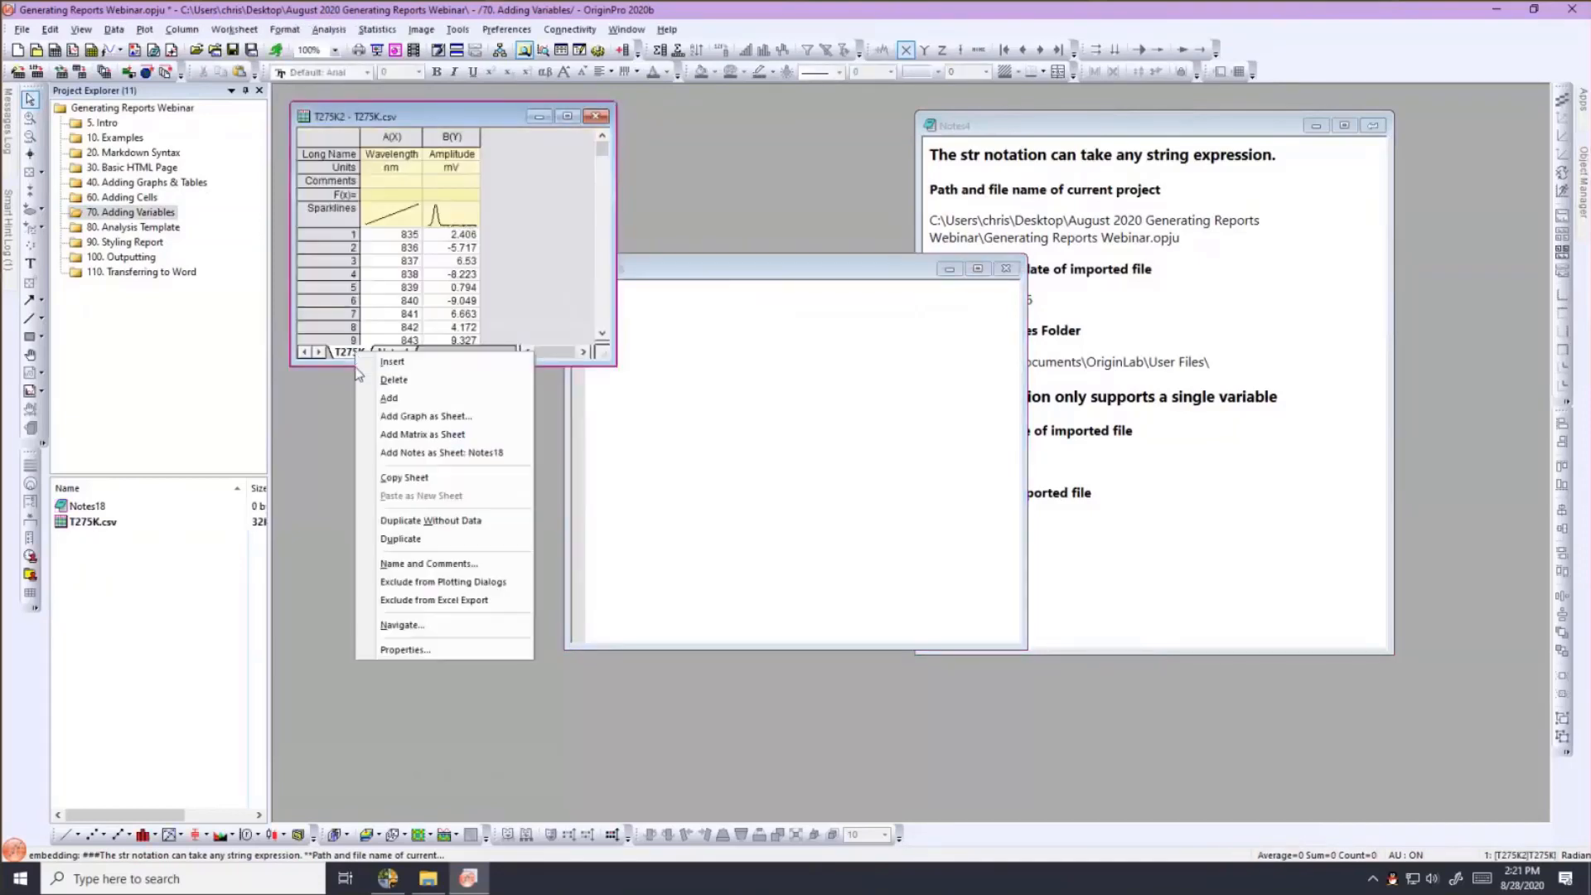
left_click(371, 452)
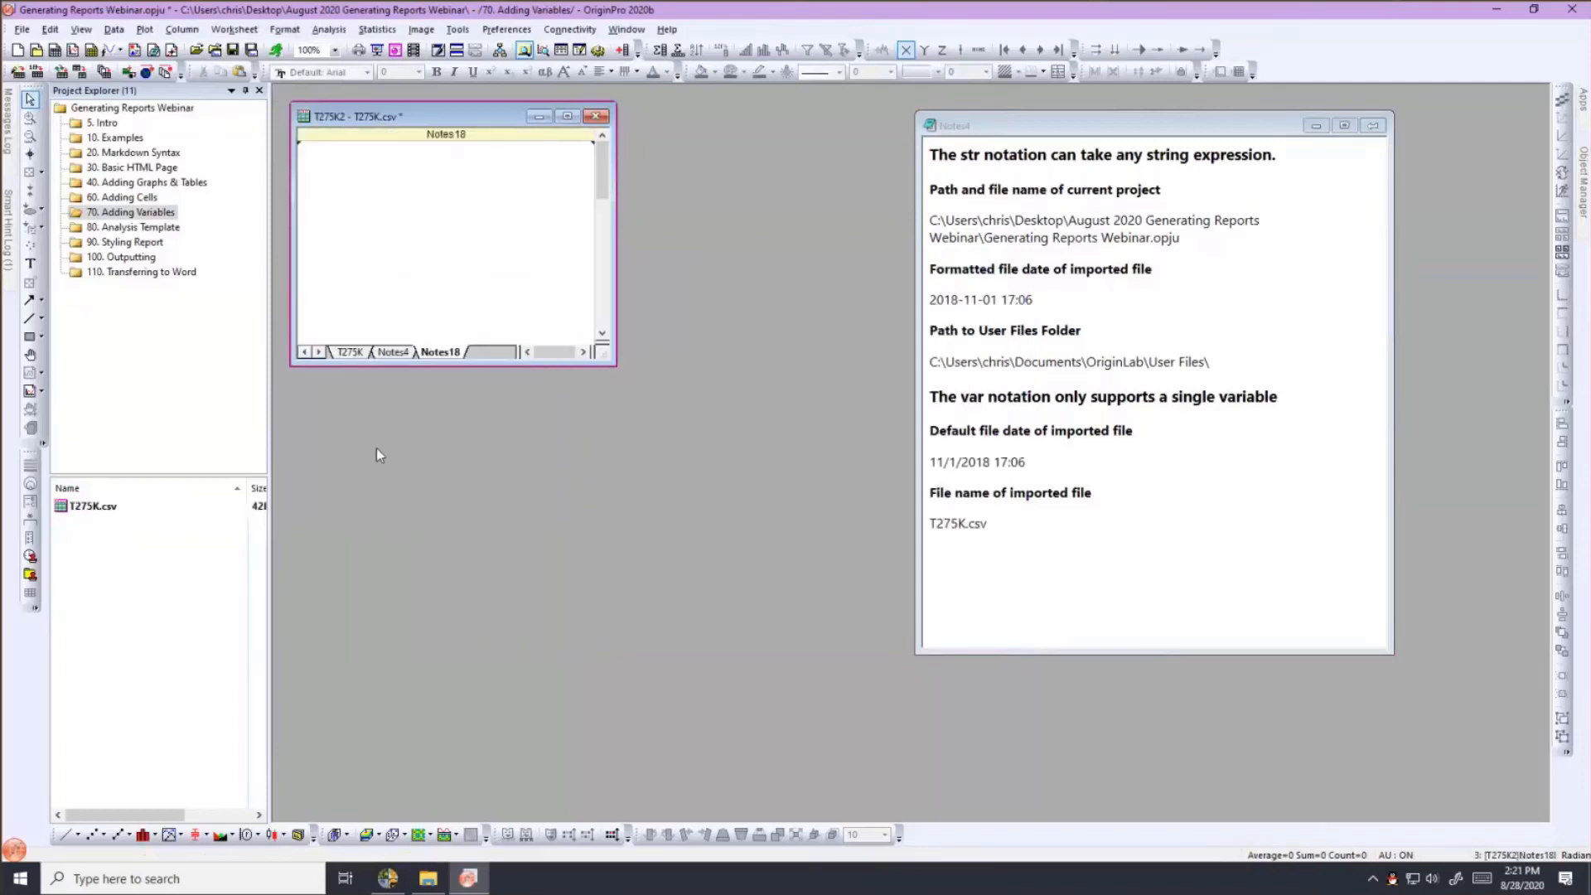
Create a new blank graph window and add it as a sheet to the T275K.csv workbook.
left_click(73, 50)
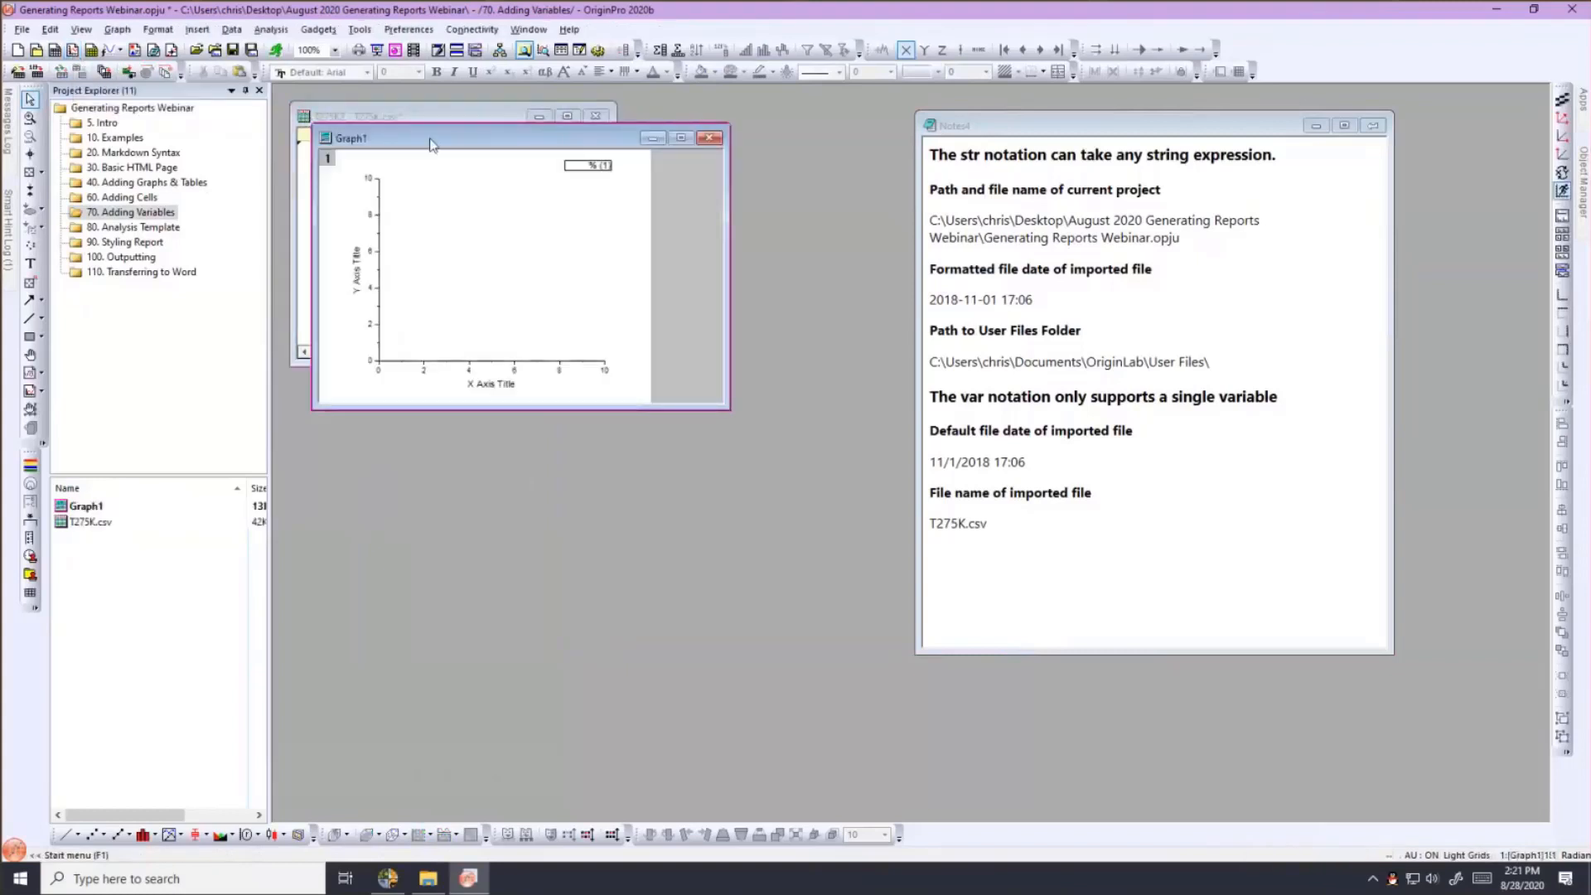
left_click_drag(430, 145, 672, 313)
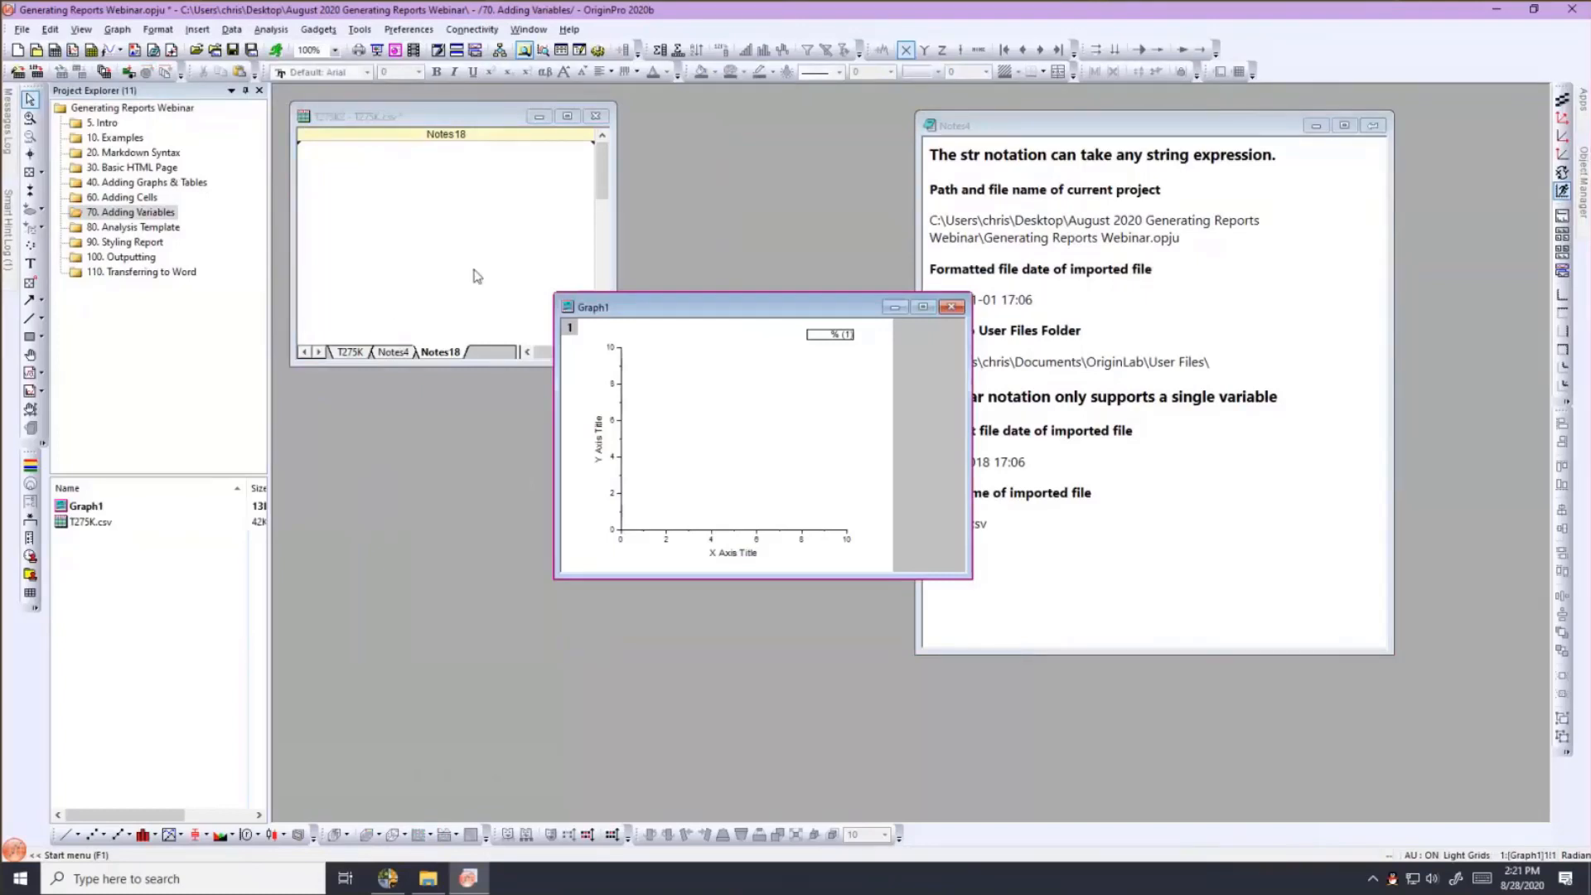
left_click(353, 355)
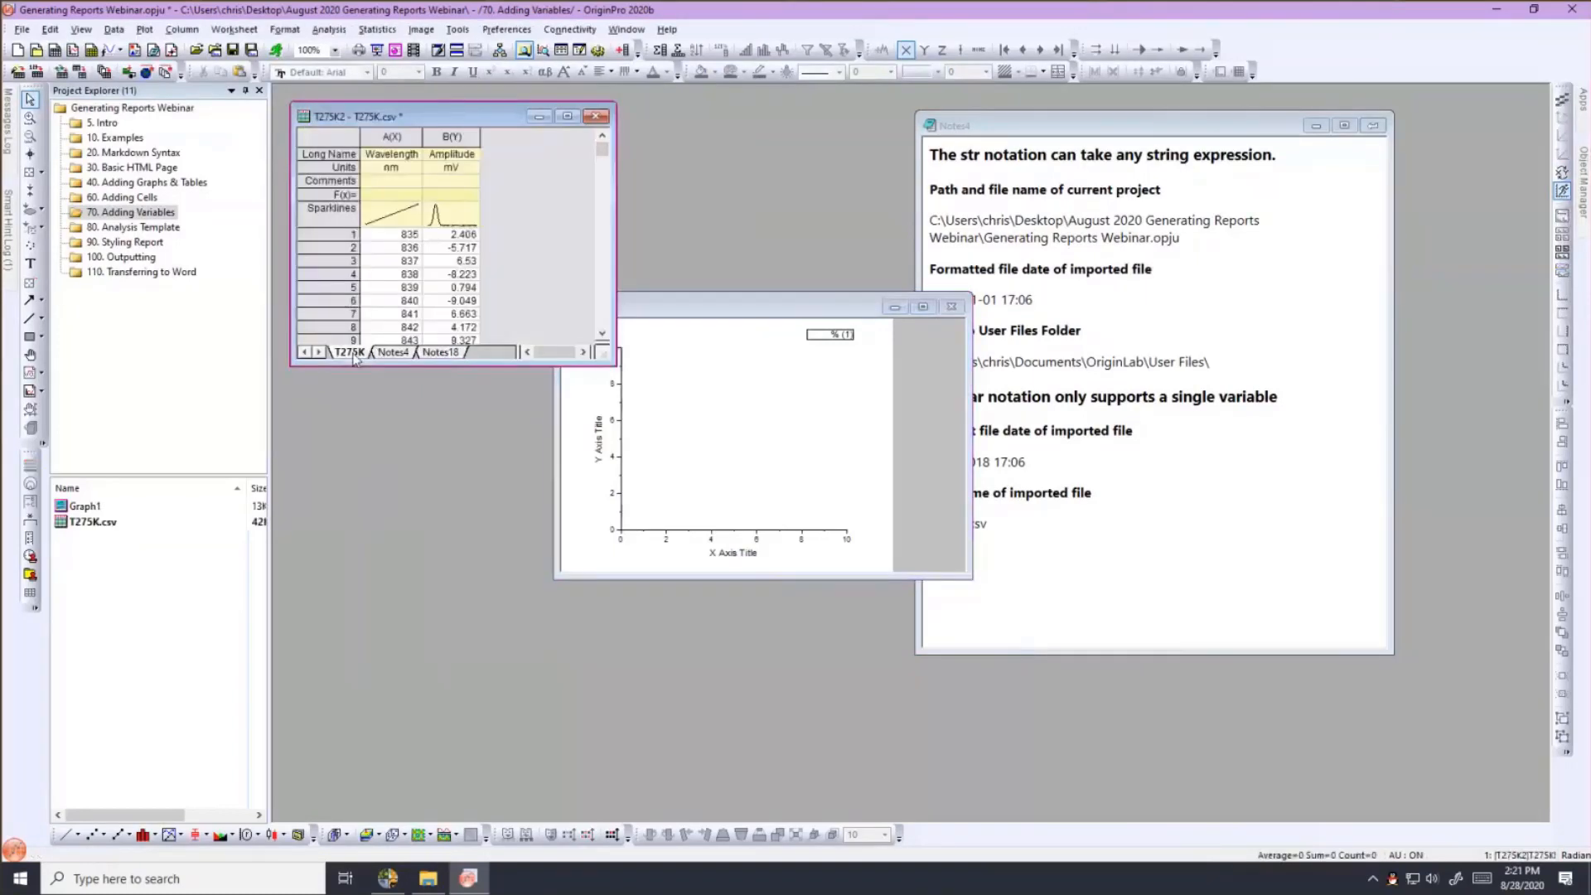
right_click(353, 355)
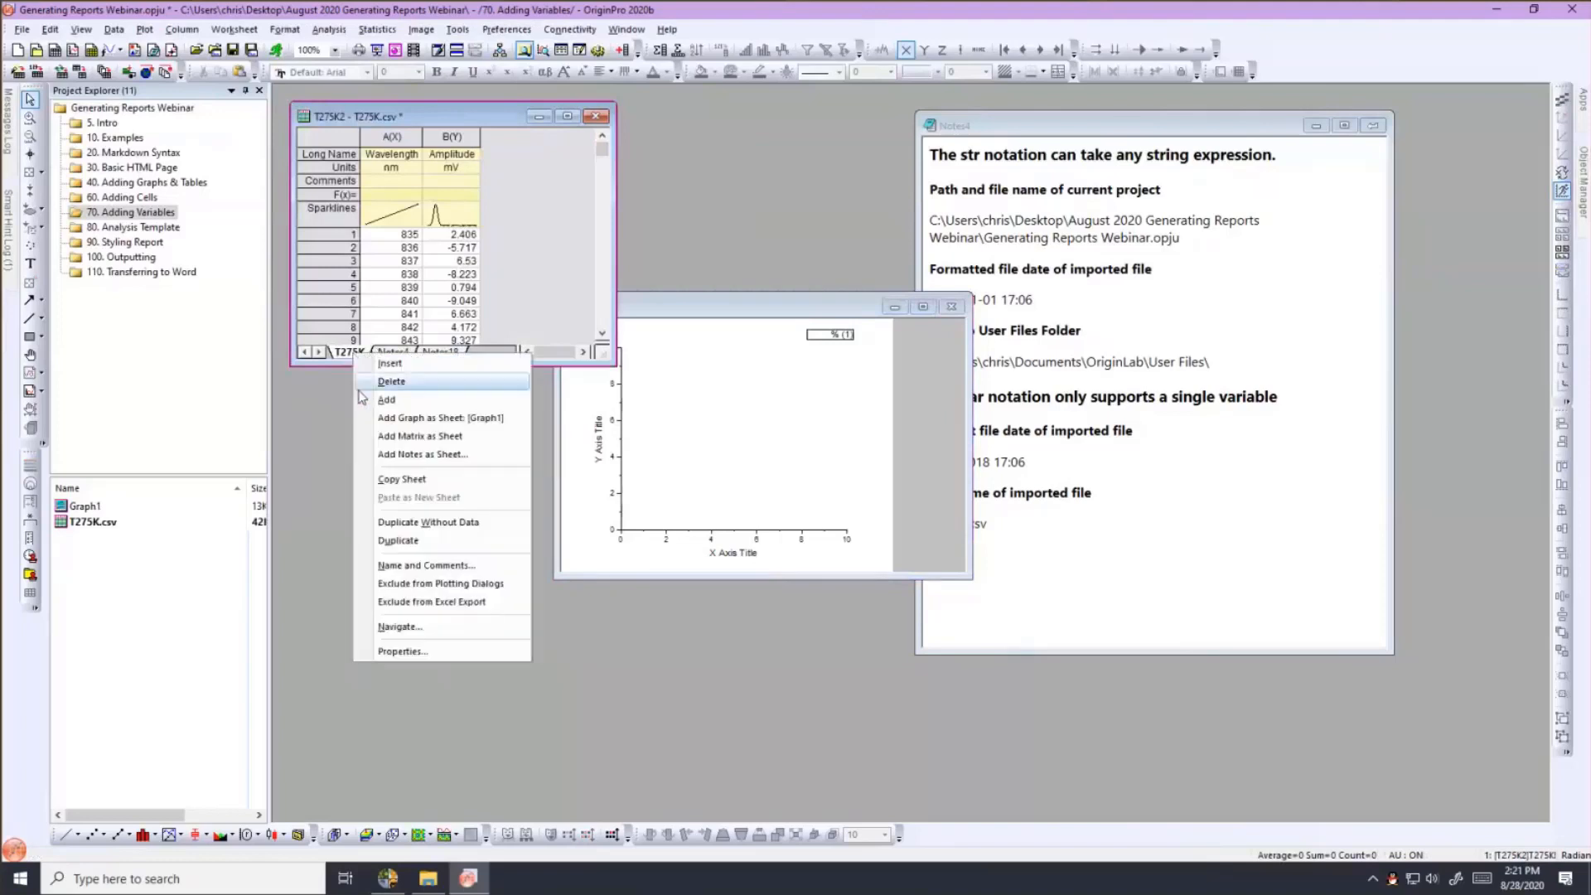
left_click(365, 418)
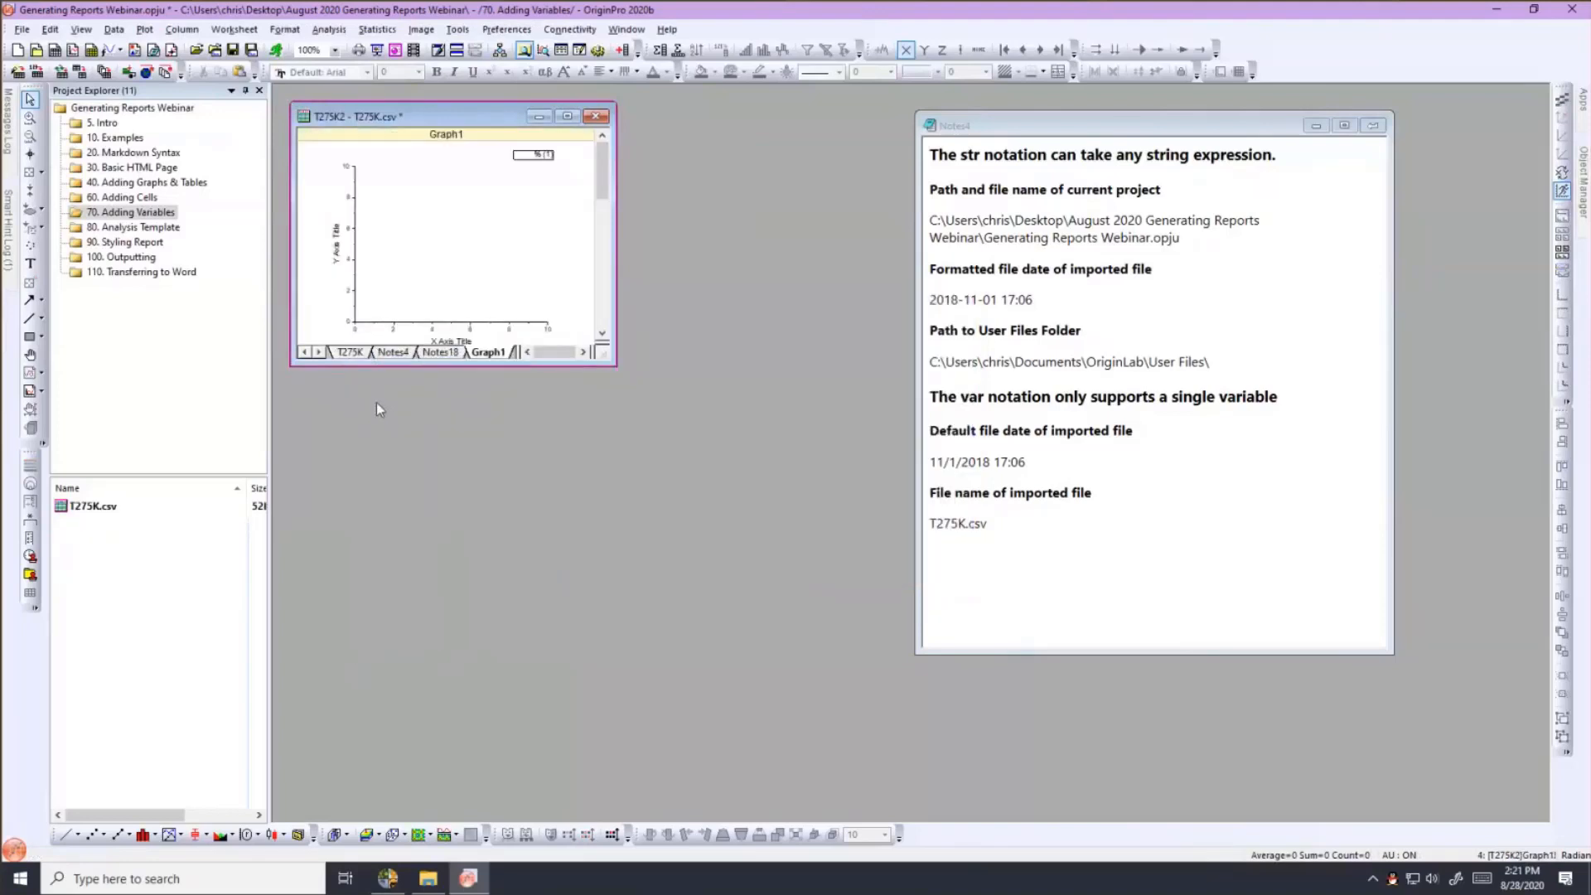
Delete the Graph1 sheet from the workbook while keeping its graph, and delete the restored Graph1 window.
right_click(487, 353)
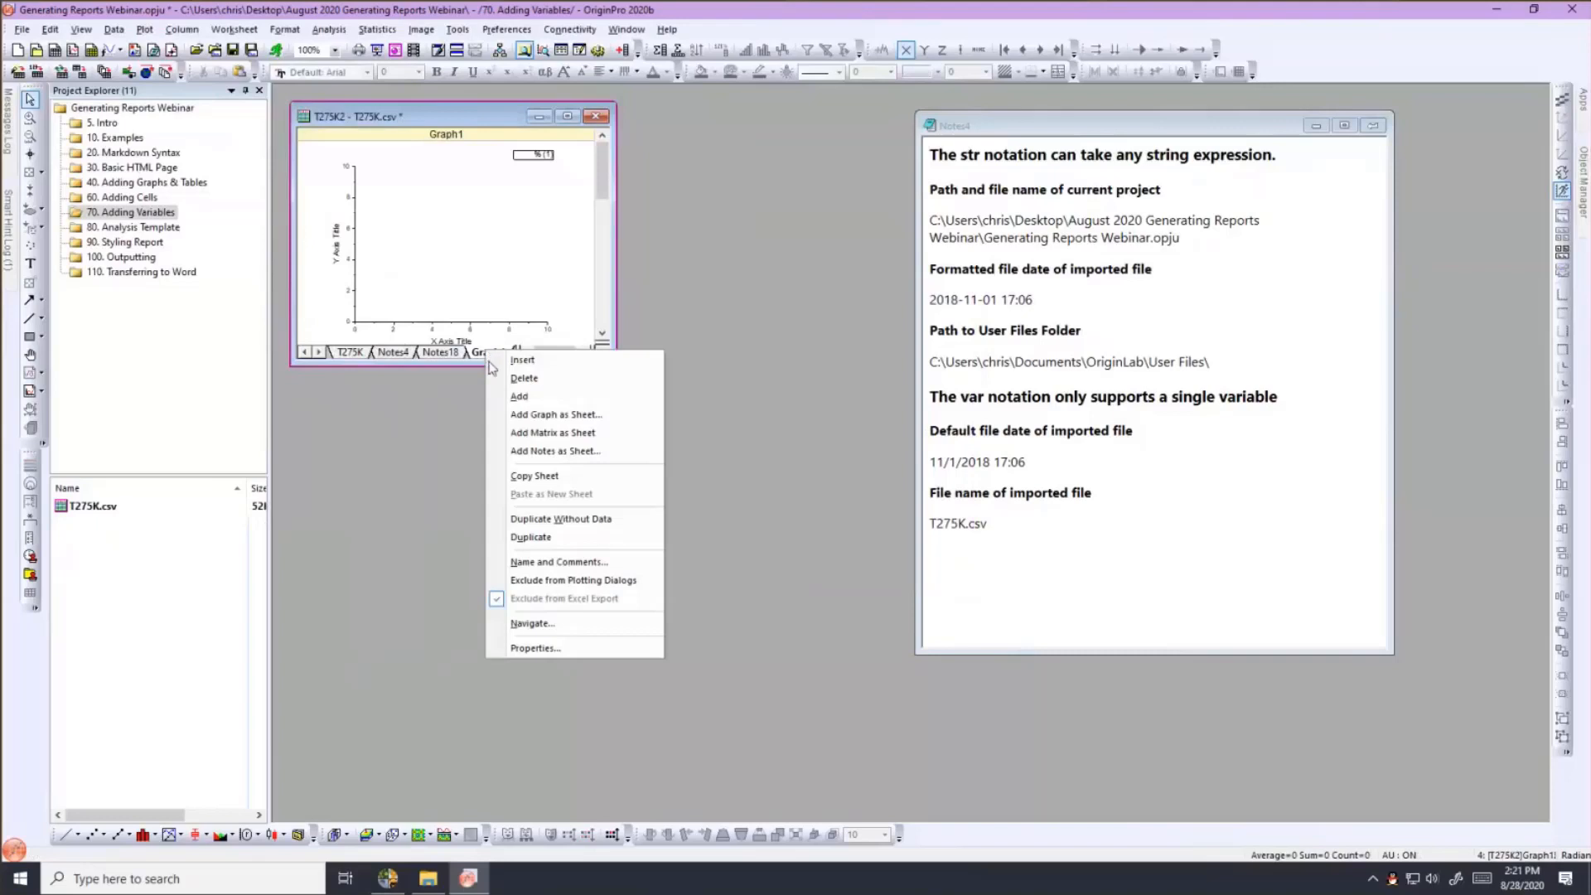
left_click(493, 377)
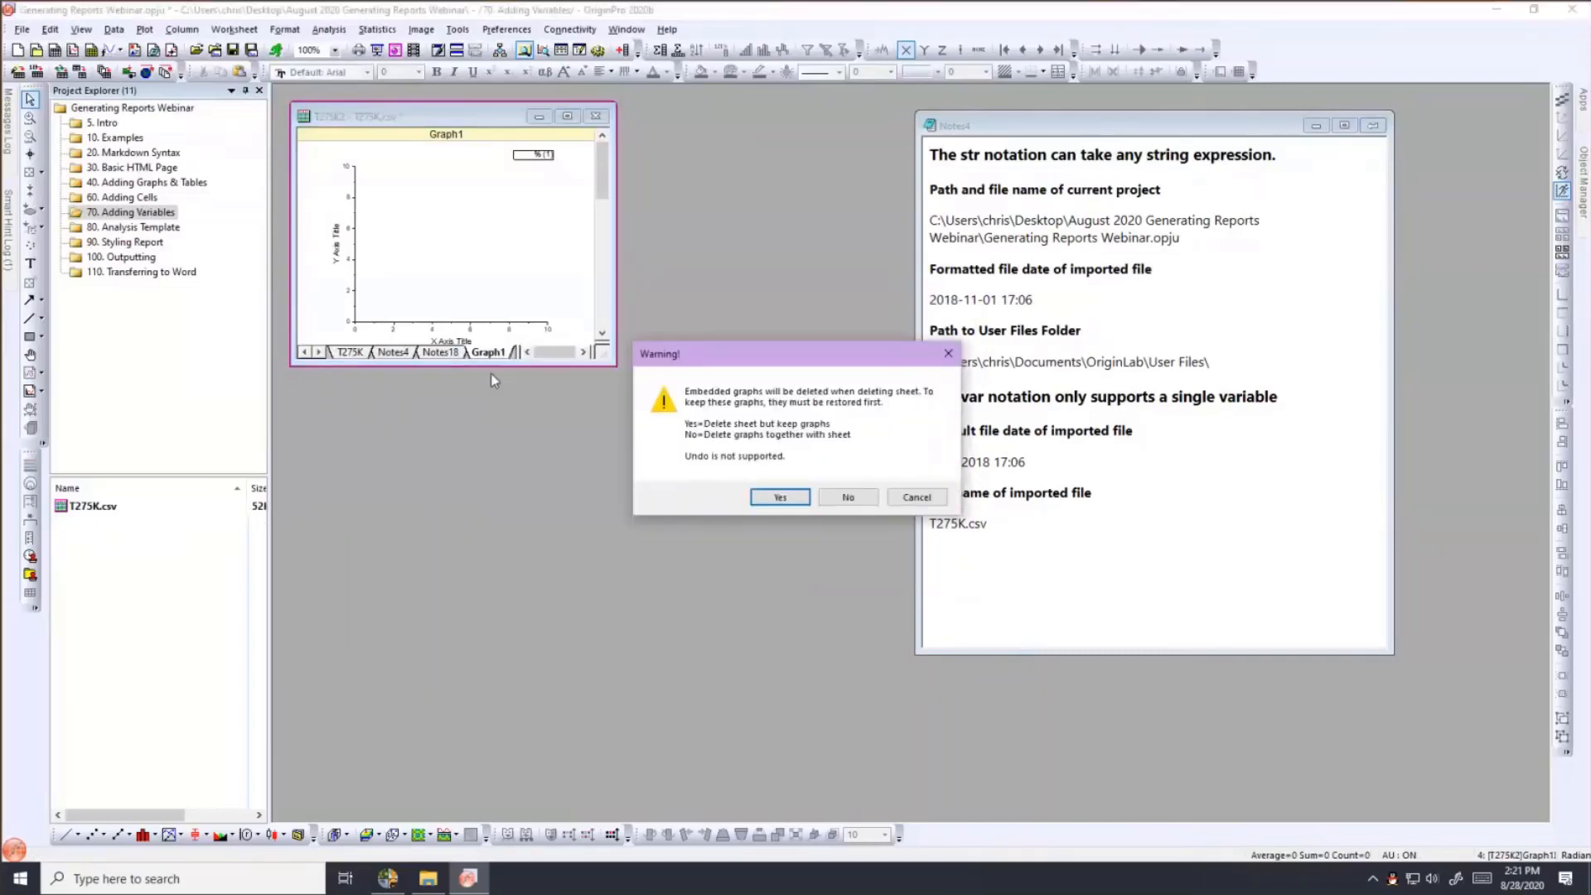
left_click(780, 497)
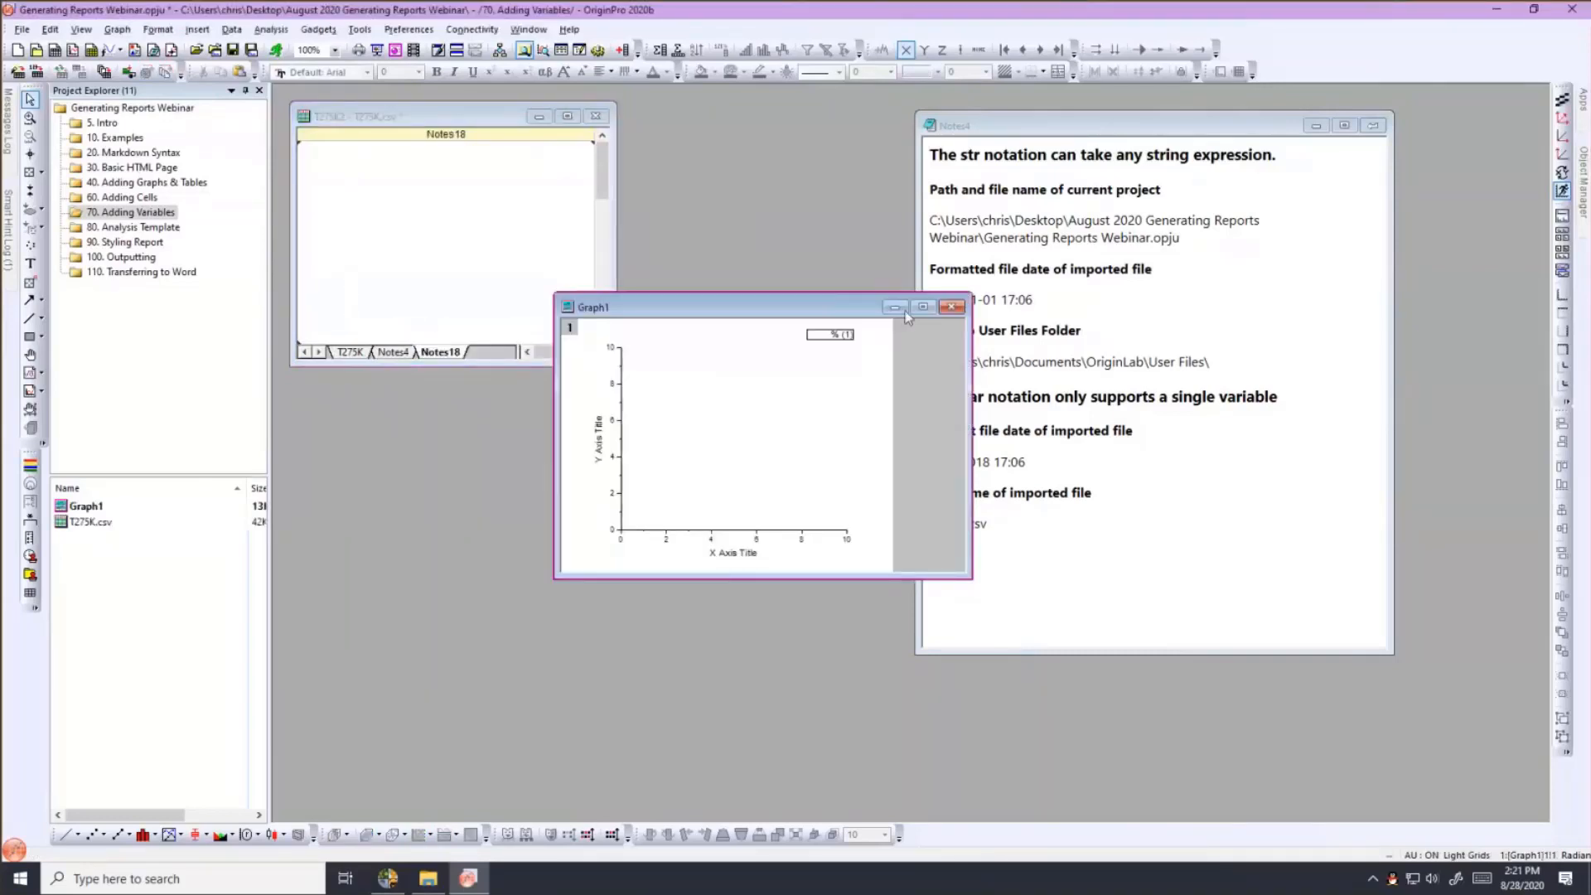
left_click(951, 307)
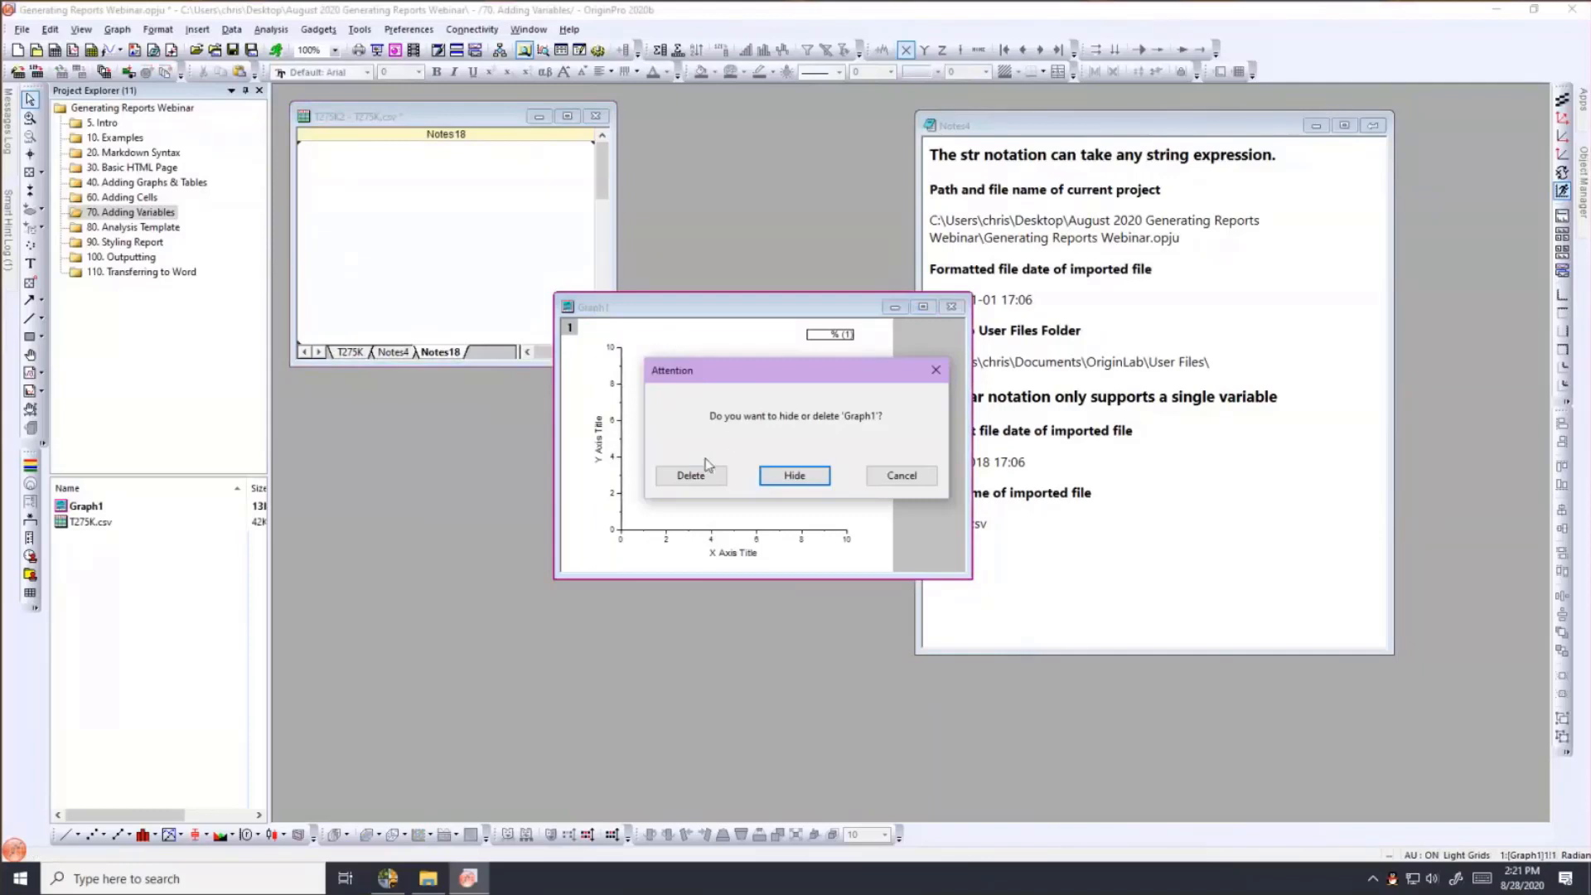
left_click(699, 478)
Delete the blank Notes18 sheet from the T275K.csv workbook.
right_click(447, 353)
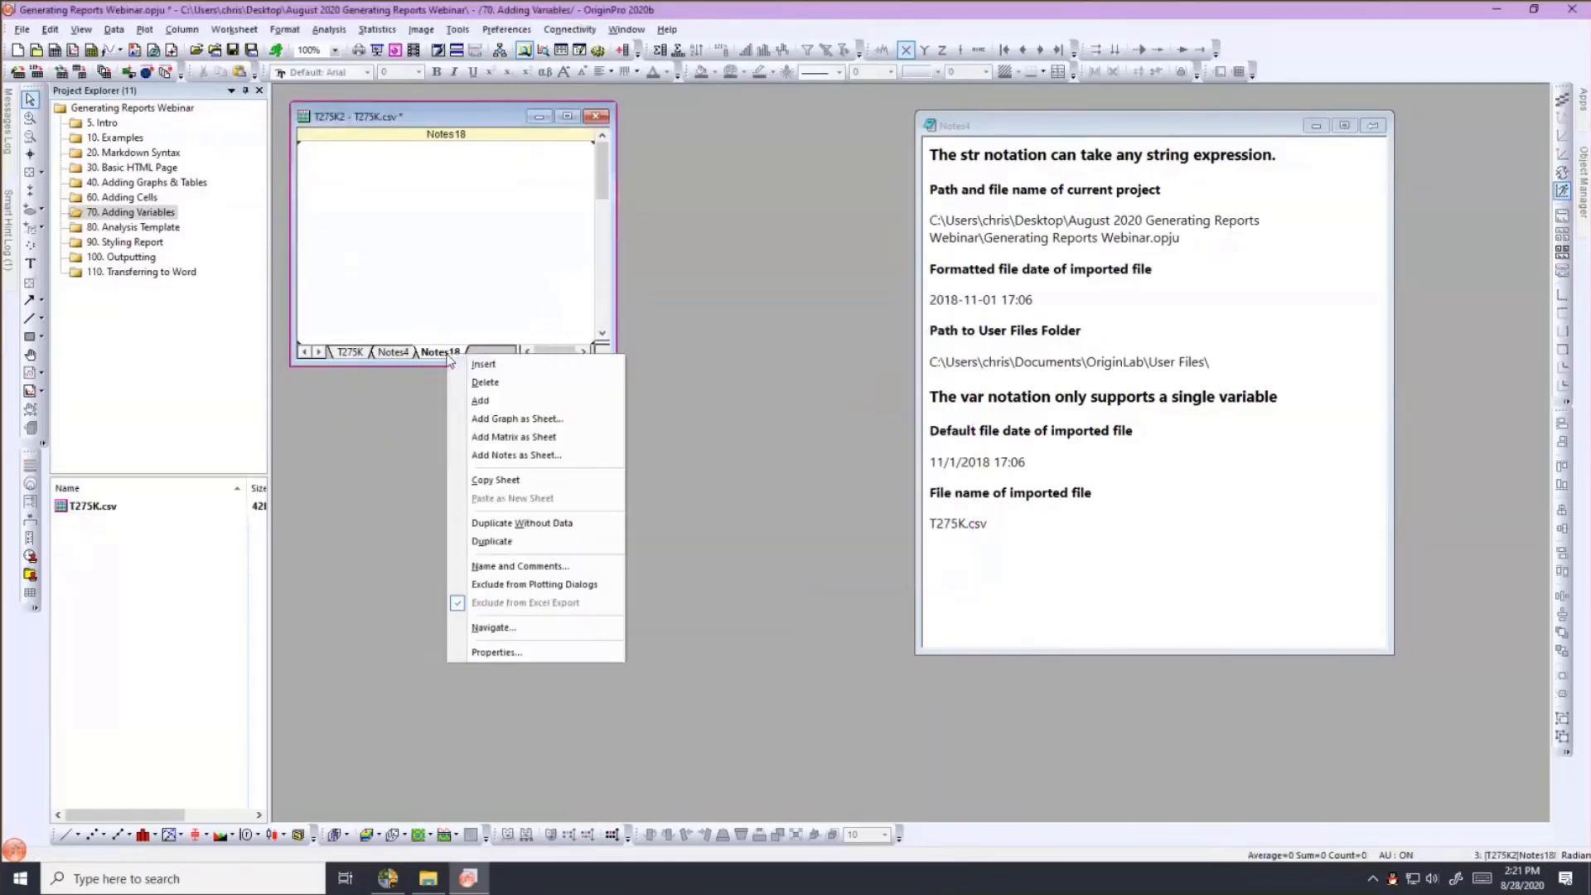
left_click(485, 382)
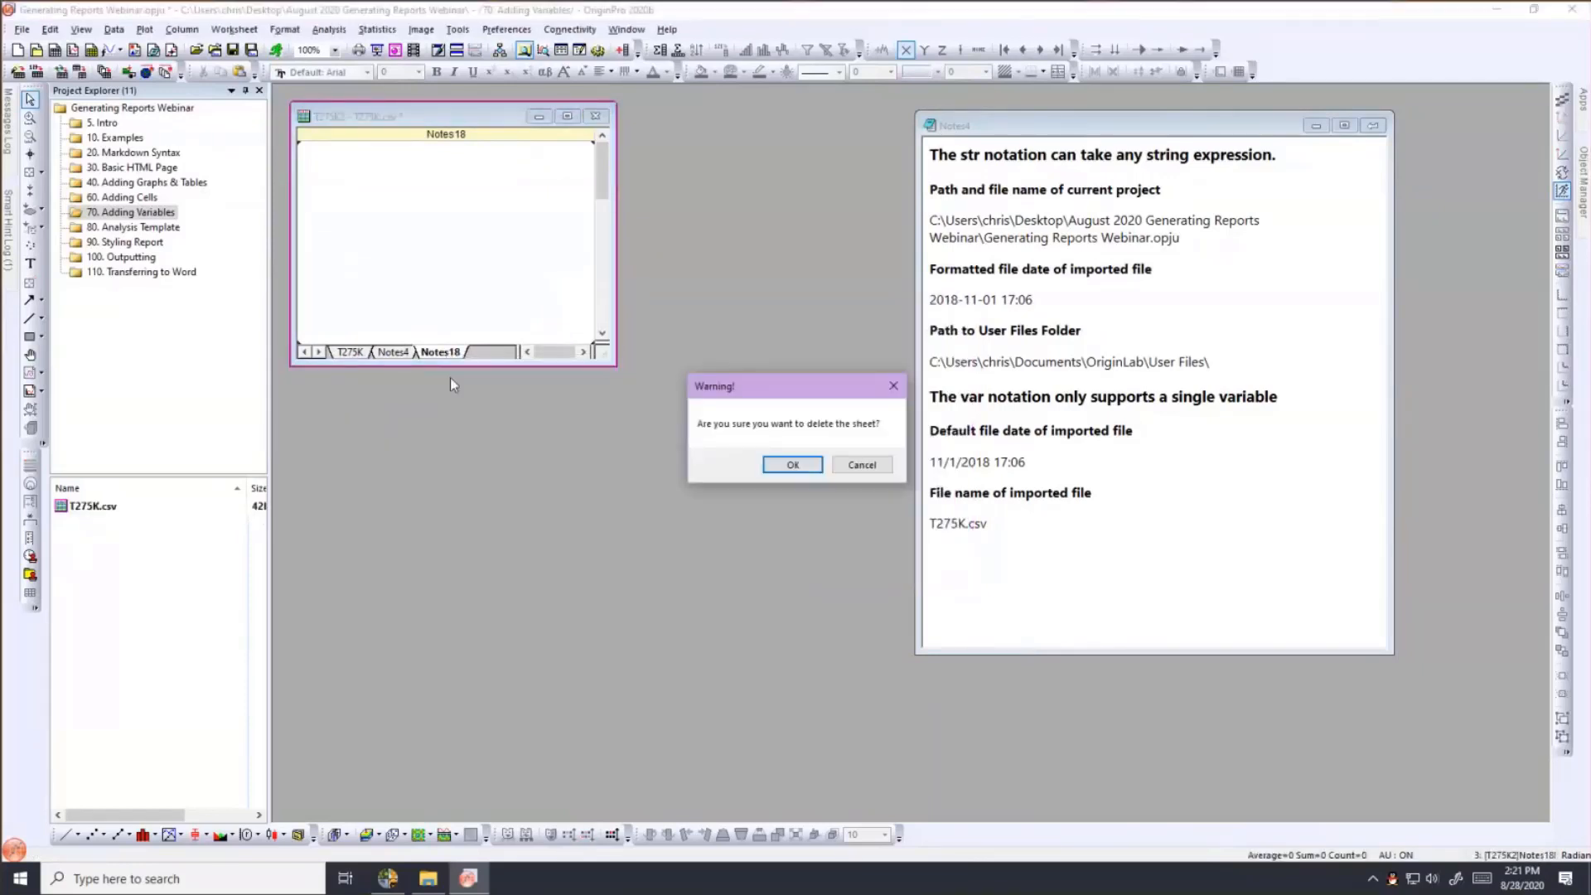
left_click(768, 463)
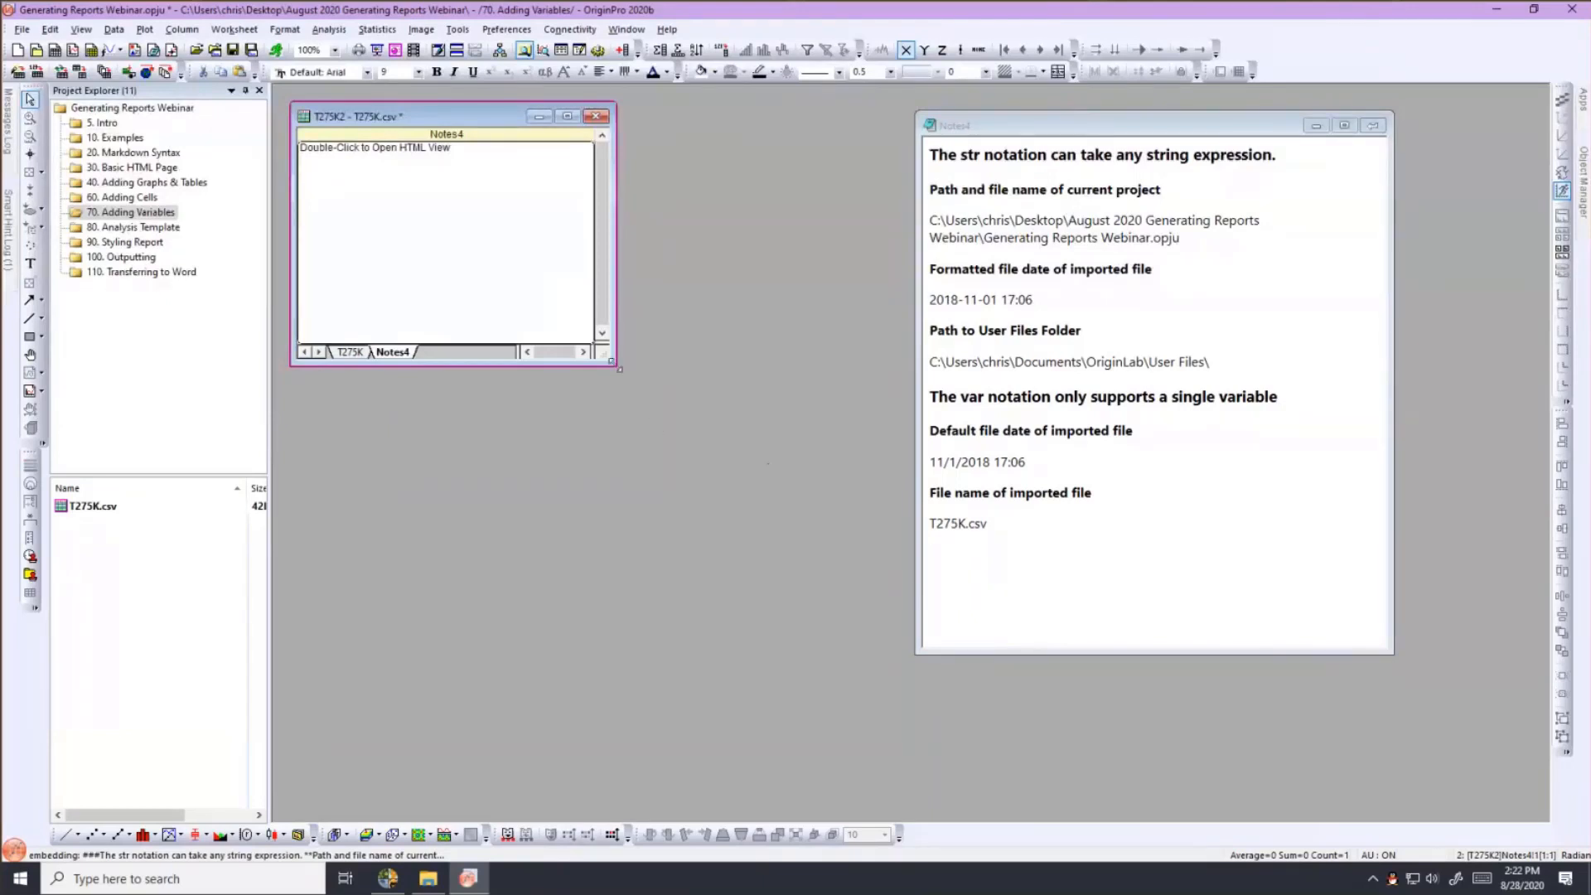
Enlarge the workbook window, examine the str and var notations in the Notes4 Markdown source, and return the note to its rendered view.
left_click_drag(619, 369, 751, 497)
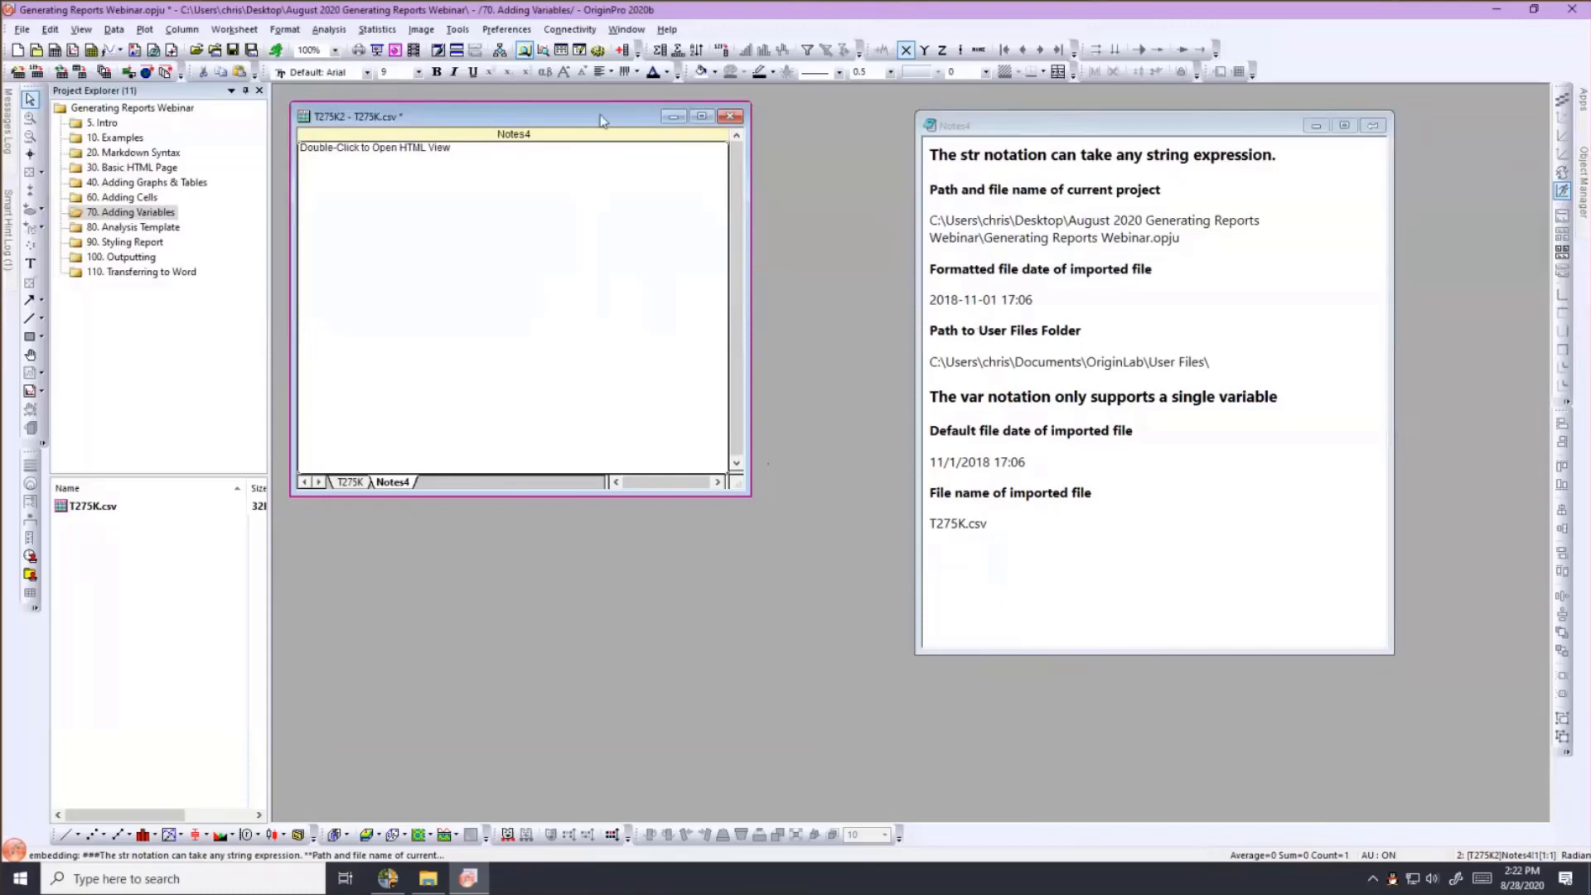
left_click(1121, 315)
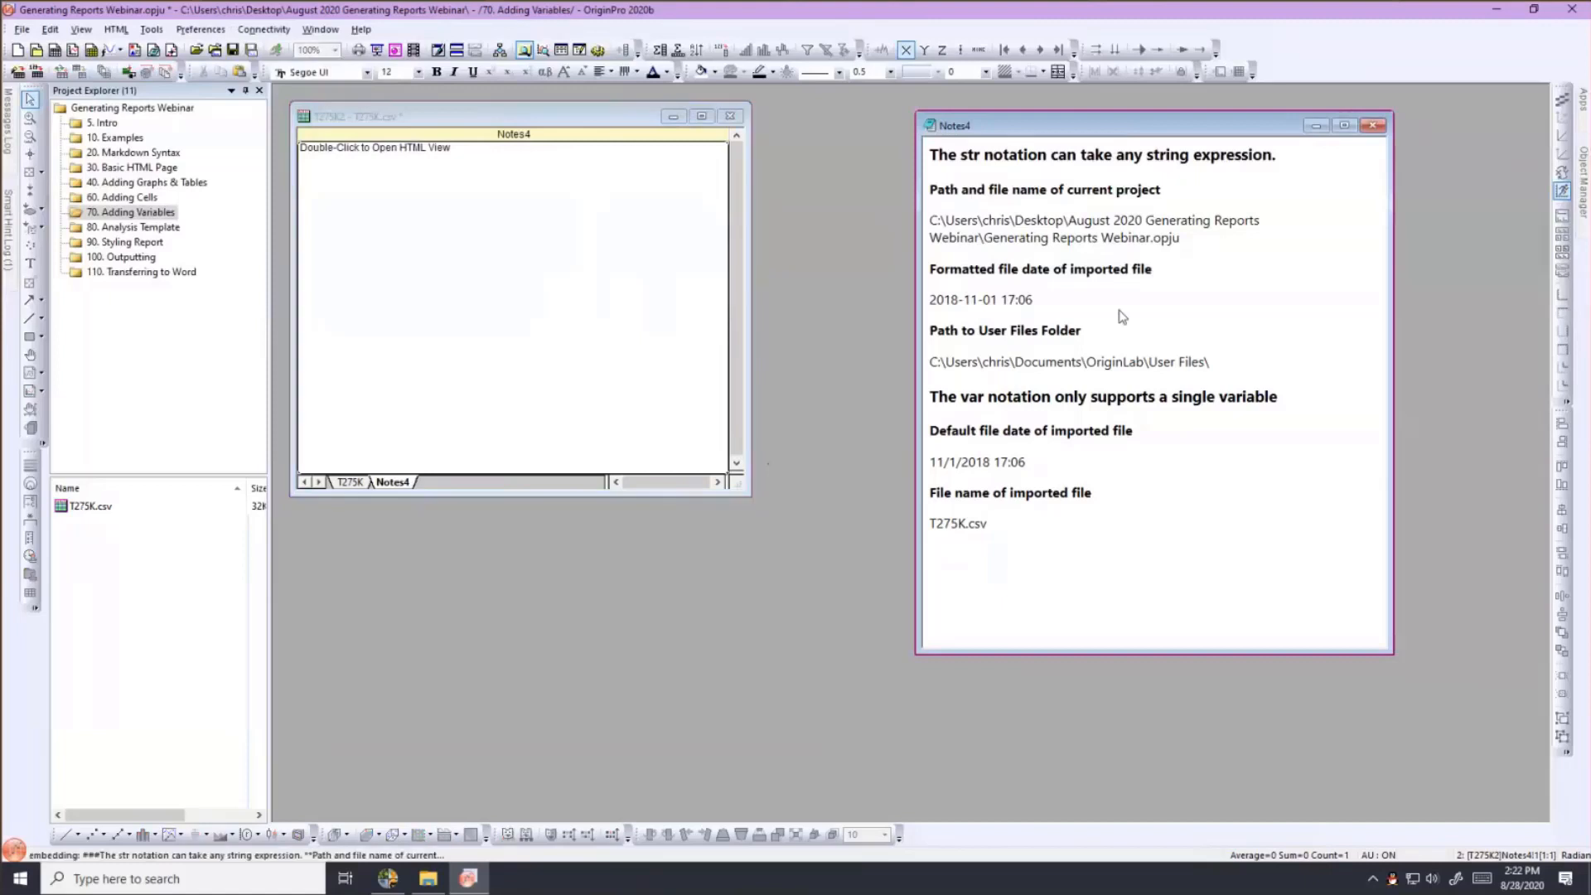
double_click(1122, 316)
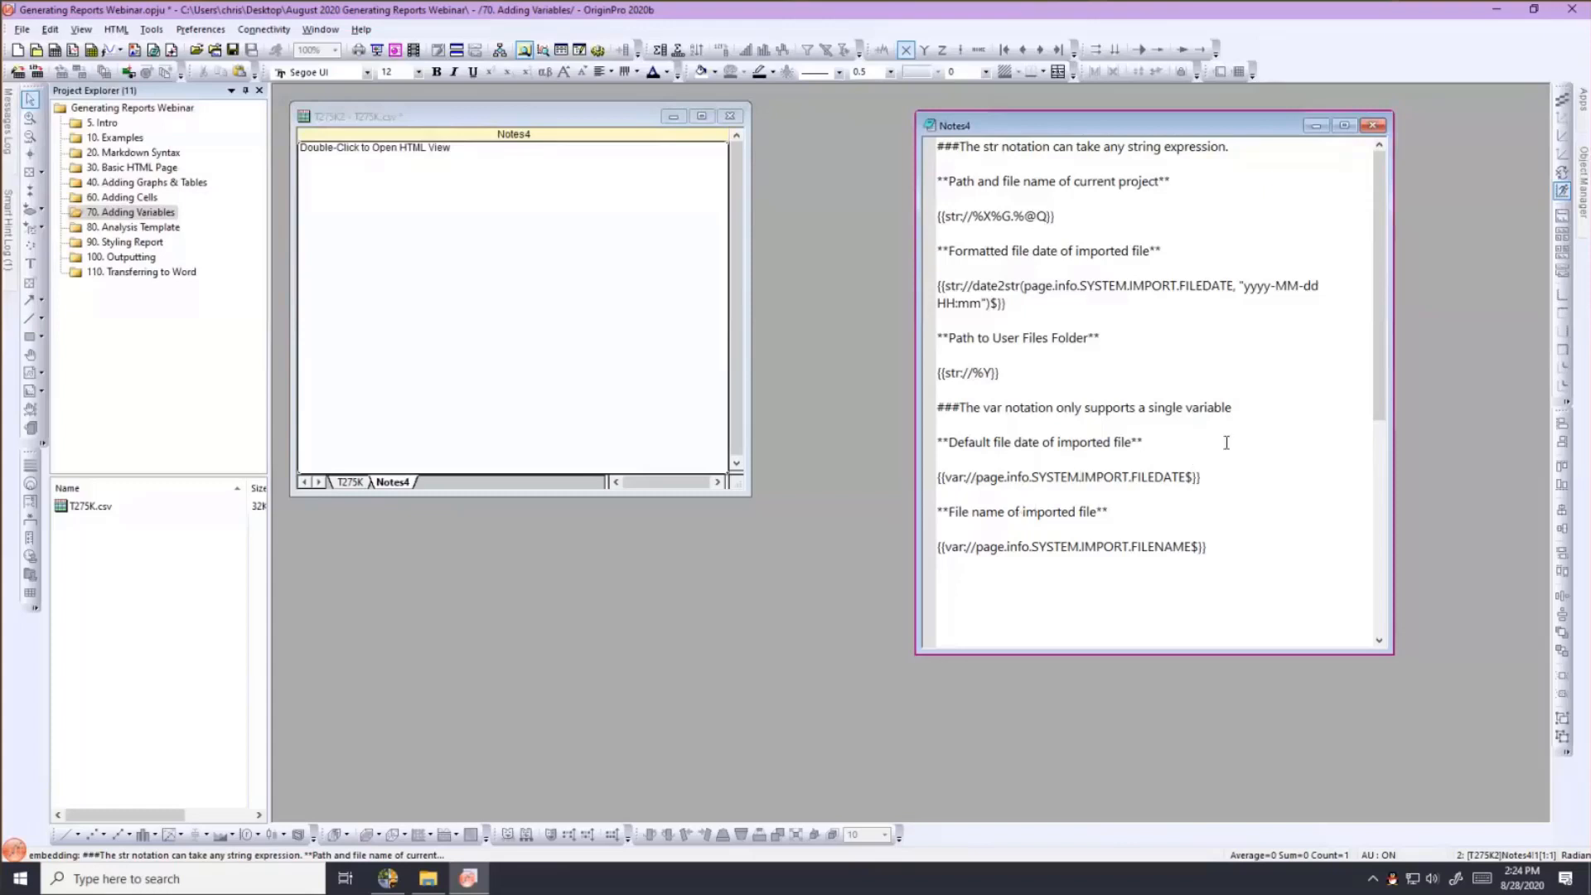
key("ctrl+m")
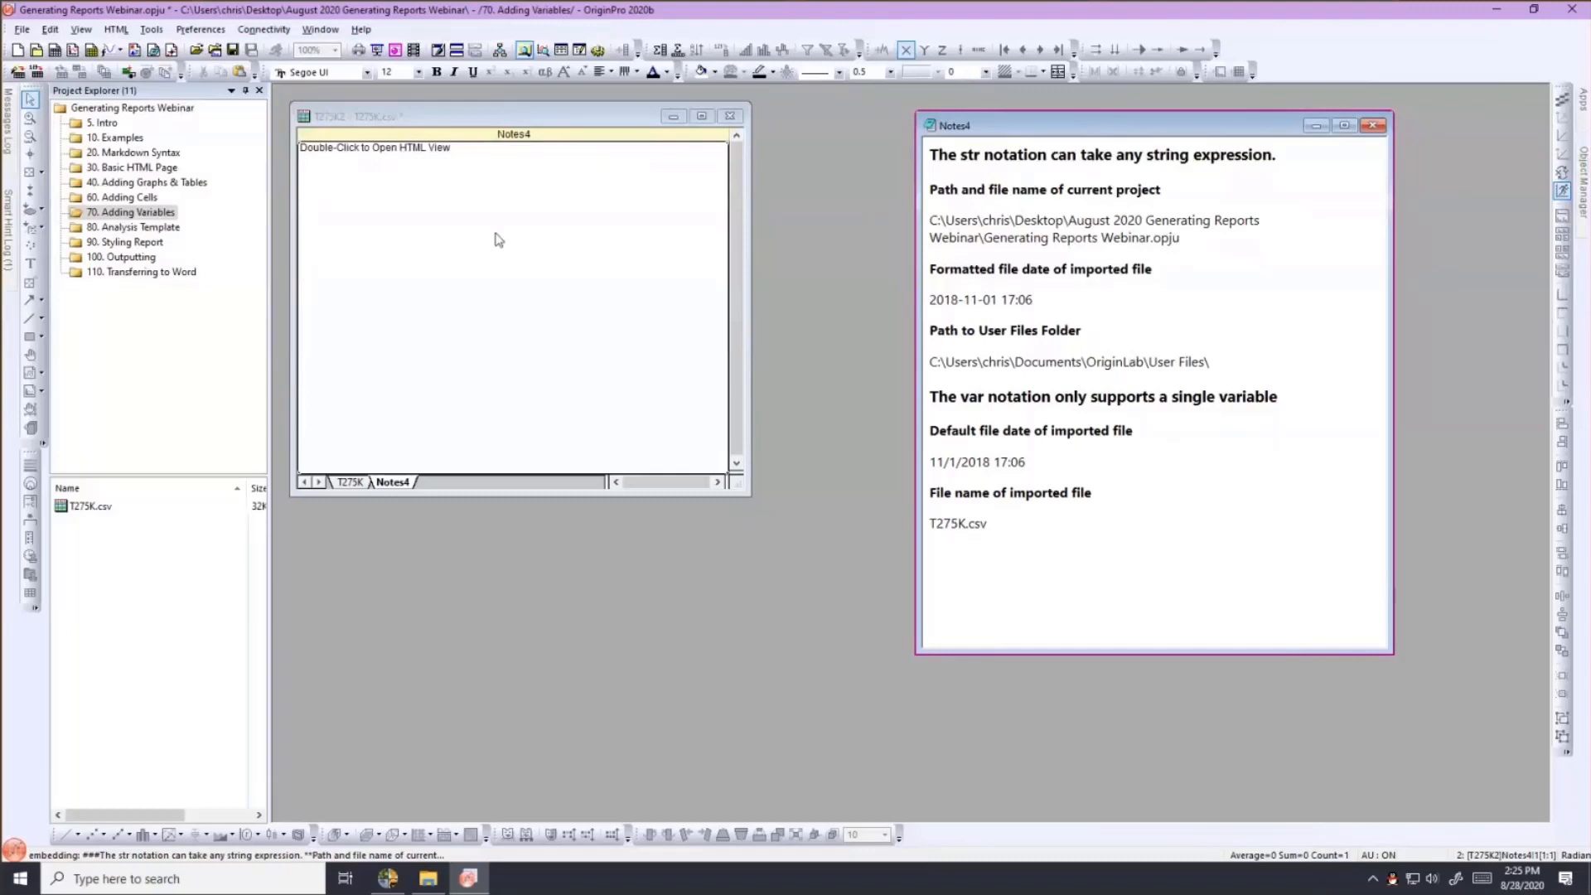
Open the 80. Analysis Template folder, enlarge the T275K.csv workbook window, and show its T275K data sheet.
left_click(149, 229)
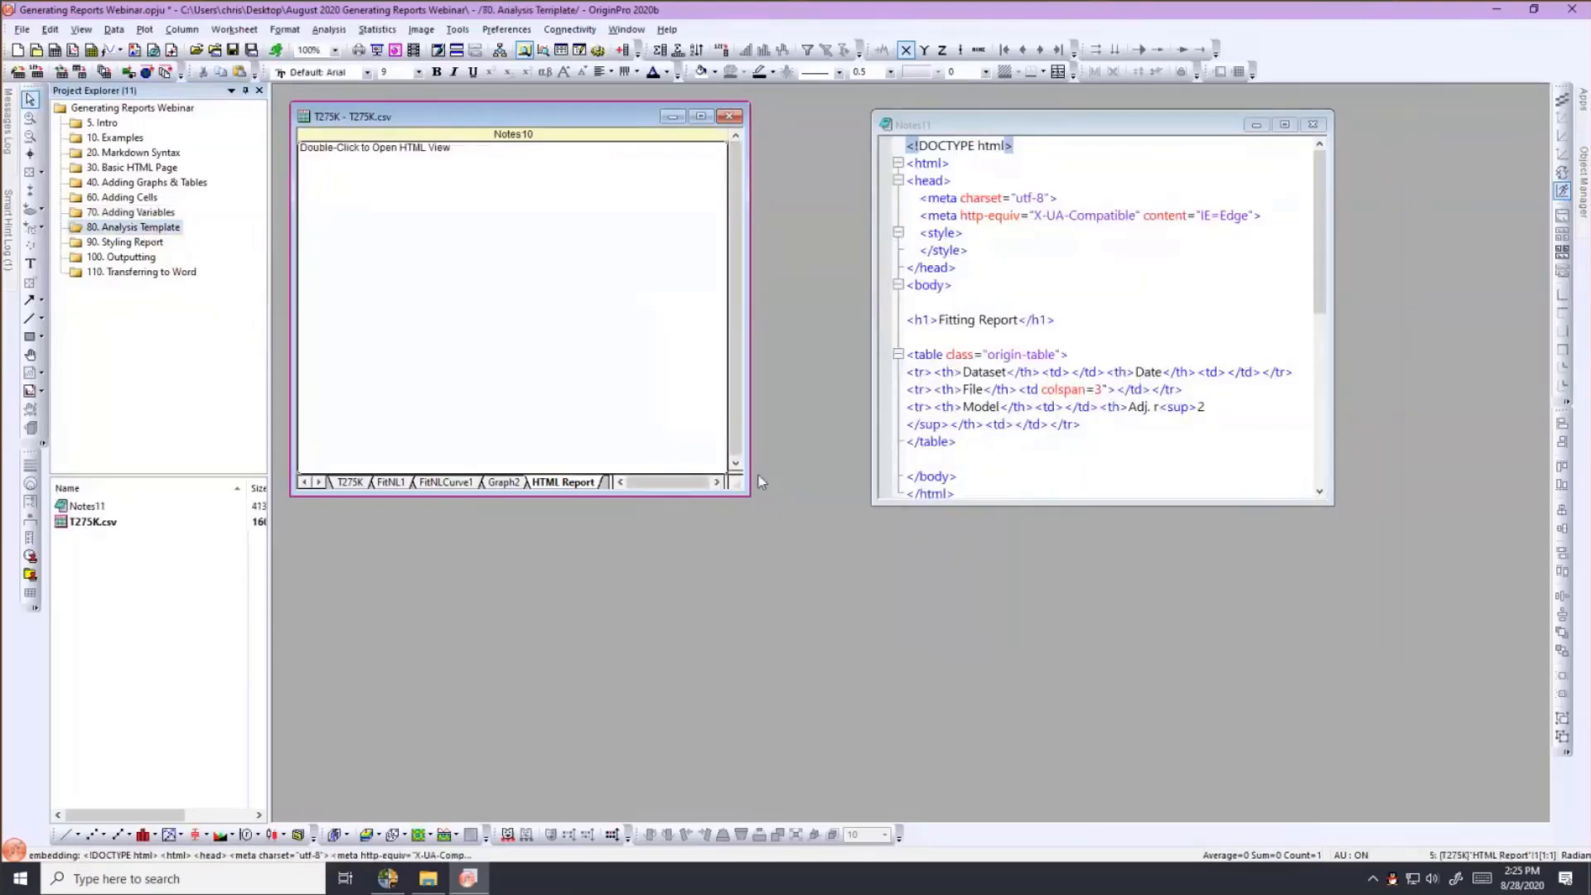
left_click_drag(745, 498, 872, 576)
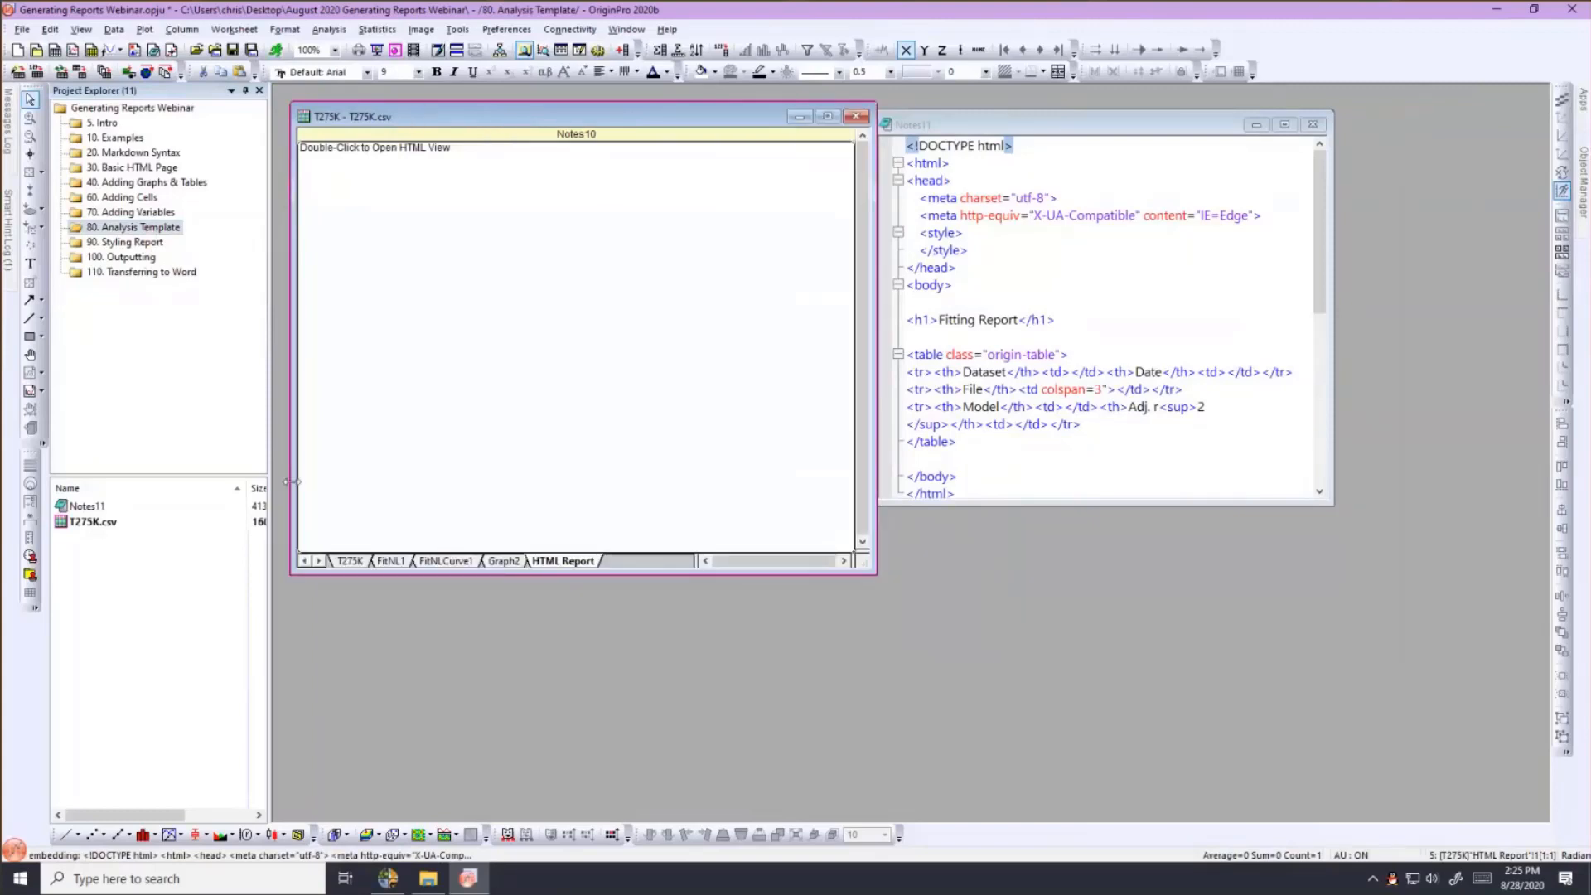
left_click(348, 560)
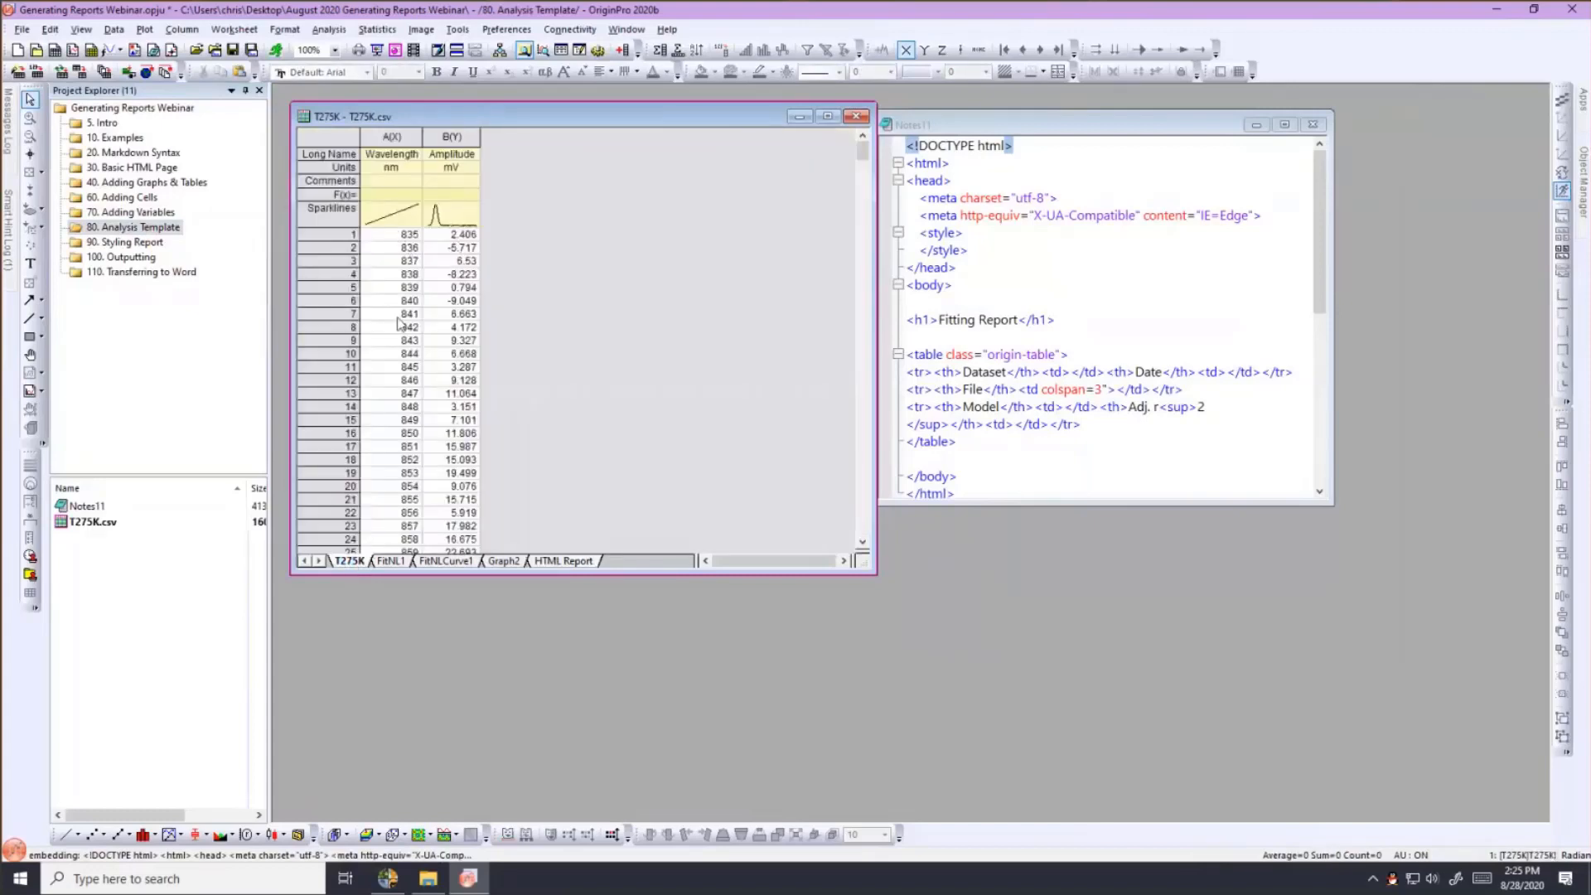
Examine the Graph2, FitNLCurve1 and FitNL1 sheets of the T275K workbook, opening the fit graph in its own window and closing it.
left_click(501, 561)
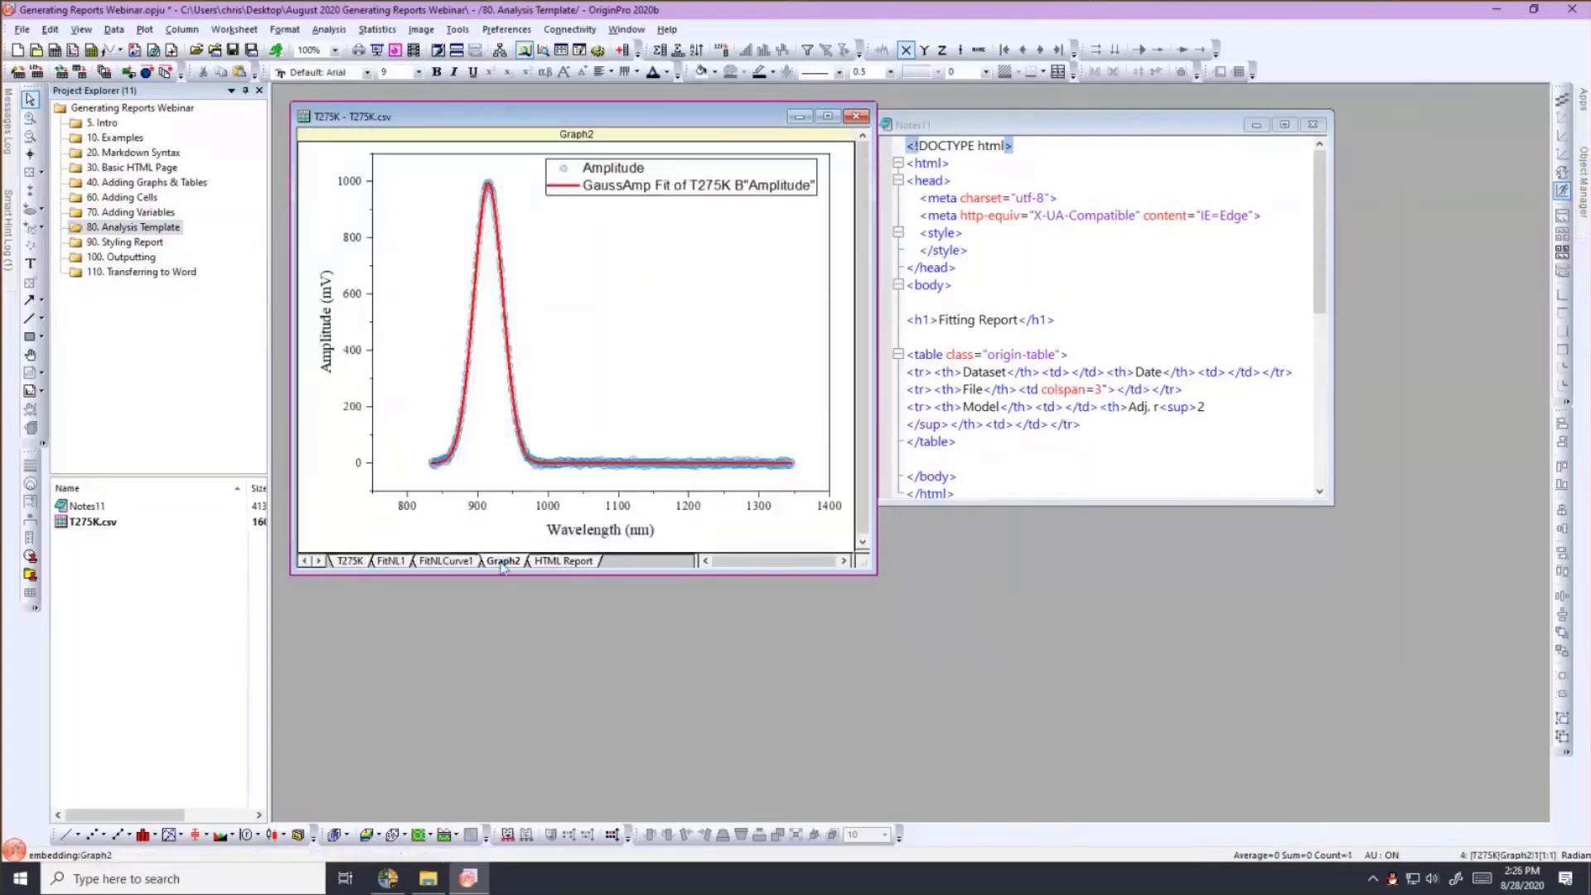
double_click(547, 379)
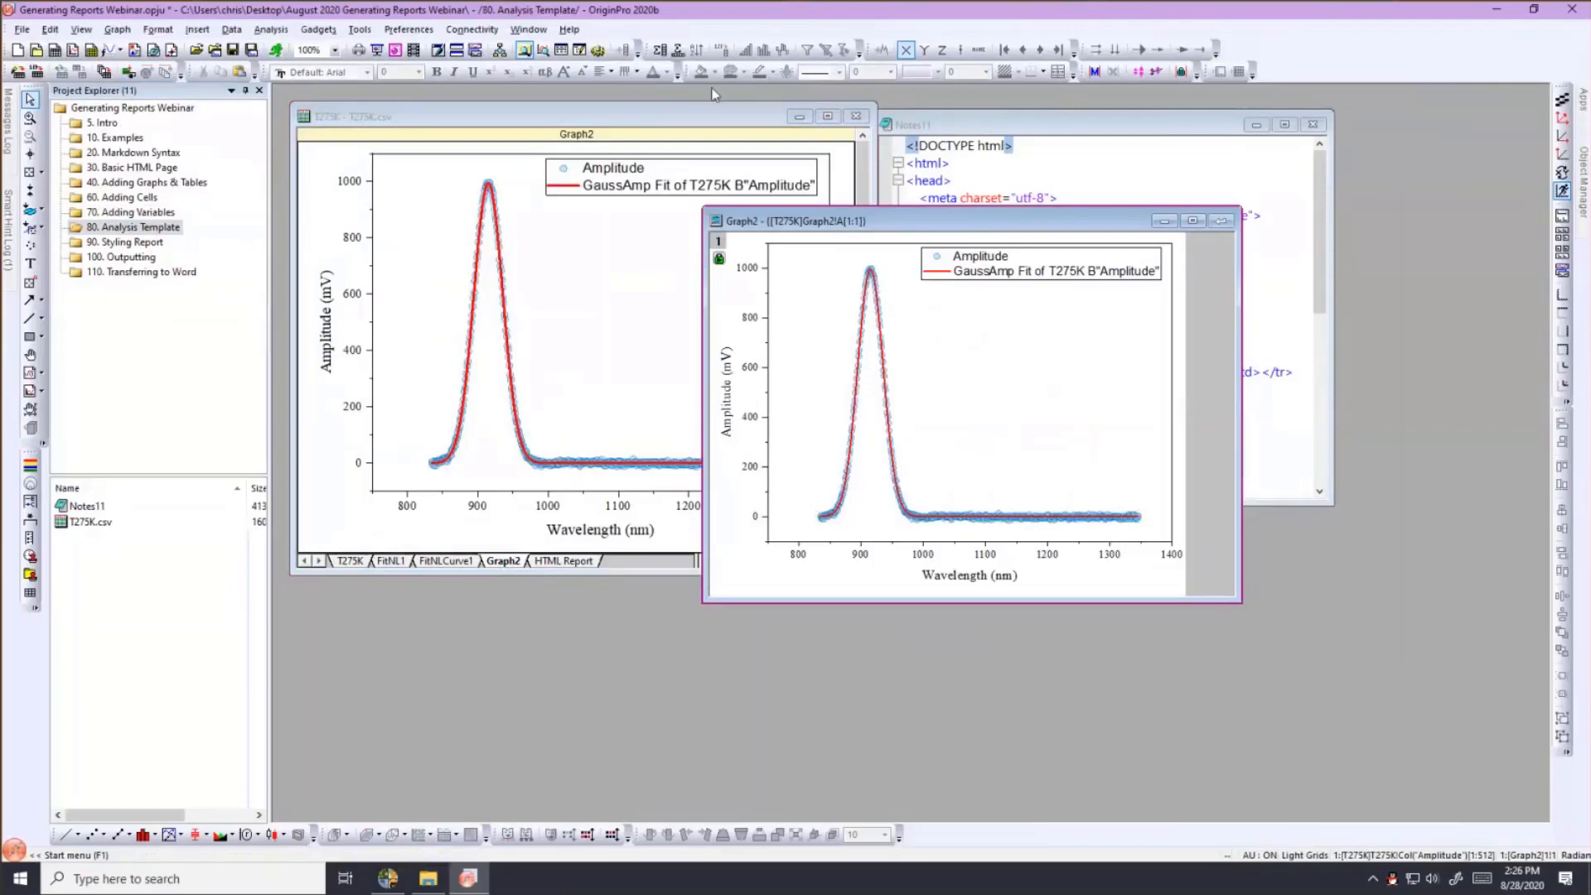
left_click(1223, 222)
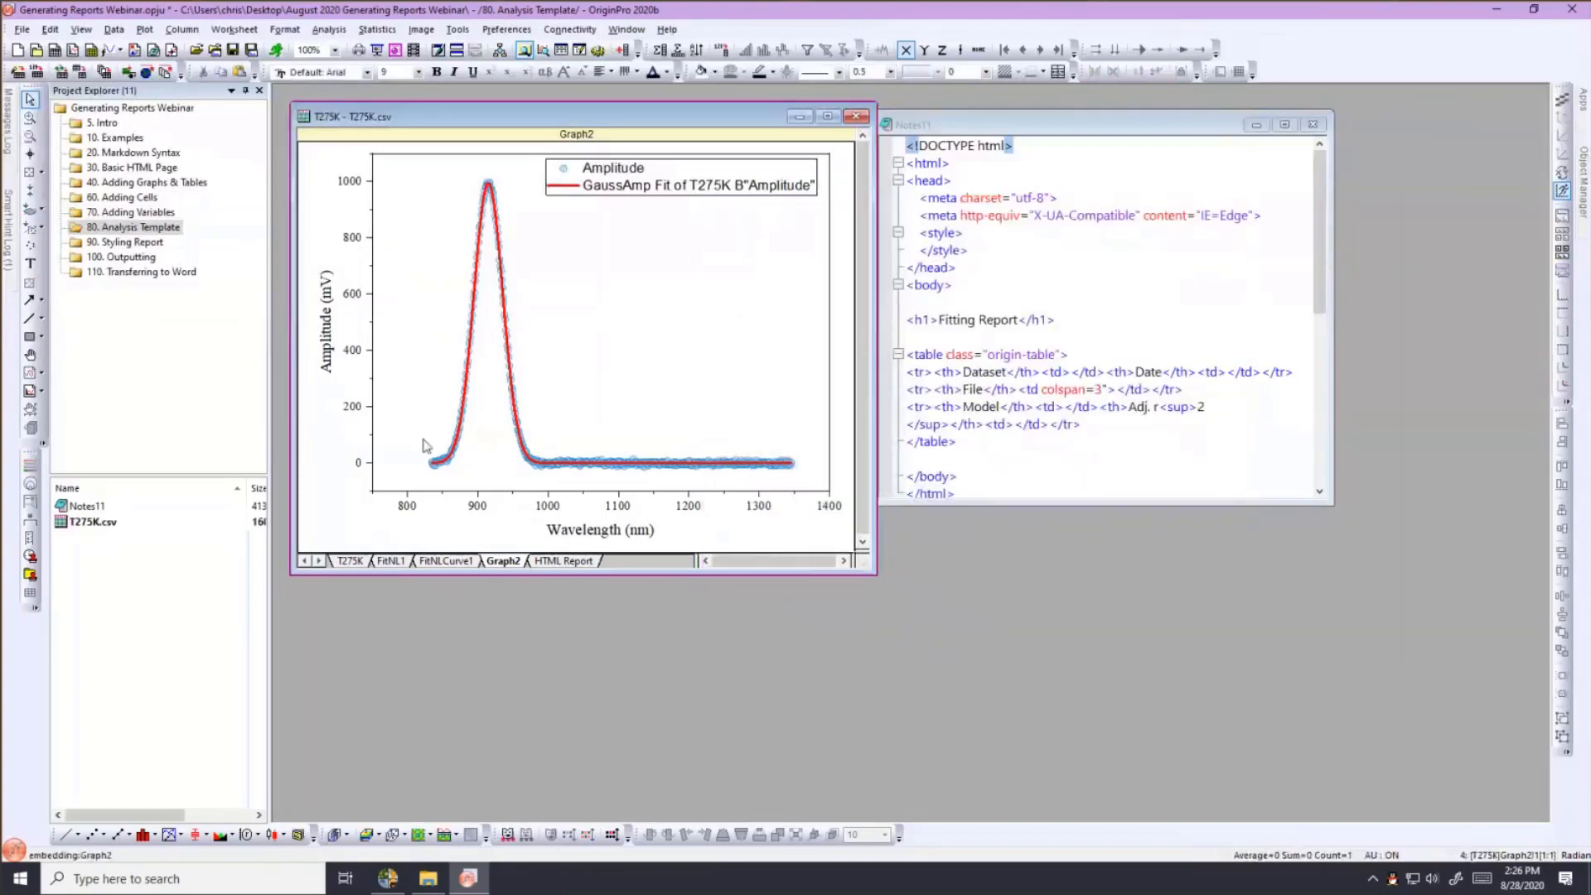
left_click(388, 562)
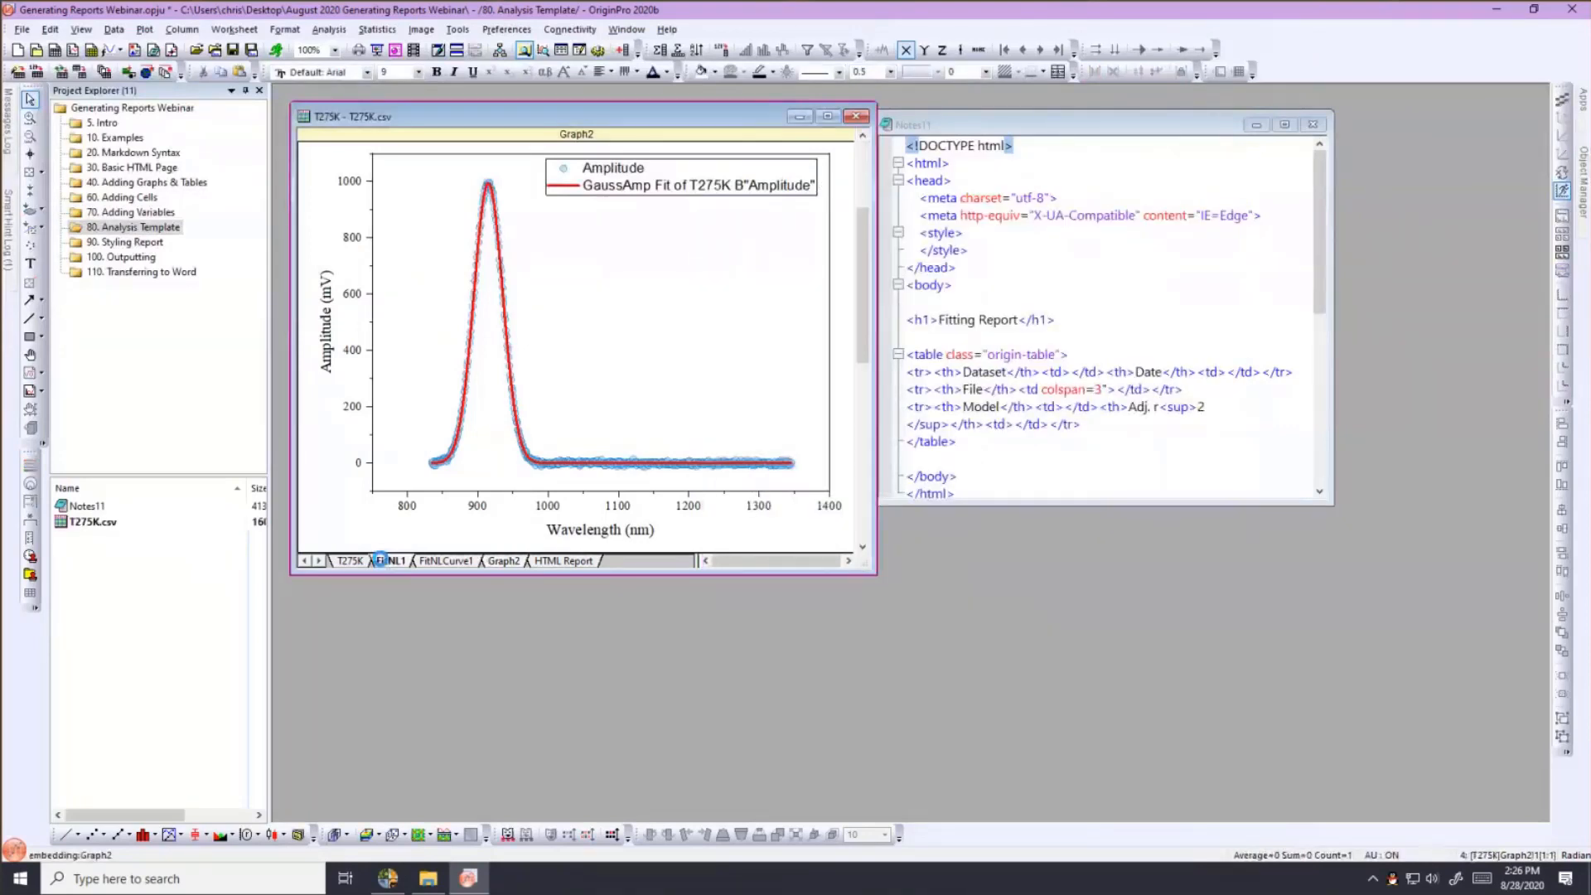
left_click(442, 564)
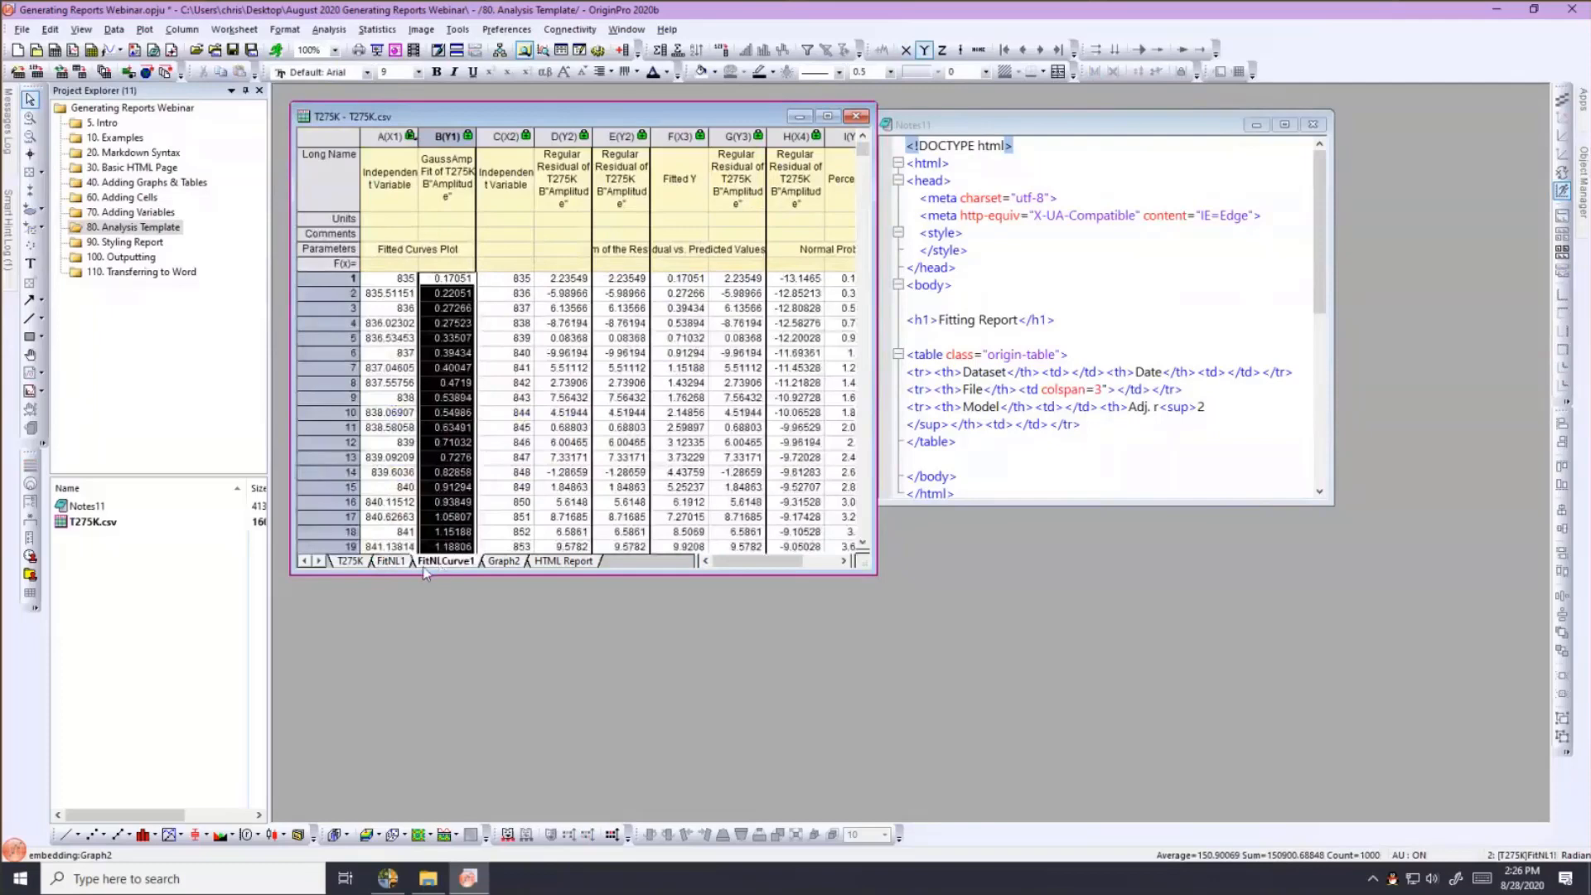
left_click(396, 562)
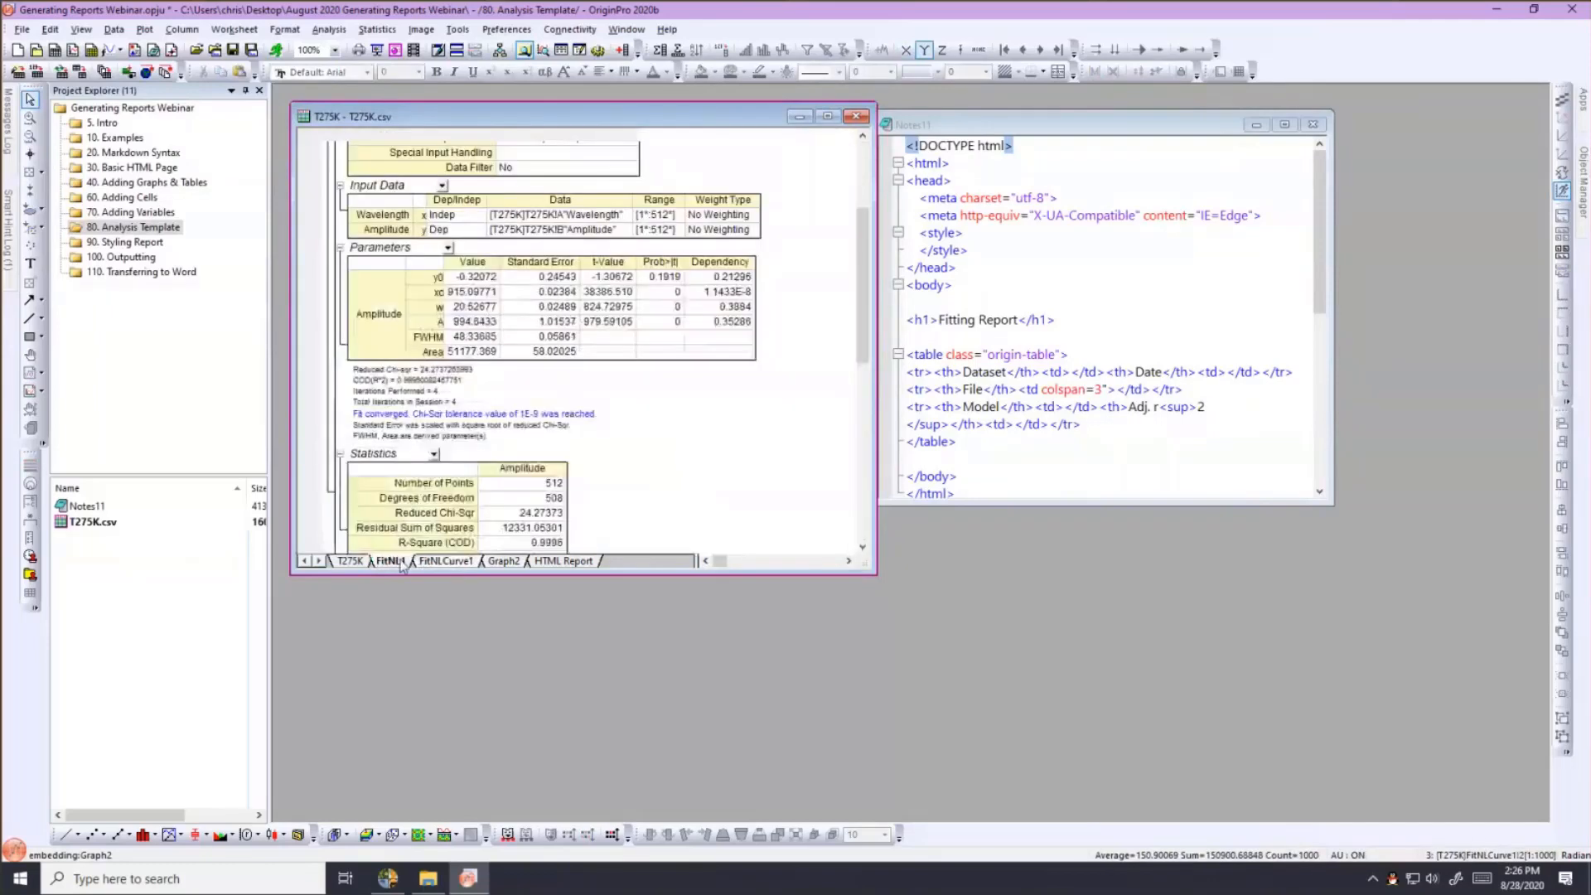
Open the HTML Report sheet's note and review both its HTML source and the rendered fitting report down to the parameters table.
left_click(572, 562)
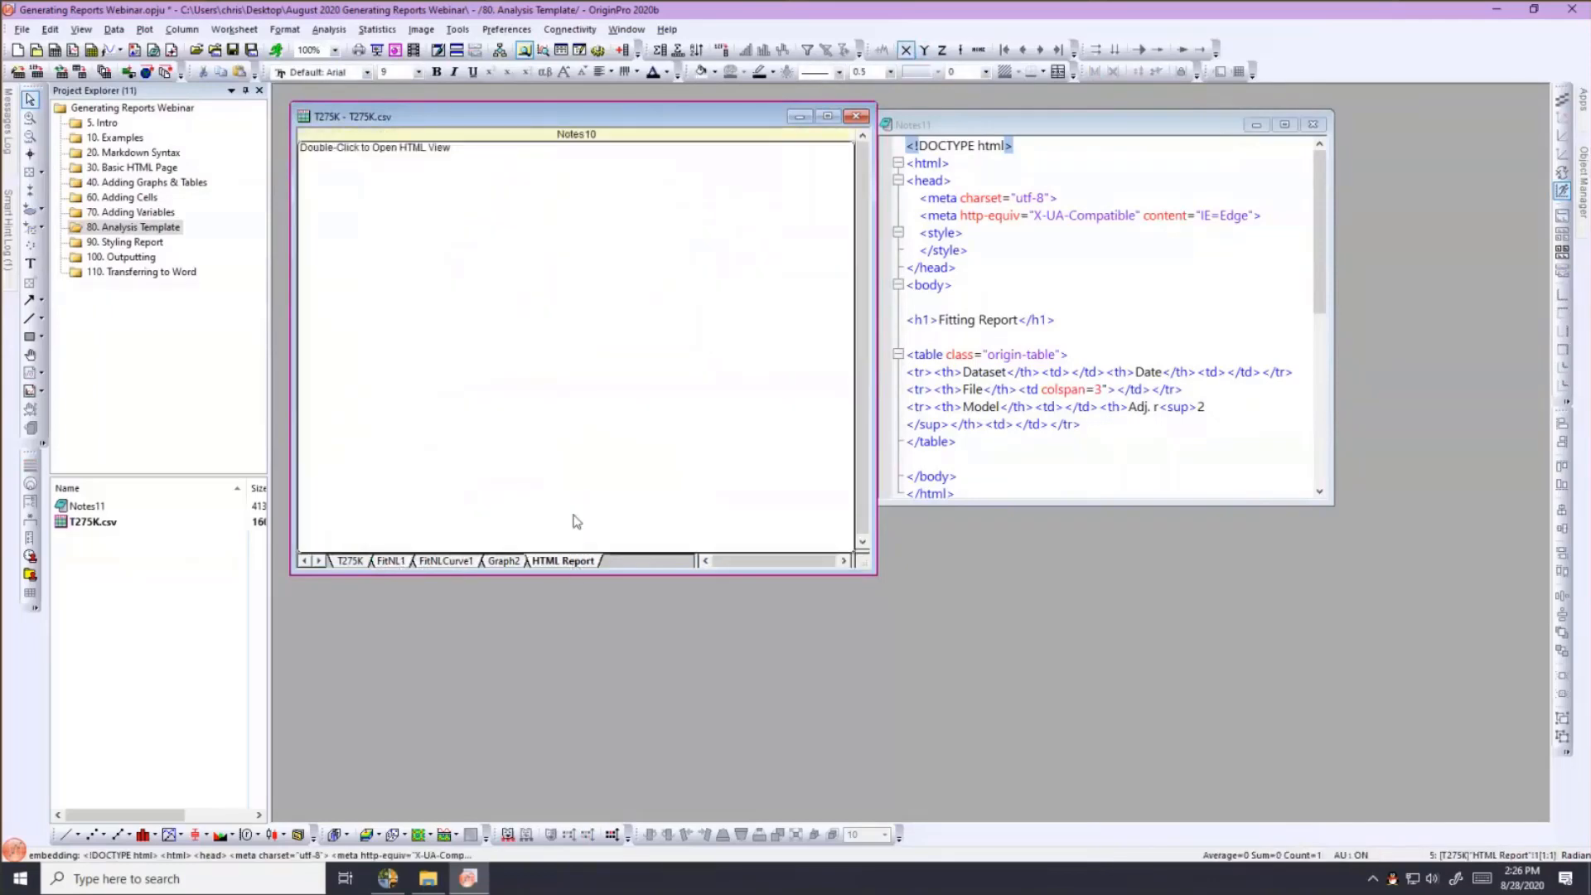
double_click(572, 422)
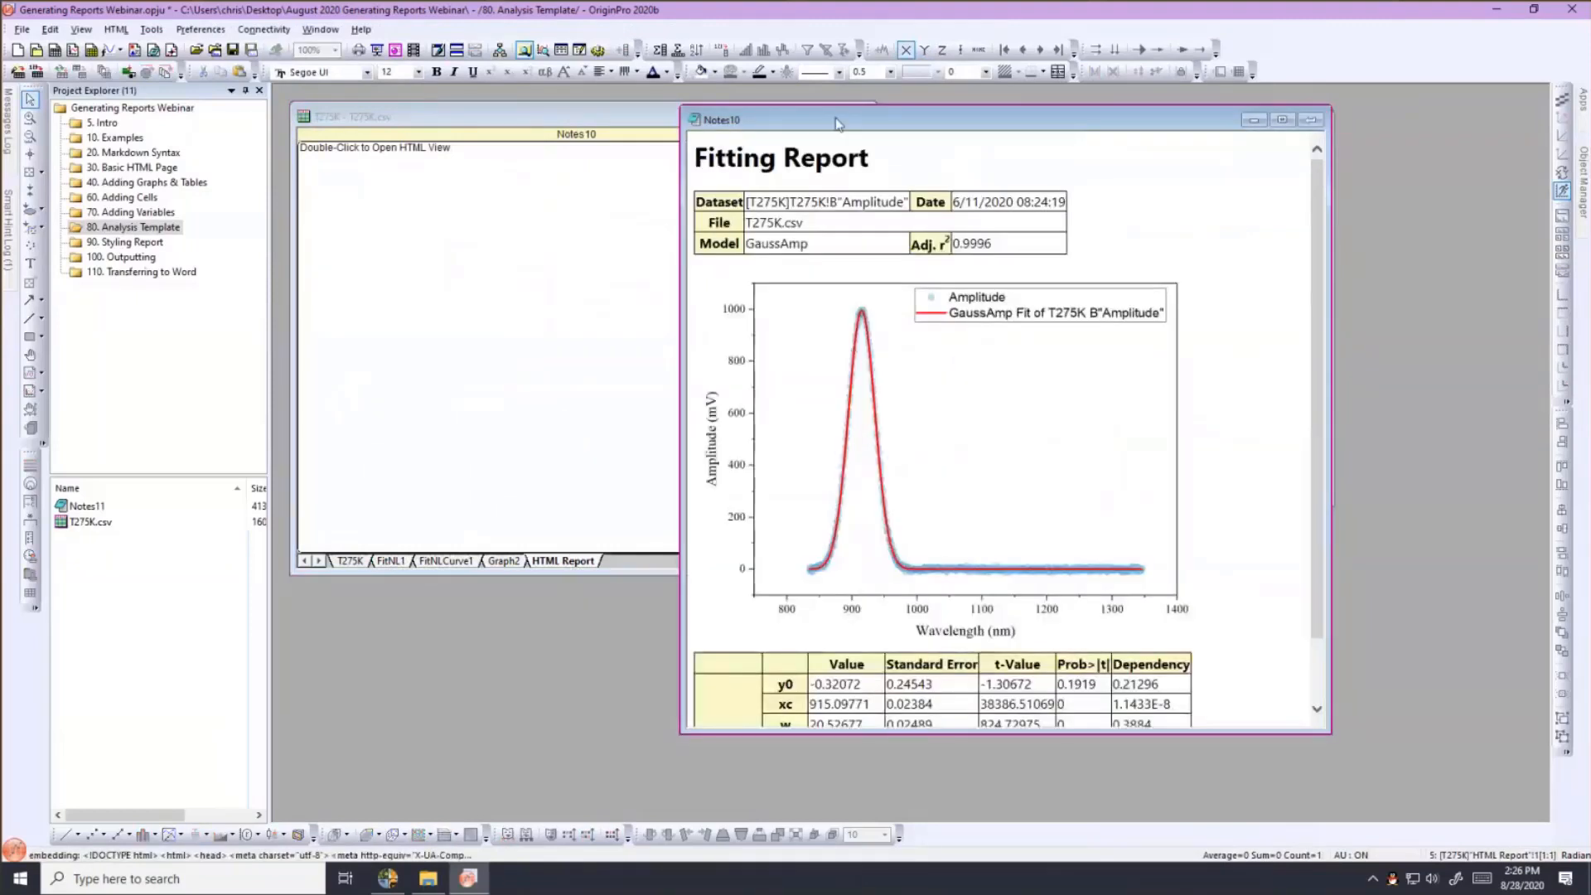
left_click_drag(829, 117, 951, 101)
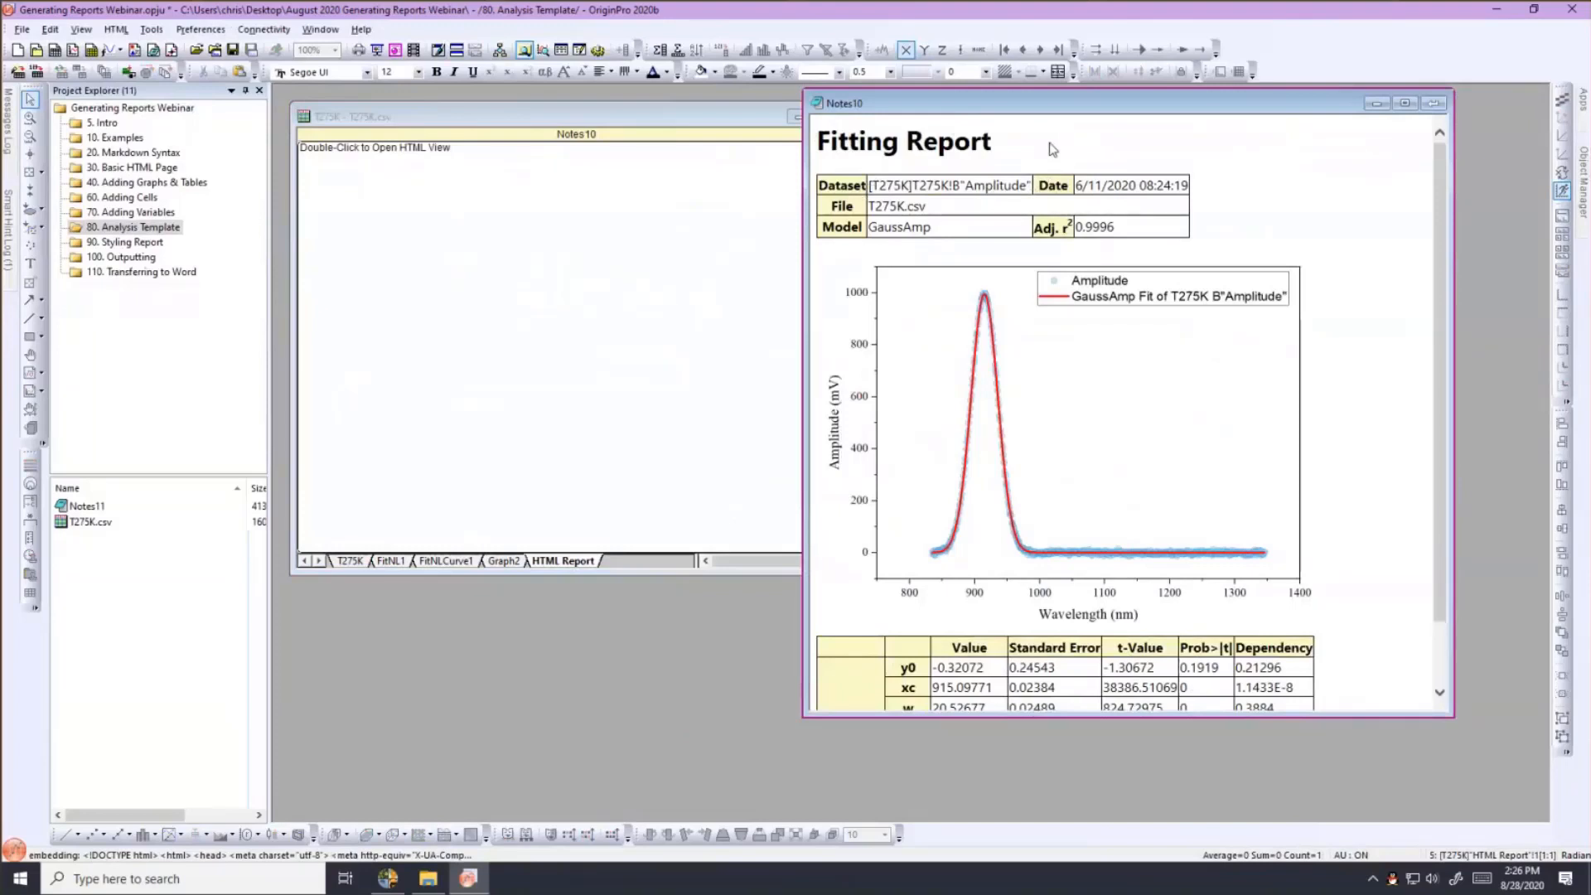
key("ctrl+m")
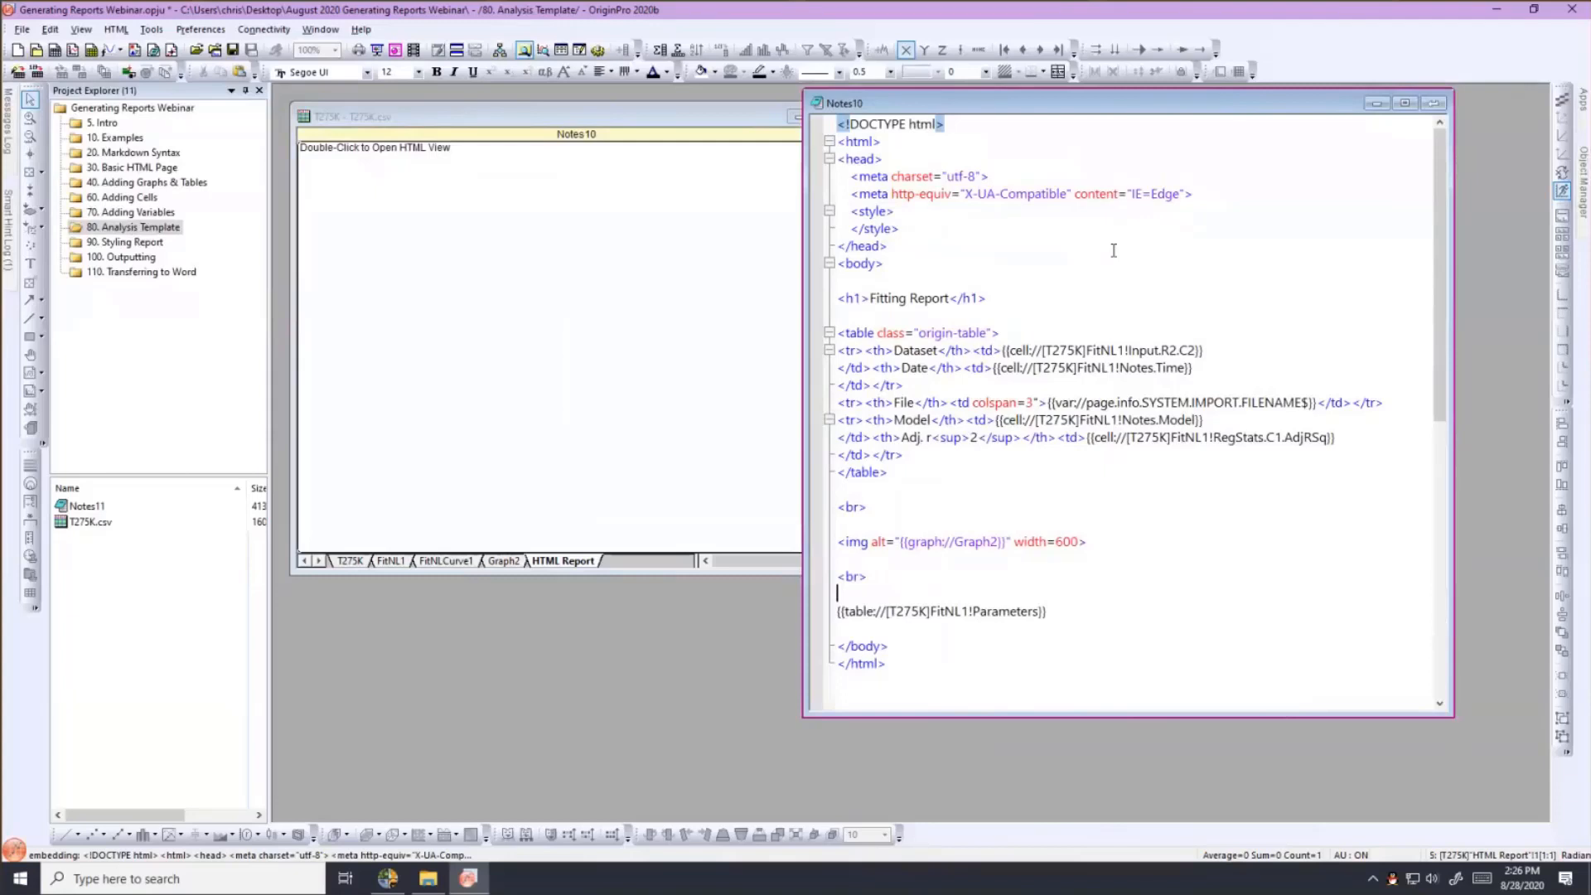
scroll(1114, 251, "down", 1)
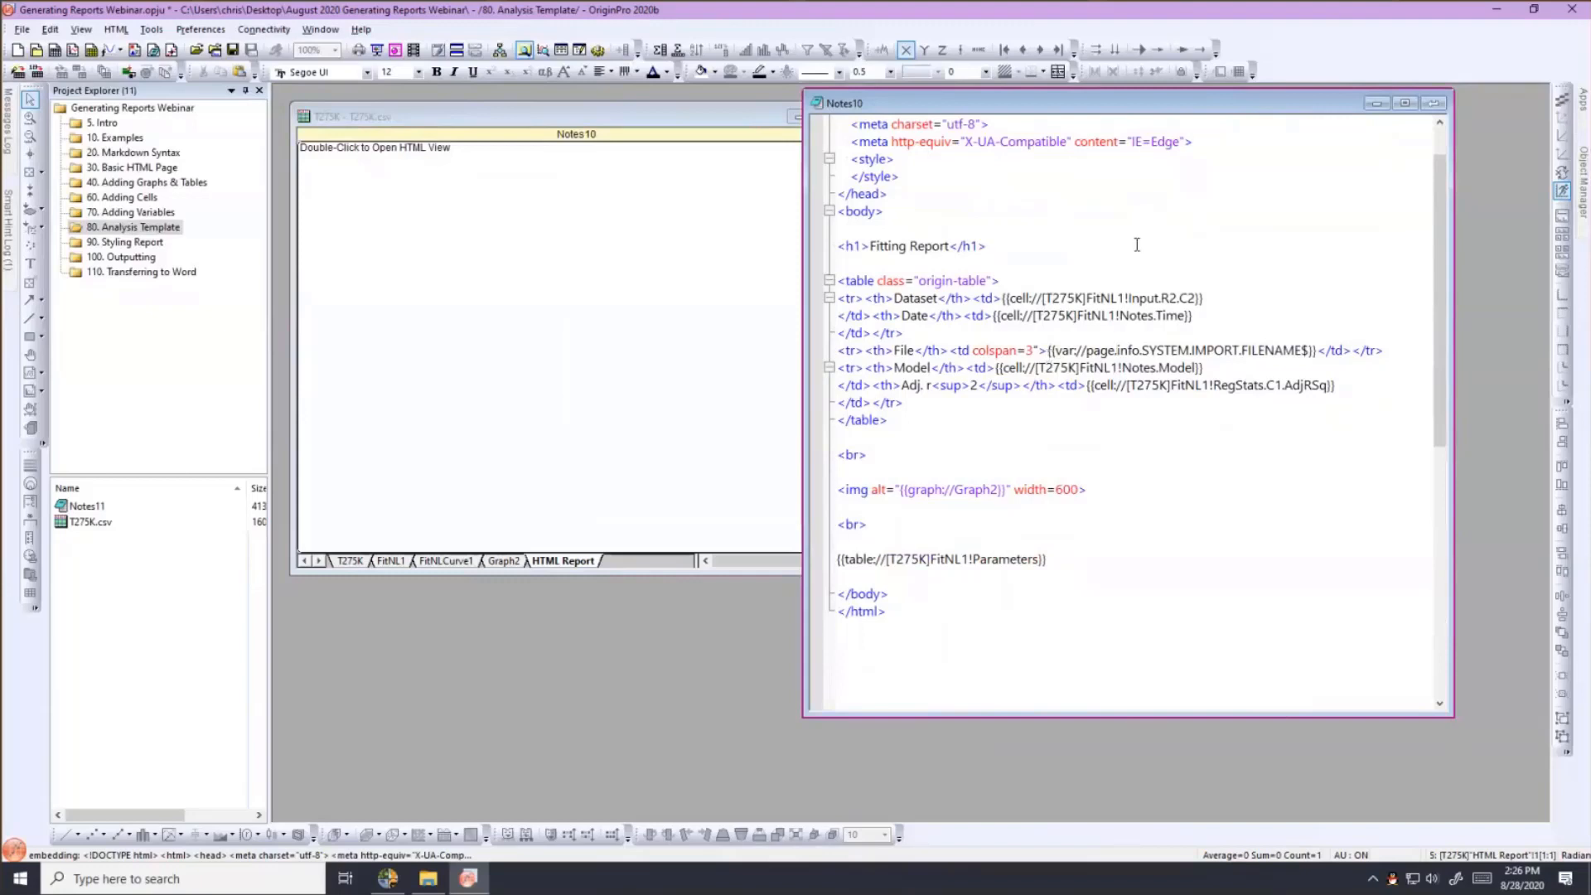
key("ctrl+m")
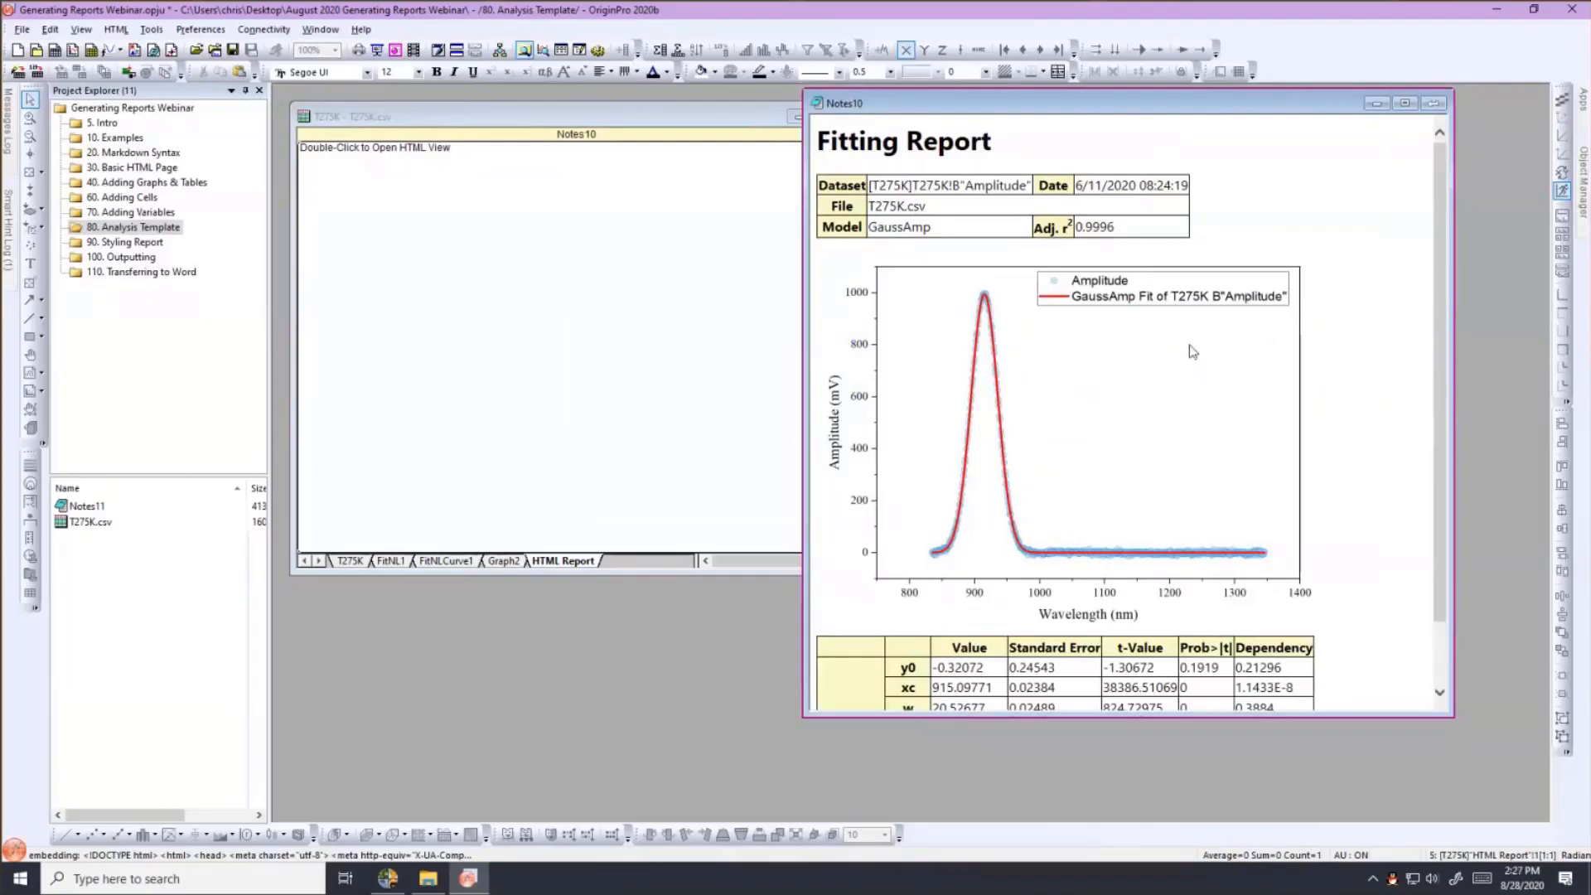
scroll(1192, 351, "down", 1)
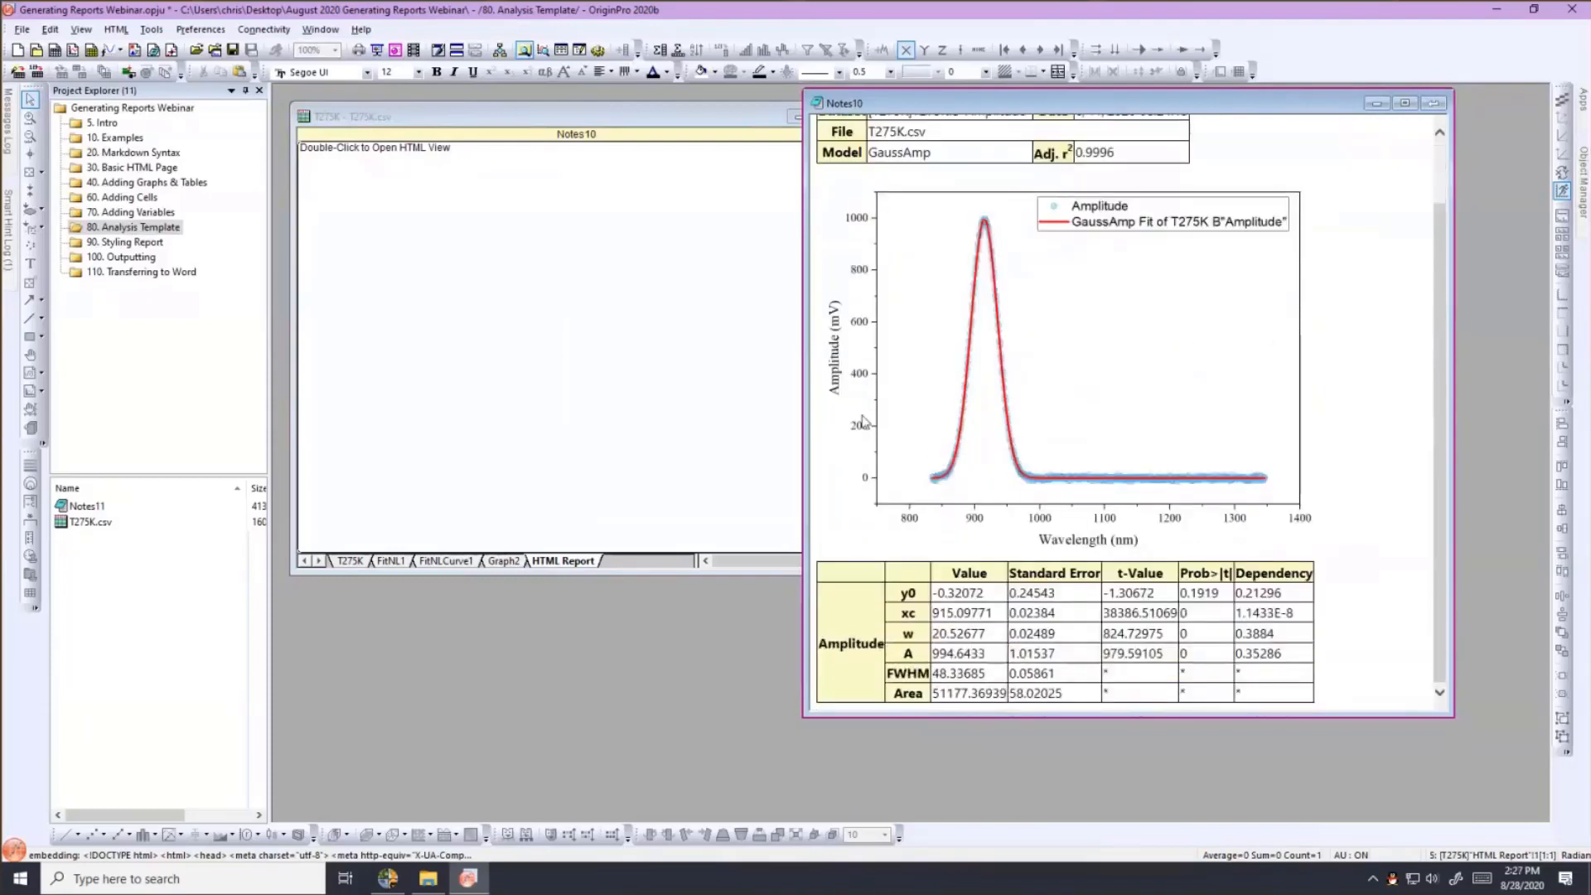
Compare the FitNL1 sheet's Parameters table with the one in the HTML report, and close the report window.
left_click(391, 562)
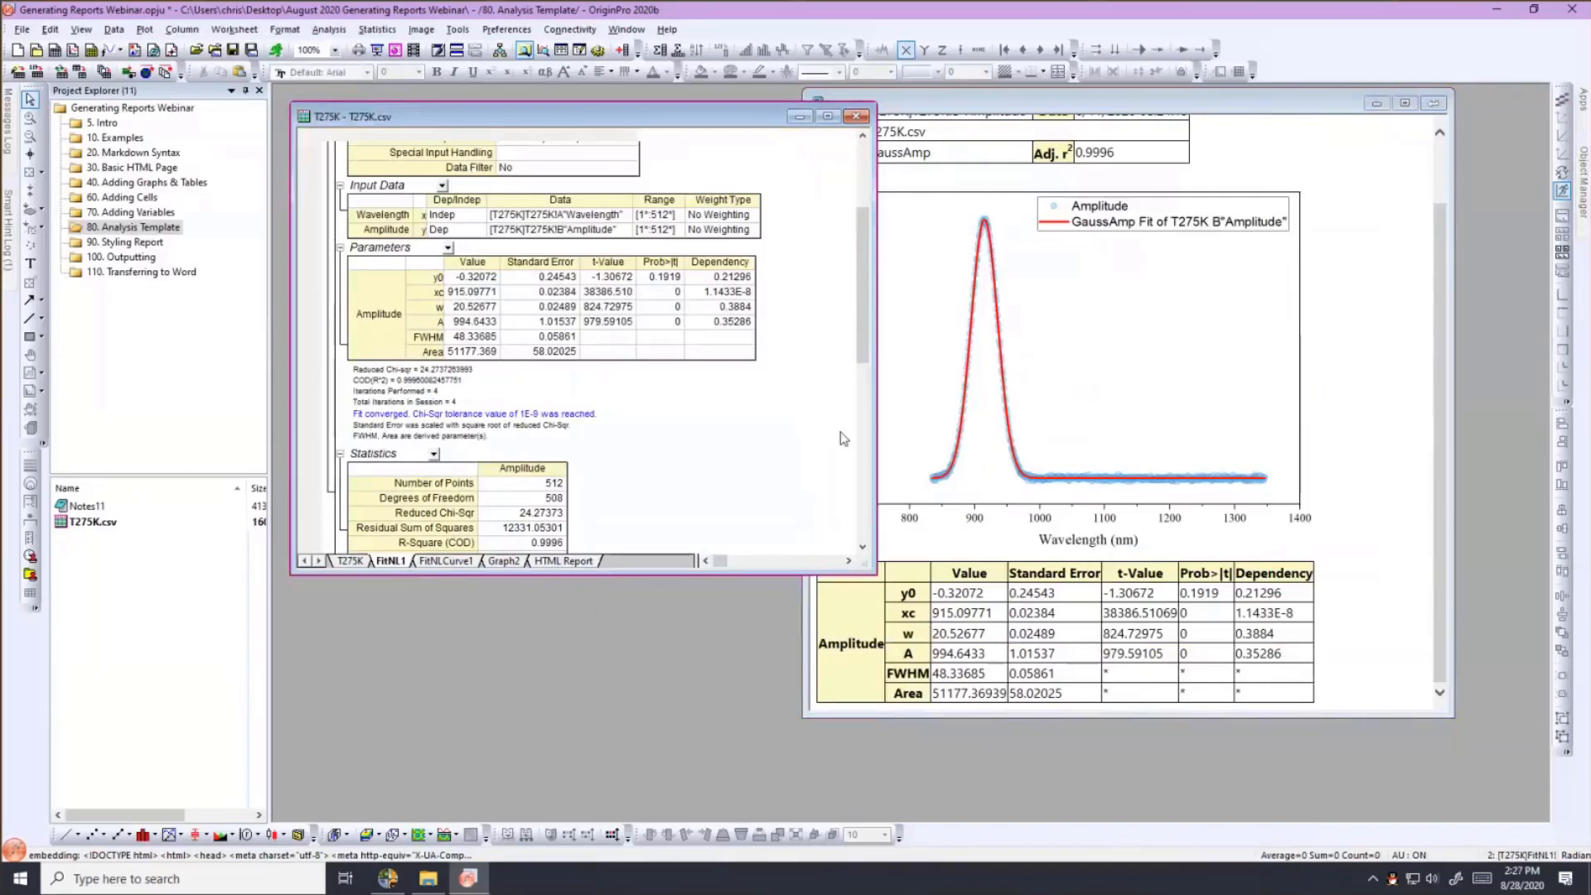
left_click(1342, 445)
left_click(606, 122)
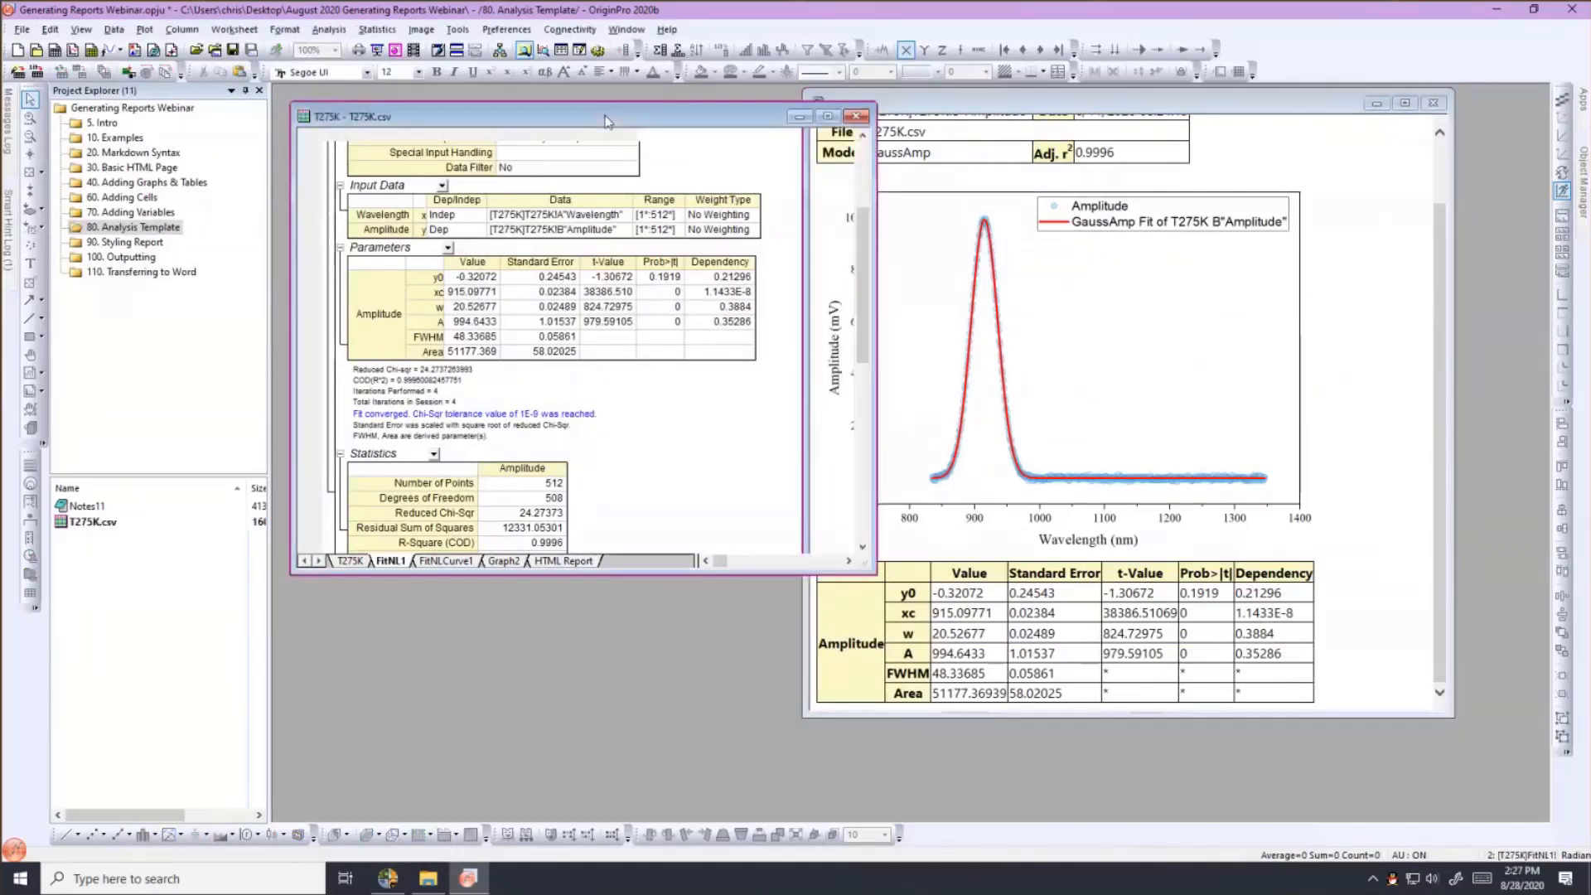
left_click(1010, 112)
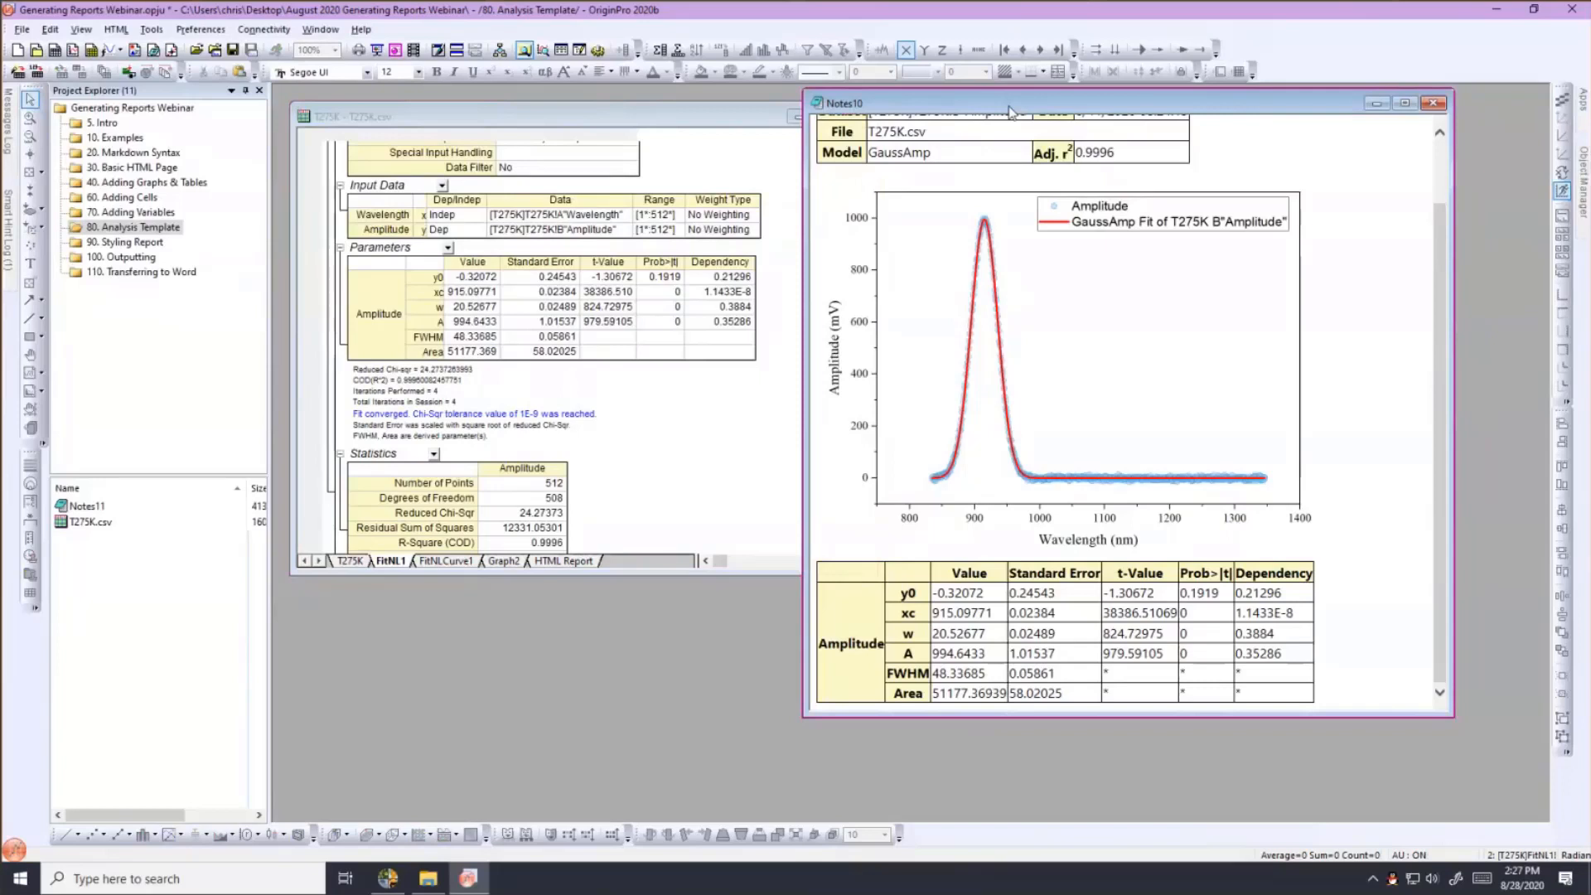
left_click(1438, 106)
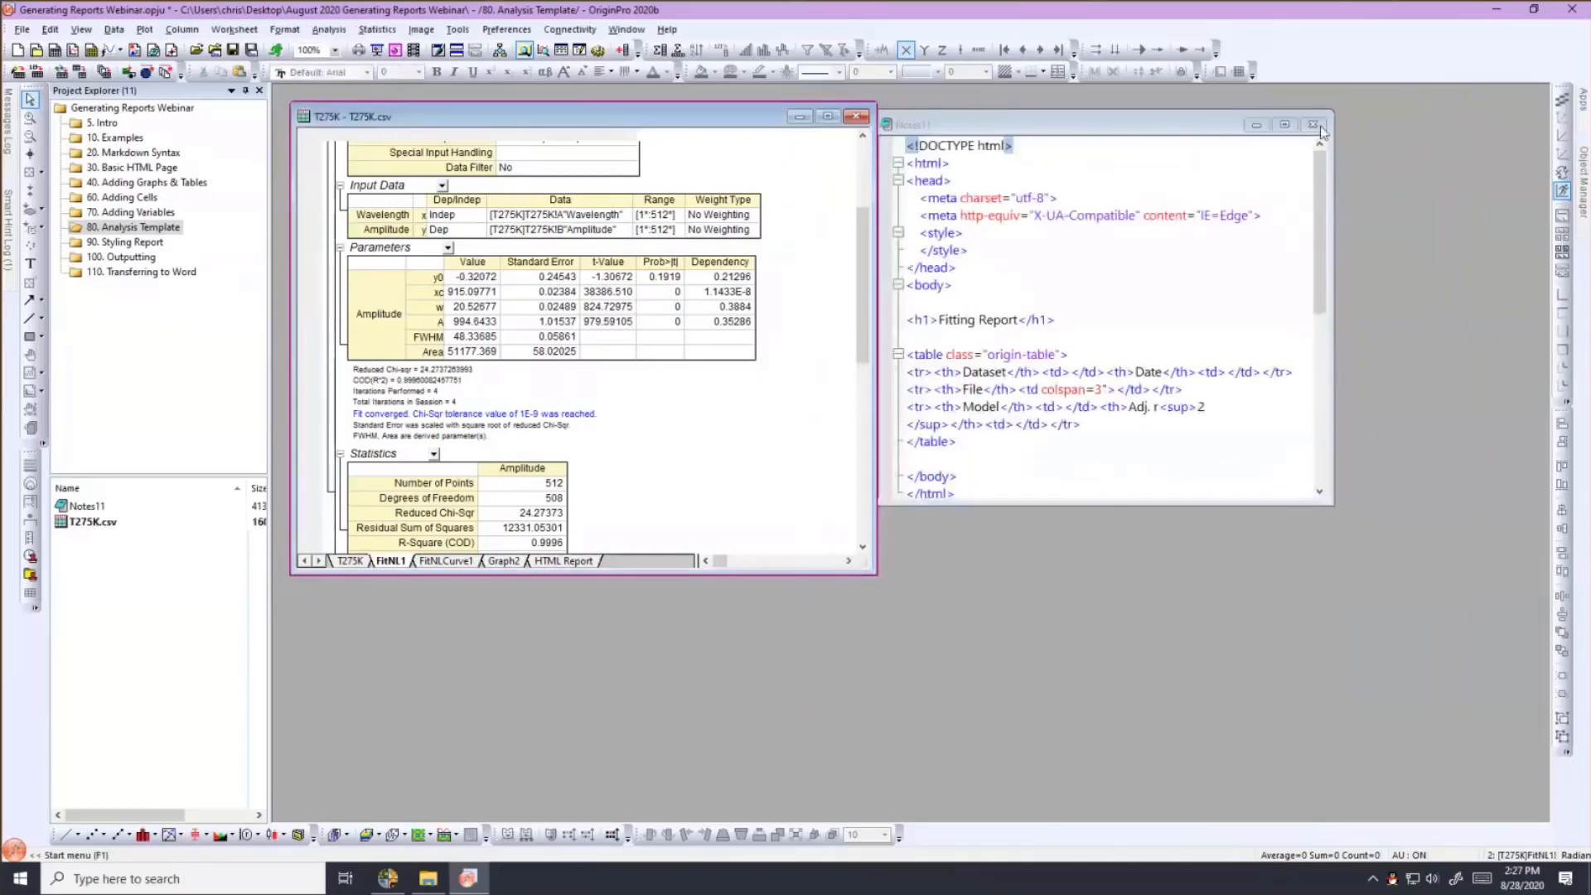
Minimize the Notes11 window and save the T275K workbook as an analysis template named My Analysis Template.
left_click(1256, 125)
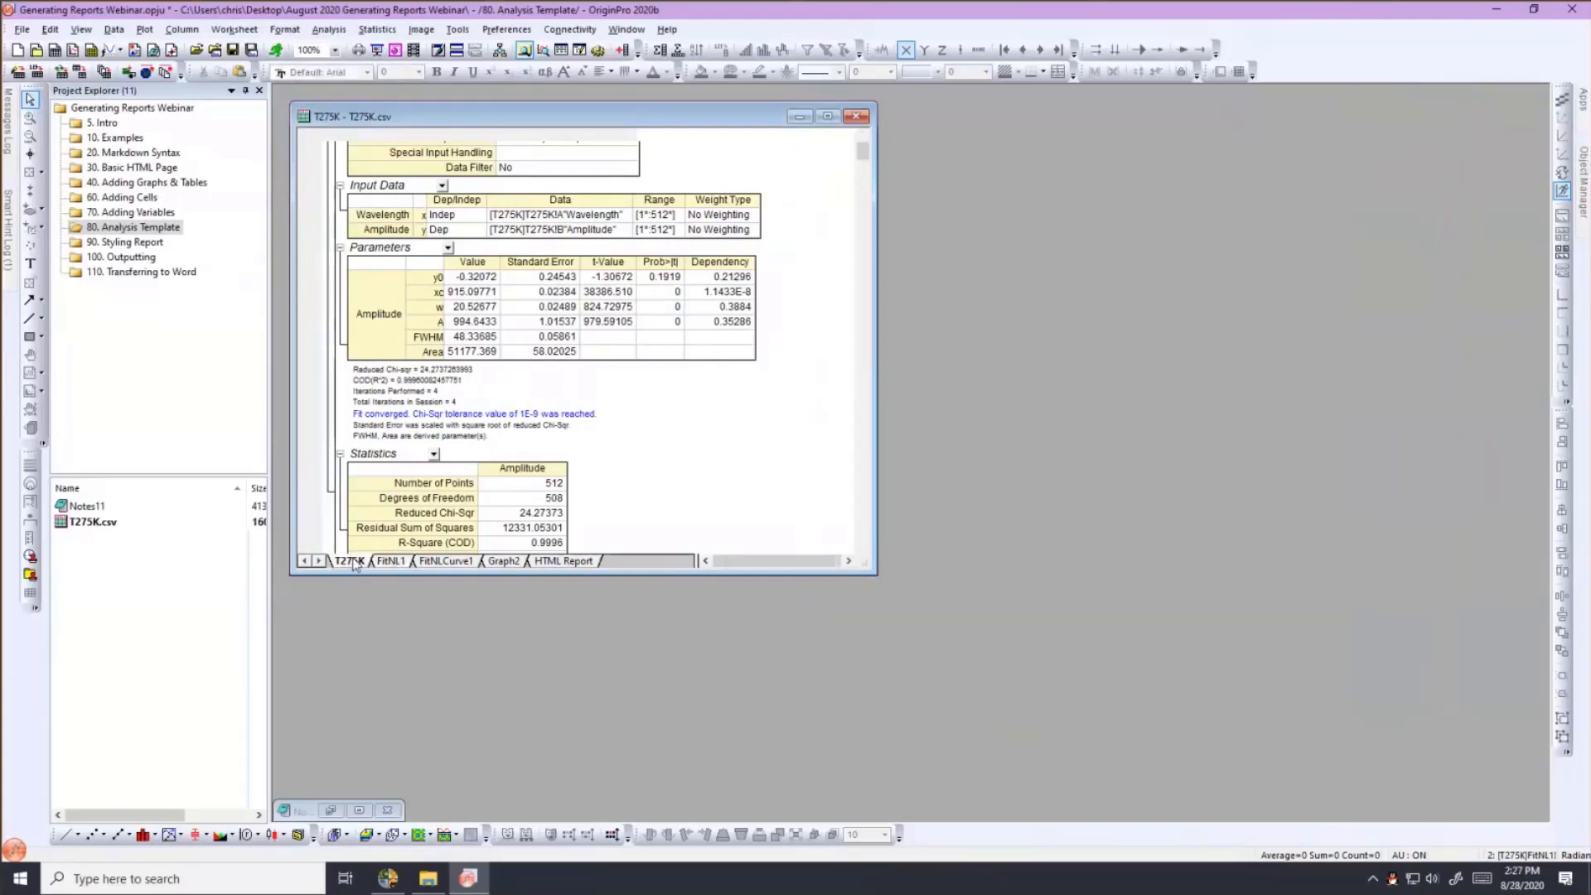
left_click(350, 561)
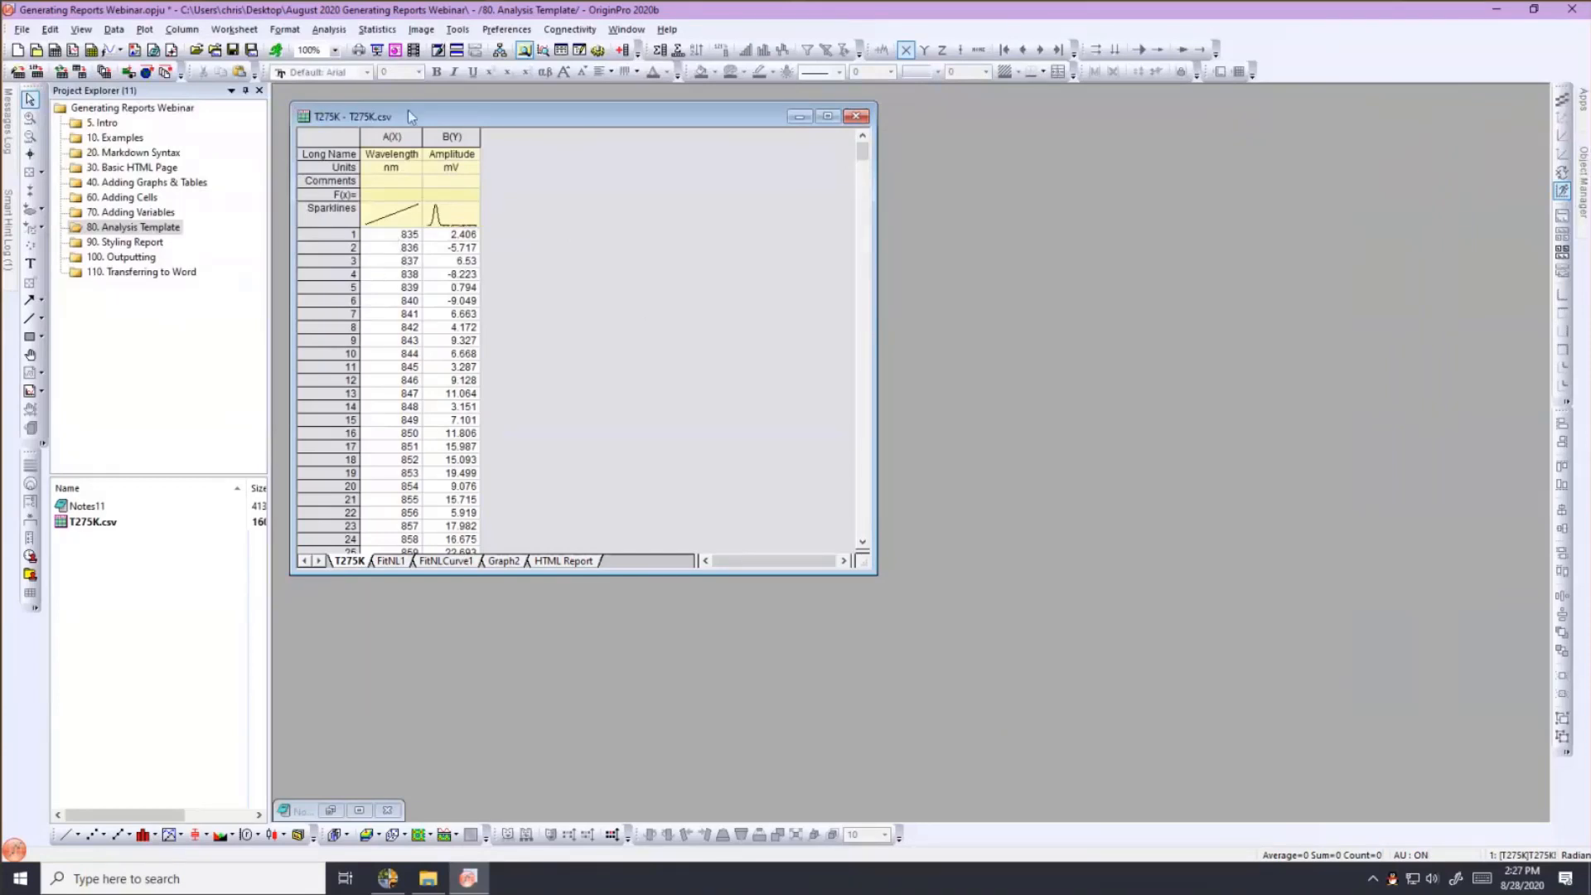
right_click(460, 120)
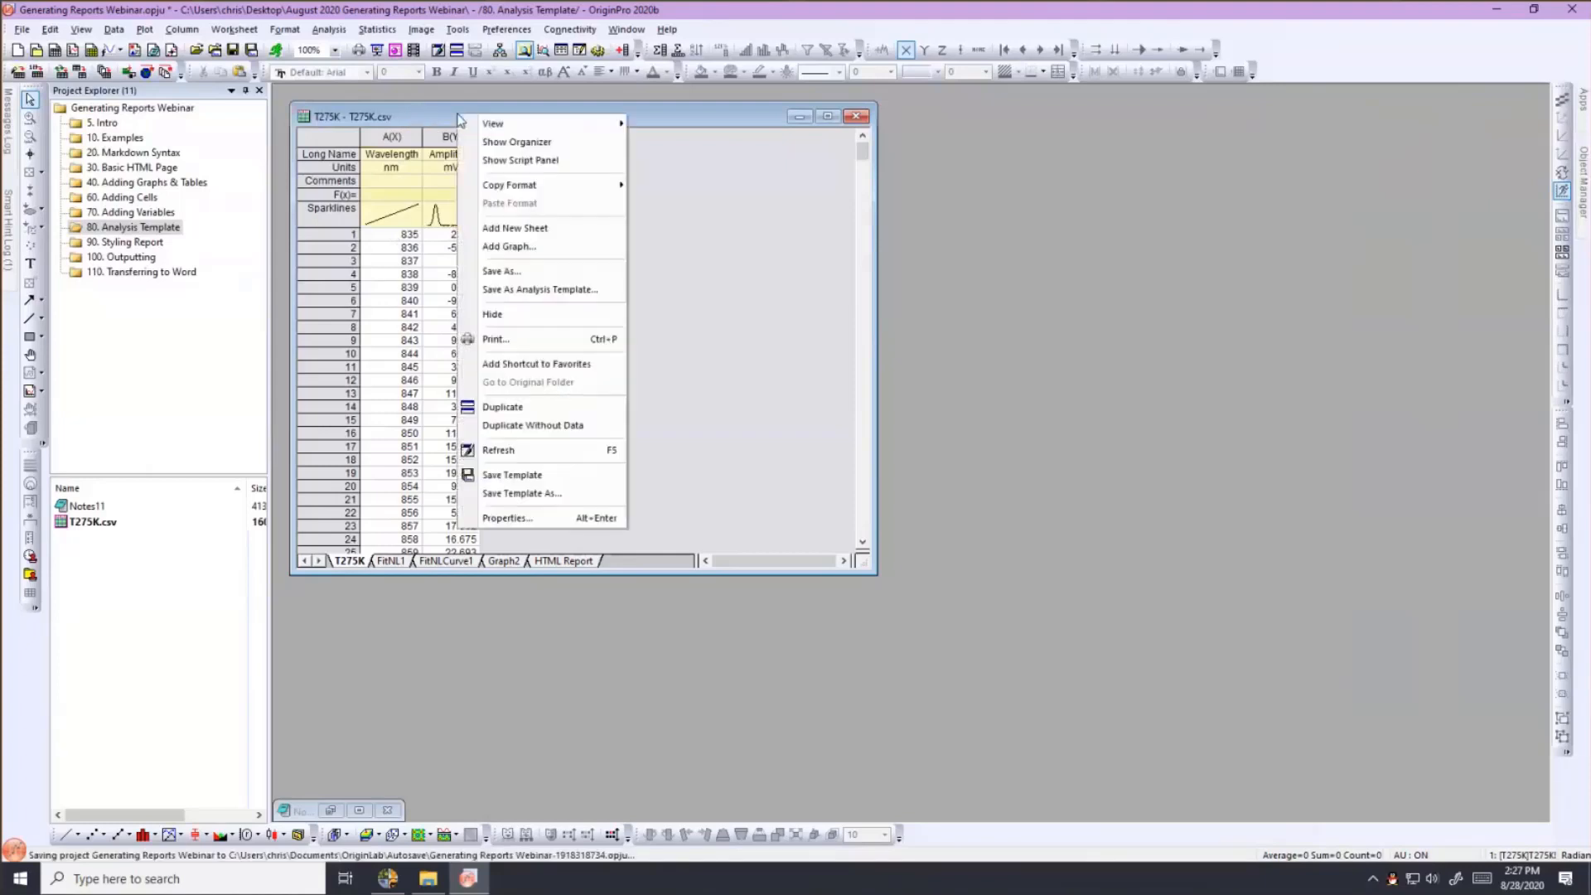
left_click(471, 290)
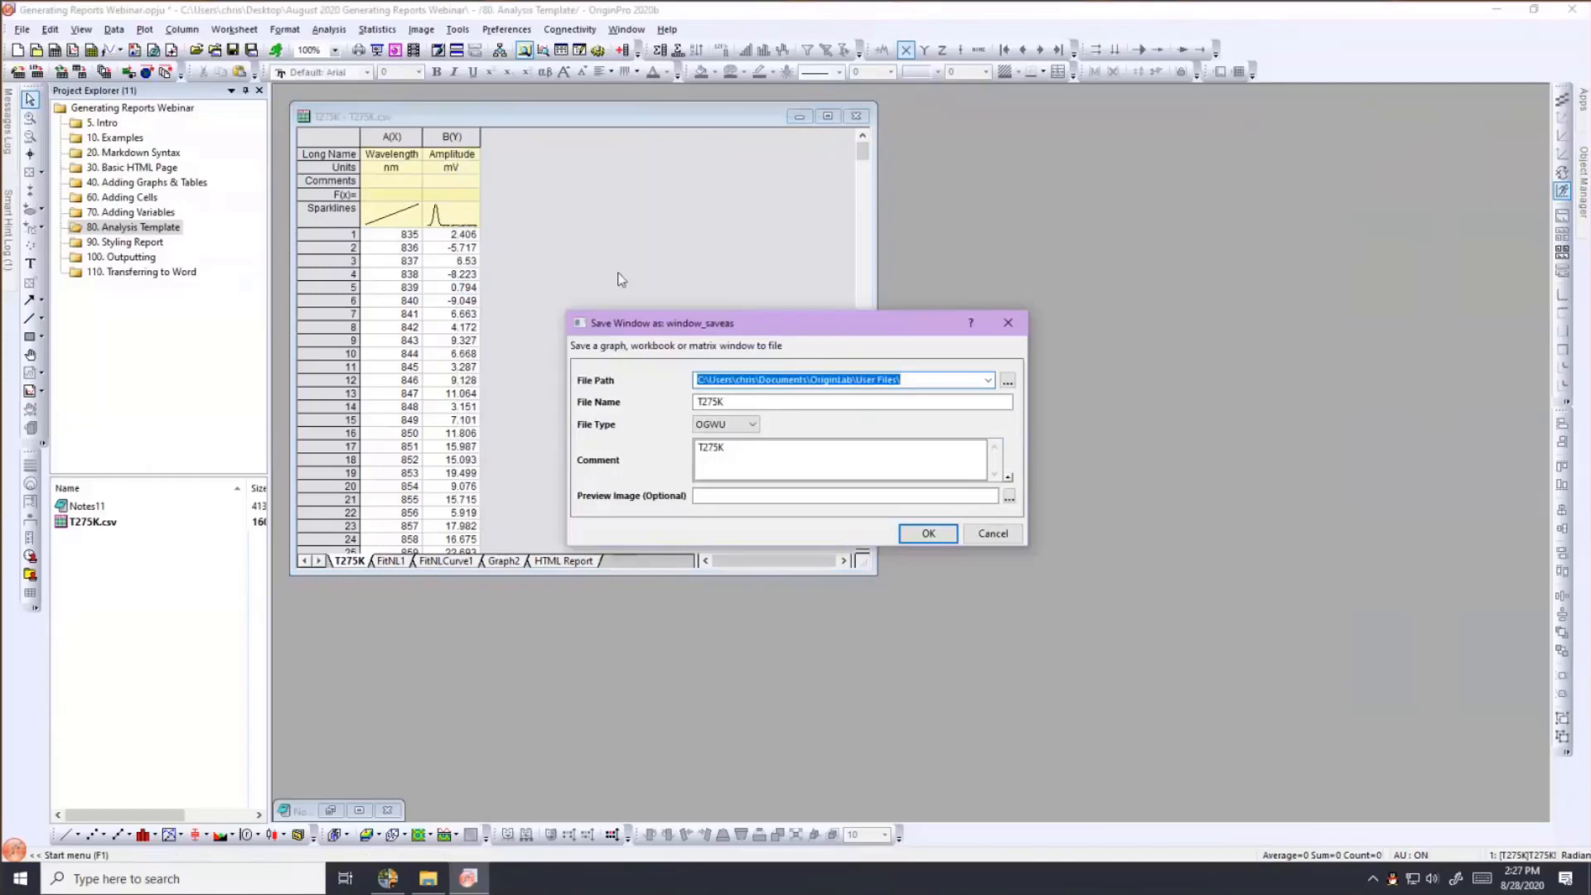
double_click(736, 402)
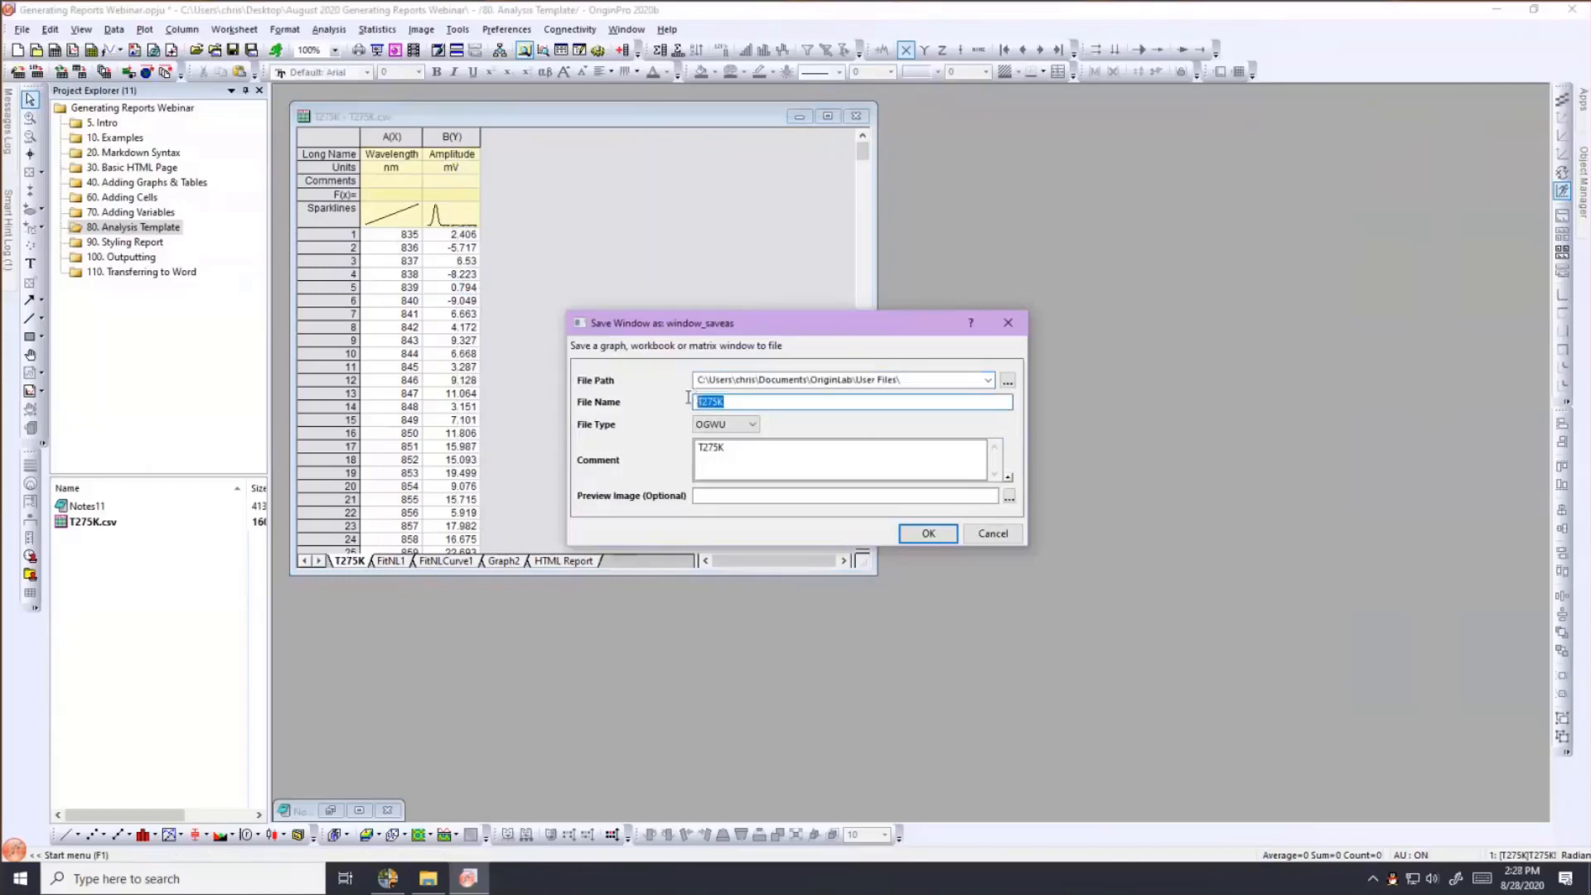
type("My Analysis Template")
left_click(926, 535)
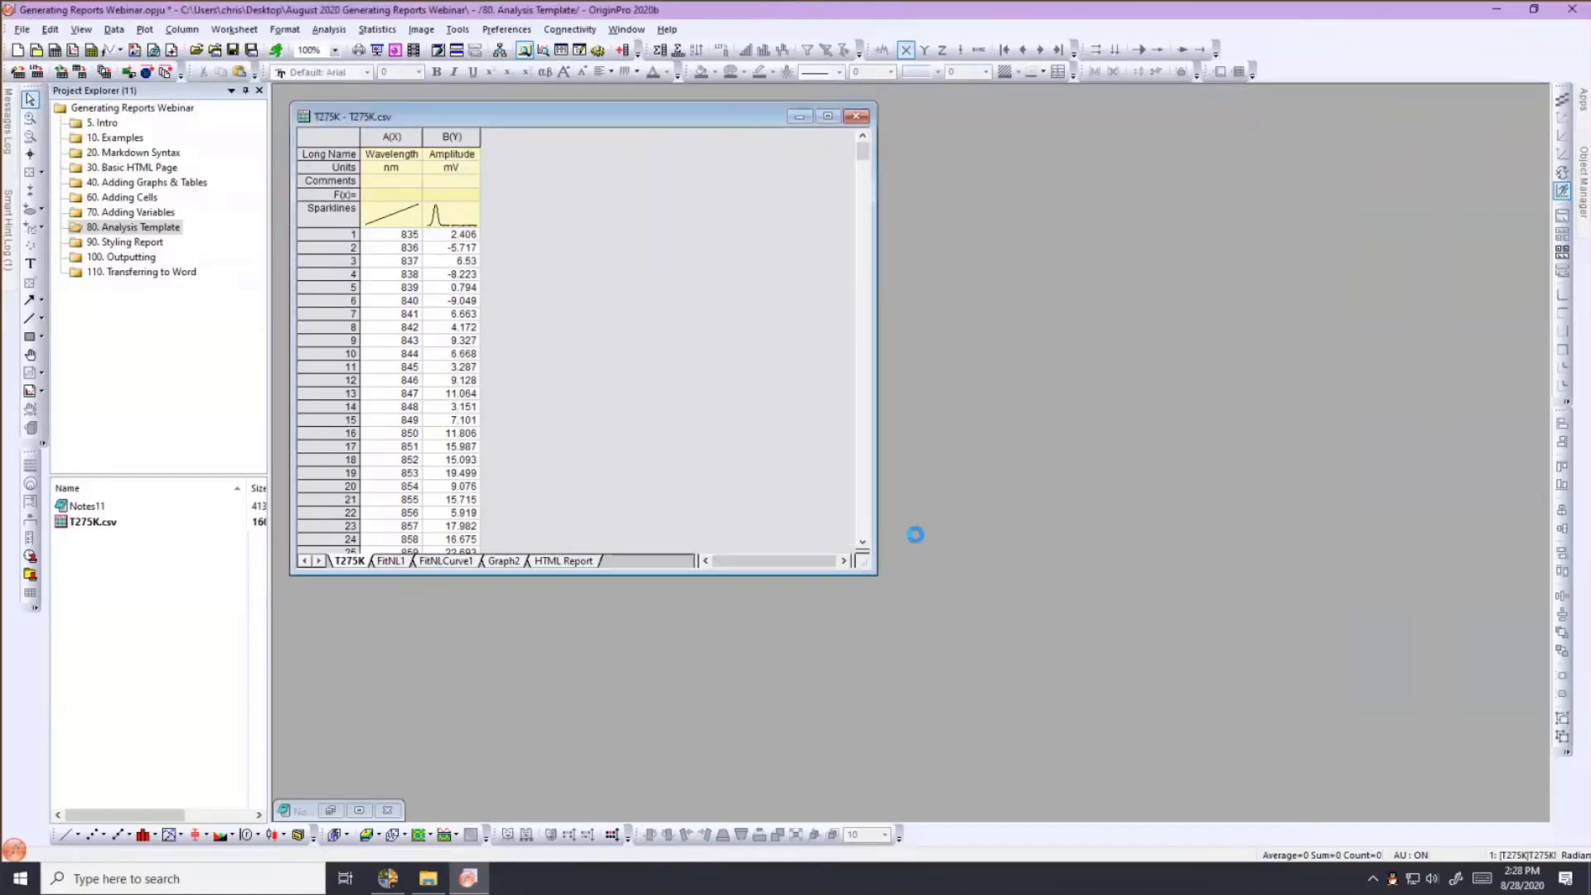
Minimize the T275K workbook and create a new blank workbook in the Analysis Template folder.
left_click(800, 117)
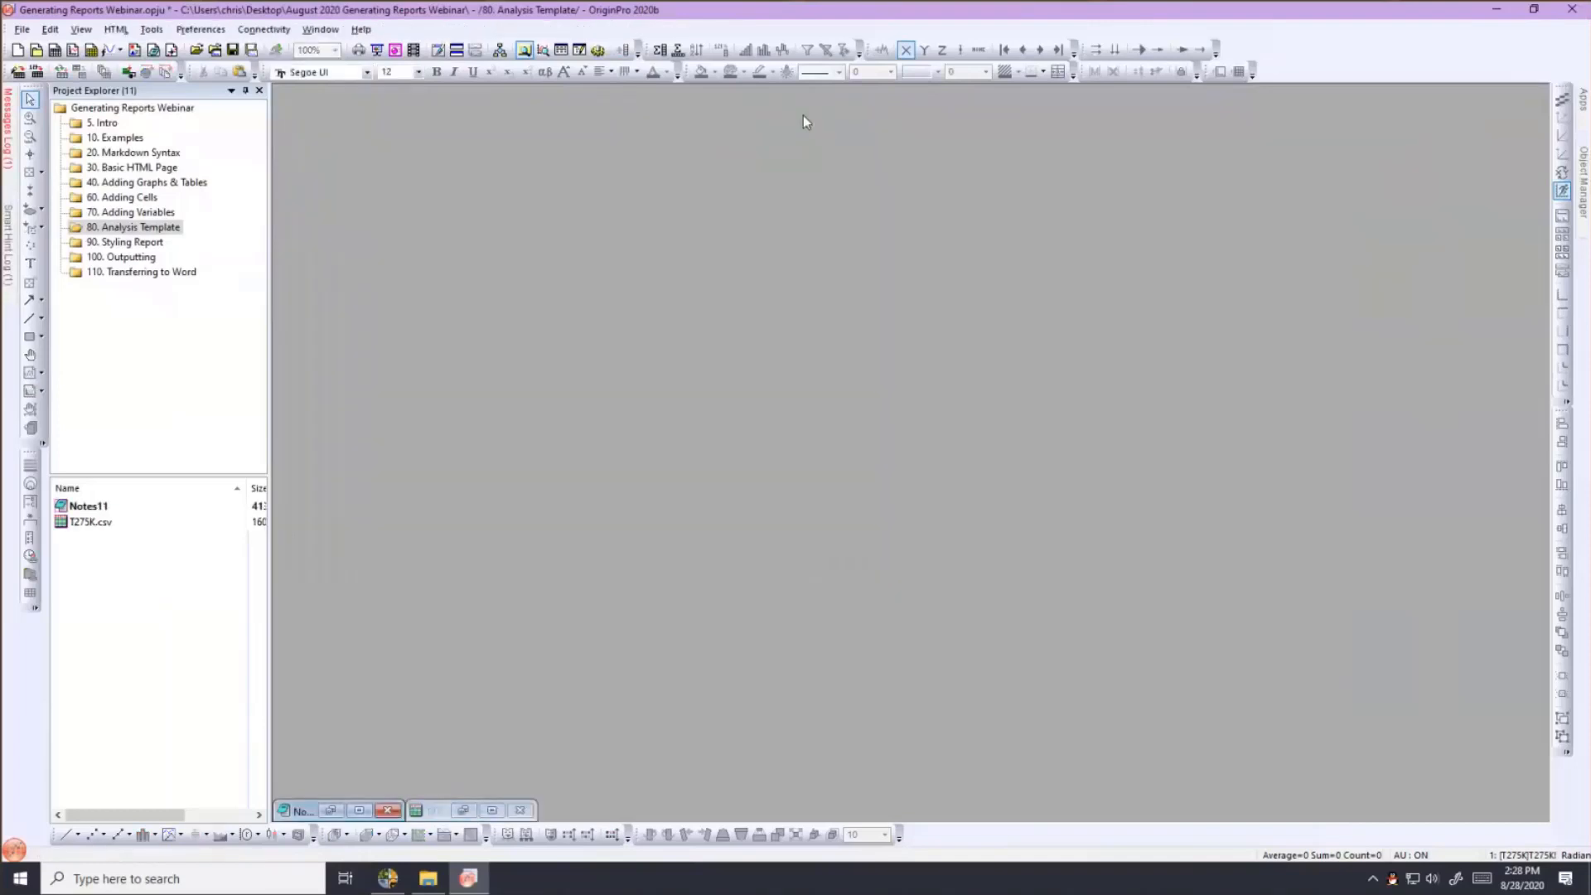
left_click(22, 32)
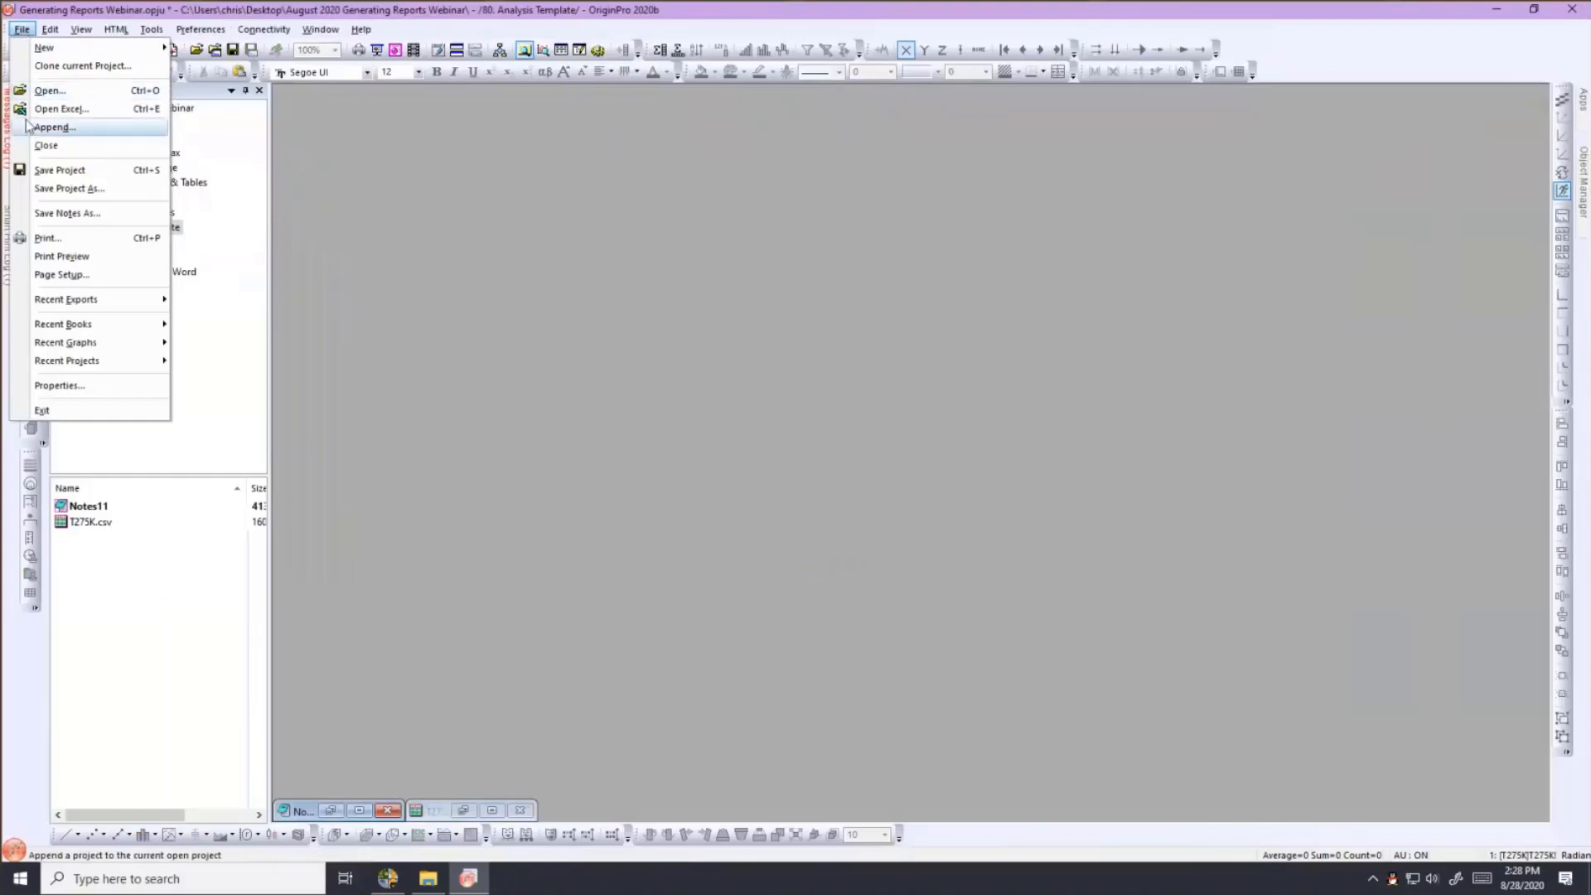
left_click(382, 189)
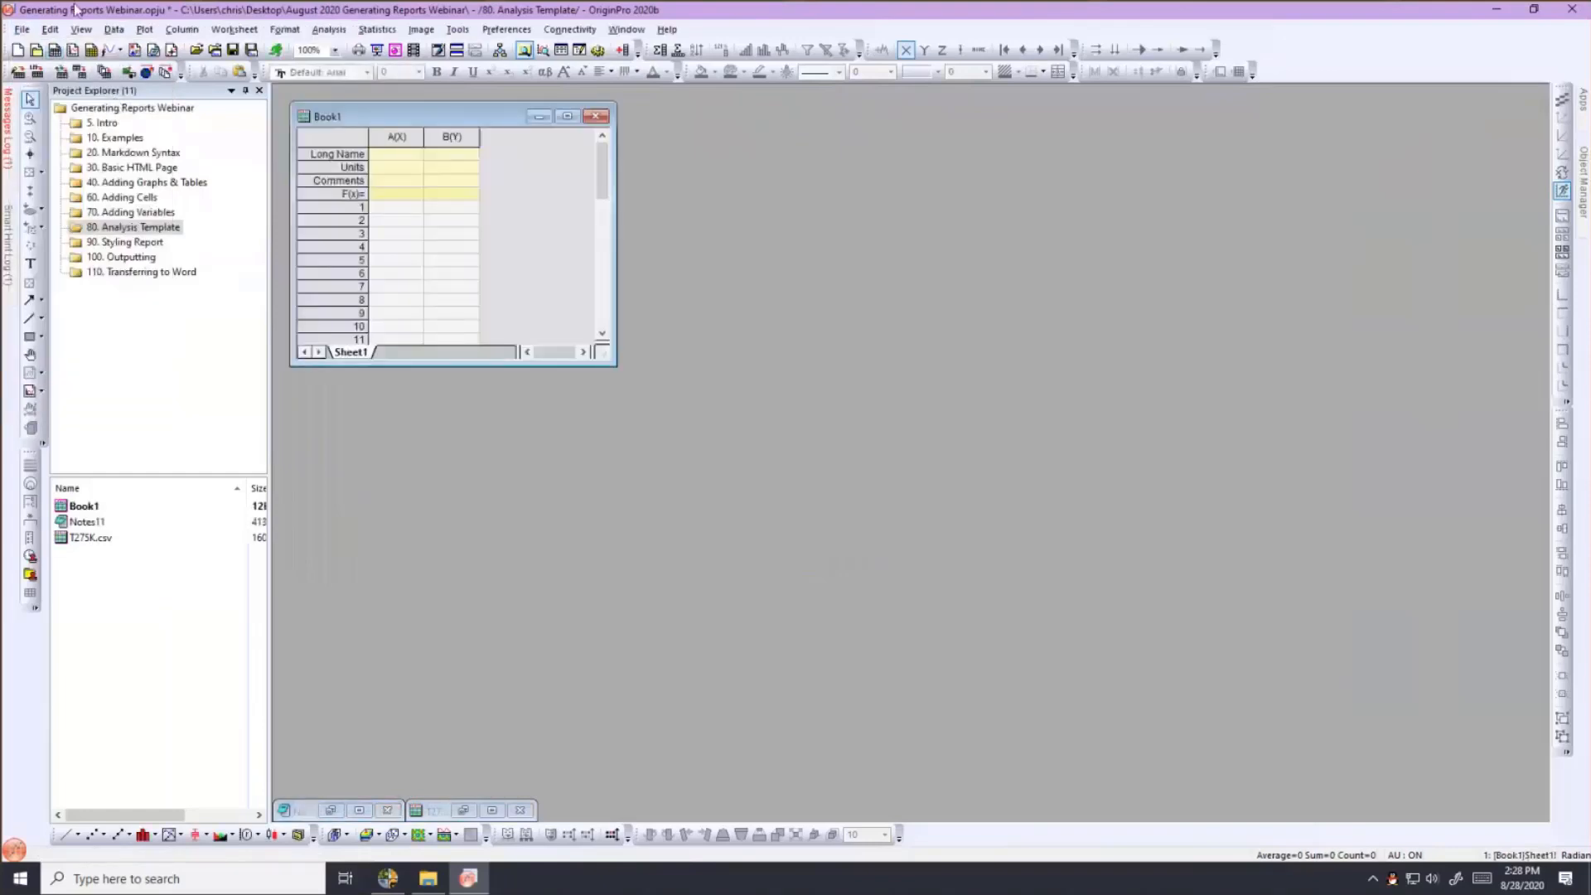
Start Batch Processing with My Analysis Template and browse for input files in the August 2020 Generating Reports Webinar Data folder, showing all file types.
left_click(23, 29)
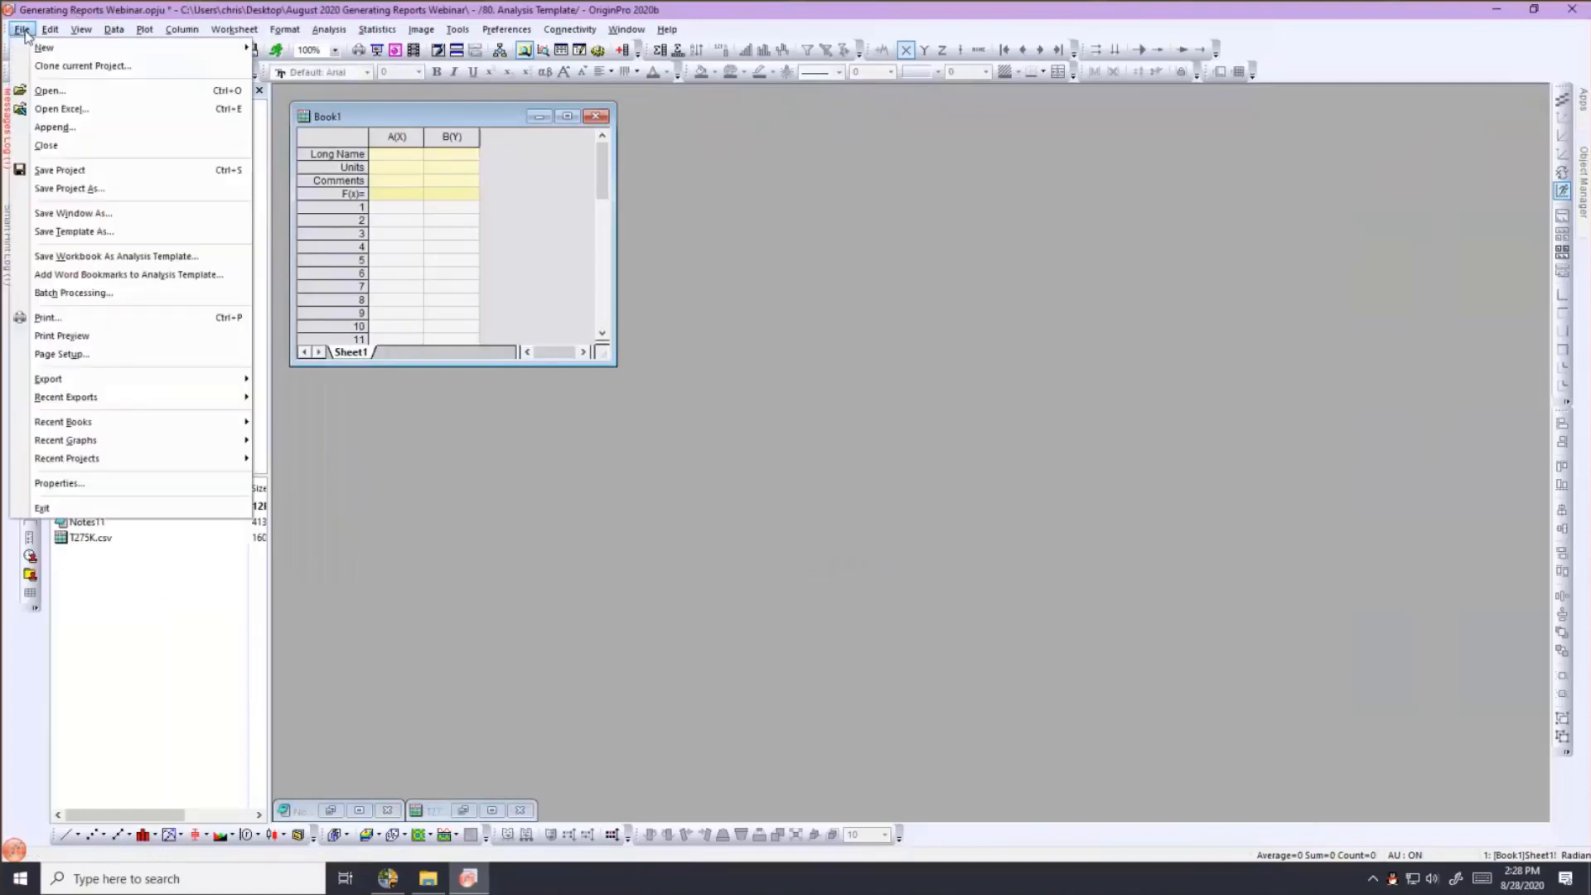
left_click(61, 295)
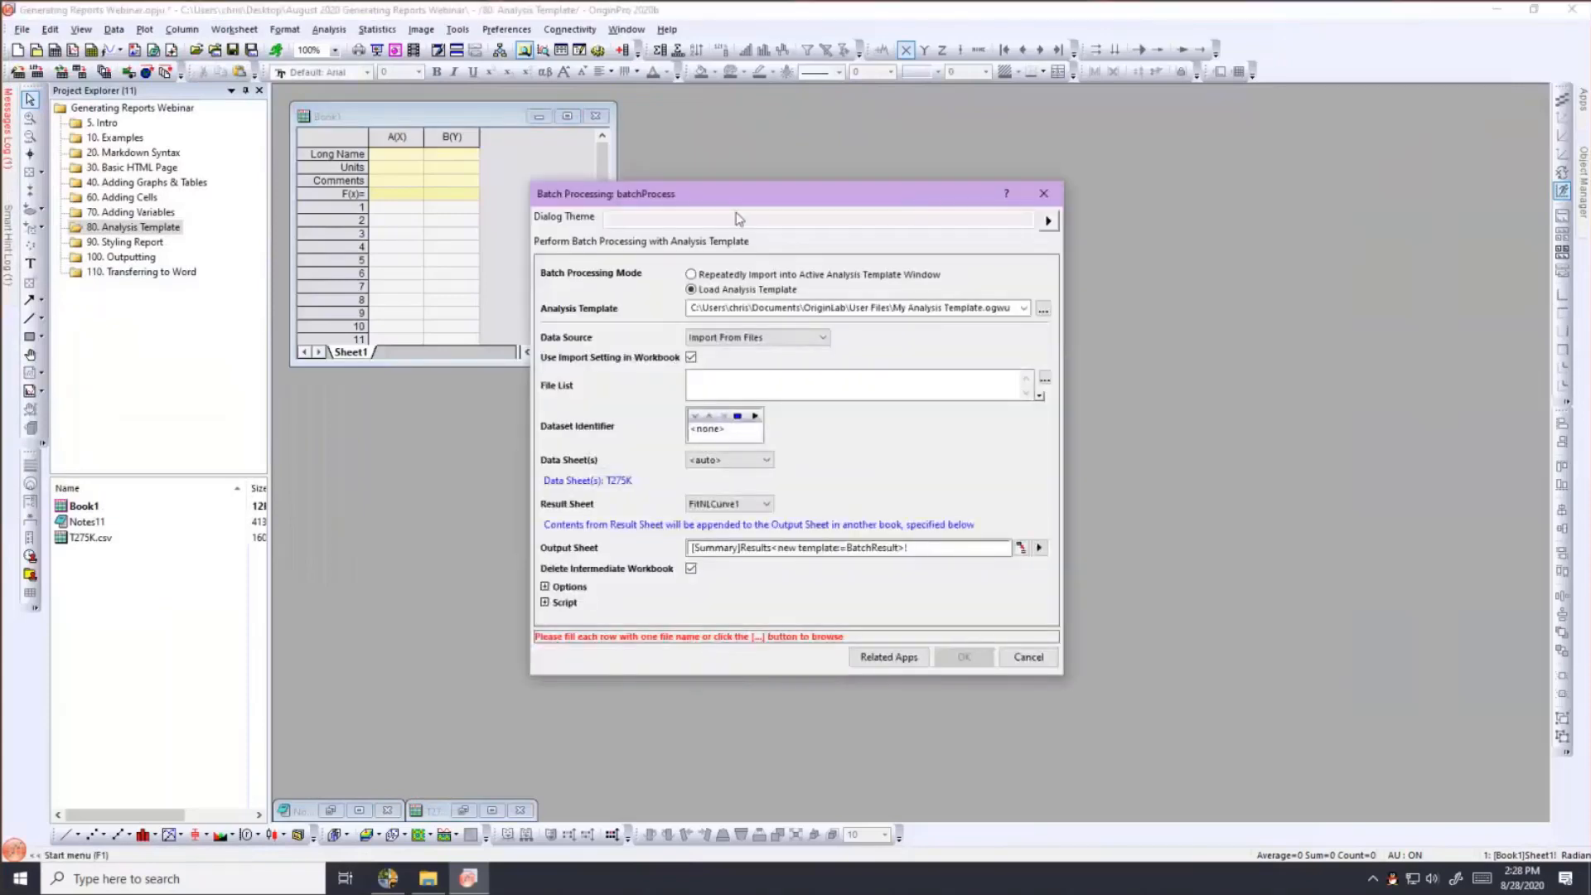
left_click_drag(725, 201, 535, 141)
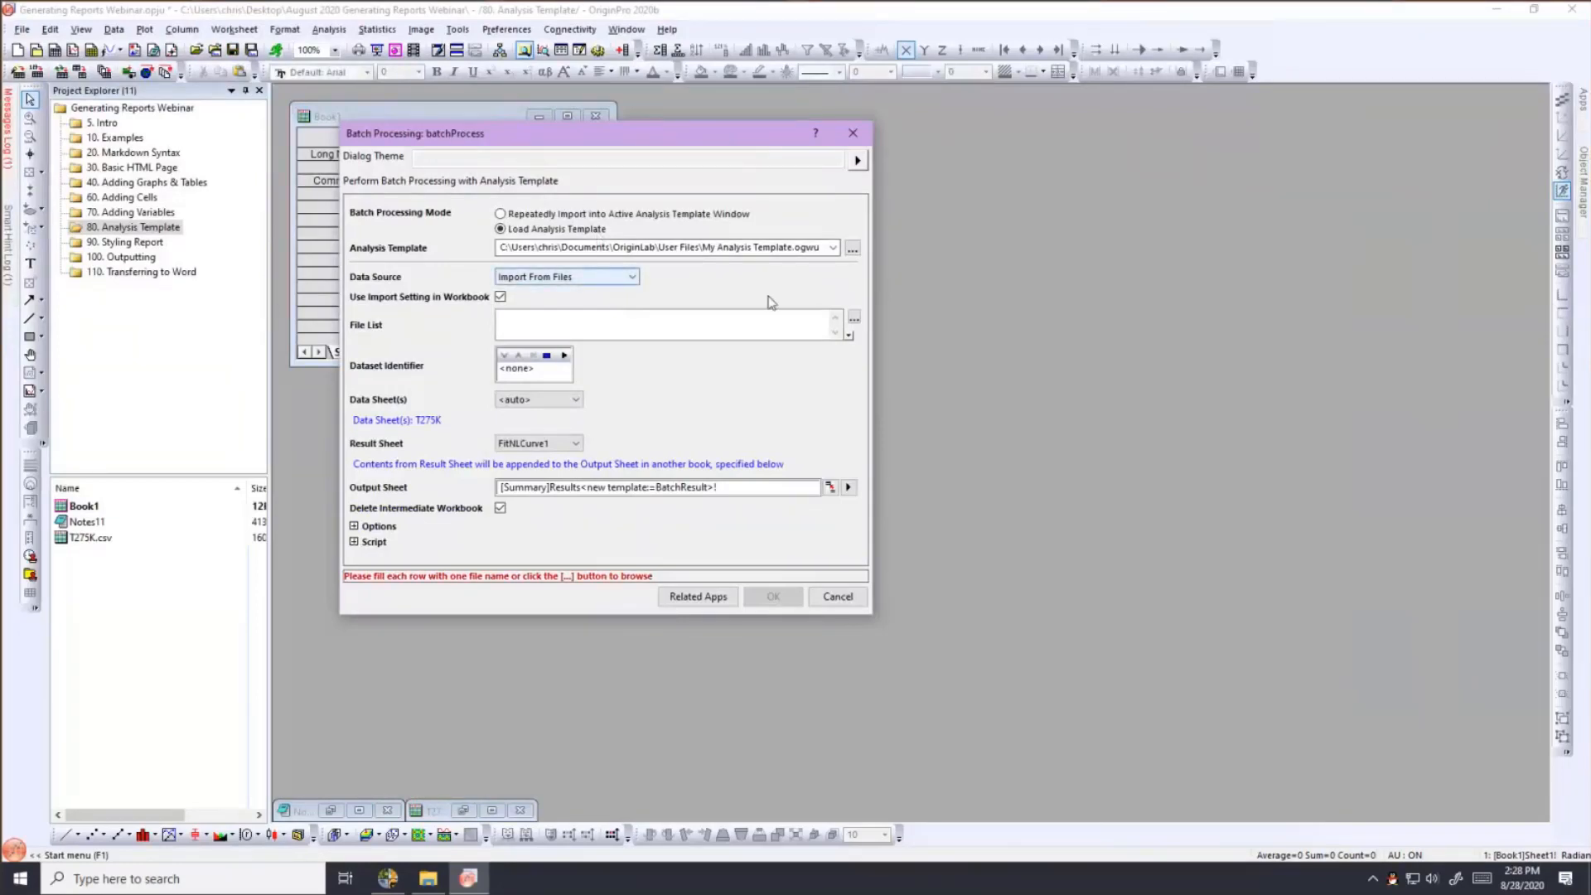
left_click(854, 318)
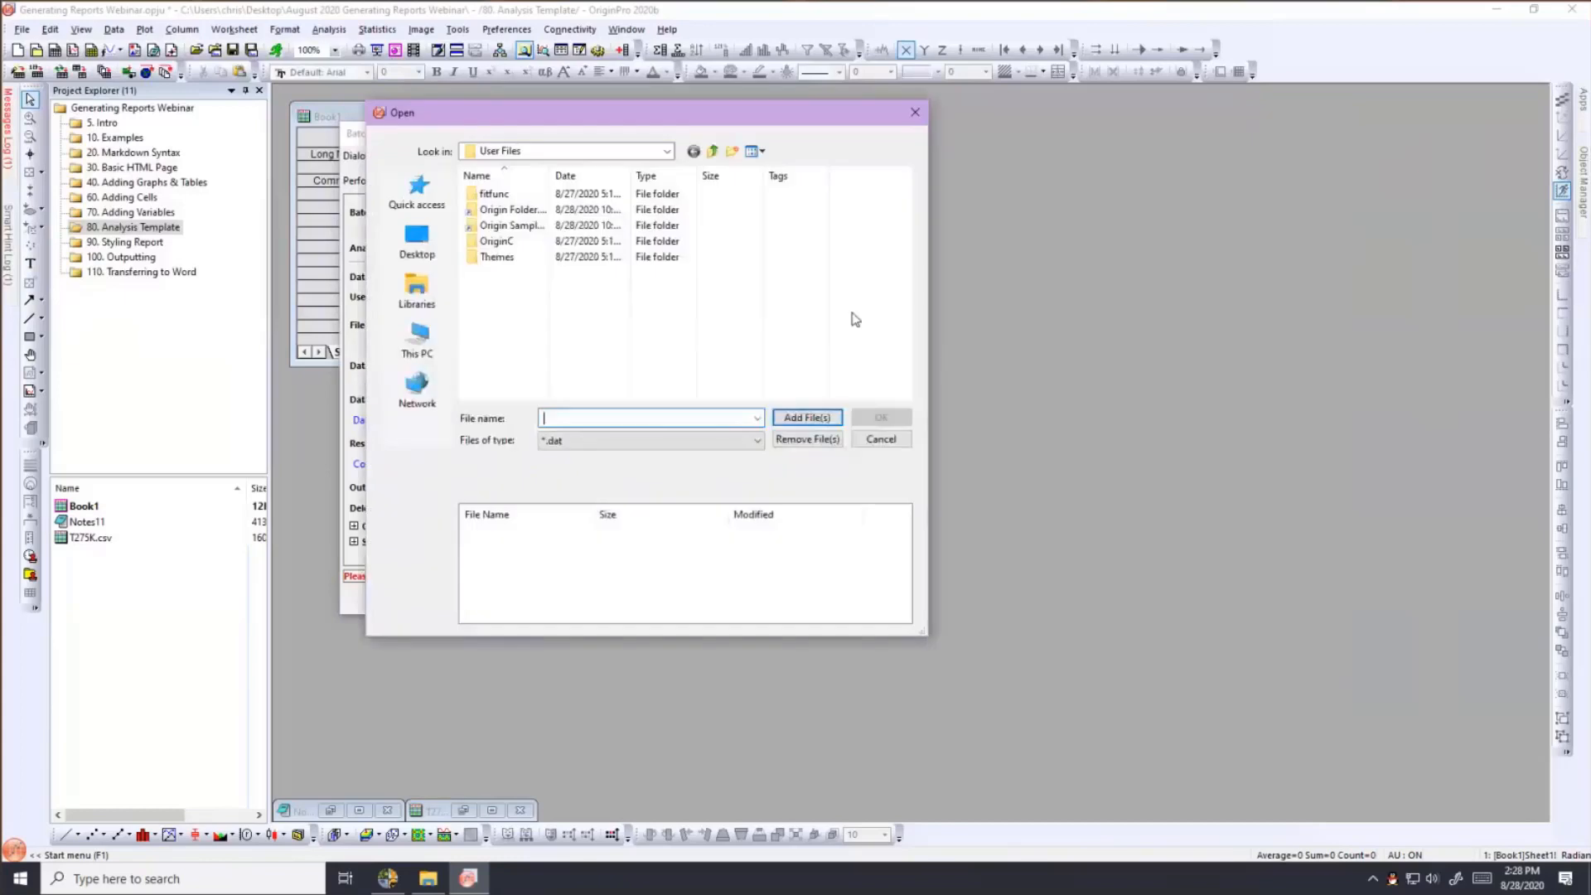
left_click(417, 240)
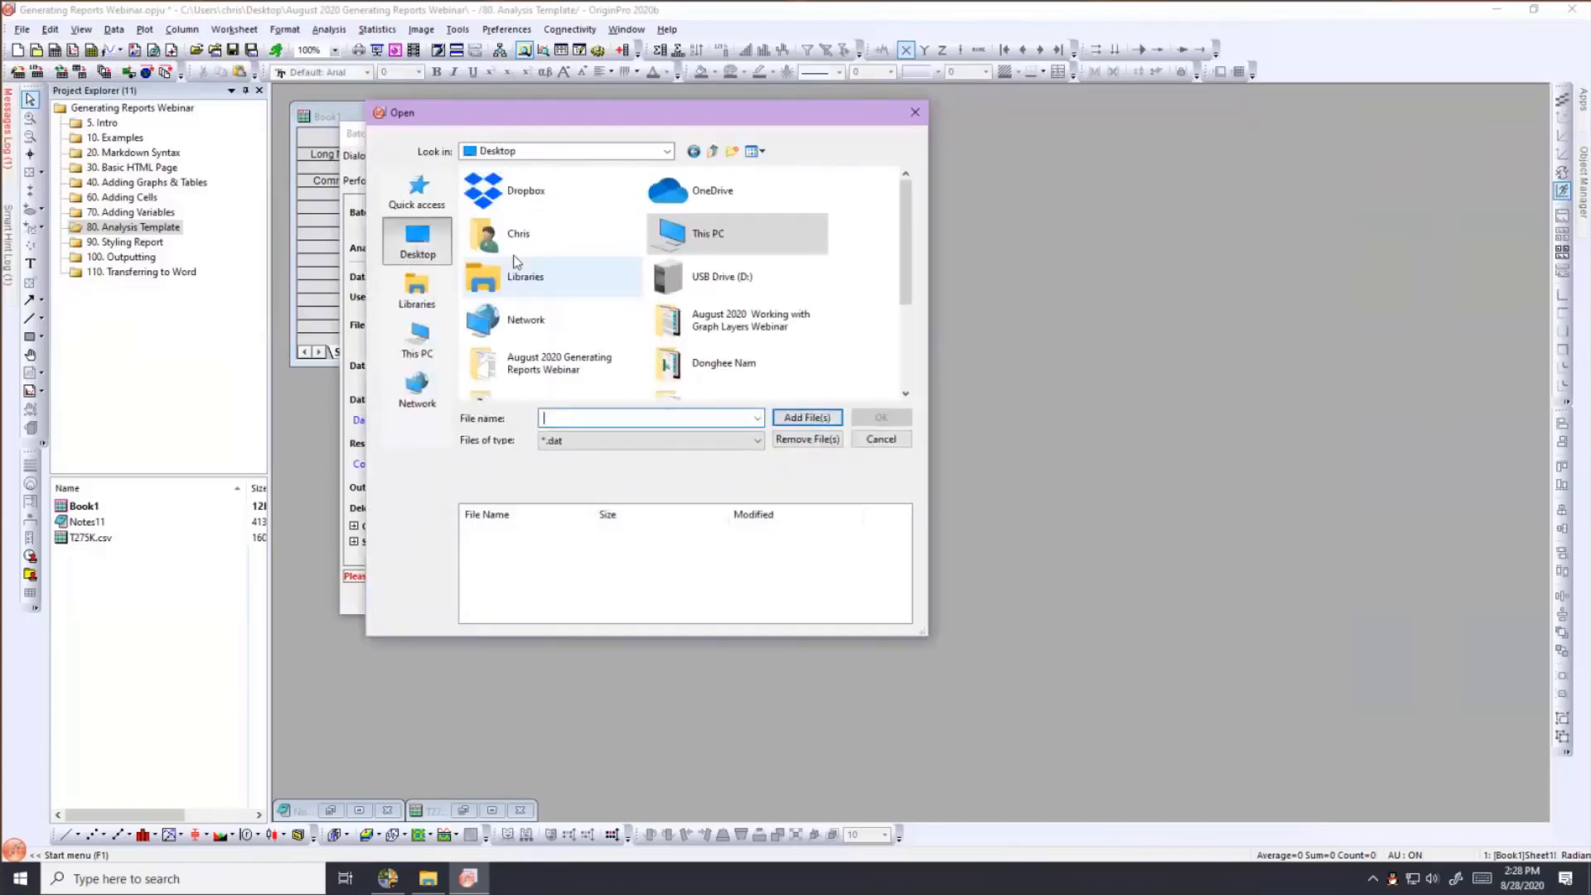
scroll(627, 275, "down", 3)
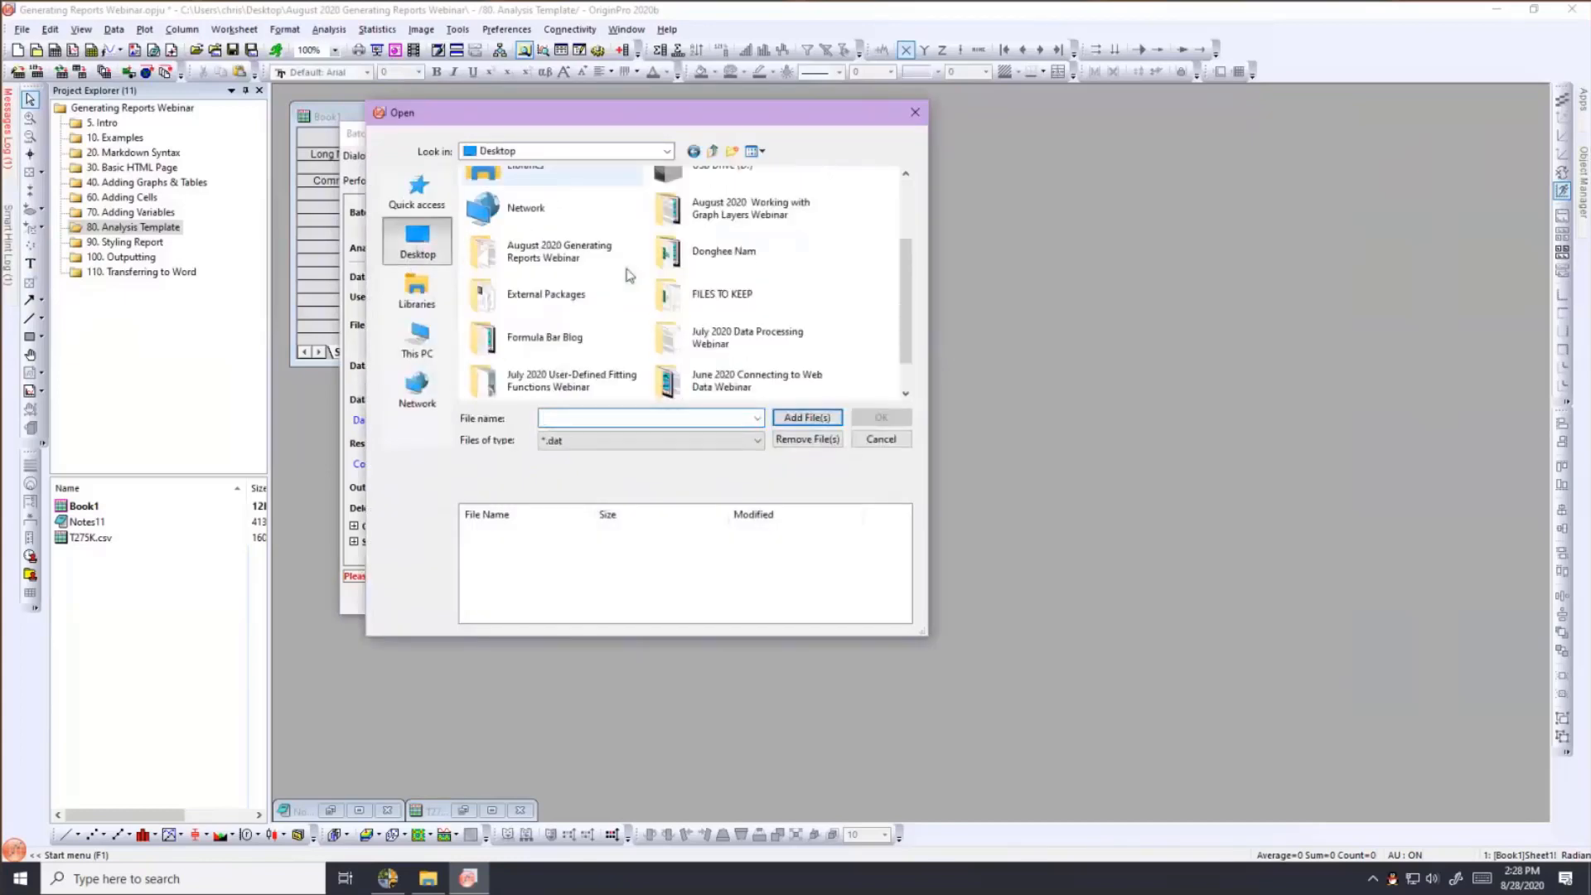
double_click(542, 257)
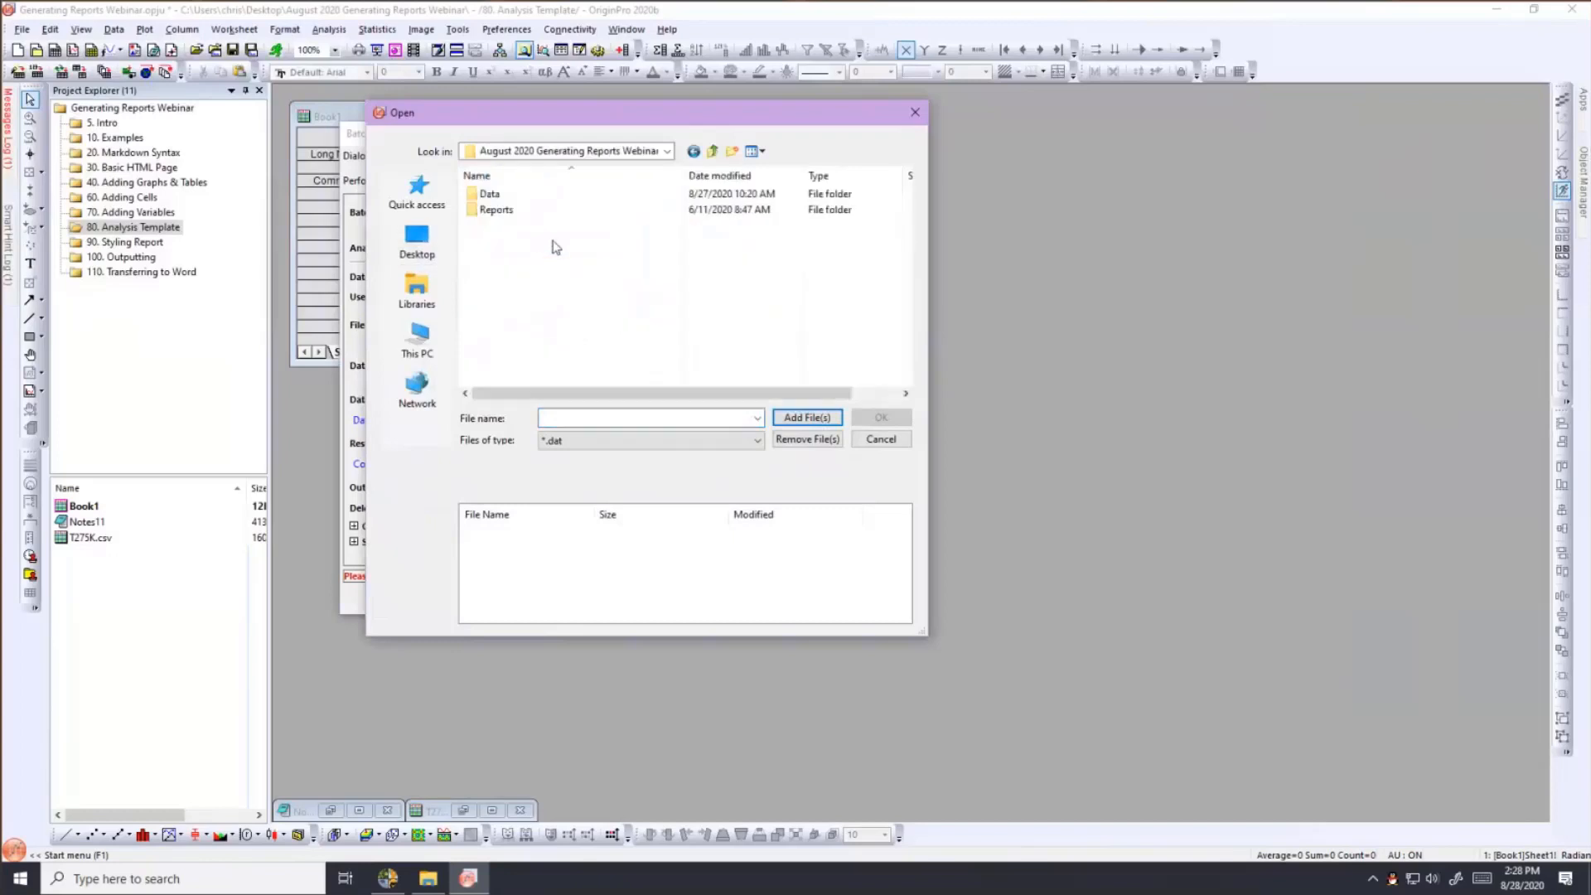
double_click(490, 194)
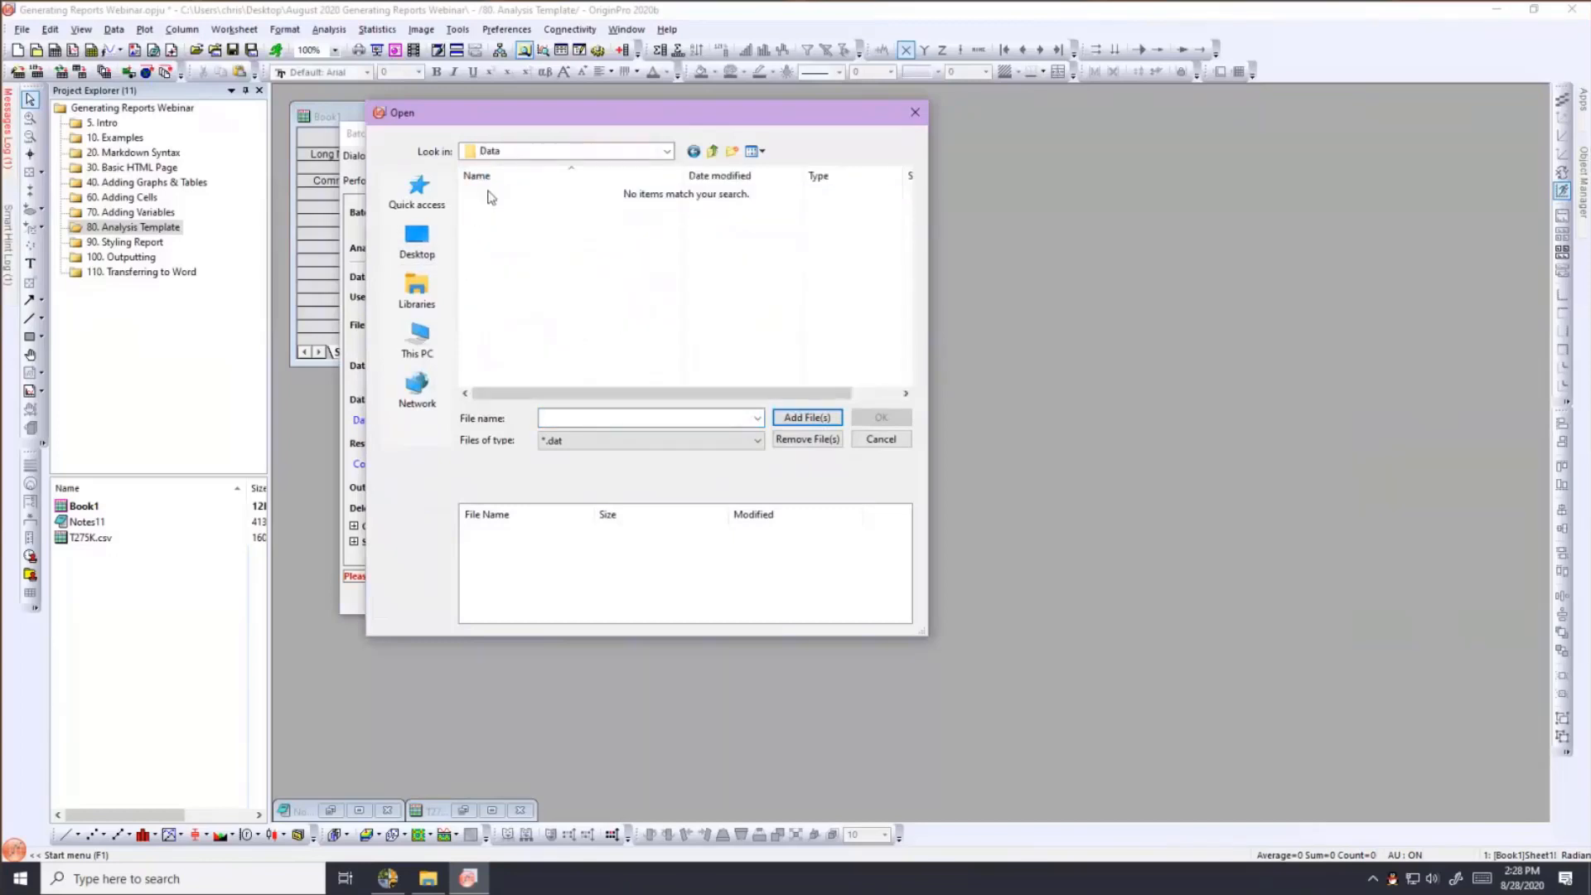
left_click(713, 447)
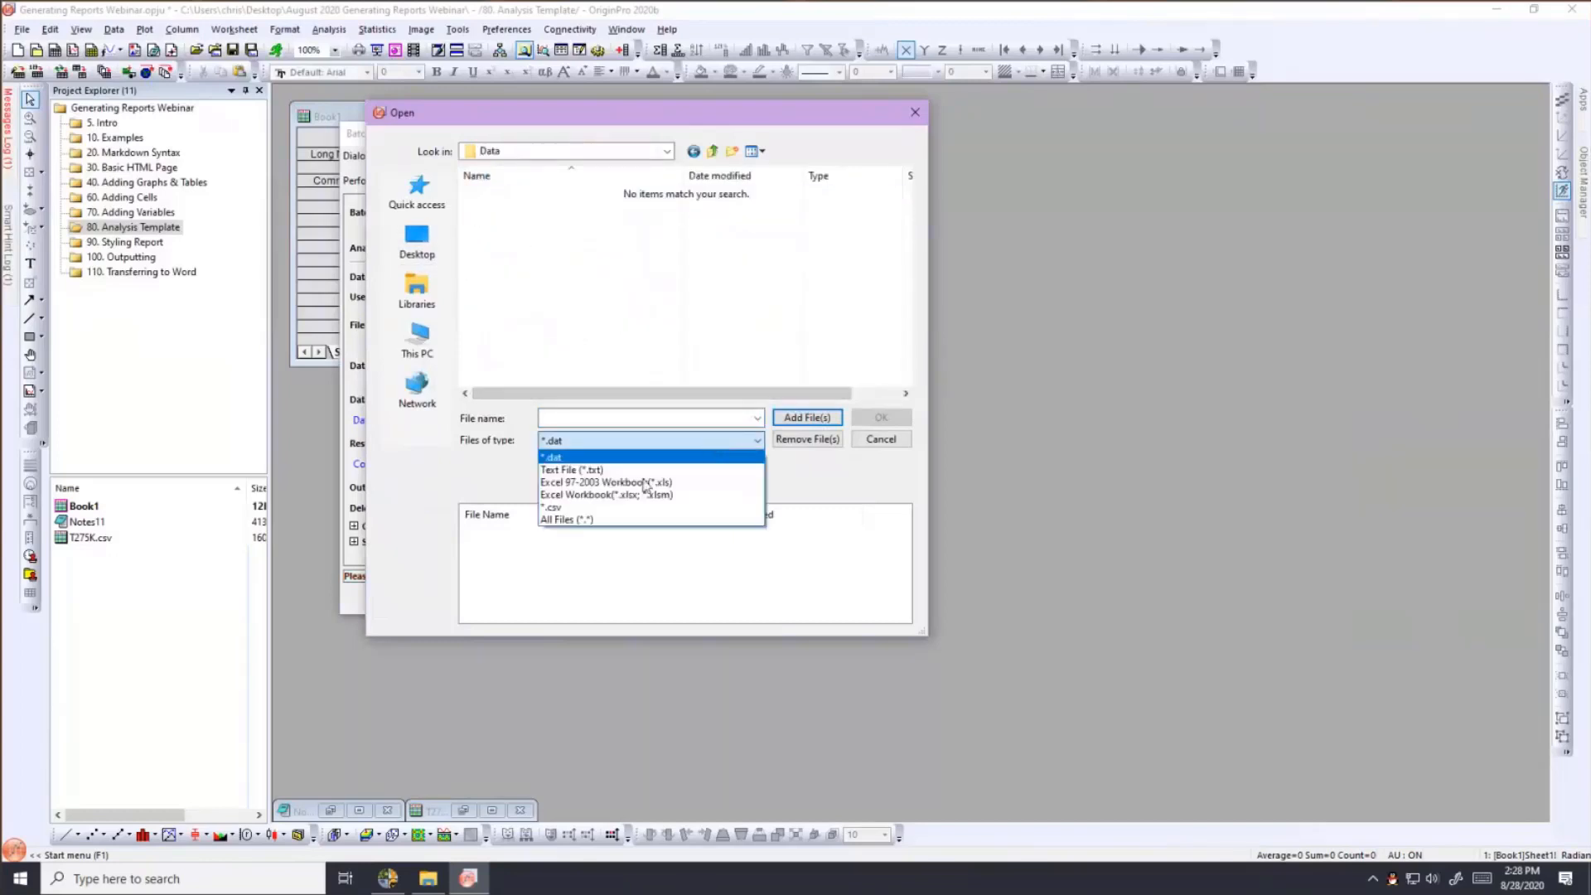
left_click(627, 520)
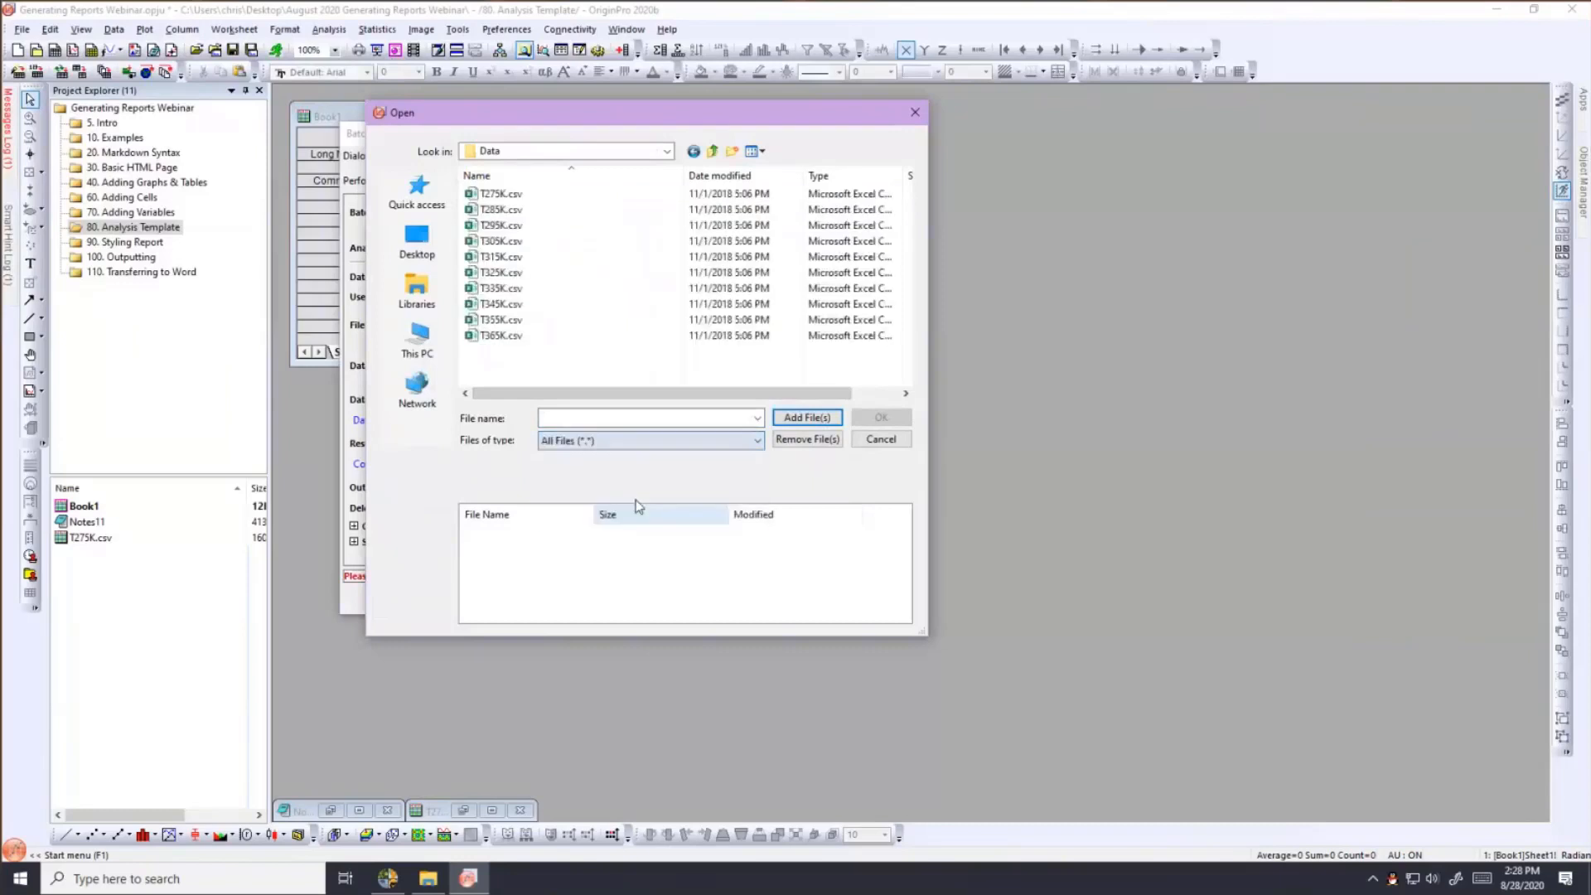
Add T275K.csv, T295K.csv, T325K.csv and T345K.csv to the batch processing file list.
left_click(516, 195)
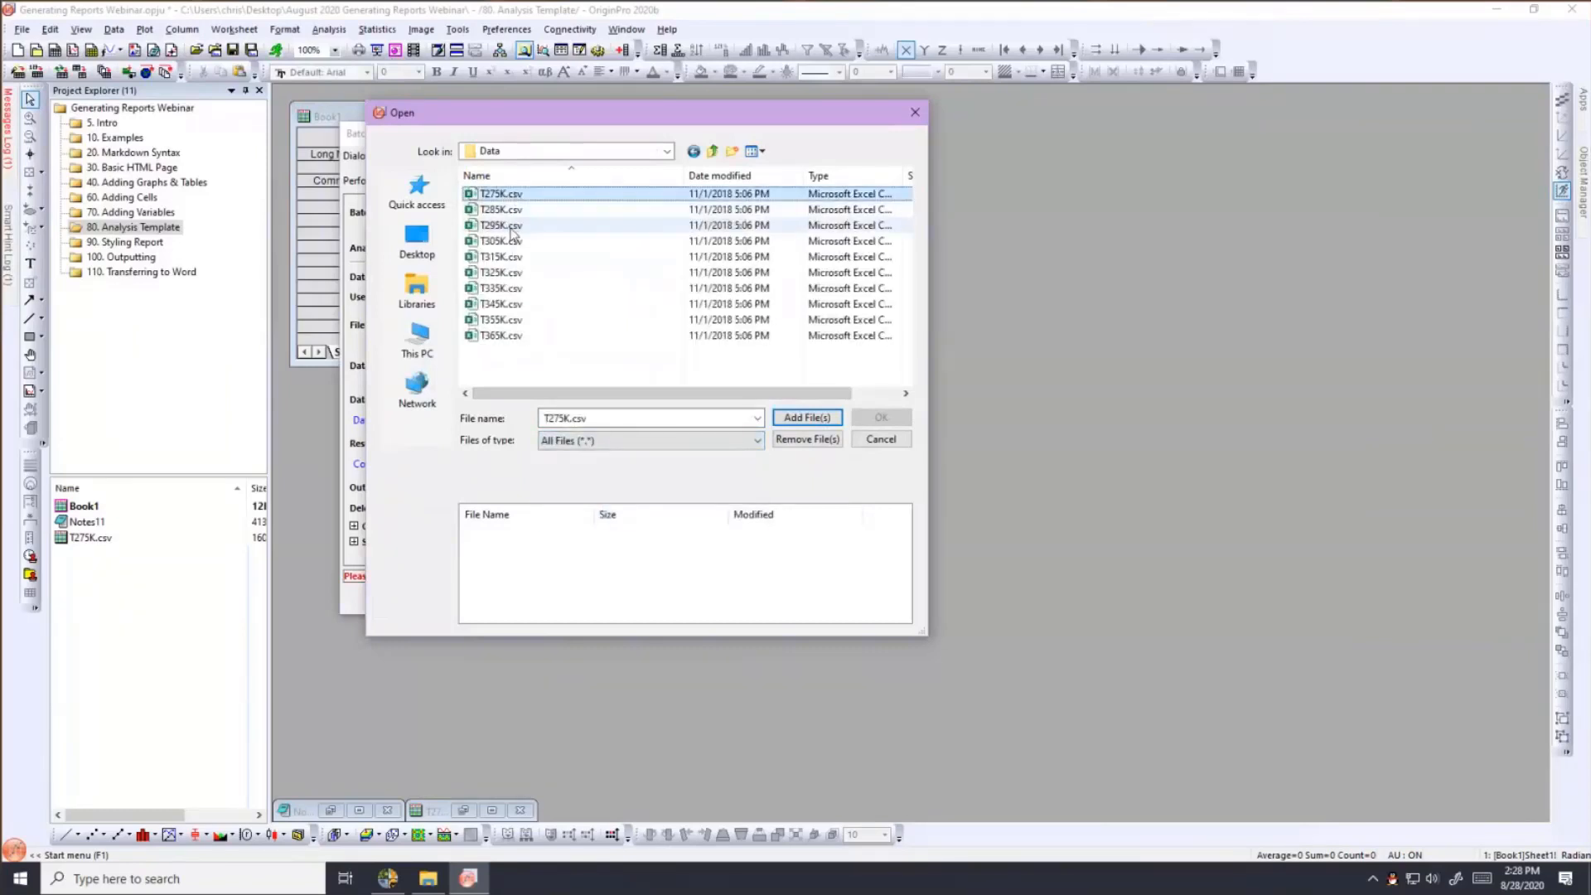
left_click(502, 225, "ctrl")
left_click(508, 274, "ctrl")
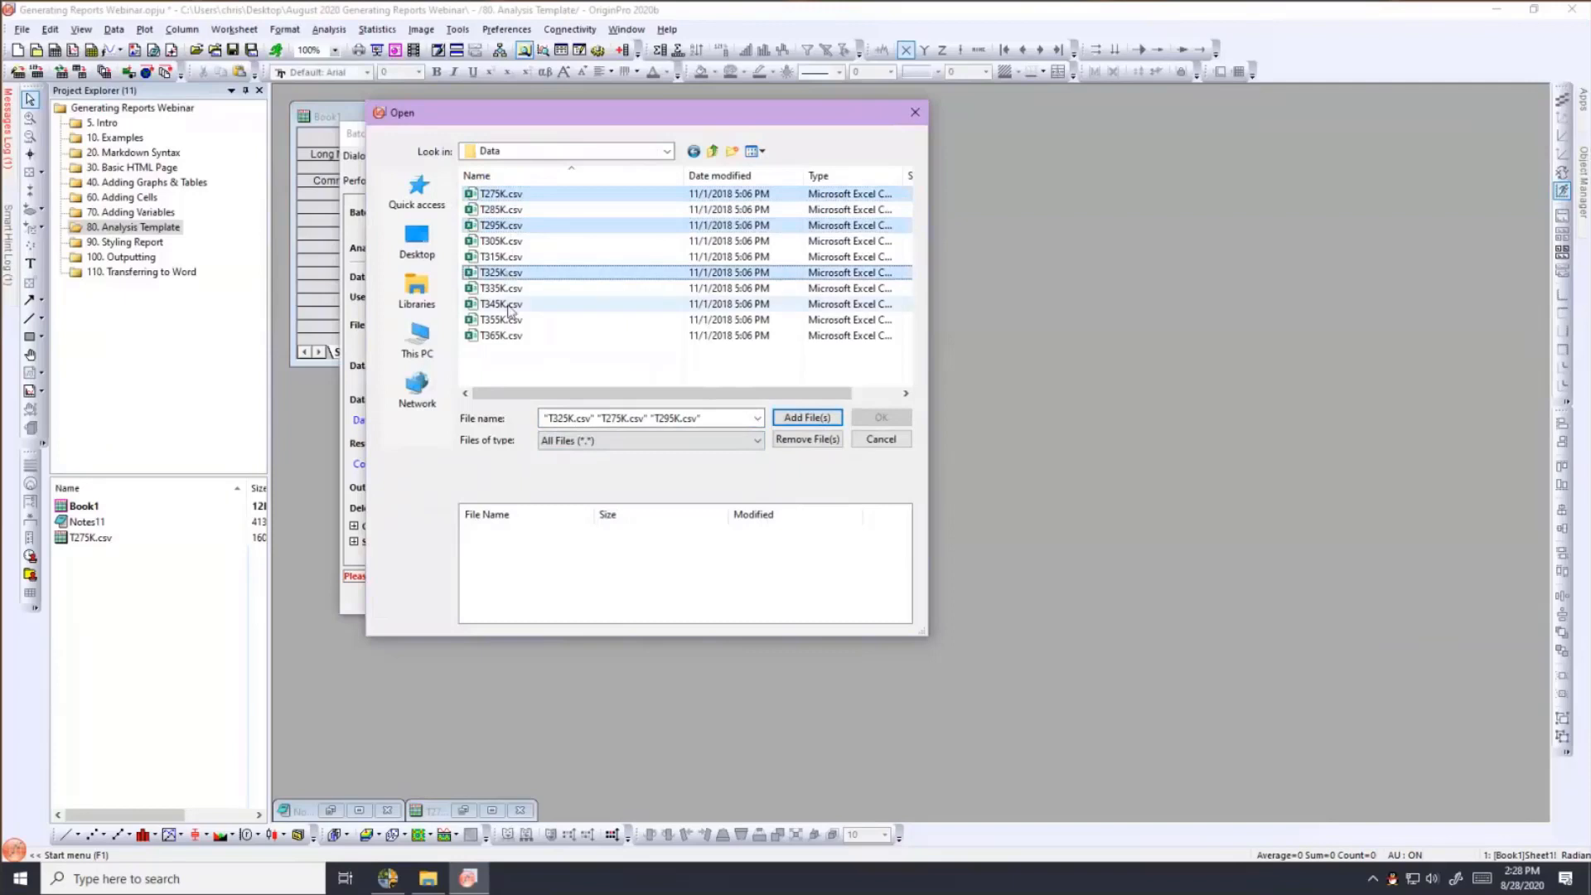
left_click(503, 304, "ctrl")
left_click(807, 417)
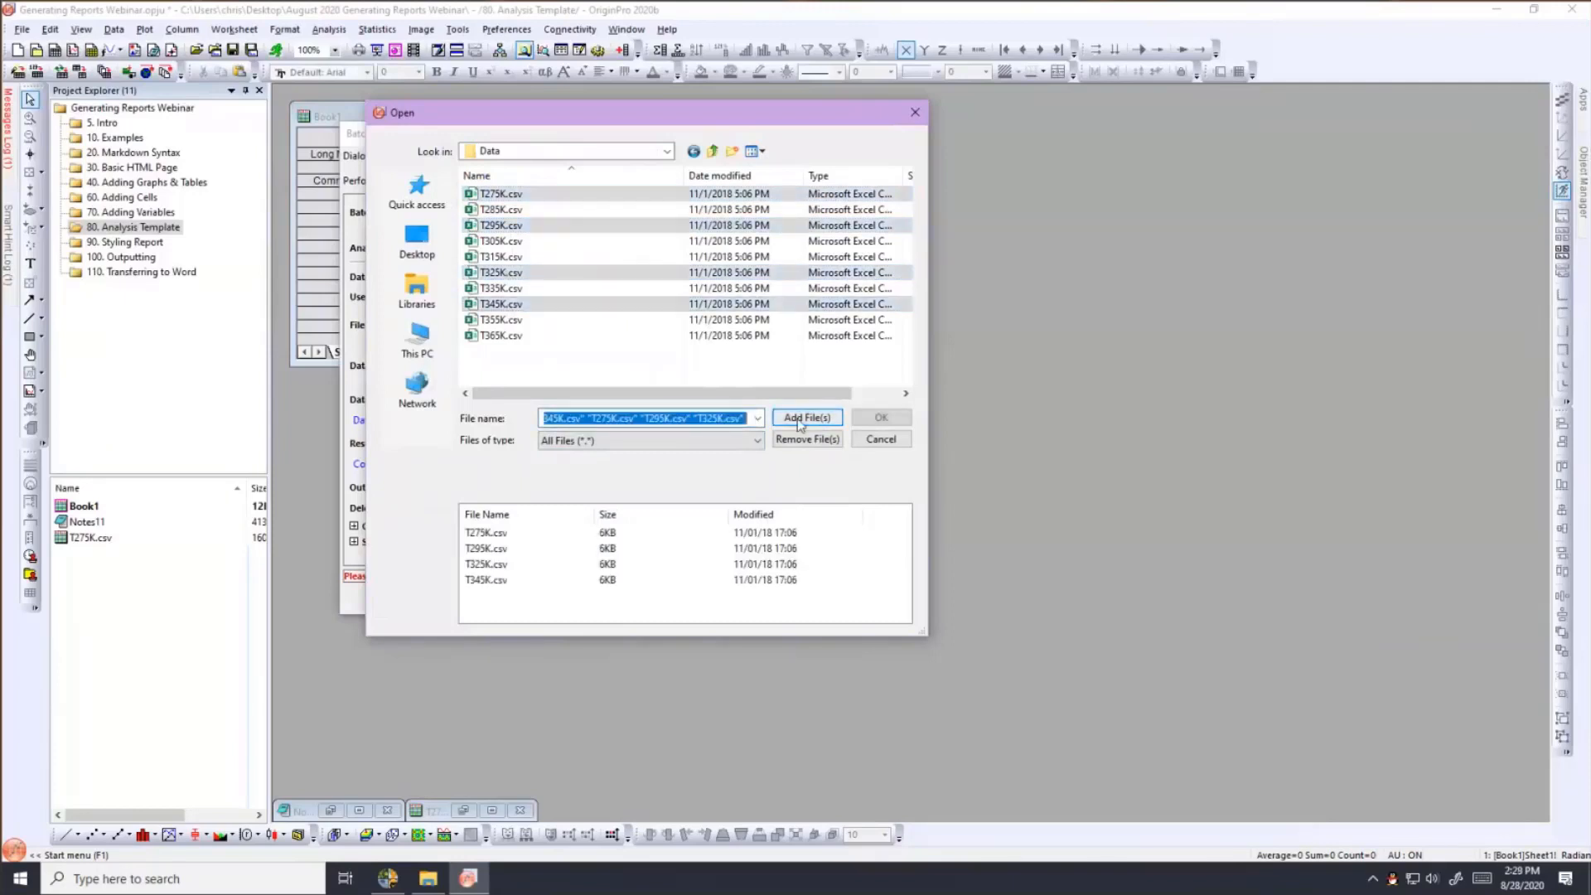
left_click(869, 420)
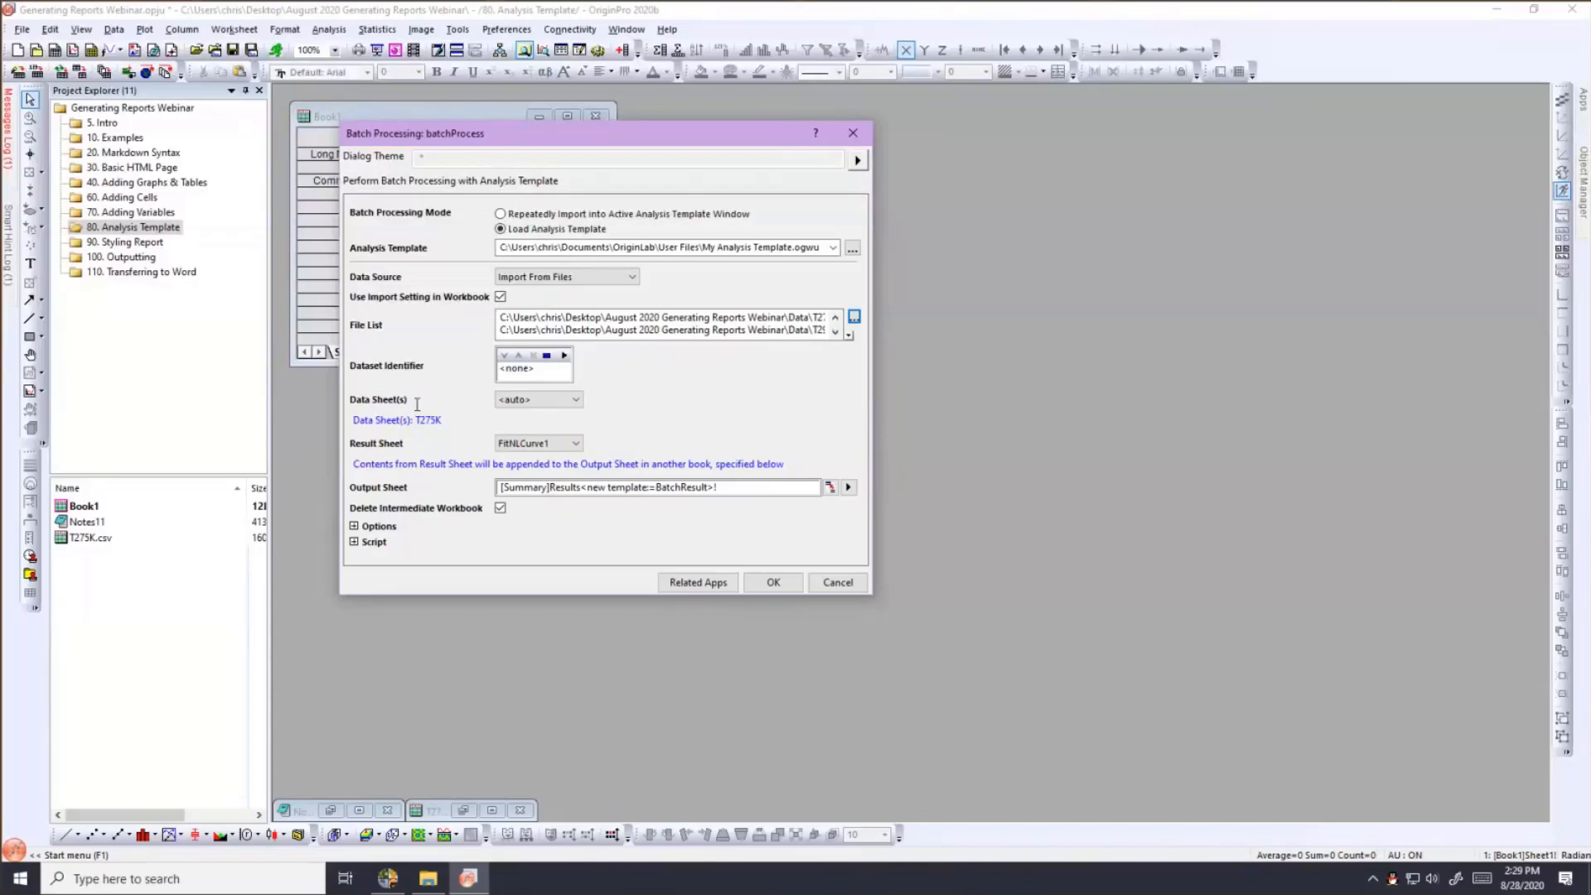
Set the batch's result sheet to <none> and run the batch processing.
left_click(522, 443)
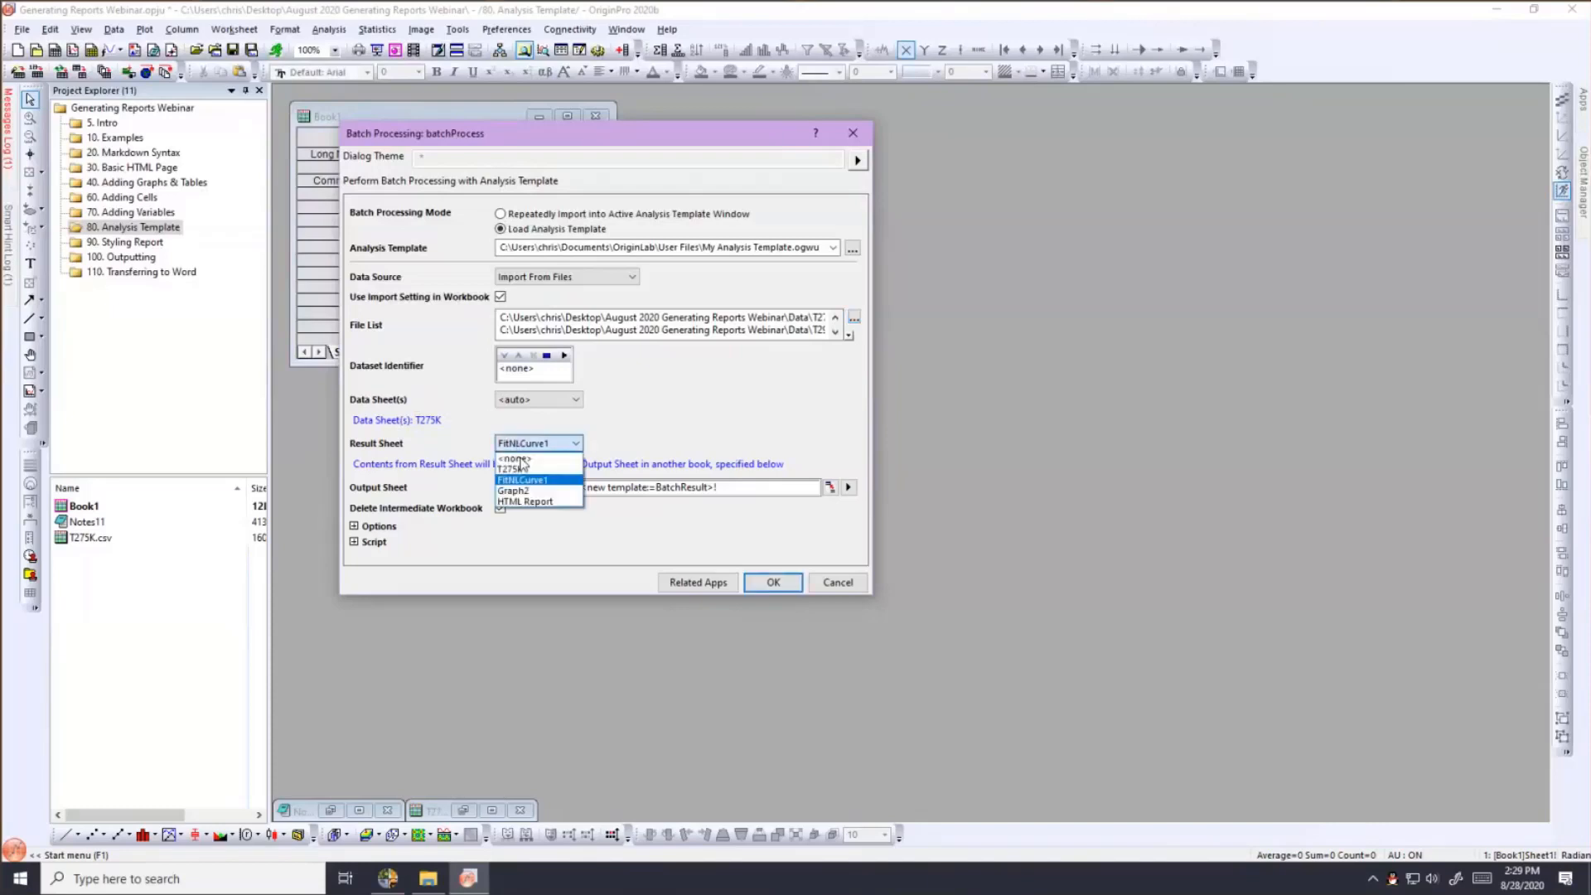
left_click(519, 459)
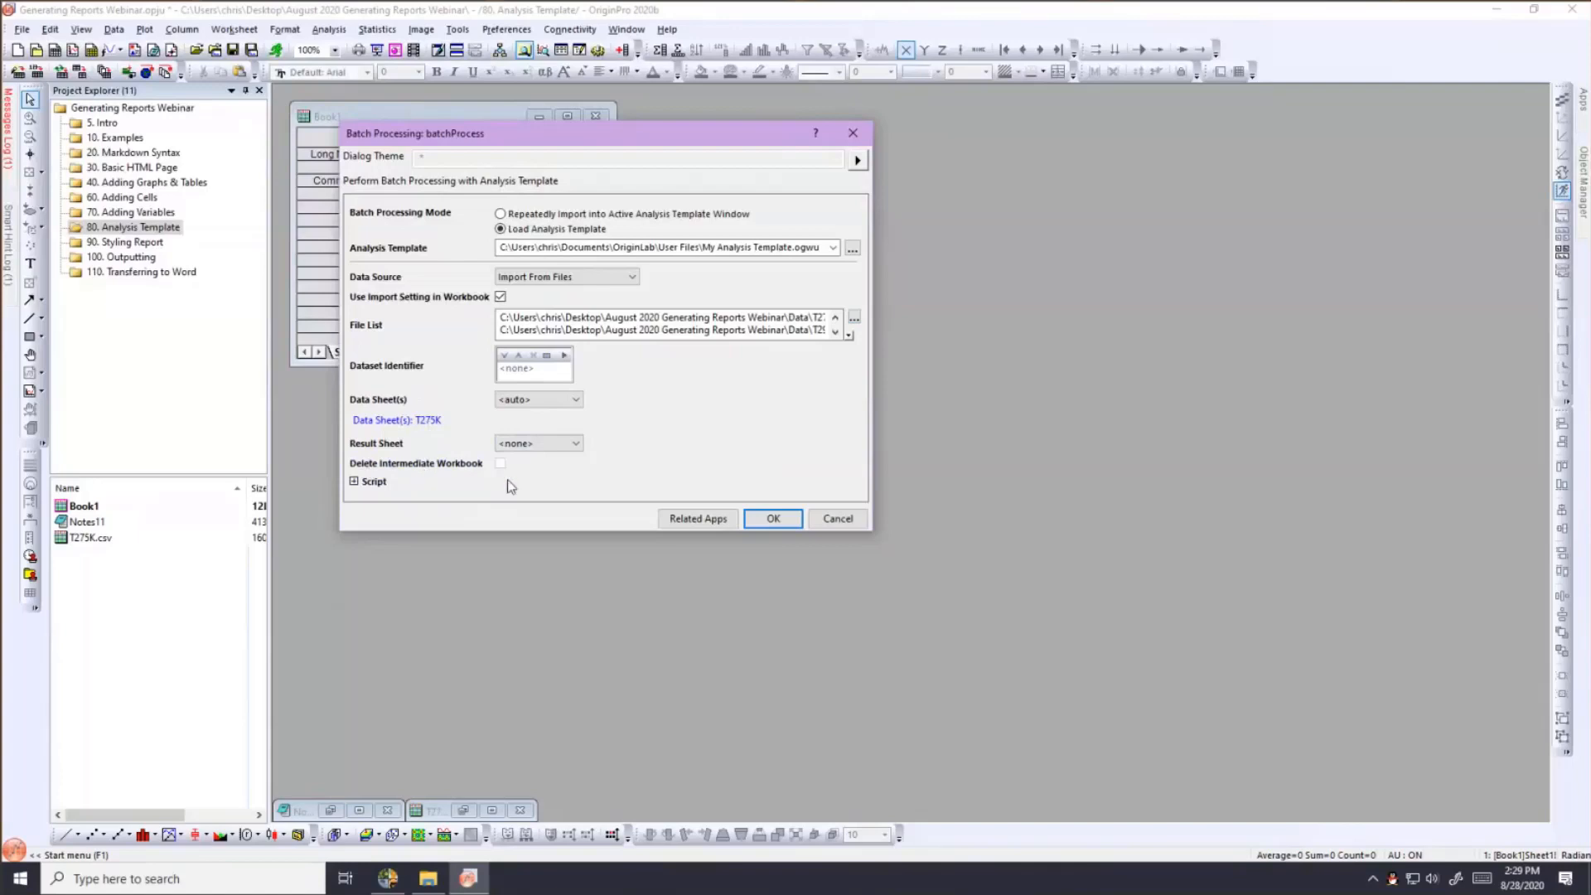
left_click(760, 519)
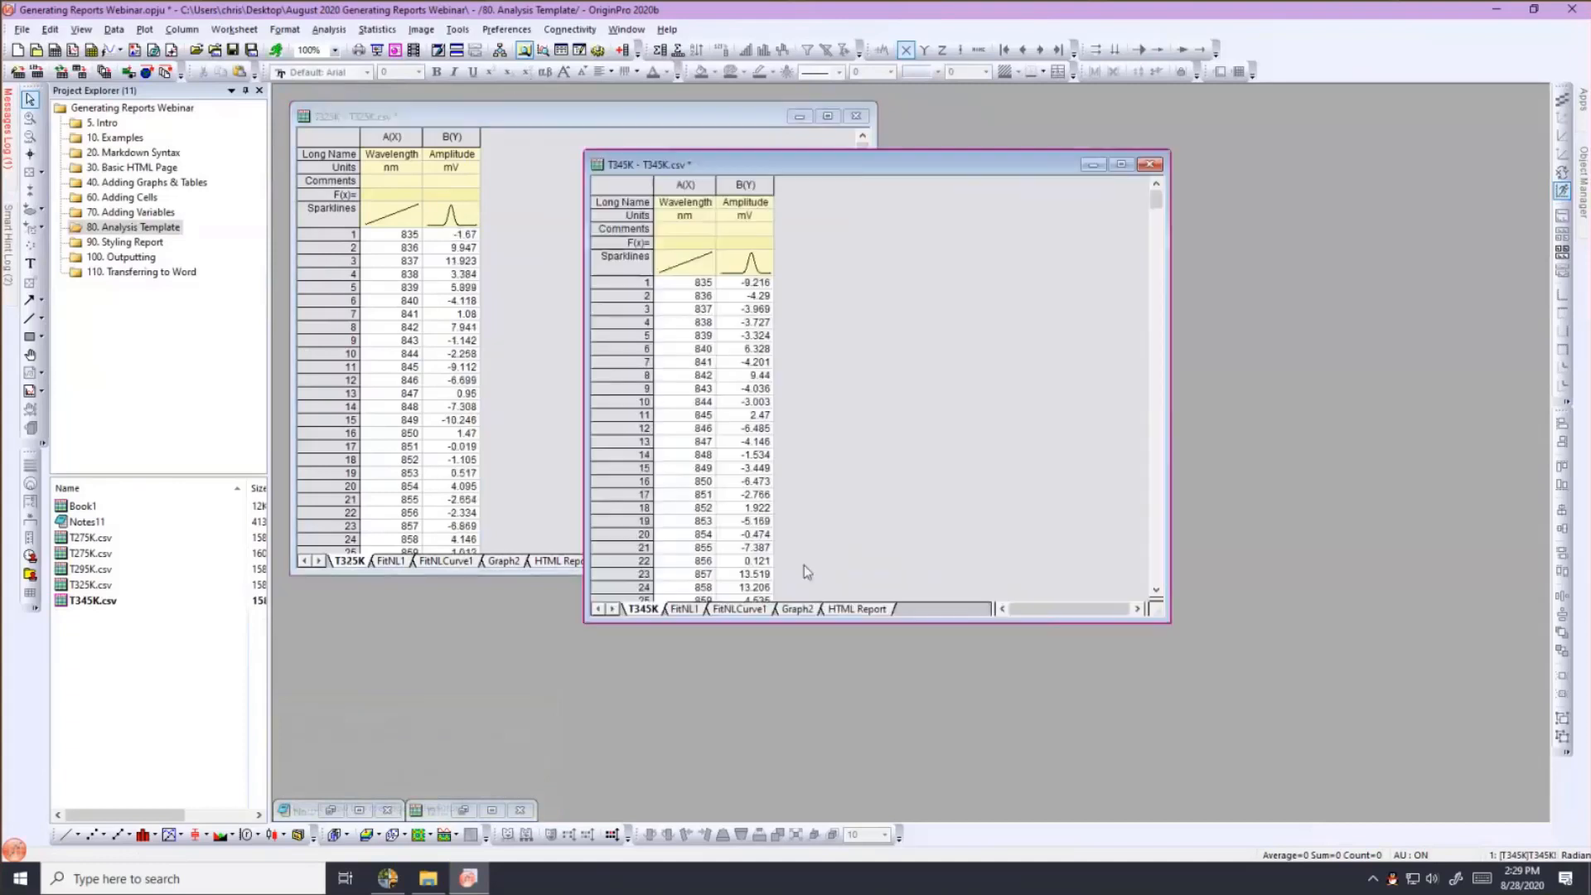
View the fitting report in the T345K workbook's HTML Report sheet and close the report window.
left_click(853, 608)
double_click(953, 342)
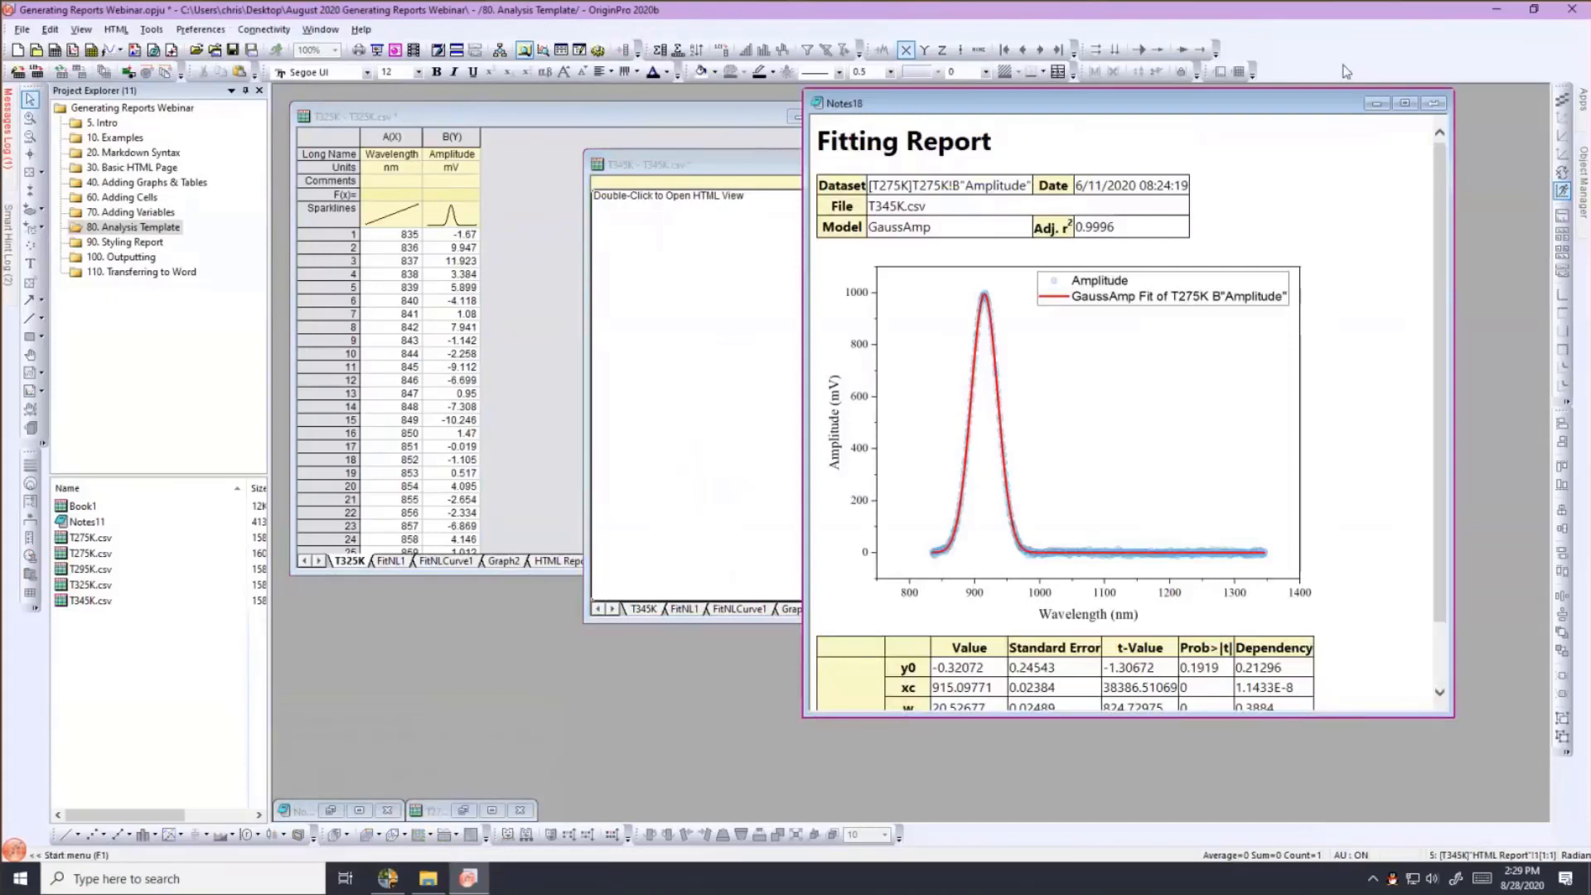
left_click(1435, 102)
Bring the T325K workbook forward, view the fitting report in its HTML Report sheet and close the report window.
left_click(529, 107)
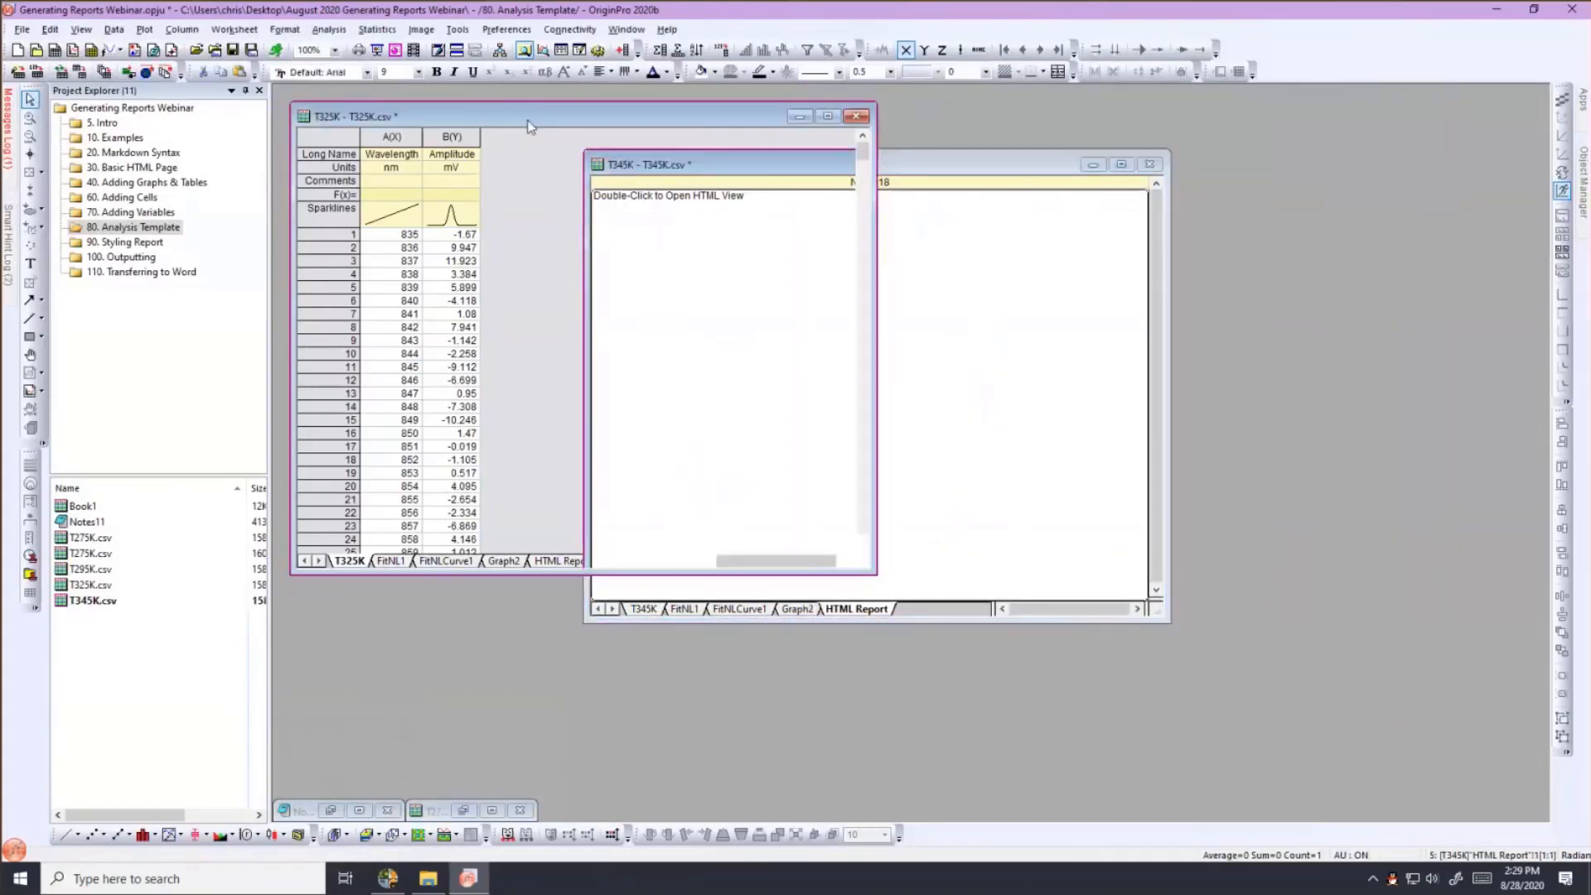
left_click(564, 561)
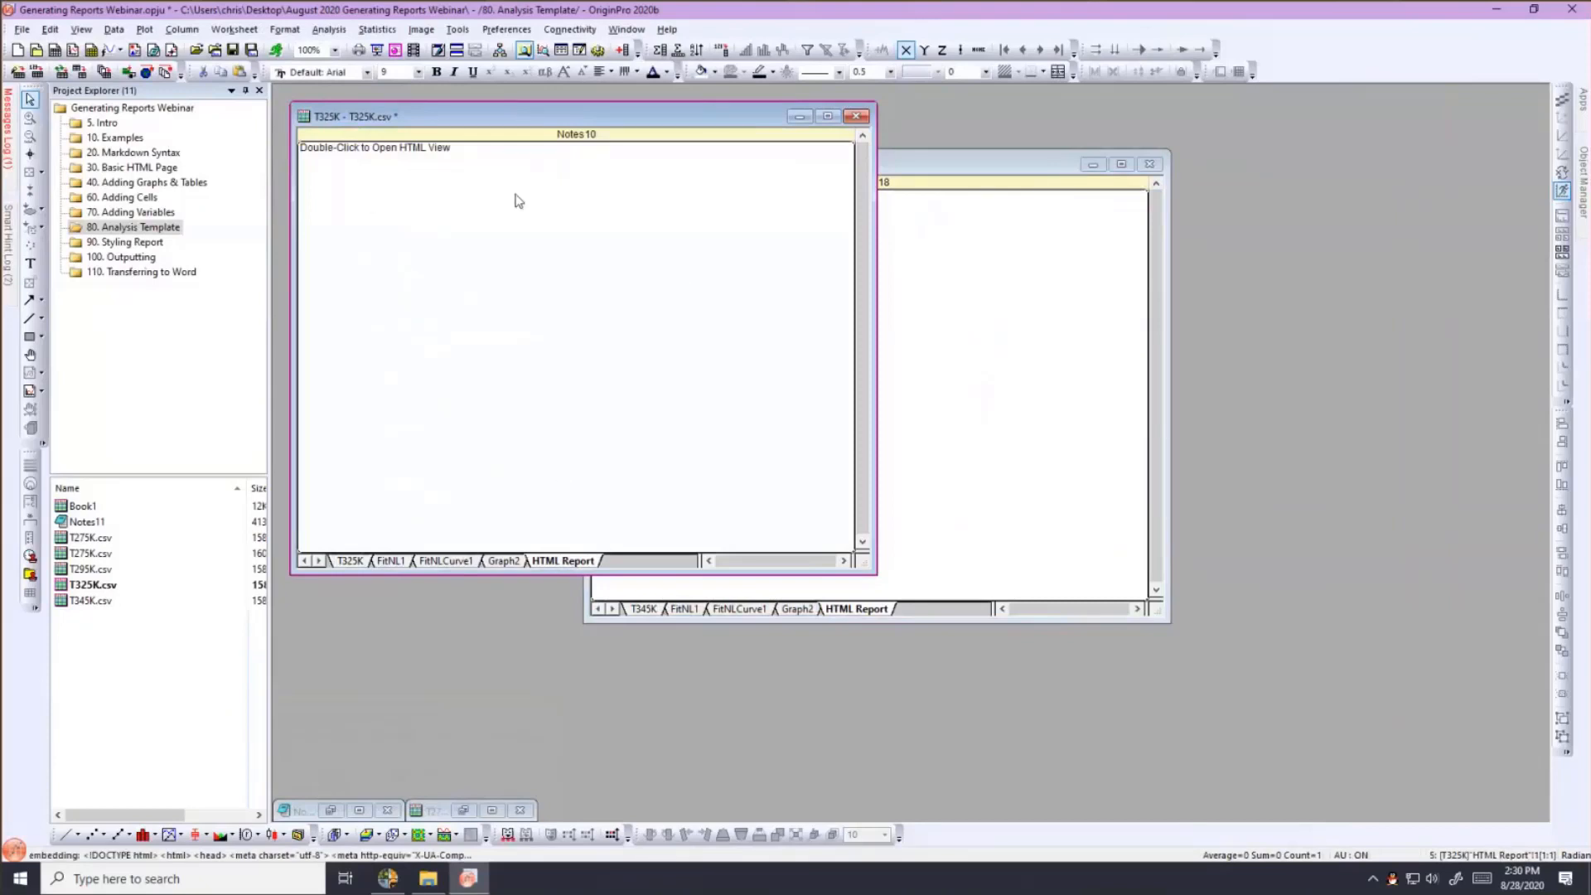
double_click(431, 213)
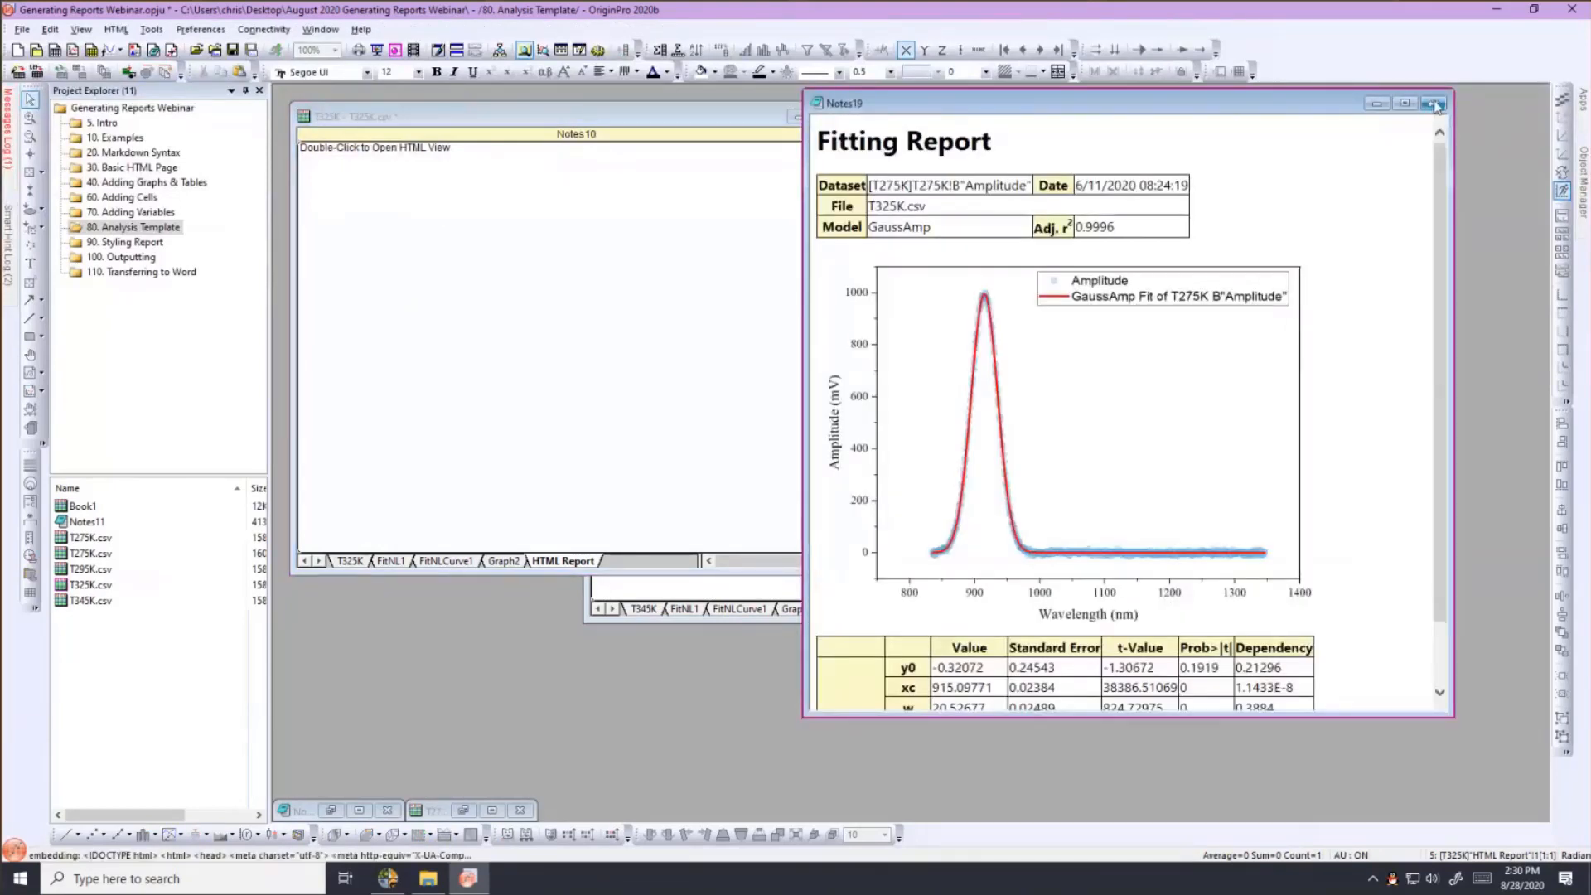
left_click(1435, 104)
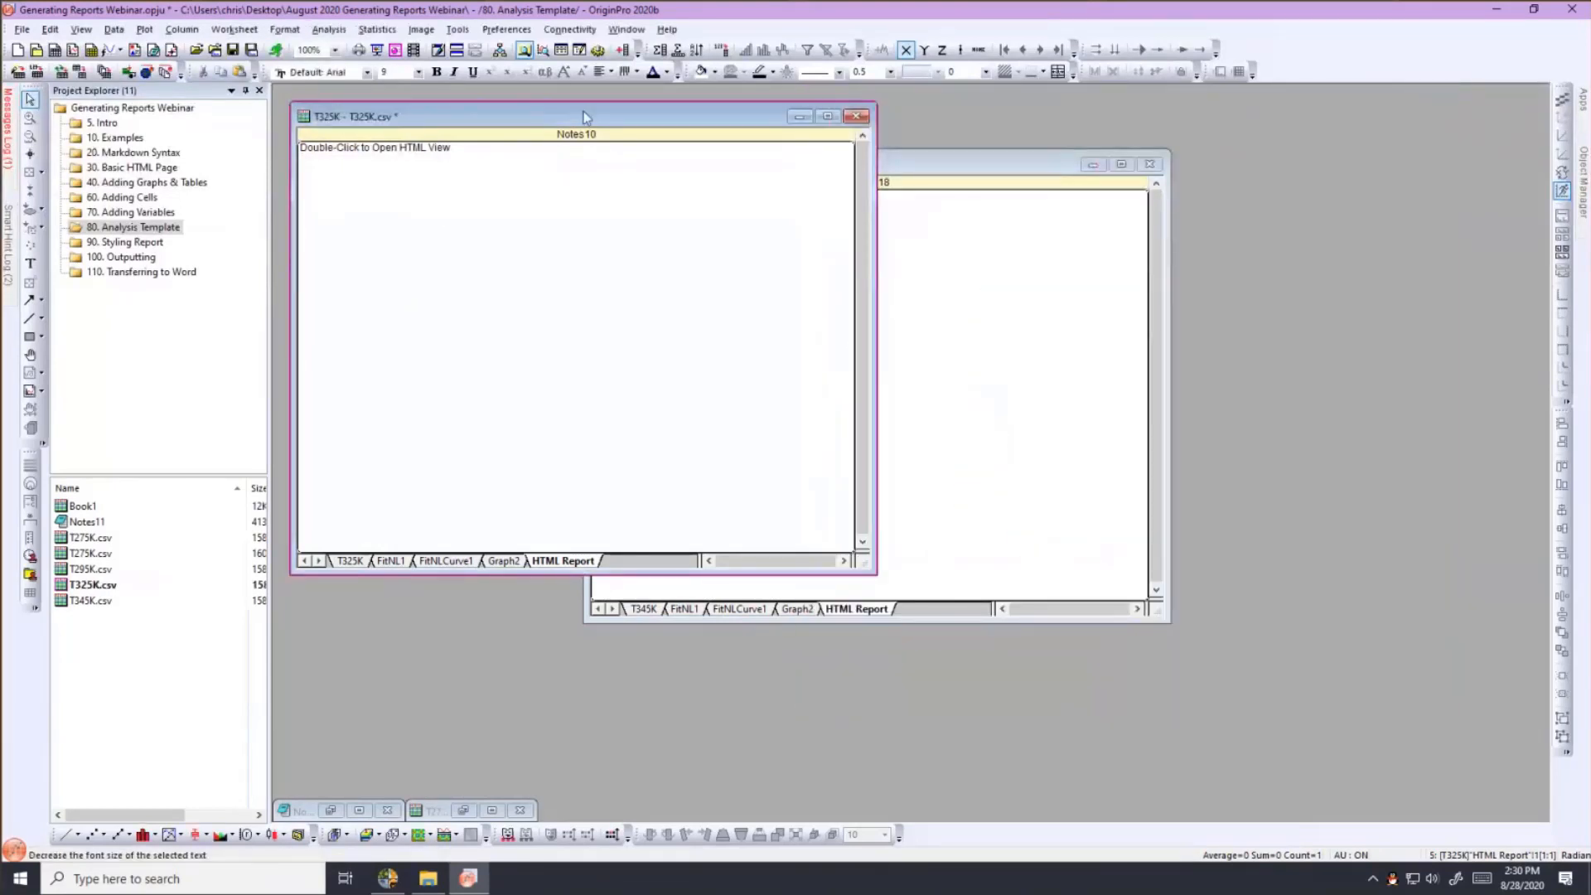
Move the T325K workbook aside, view the T295K workbook's fitting report from its HTML Report sheet and close it.
left_click_drag(583, 111, 1079, 199)
left_click(396, 112)
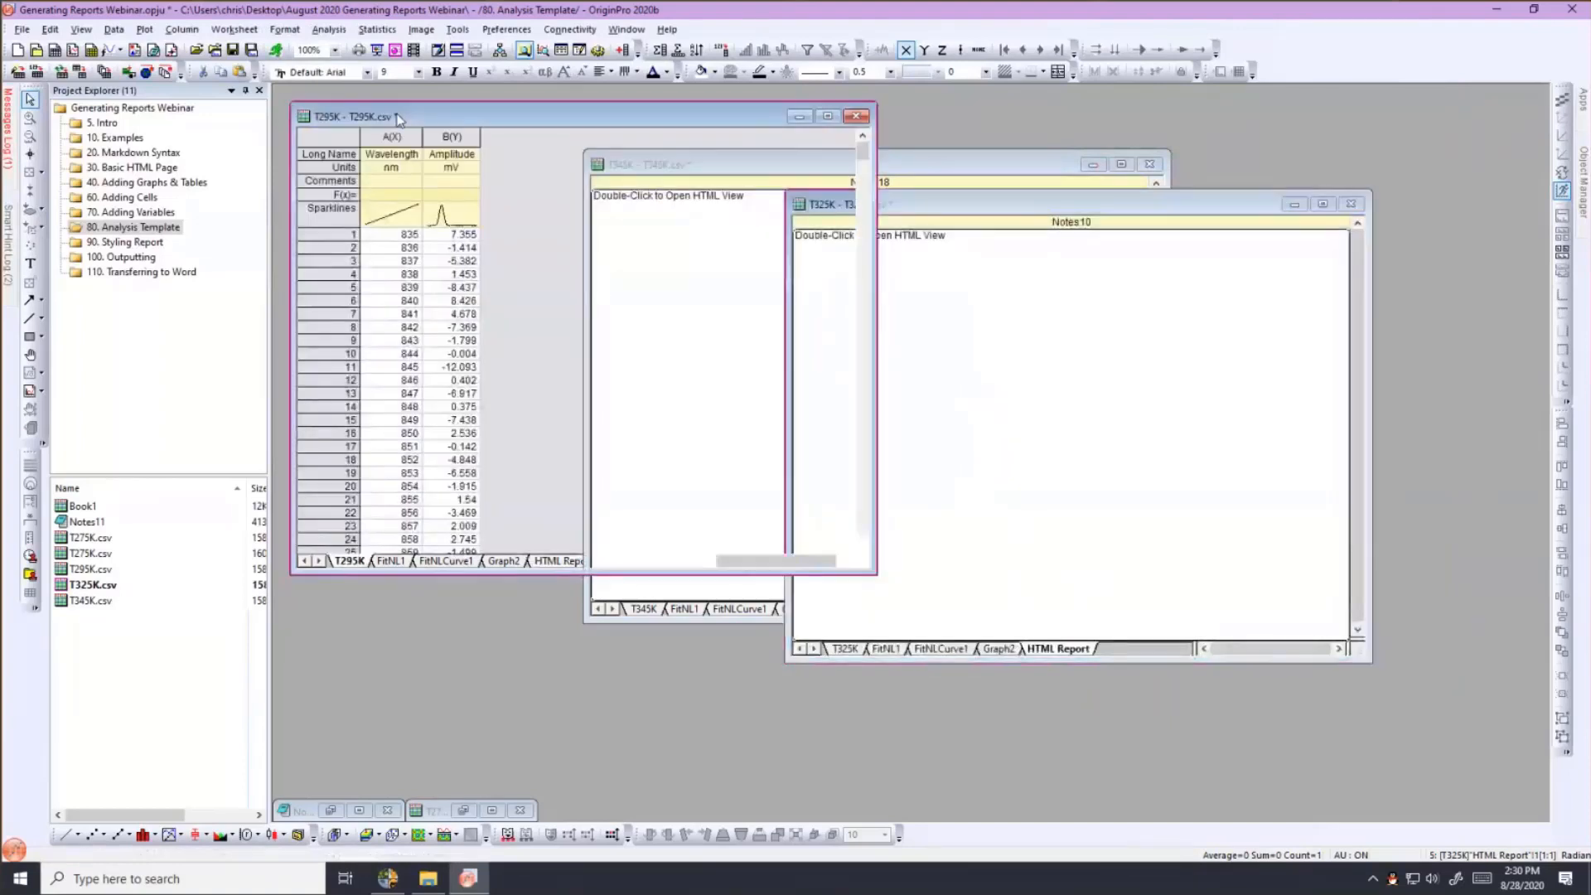
left_click(559, 561)
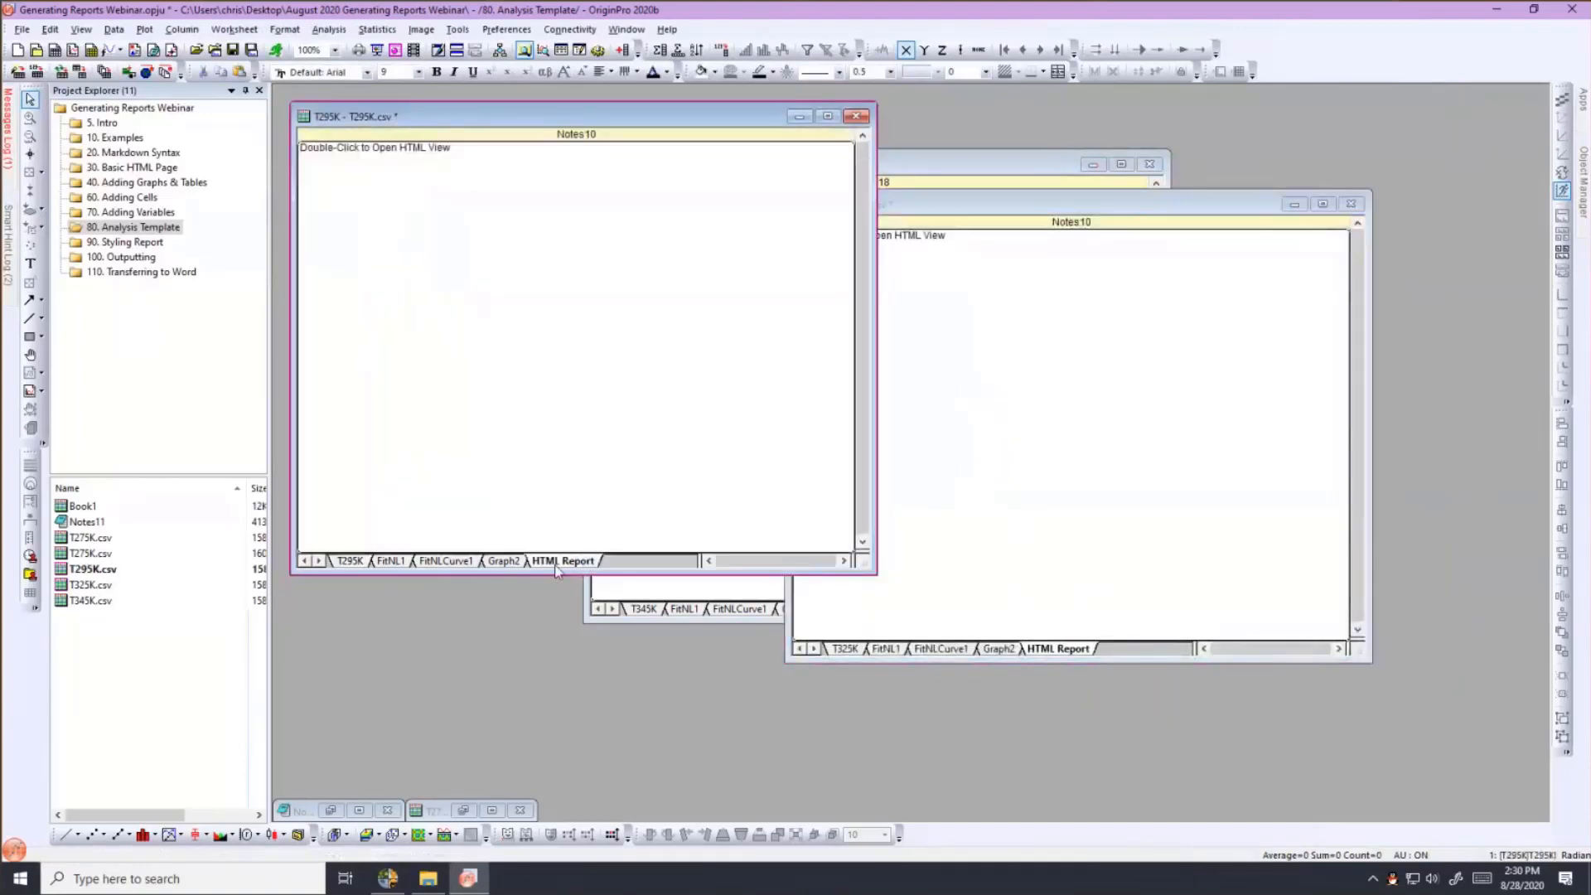
double_click(589, 407)
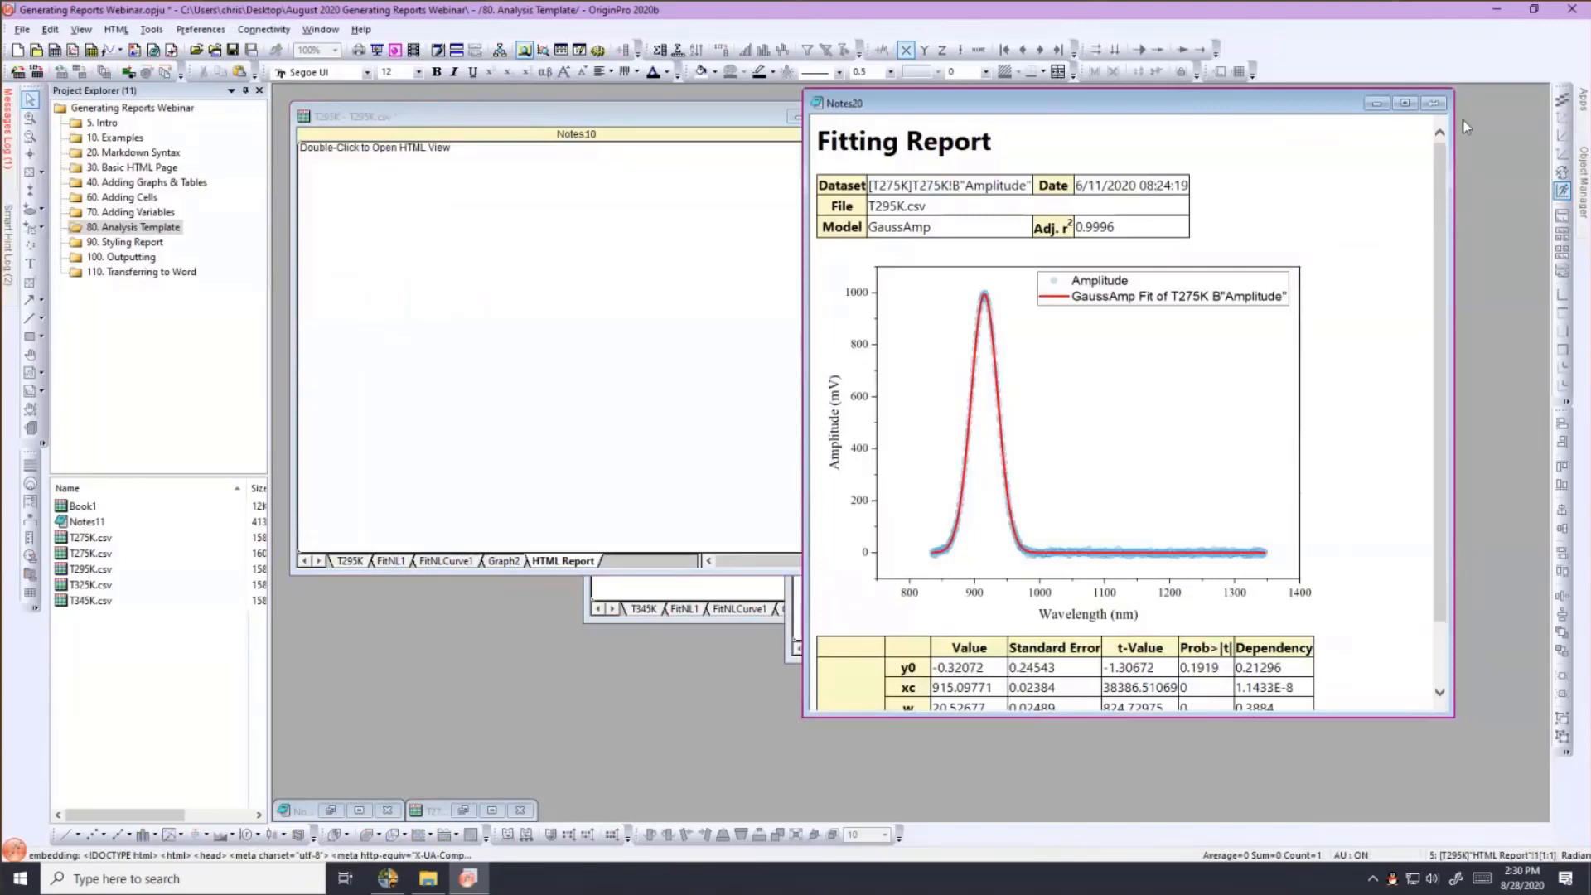
mouse_move(1439, 292)
left_mouse_down()
mouse_move(1438, 354)
mouse_move(1439, 291)
left_mouse_up()
left_click(1434, 104)
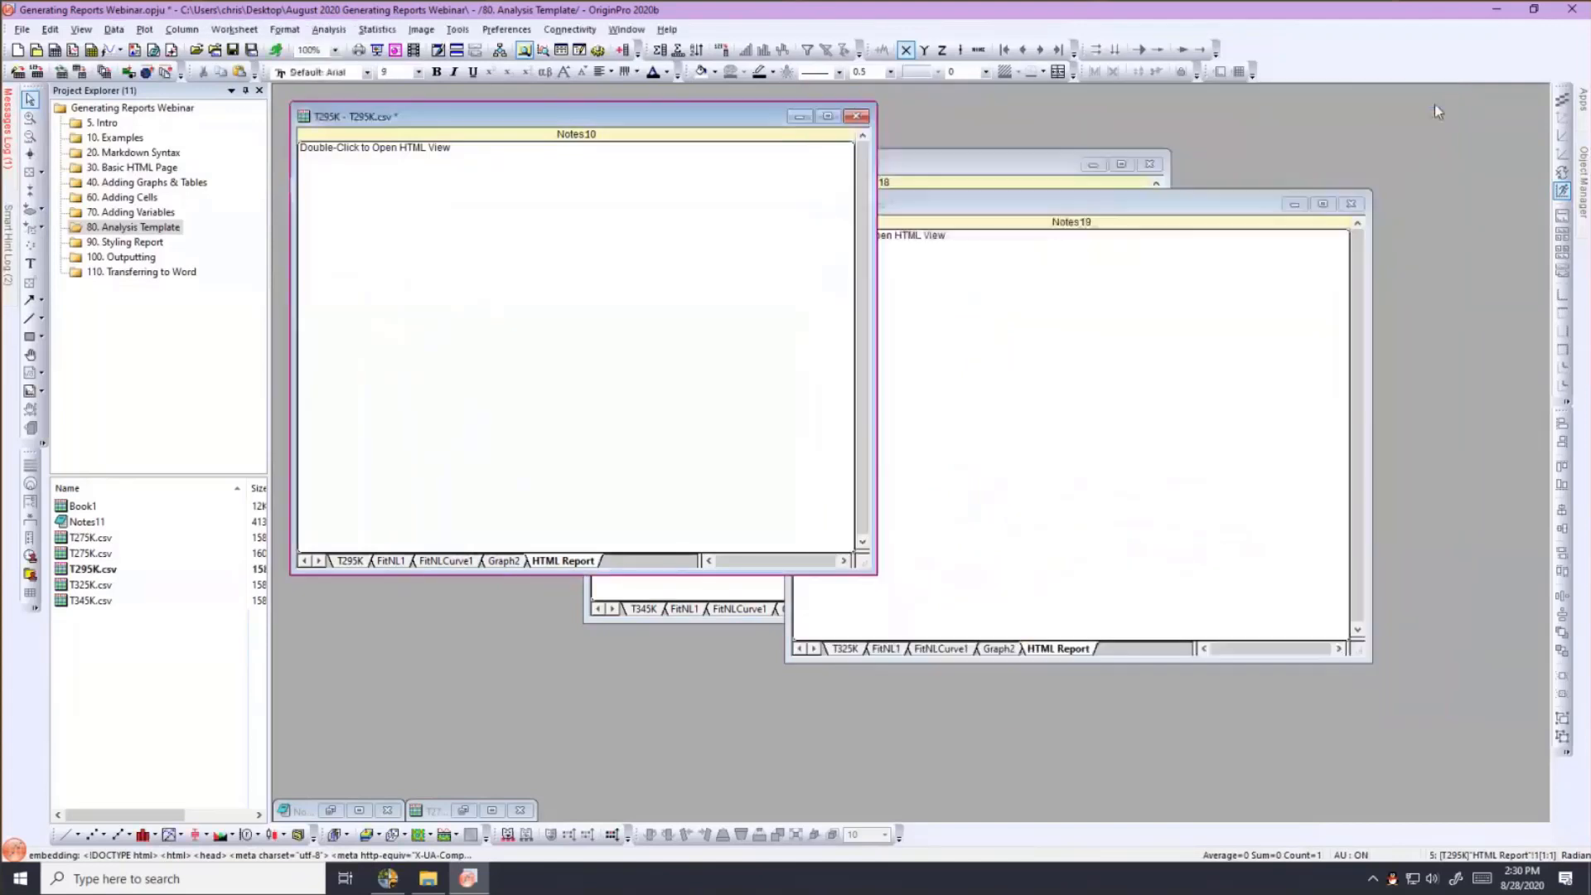
Open the 90. Styling Report folder, enlarge the Example CSS for Origin Table note and read through its table rules.
left_click(137, 243)
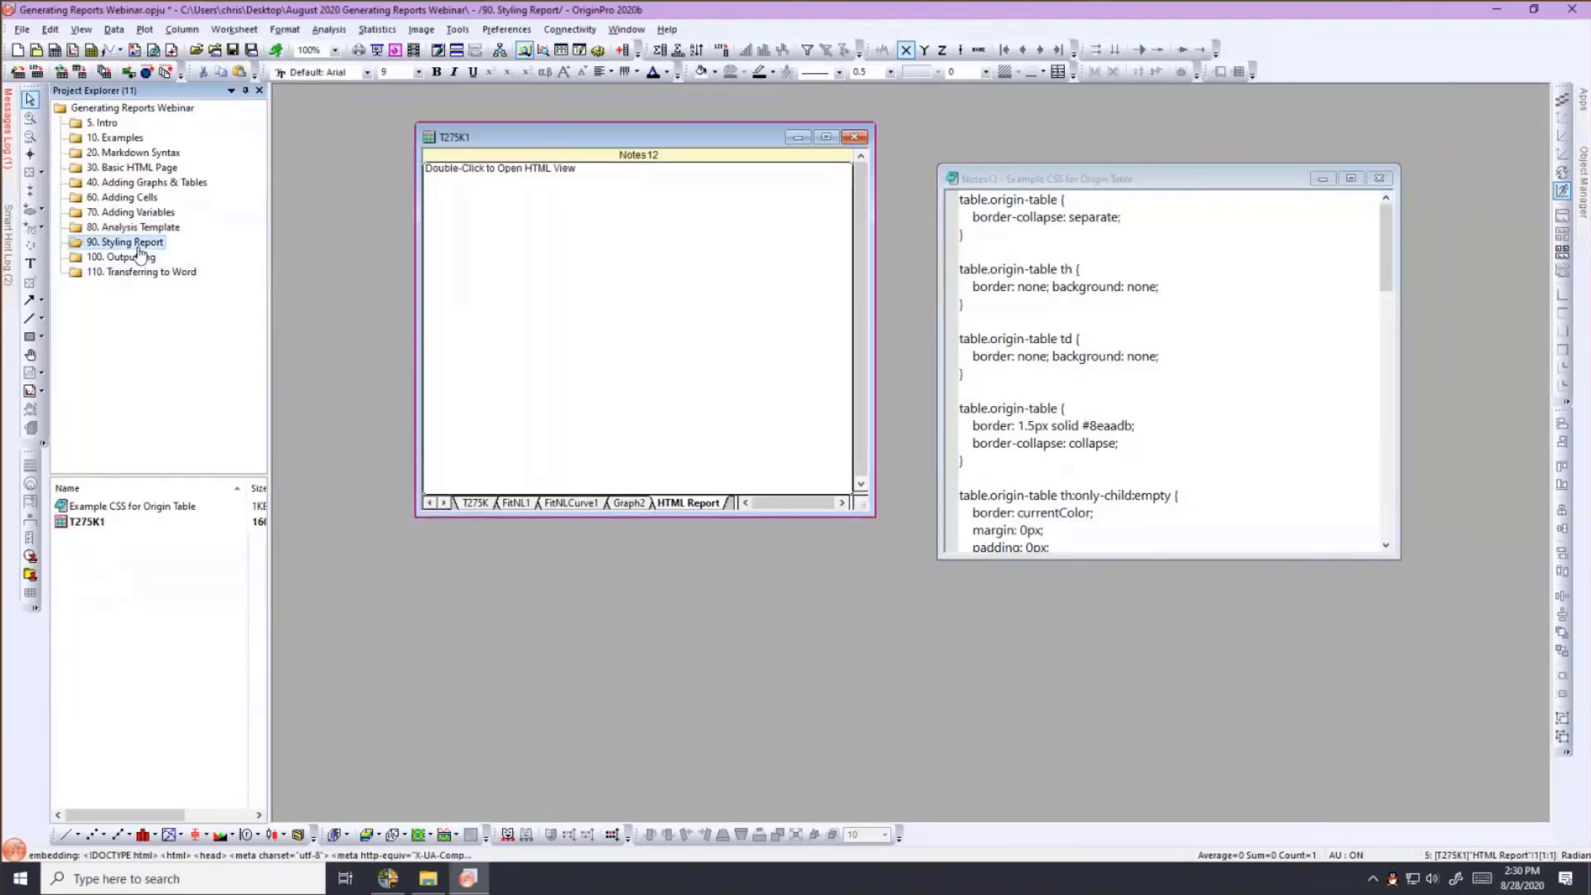
left_click(1060, 180)
left_click_drag(1102, 178, 1151, 124)
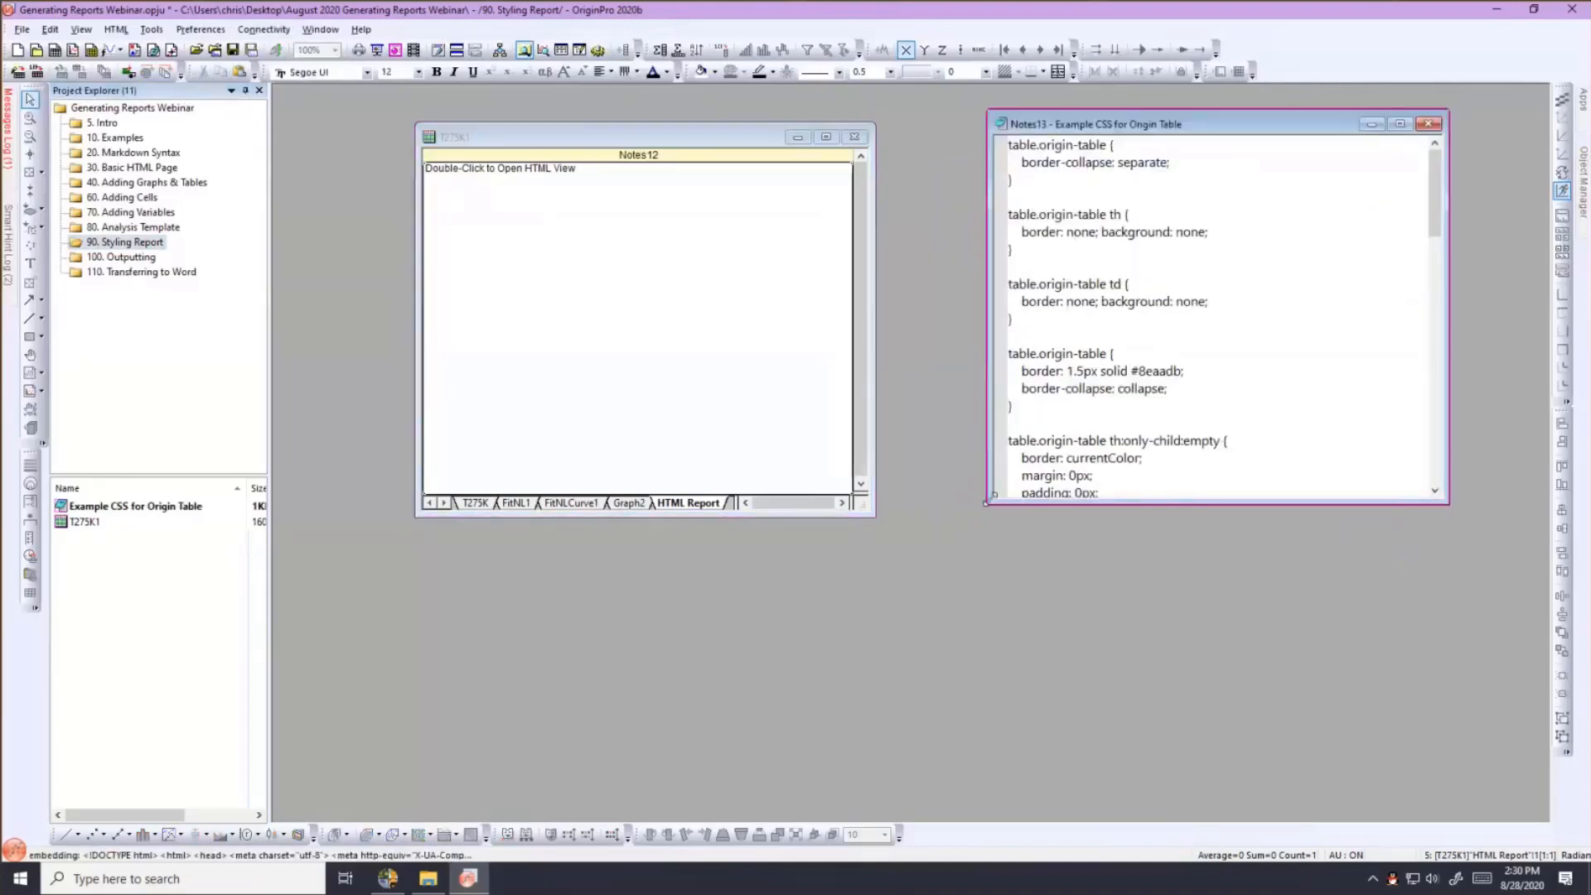
left_click_drag(986, 502, 954, 729)
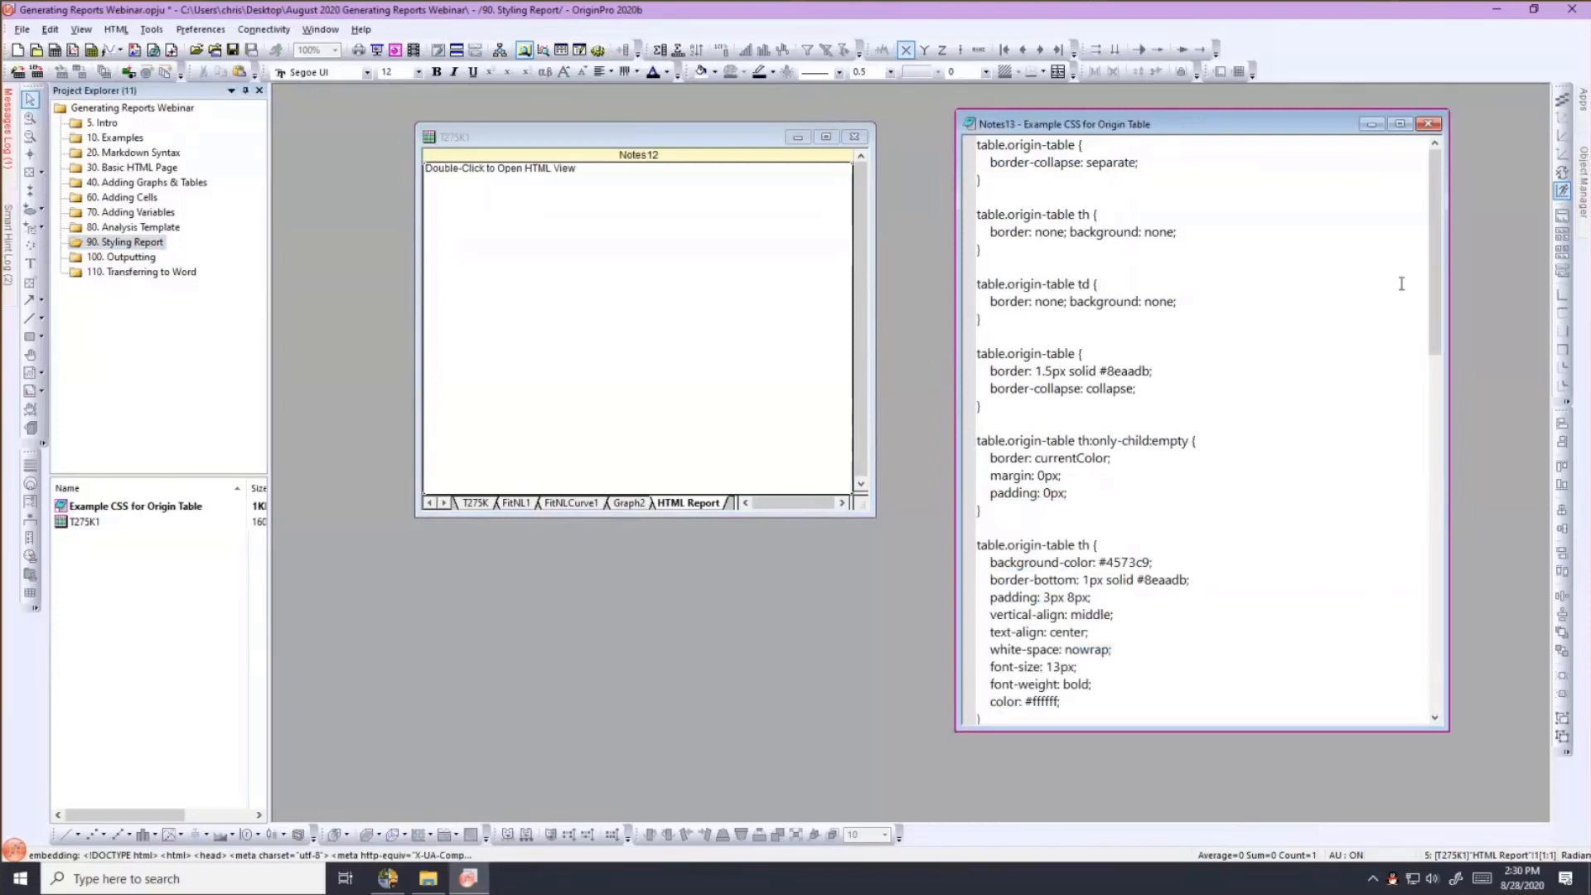
scroll(1398, 278, "down", 1)
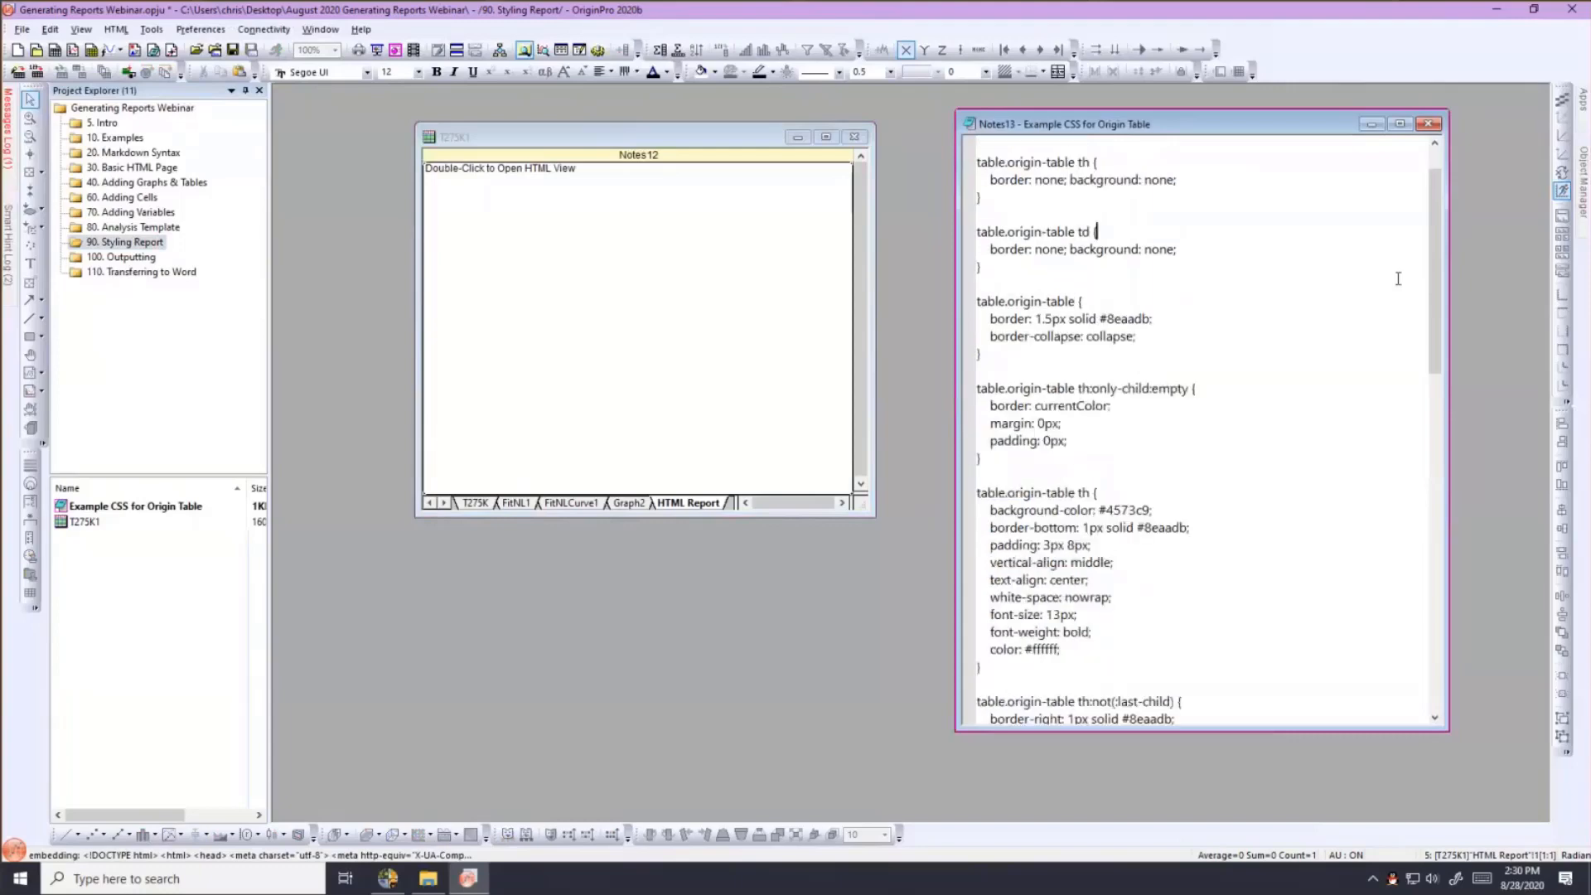
scroll(1398, 278, "down", 1)
scroll(1398, 279, "down", 2)
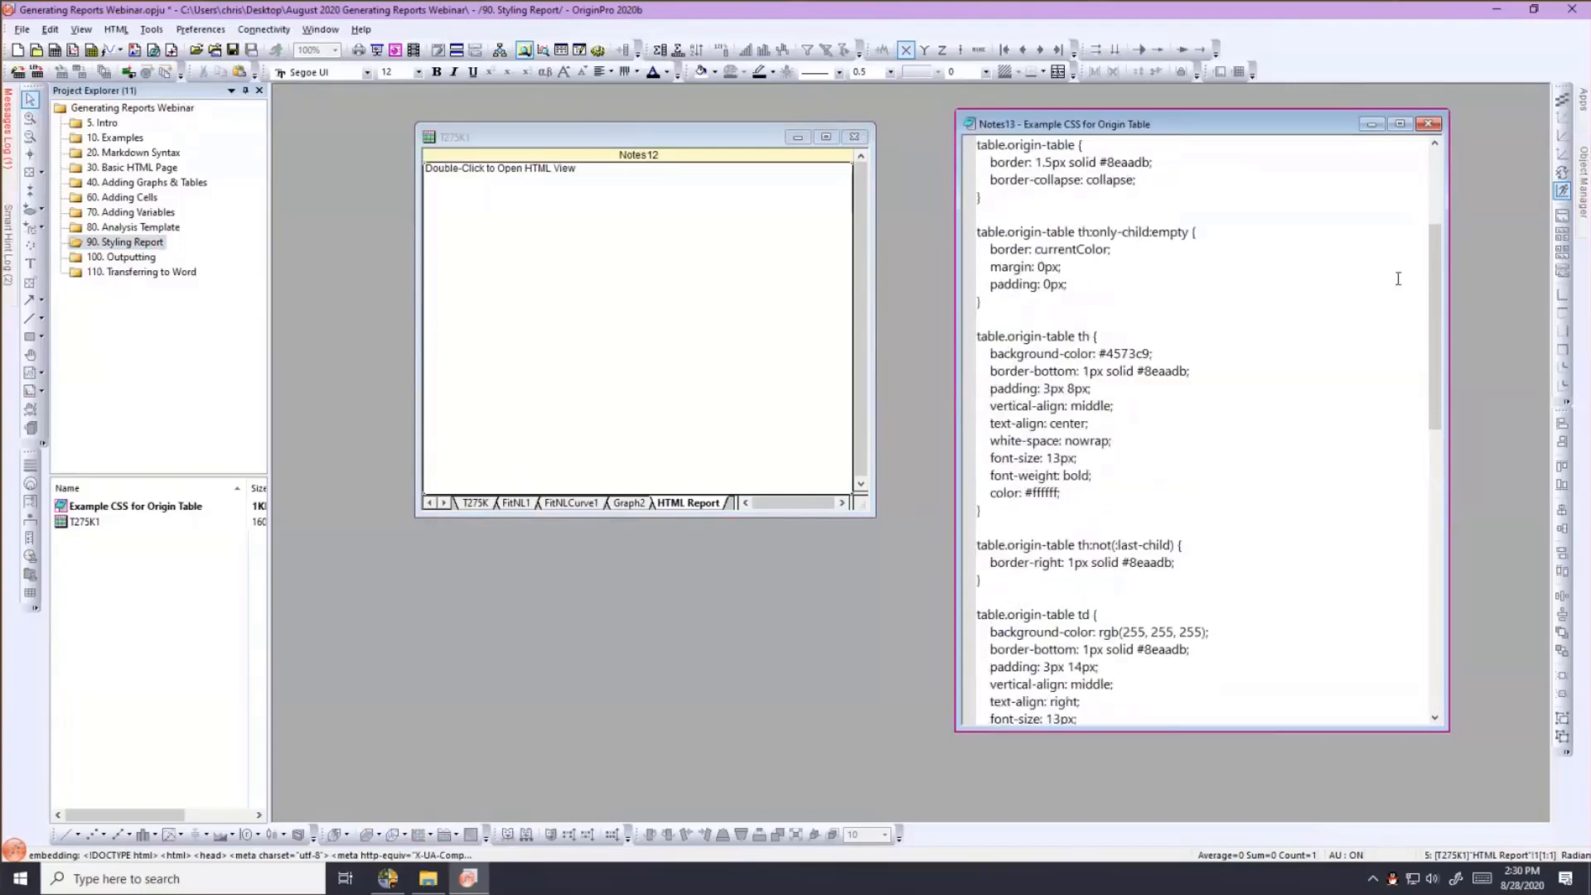
scroll(1398, 278, "down", 4)
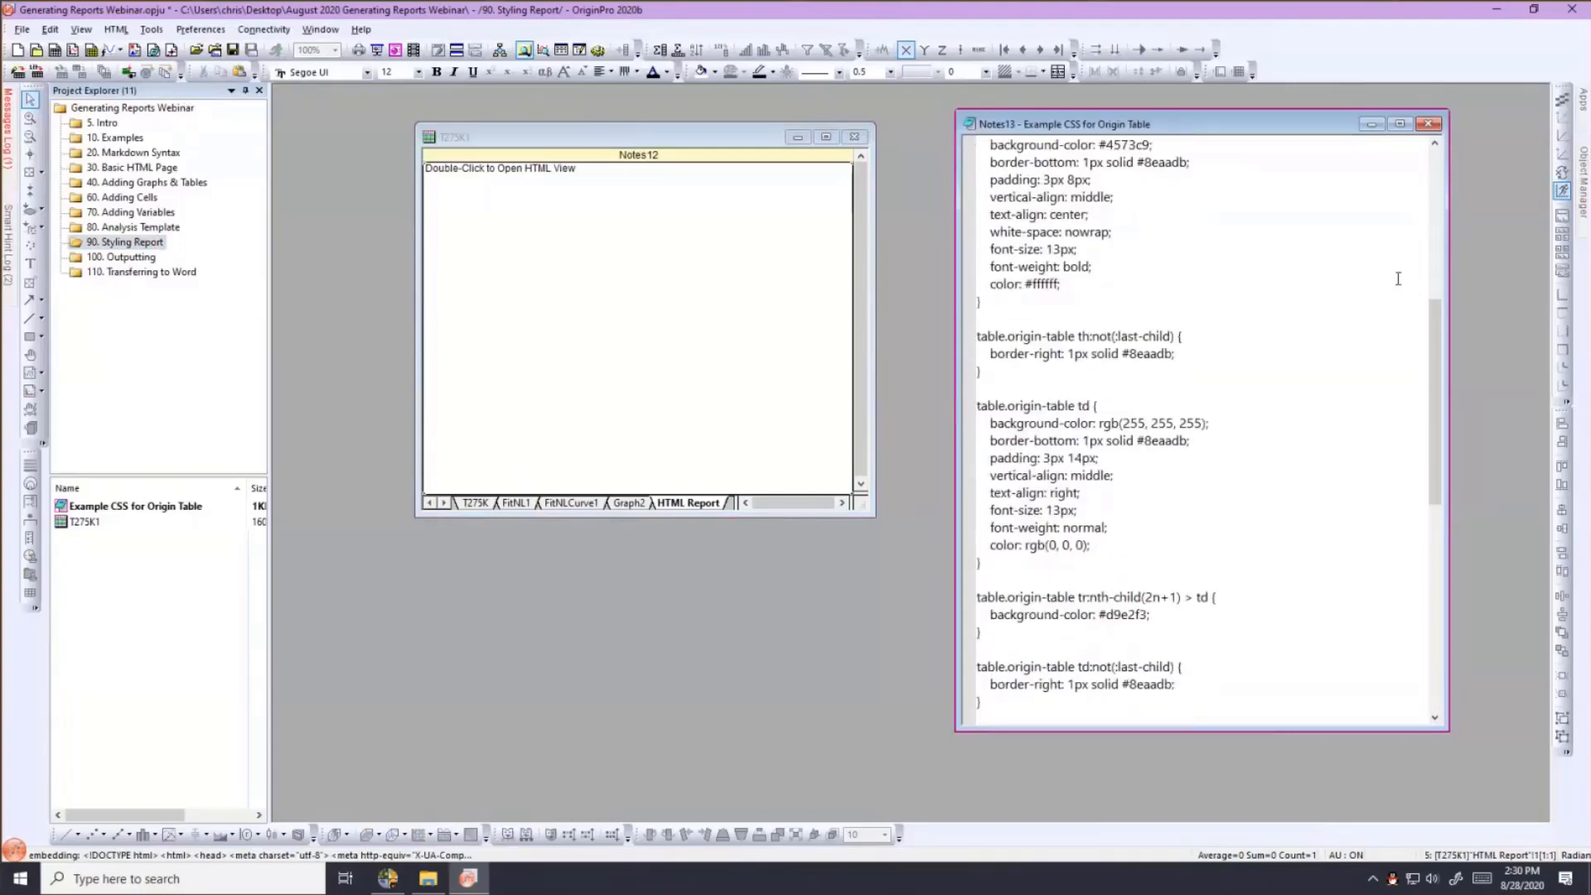
scroll(1397, 279, "down", 2)
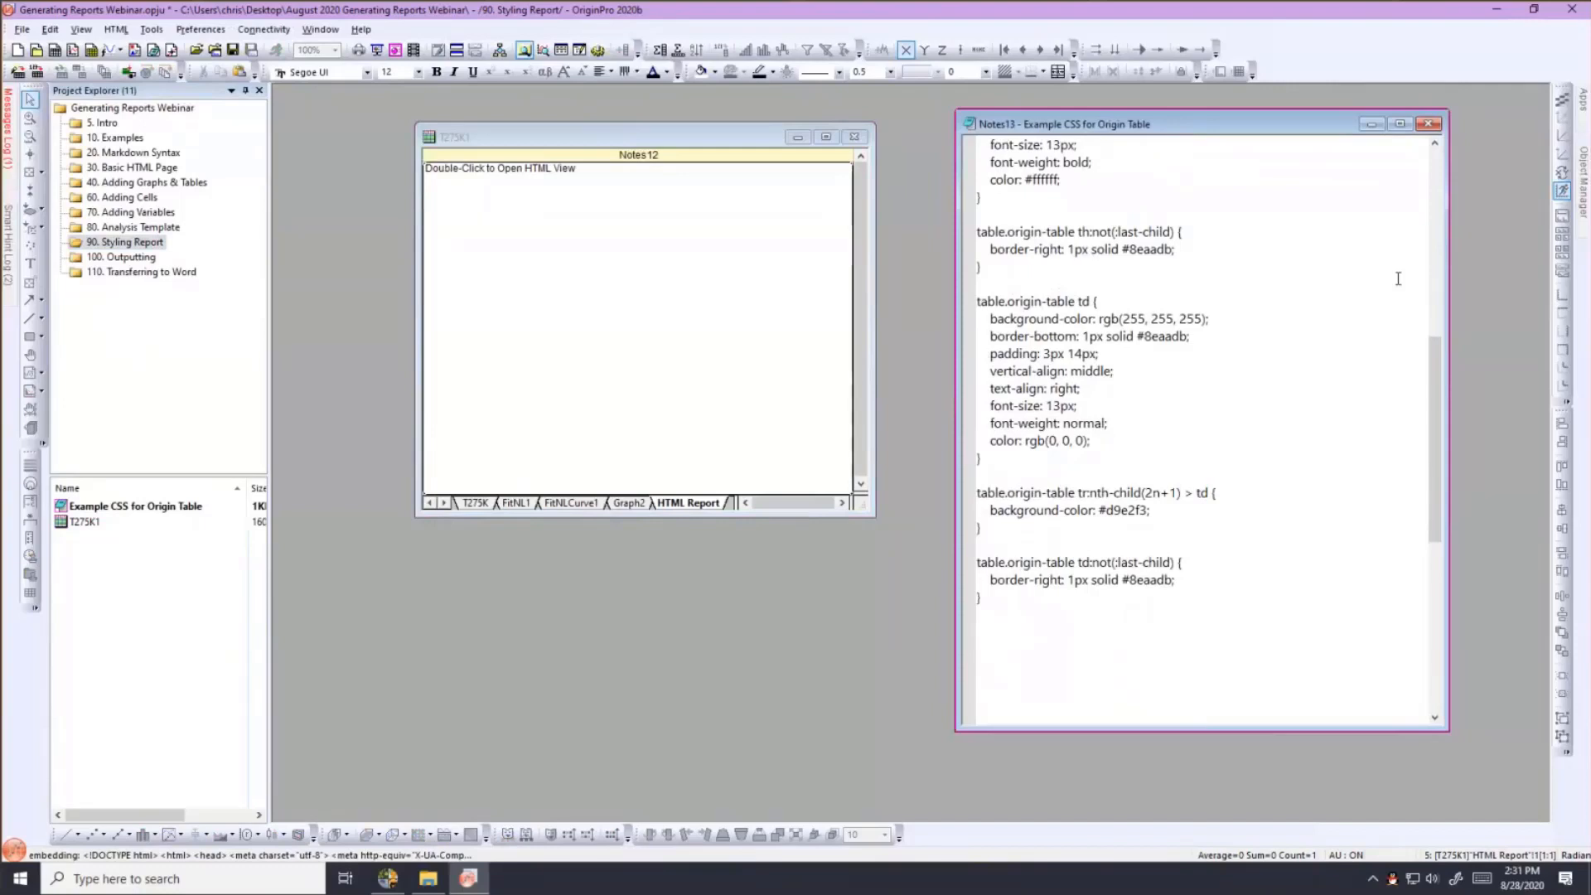
Open the T275K1 workbook's HTML fitting report and arrange it side by side with the Example CSS for Origin Table note.
double_click(696, 382)
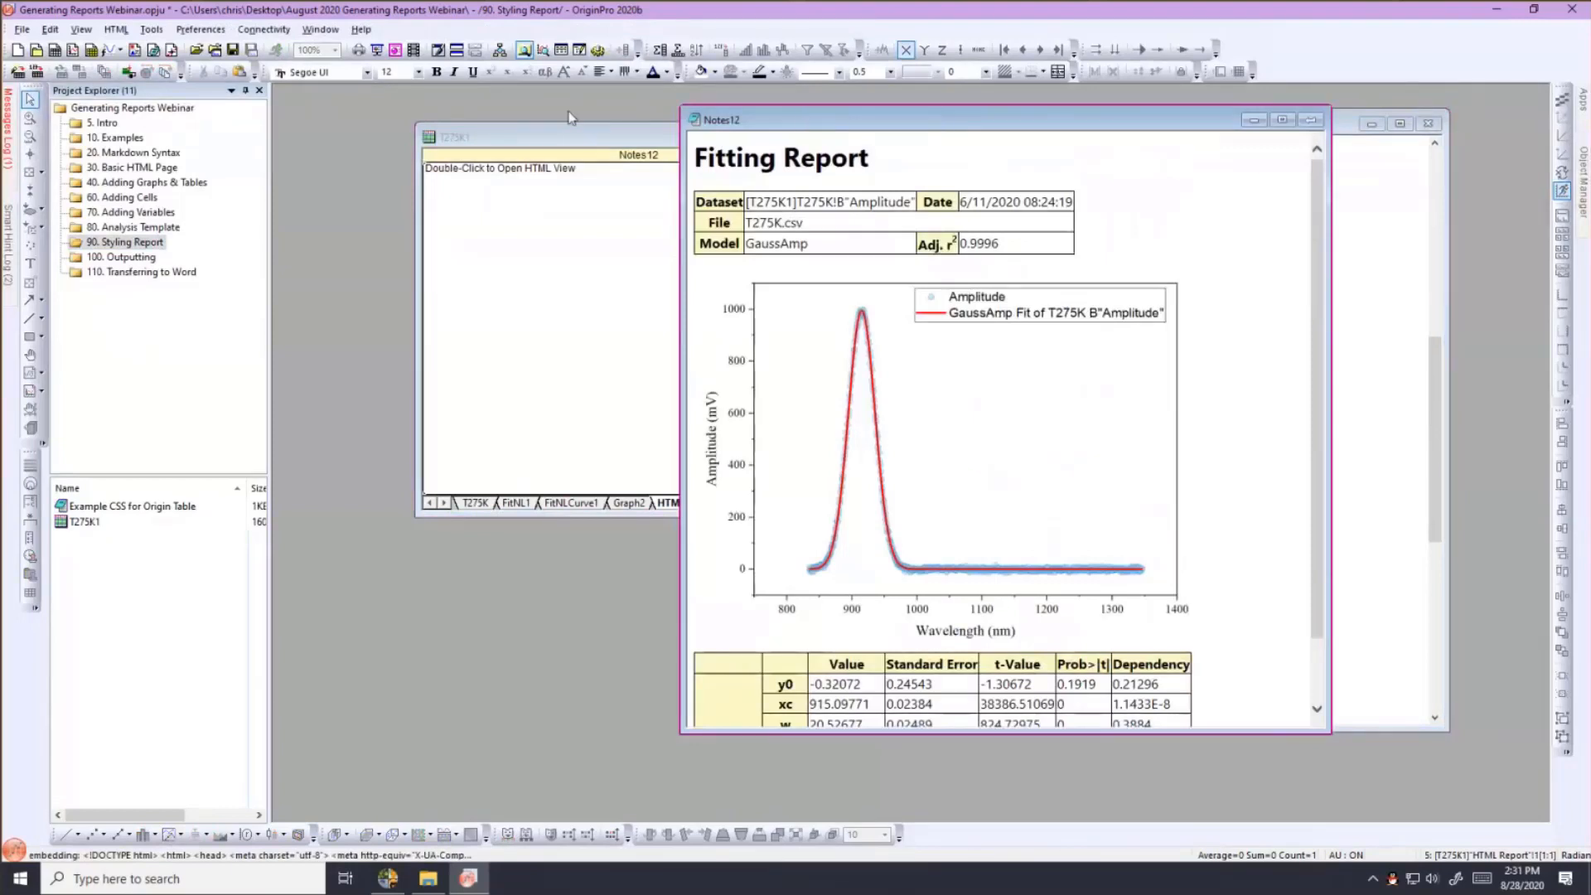
left_click_drag(949, 125, 584, 117)
left_click(1062, 124)
left_click_drag(1127, 130, 1199, 129)
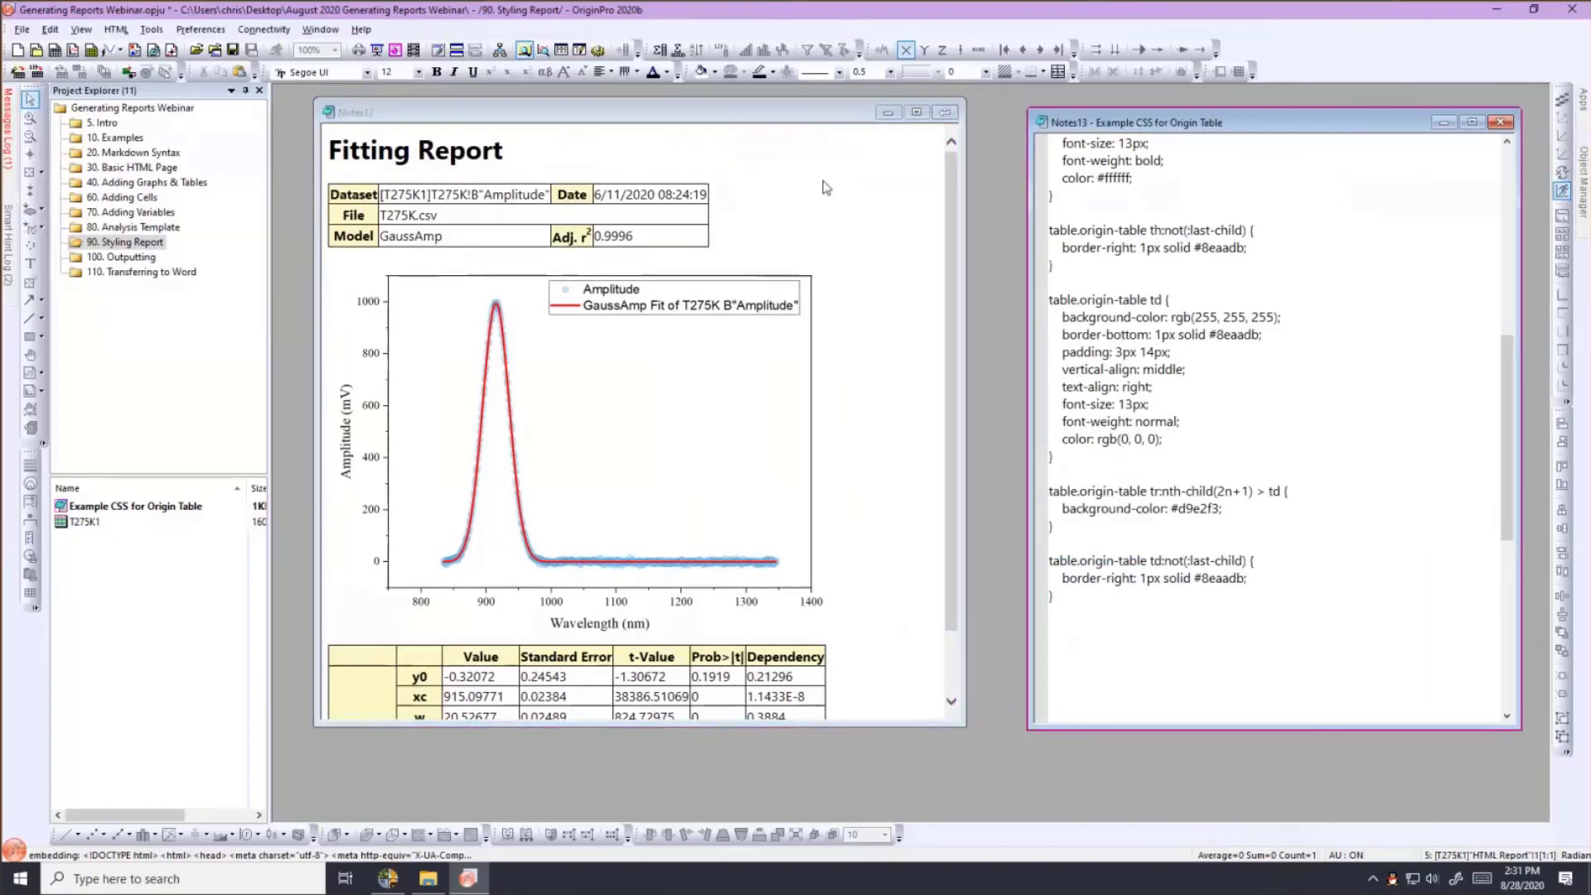
Switch the fitting report to its HTML source and add three blank lines inside the style element.
left_click(824, 188)
key("ctrl+m")
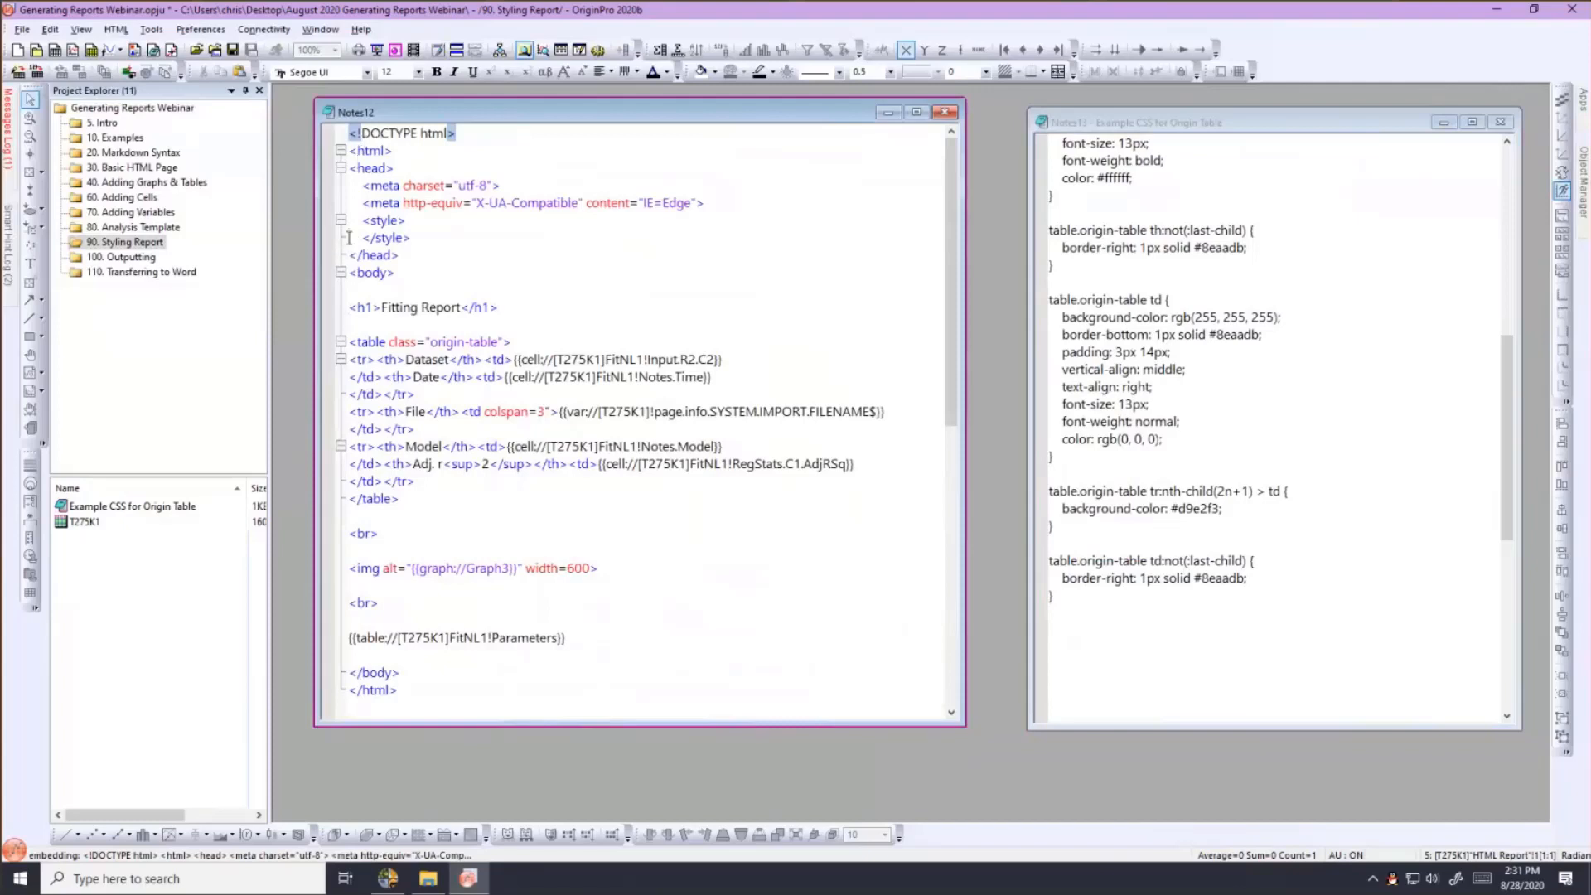
key("Return")
key("Return")
key("Return")
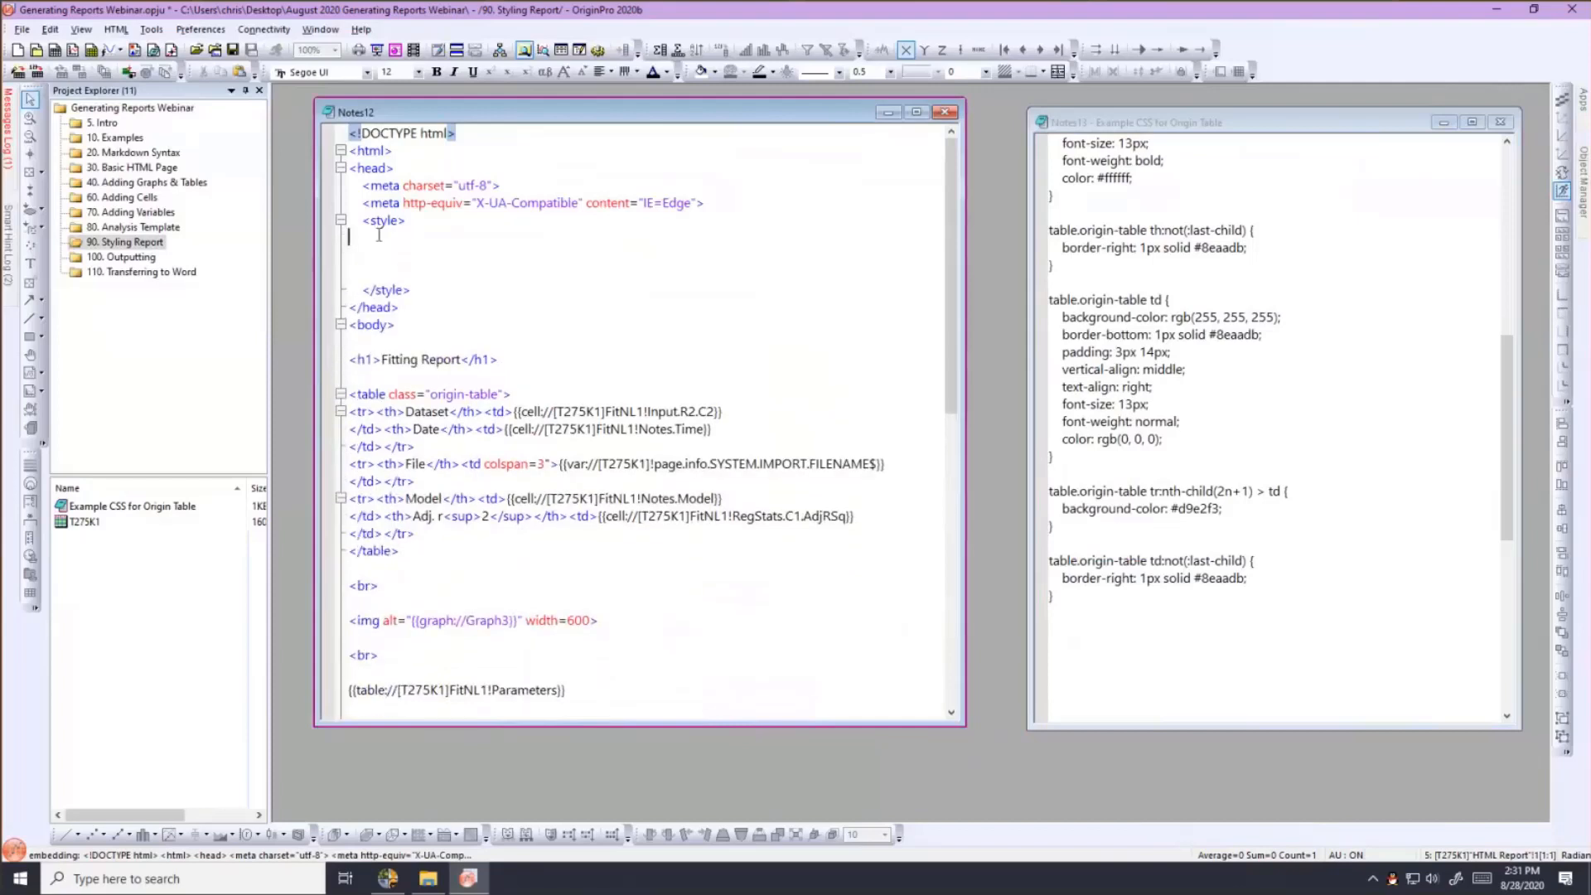
Copy all the CSS from the Example CSS for Origin Table note into the report's style element and review the inserted rules.
left_click(1264, 251)
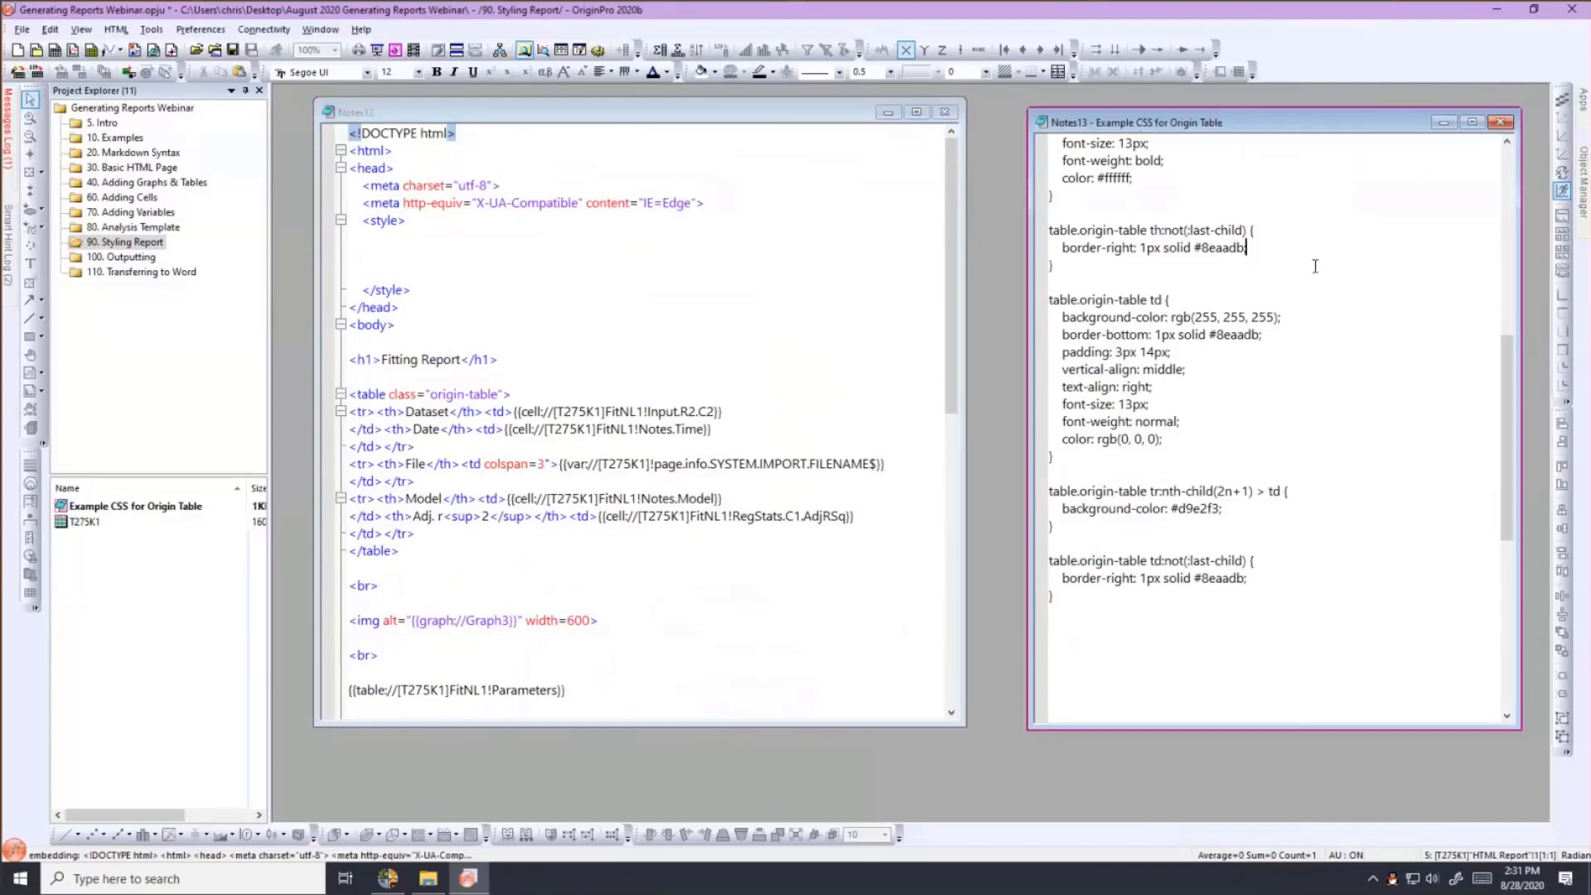
mouse_move(1501, 466)
left_mouse_down()
mouse_move(1499, 316)
mouse_move(1516, 470)
left_mouse_up()
left_click(1400, 424)
key("ctrl+a")
key("ctrl+c")
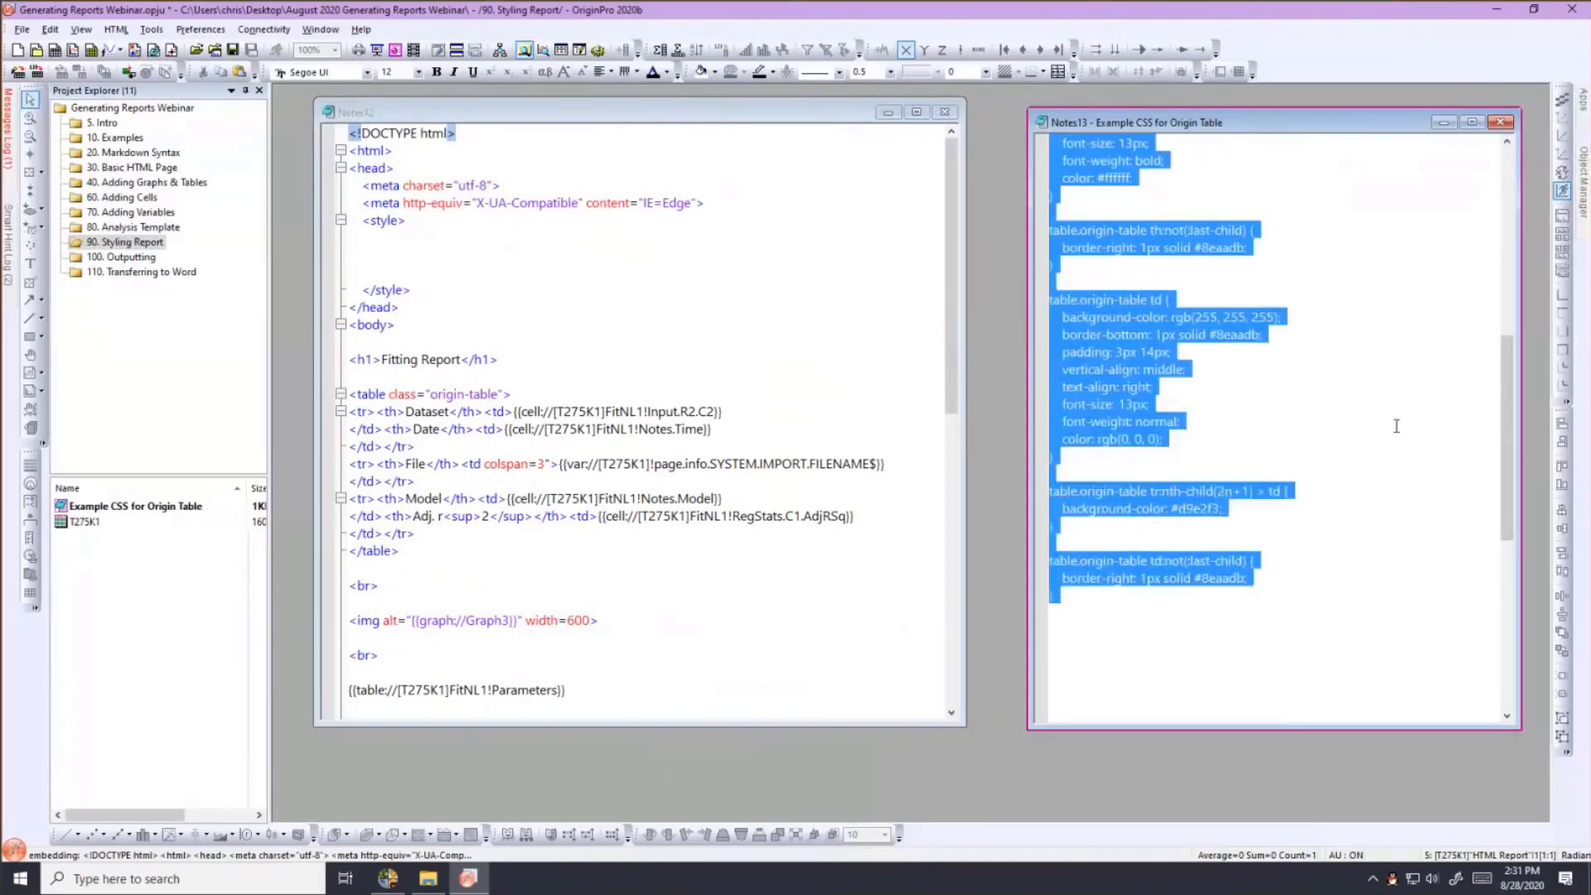
left_click(349, 234)
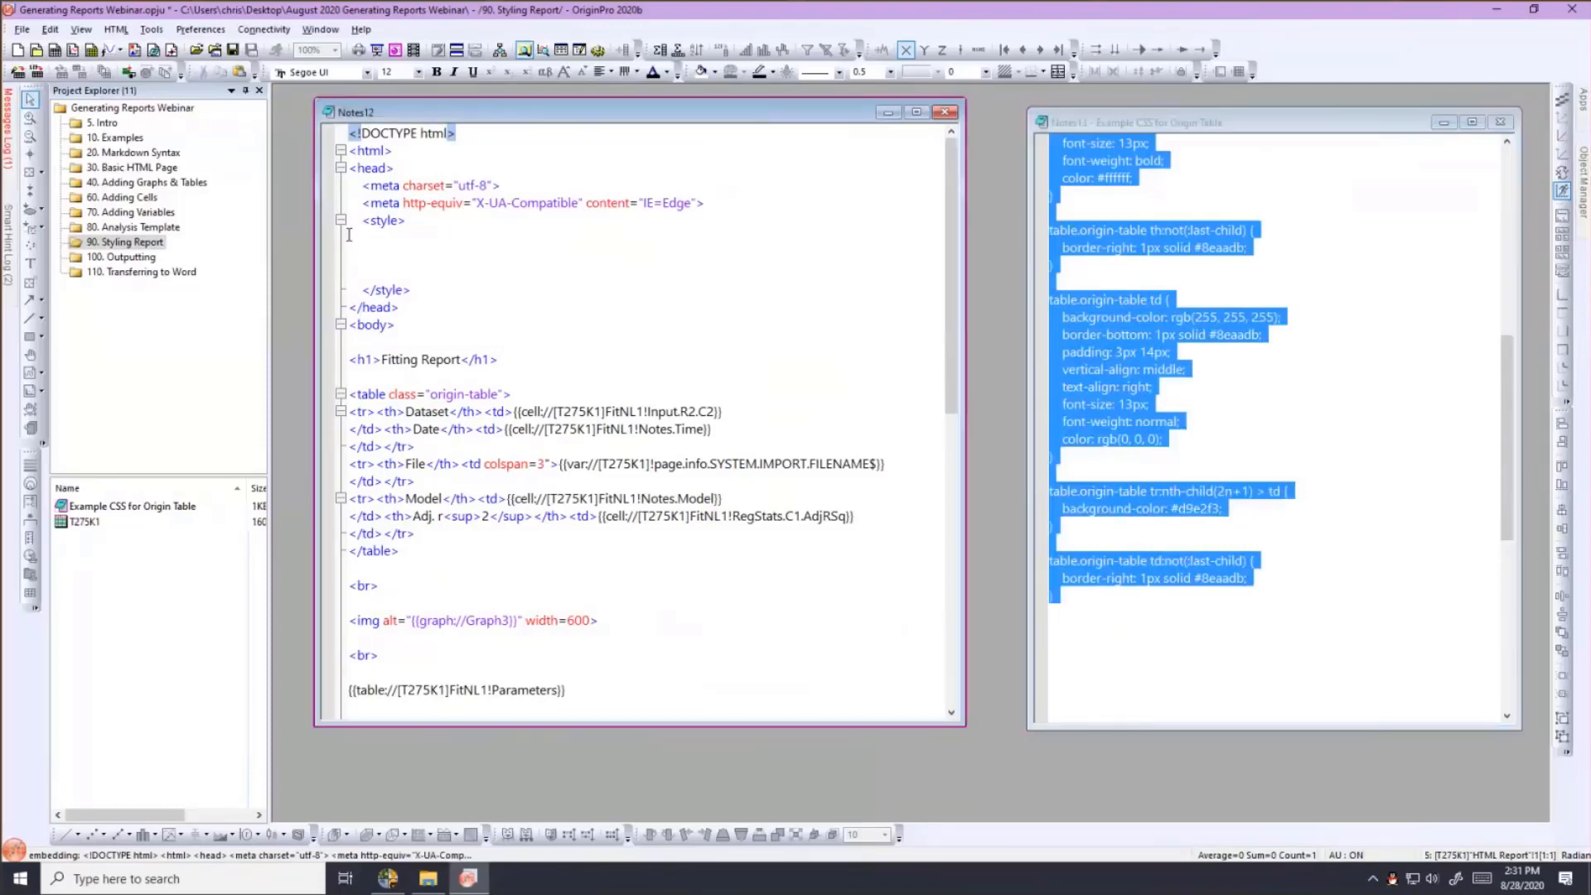
key("ctrl+v")
scroll(578, 473, "down", 2)
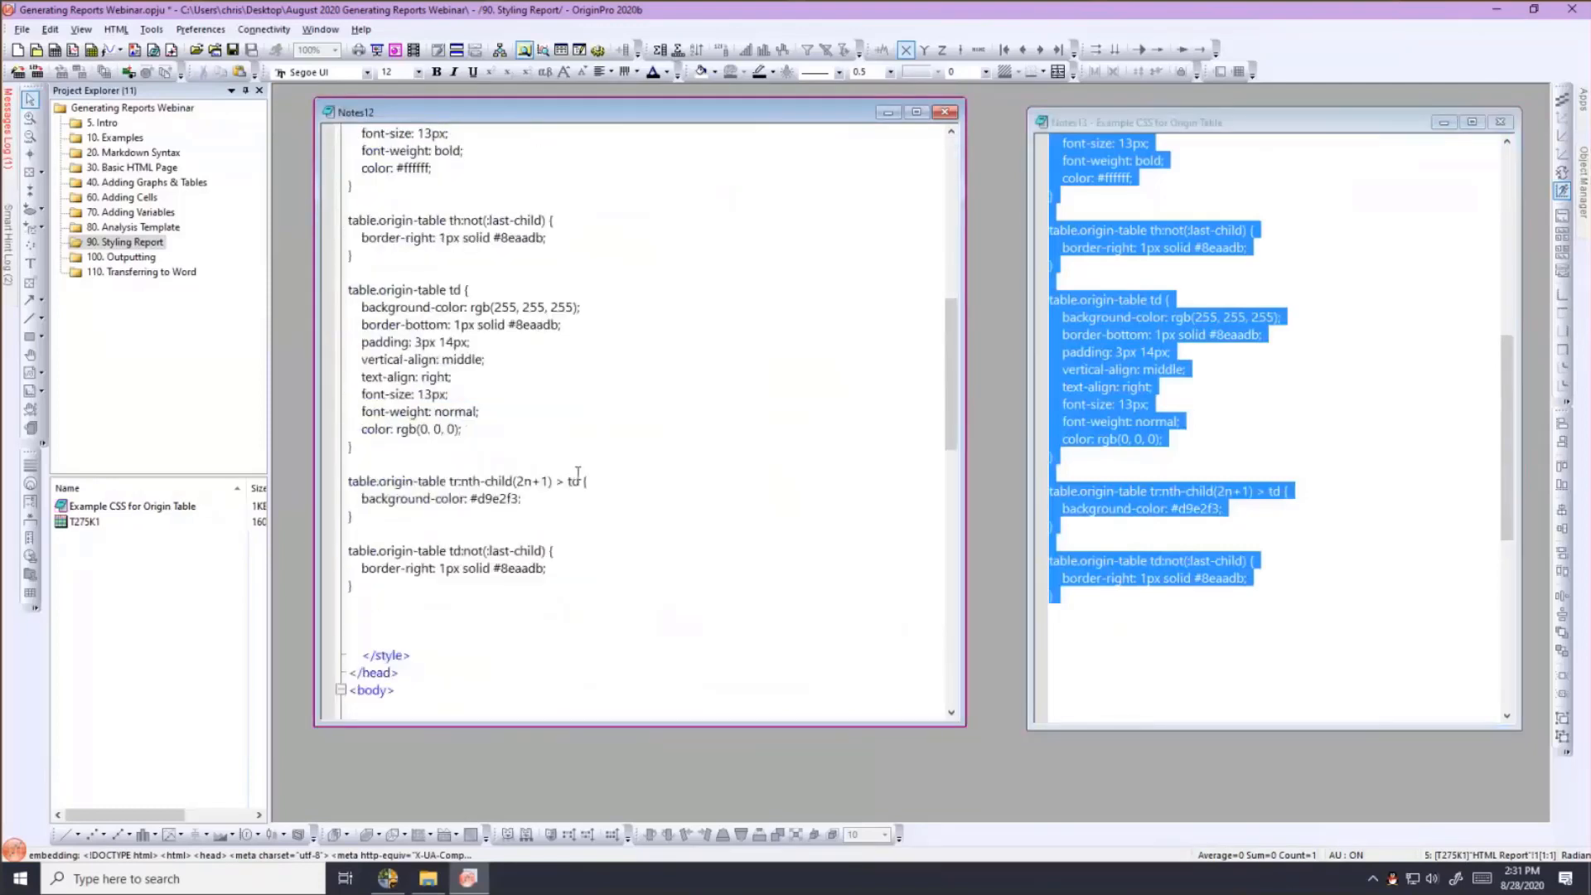
scroll(578, 473, "up", 7)
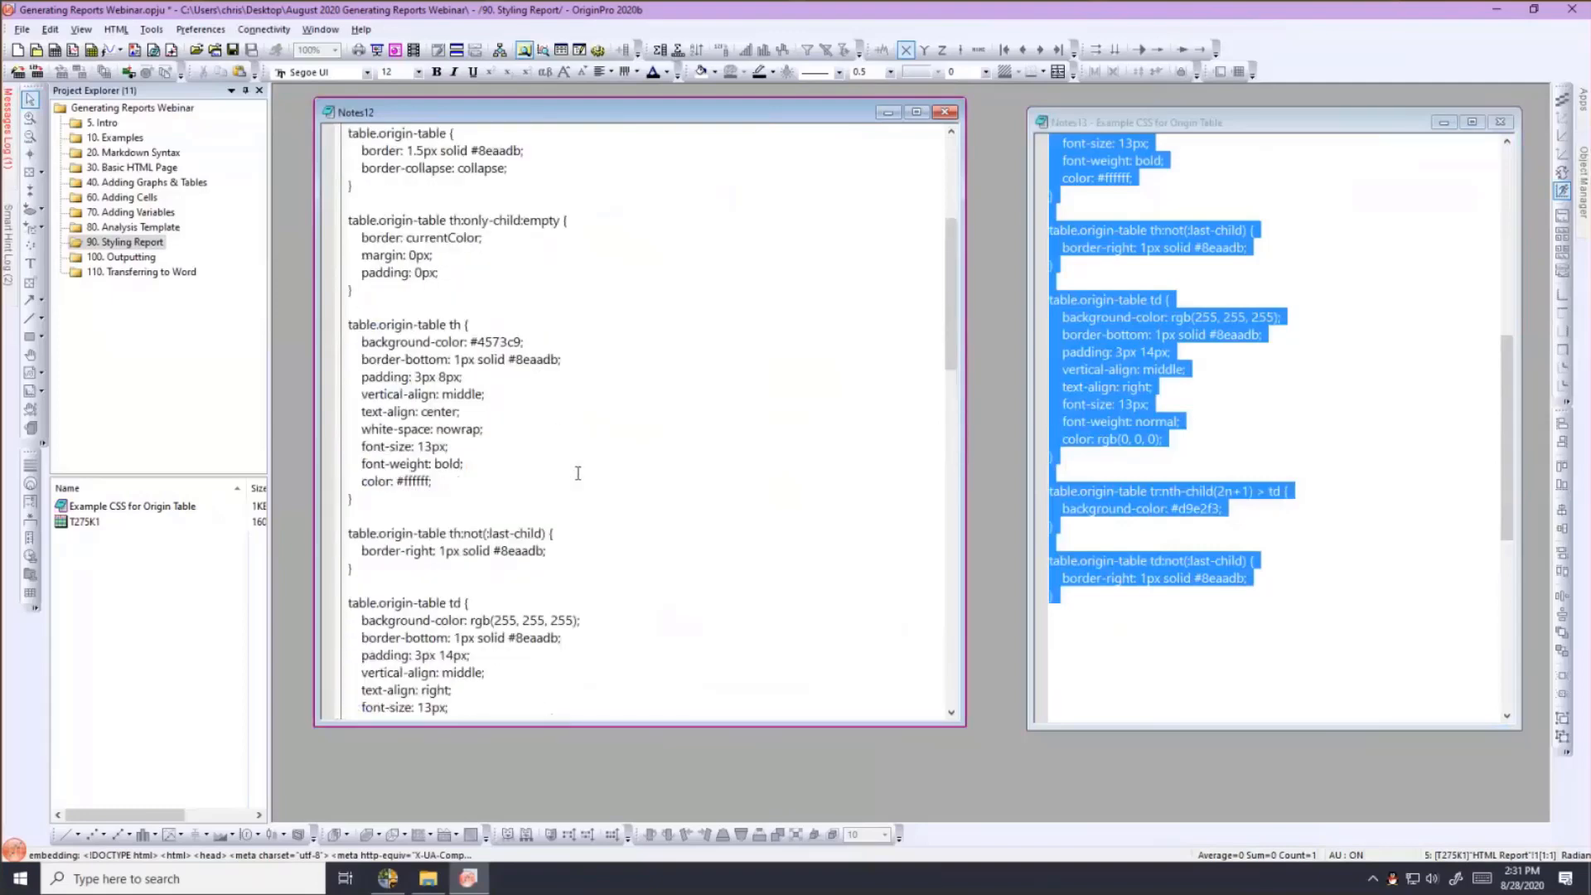
scroll(577, 473, "up", 6)
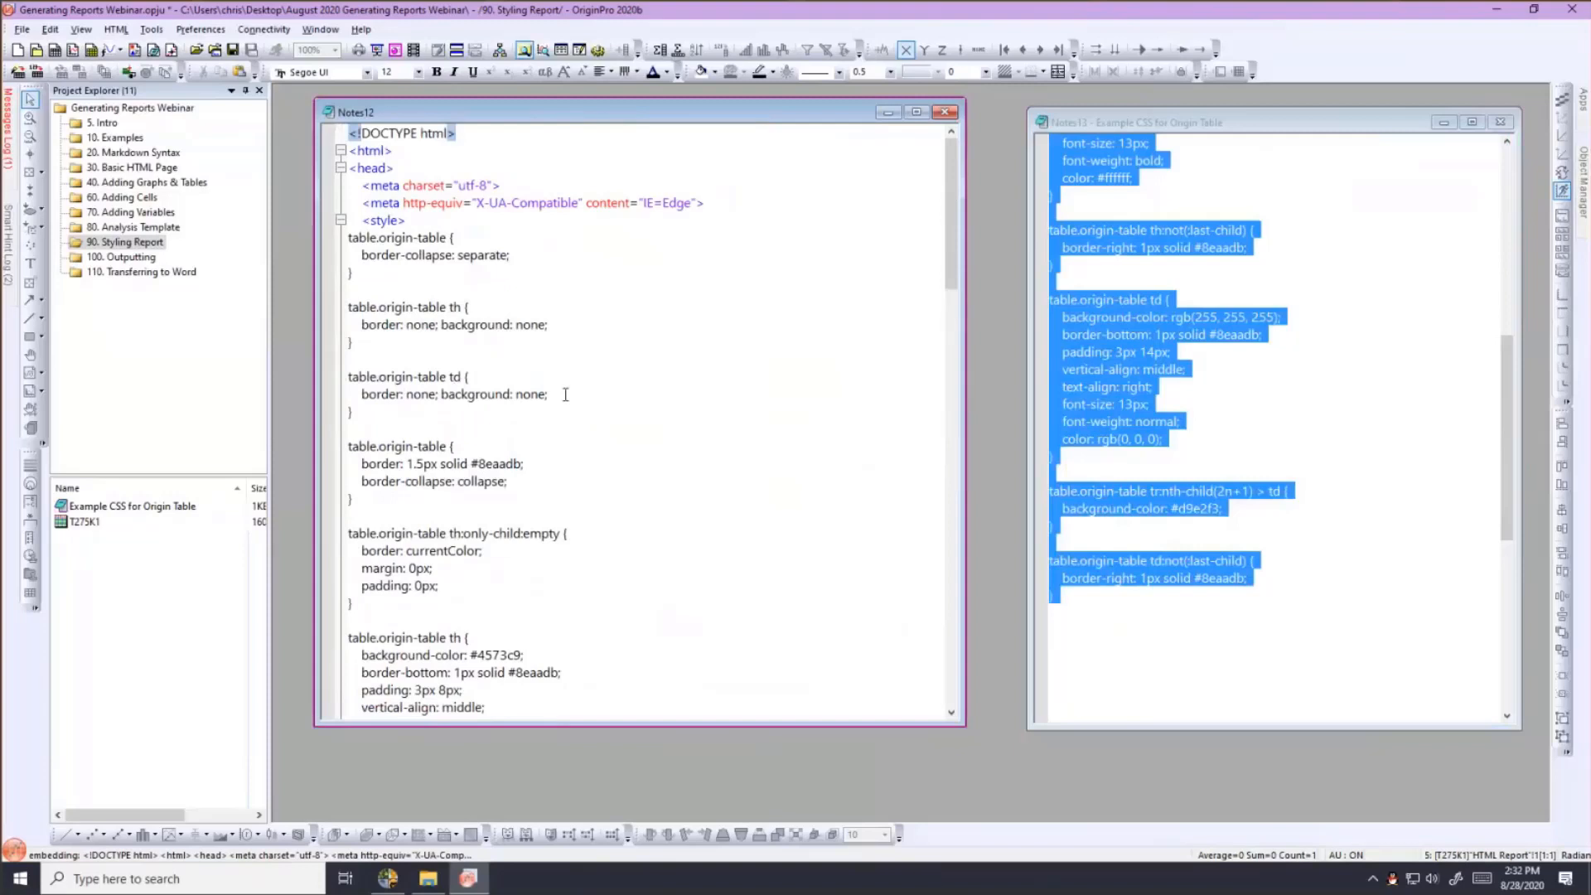
Render the fitting report with the new CSS and widen its window to view the styled tables.
left_click(597, 327)
key("ctrl+m")
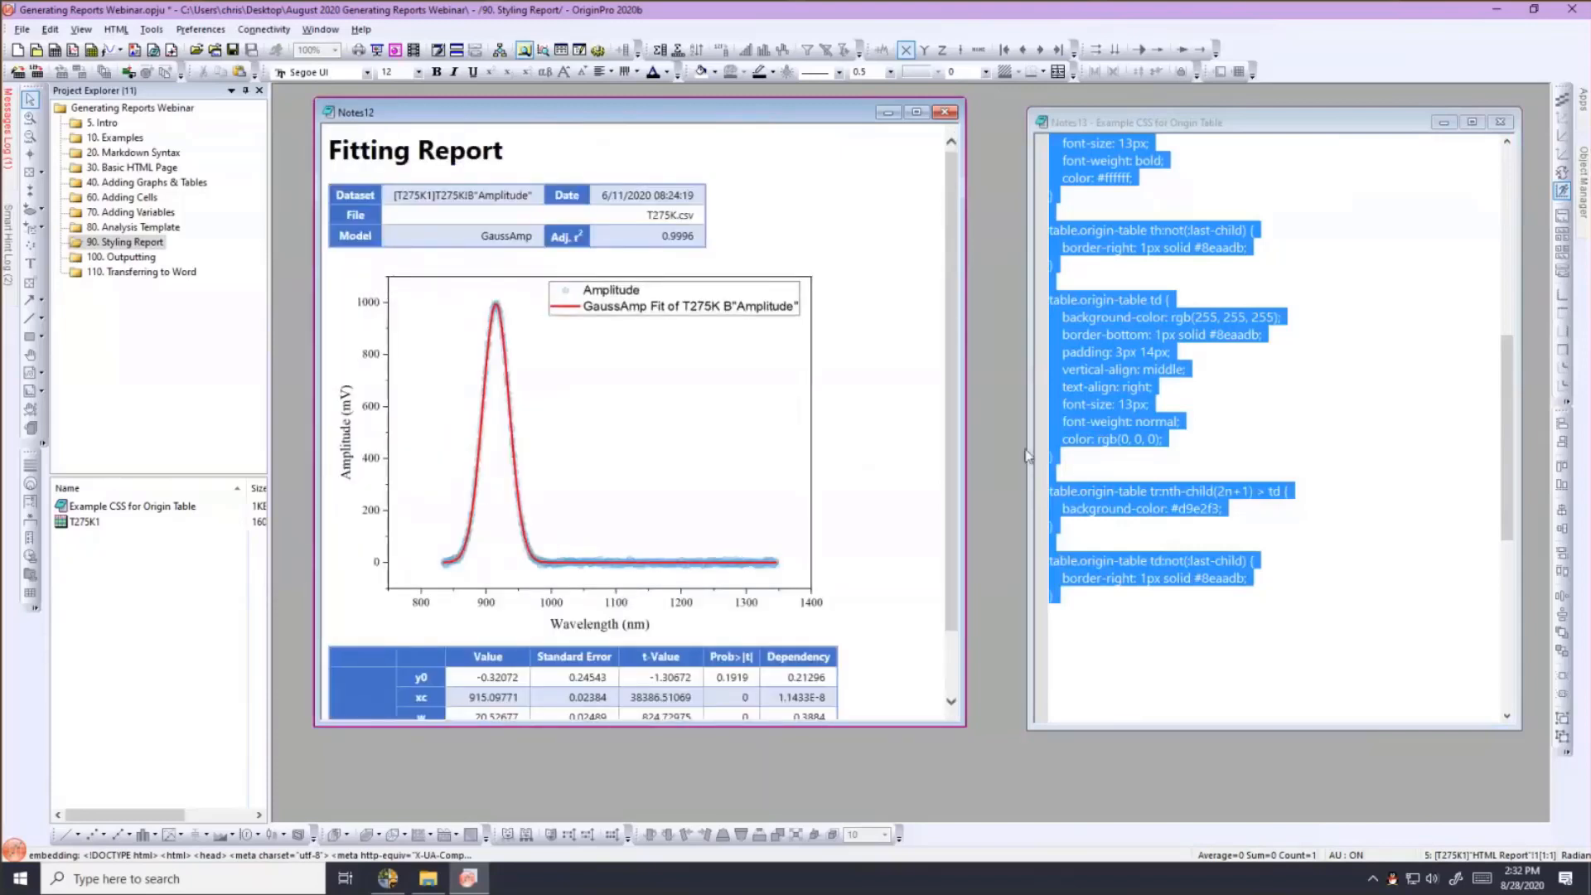
left_click_drag(965, 477, 1083, 495)
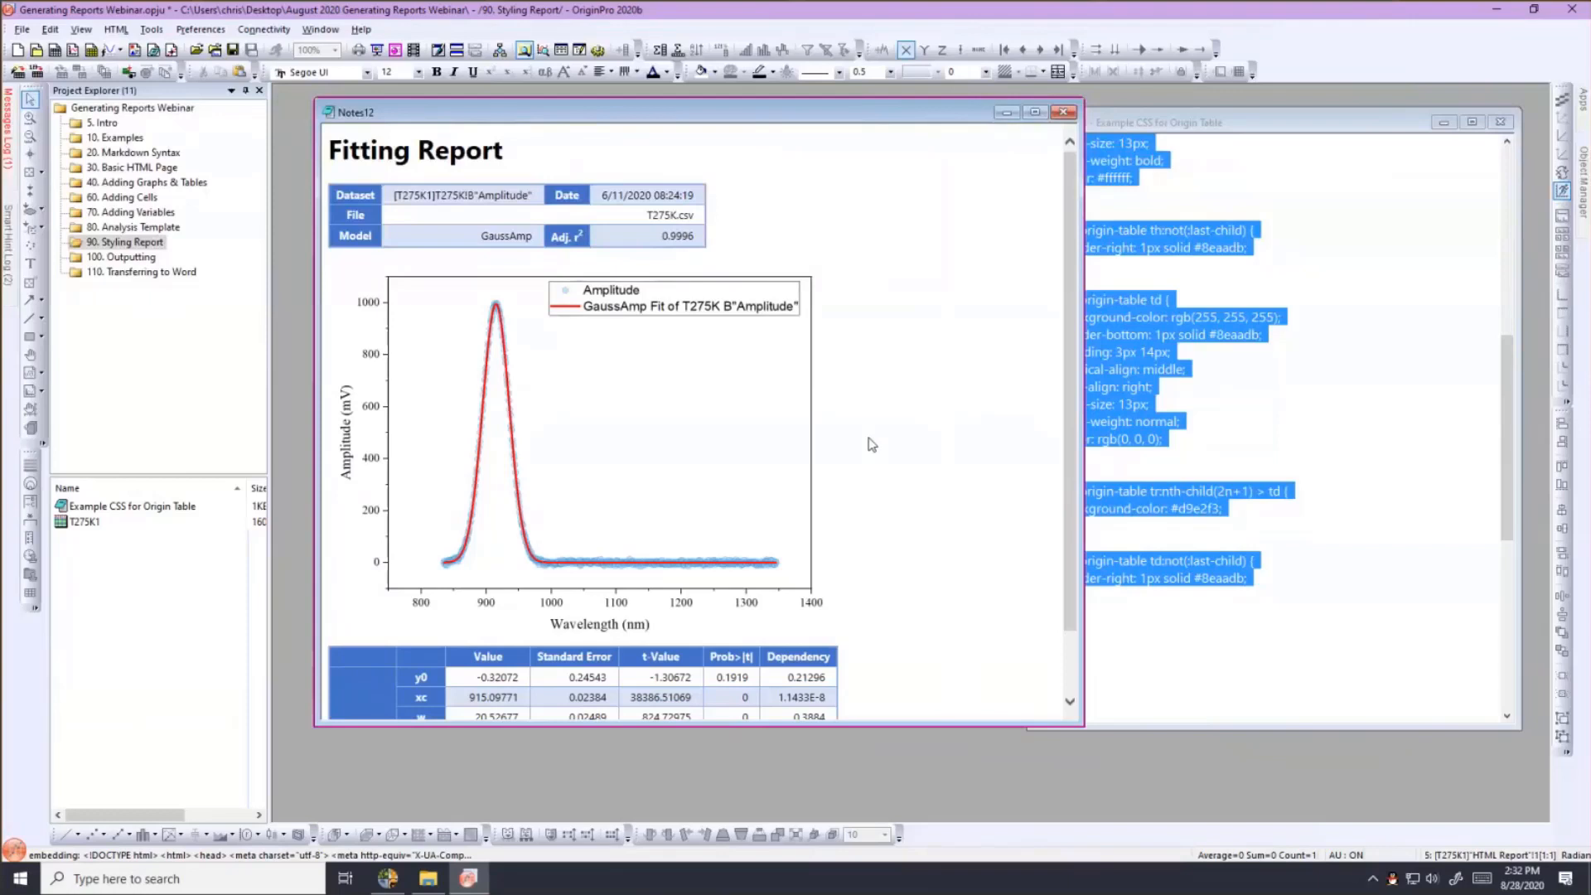
scroll(872, 445, "down", 1)
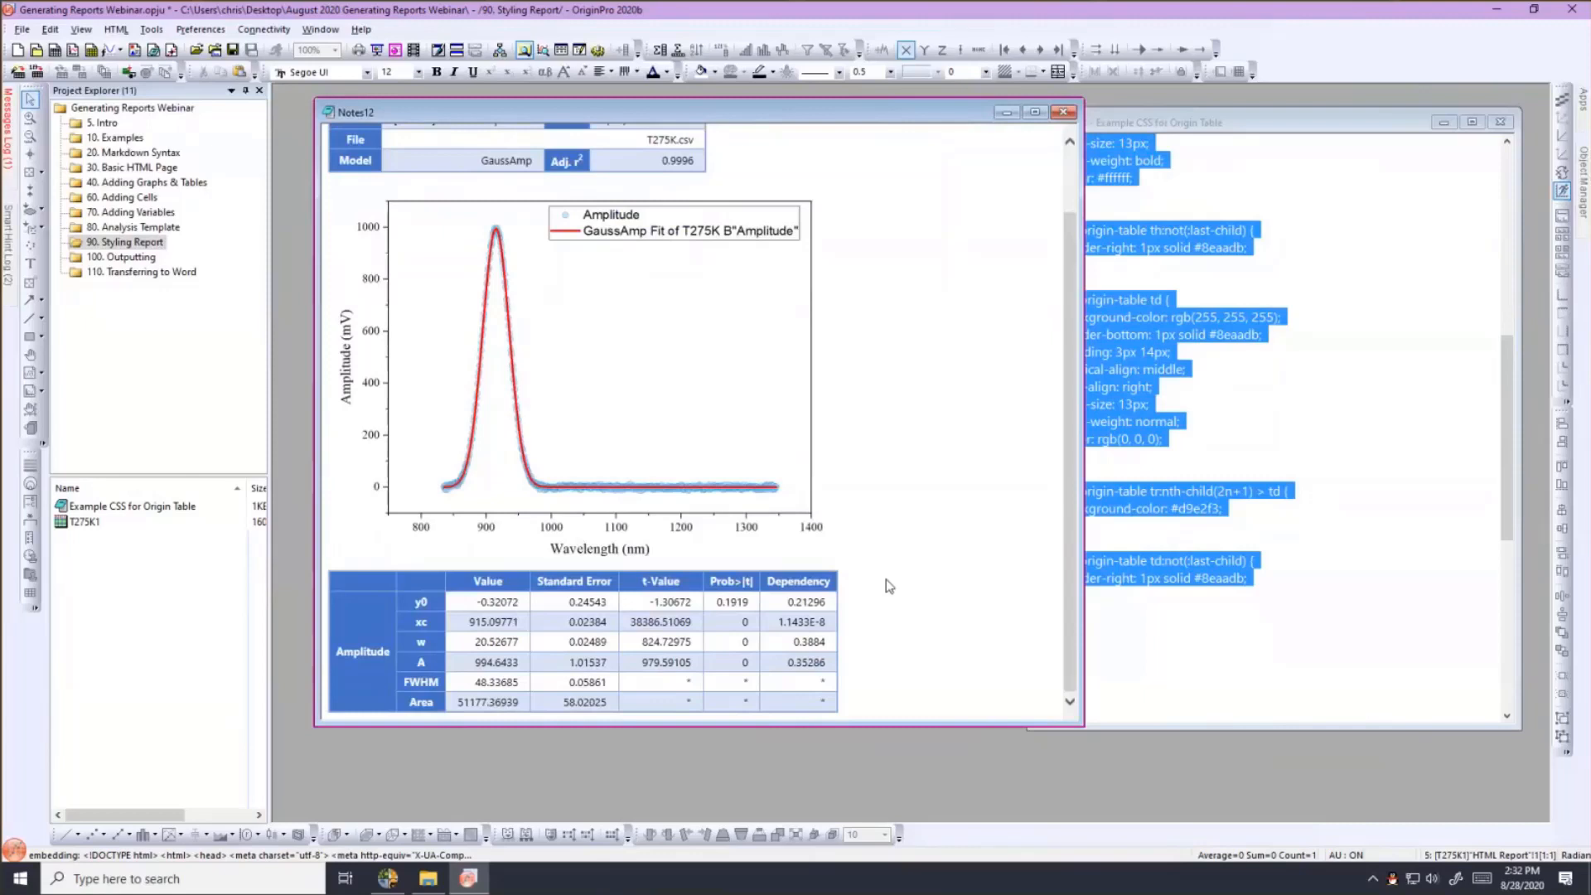
left_click(1204, 127)
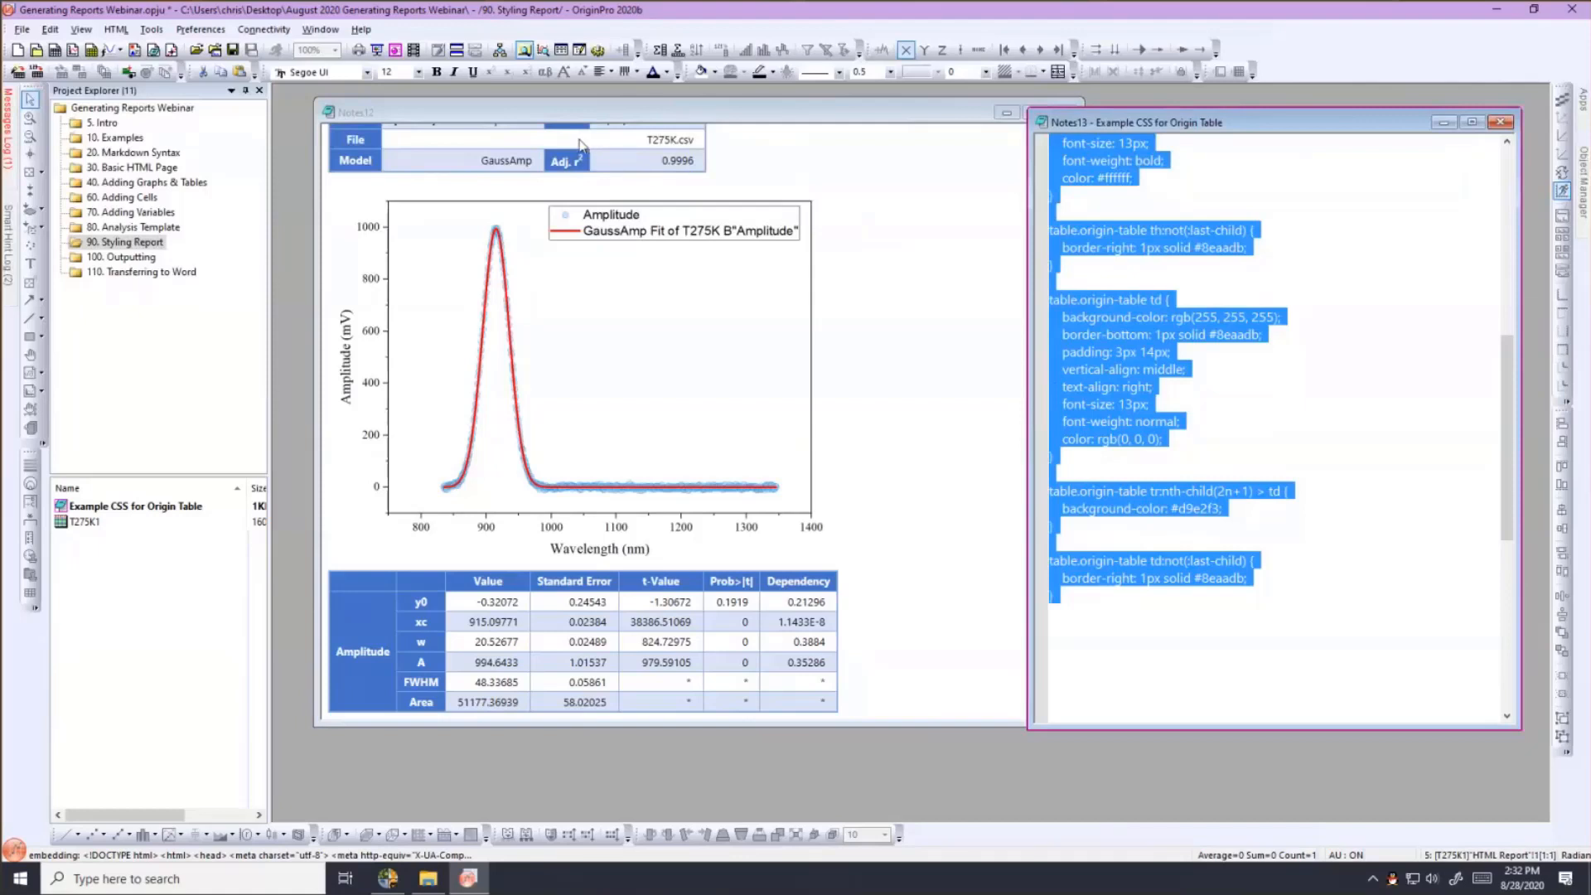
Move the Copy HTML to Word note from the 110. Transferring to Word folder into 100. Outputting and enlarge its report window.
left_click(146, 258)
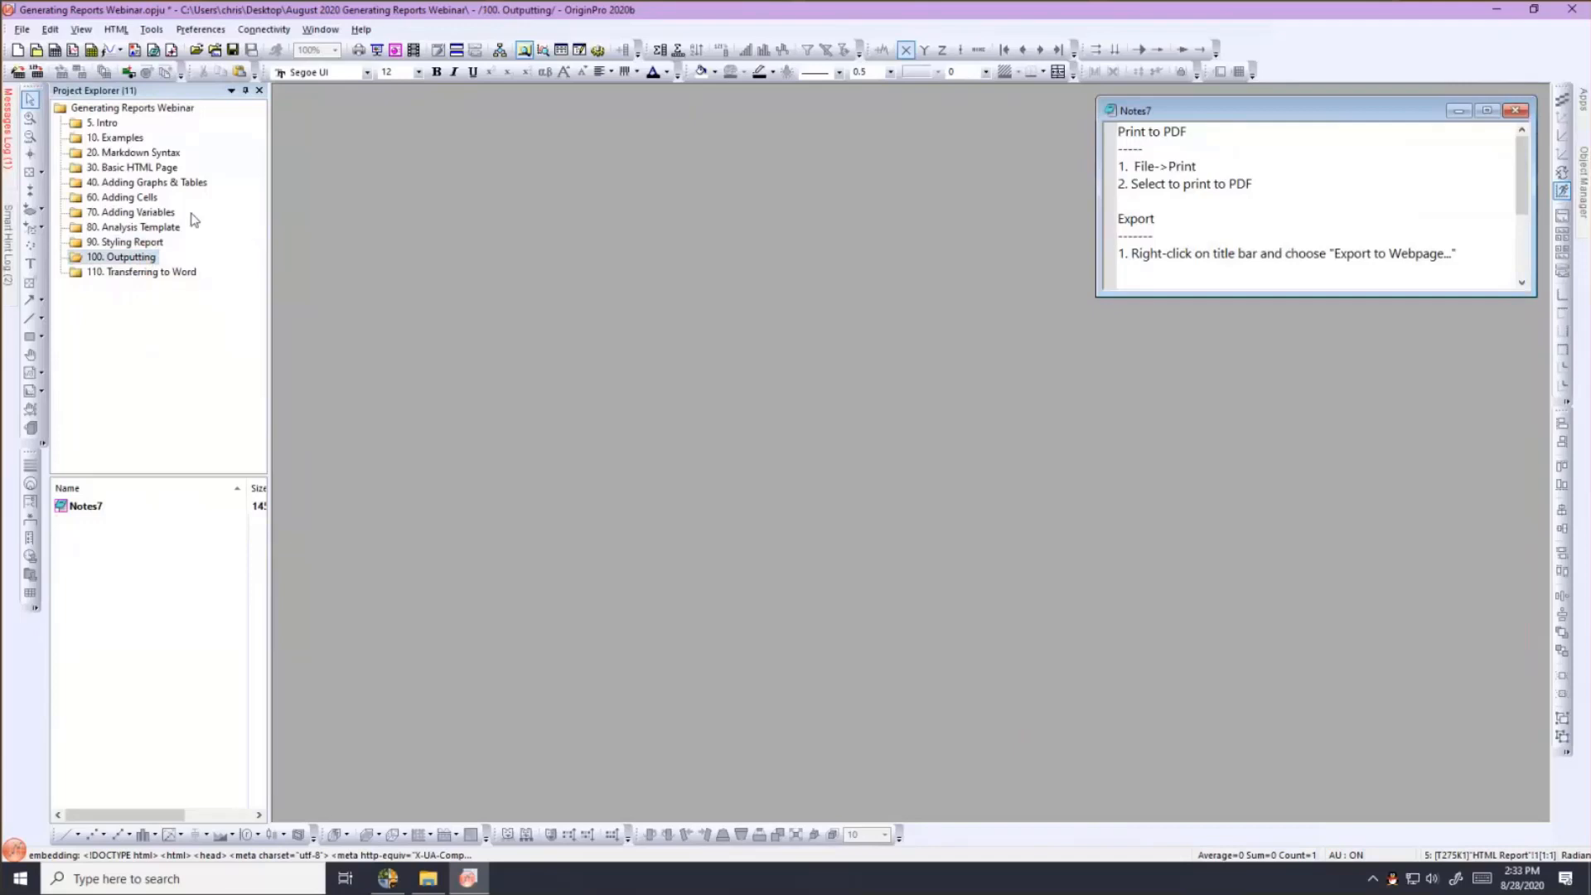
left_click(154, 275)
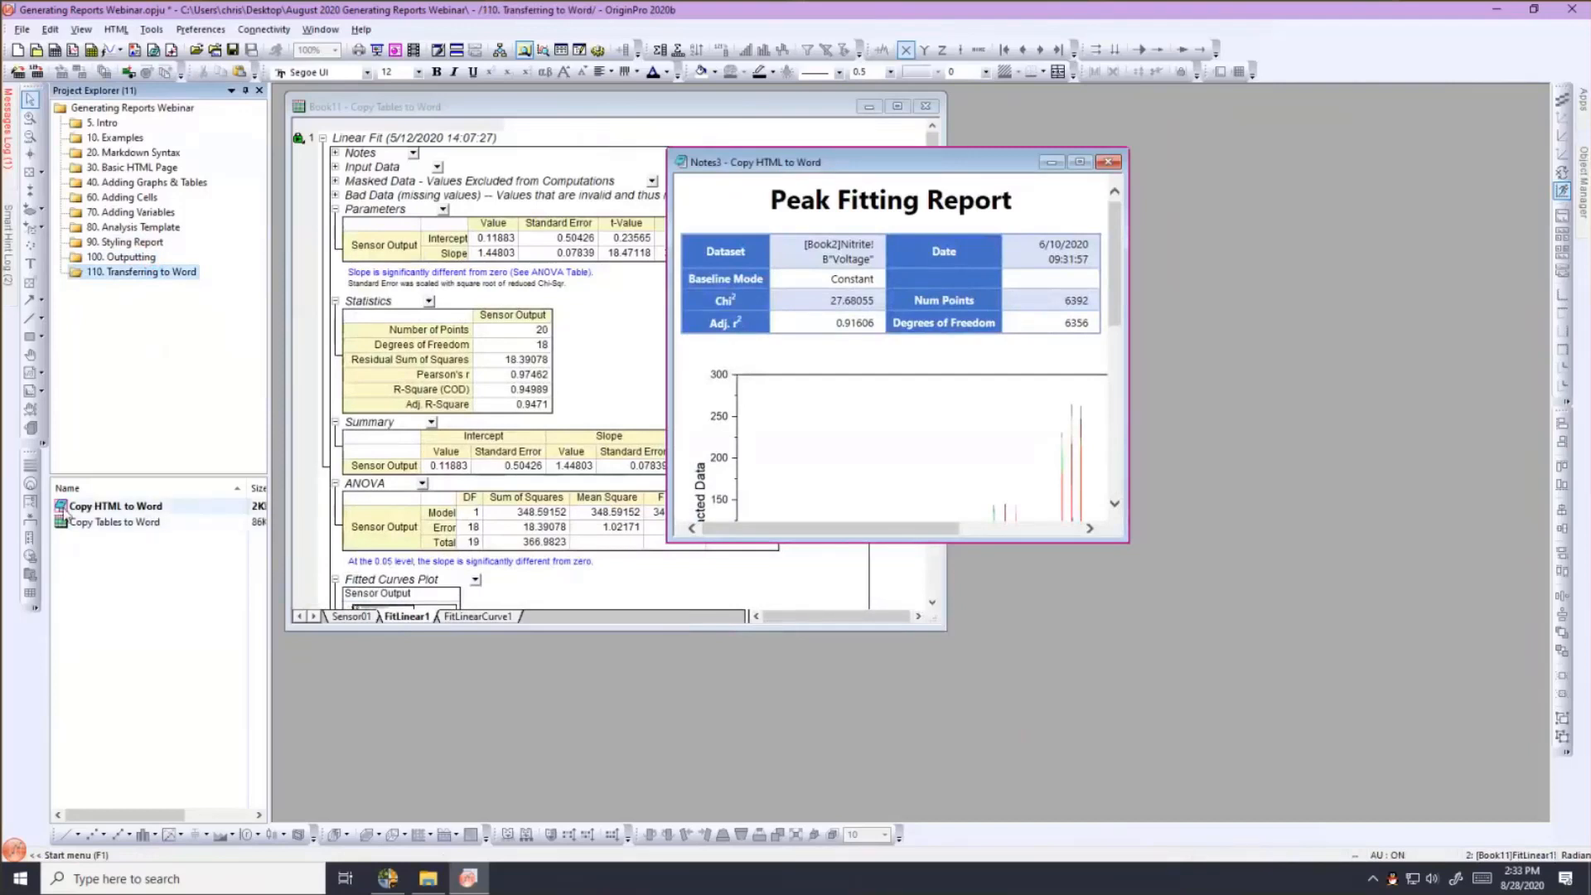
left_click_drag(67, 506, 130, 258)
left_click(130, 259)
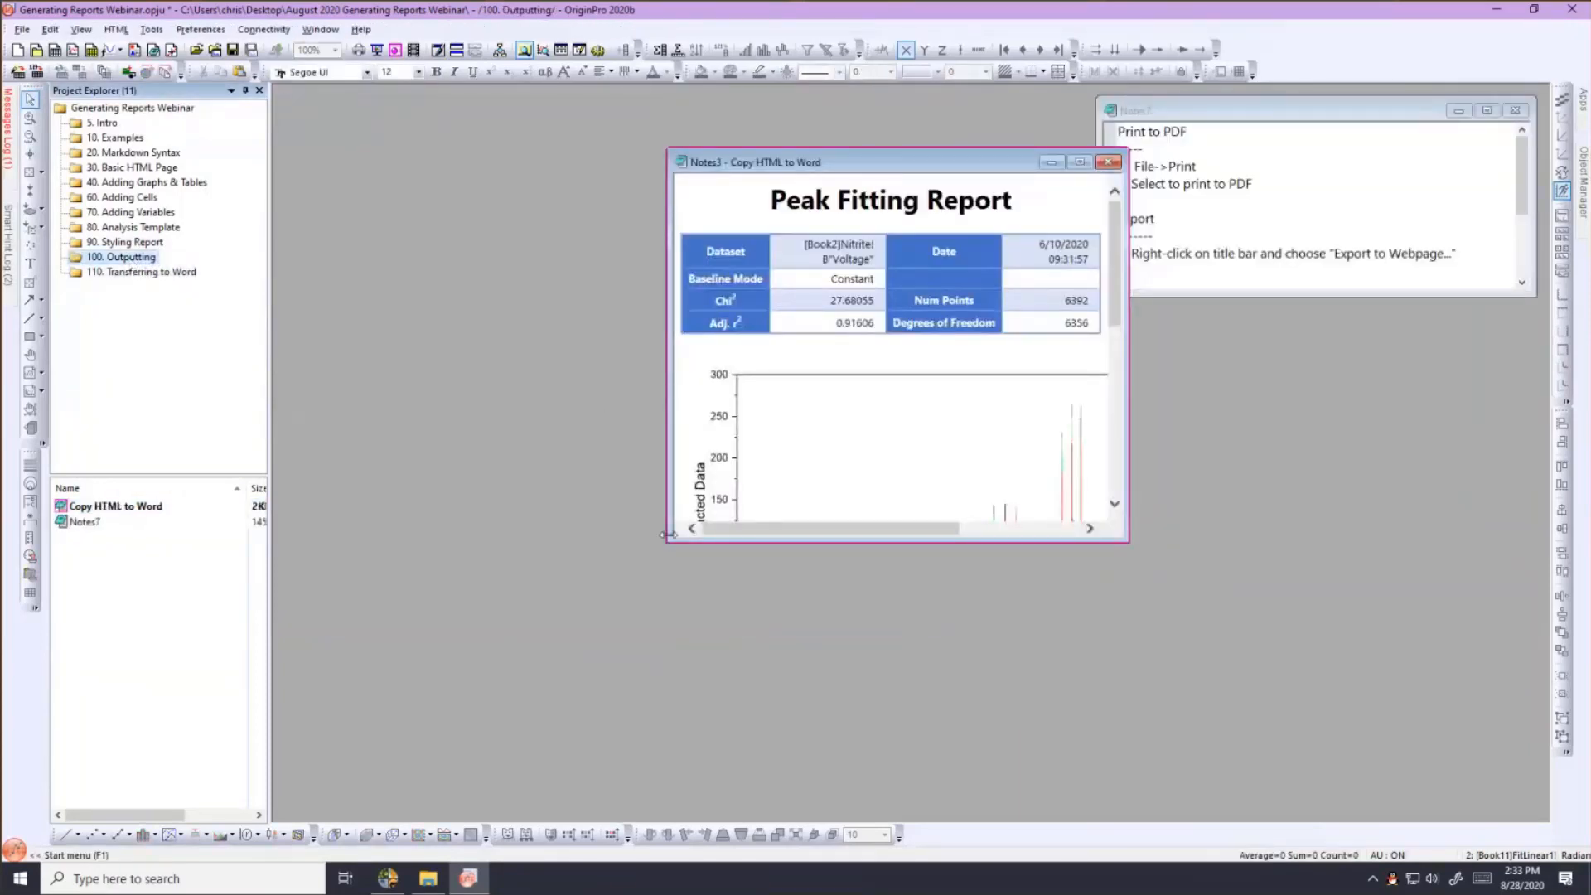
left_click_drag(588, 599, 374, 787)
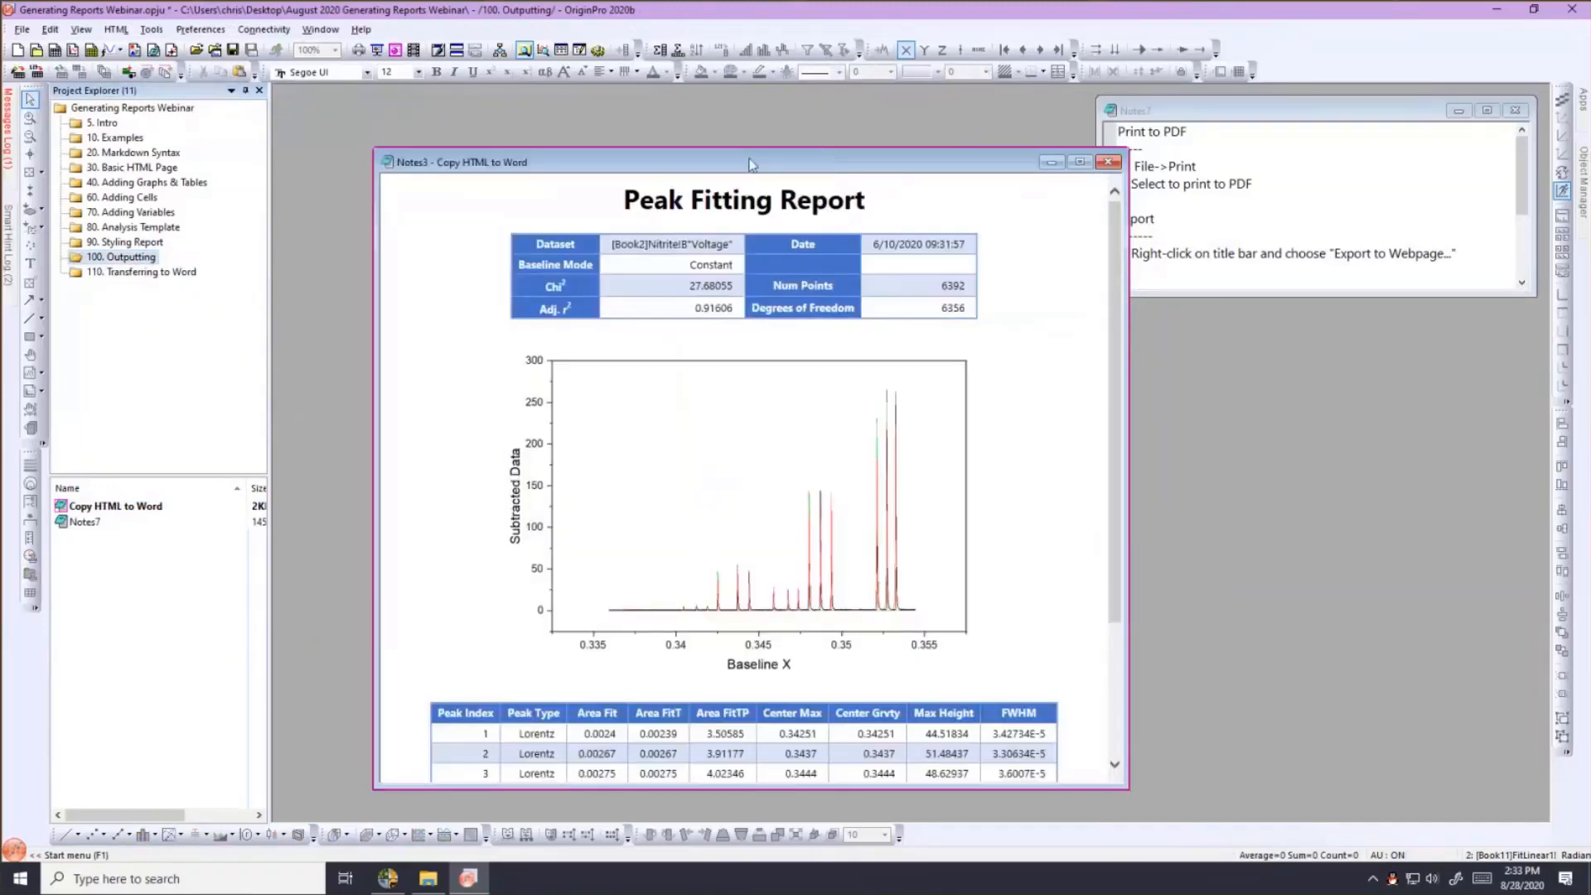
left_click_drag(749, 159, 759, 126)
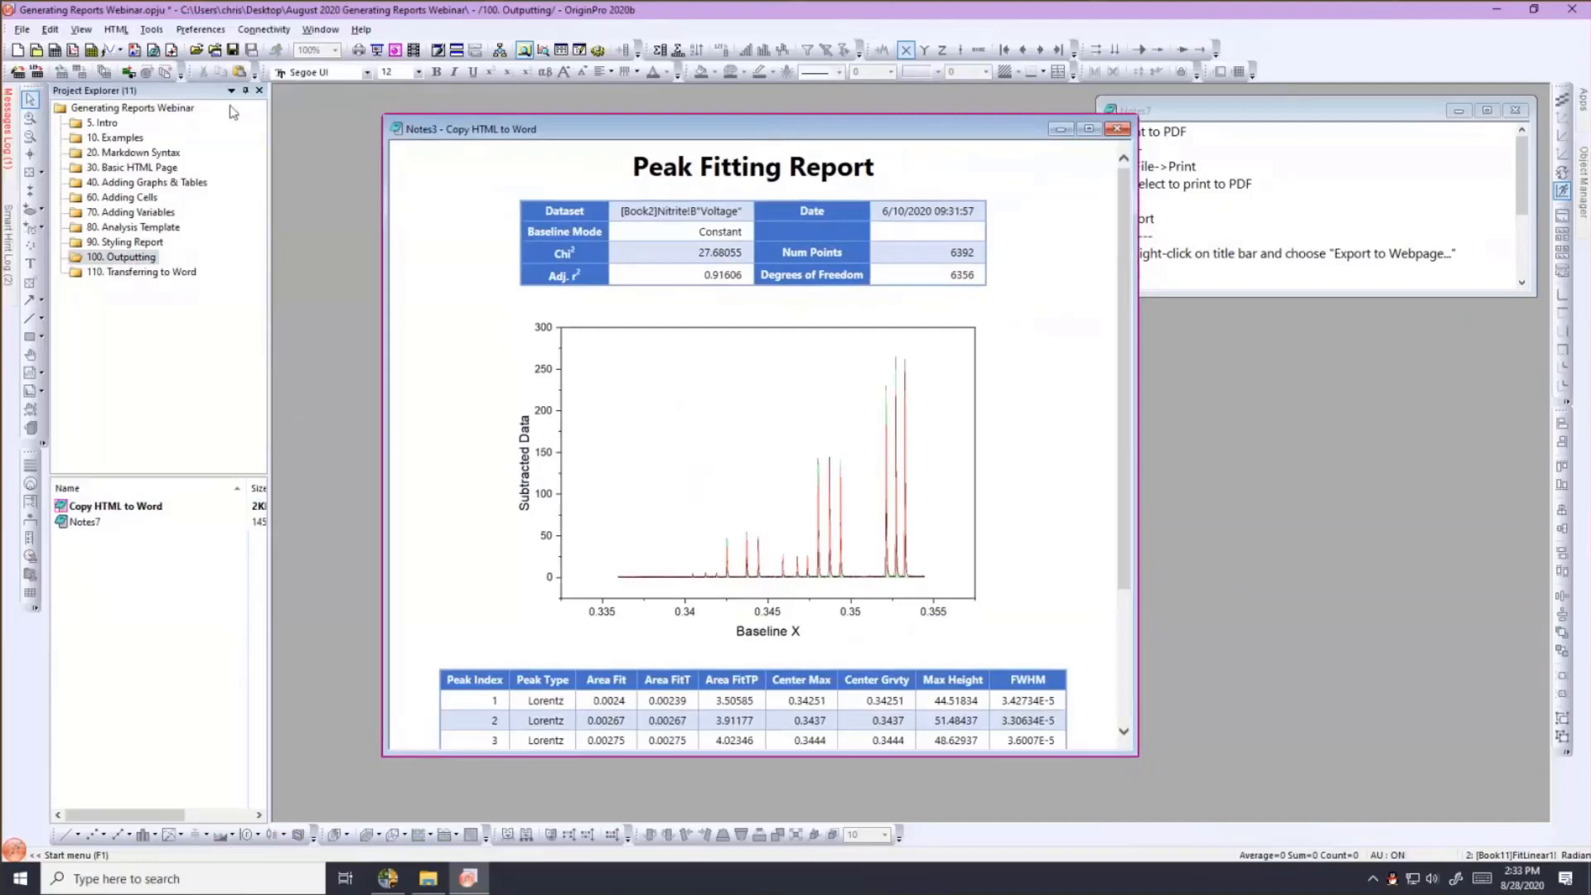
right_click(575, 128)
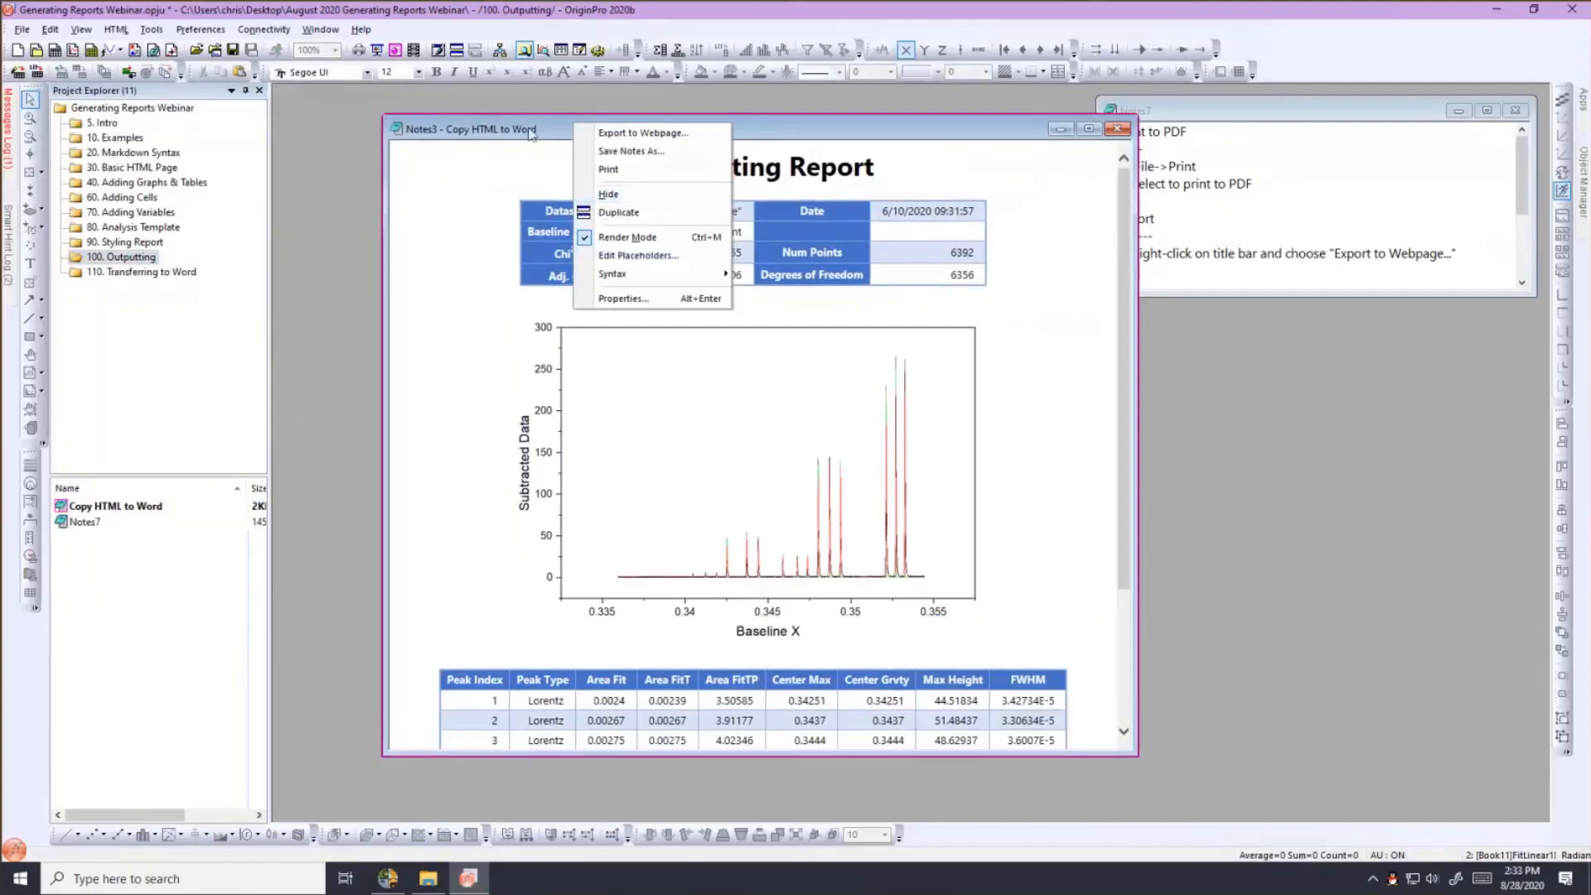
left_click(531, 133)
right_click(550, 128)
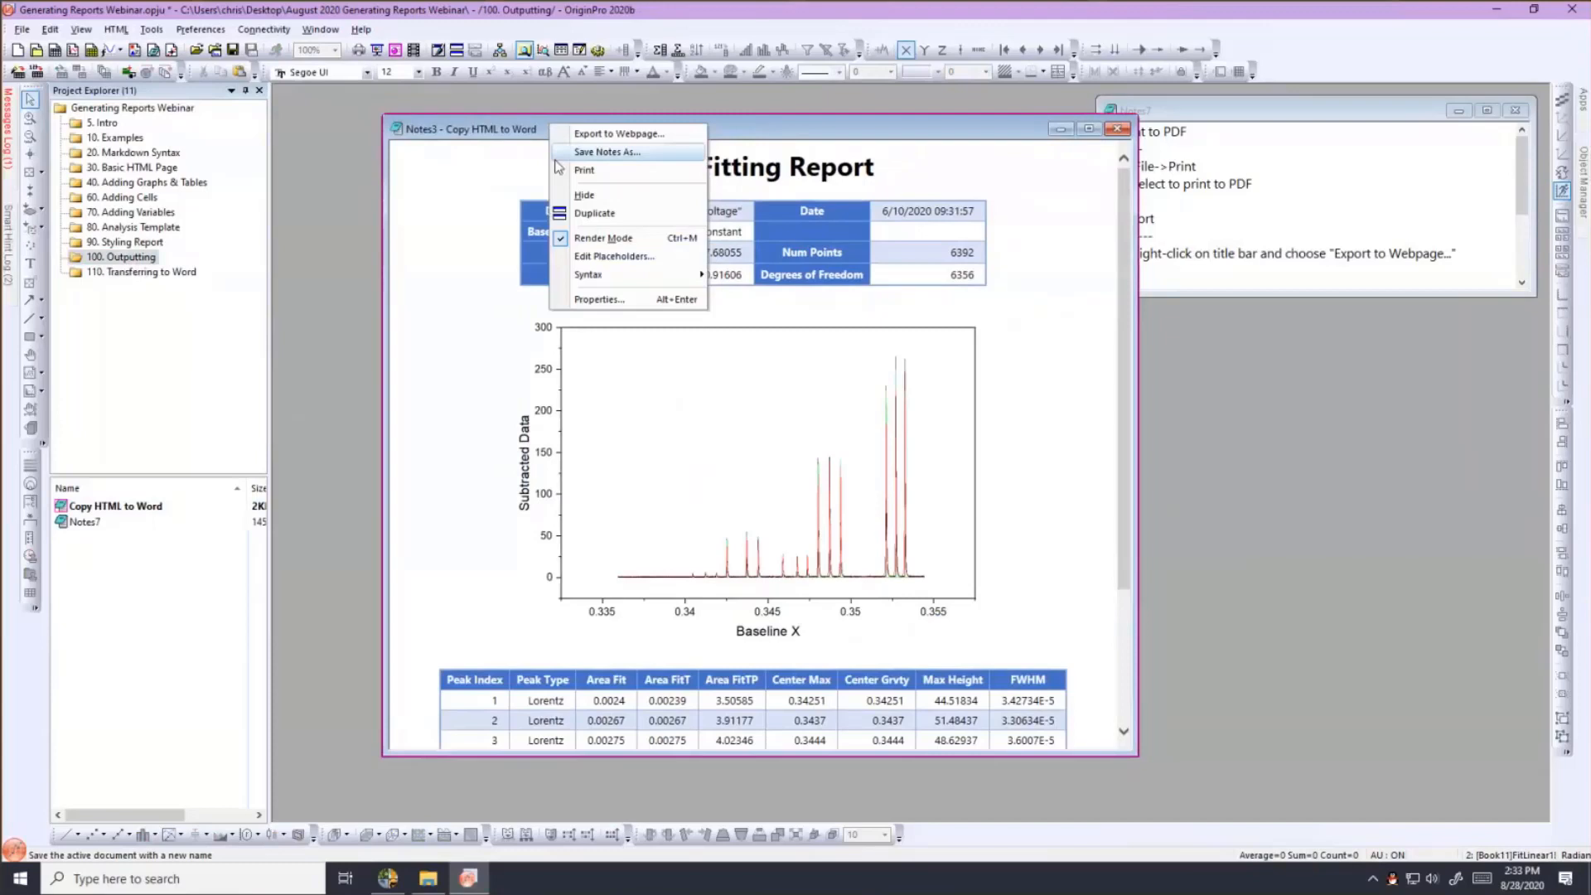
left_click(756, 130)
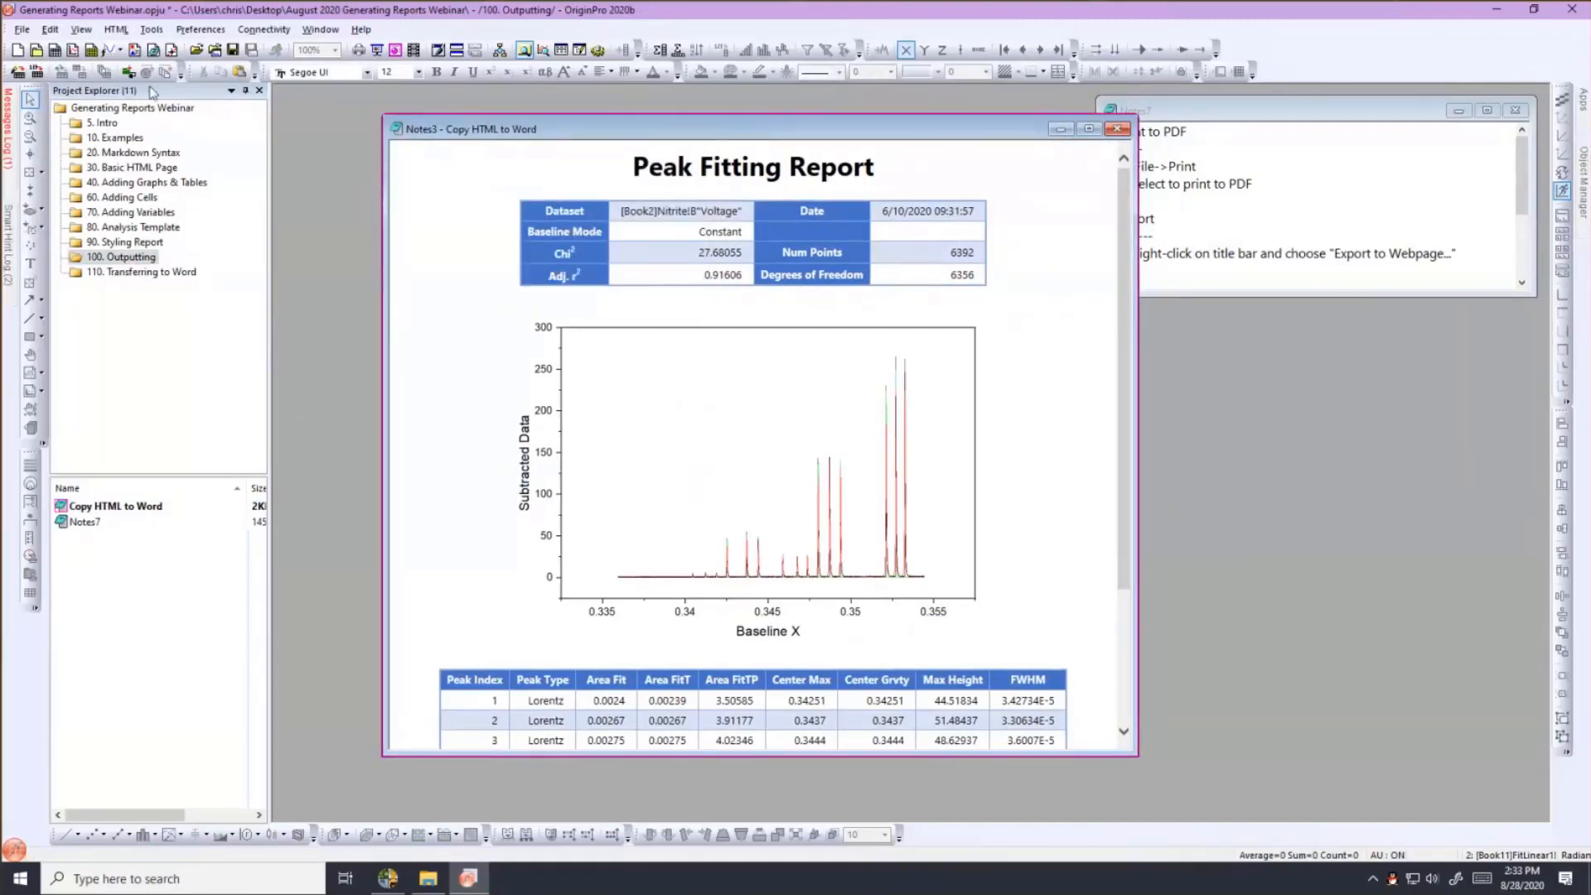
Print the Peak Fitting Report with the Microsoft Print to PDF printer.
left_click(23, 31)
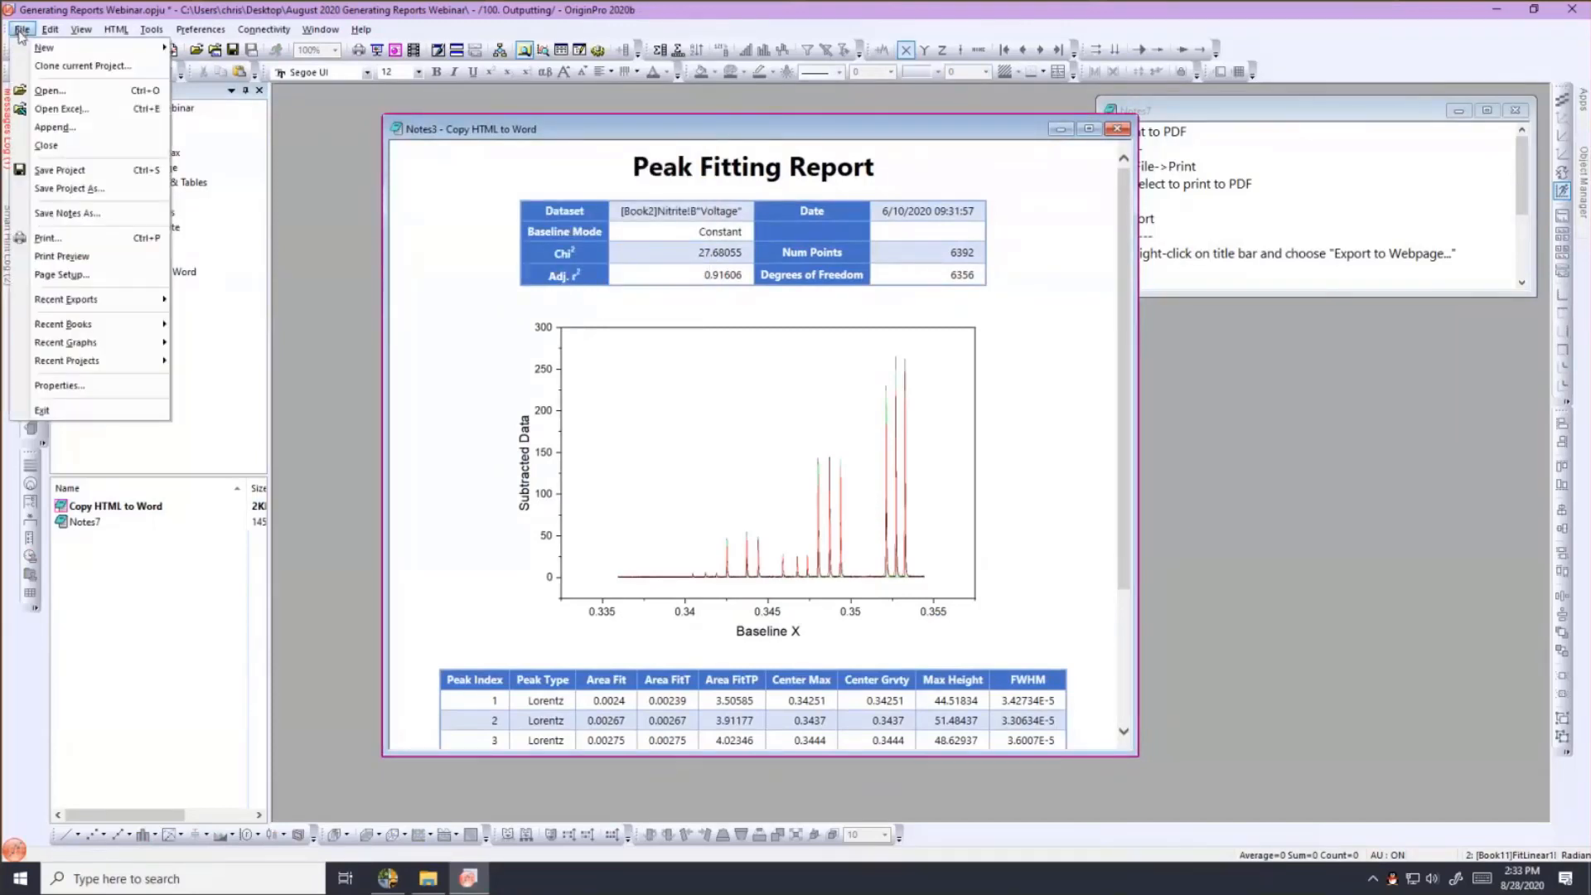
left_click(31, 240)
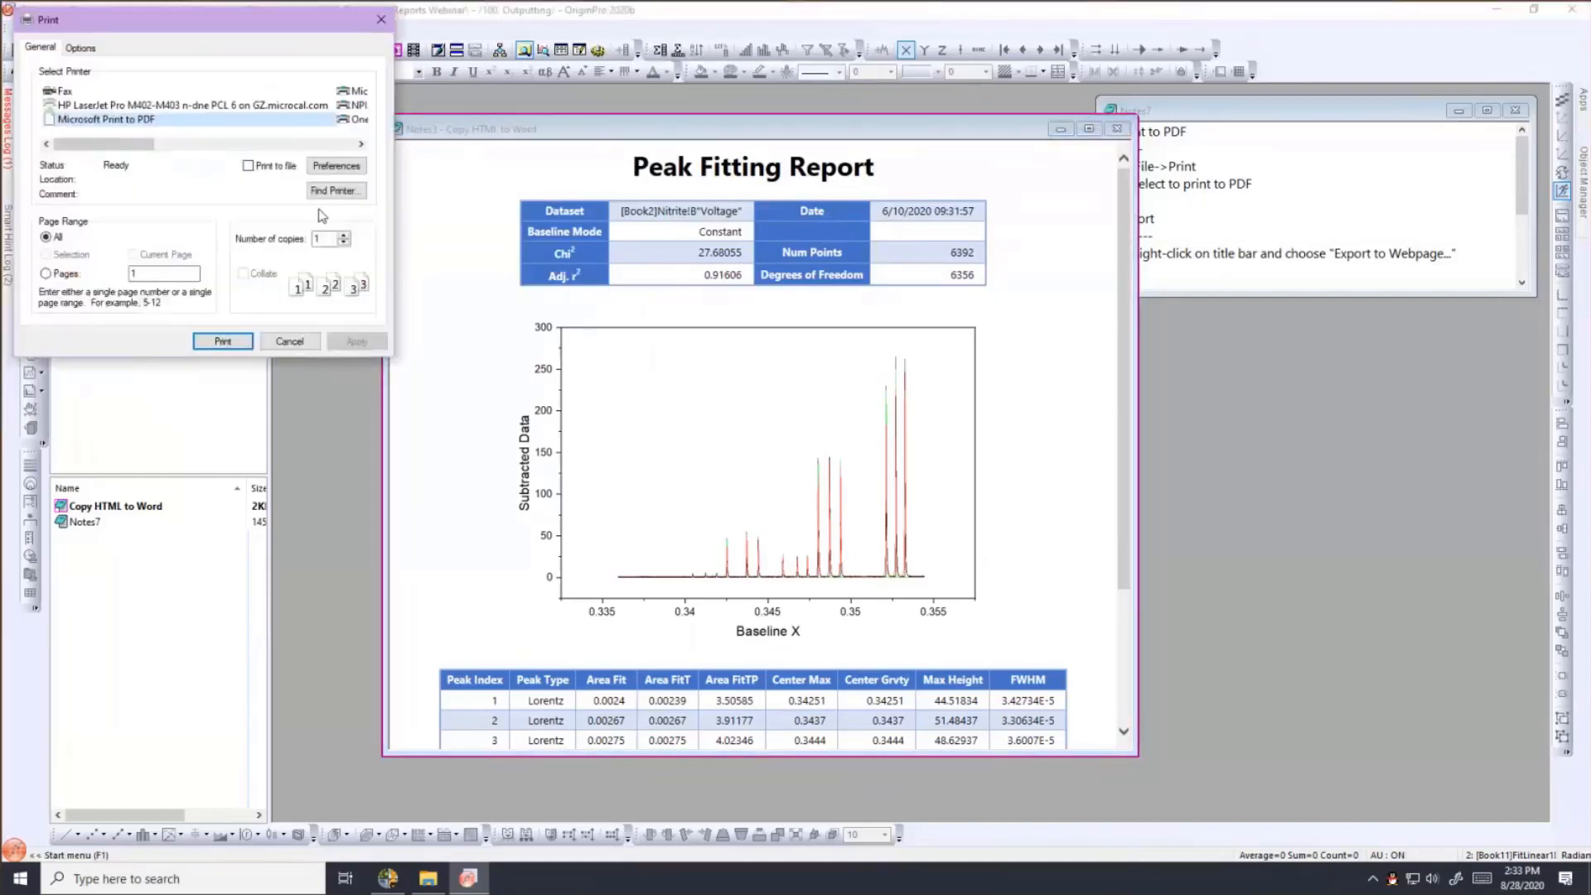
left_click(85, 120)
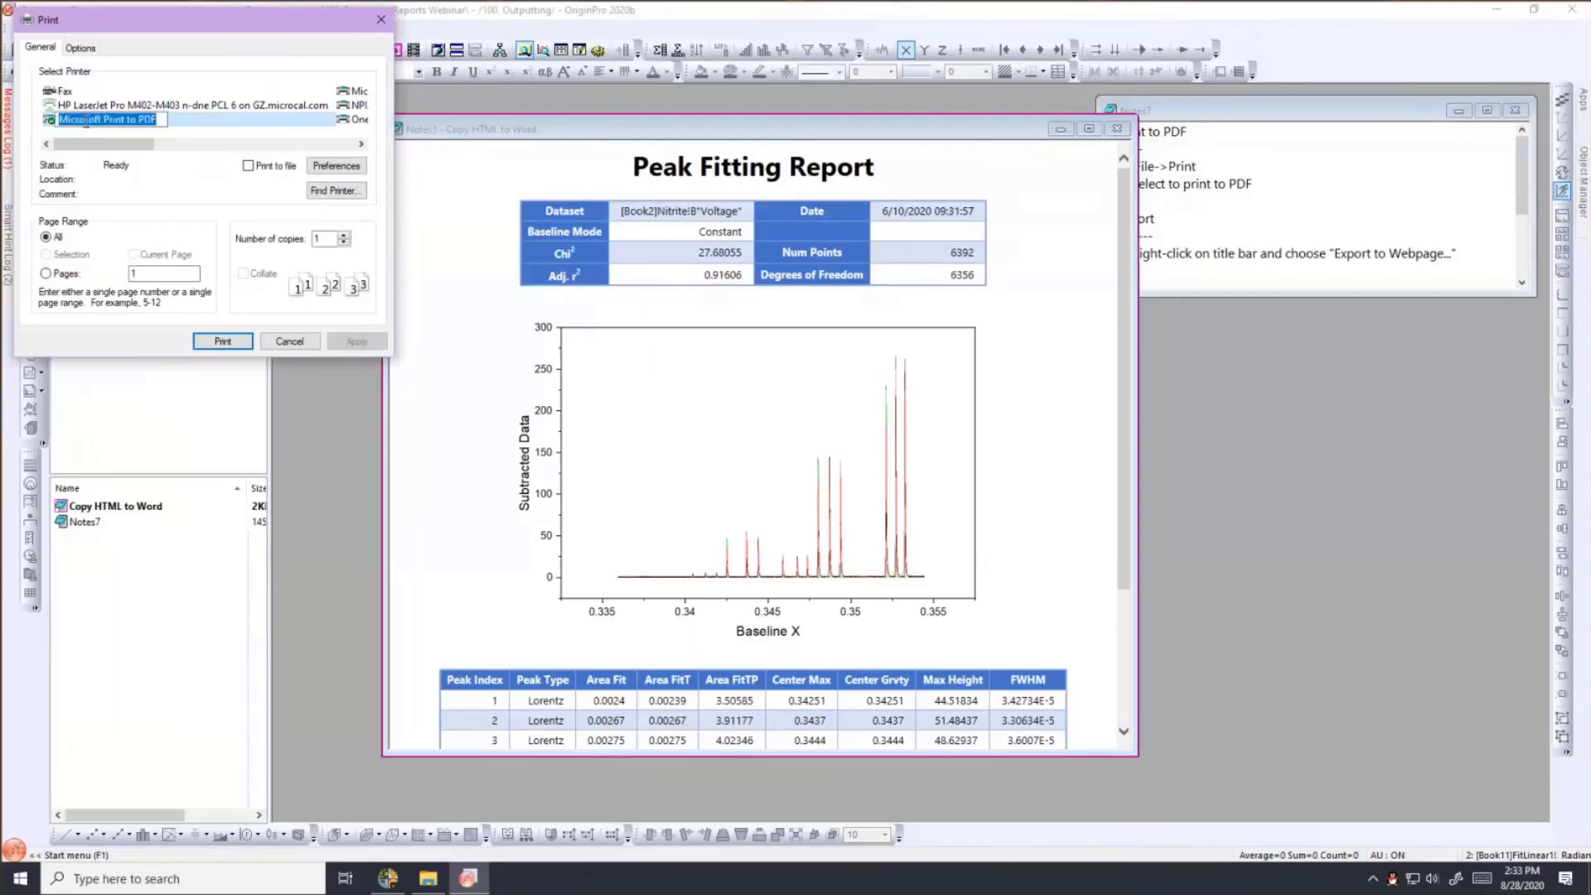
left_click(170, 144)
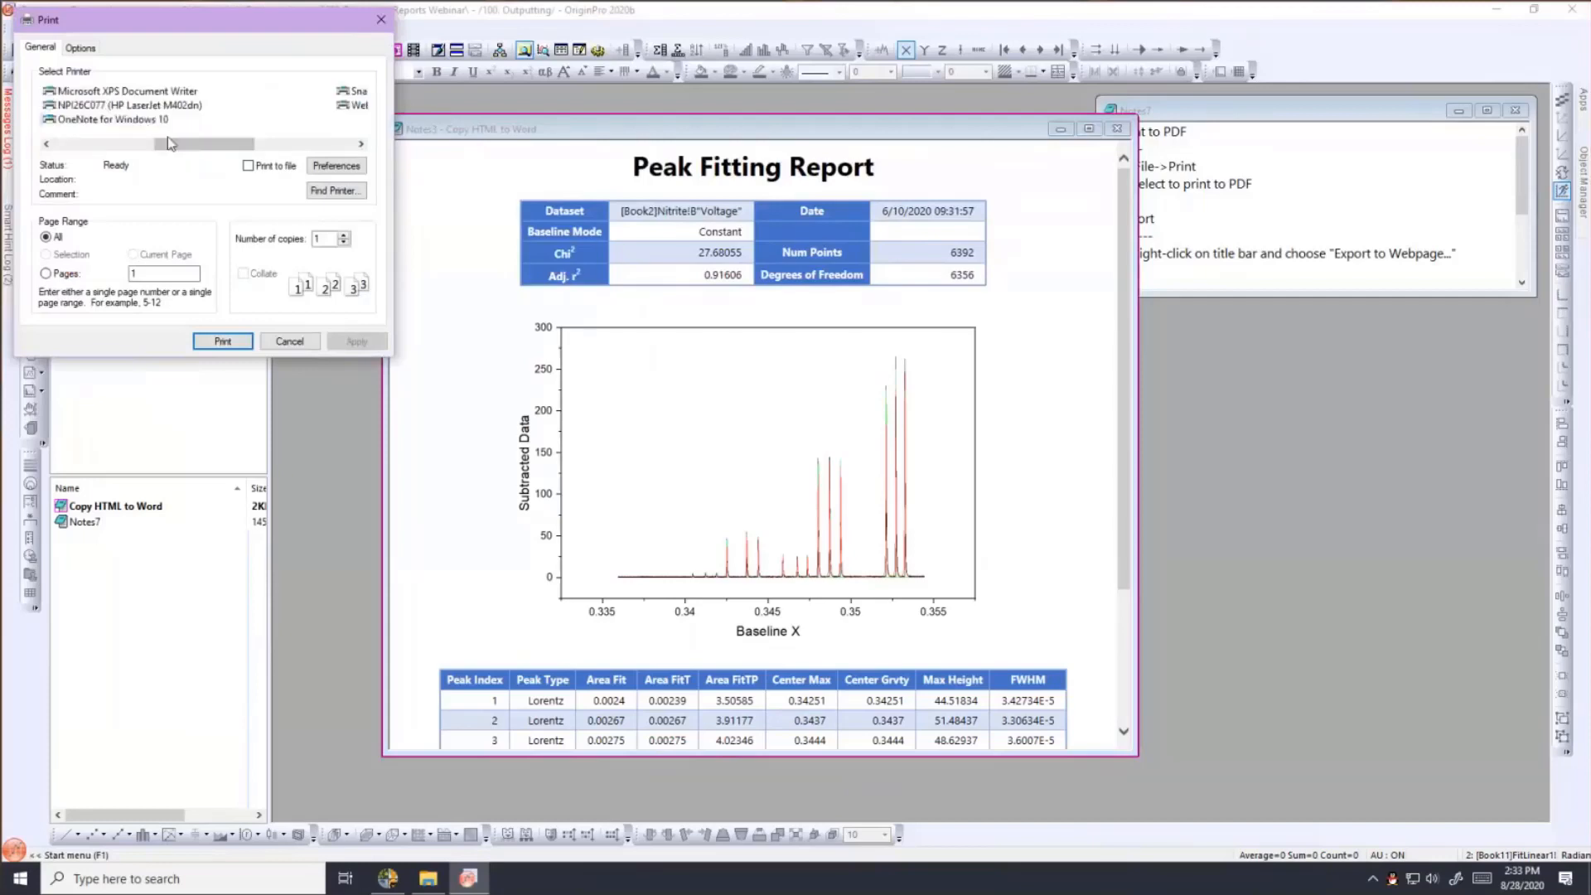
scroll(170, 143, "left", 1)
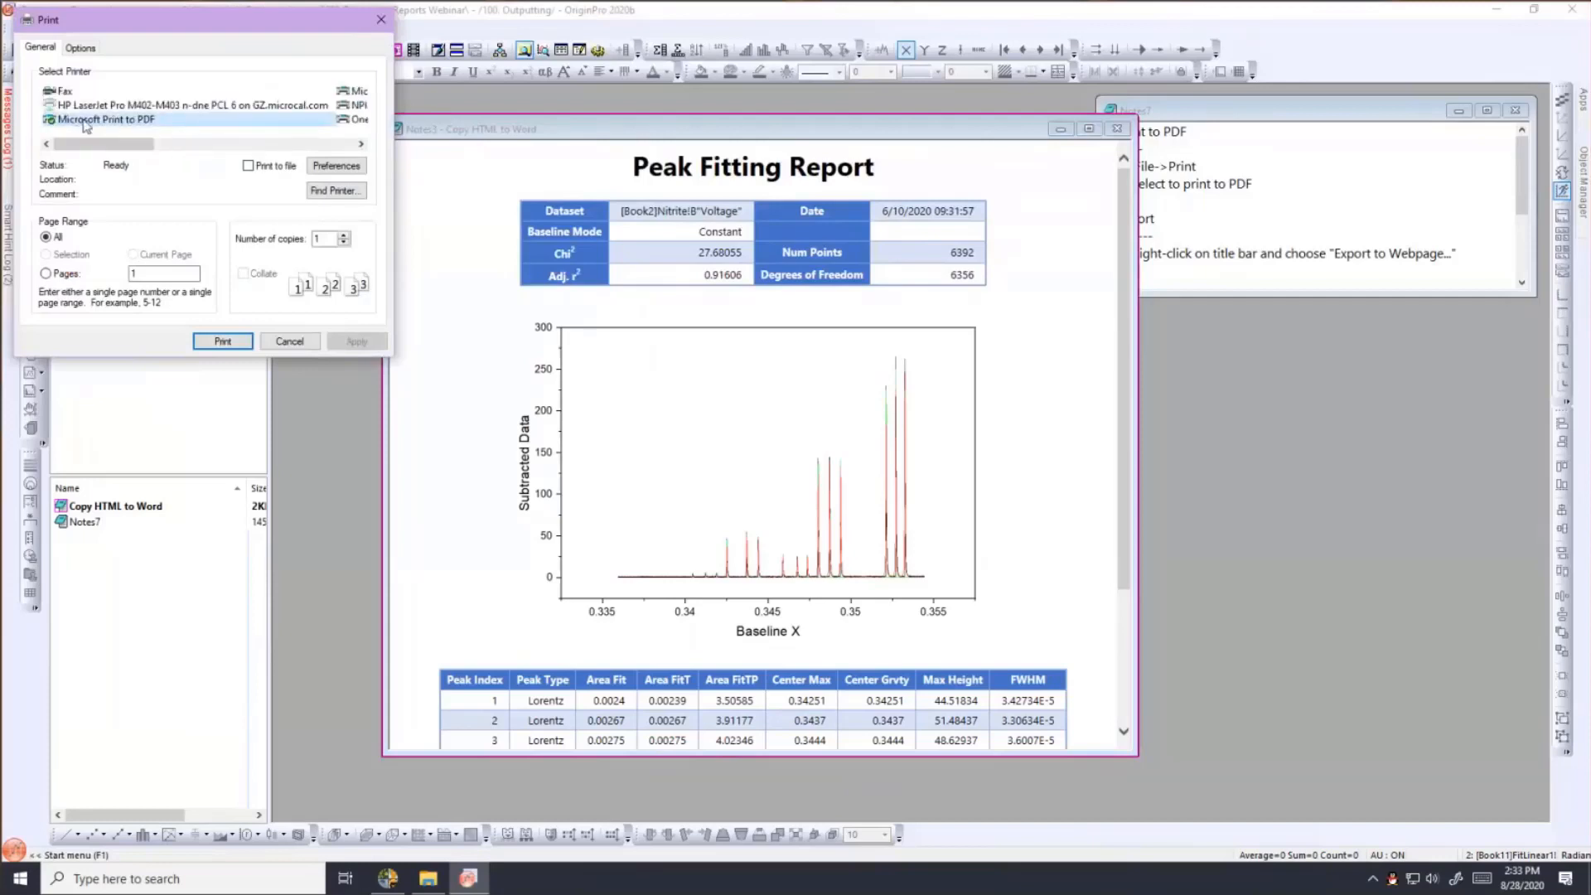
left_click(85, 120)
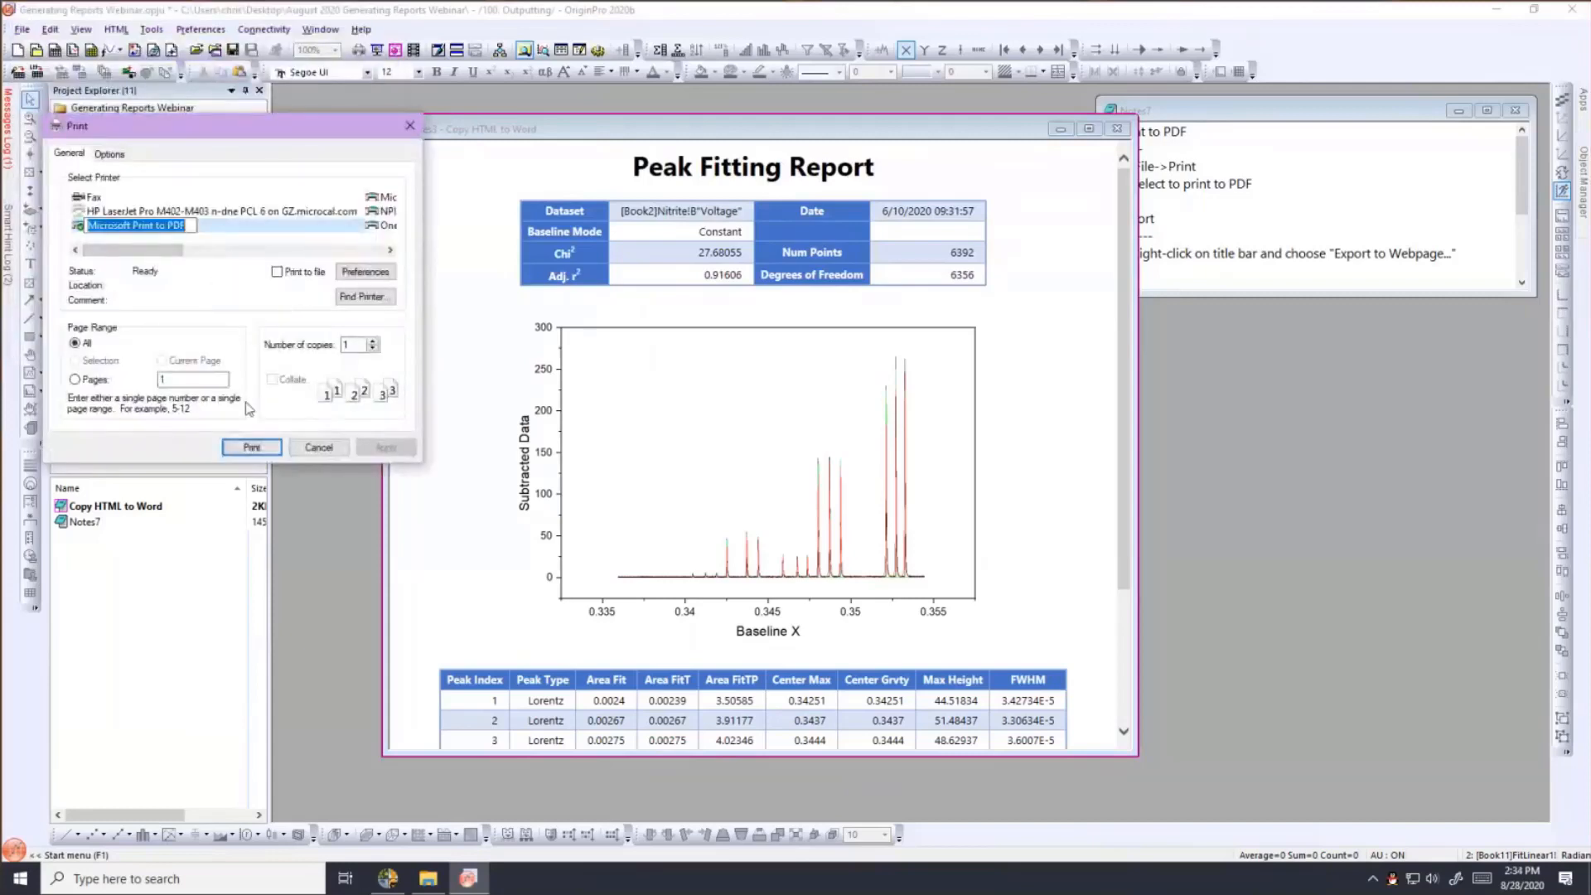
left_click(249, 447)
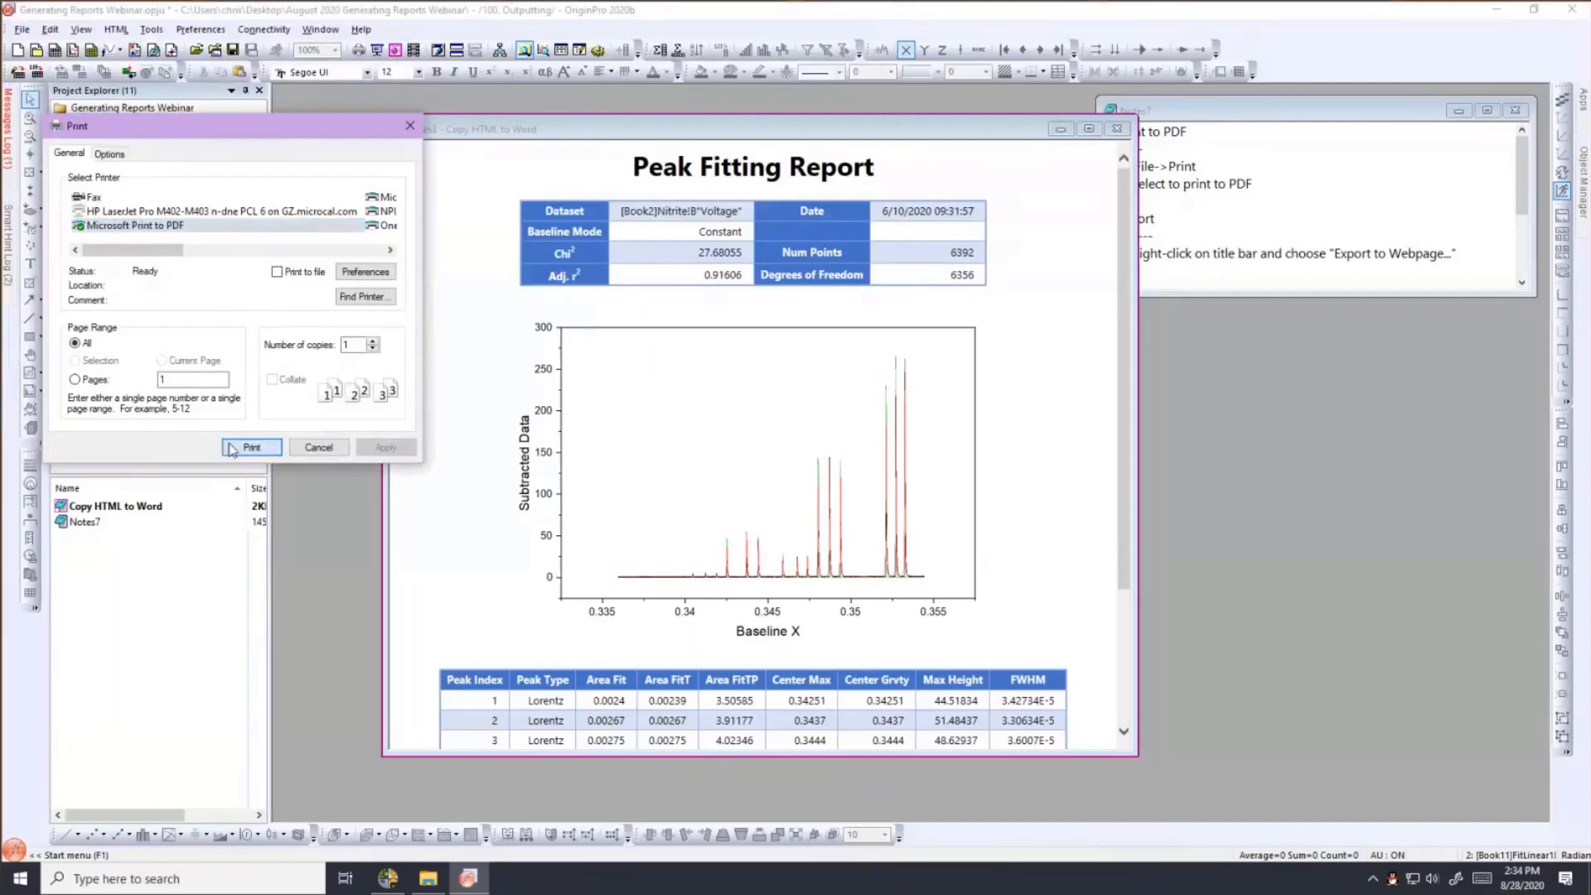
left_click(231, 448)
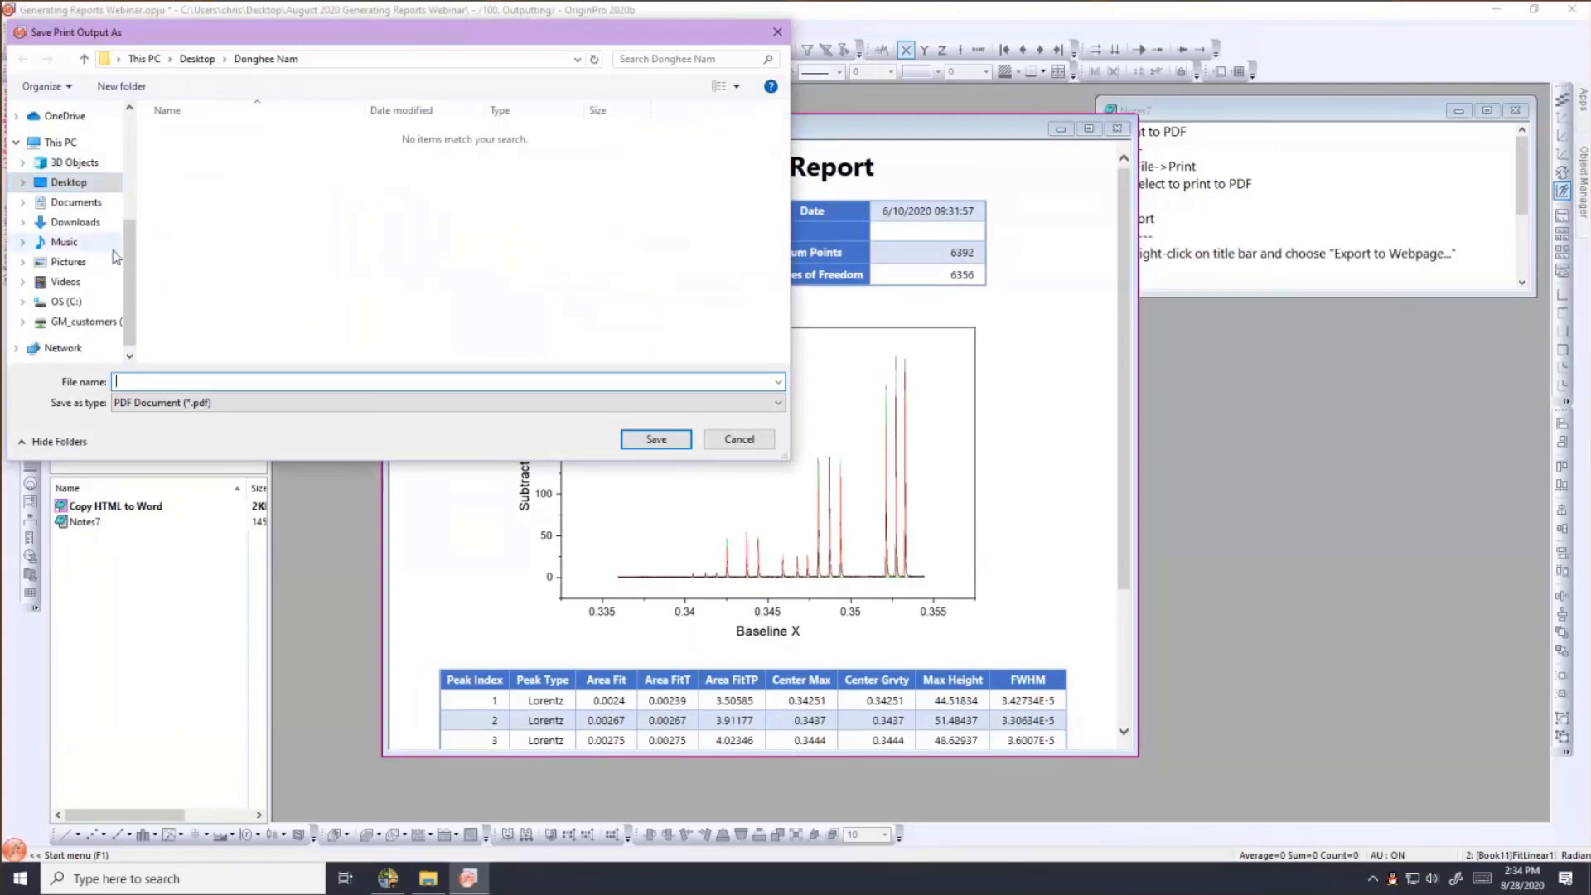
Save the PDF output as Report1 in the Reports folder of August 2020 Generating Reports Webinar on the Desktop.
left_click(83, 184)
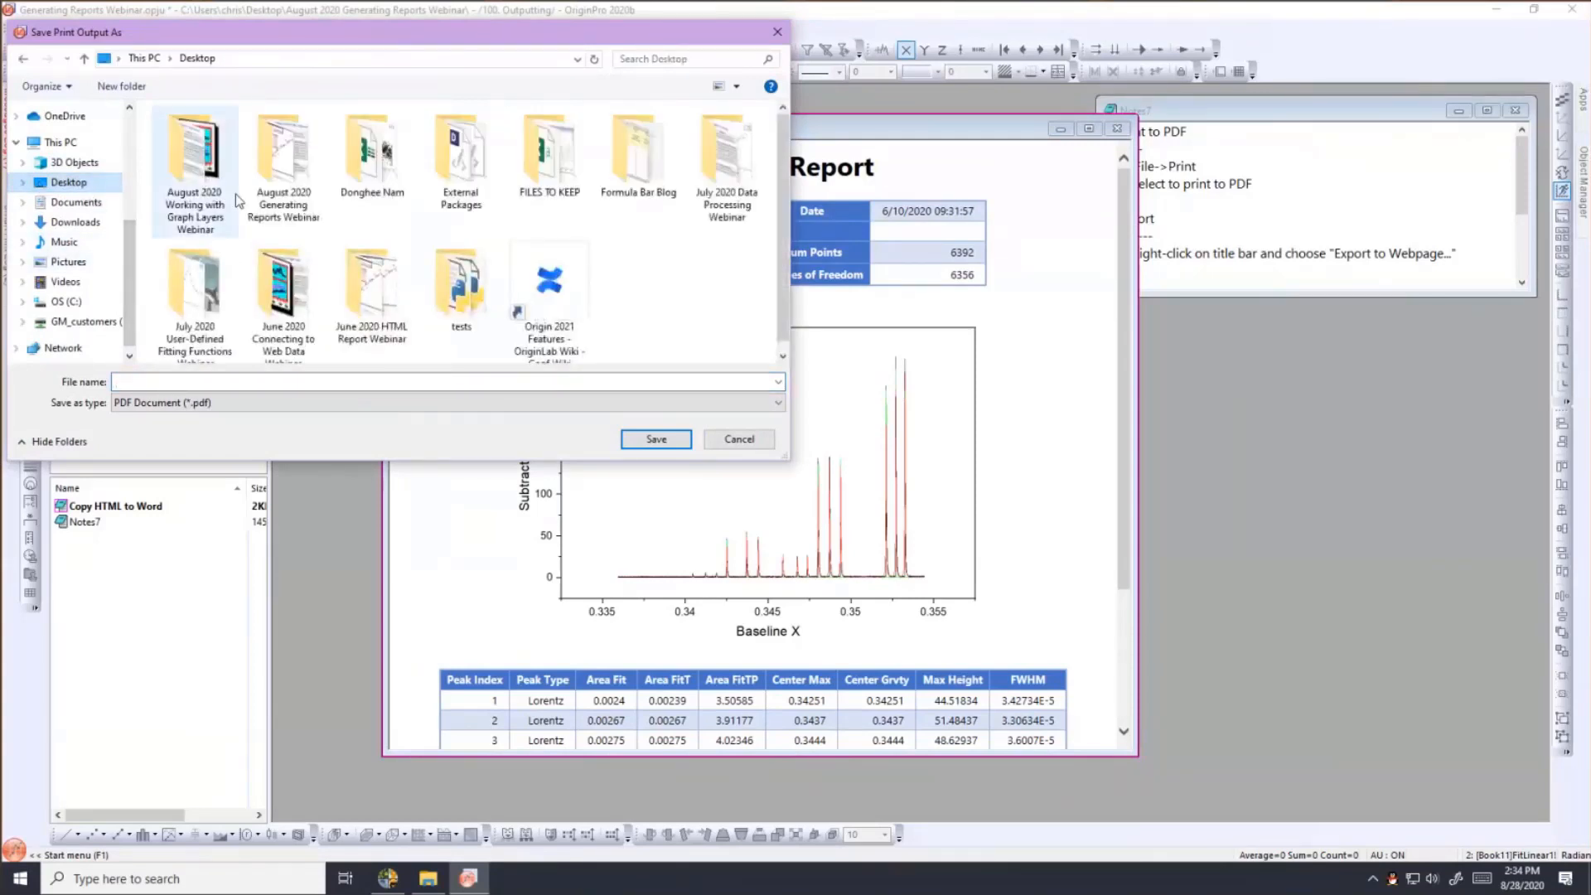
double_click(203, 161)
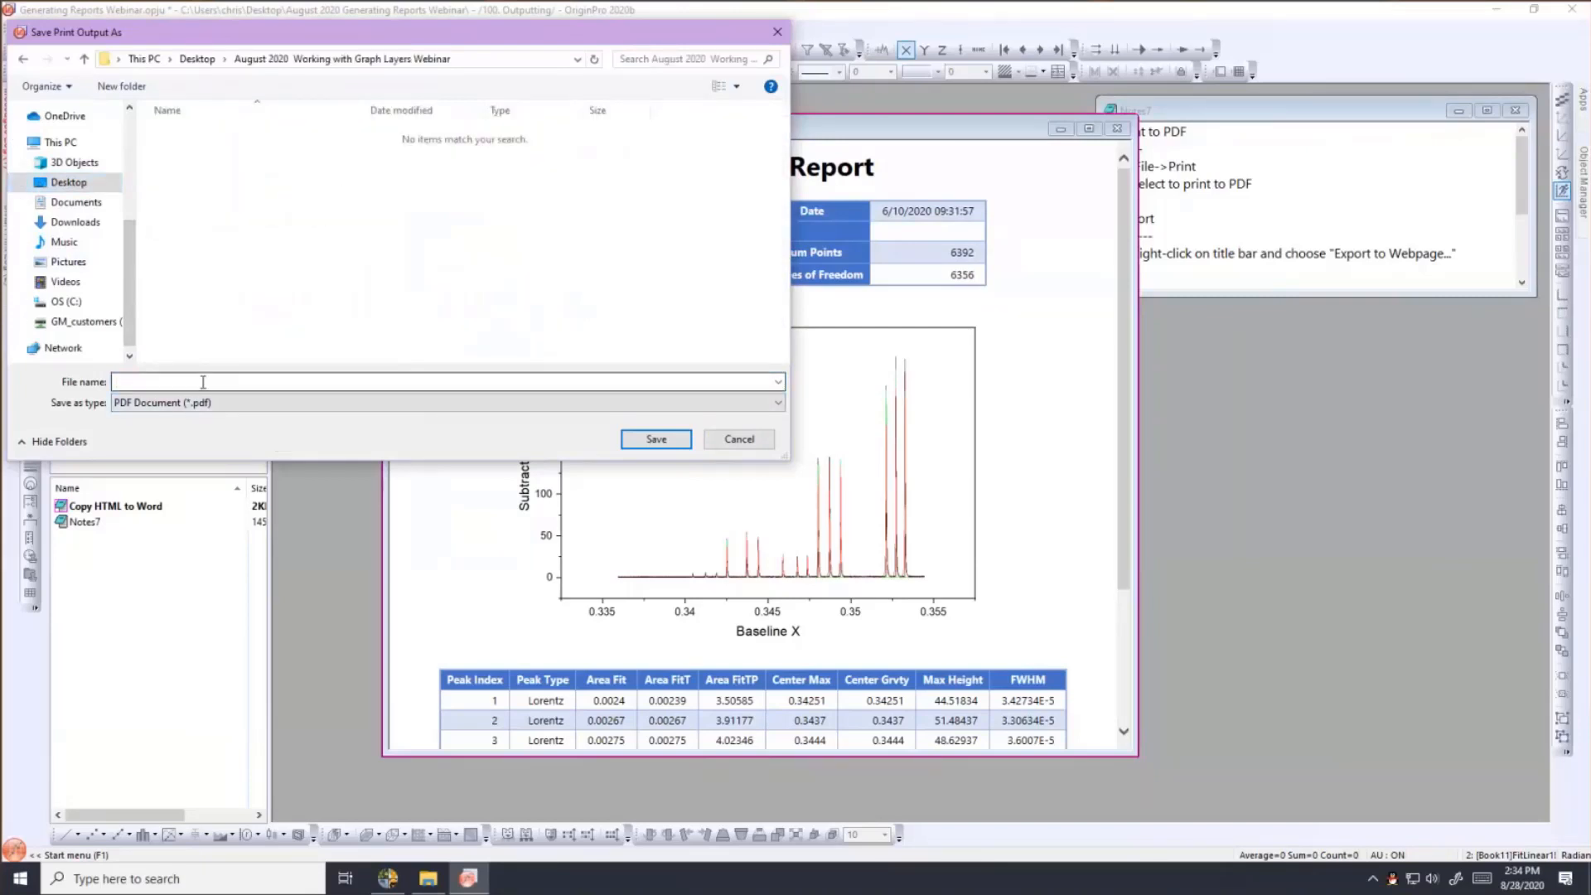
left_click(199, 59)
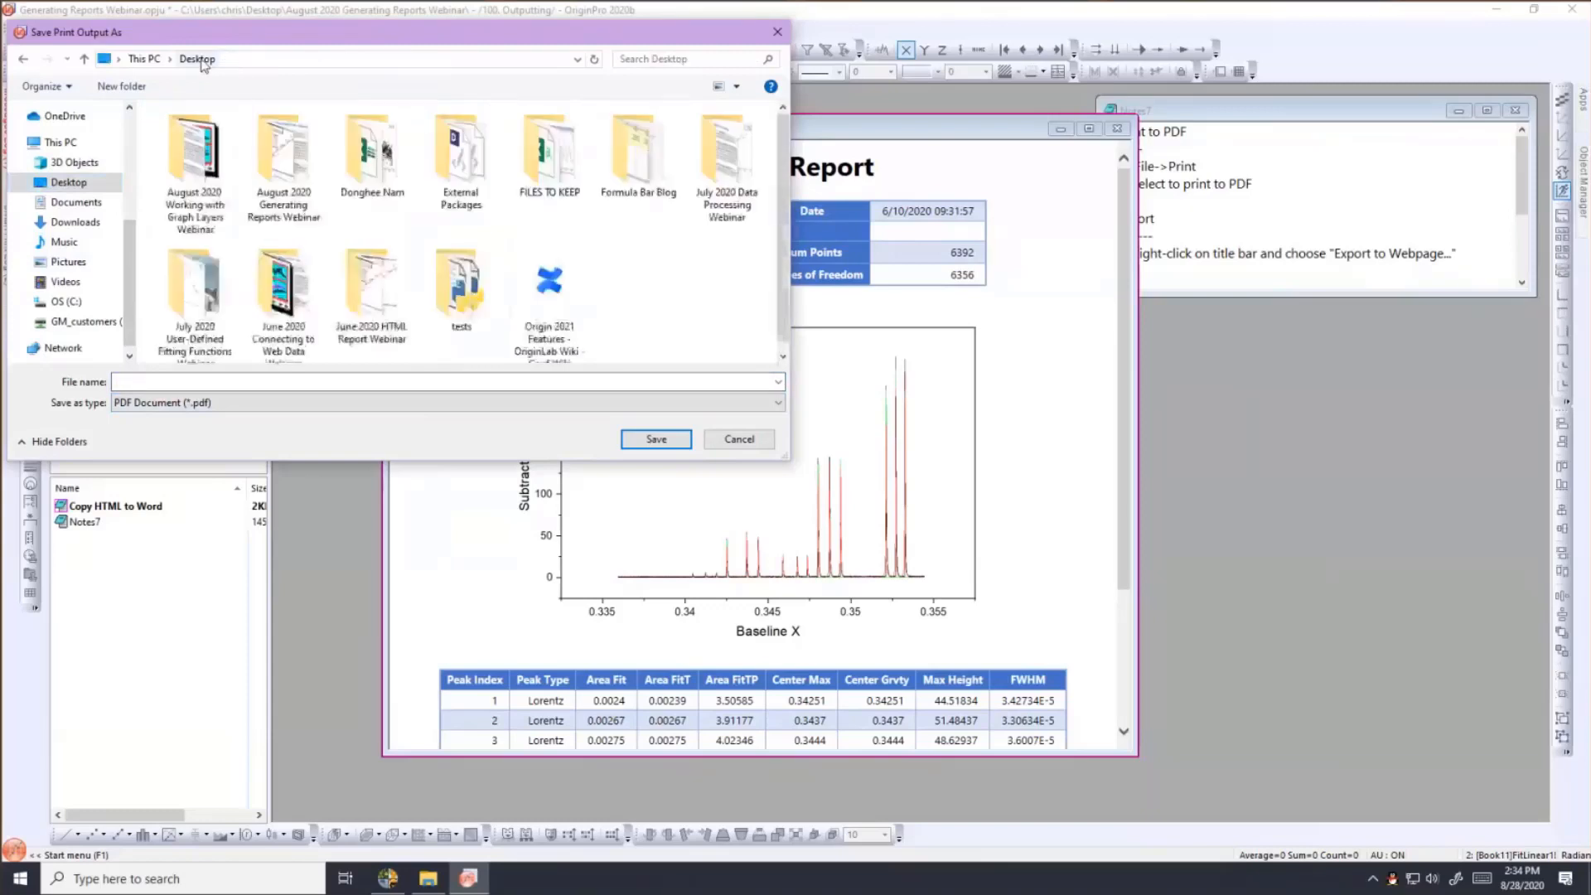
double_click(280, 162)
double_click(279, 154)
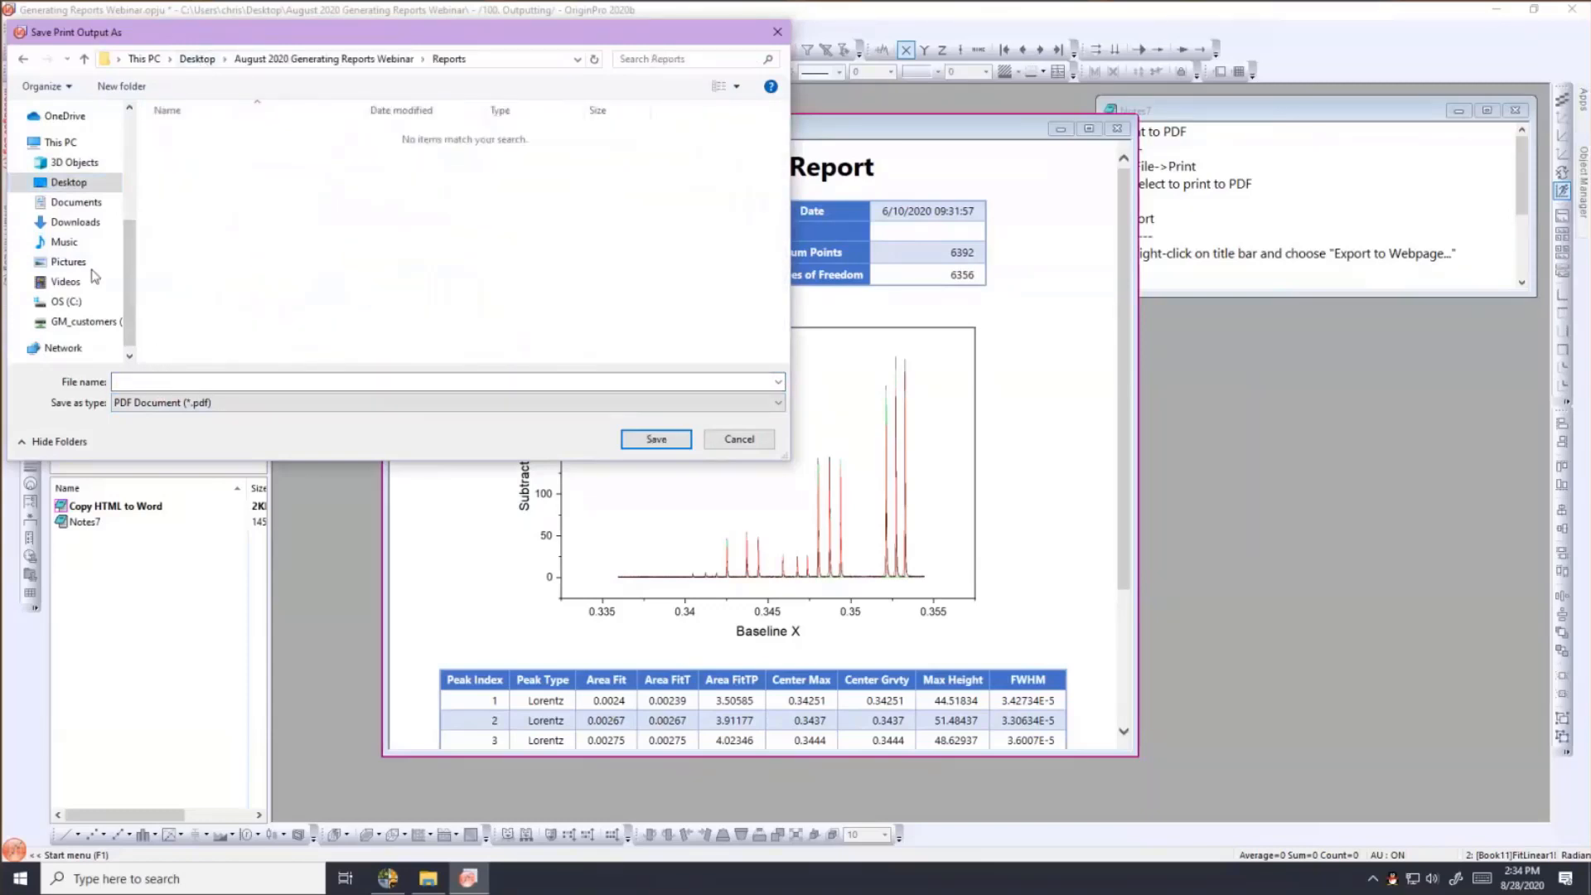
left_click(158, 380)
type("Report1")
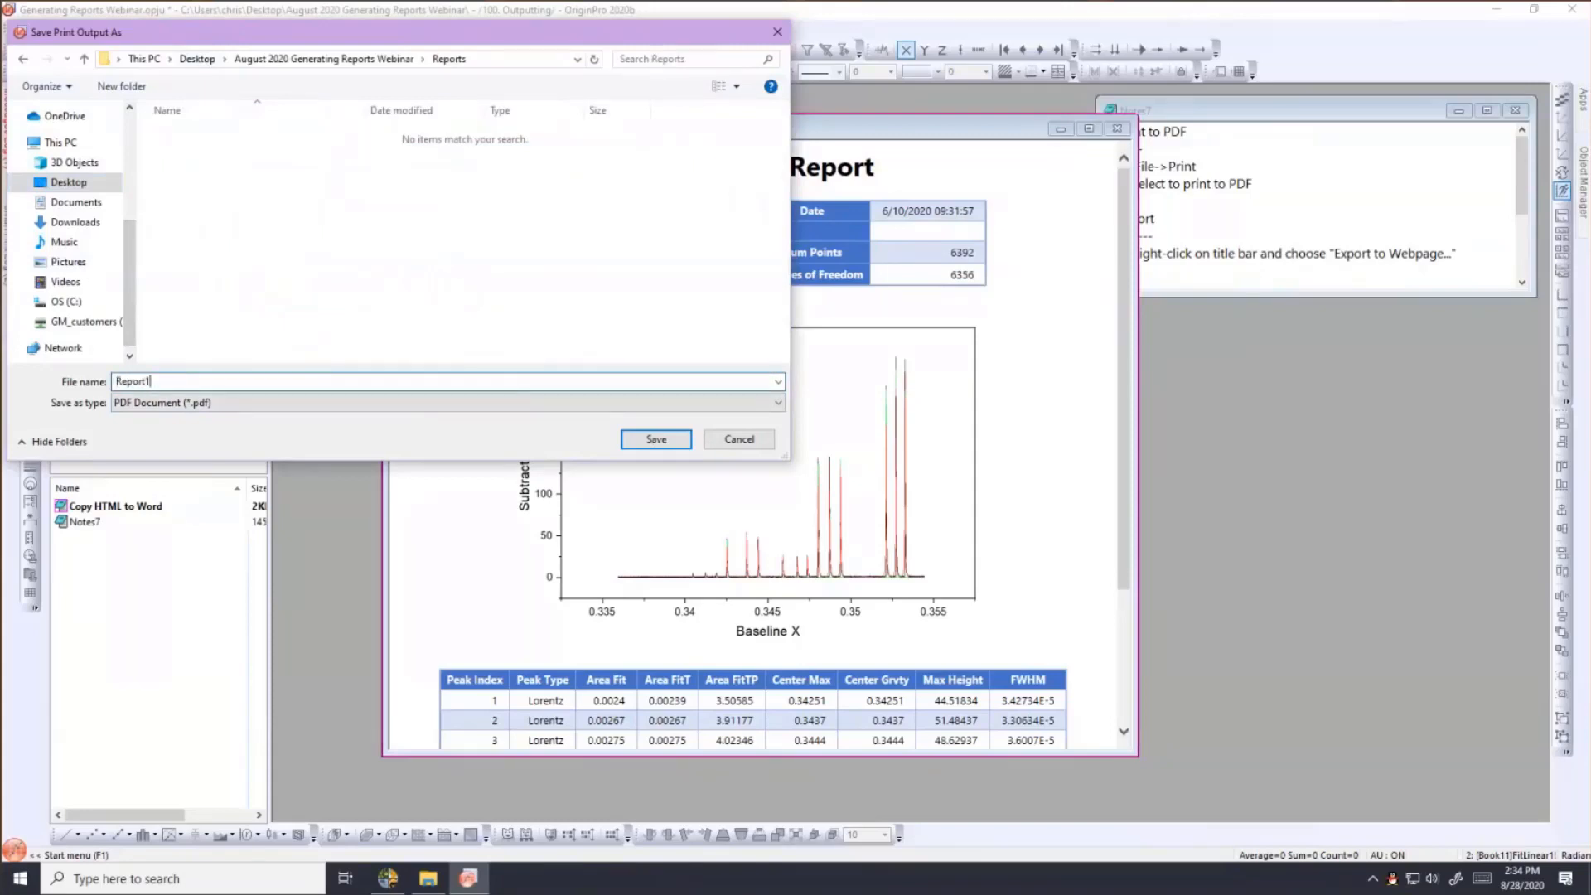
left_click(651, 439)
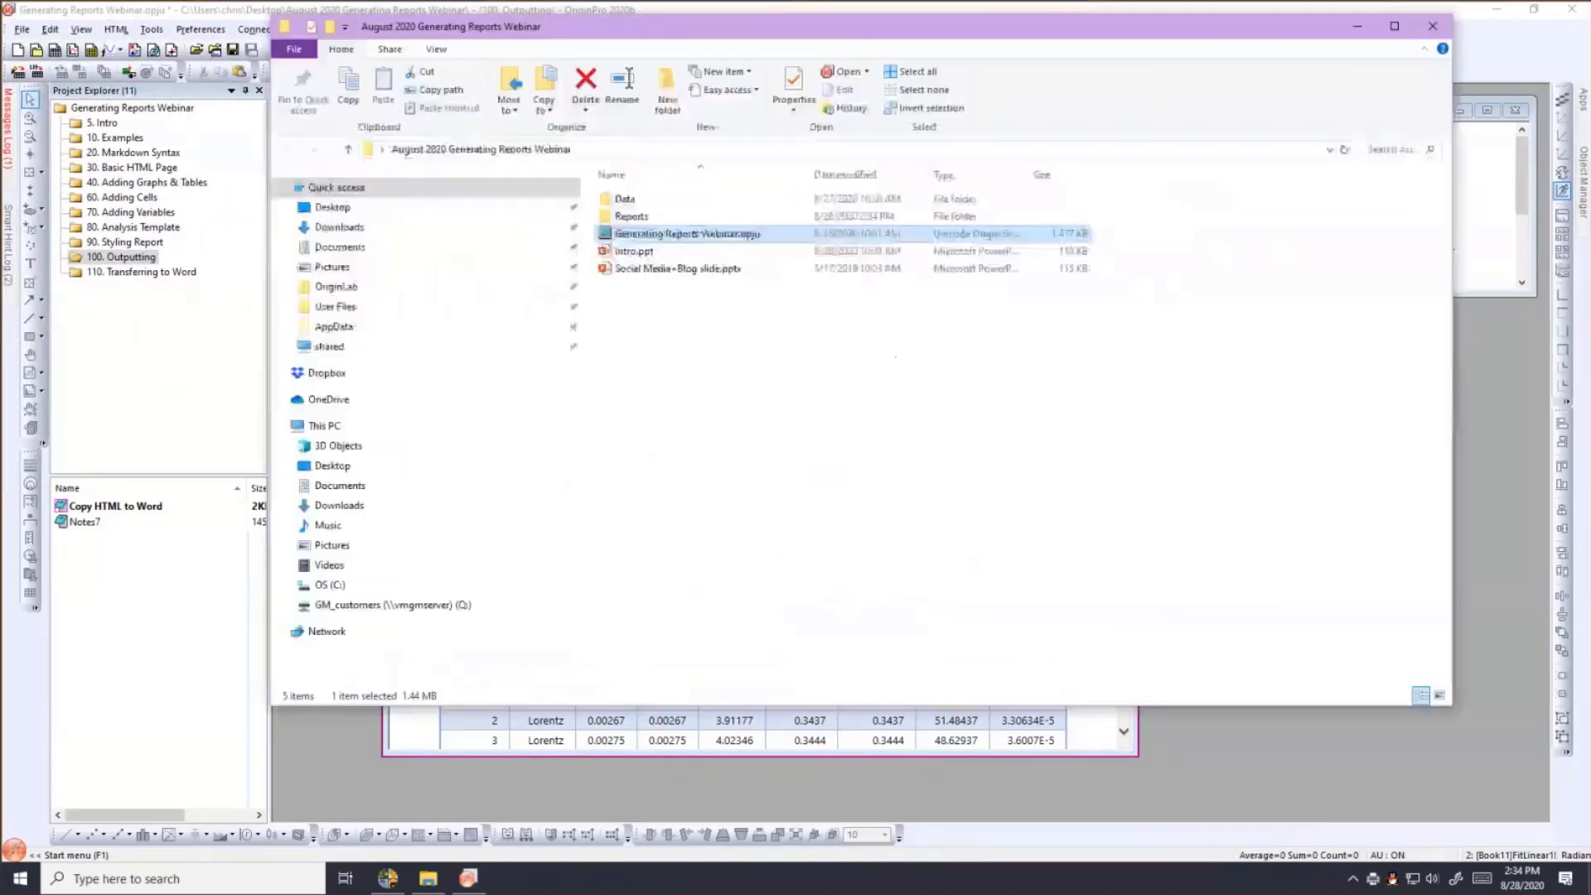
Open Report1.pdf from the Reports folder to check the printed Peak Fitting Report, and close it.
double_click(609, 216)
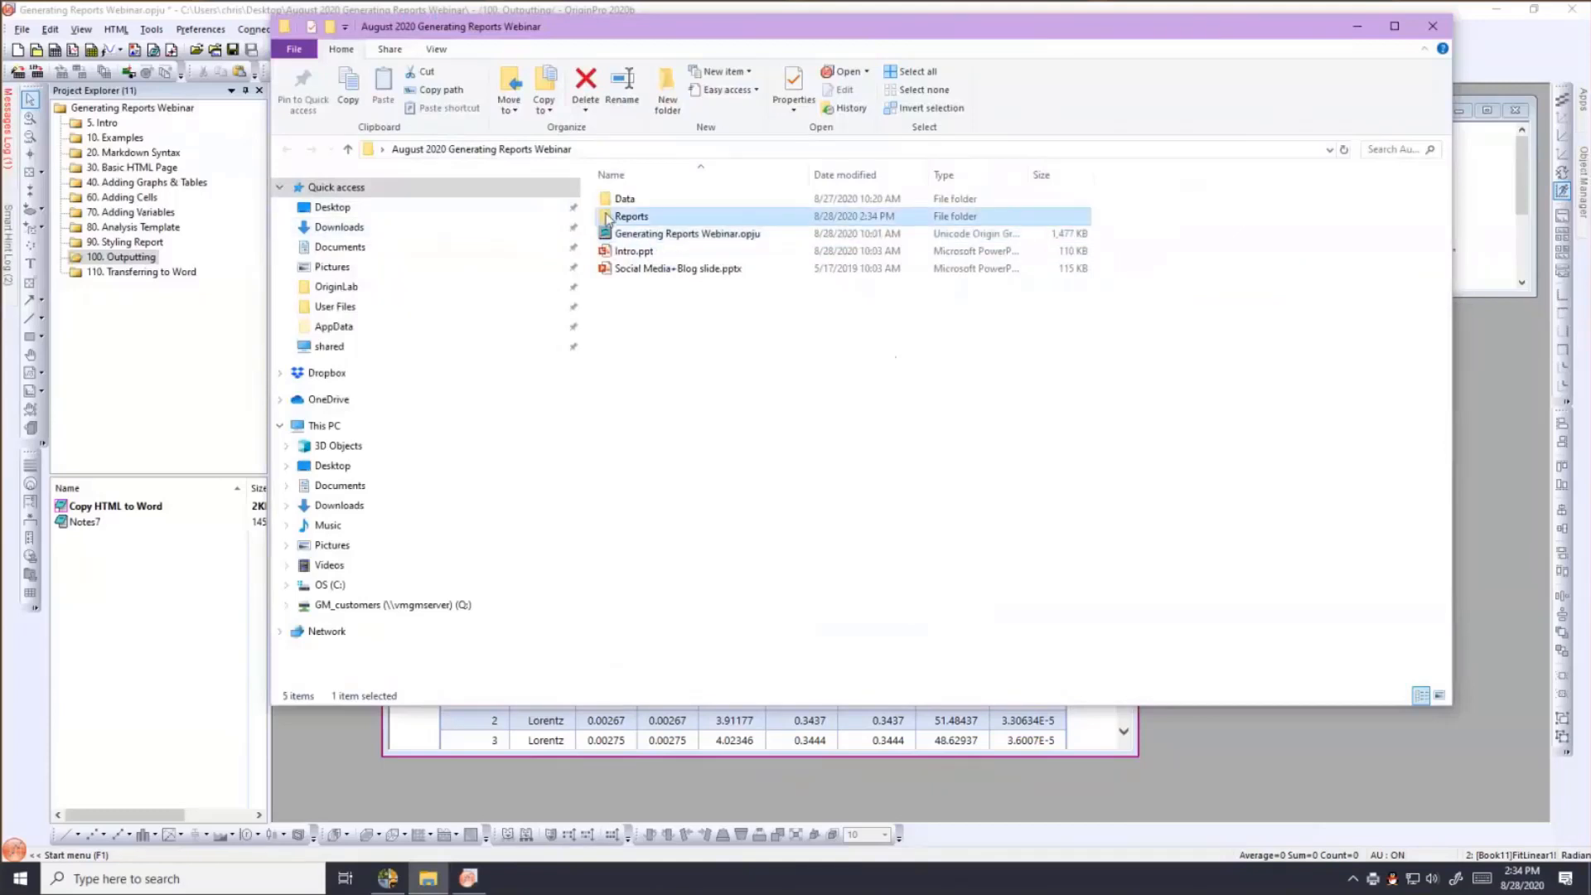
left_click(618, 200)
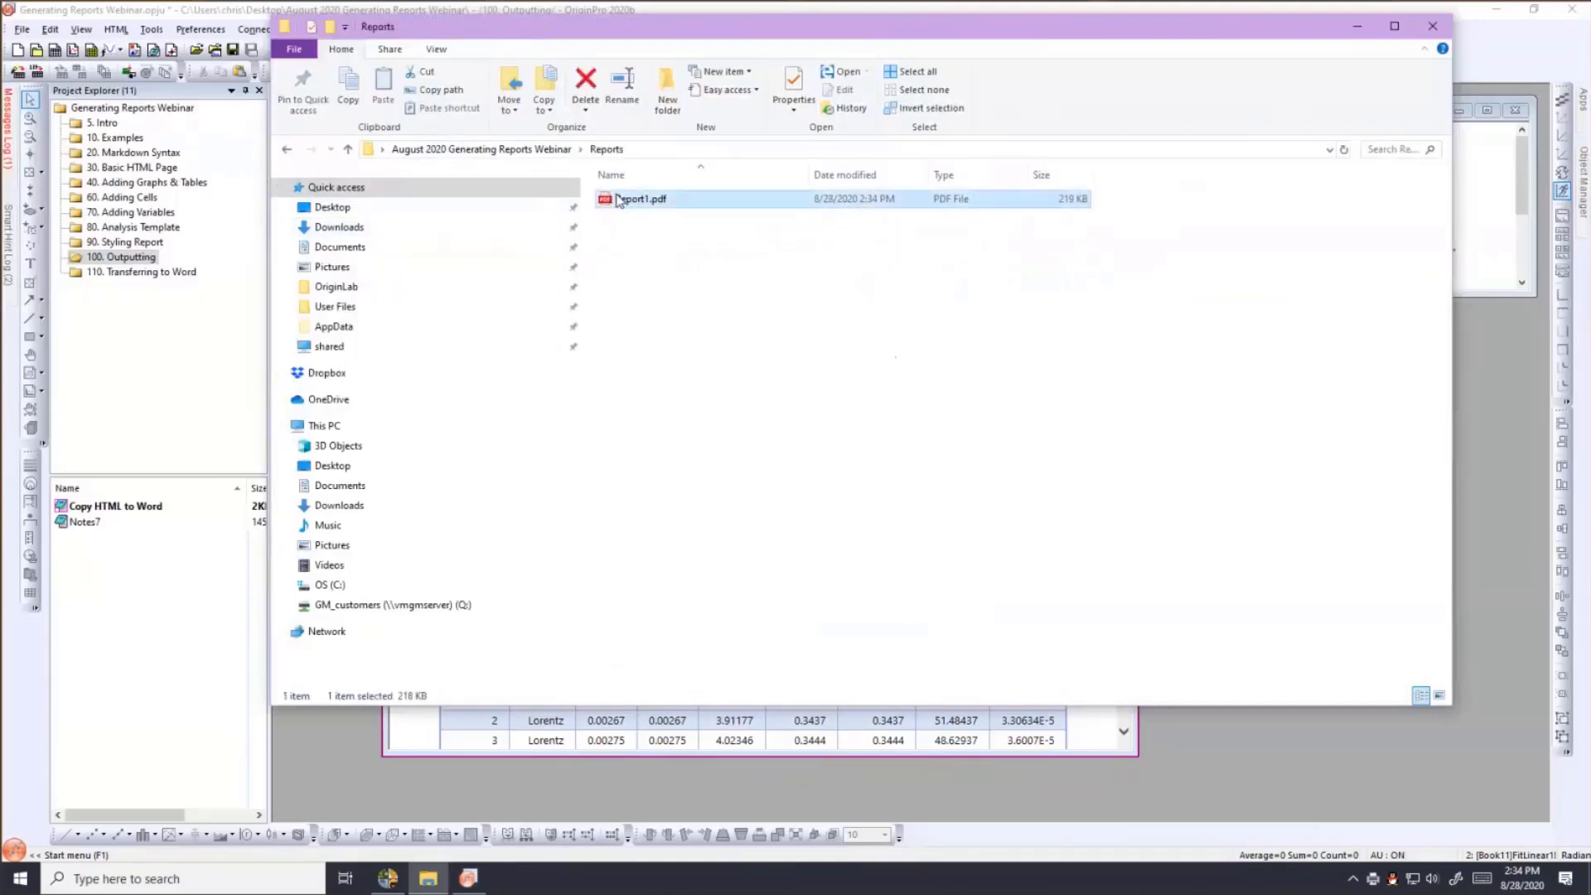
double_click(617, 200)
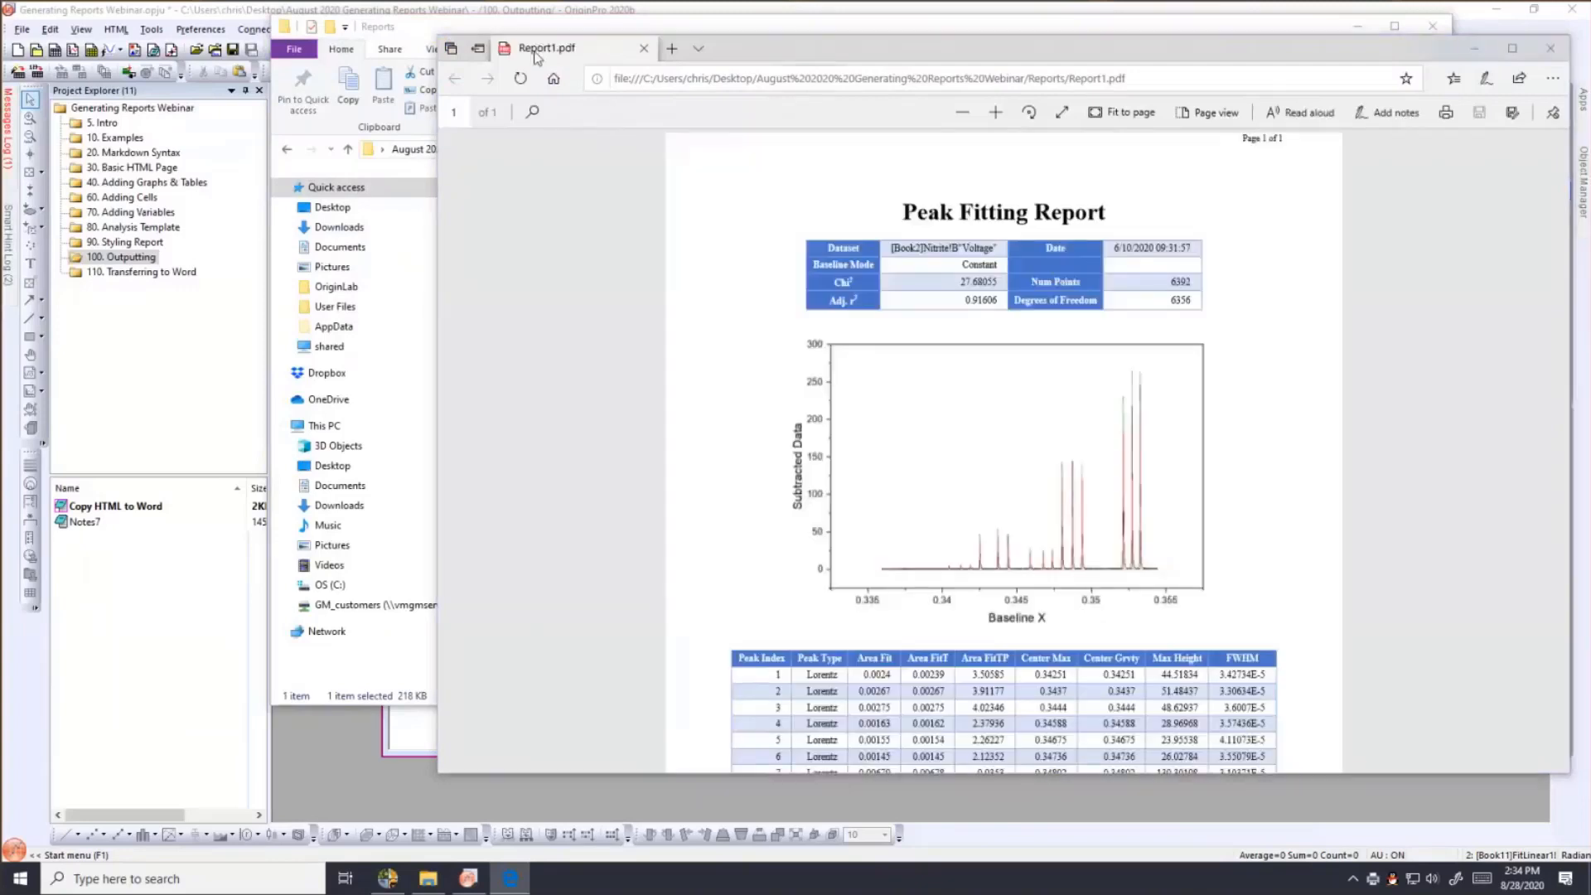
left_click_drag(807, 45, 491, 28)
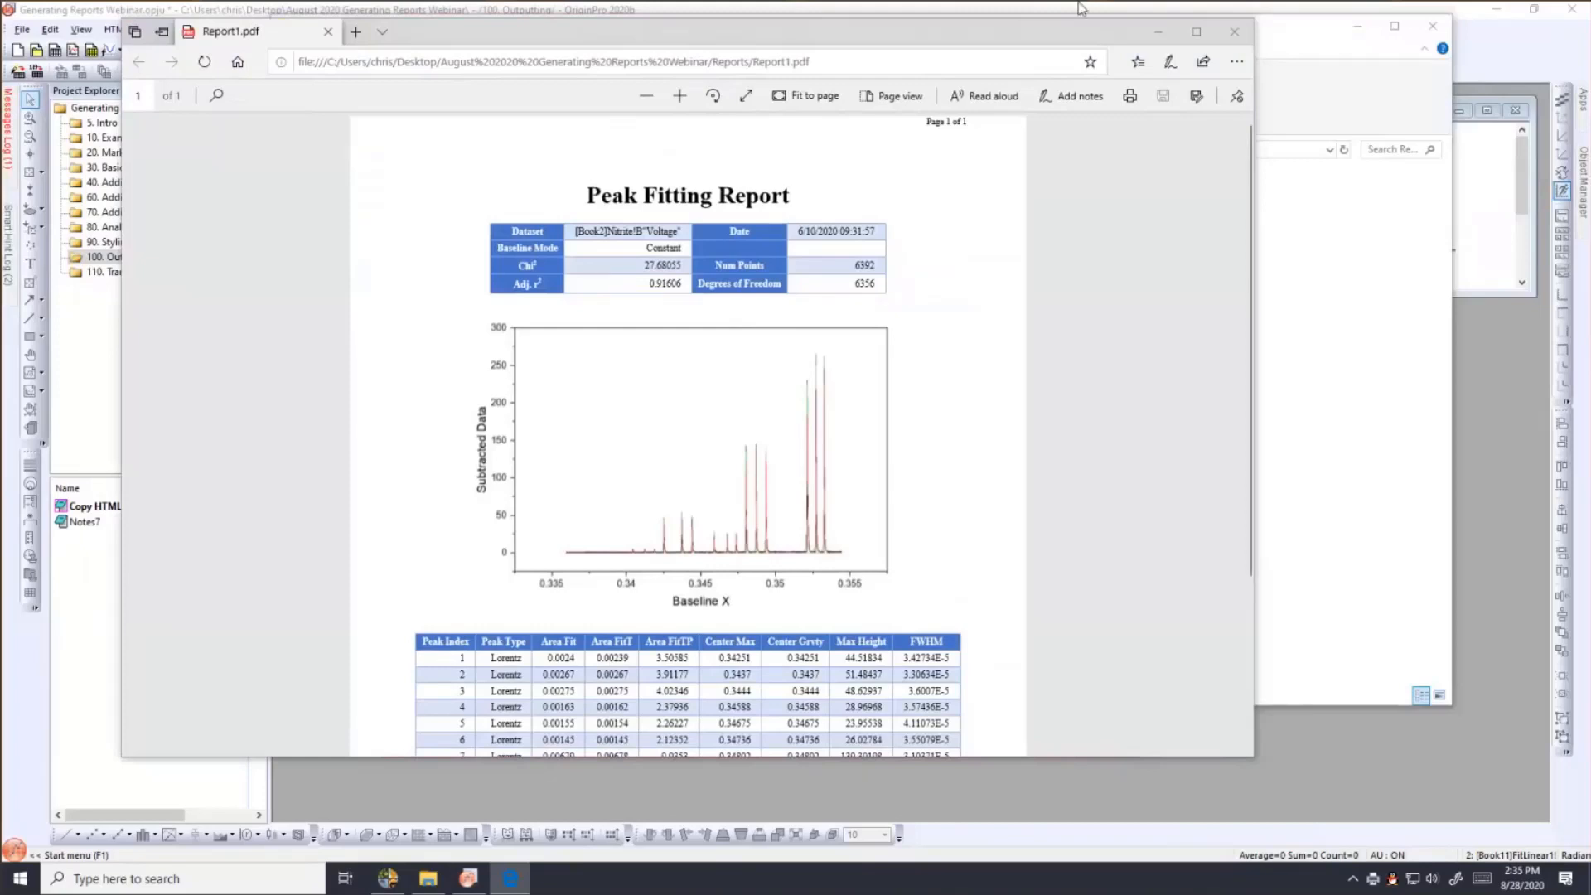
left_click(1242, 30)
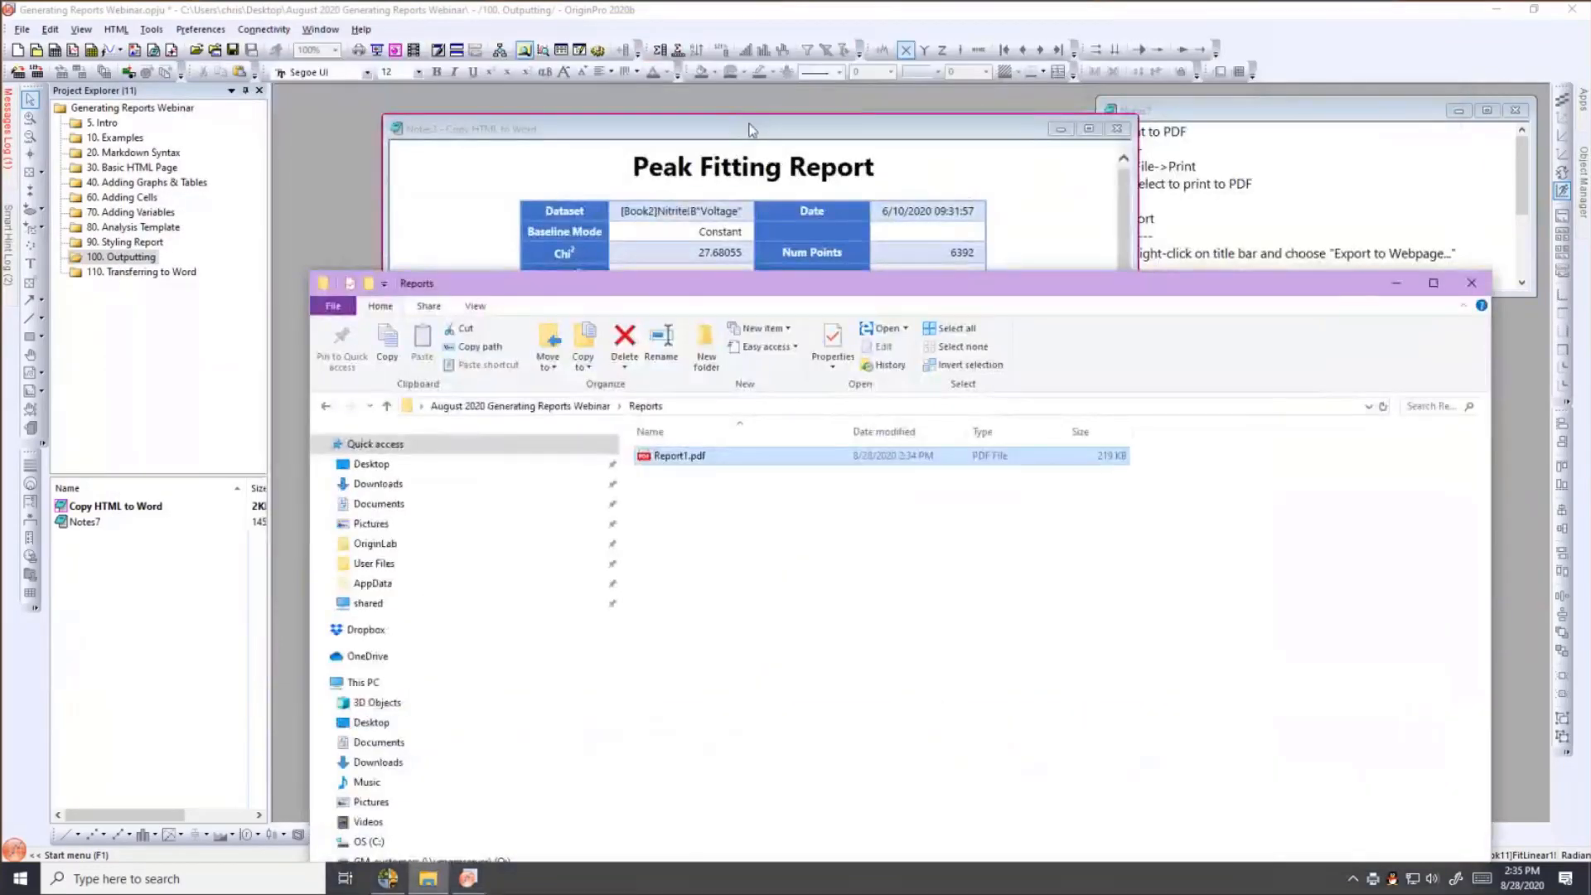
Export the Peak Fitting Report note as a complete webpage named Report2.html in the Reports folder.
left_click(743, 130)
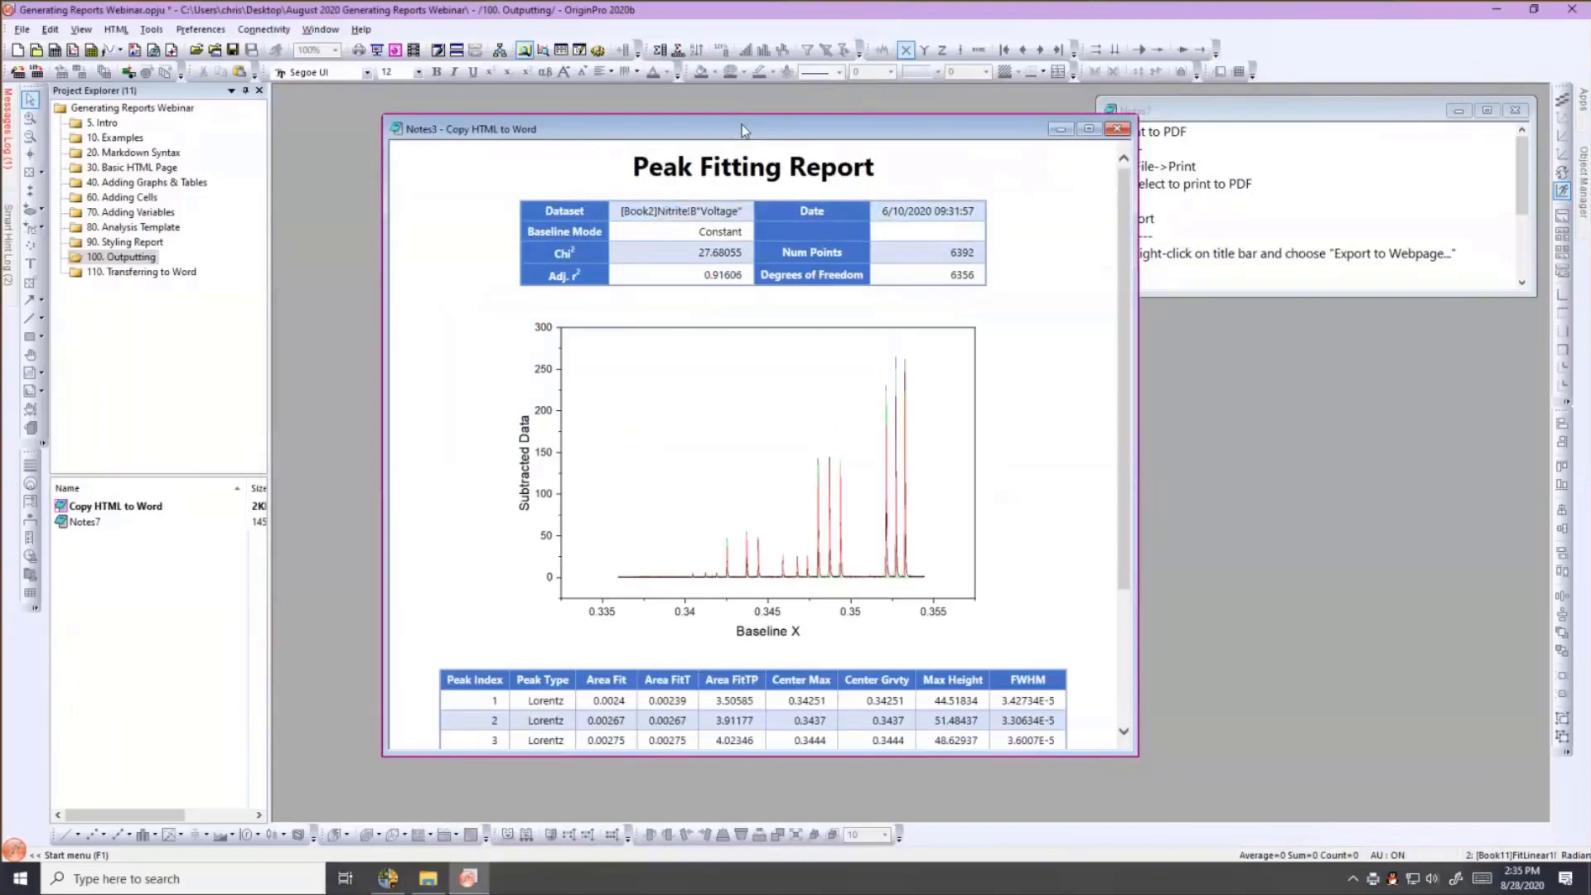
left_click_drag(702, 129, 662, 126)
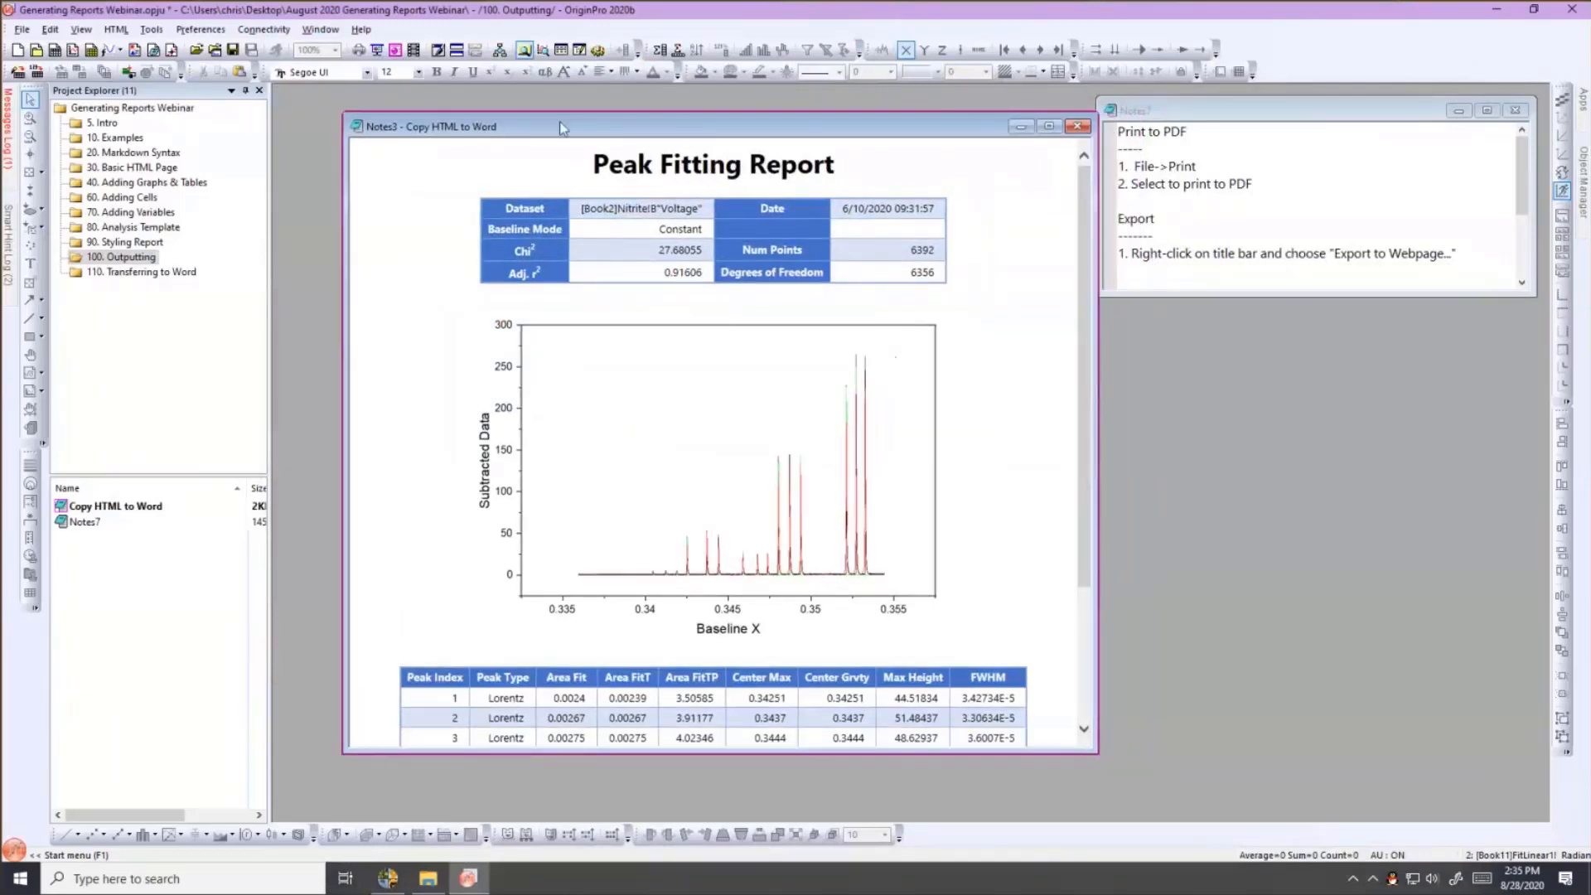
right_click(561, 128)
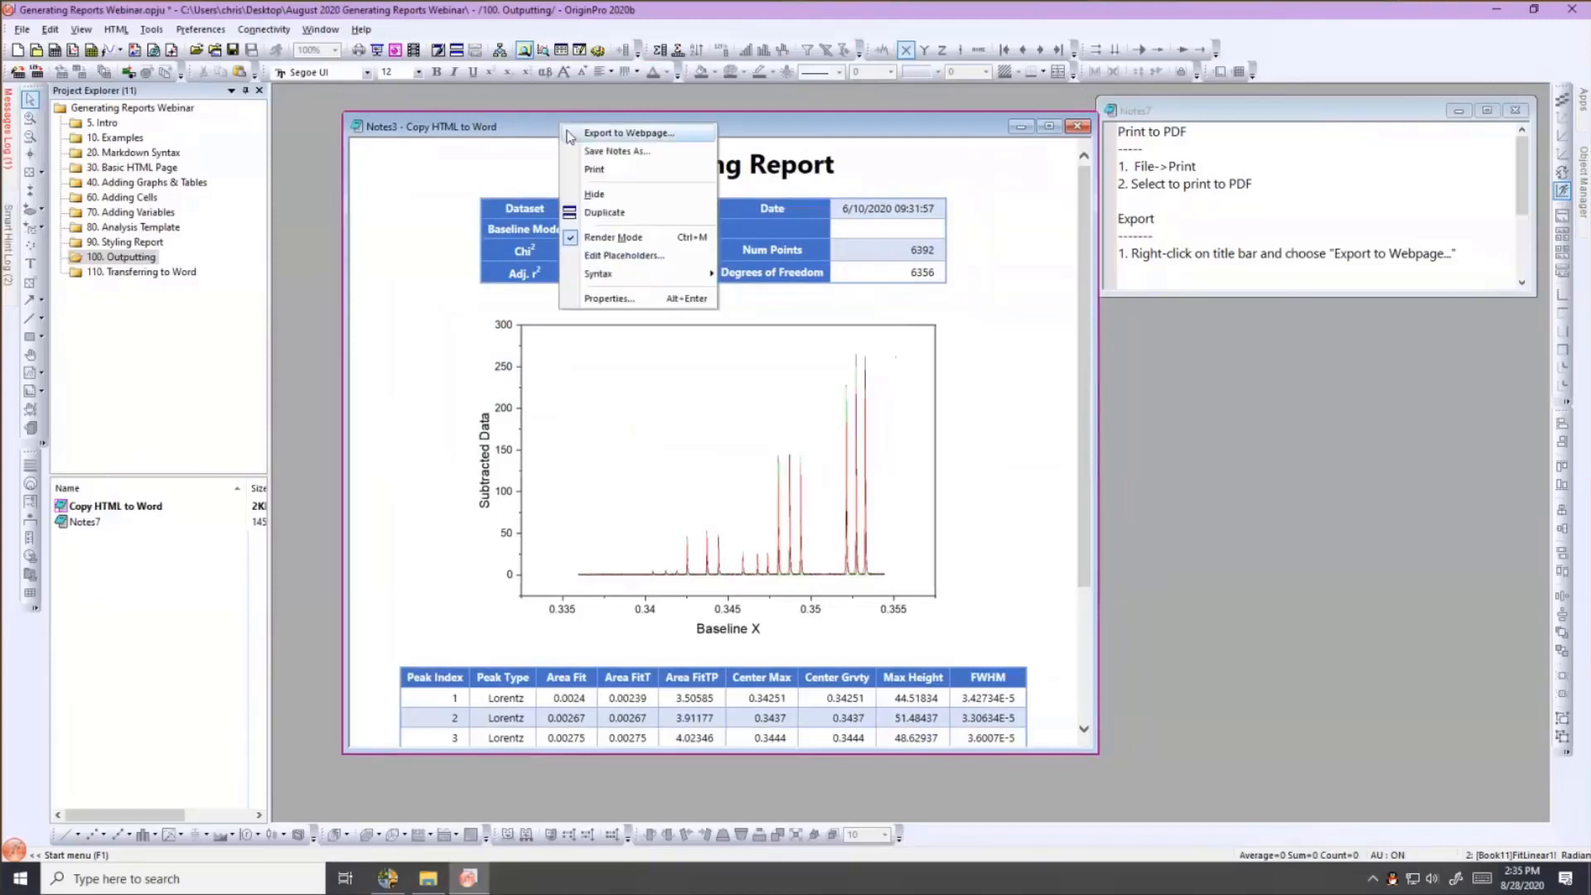
left_click(570, 135)
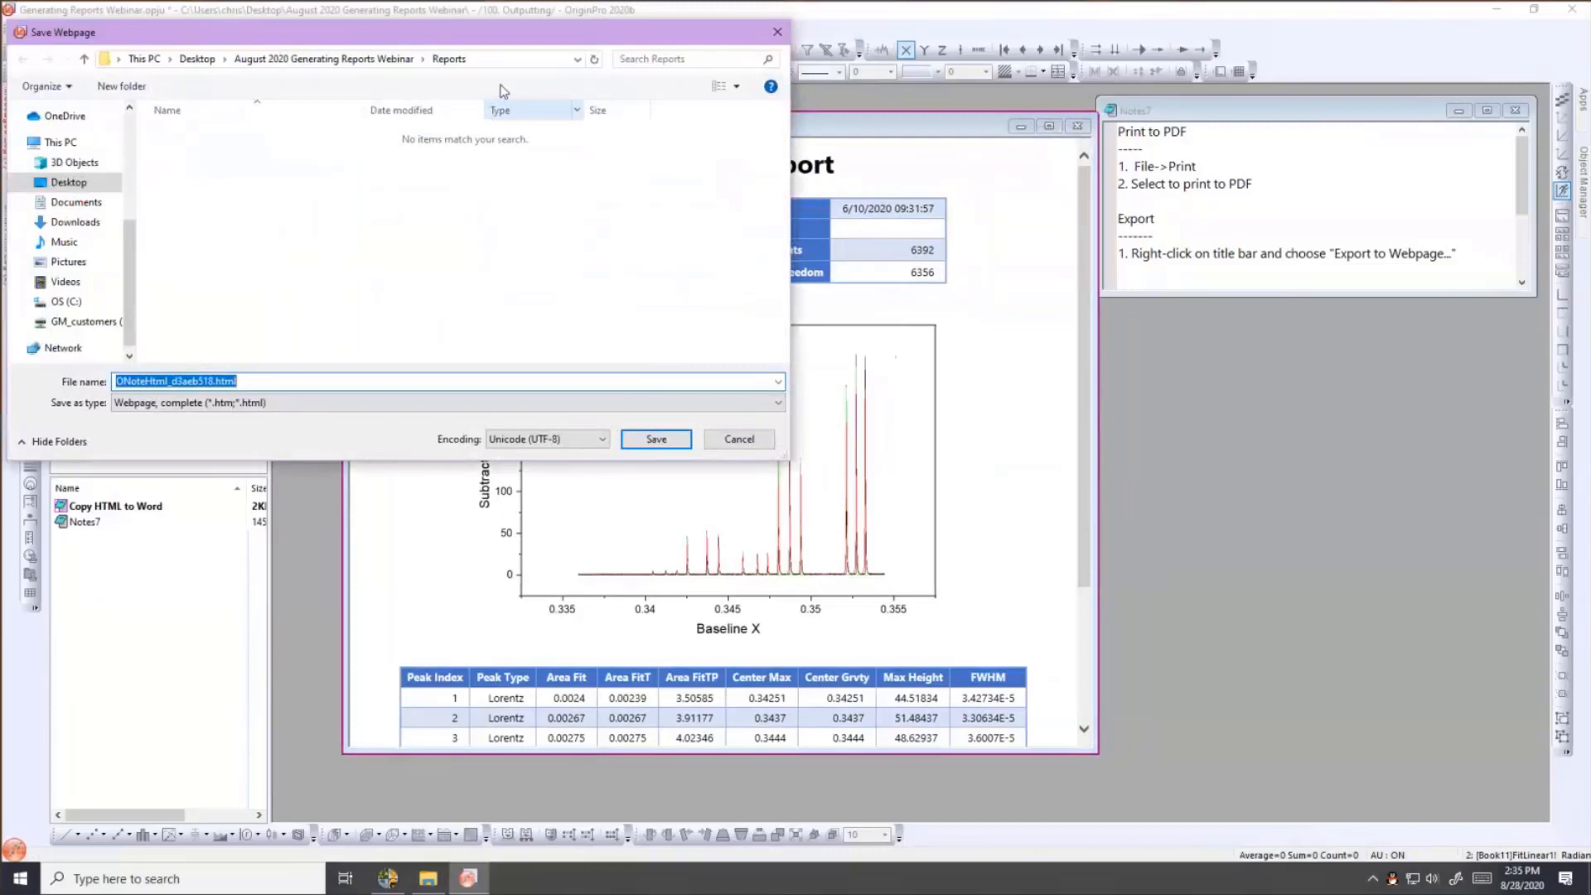
left_click(211, 382)
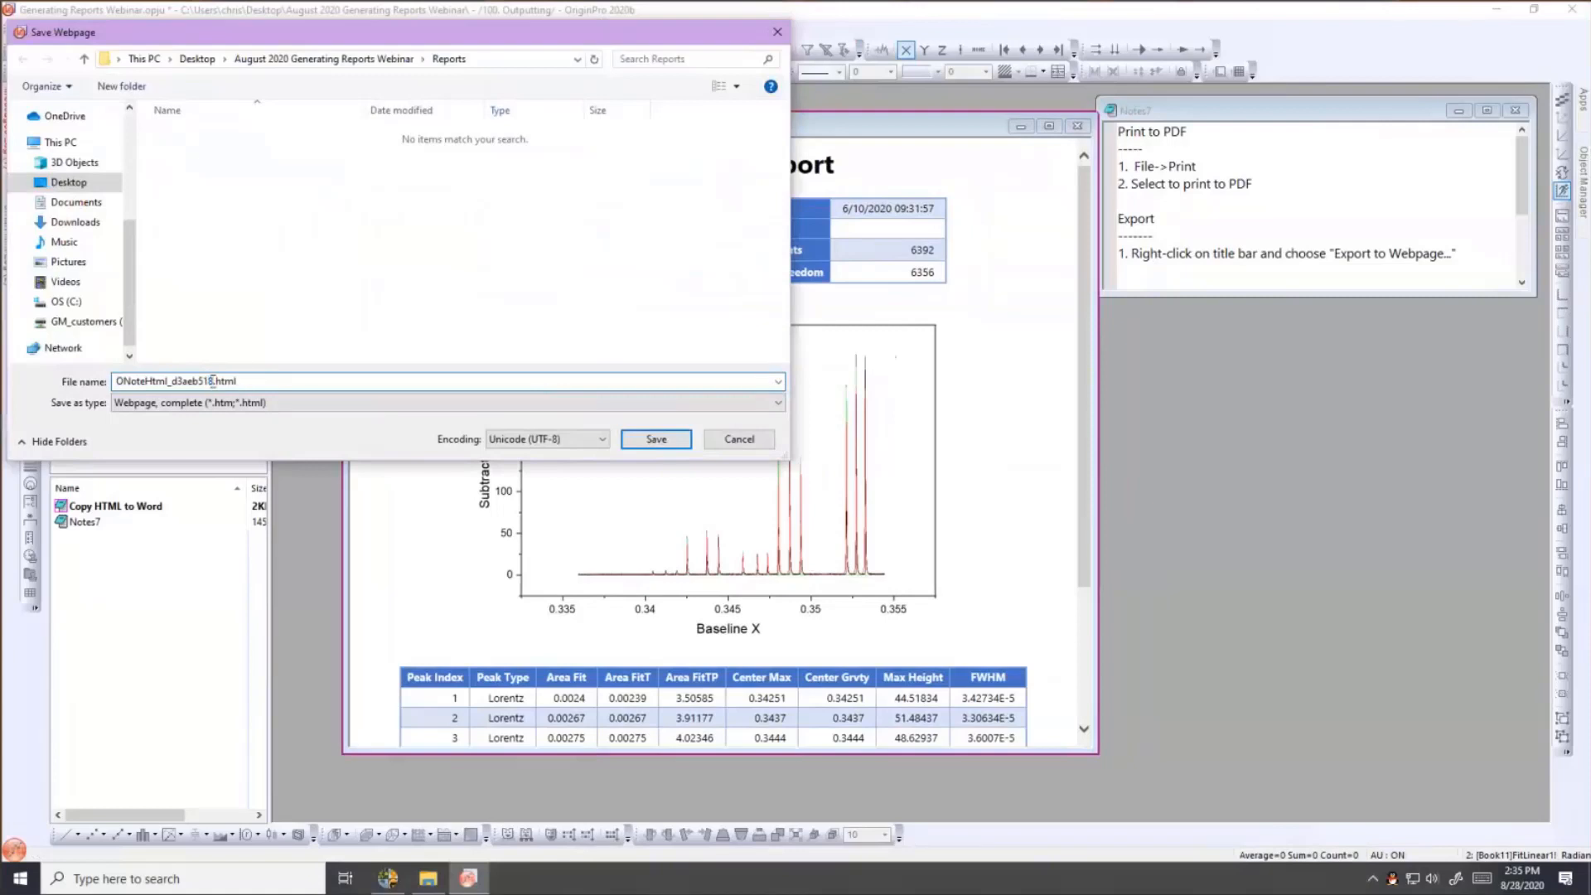
left_click_drag(213, 381, 118, 377)
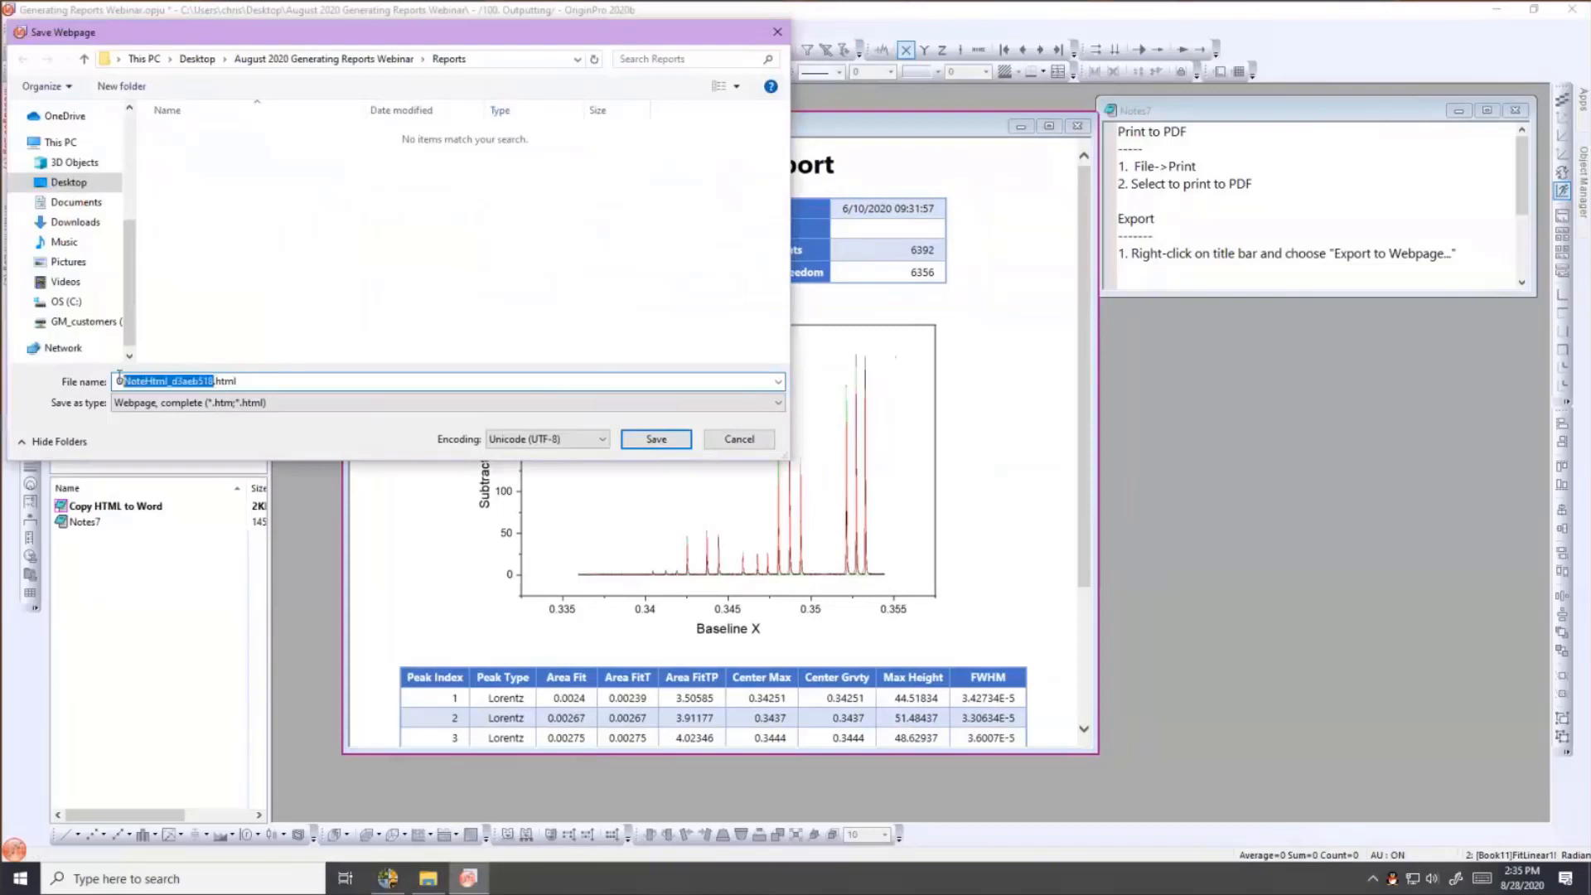
type("Report2")
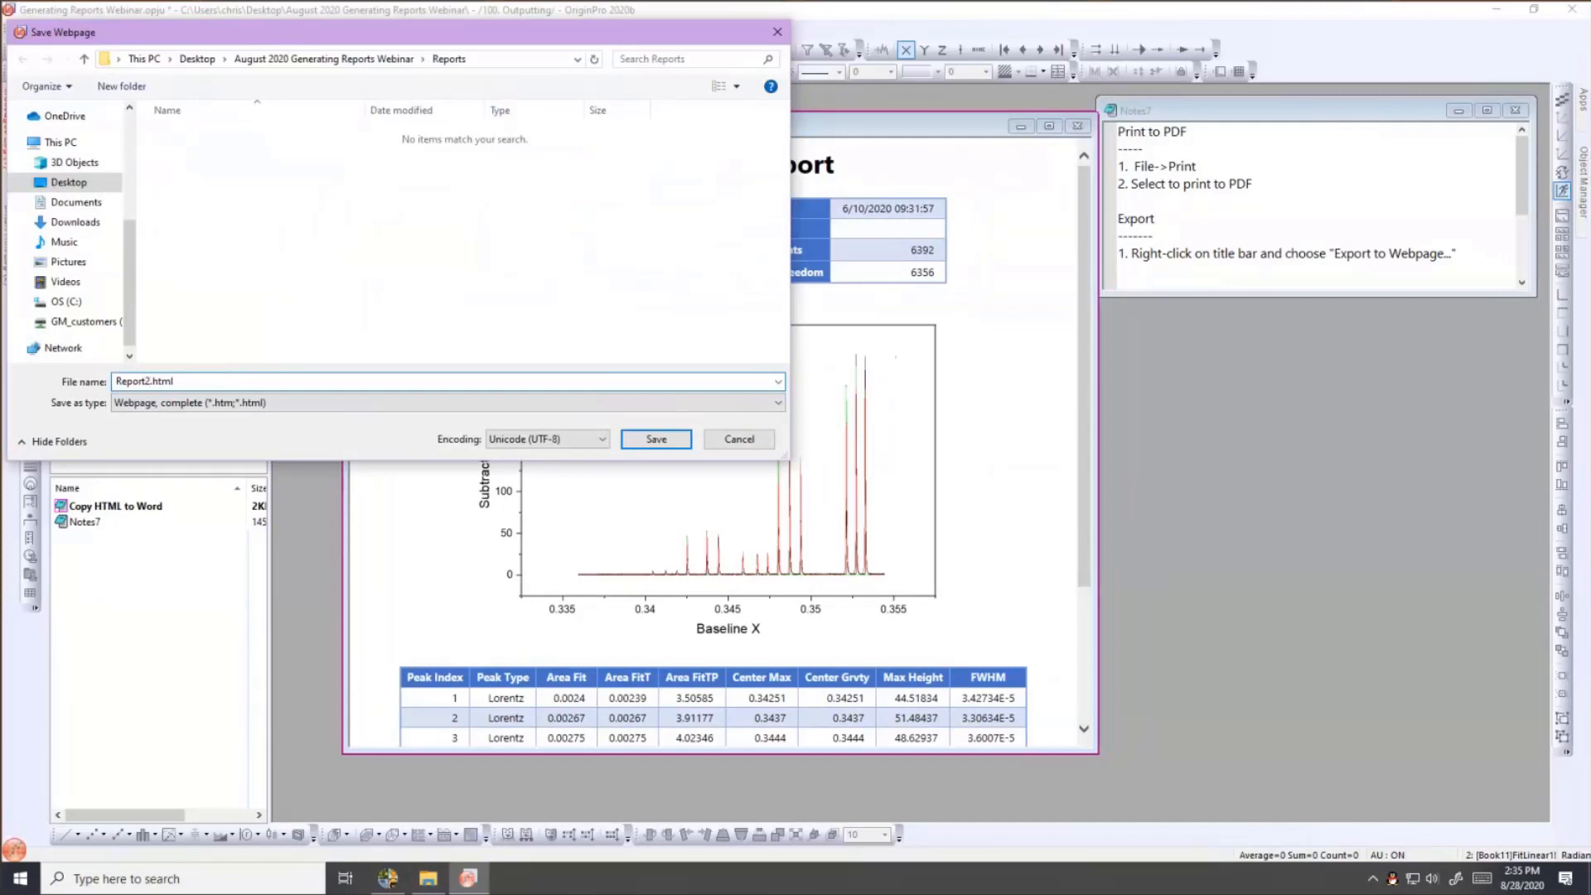
left_click(633, 445)
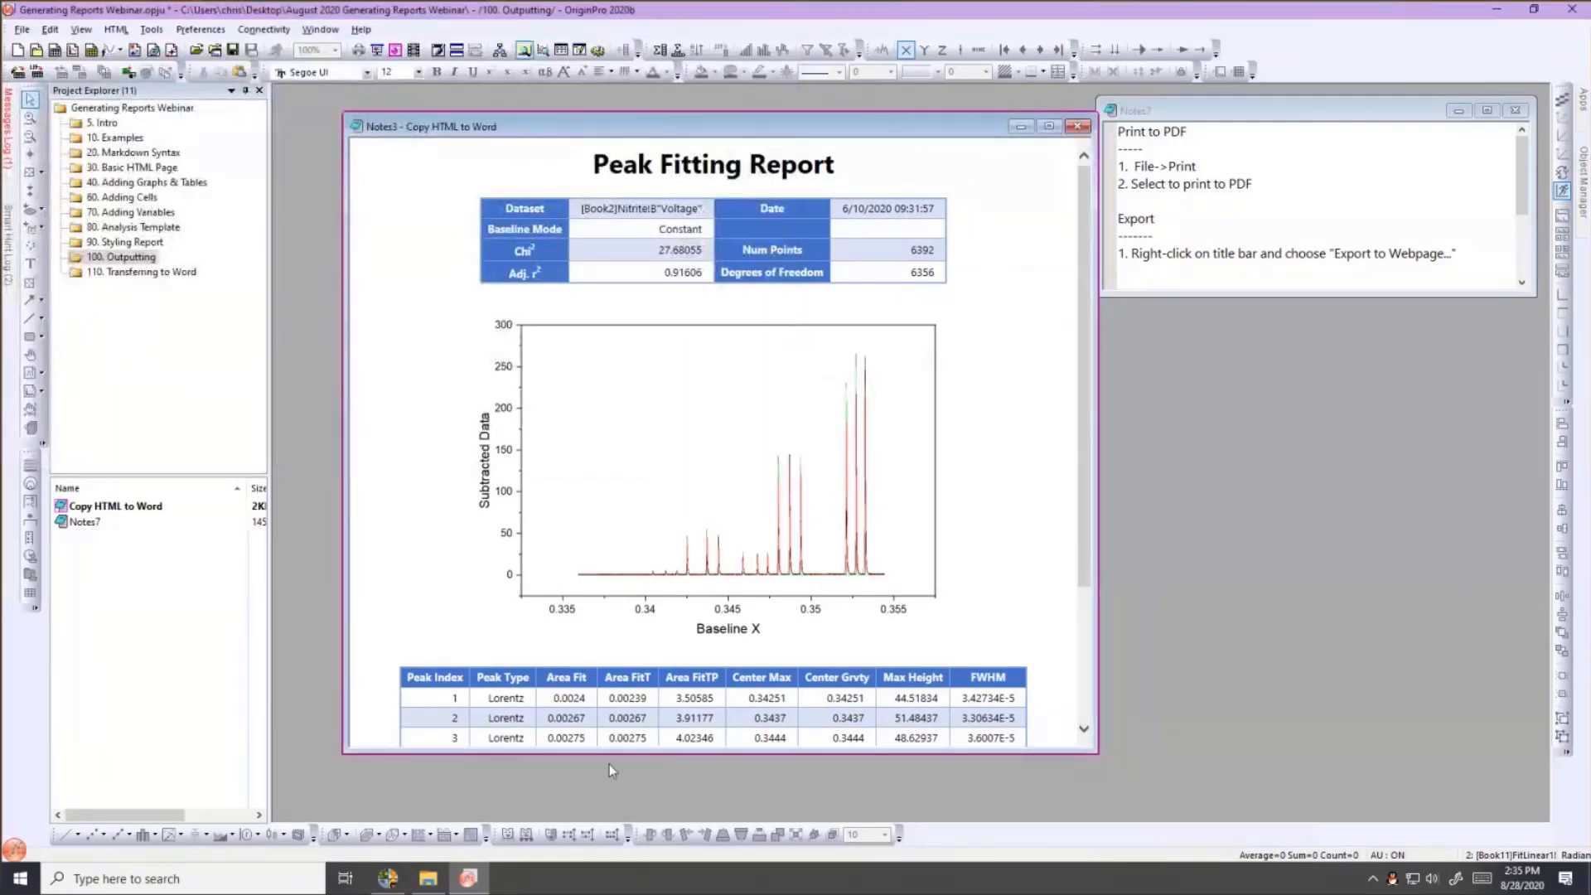
Open Report2.html from the Reports folder in the browser, review the whole exported page, and close it along with the folder window.
left_click(428, 880)
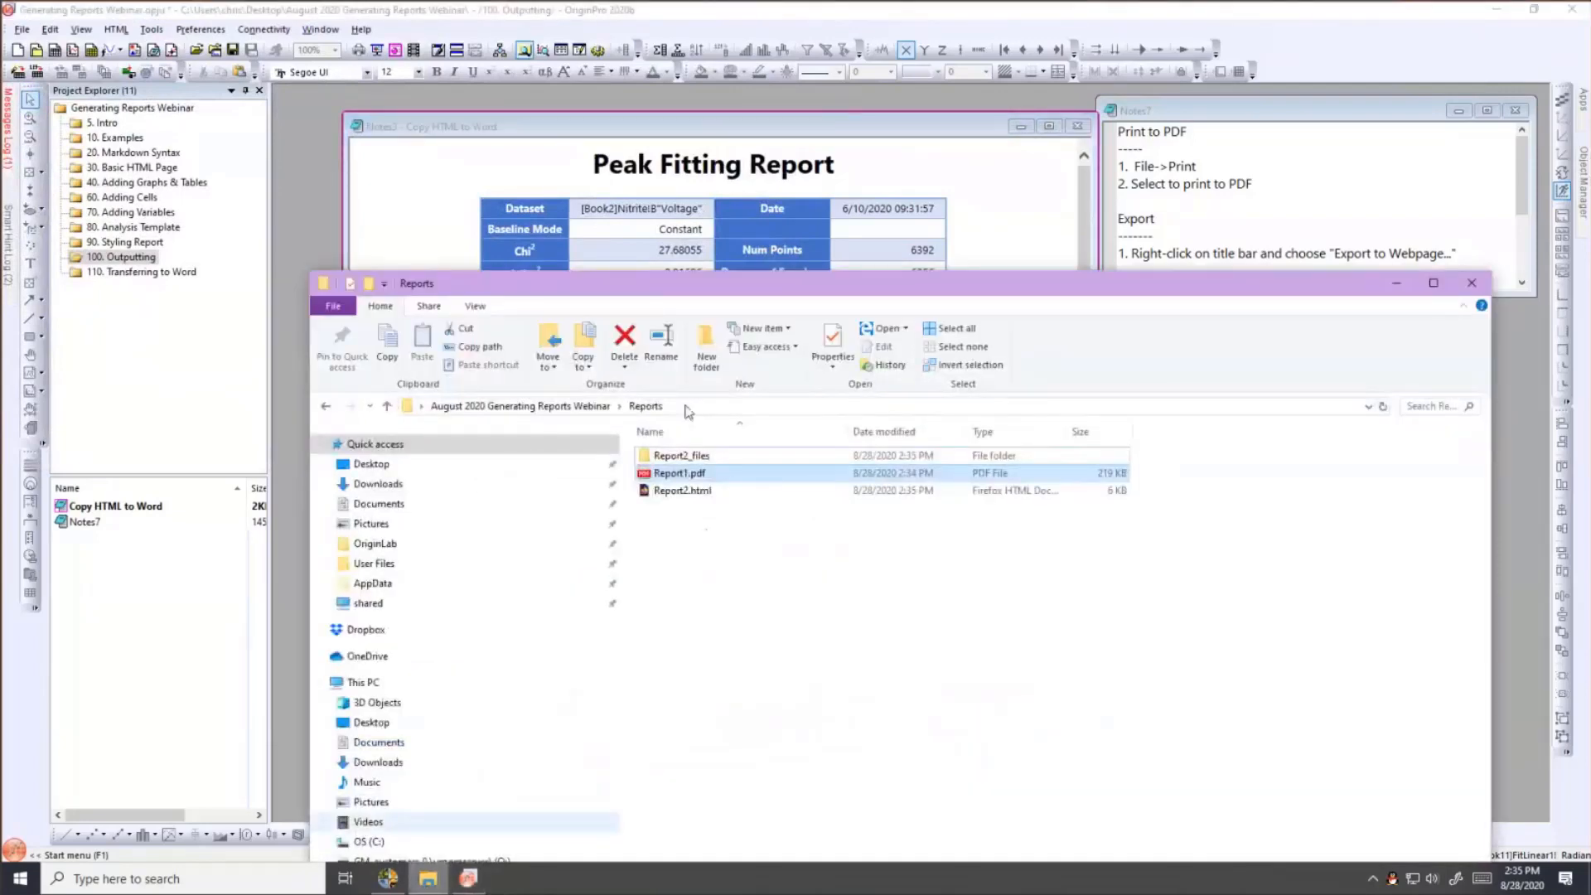
left_click_drag(685, 284, 655, 105)
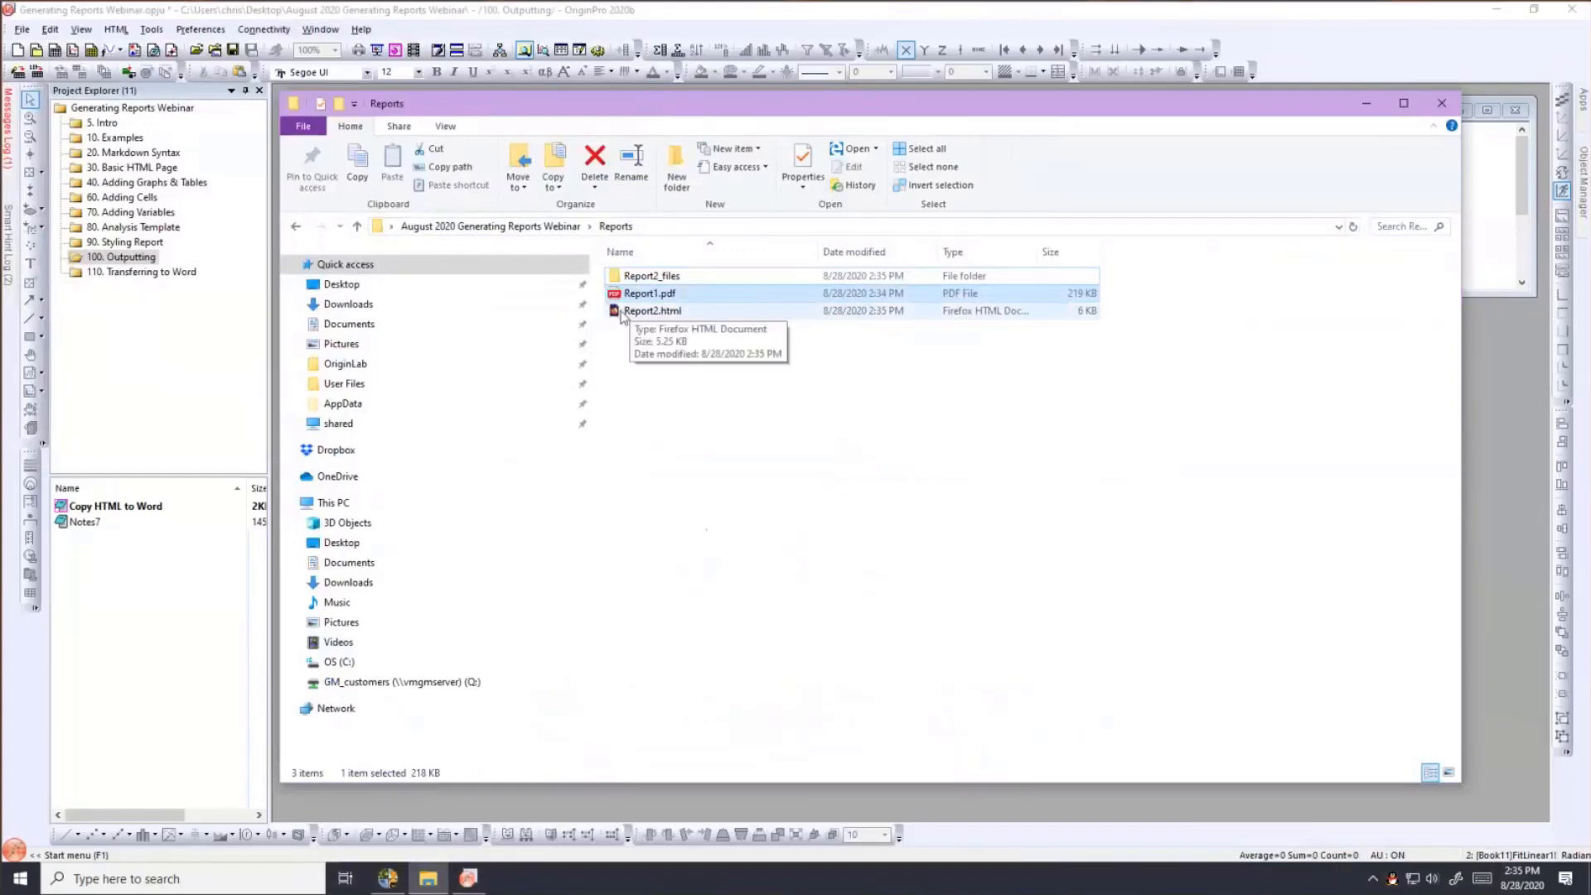
double_click(651, 311)
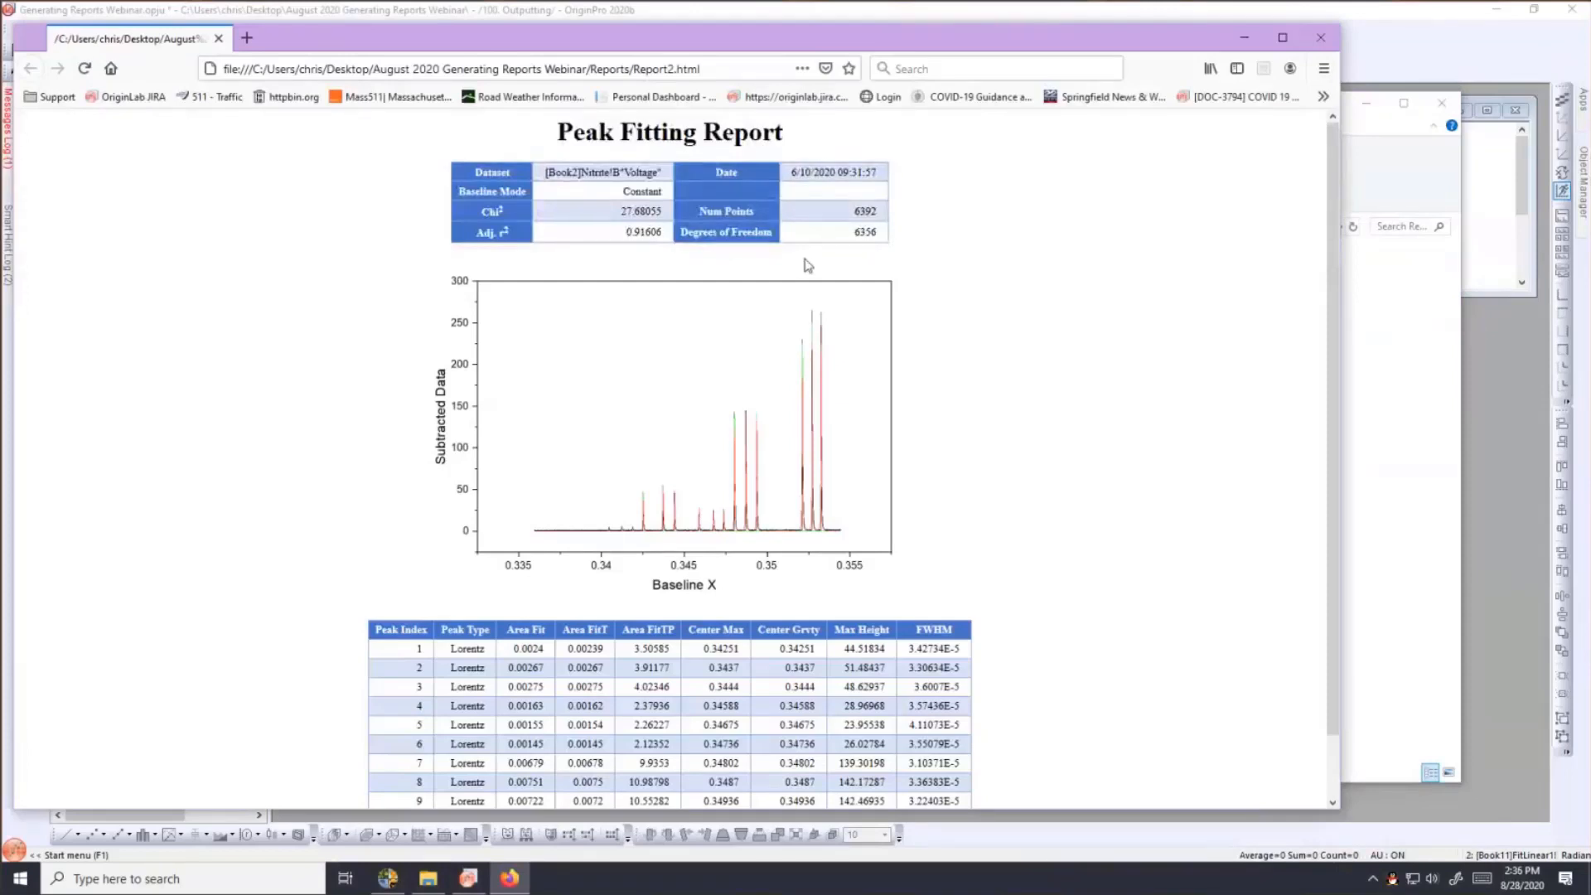
scroll(1012, 254, "down", 1)
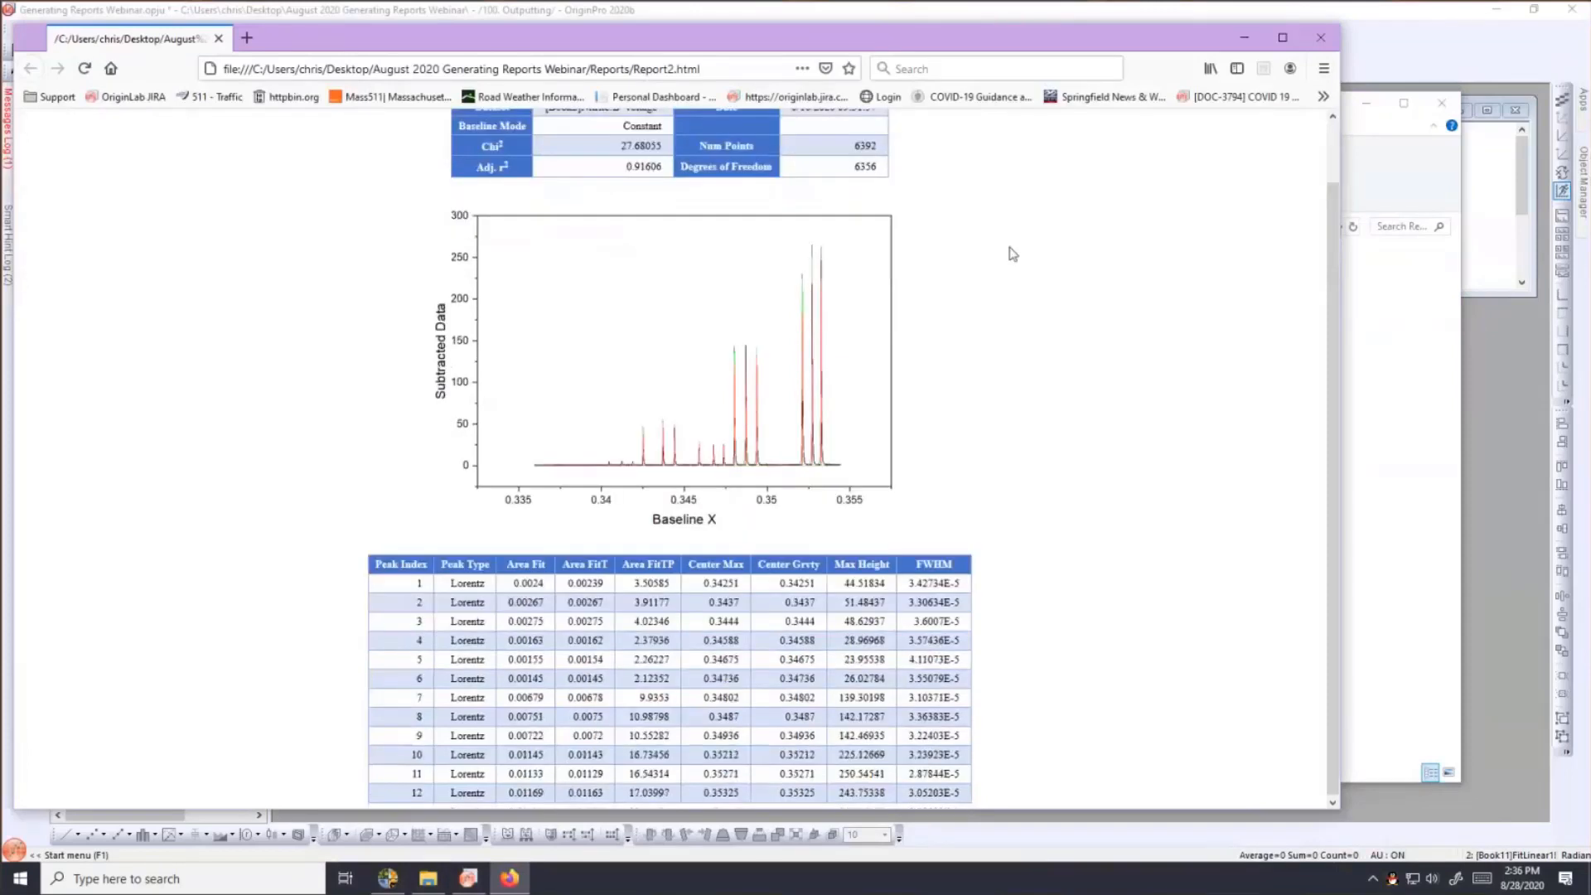
scroll(1013, 254, "up", 1)
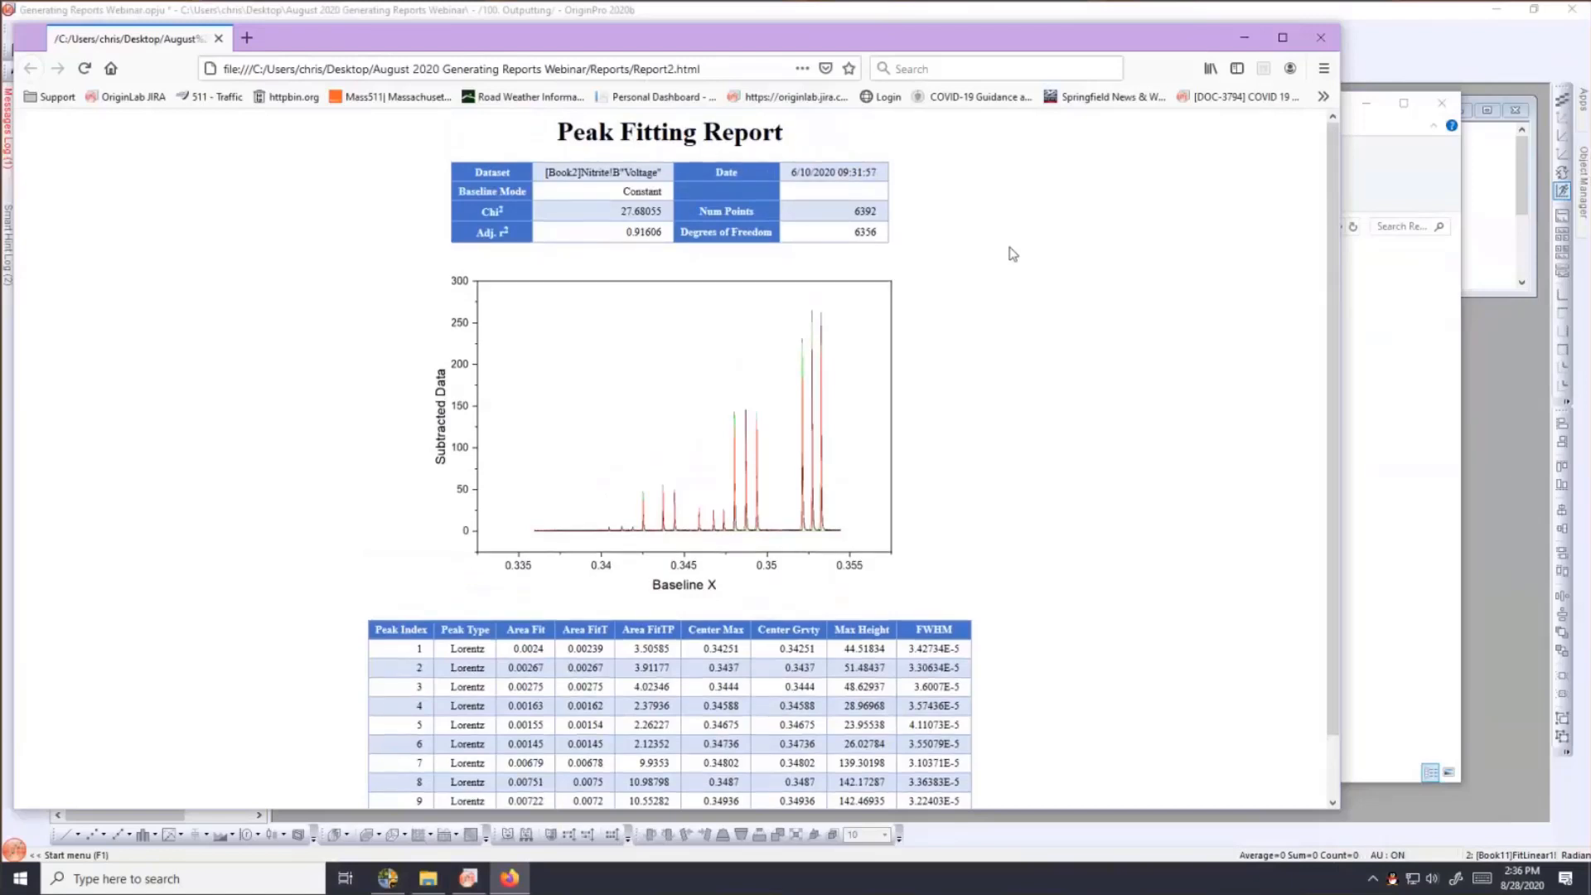
left_click(1324, 39)
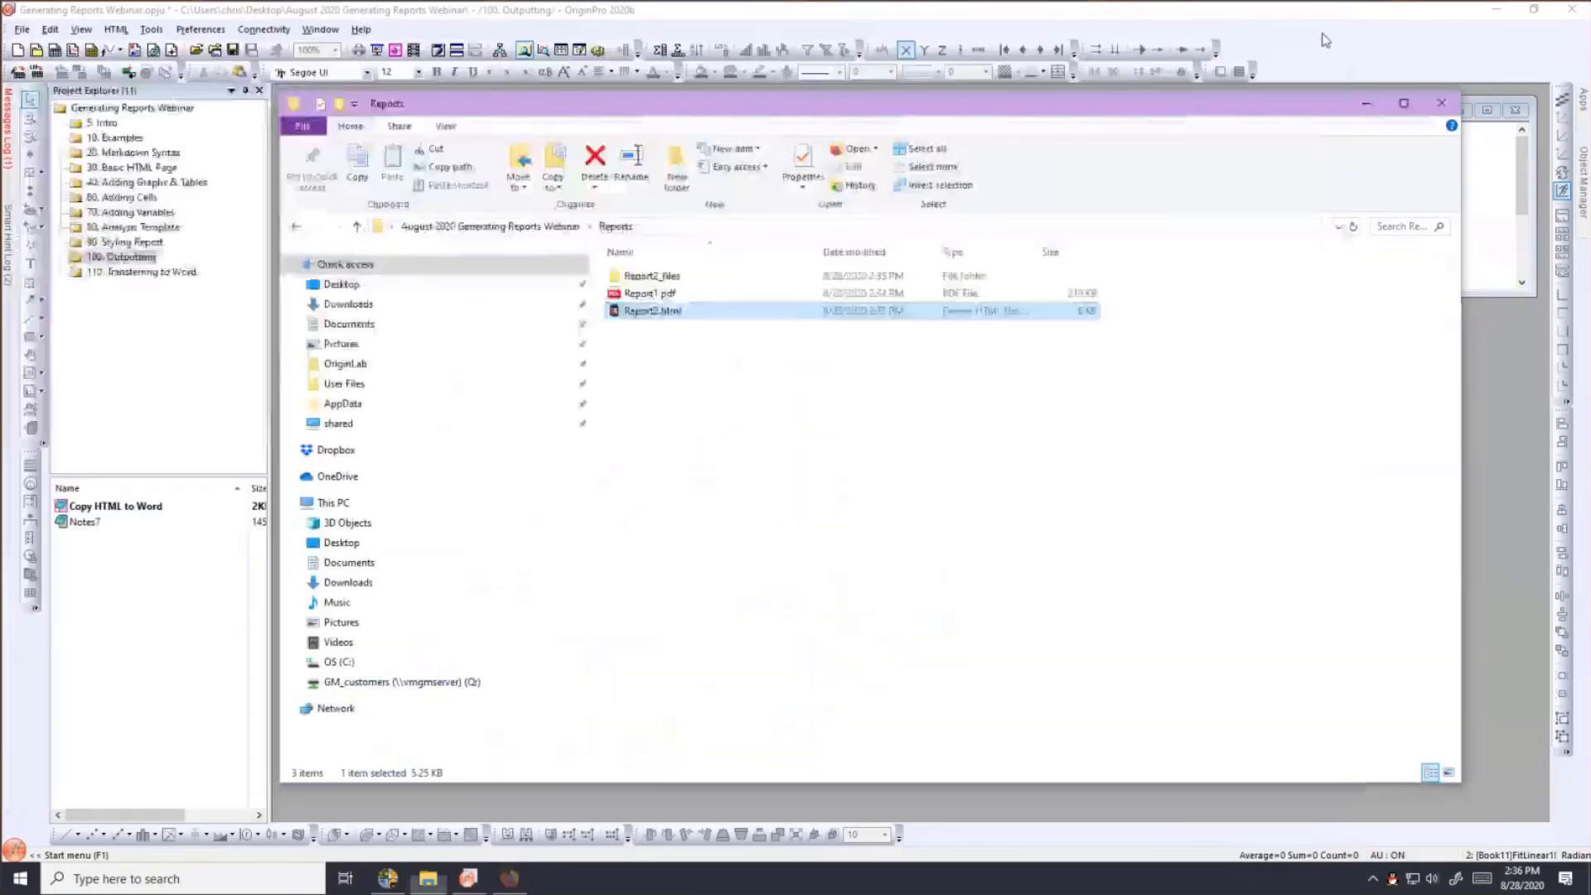
left_click(1441, 102)
Open the 110. Transferring to Word project folder, then enlarge and reposition its Copy Tables to Word workbook.
left_click_drag(895, 131, 1250, 135)
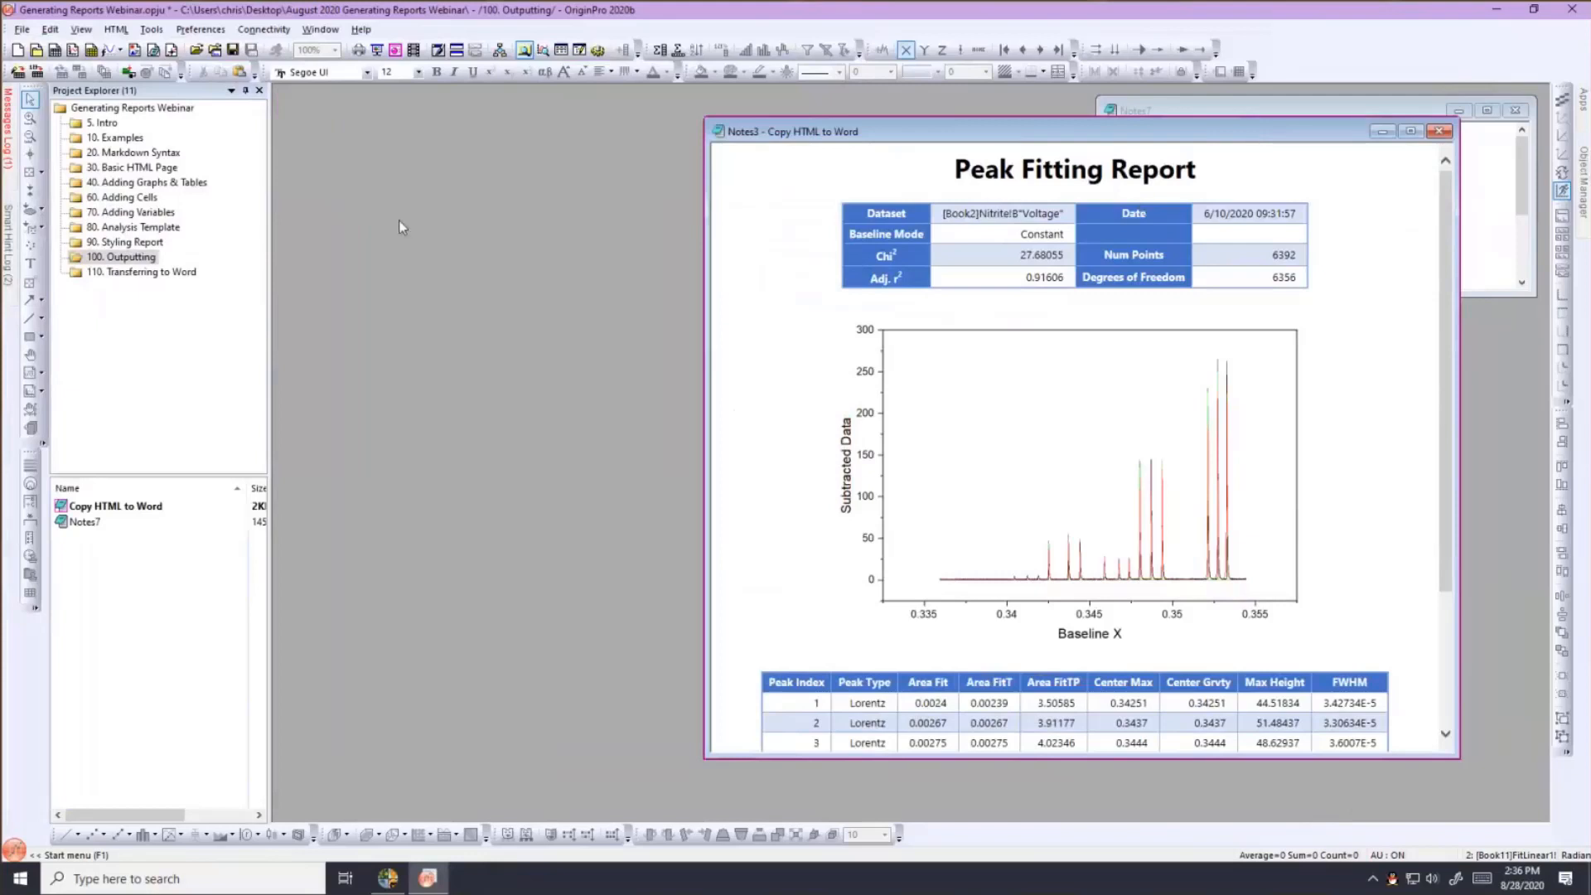
left_click(174, 272)
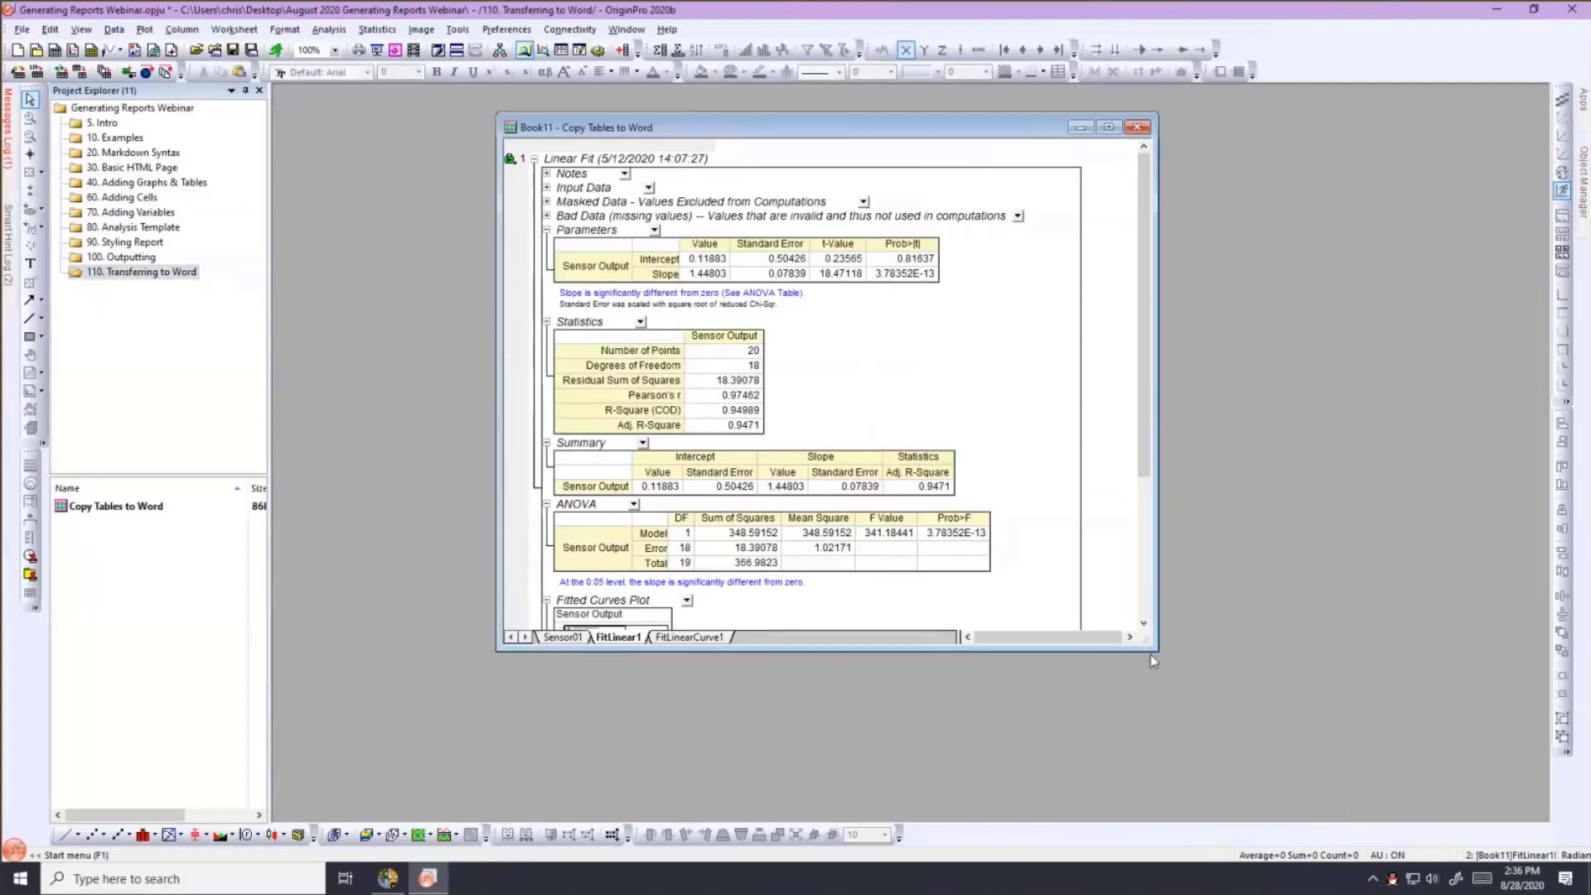
left_click_drag(1228, 748, 1234, 751)
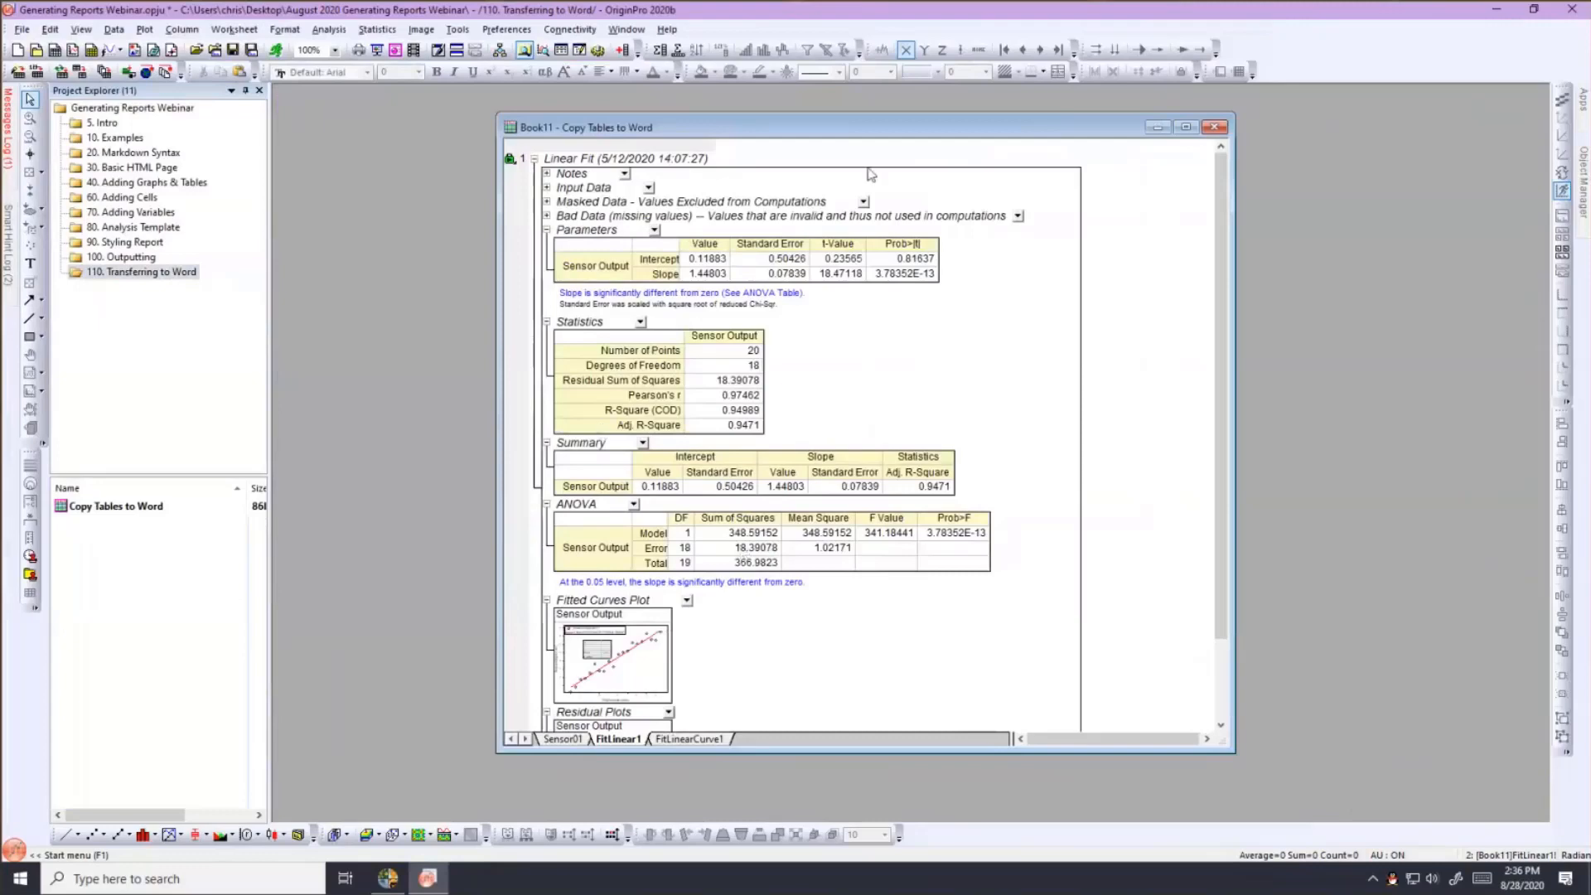
left_click_drag(1026, 126, 1219, 119)
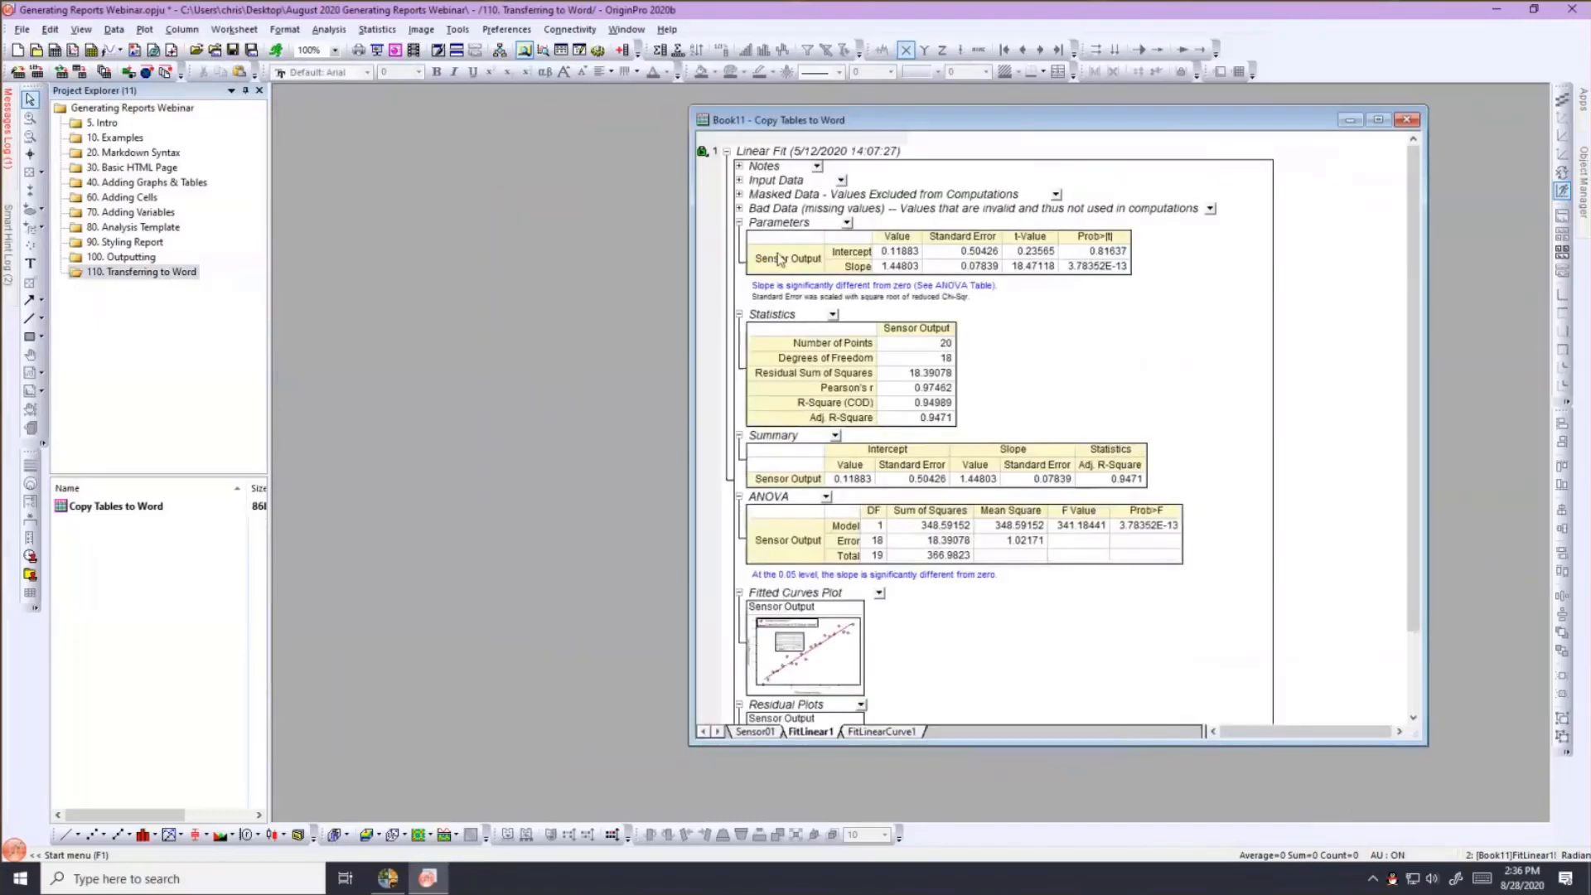
Launch Microsoft Word and create a blank document.
left_click(156, 874)
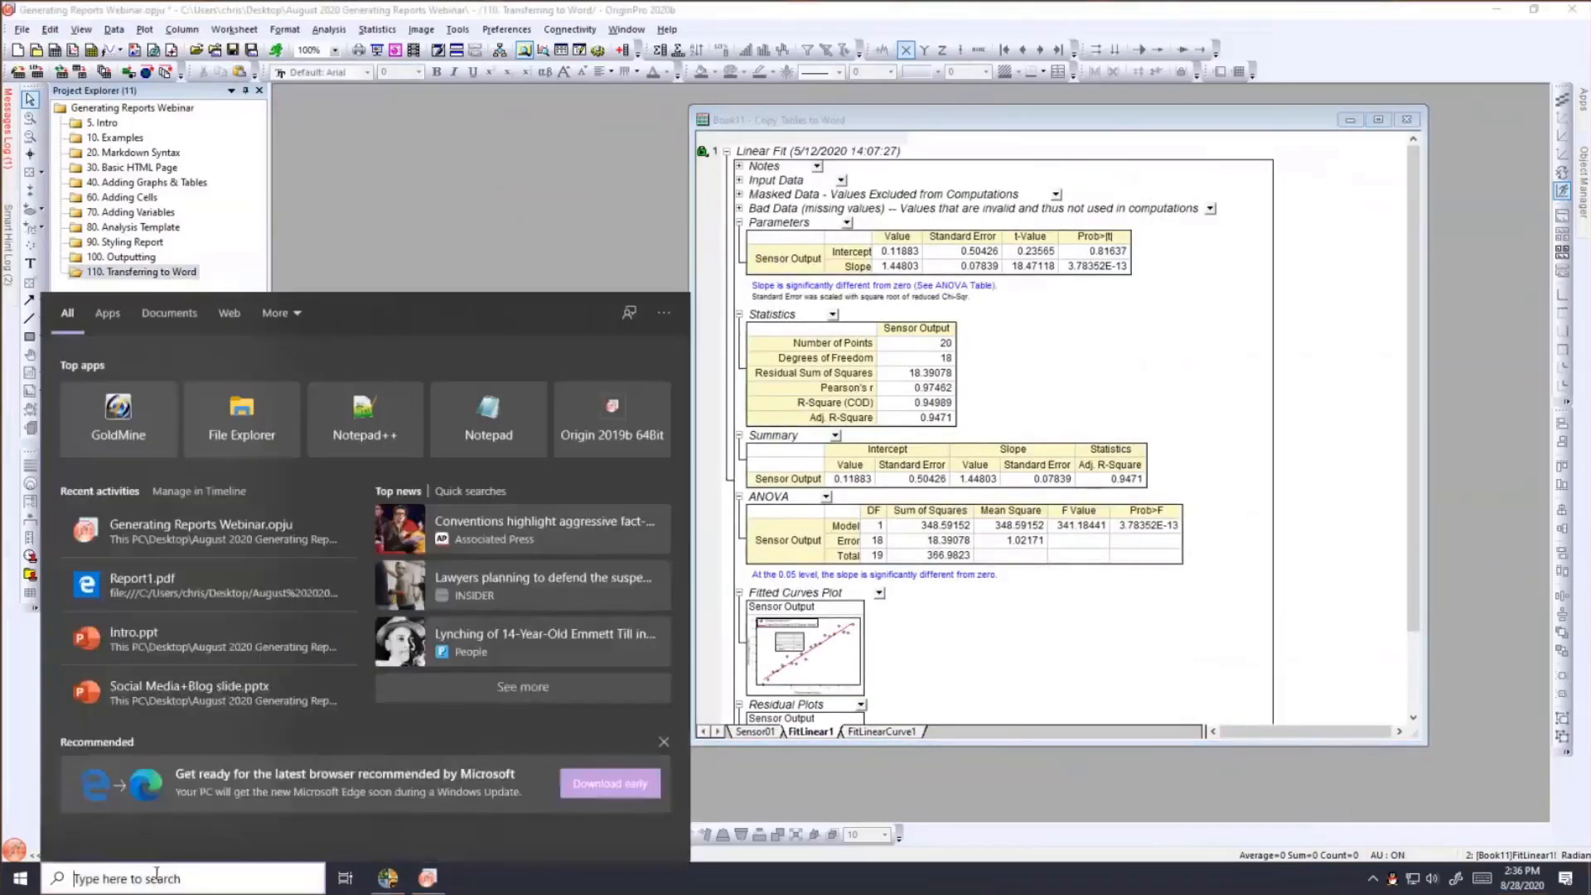
type("wor")
key("Return")
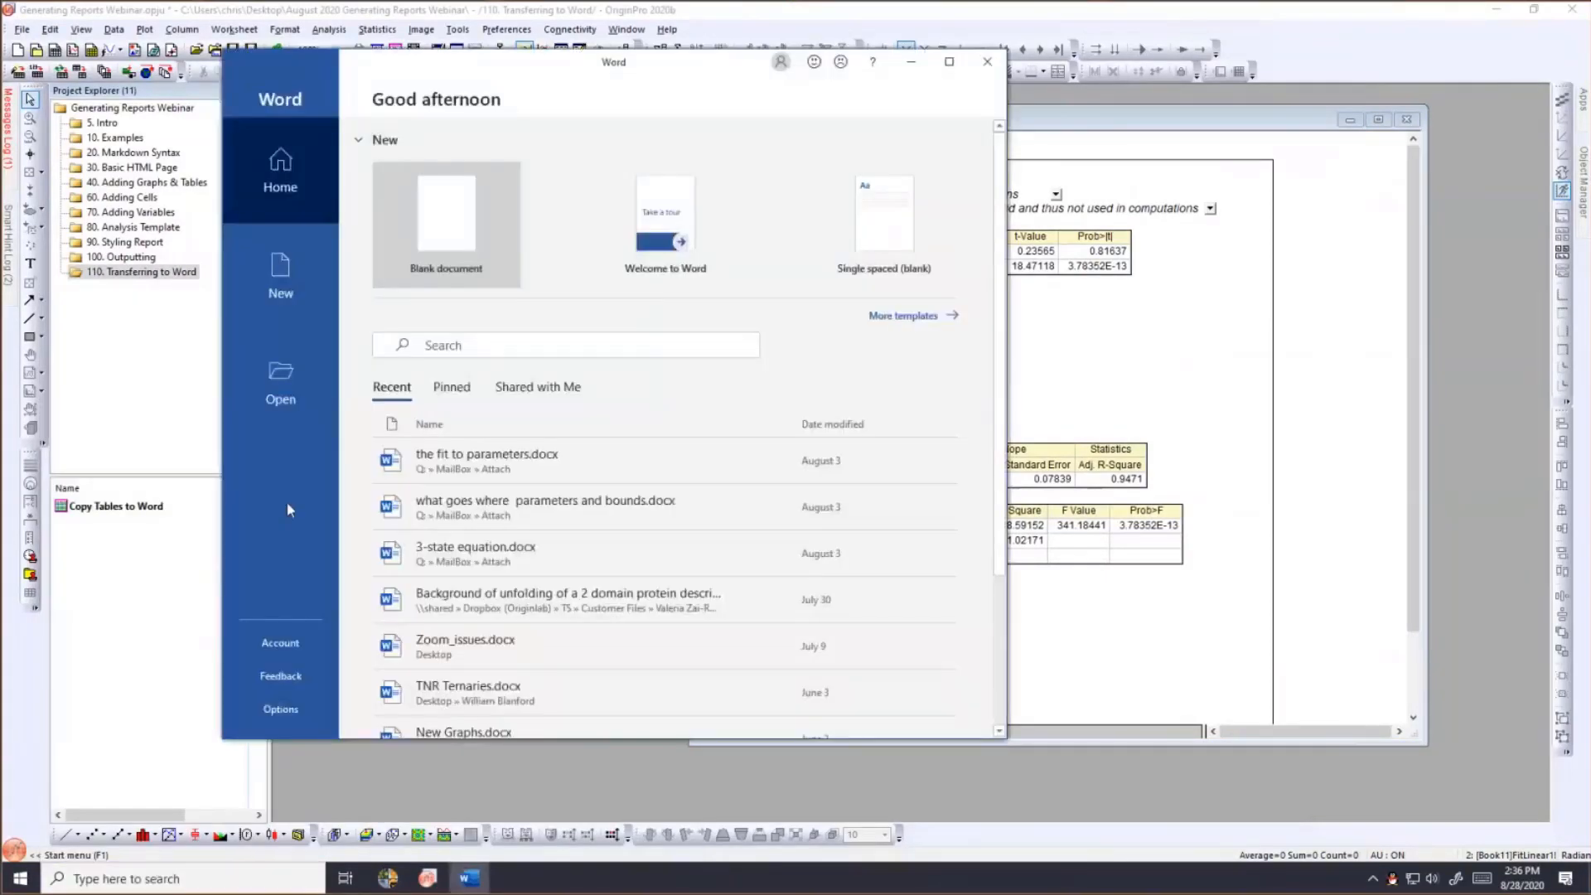
left_click(454, 266)
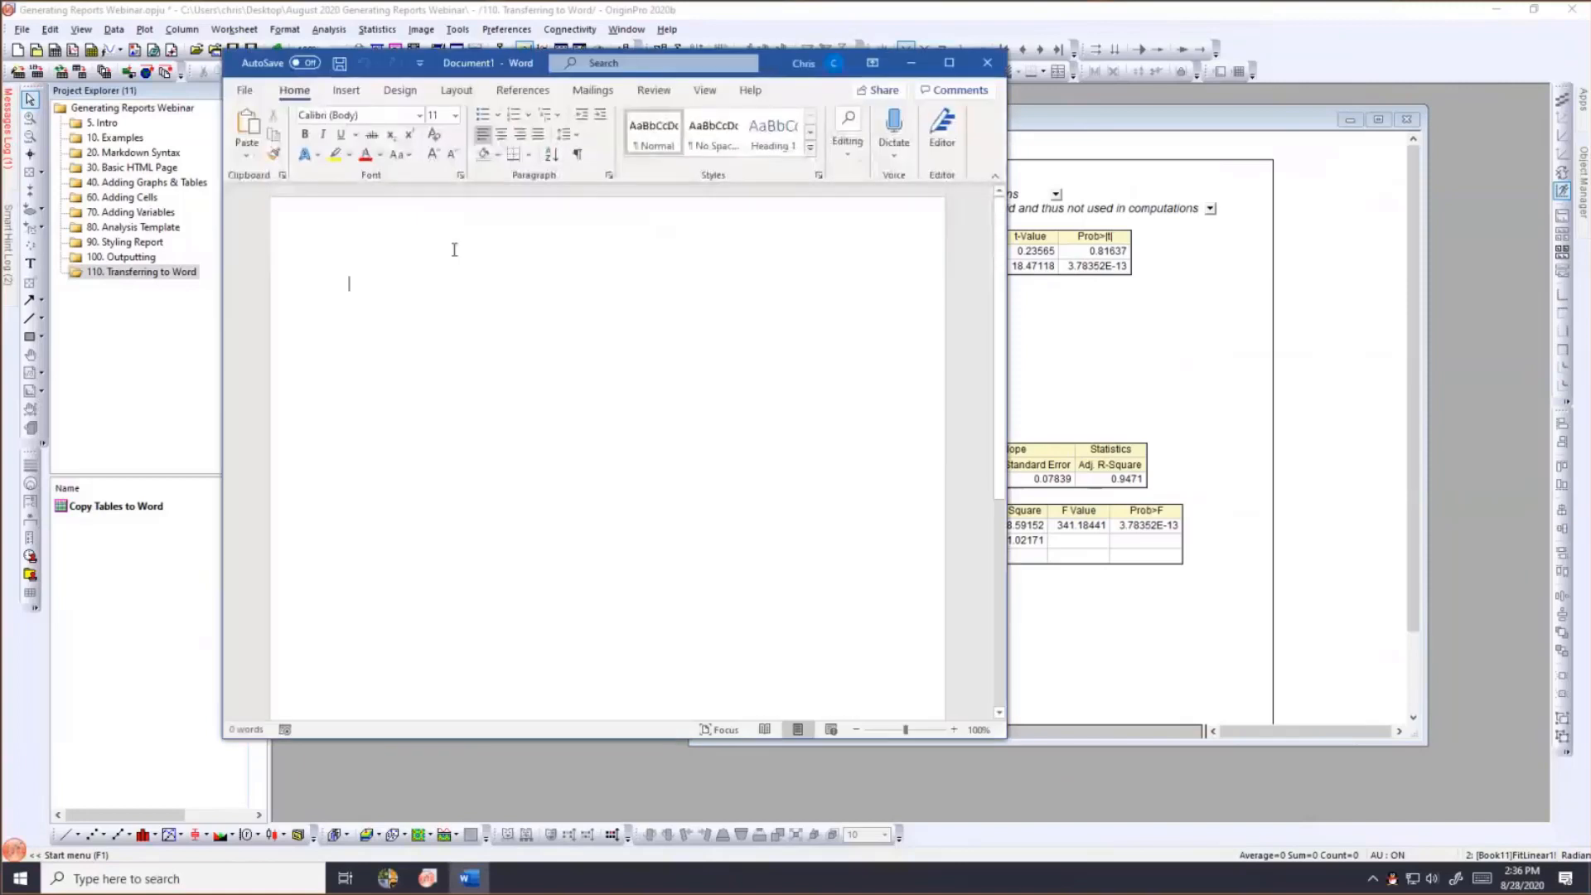
left_click(872, 63)
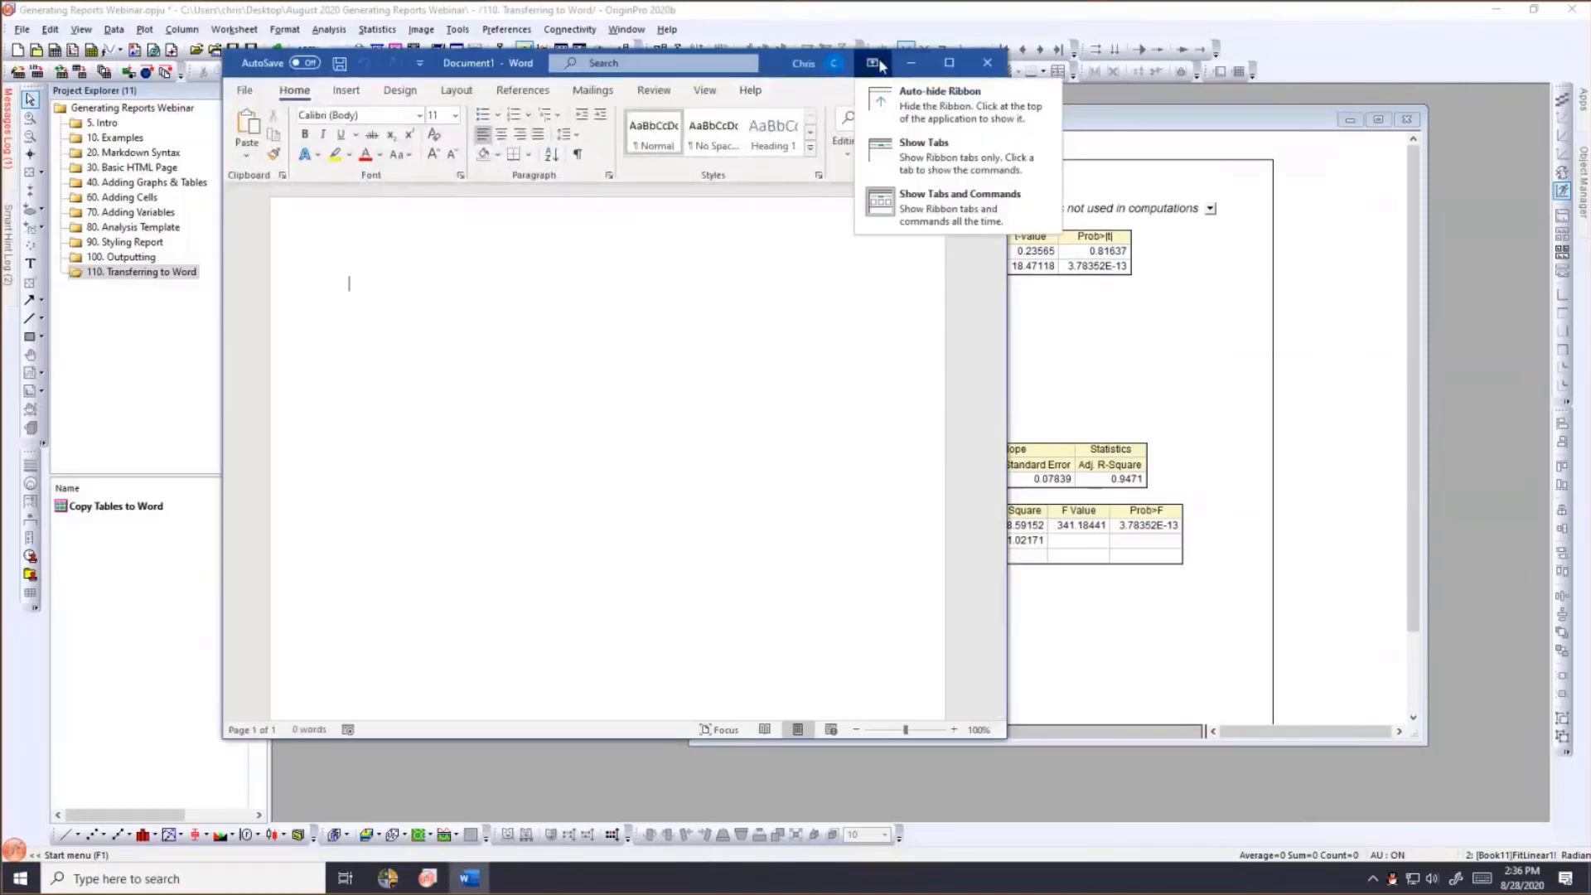
left_click(893, 101)
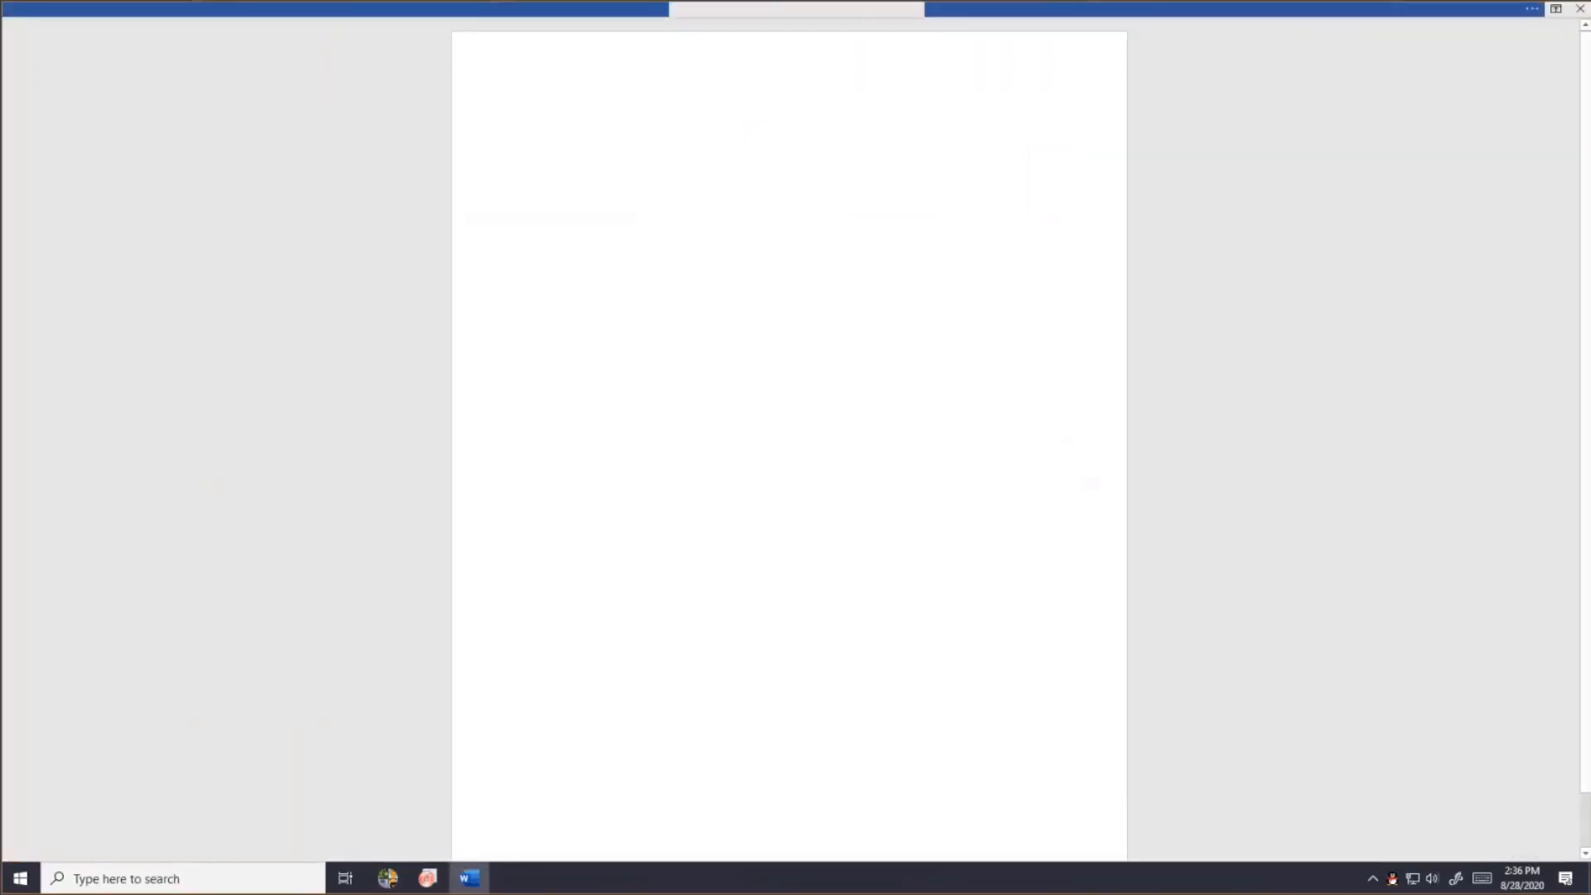
left_click(1532, 9)
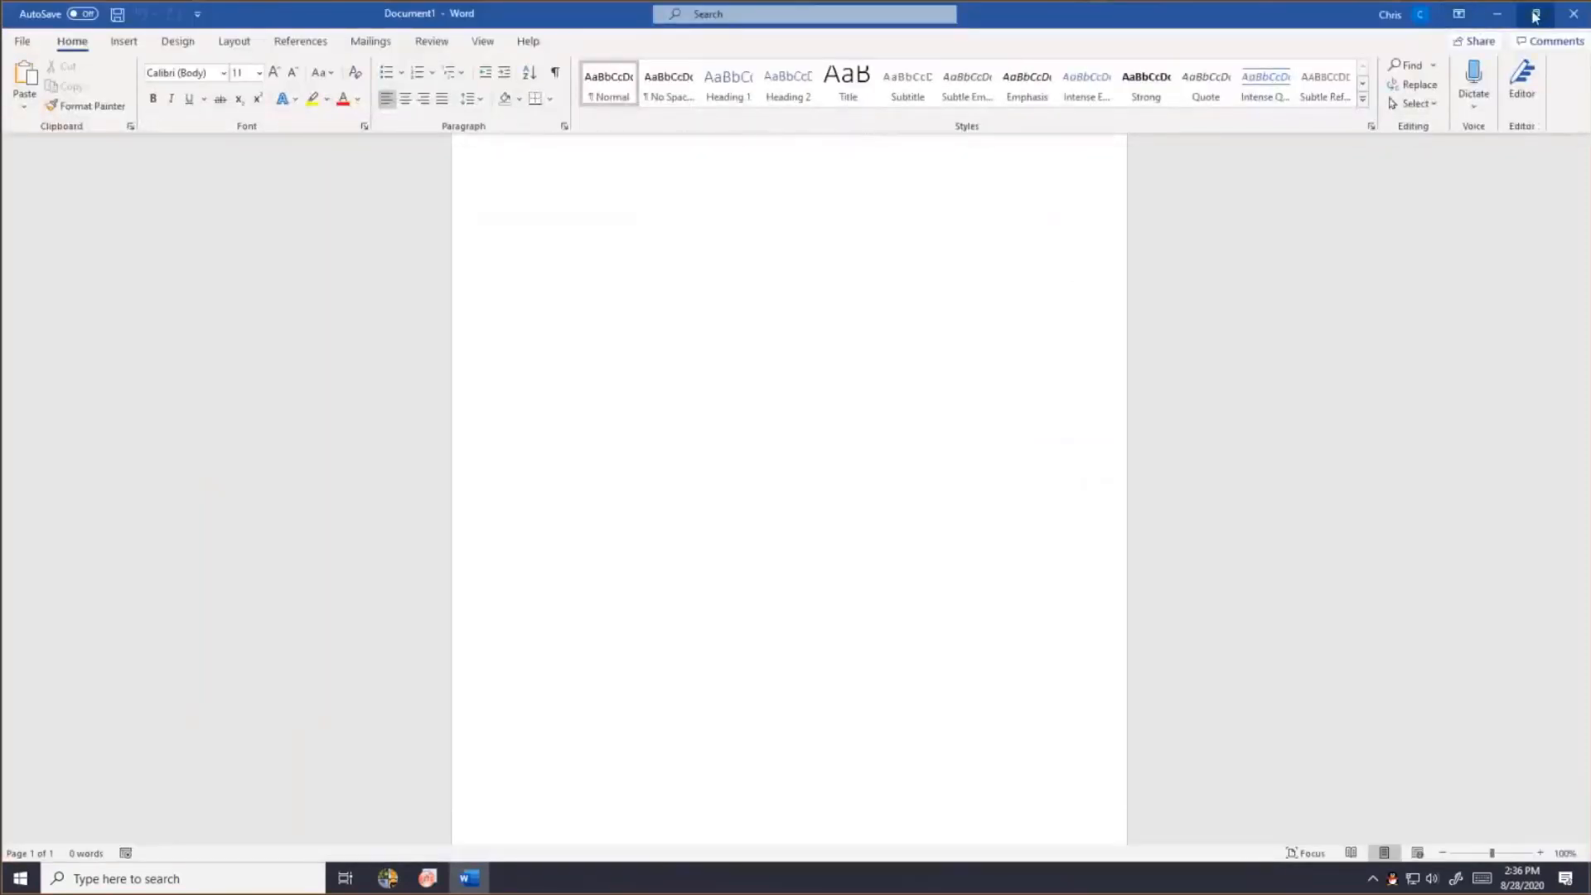
left_click(1533, 14)
Switch back to OriginPro and copy the Parameters table from the FitLinear1 report sheet as HTML.
left_click(1069, 124)
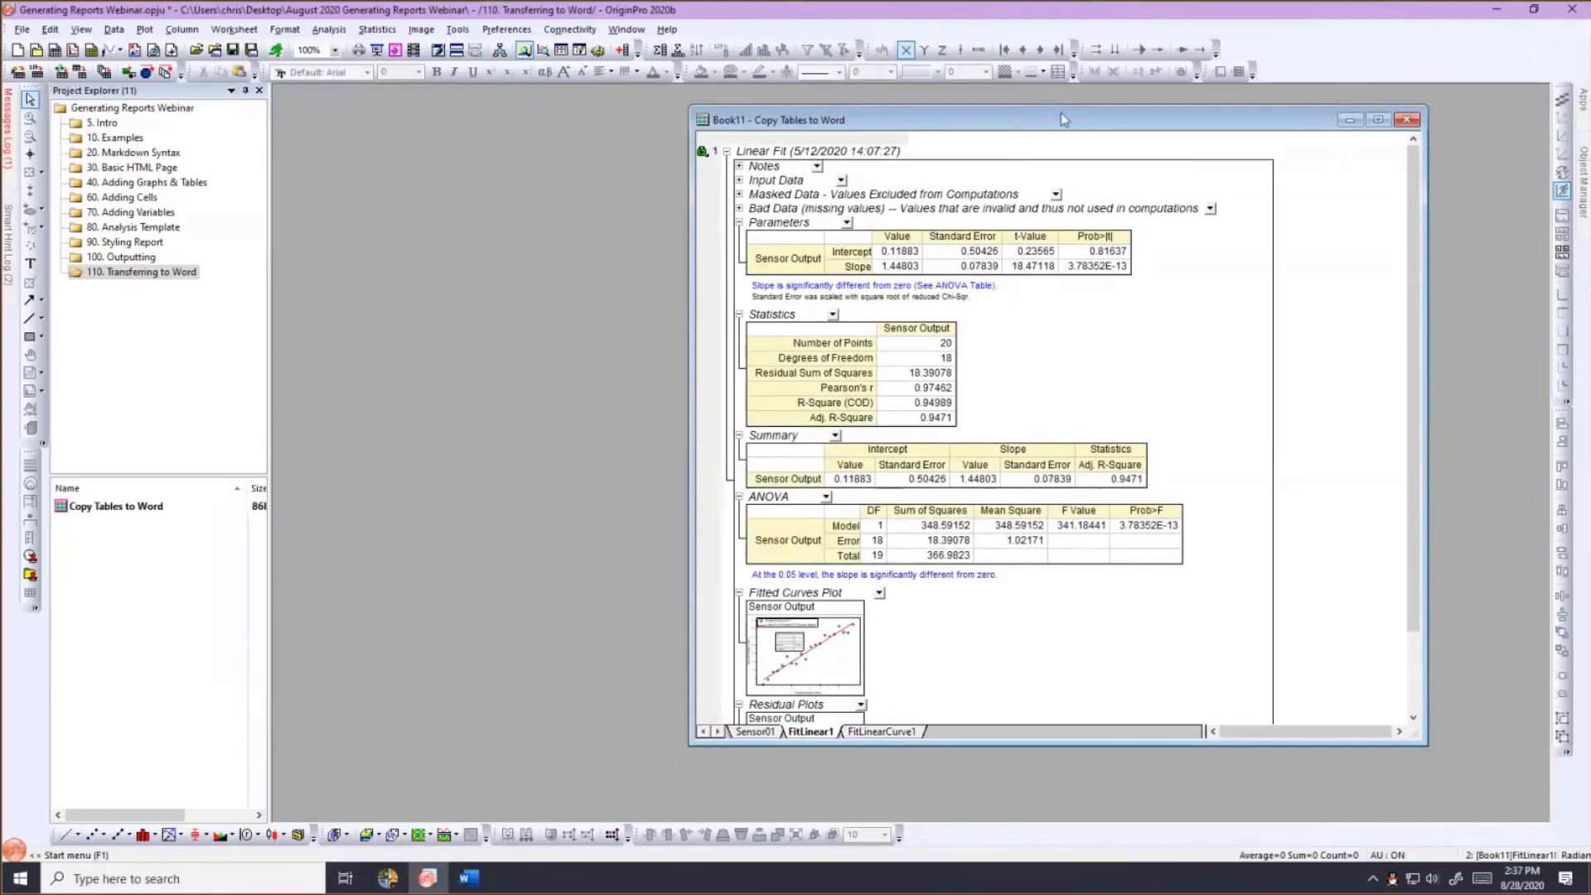
left_click_drag(1022, 118, 1066, 120)
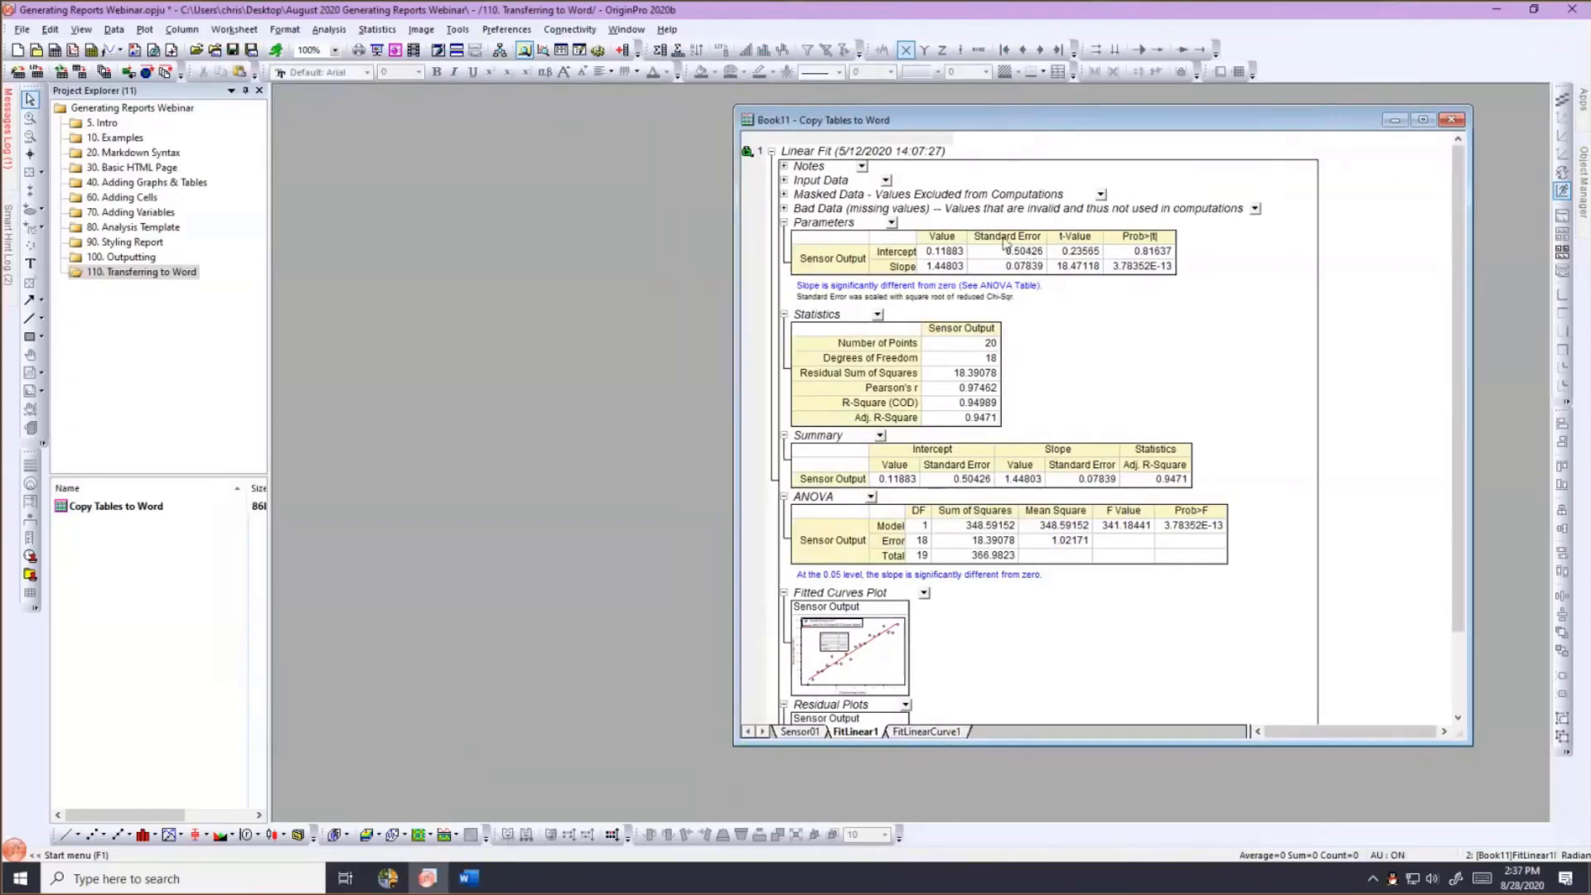
right_click(821, 242)
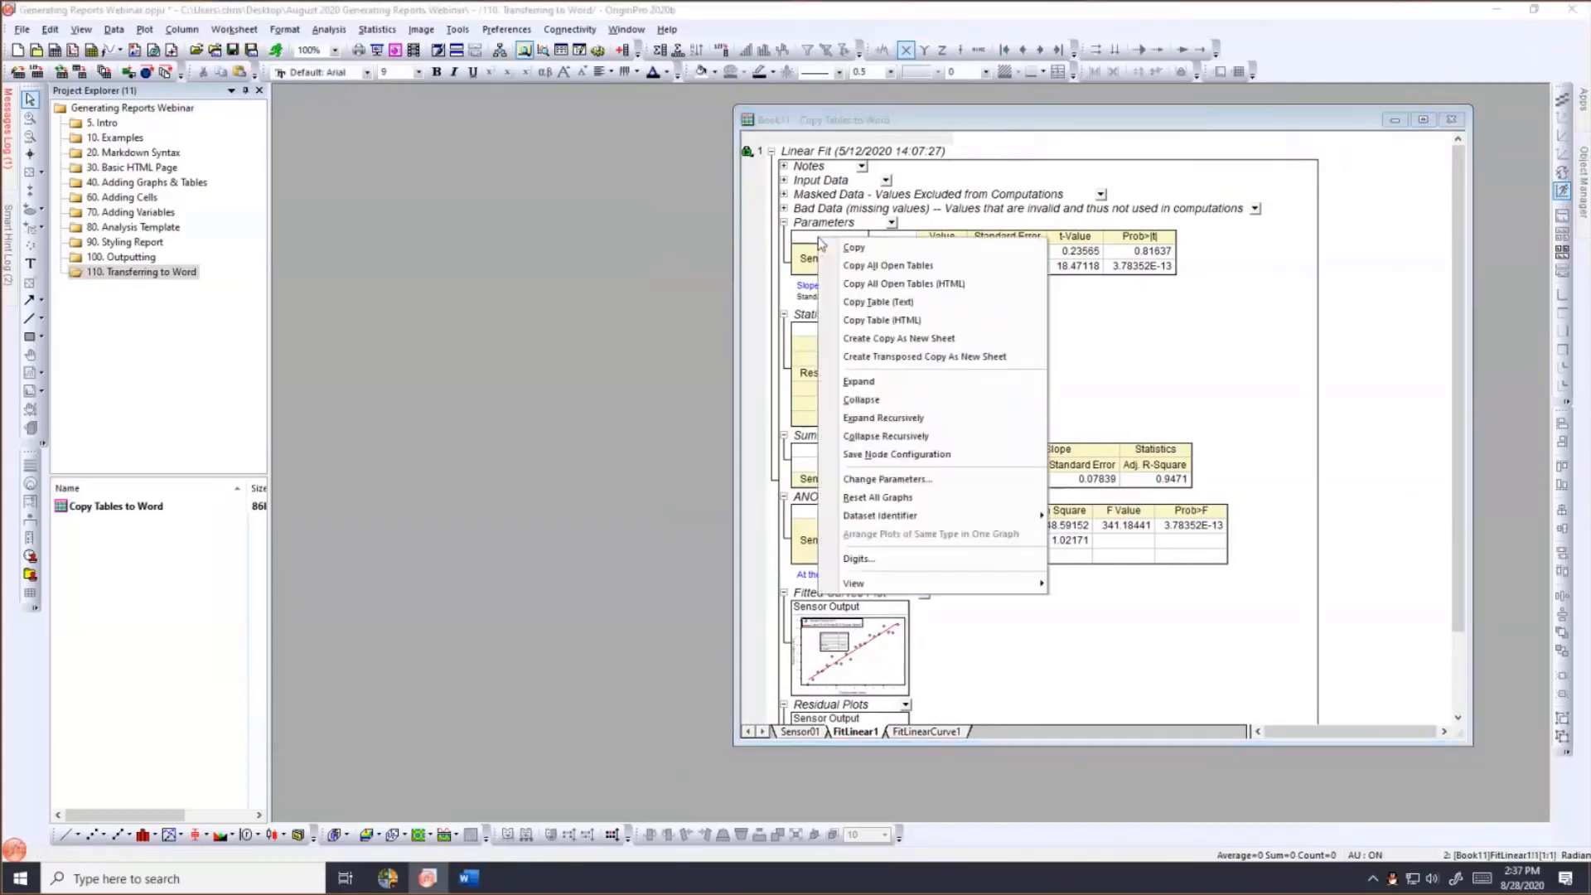
left_click(827, 322)
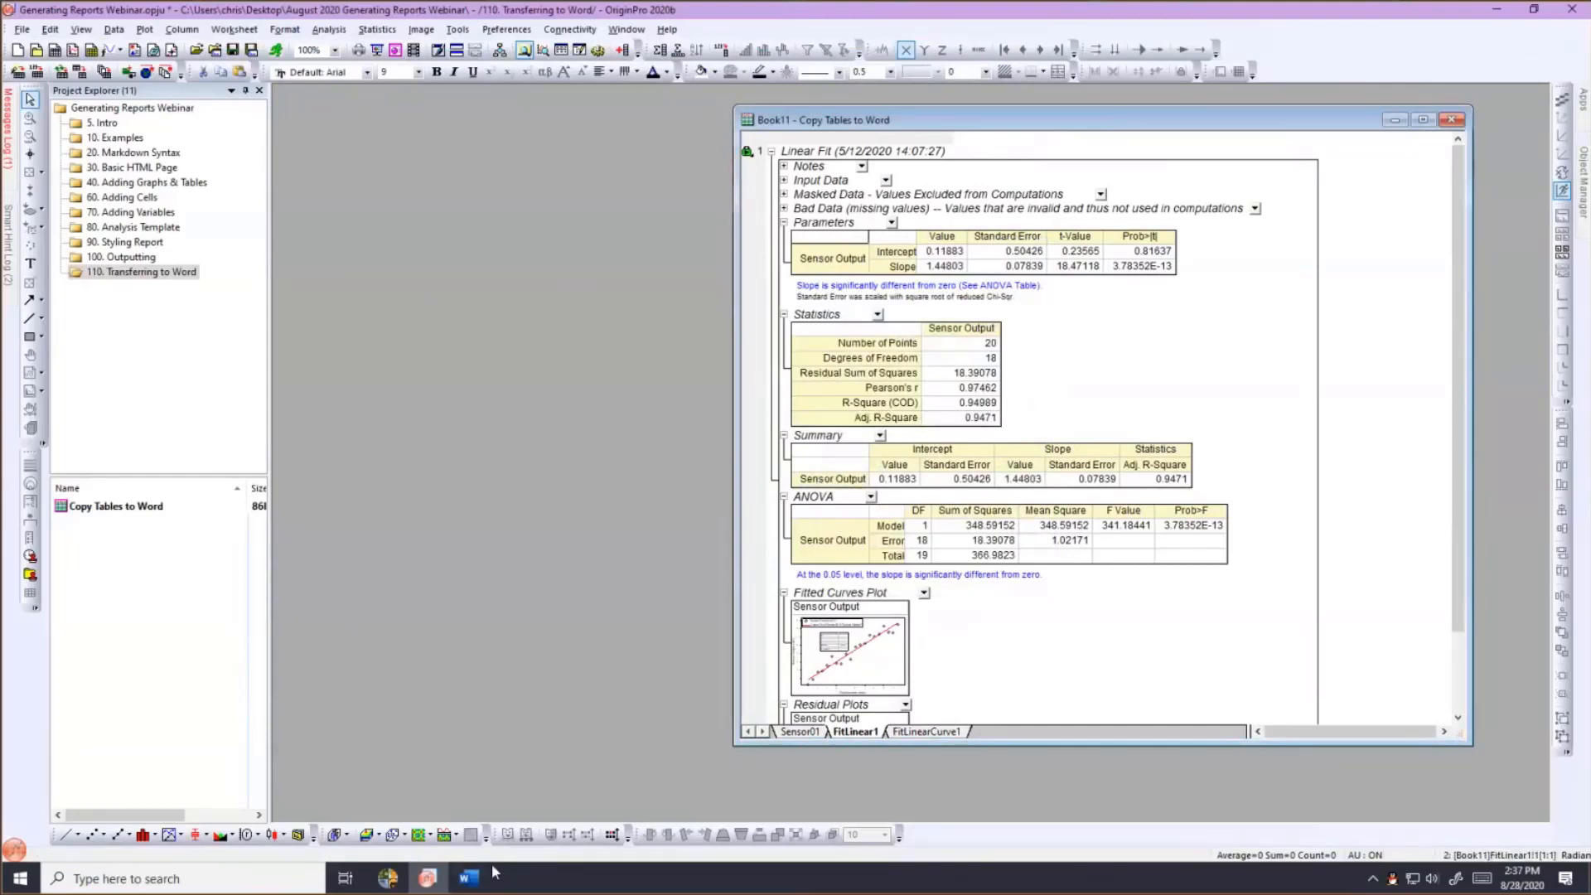
Switch to Word and paste the copied Parameters table into the blank document, keeping its source formatting.
left_click(469, 876)
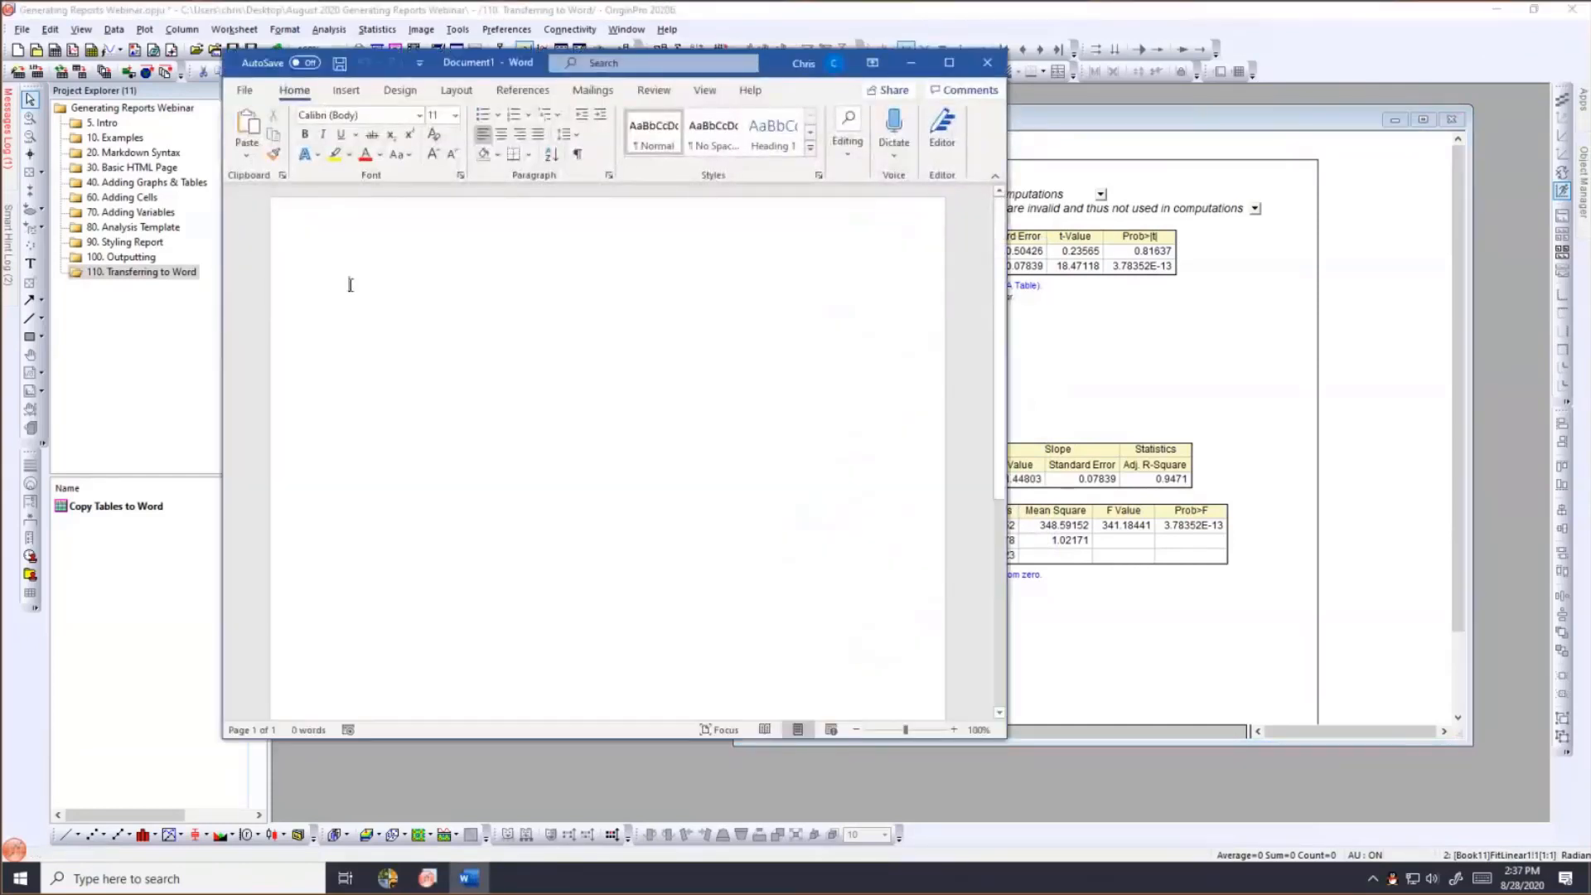
right_click(351, 285)
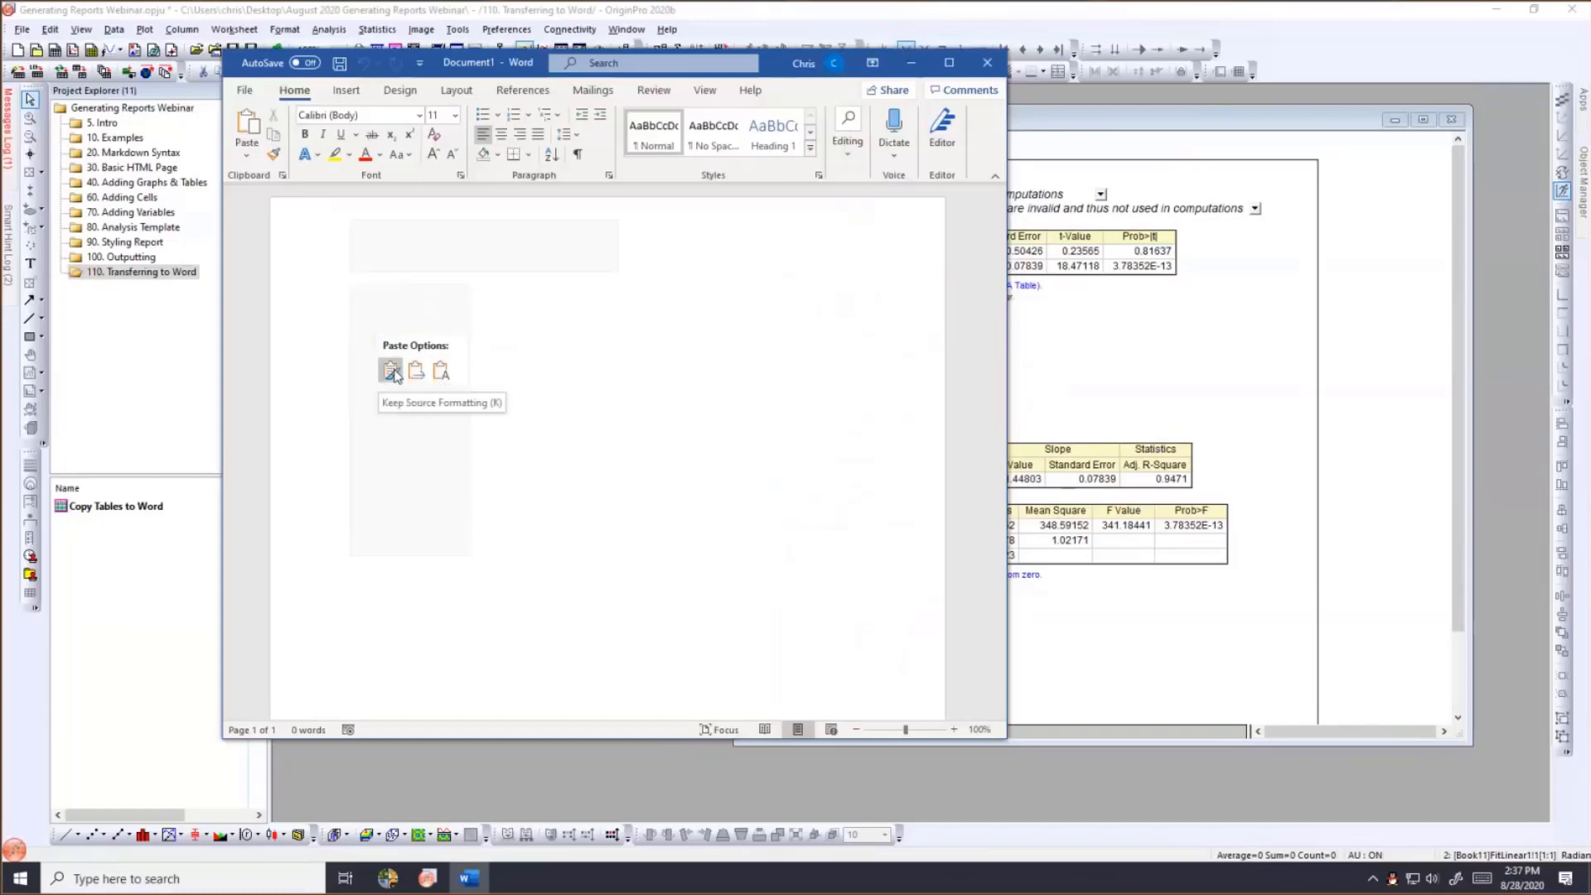
left_click(393, 372)
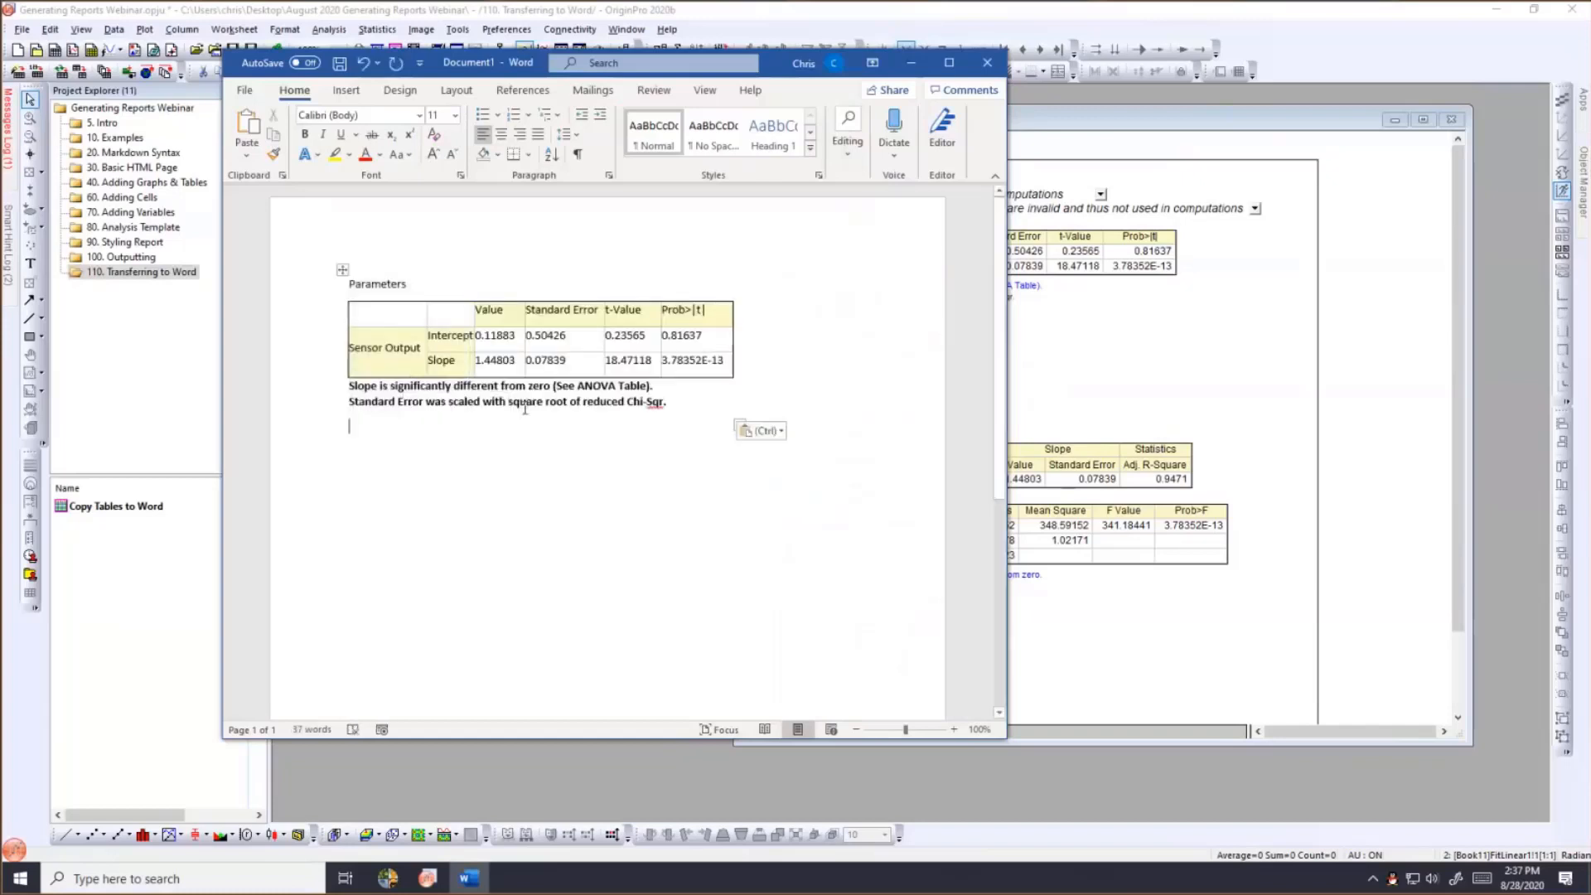
left_click(525, 407)
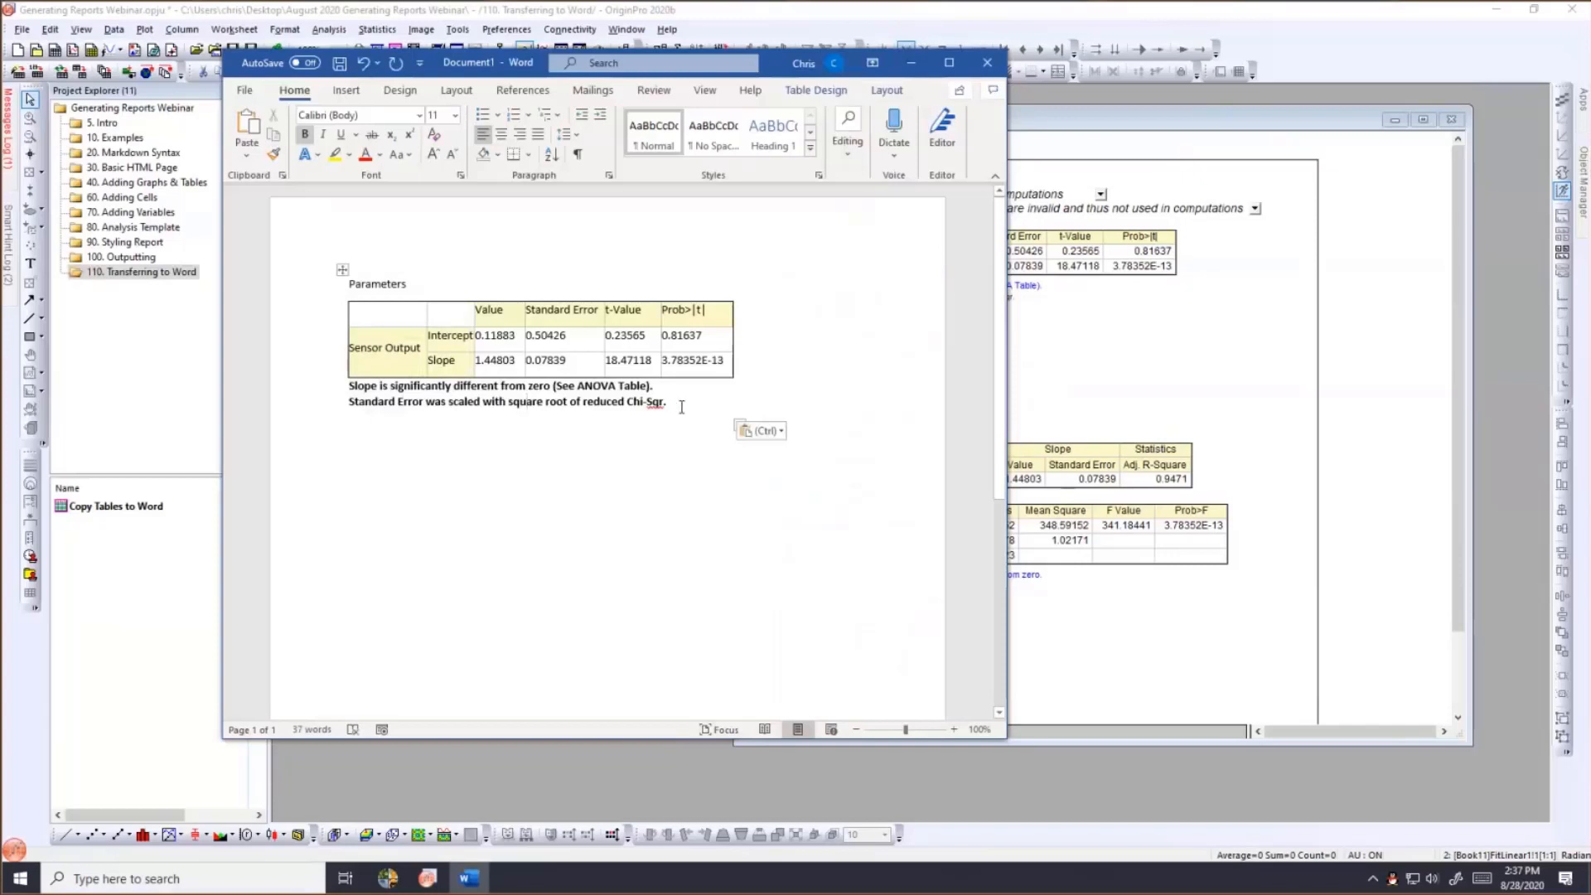
Set the text of the pasted Parameters table to Times New Roman, size 12.
left_click(505, 317)
left_click_drag(479, 311, 568, 365)
left_click_drag(408, 316, 700, 359)
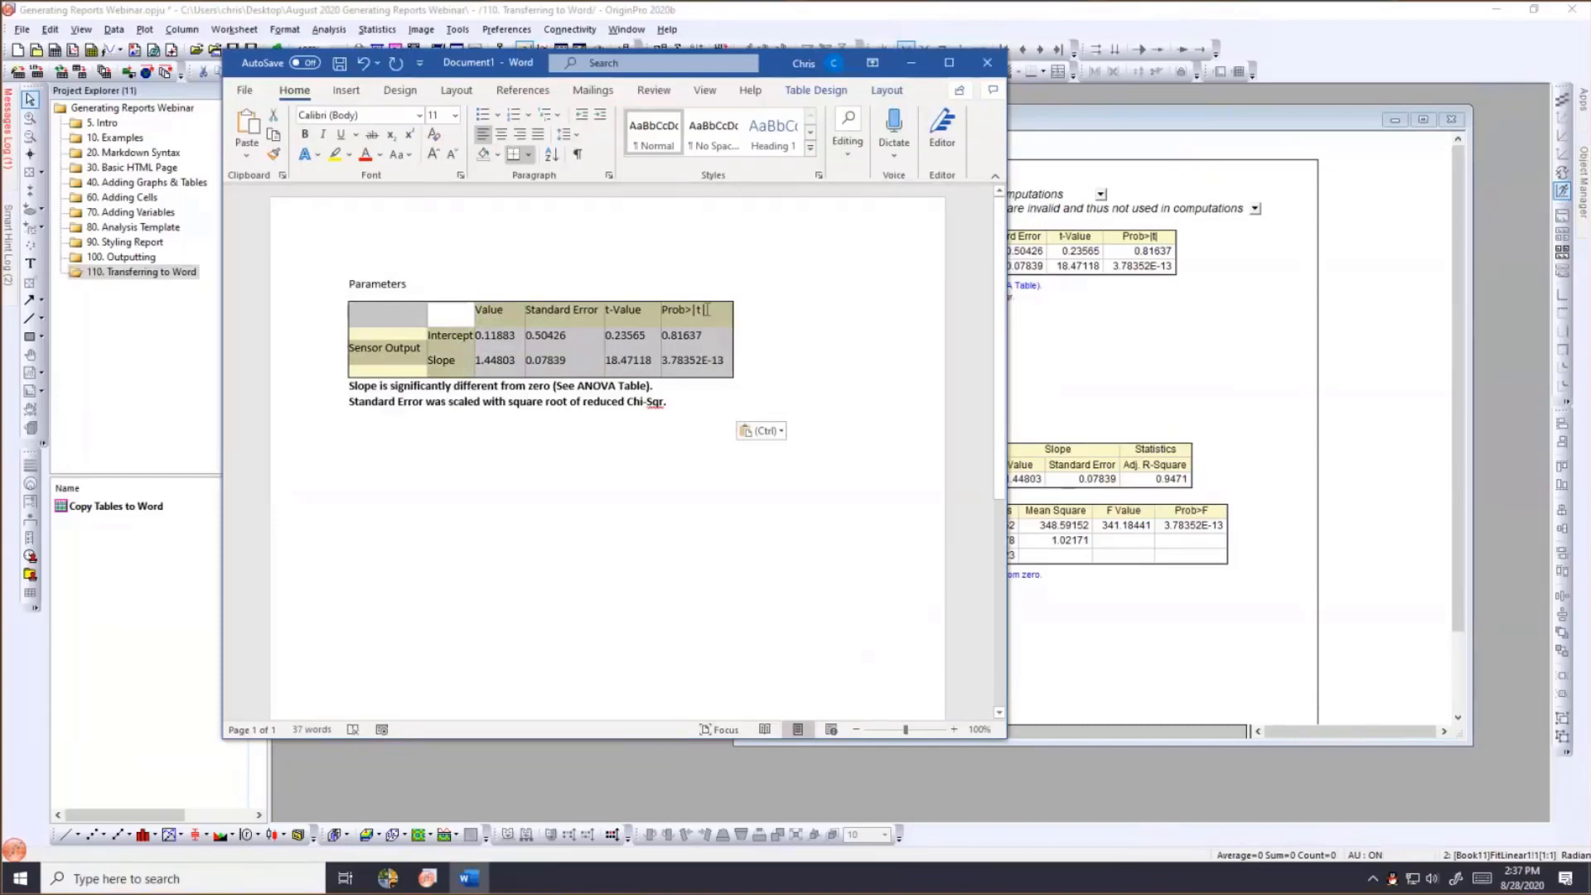
left_click(419, 115)
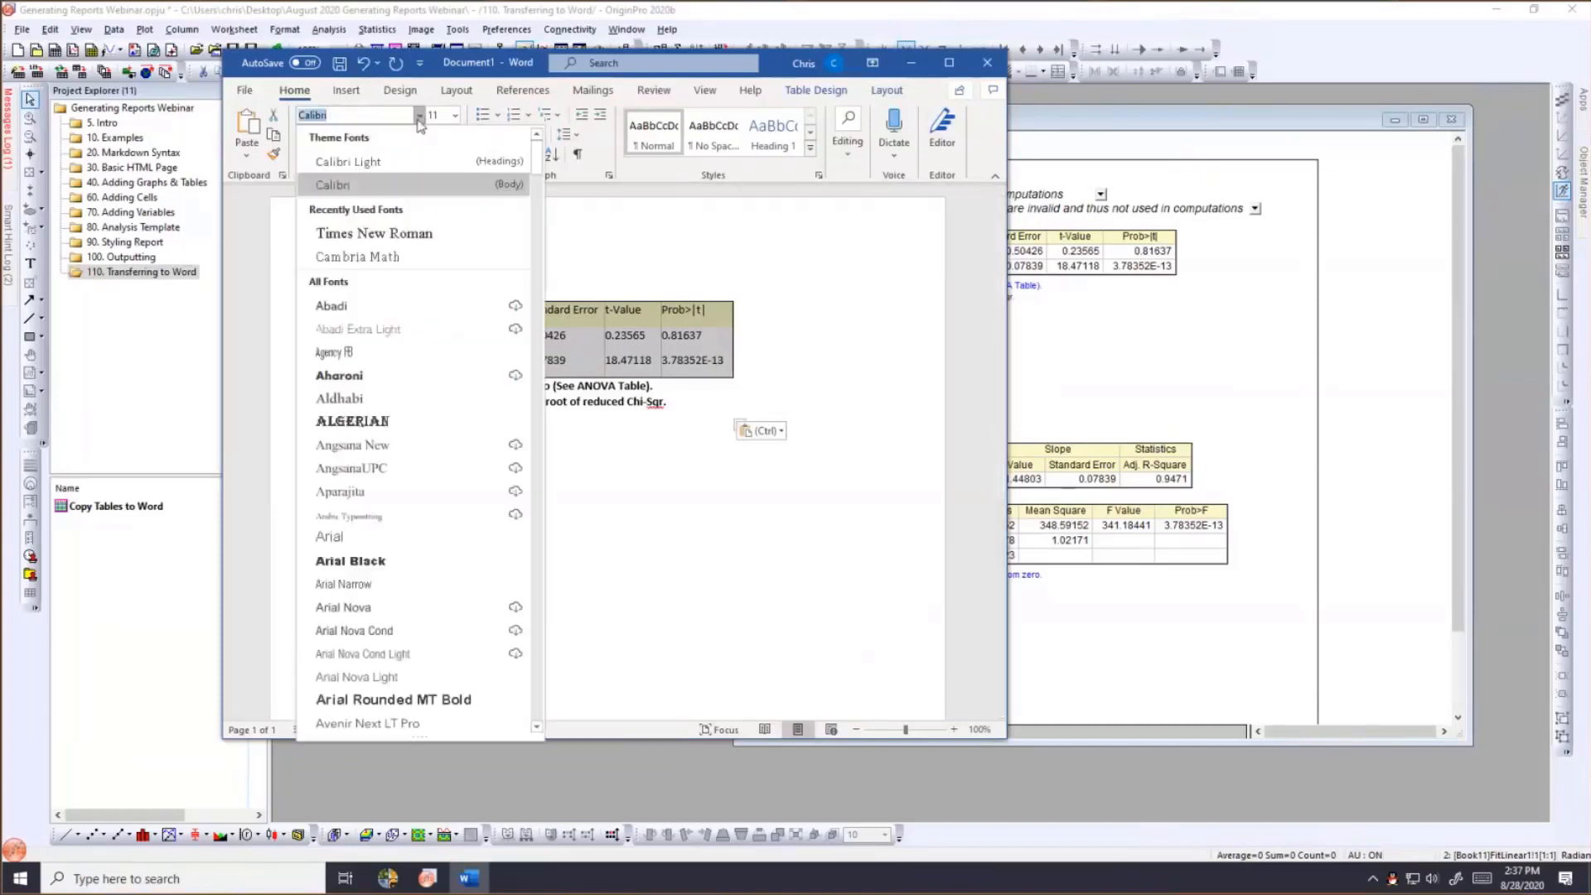
left_click(393, 232)
left_click(455, 122)
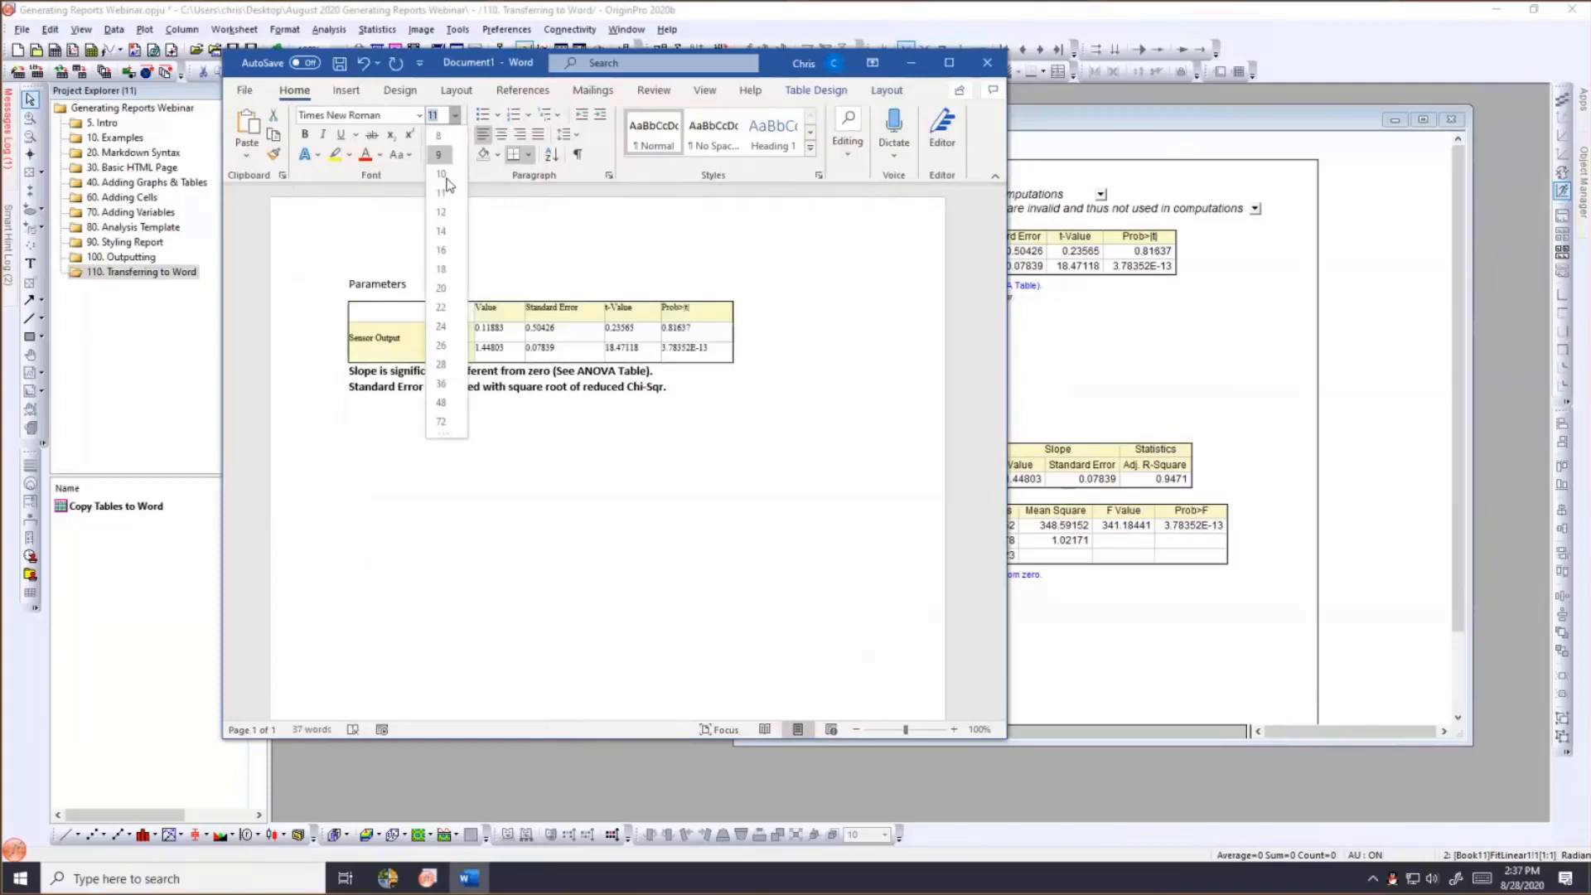
left_click(440, 213)
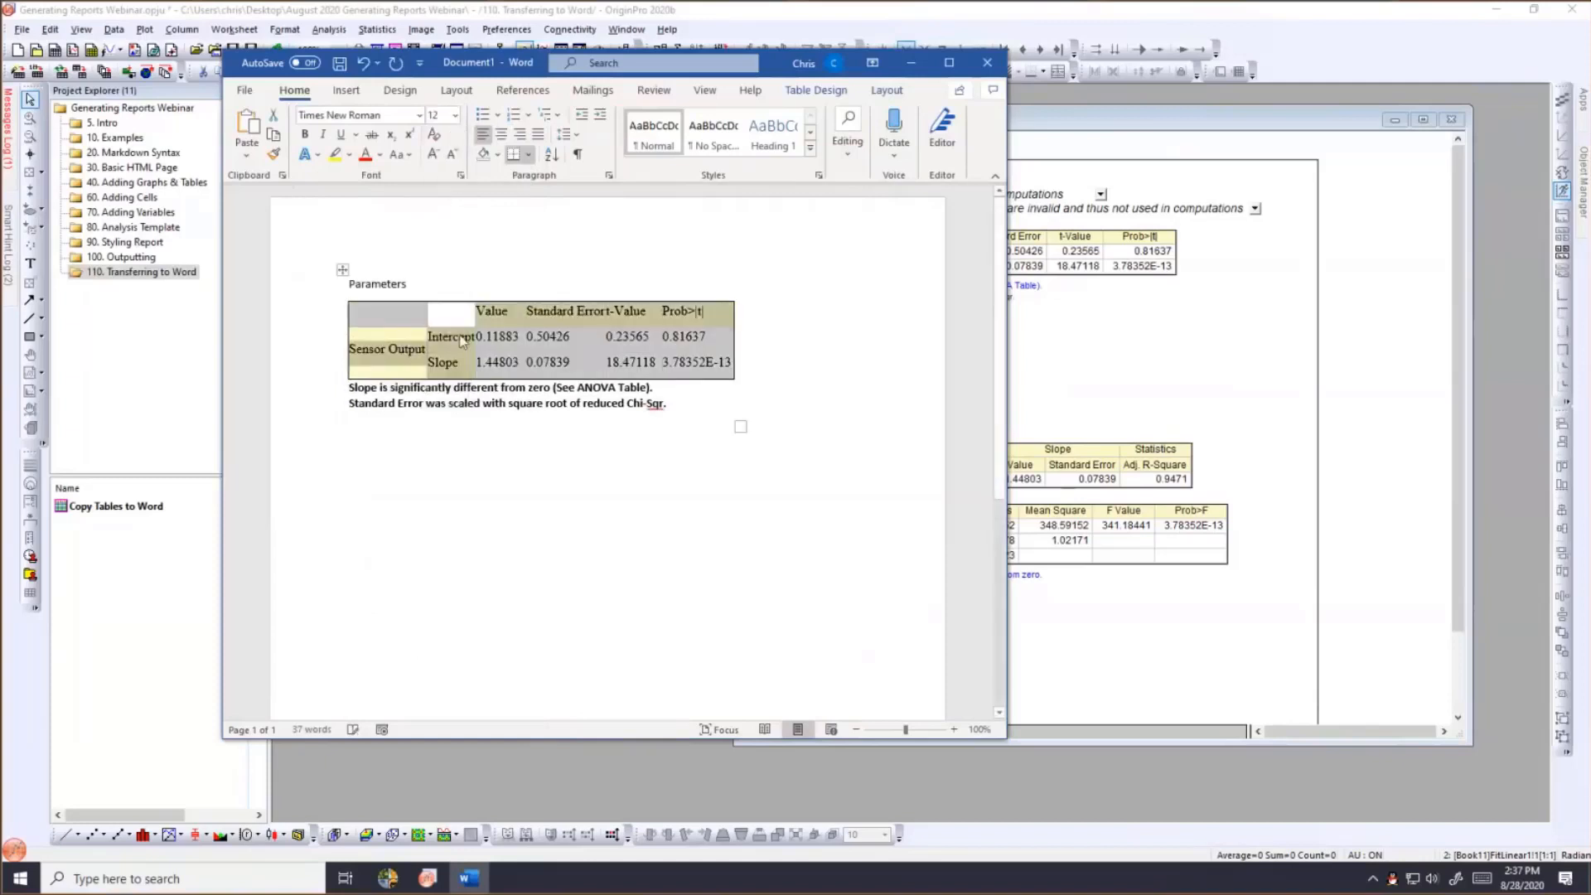
Shade the column headings and the Sensor Output, Intercept and Slope label cells light blue.
left_click_drag(481, 317, 673, 308)
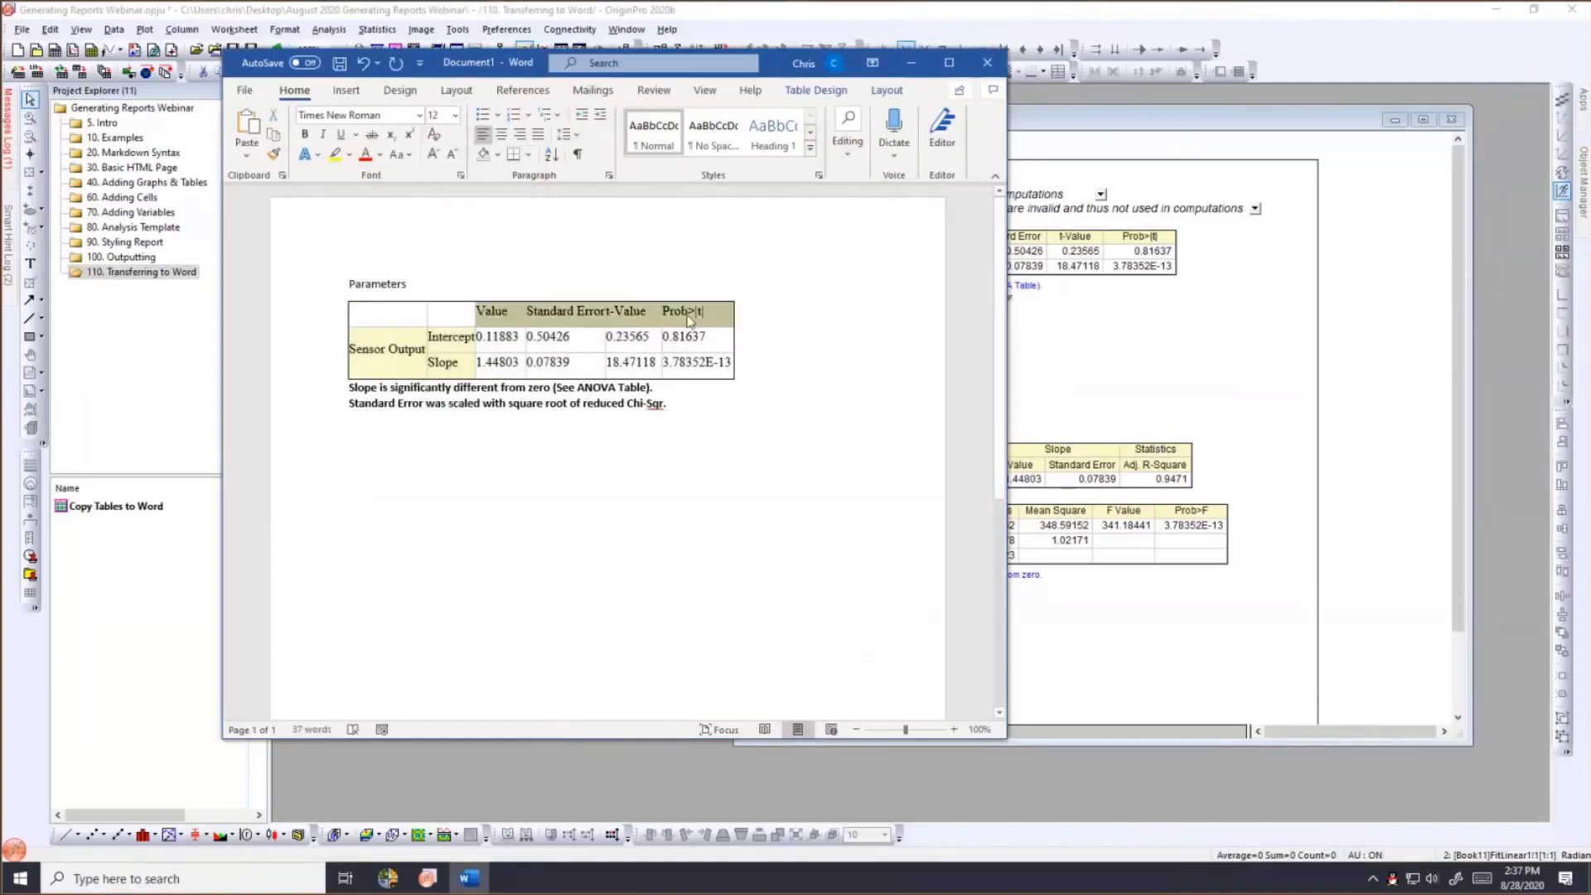
left_click(497, 154)
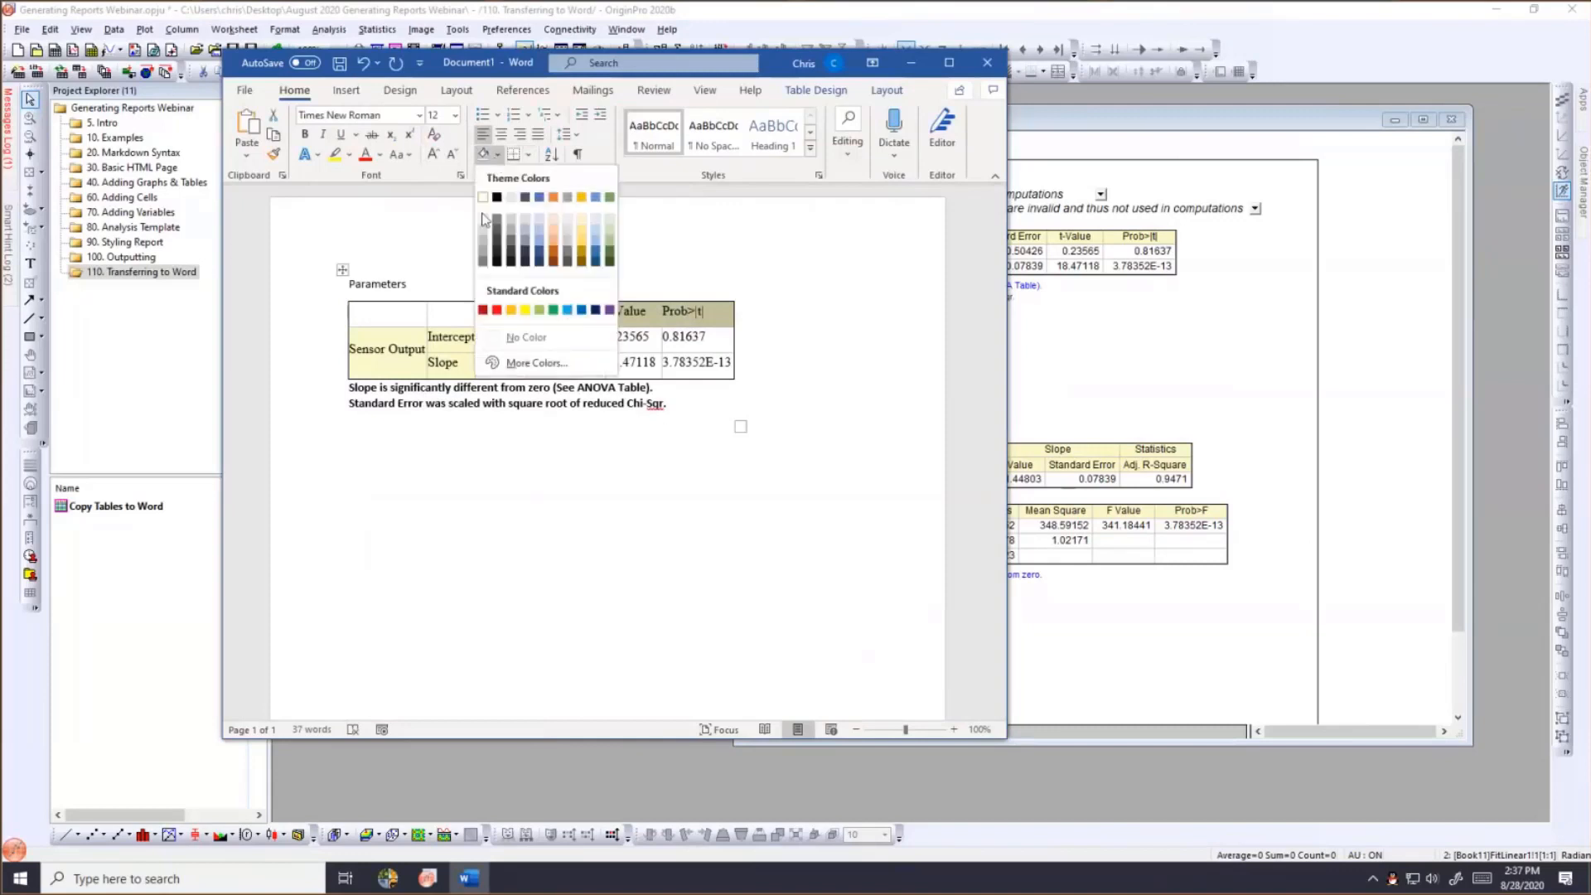
left_click(539, 235)
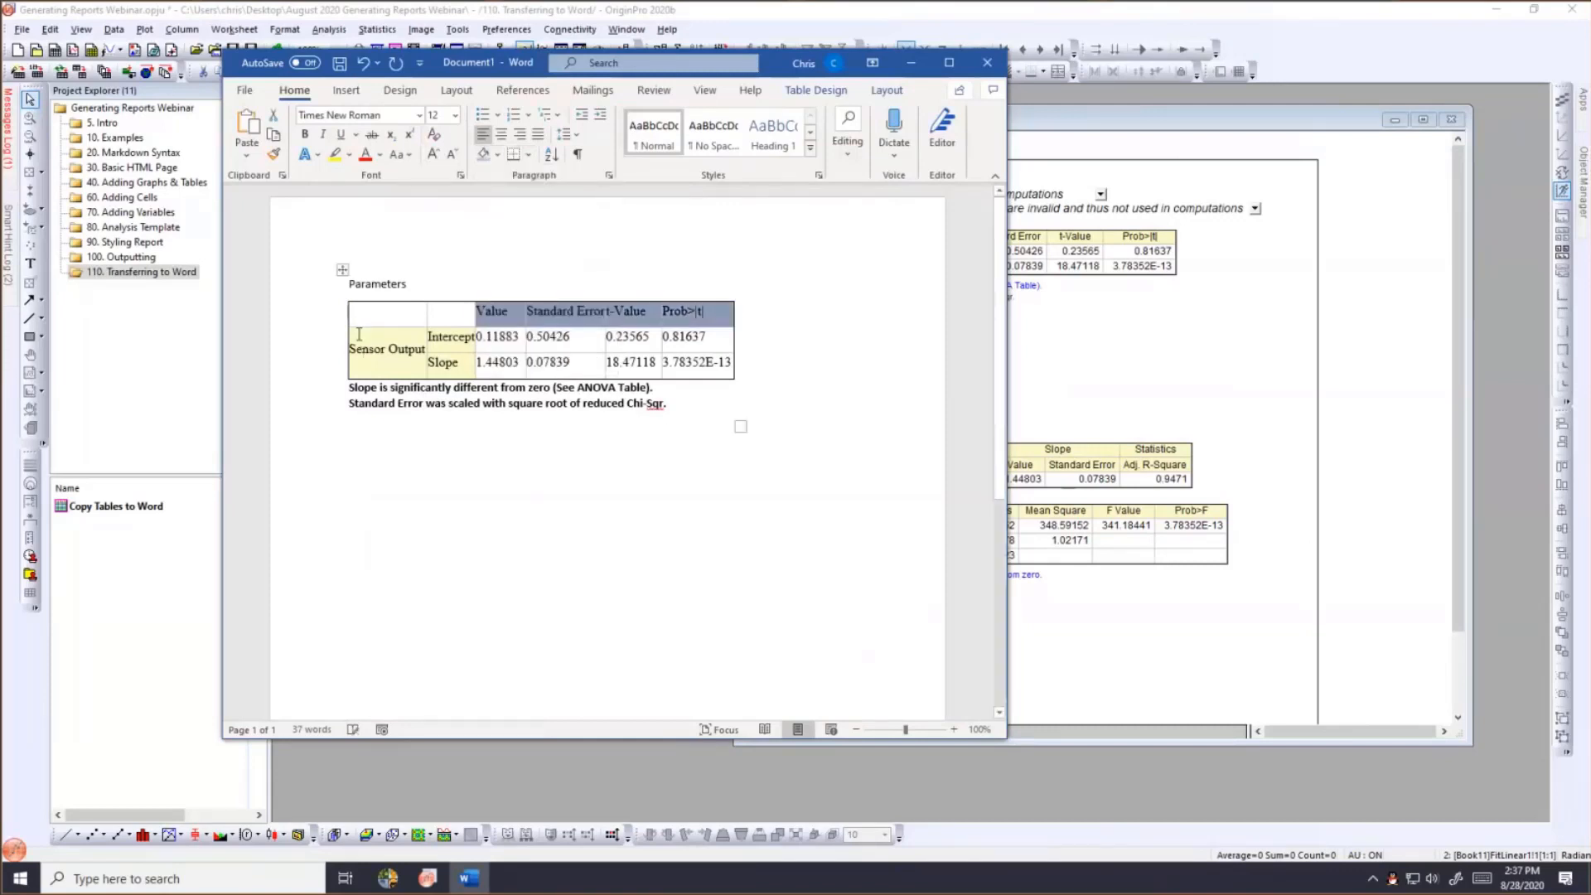
left_click_drag(363, 354, 447, 353)
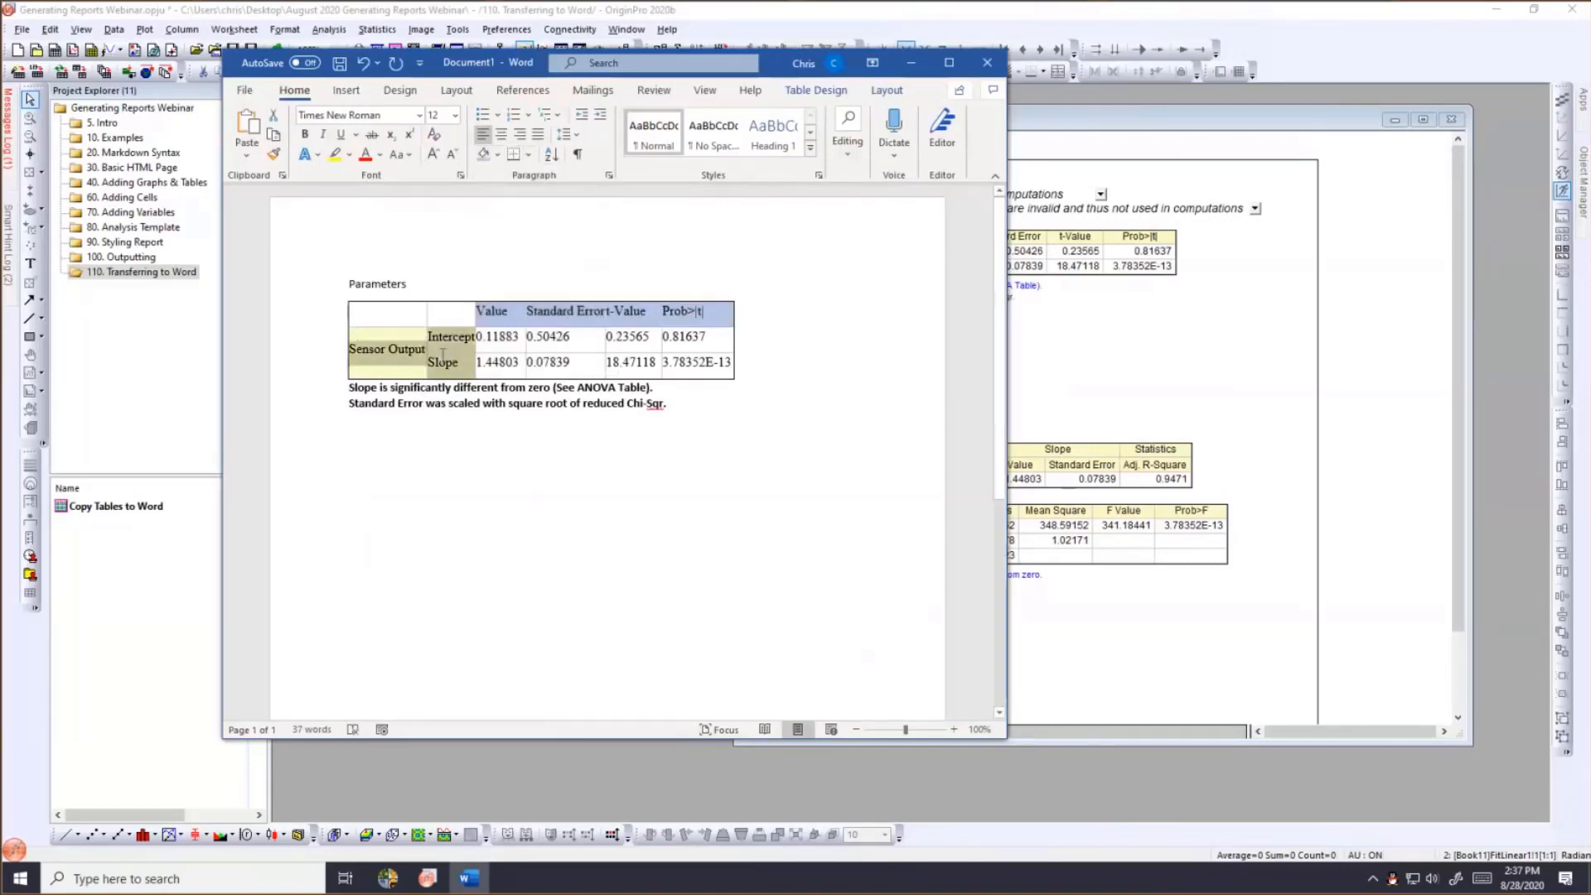
left_click(483, 154)
left_click(516, 253)
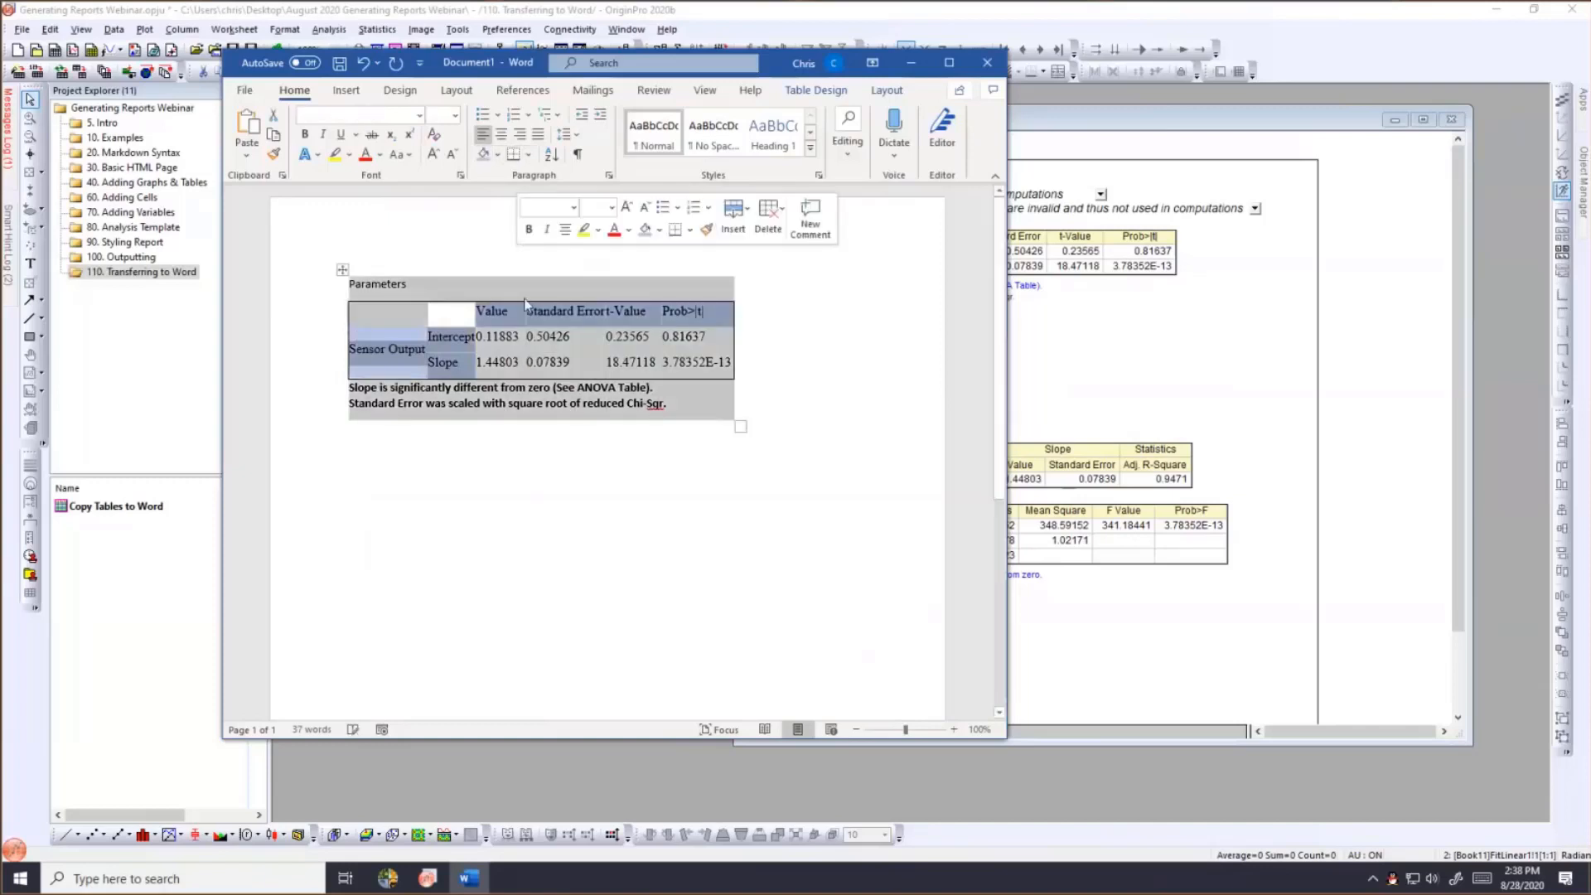
left_click(528, 486)
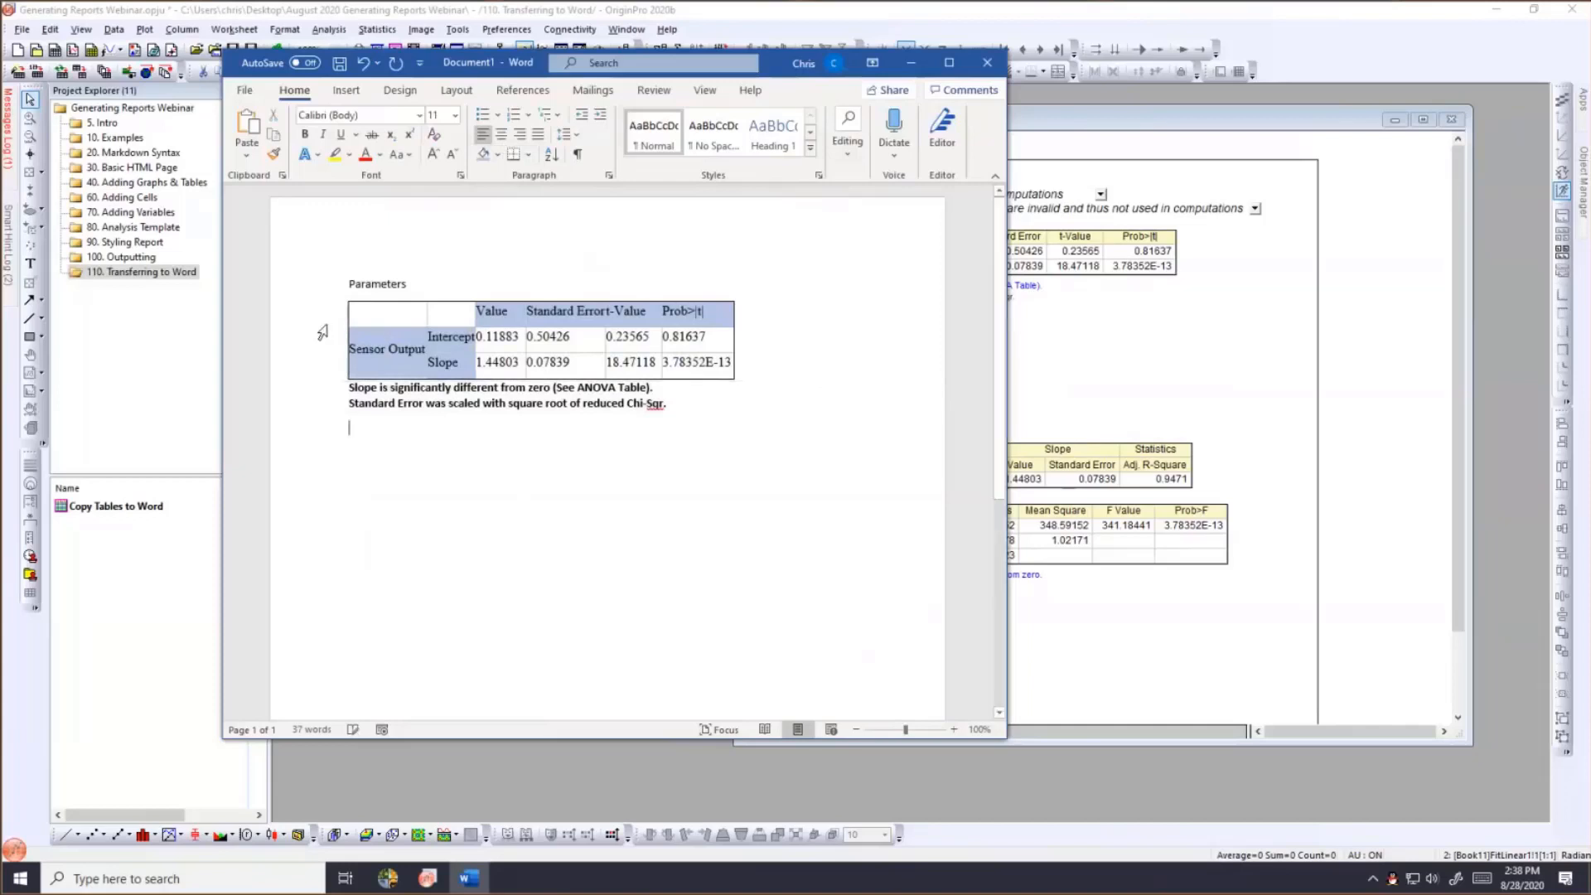
Undo the table formatting and the paste to empty the Word document, and switch back to OriginPro.
key("ctrl+z")
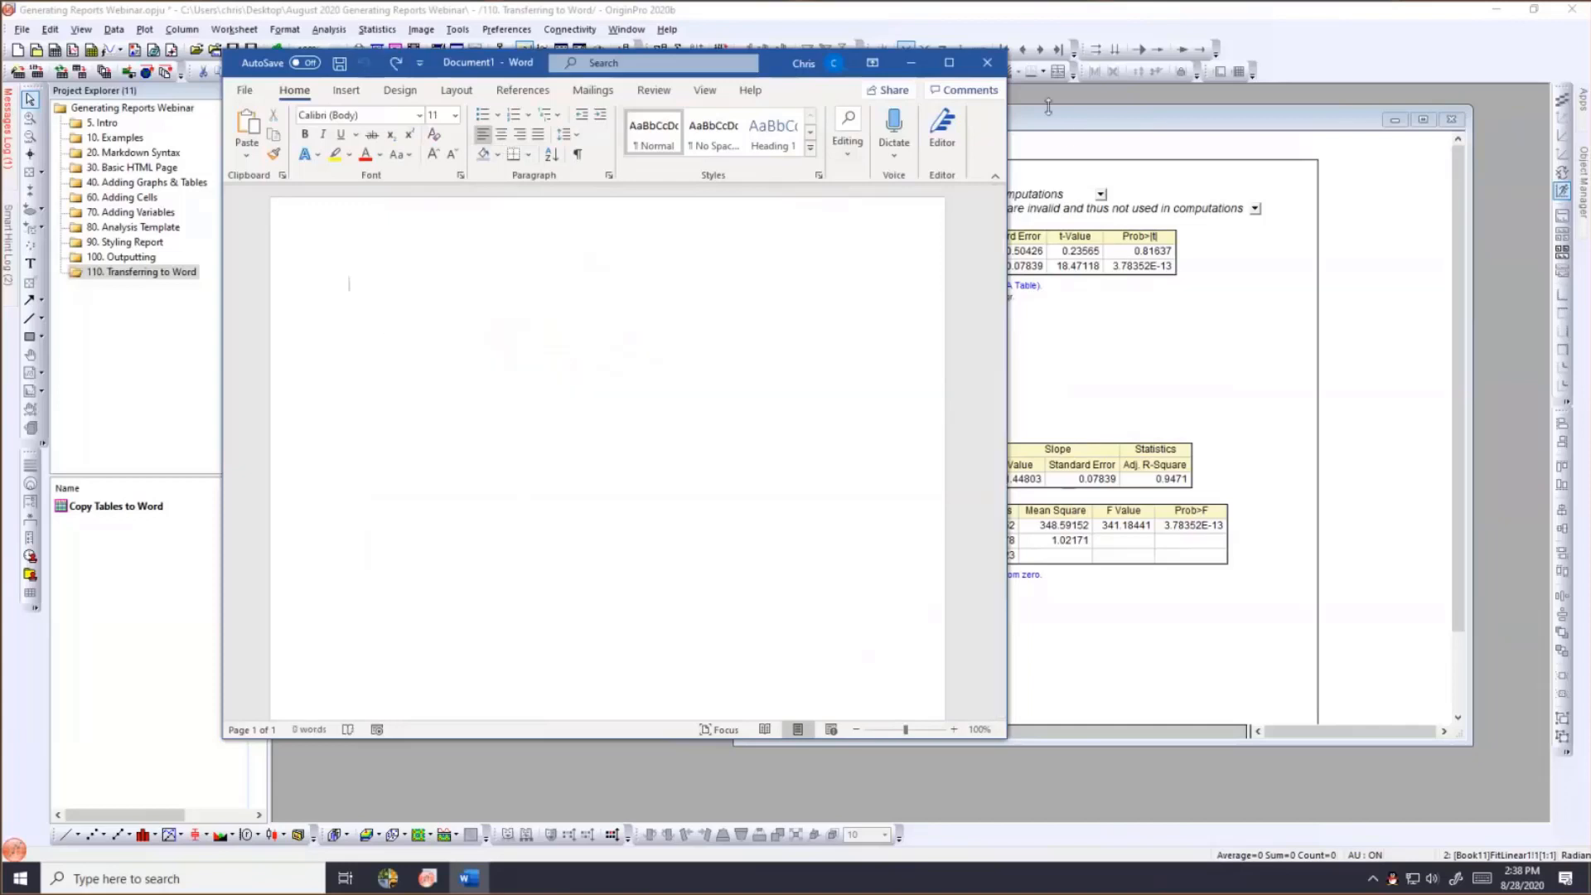
left_click(1022, 181)
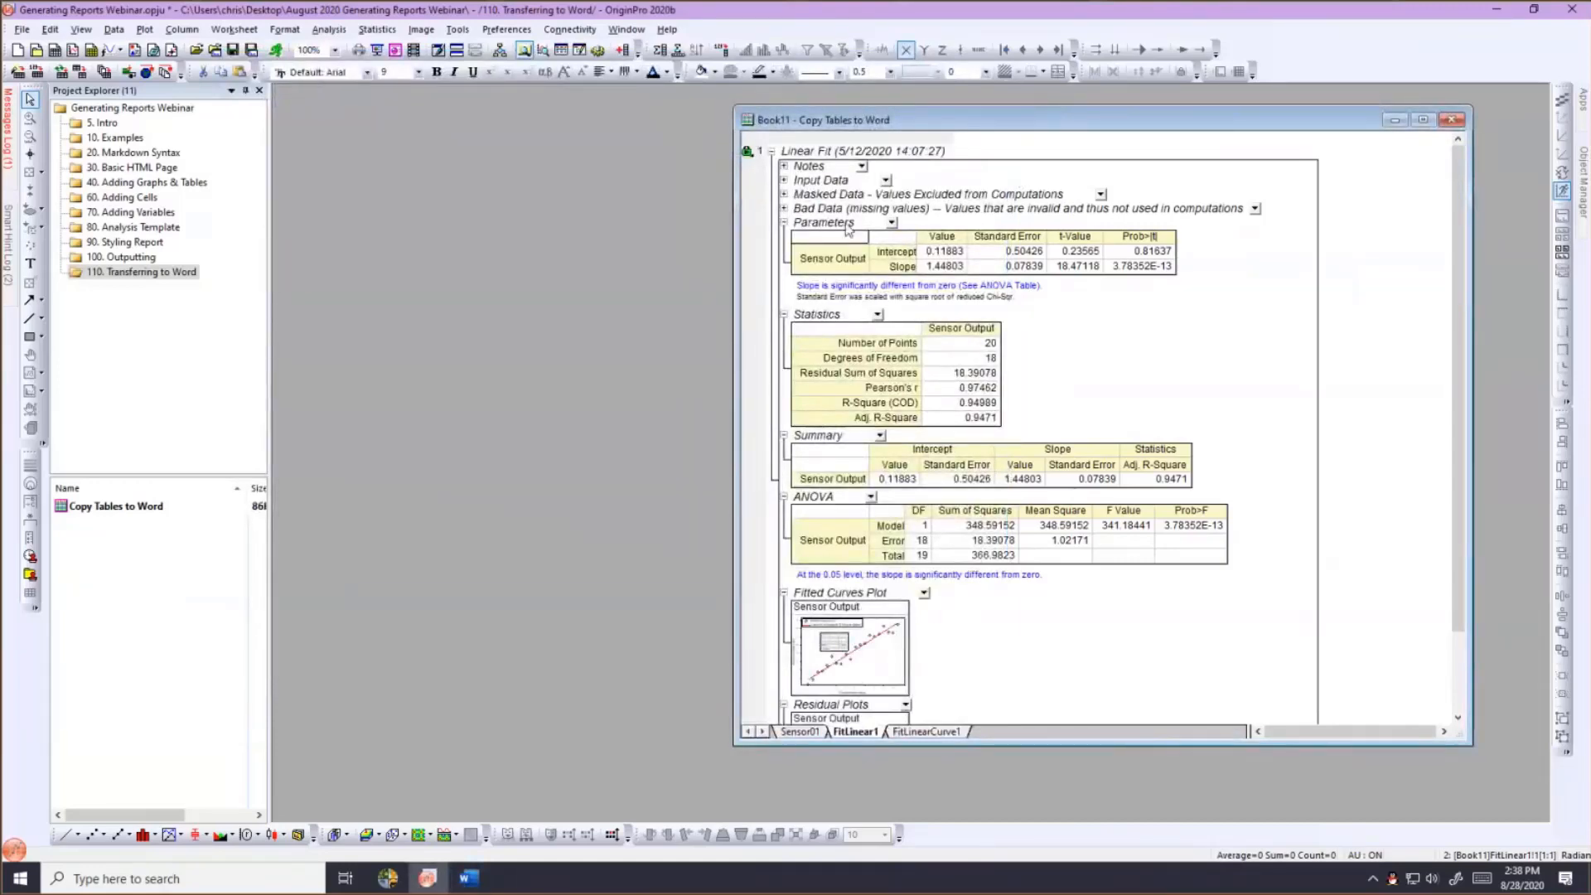
Expand the Input Data and Notes tables in the FitLinear1 report sheet.
scroll(991, 424, "down", 3)
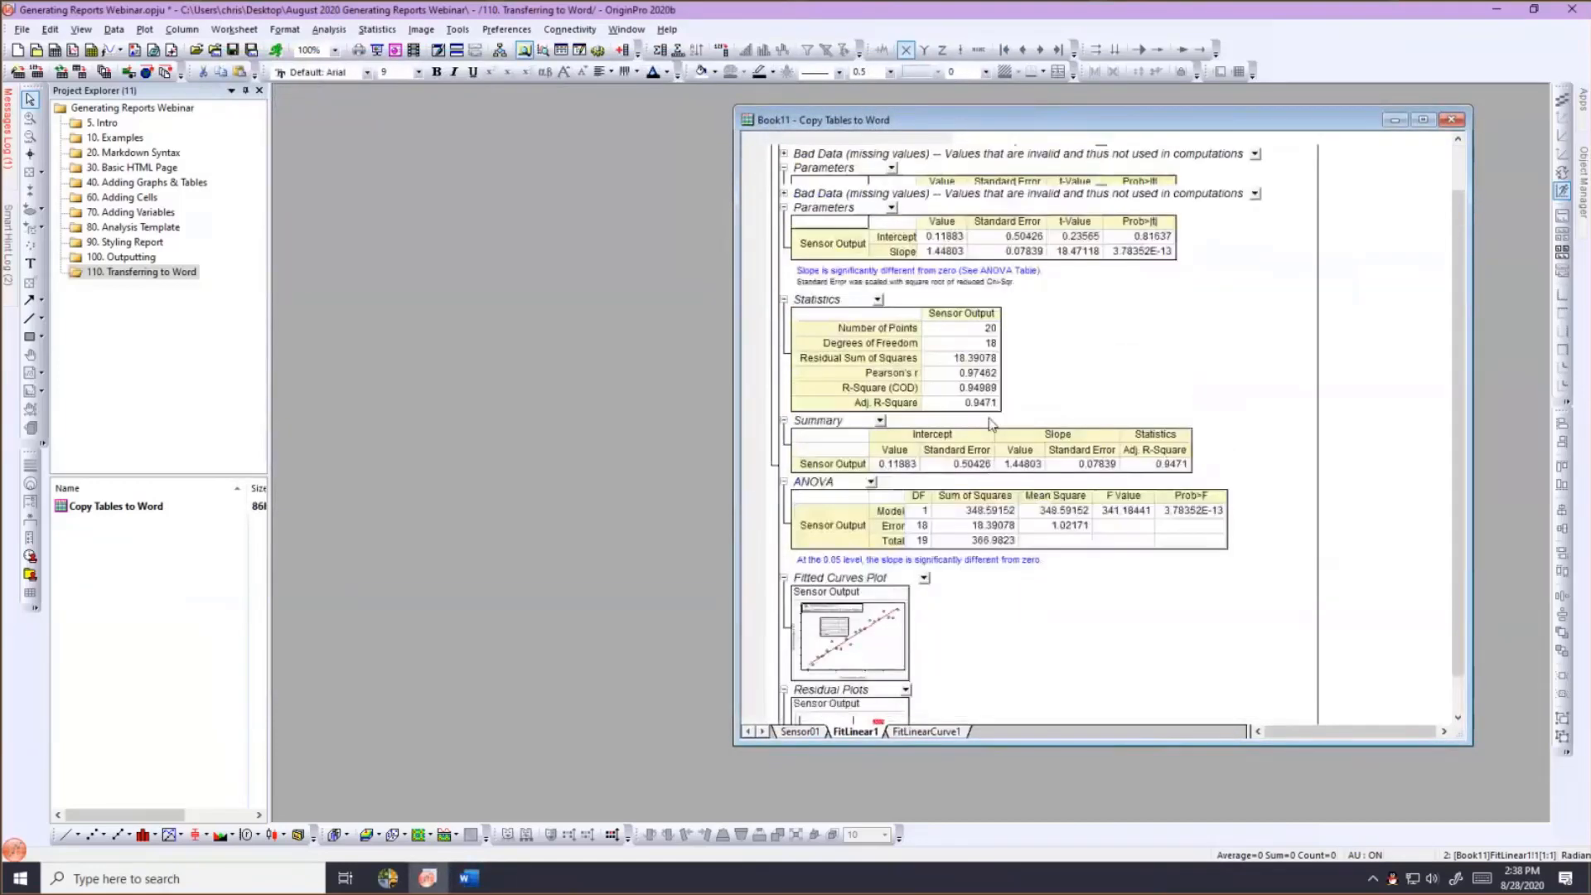
scroll(991, 423, "up", 3)
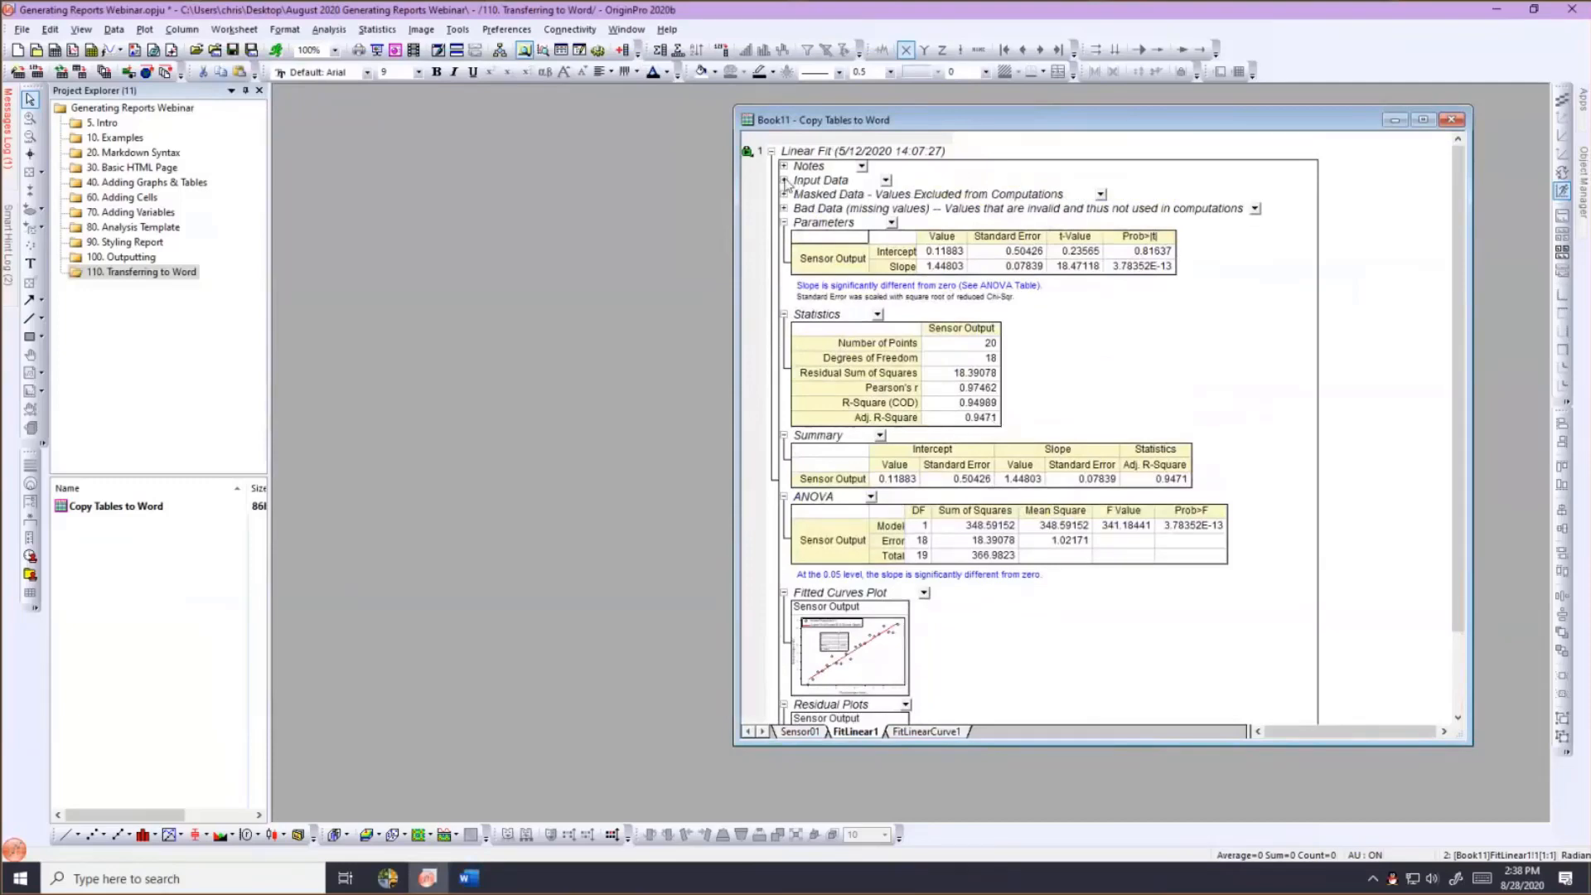
left_click(784, 181)
left_click(783, 166)
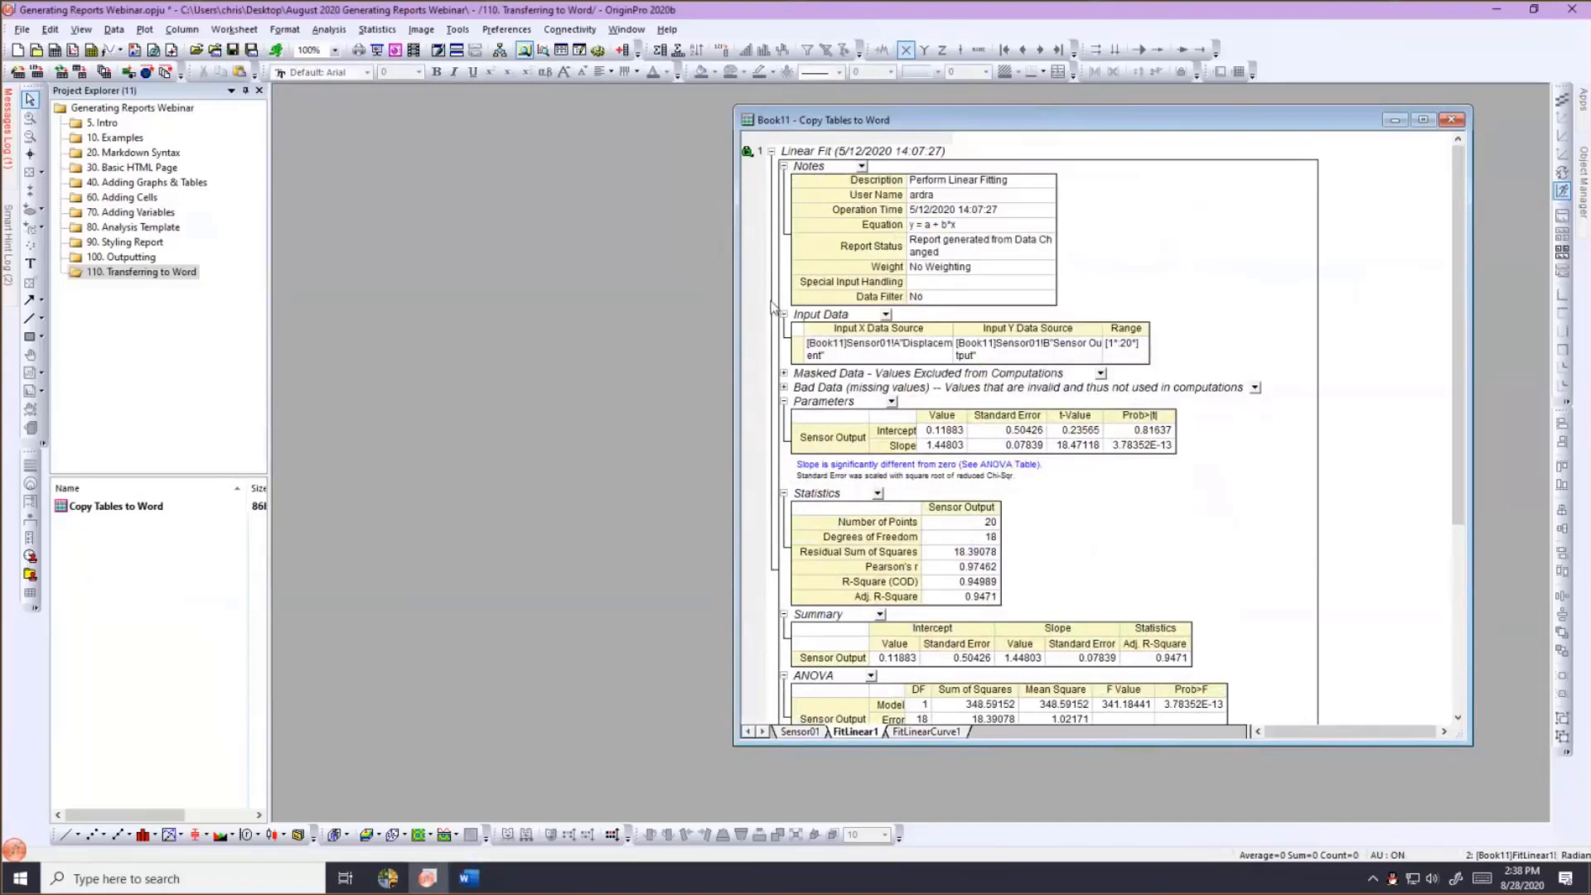
Copy all open tables of the FitLinear1 report as HTML, preview pasting them into the Word document, and return to OriginPro.
left_click(815, 413)
right_click(818, 418)
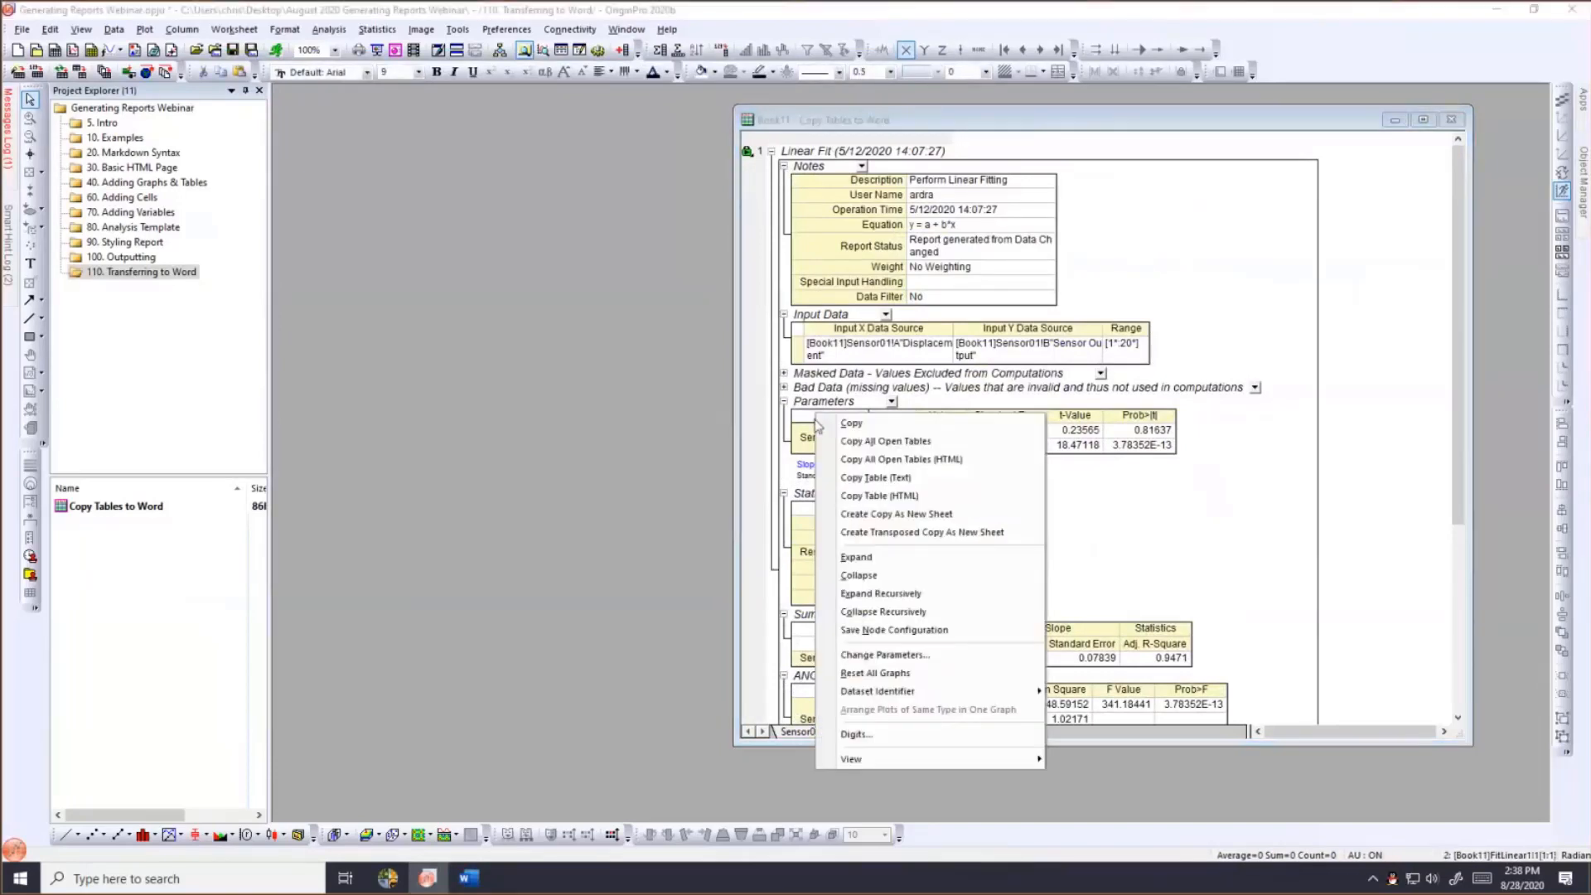
left_click(834, 466)
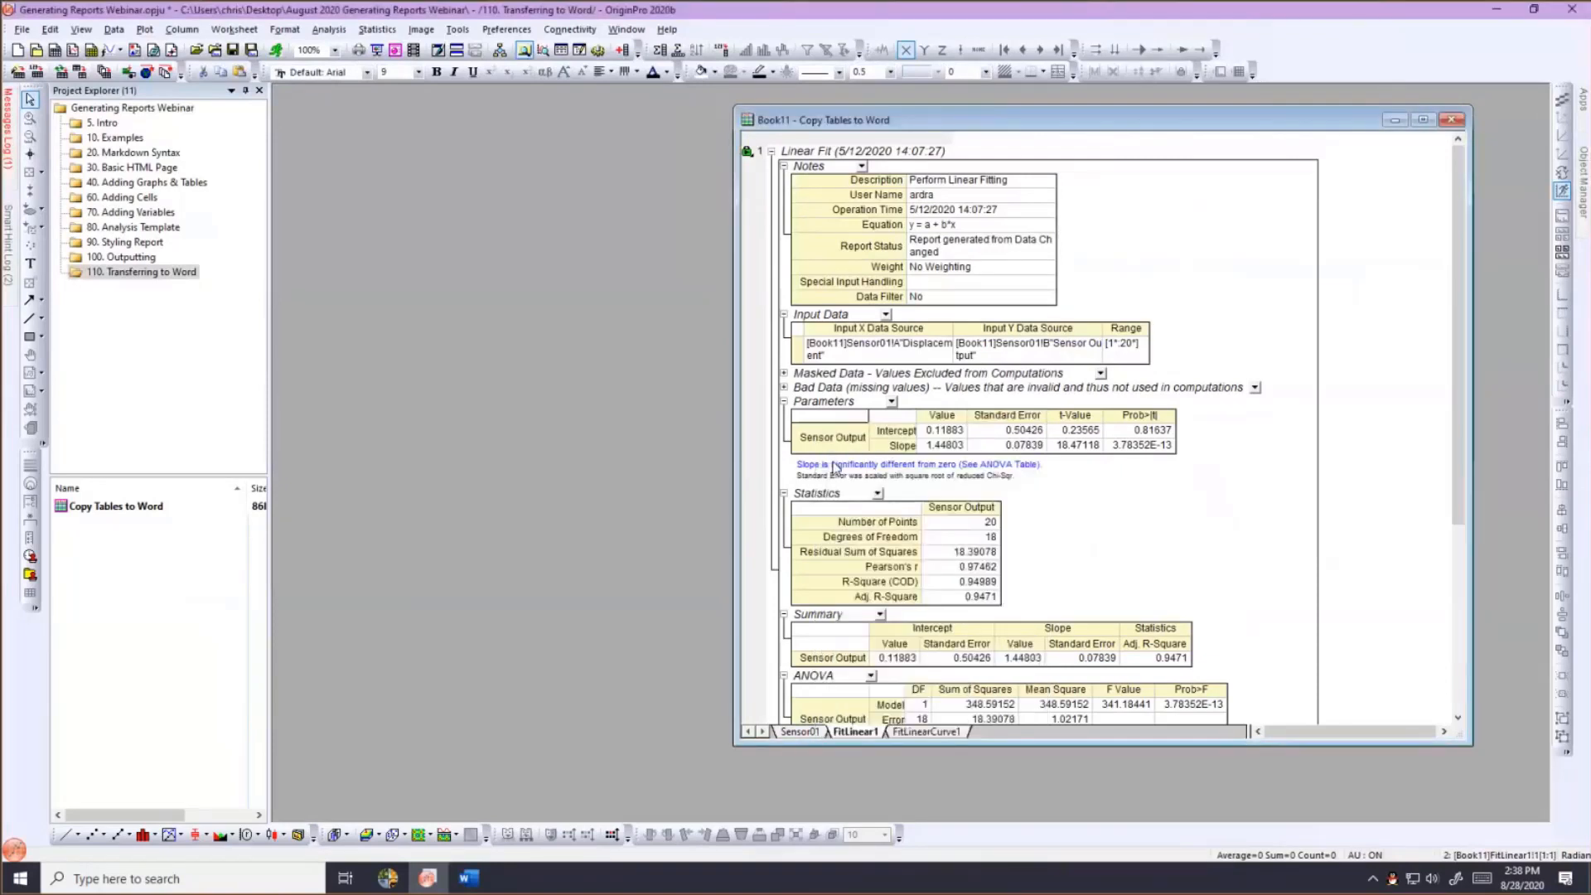
left_click(469, 878)
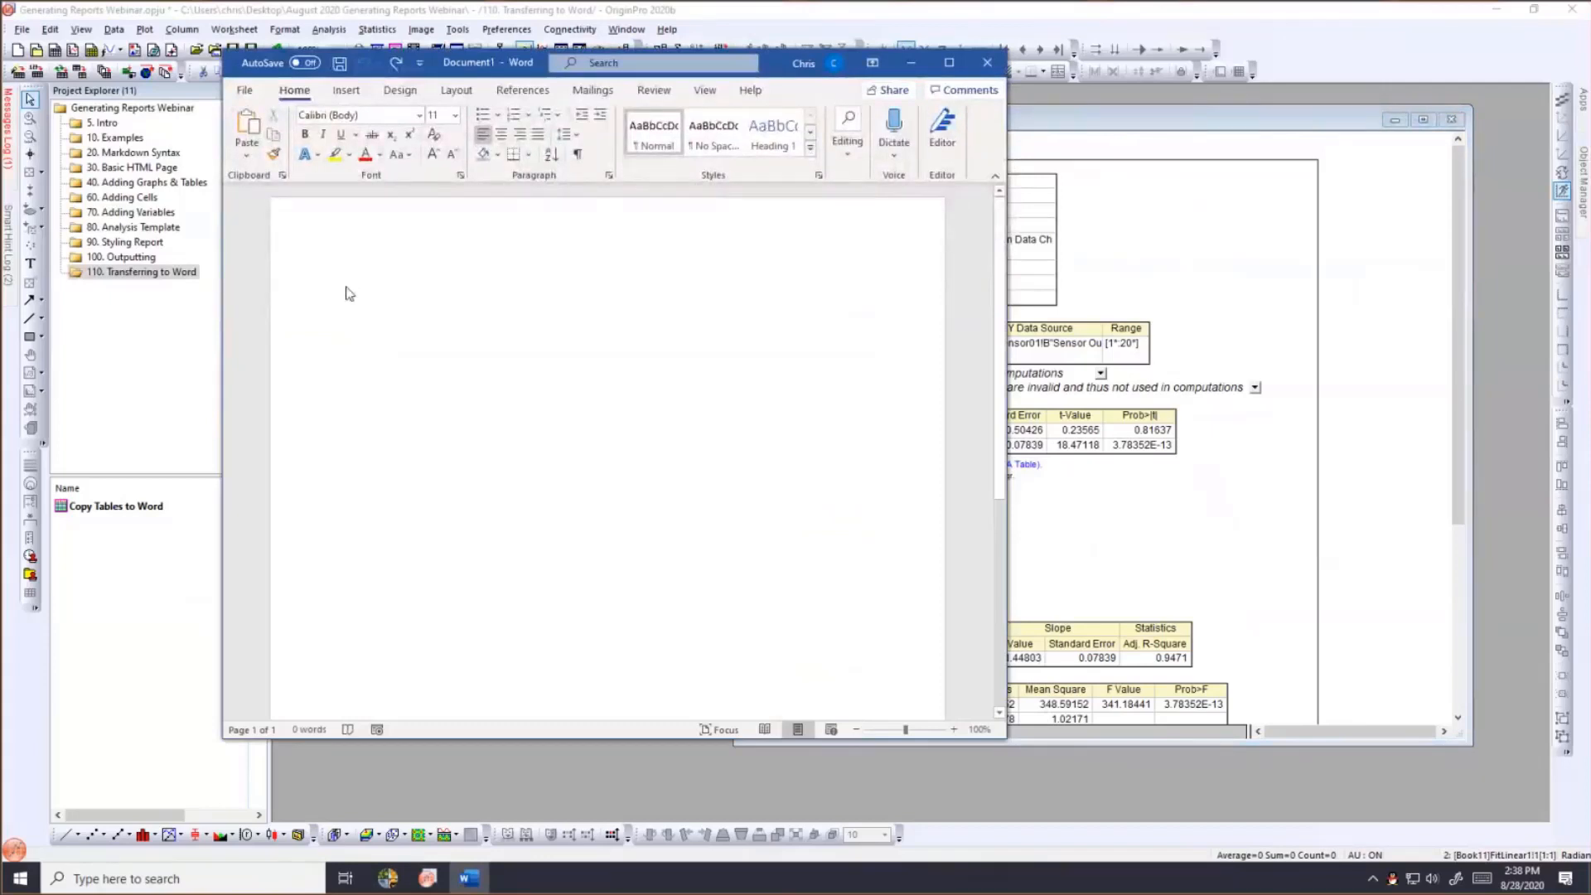
right_click(347, 288)
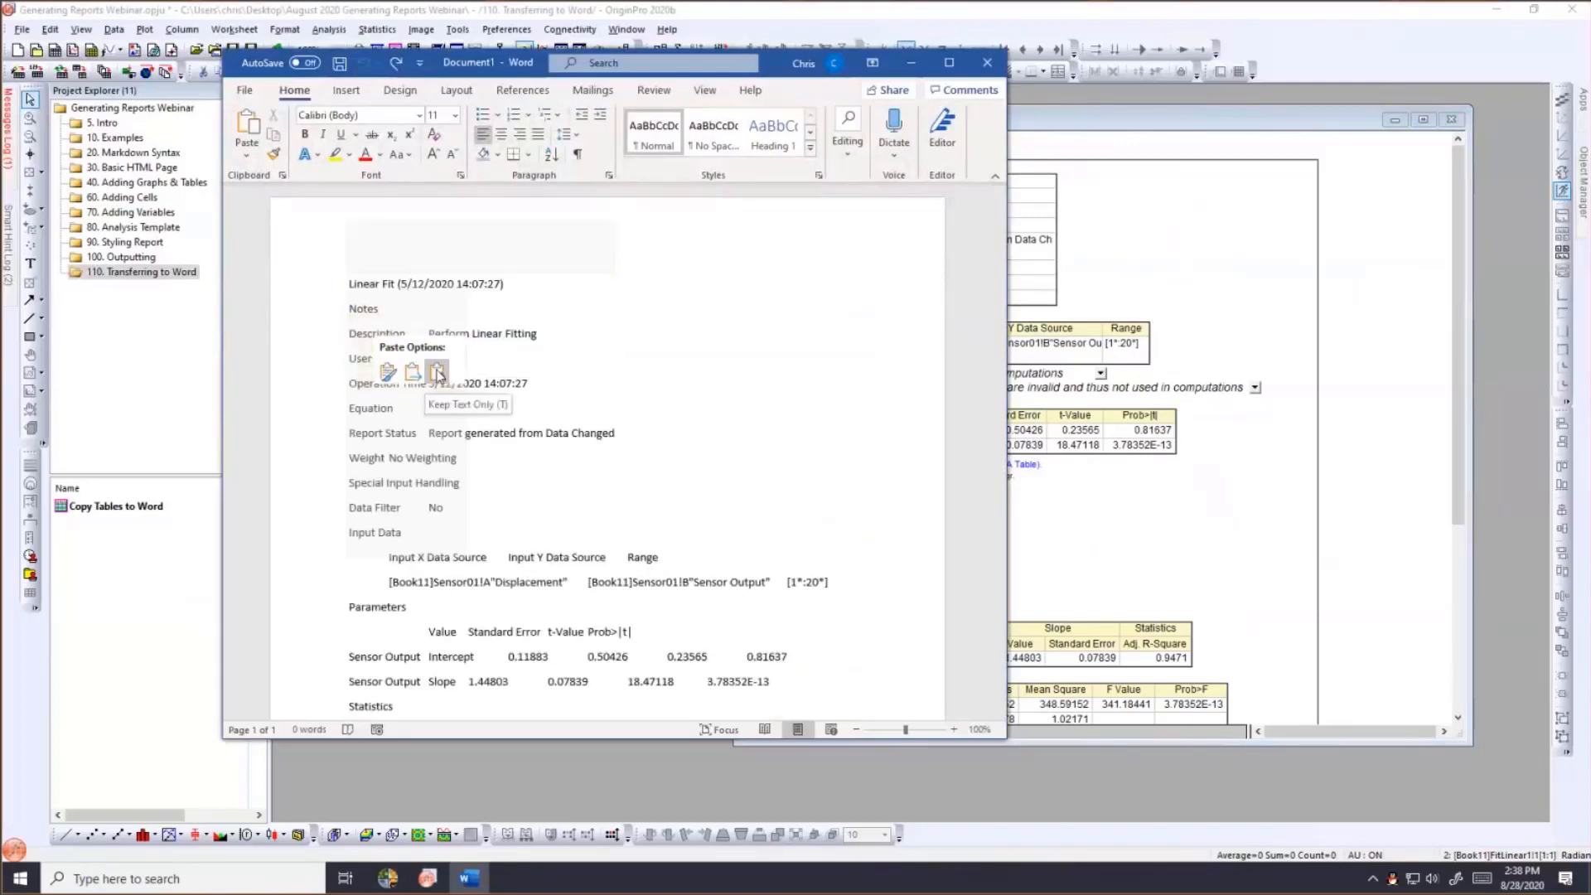
left_click(1278, 251)
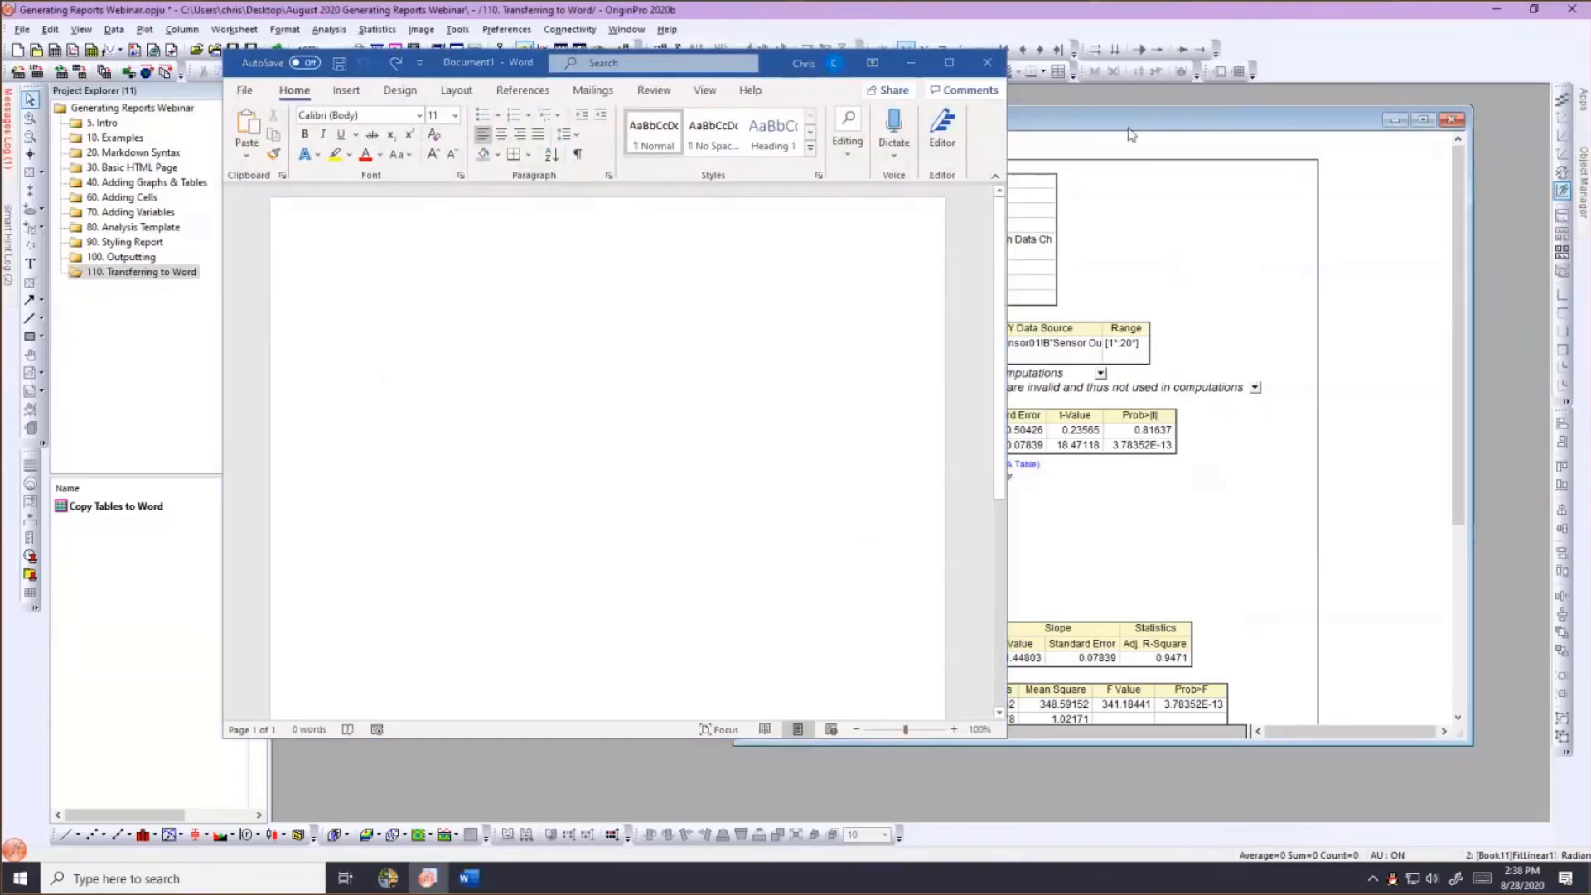
Move the workbook and Word windows apart, and copy all open tables of the FitLinear1 report as HTML again.
left_click_drag(1146, 125, 1209, 149)
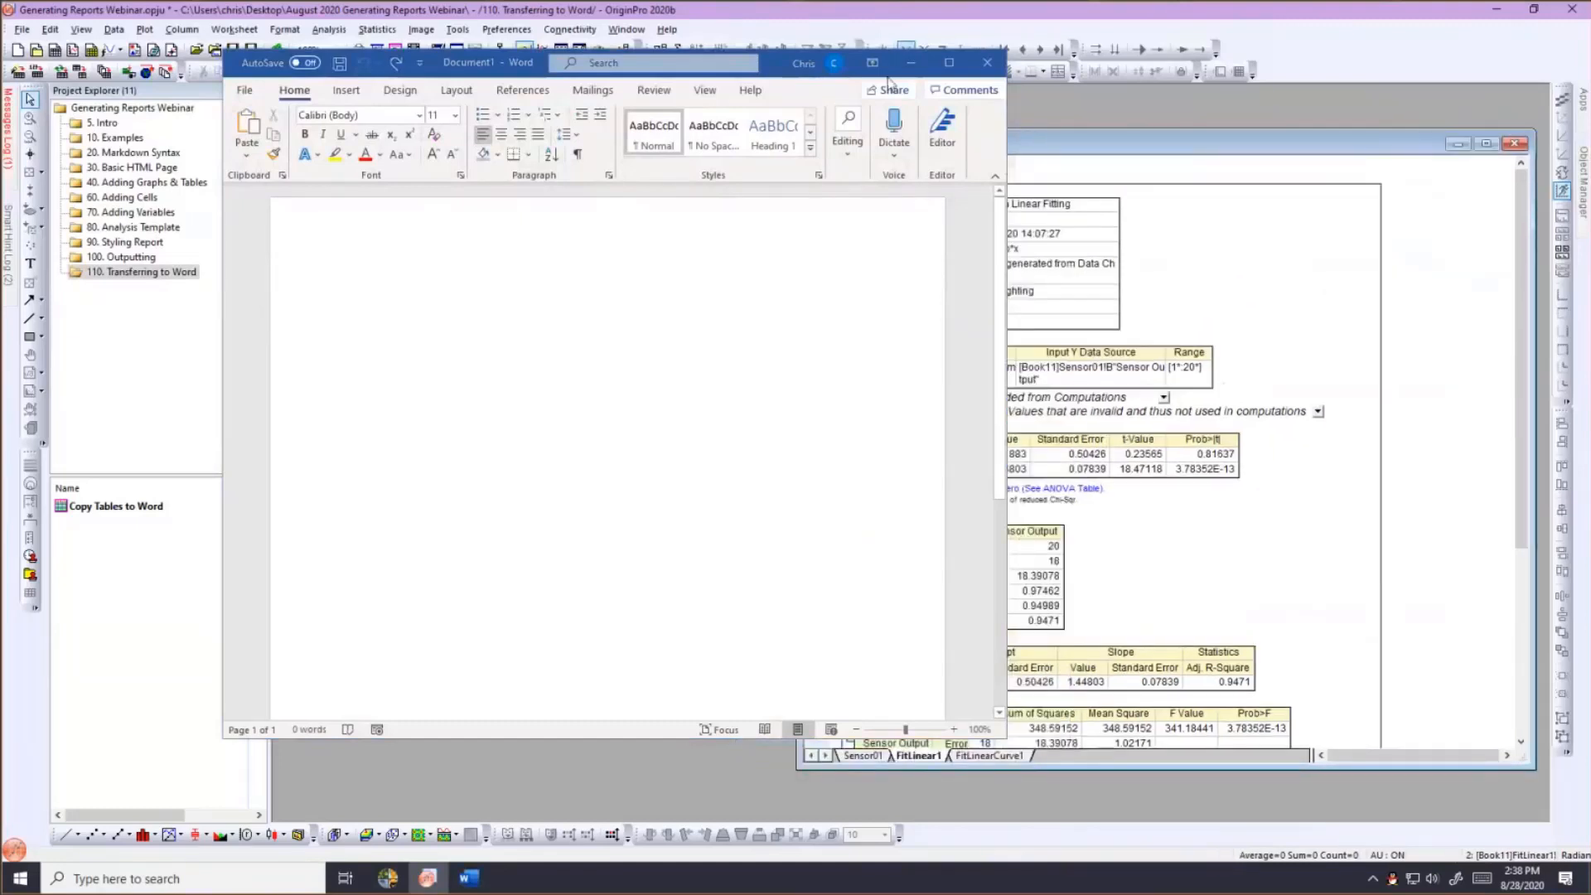
left_click(700, 54)
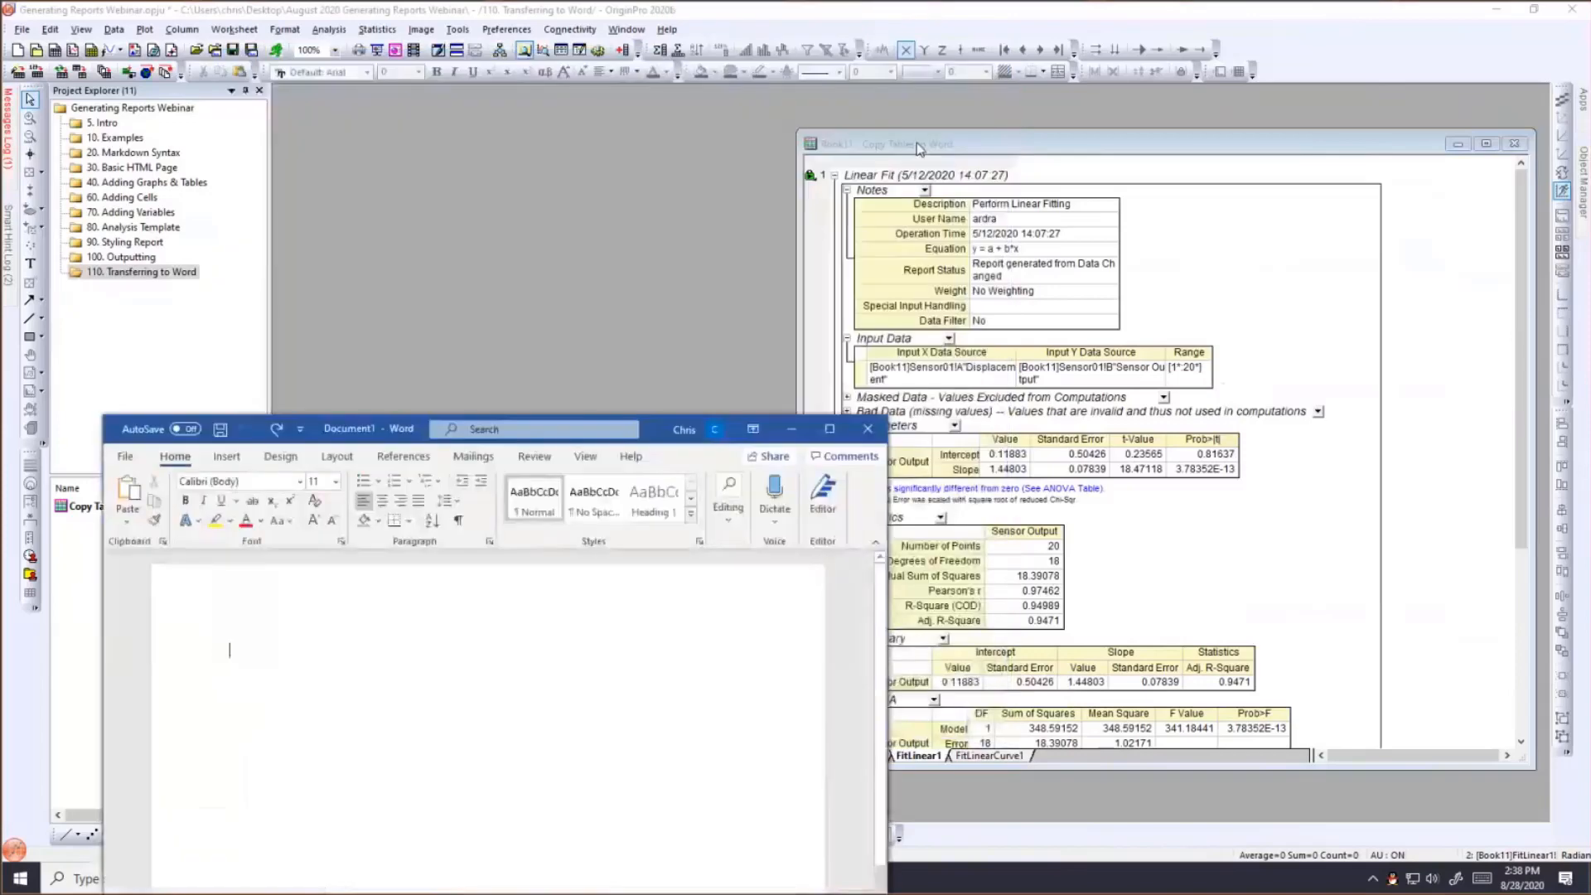
left_click(917, 149)
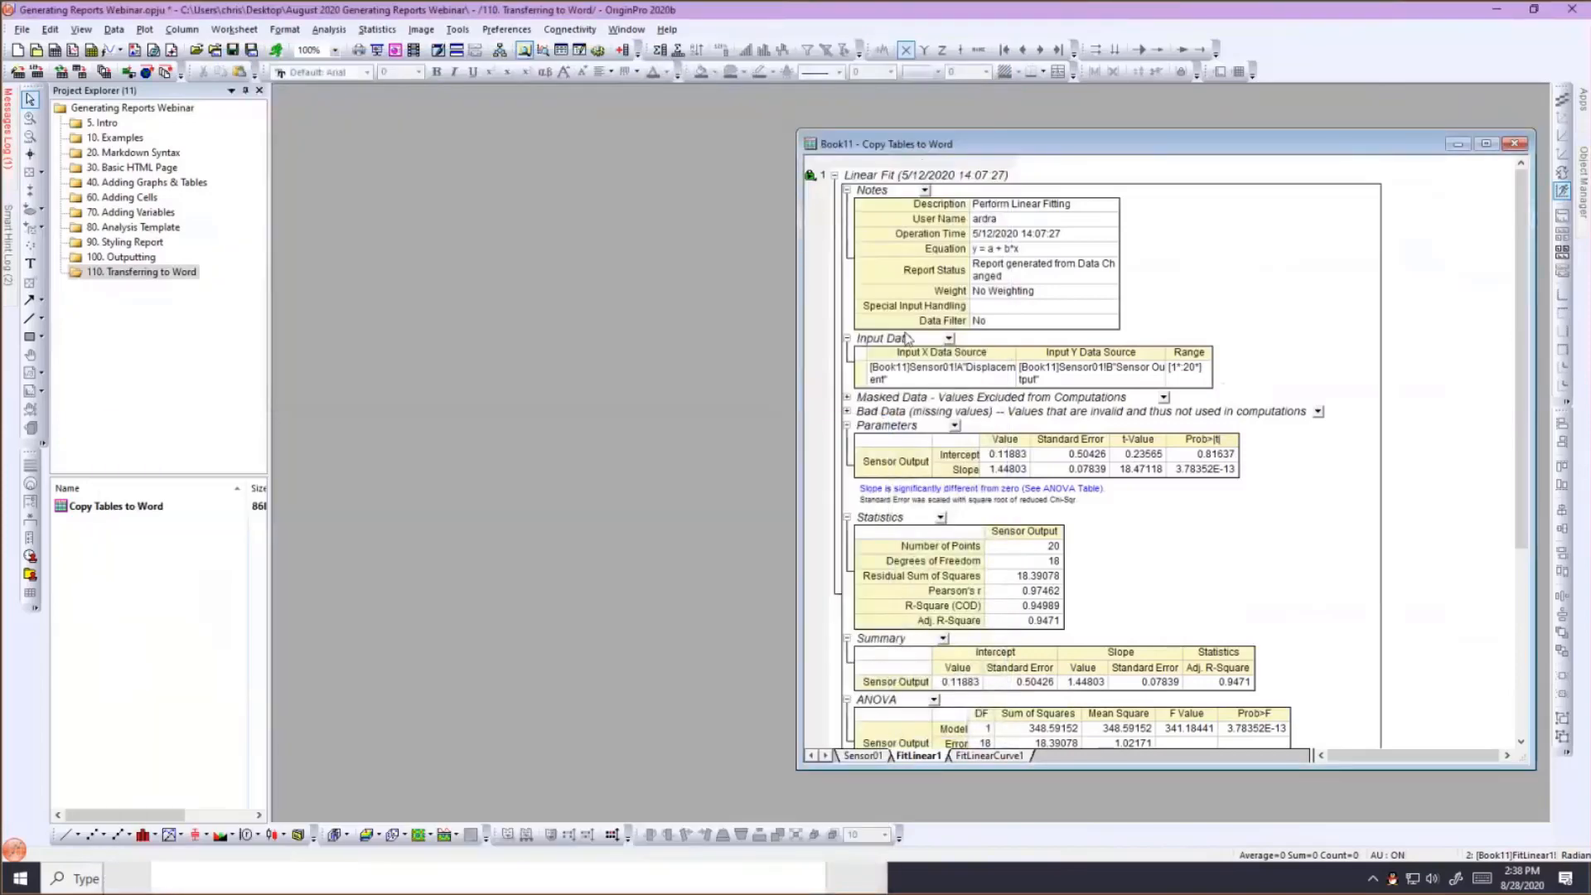
right_click(870, 535)
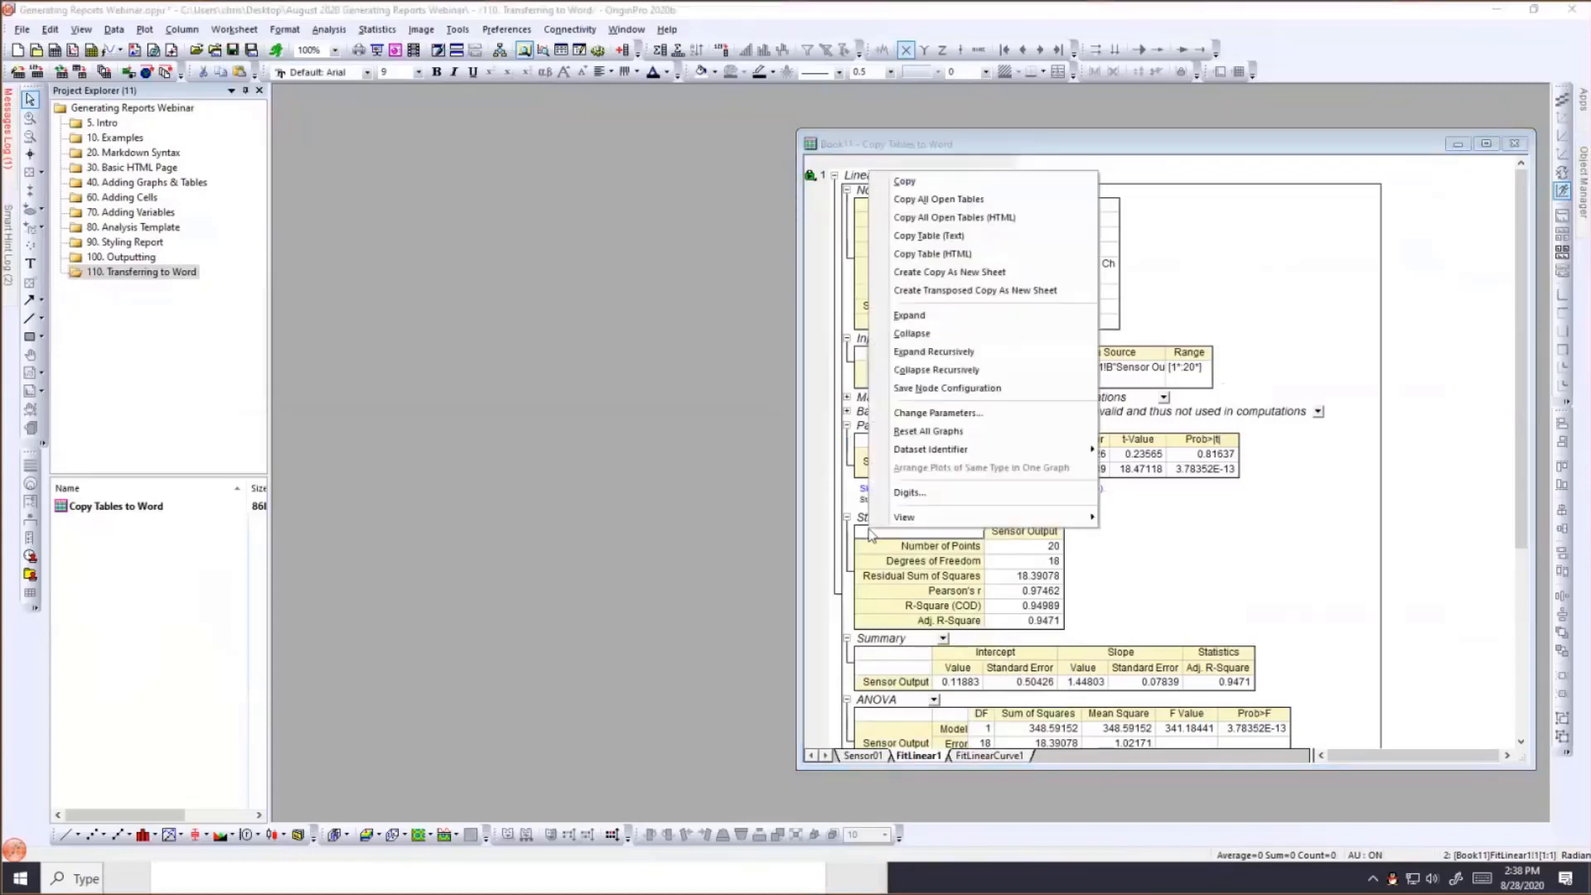
left_click(934, 217)
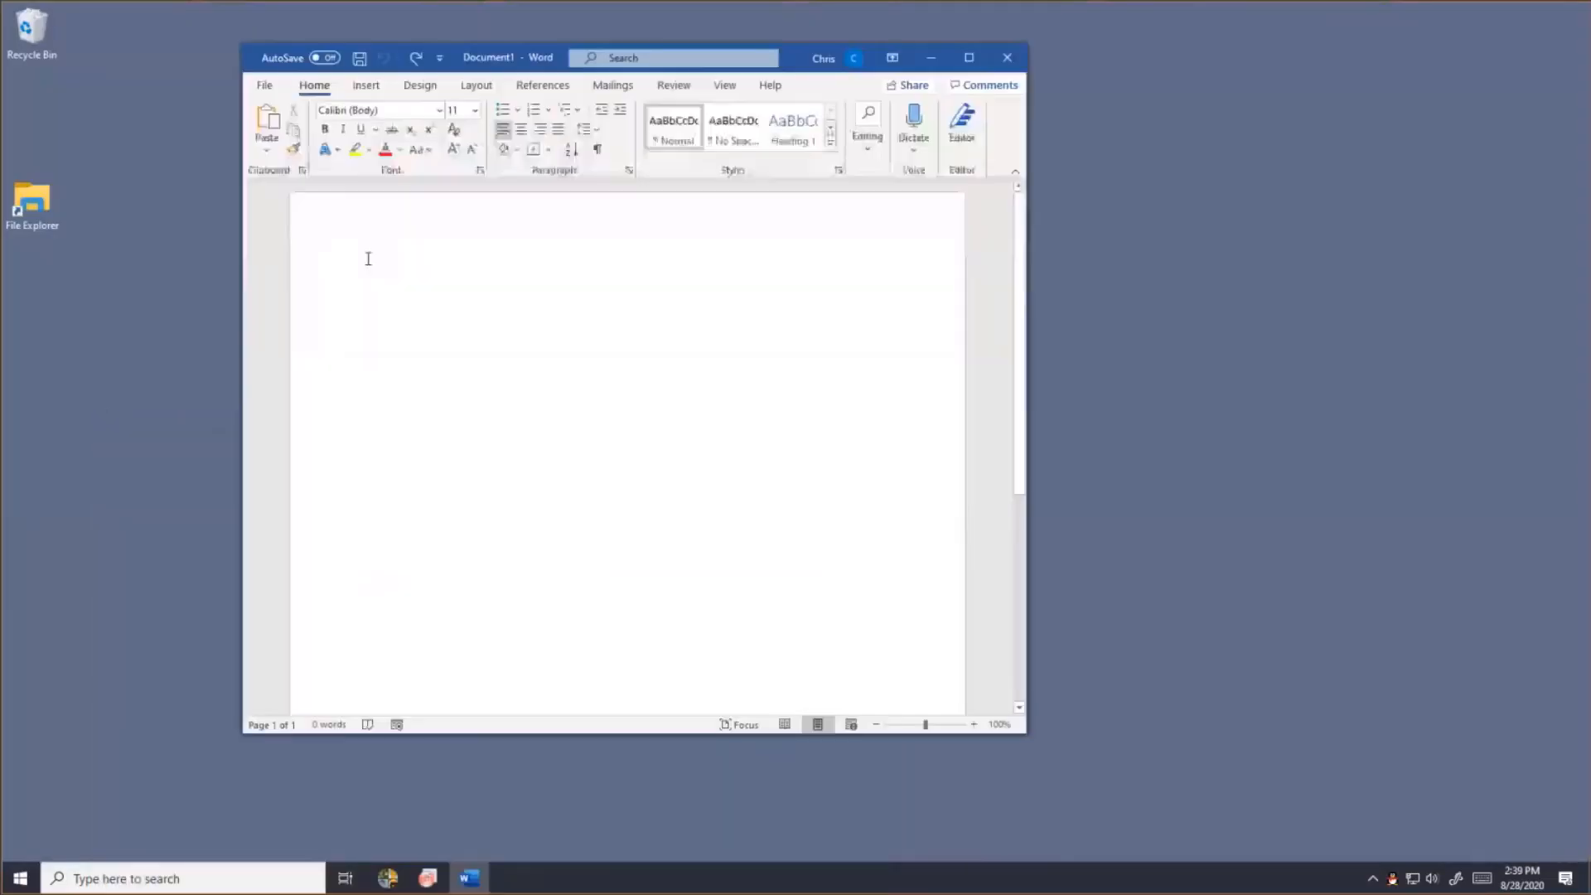
Paste the copied report tables into the blank Word document with source formatting, and paste them once more below.
right_click(366, 274)
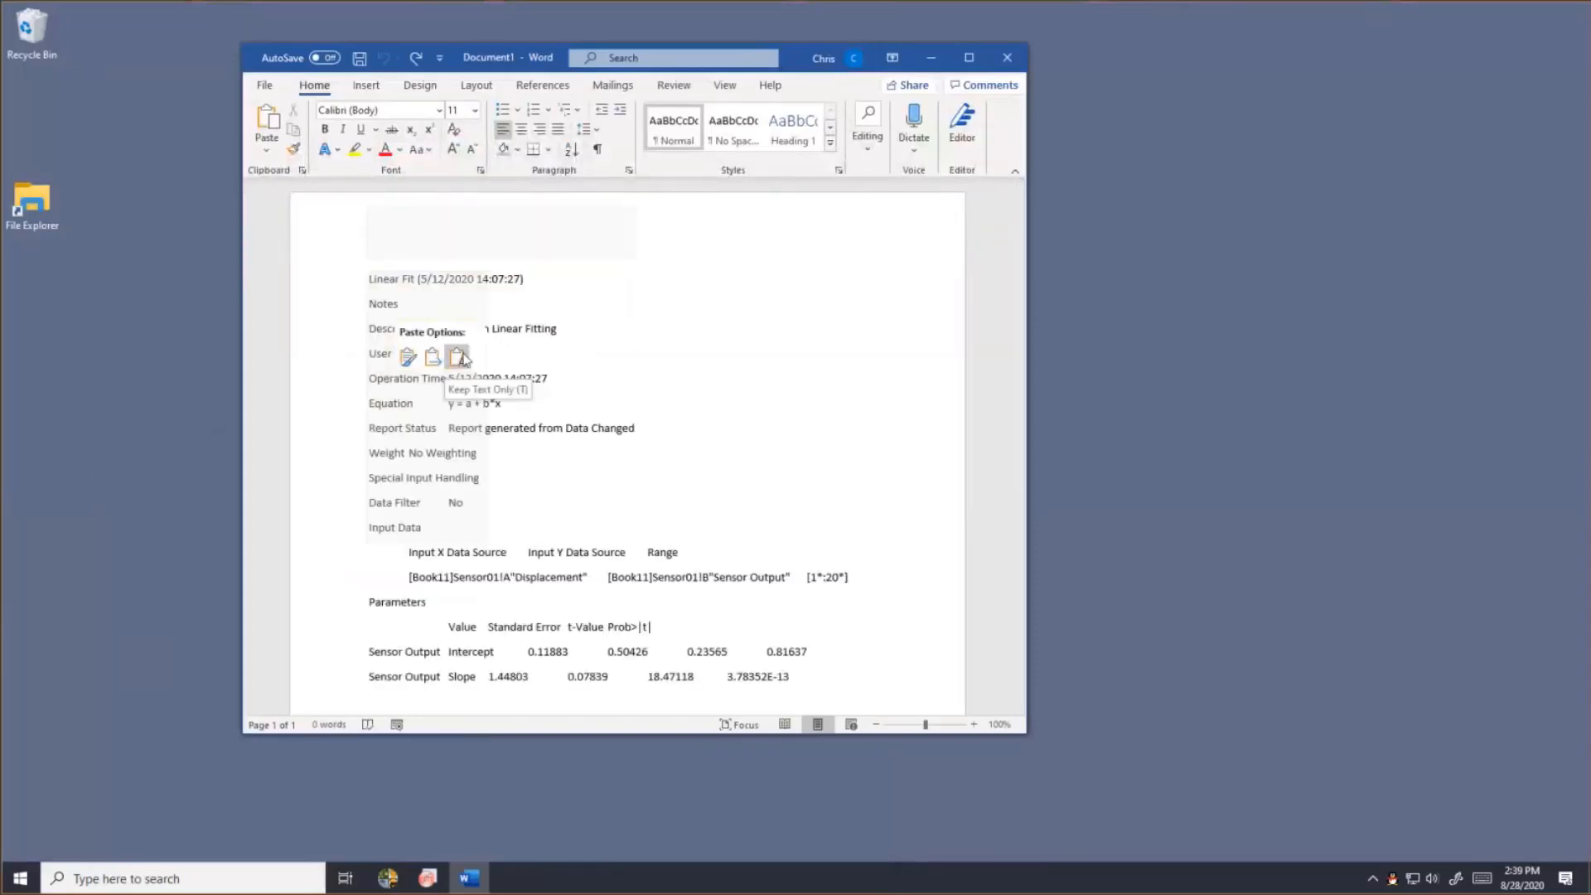
left_click(408, 357)
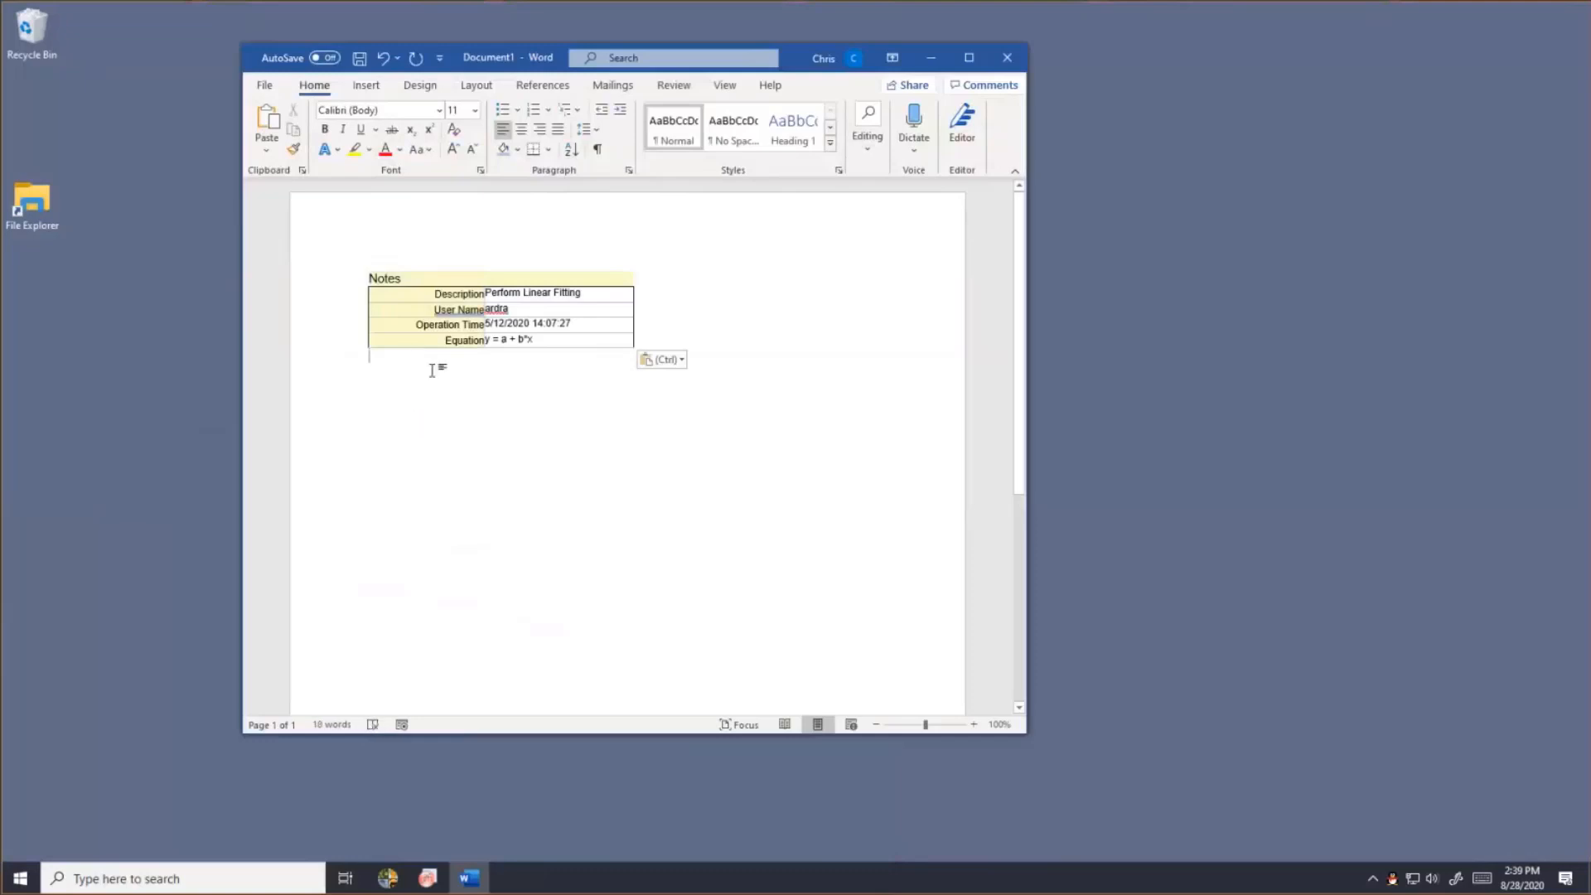
key("ctrl+v")
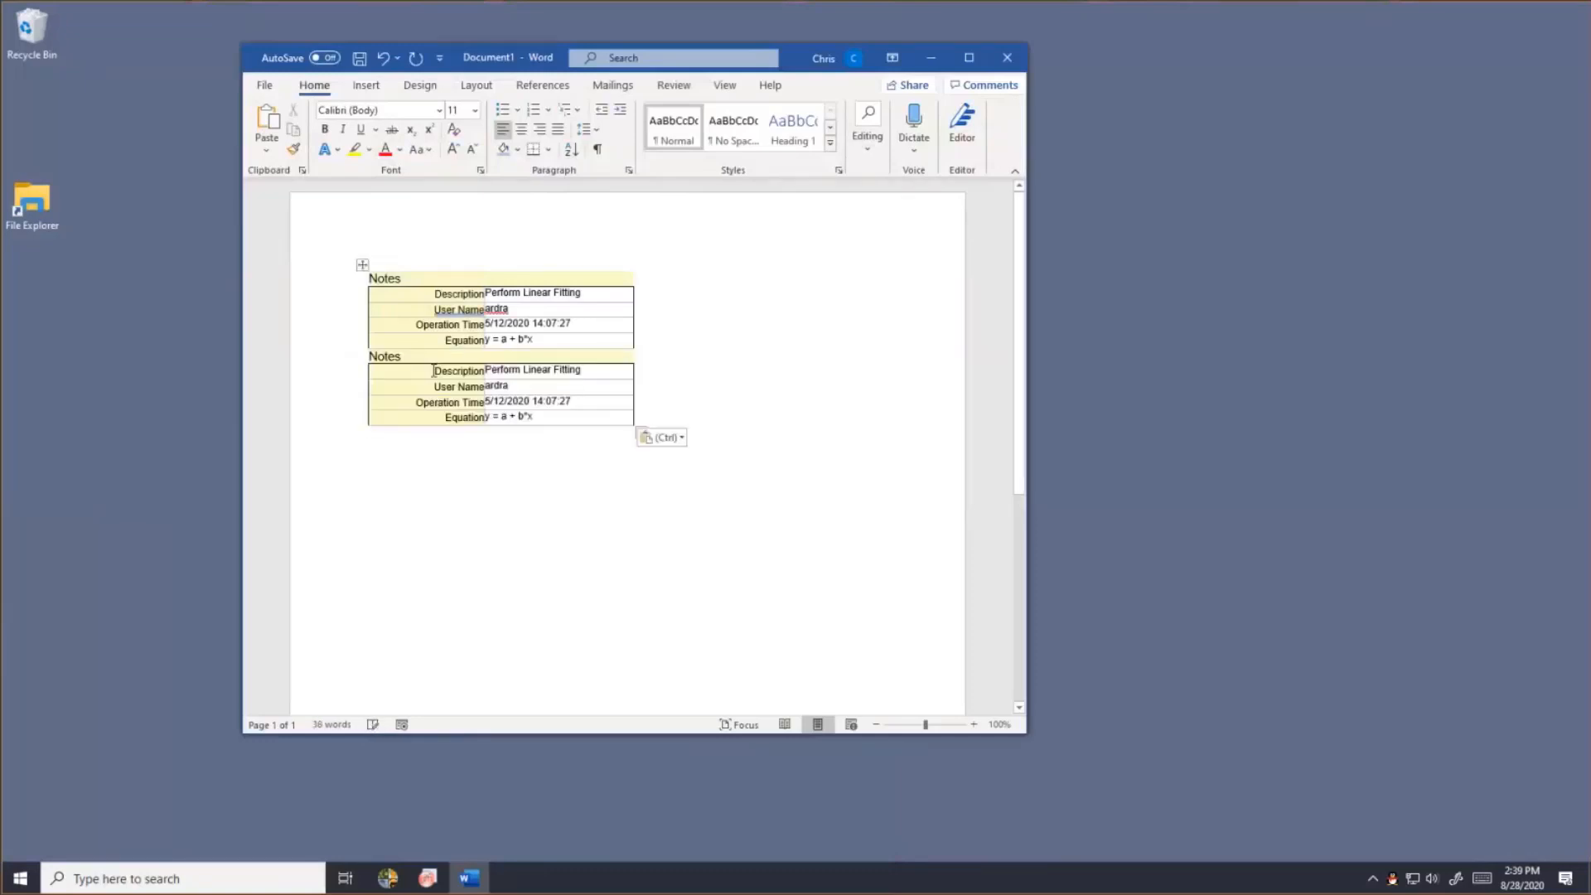
Minimize Word, switch back to OriginPro, and move the Copy Tables to Word workbook toward the middle of the workspace.
left_click(935, 58)
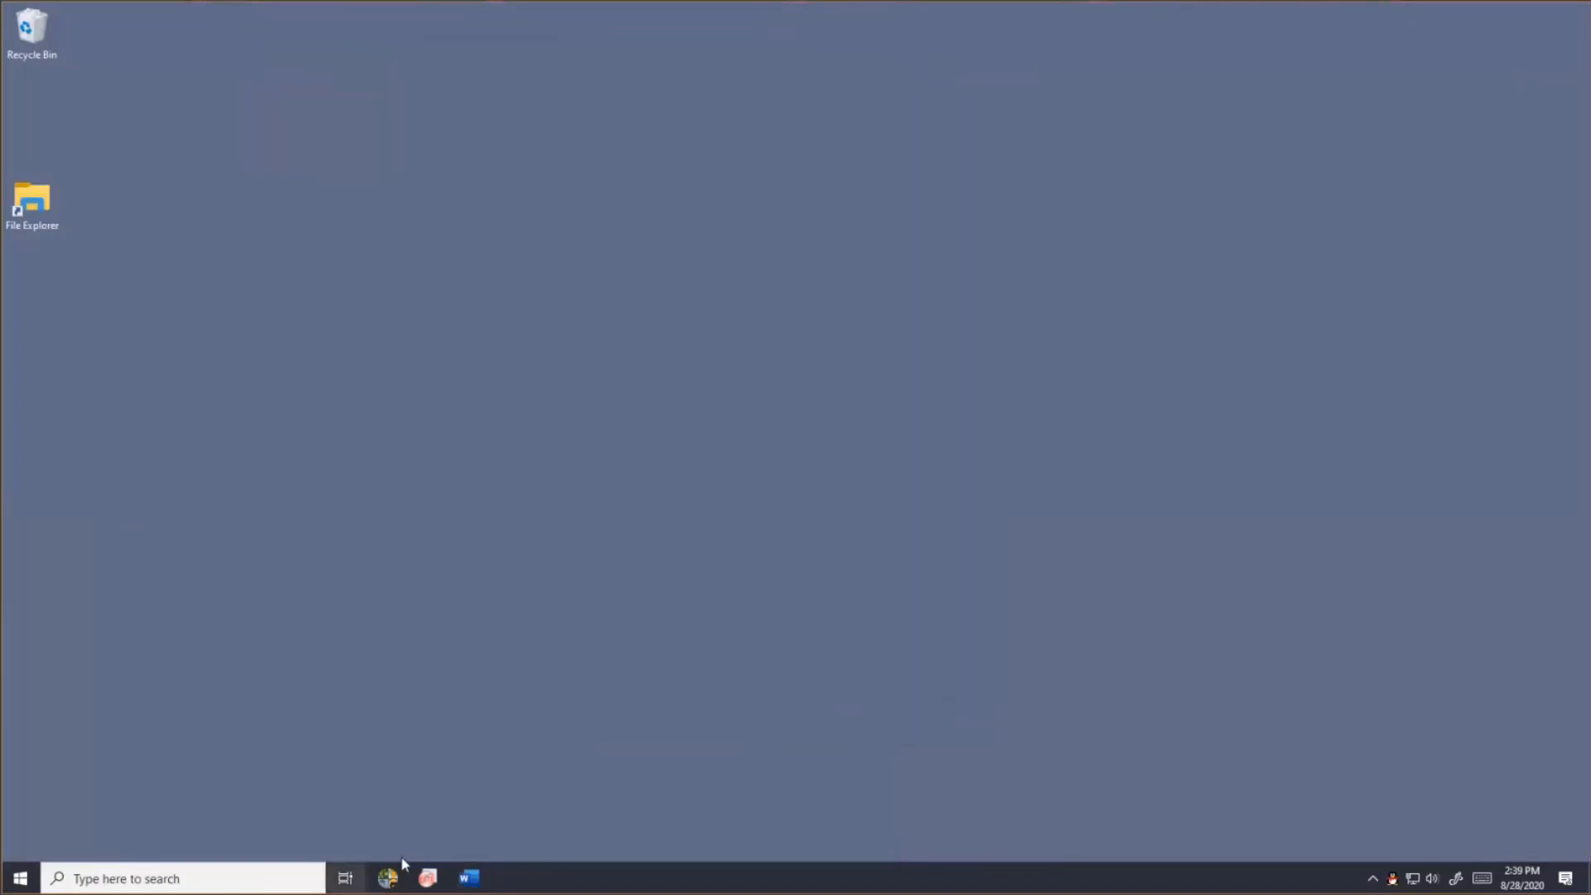
left_click(428, 877)
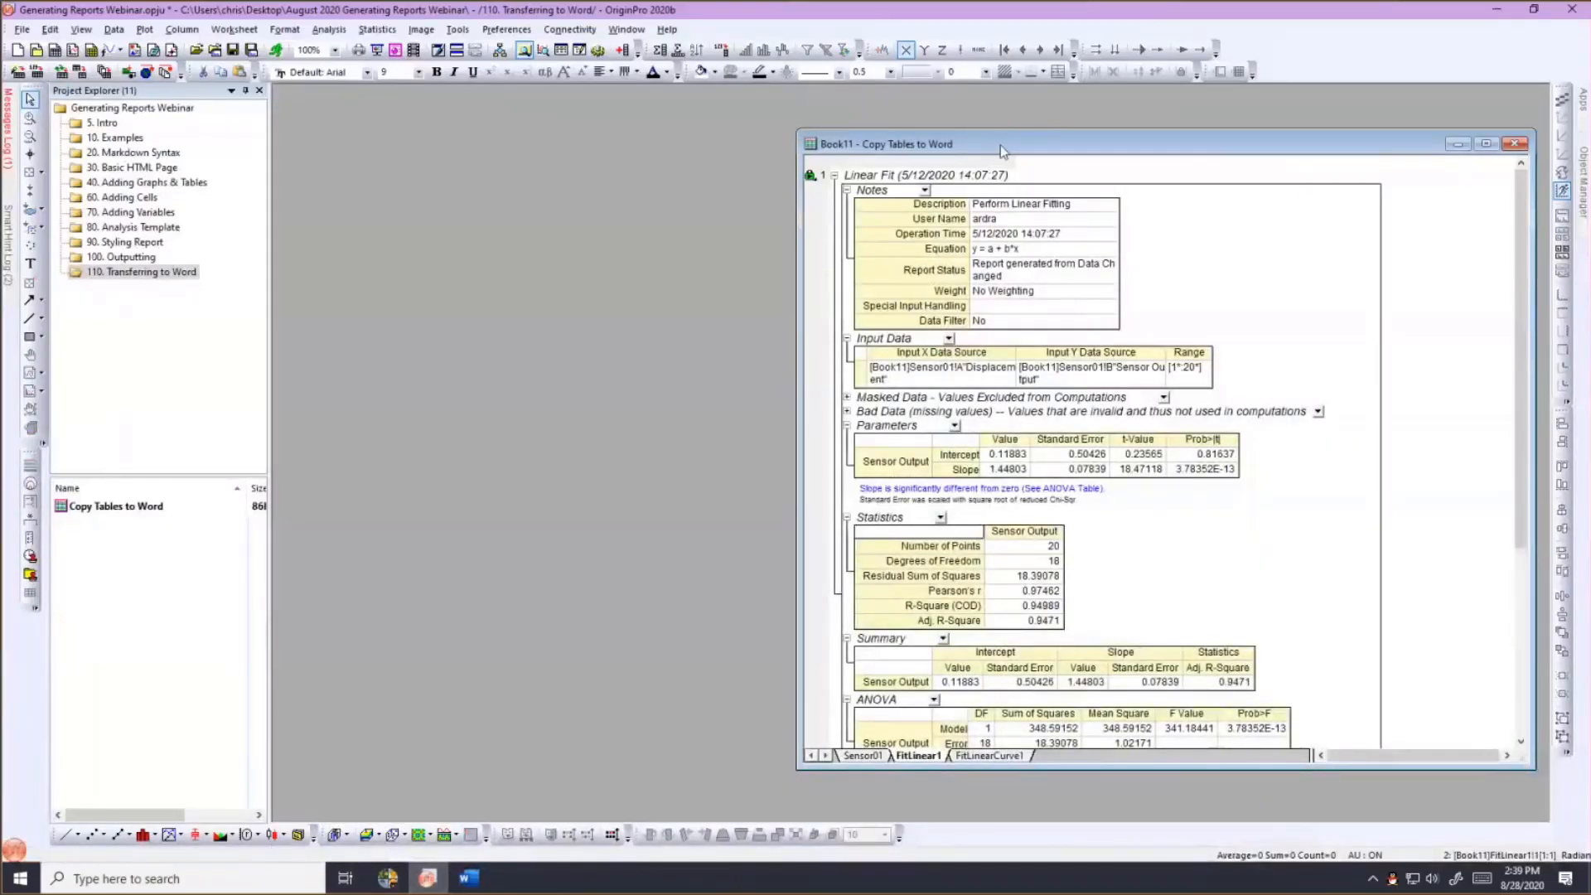
left_click_drag(1000, 151, 699, 122)
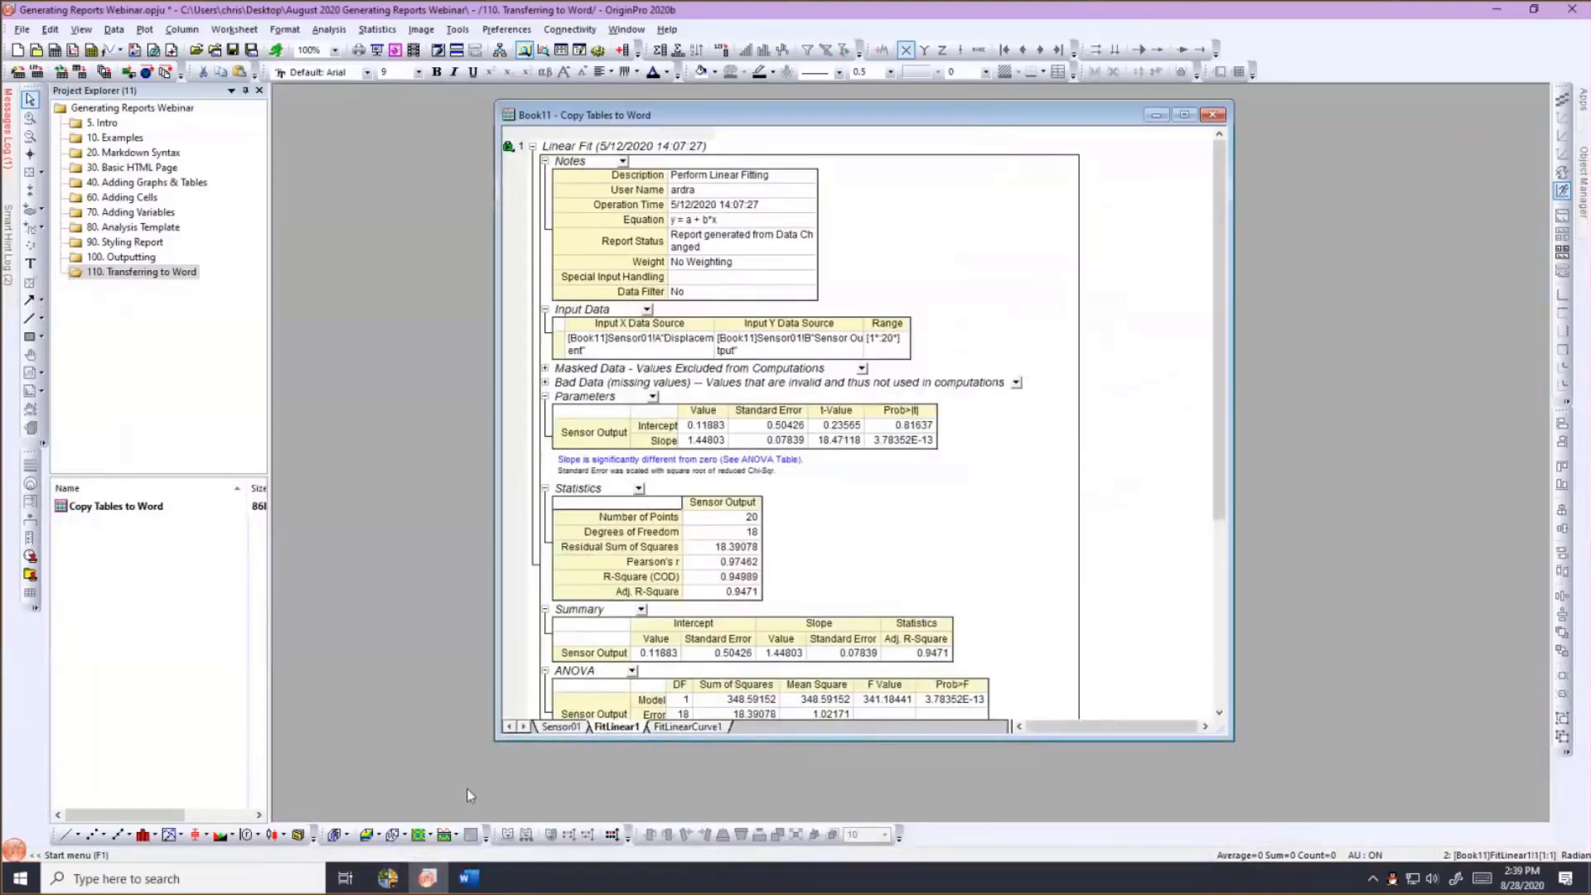
Switch to Word, delete everything in the document, and return to the Copy Tables to Word workbook in OriginPro.
left_click(469, 878)
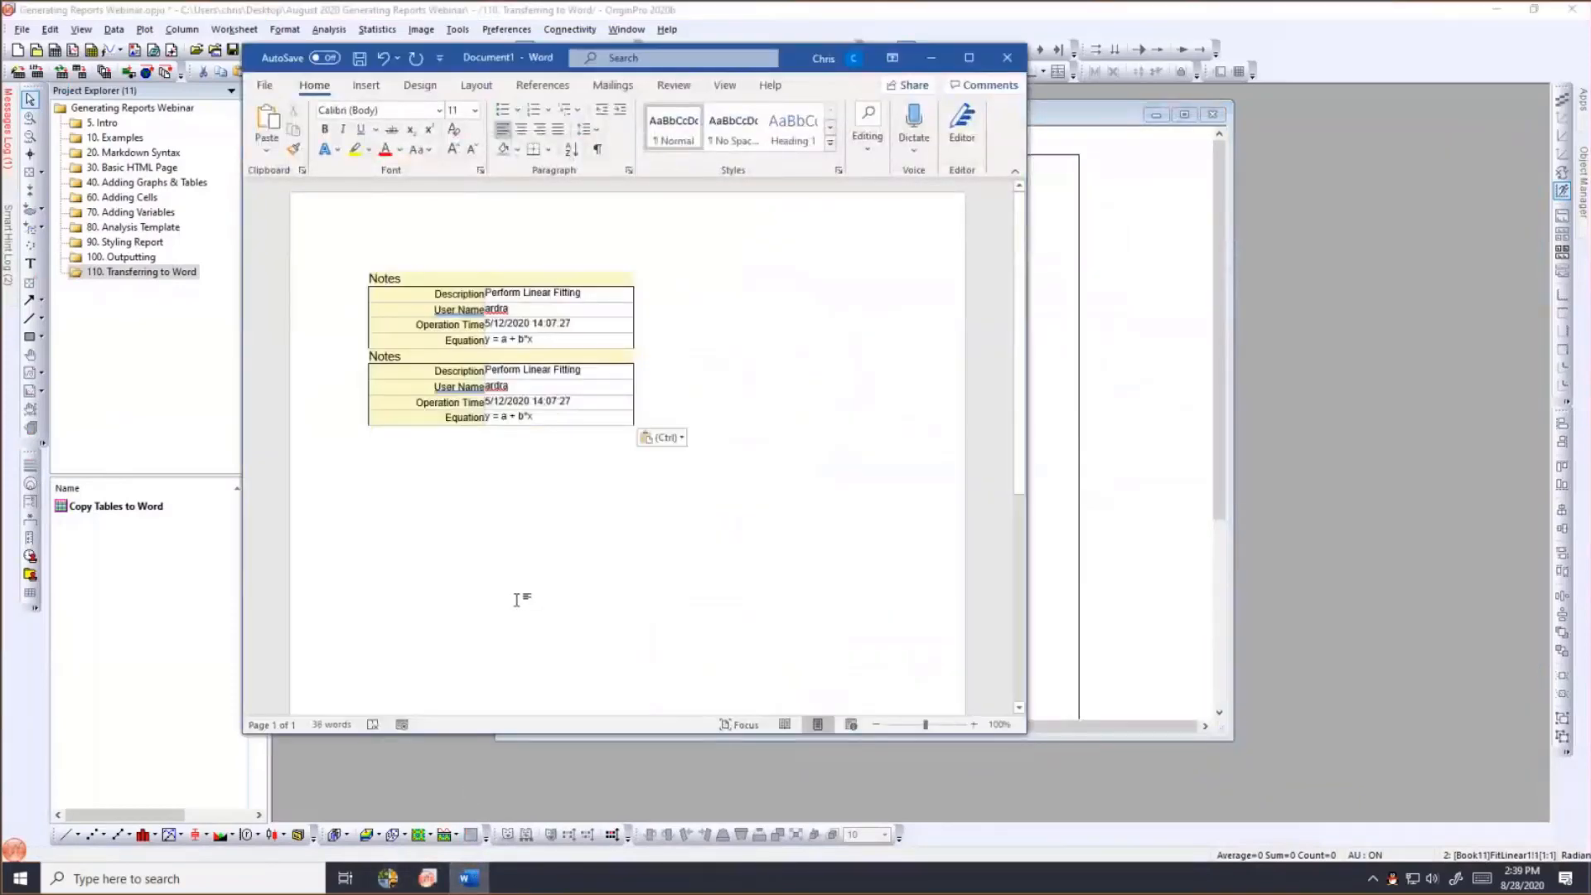
key("ctrl+a")
key("Delete")
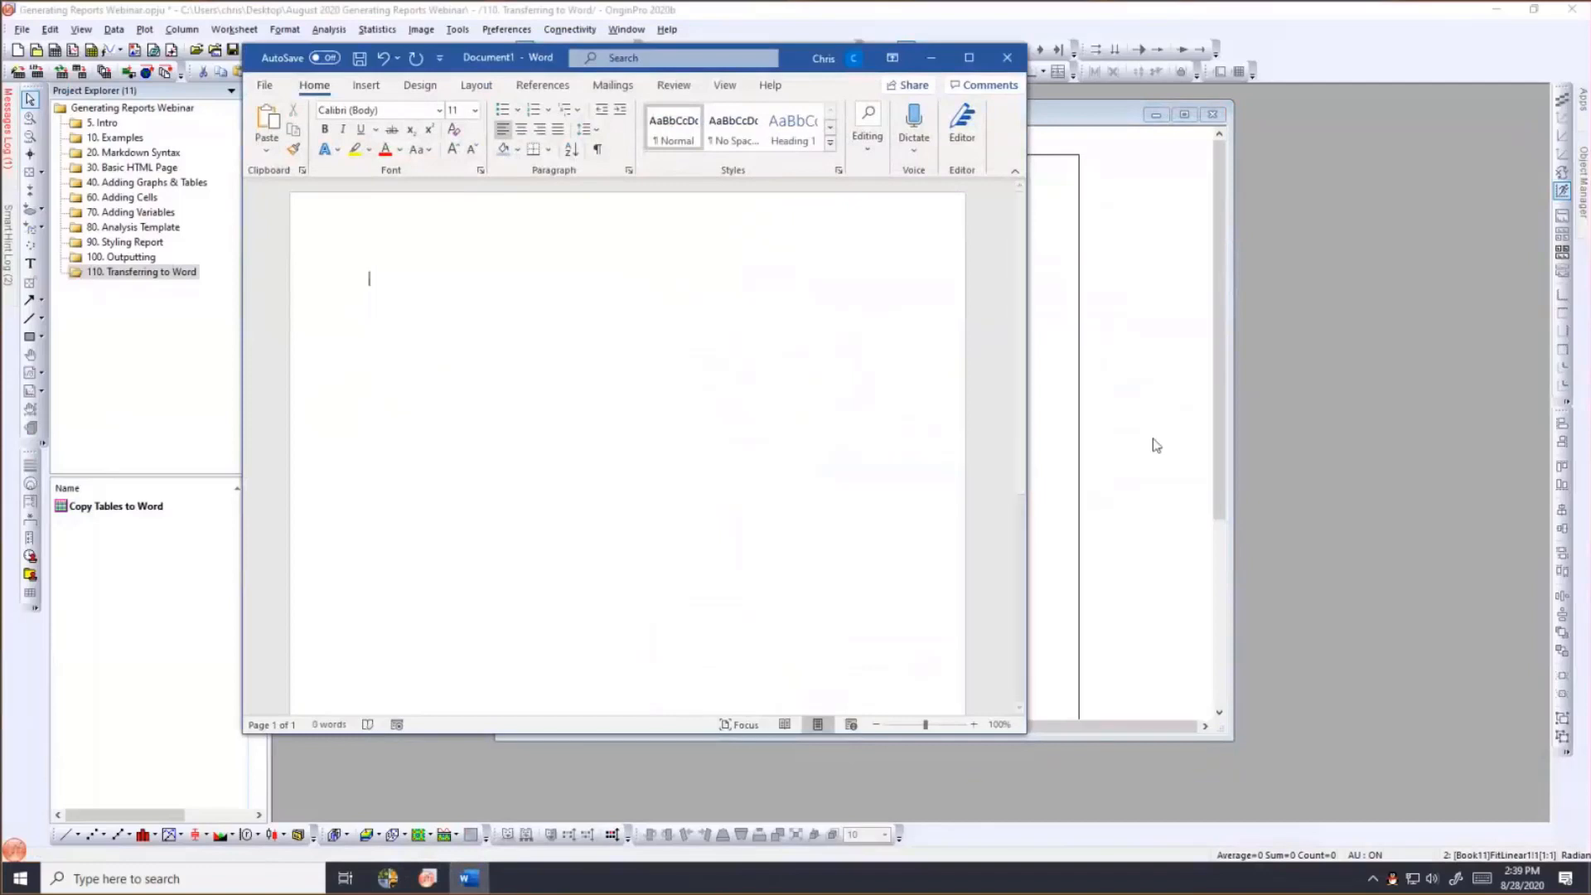
left_click(1156, 445)
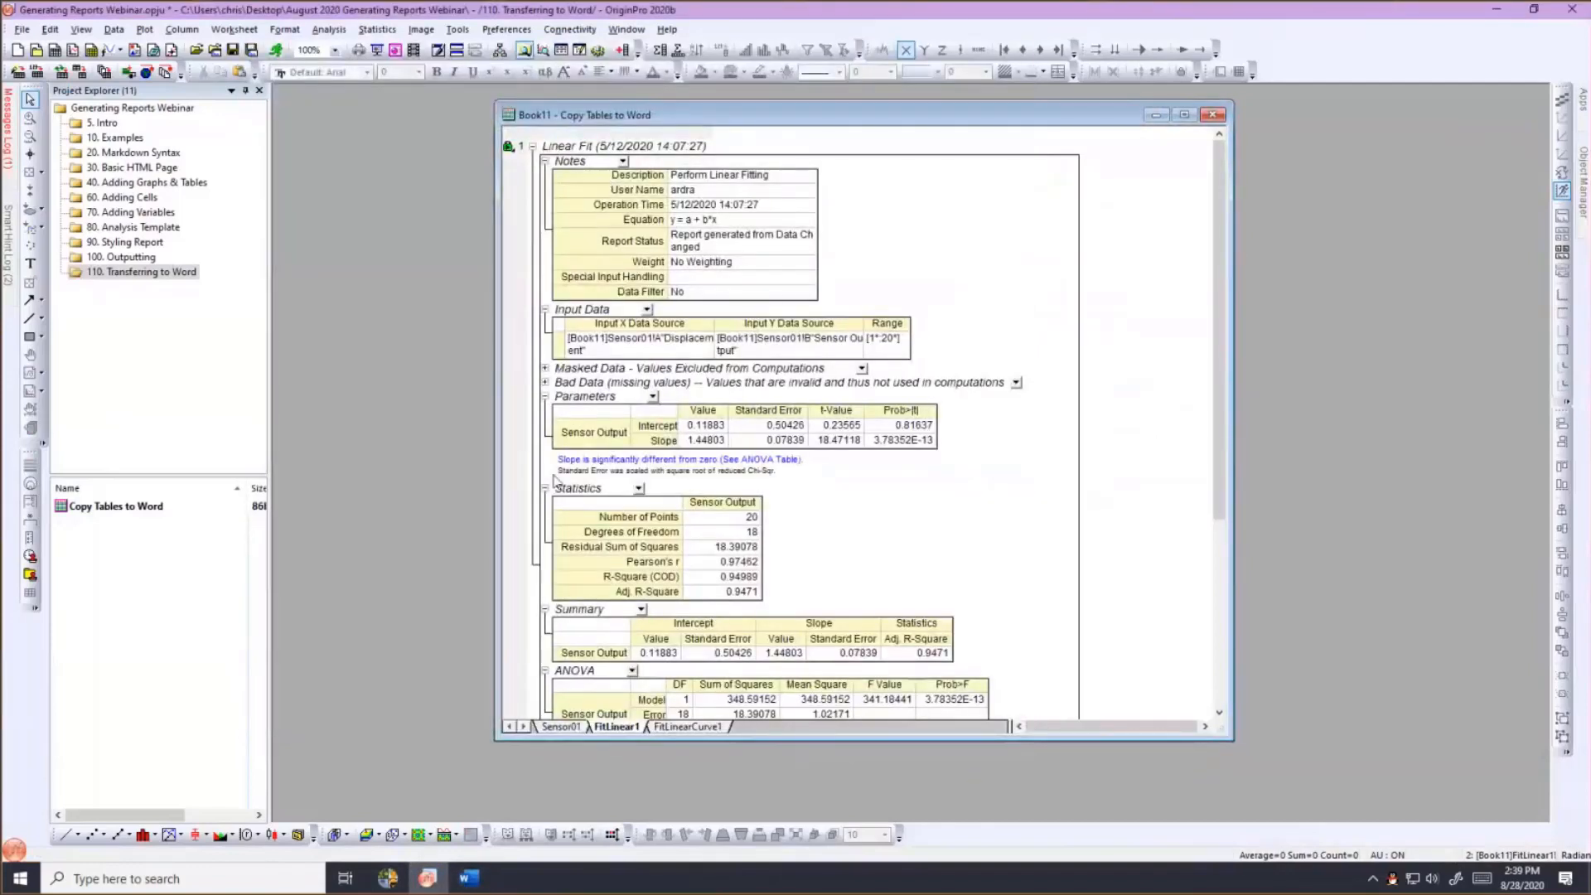
Copy the Parameters table of the FitLinear1 report as HTML and paste it into the blank Word document with source formatting.
right_click(583, 423)
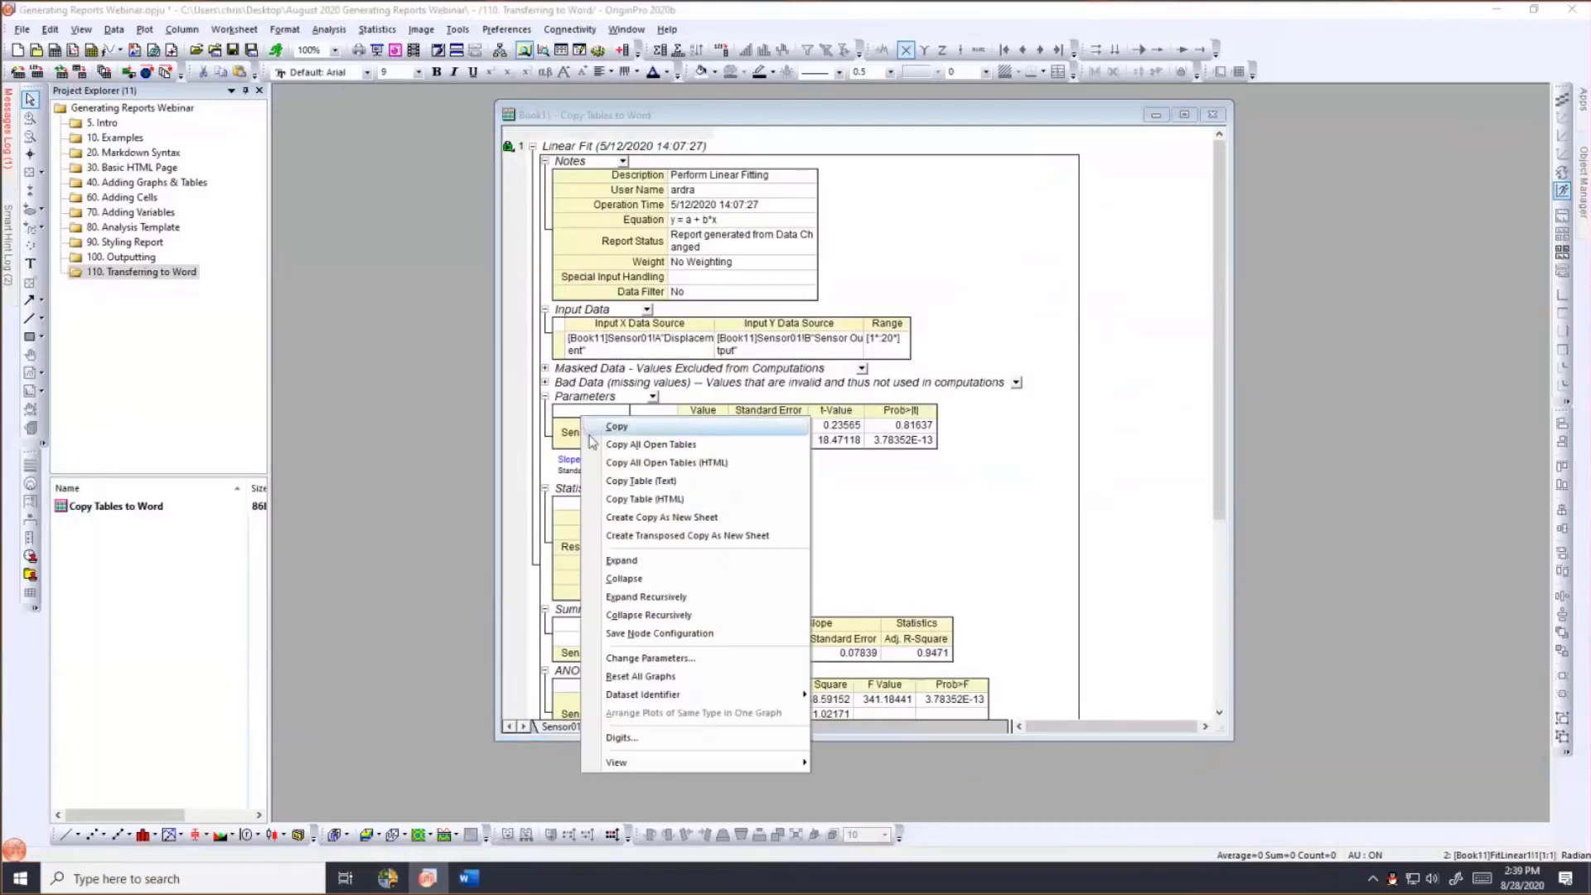
left_click(596, 501)
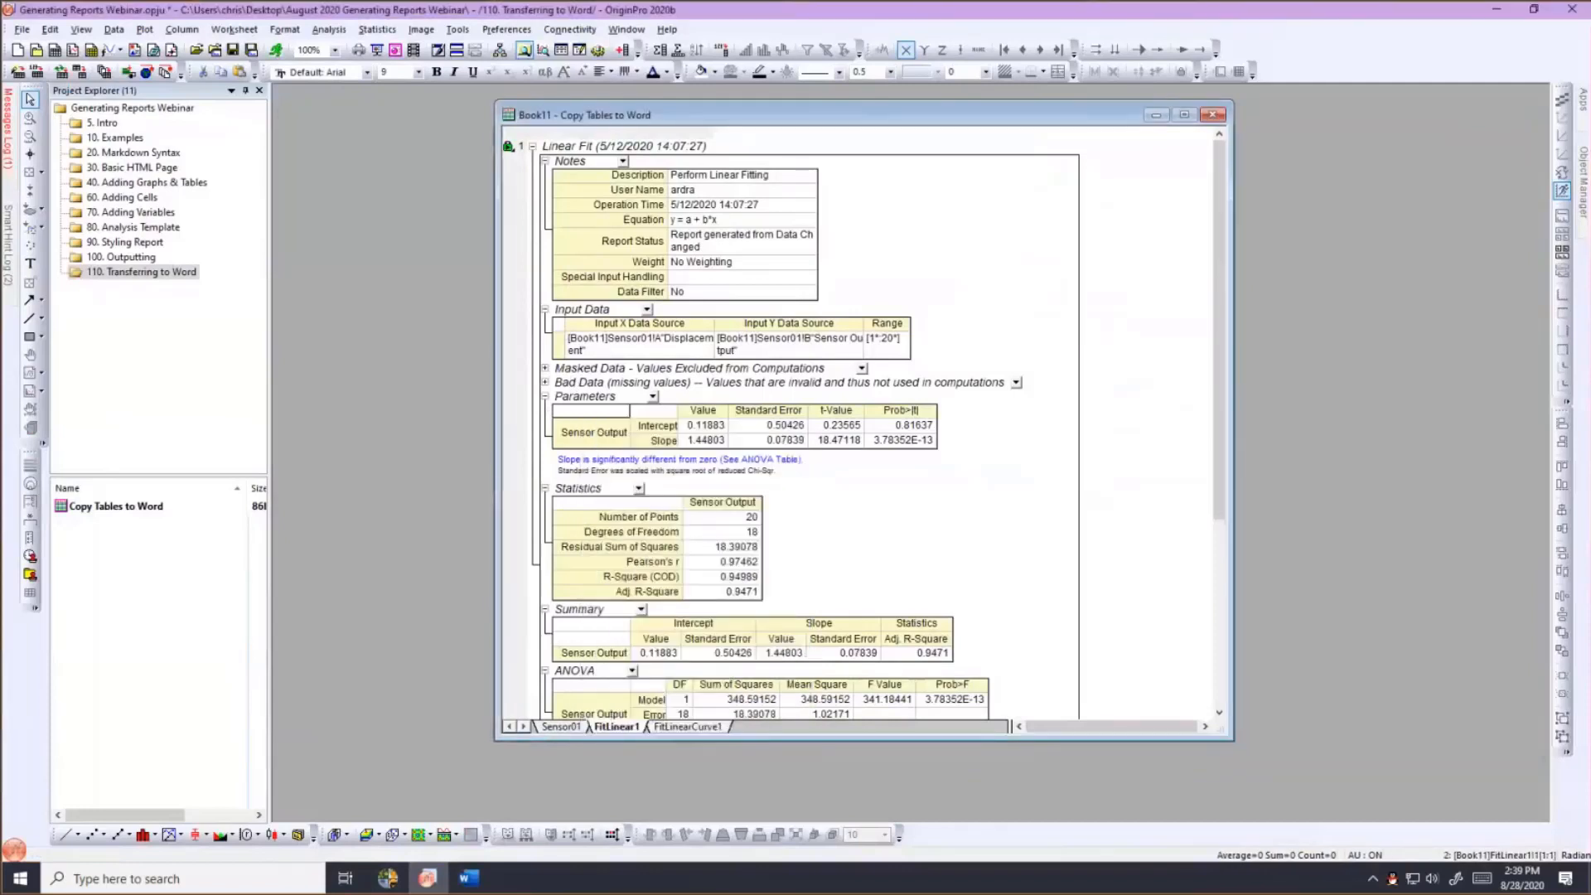
key("alt+Tab")
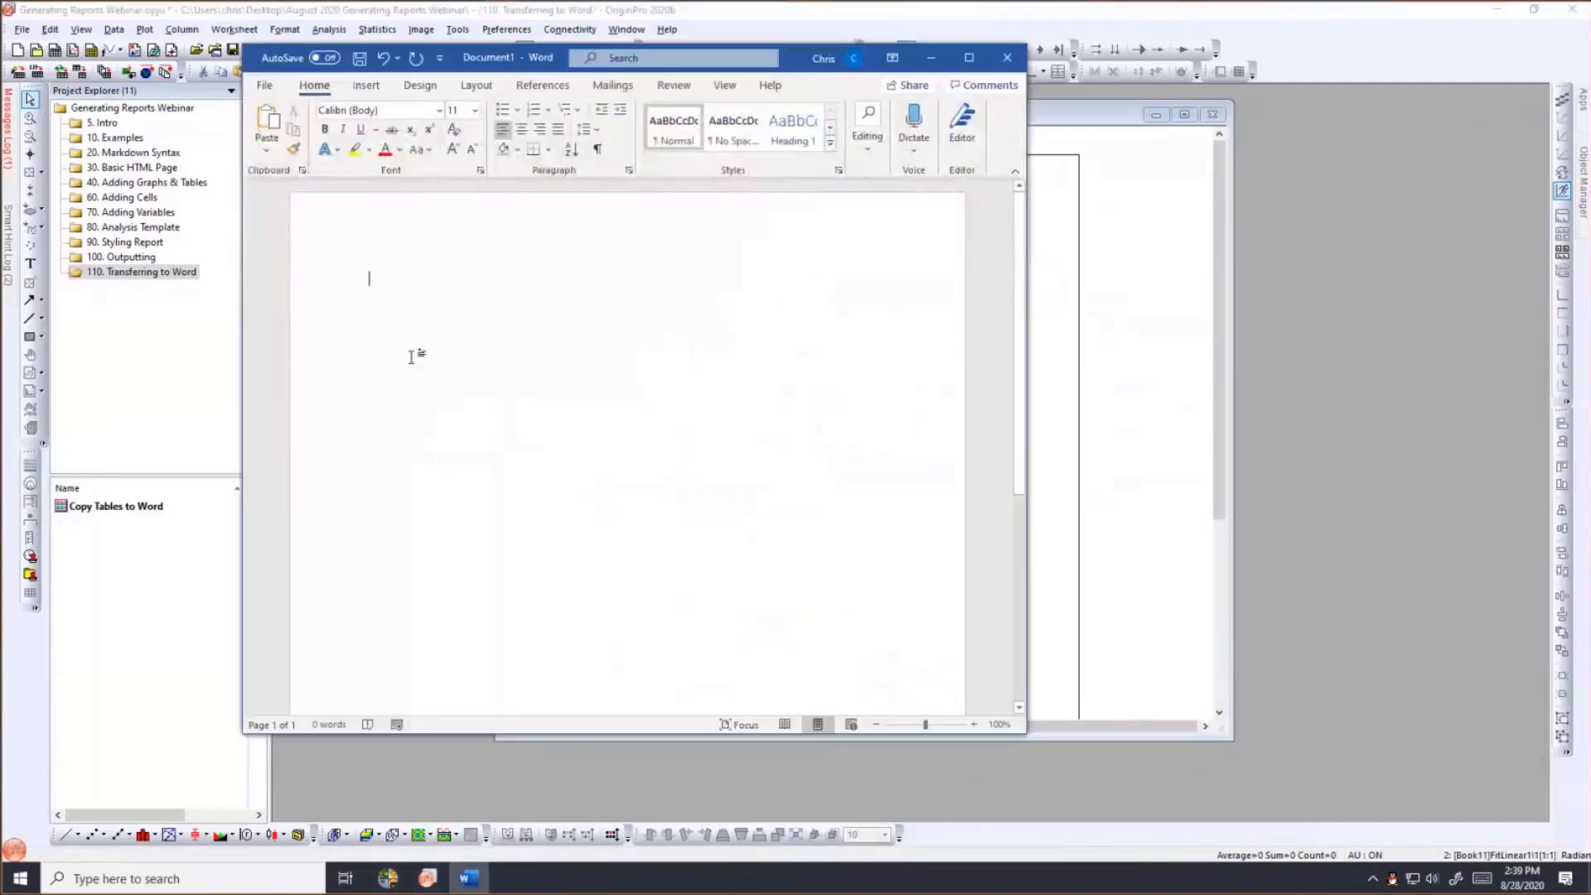
right_click(372, 286)
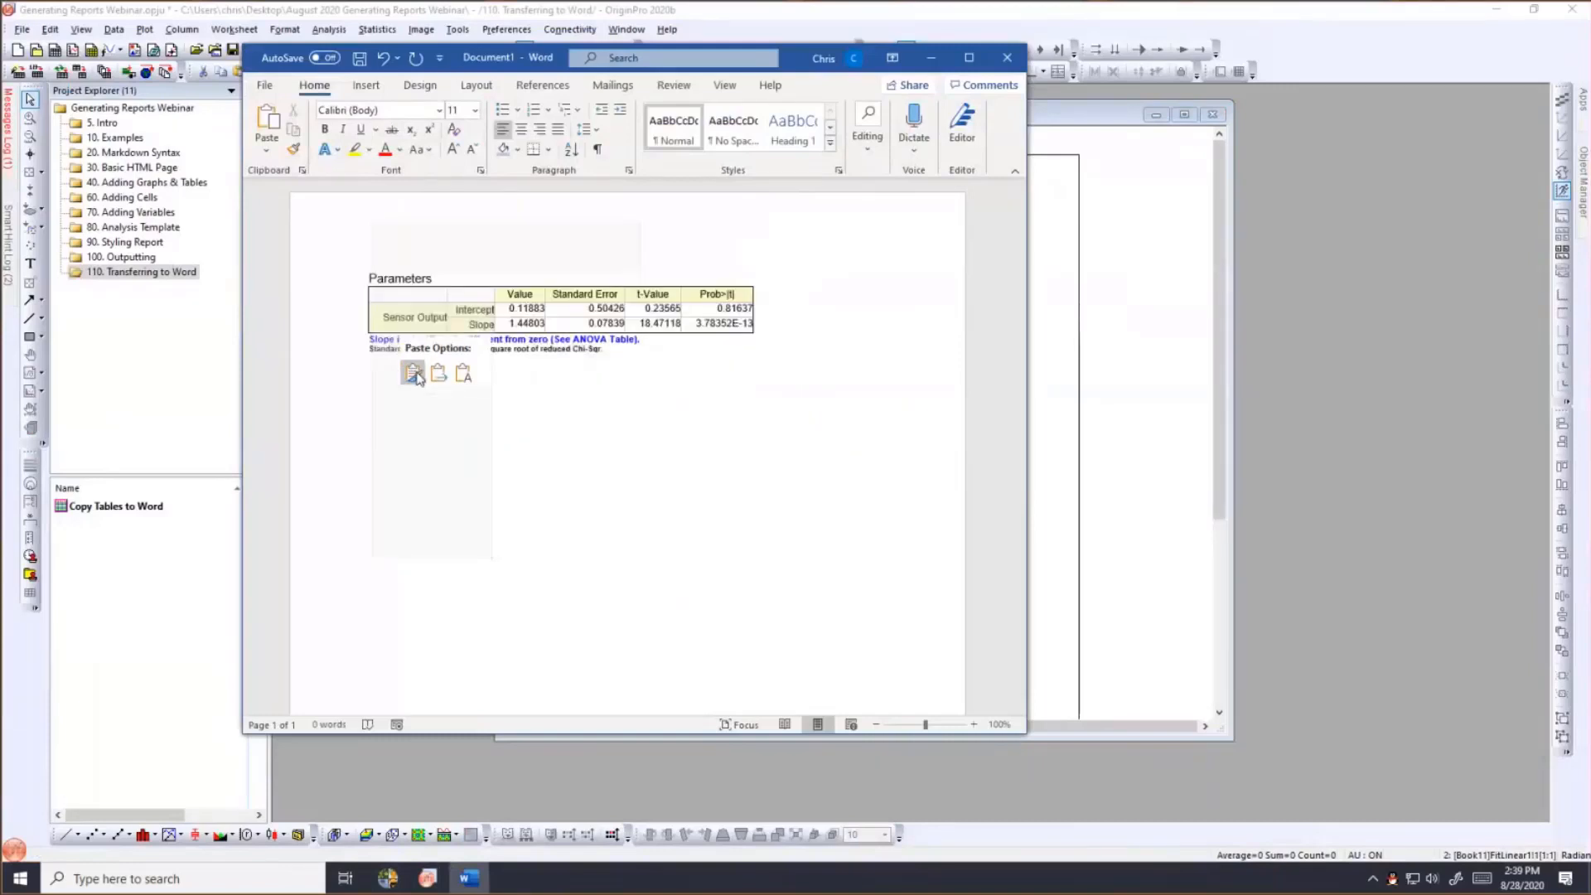
left_click(413, 373)
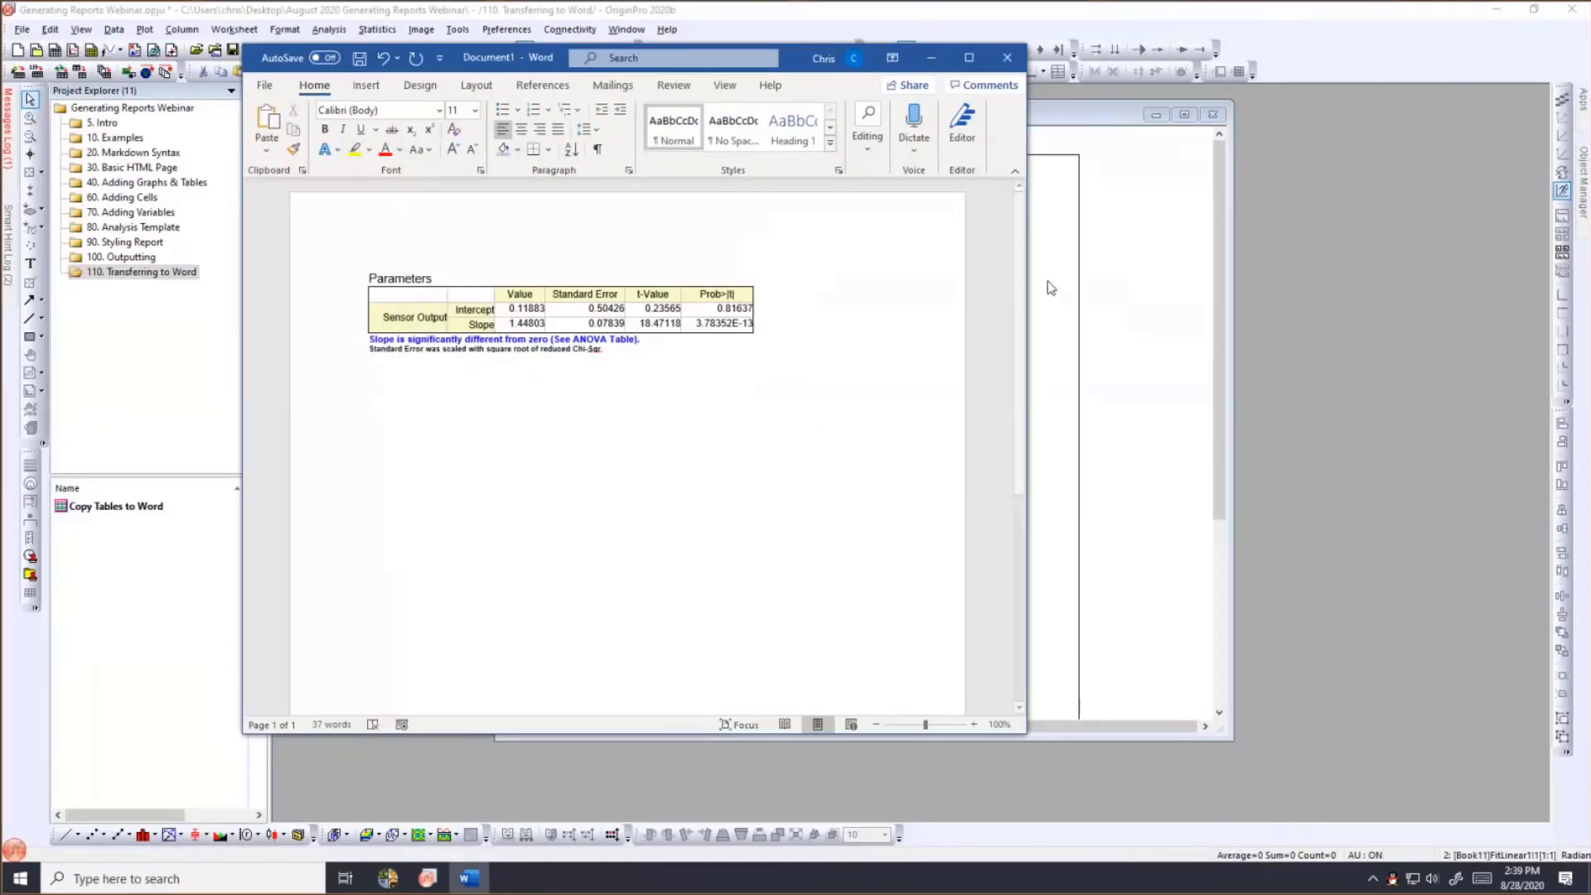
Return to OriginPro, open the Fitted Curves Plot graph from the FitLinear1 report, and copy its page.
left_click(1172, 341)
scroll(937, 445, "down", 6)
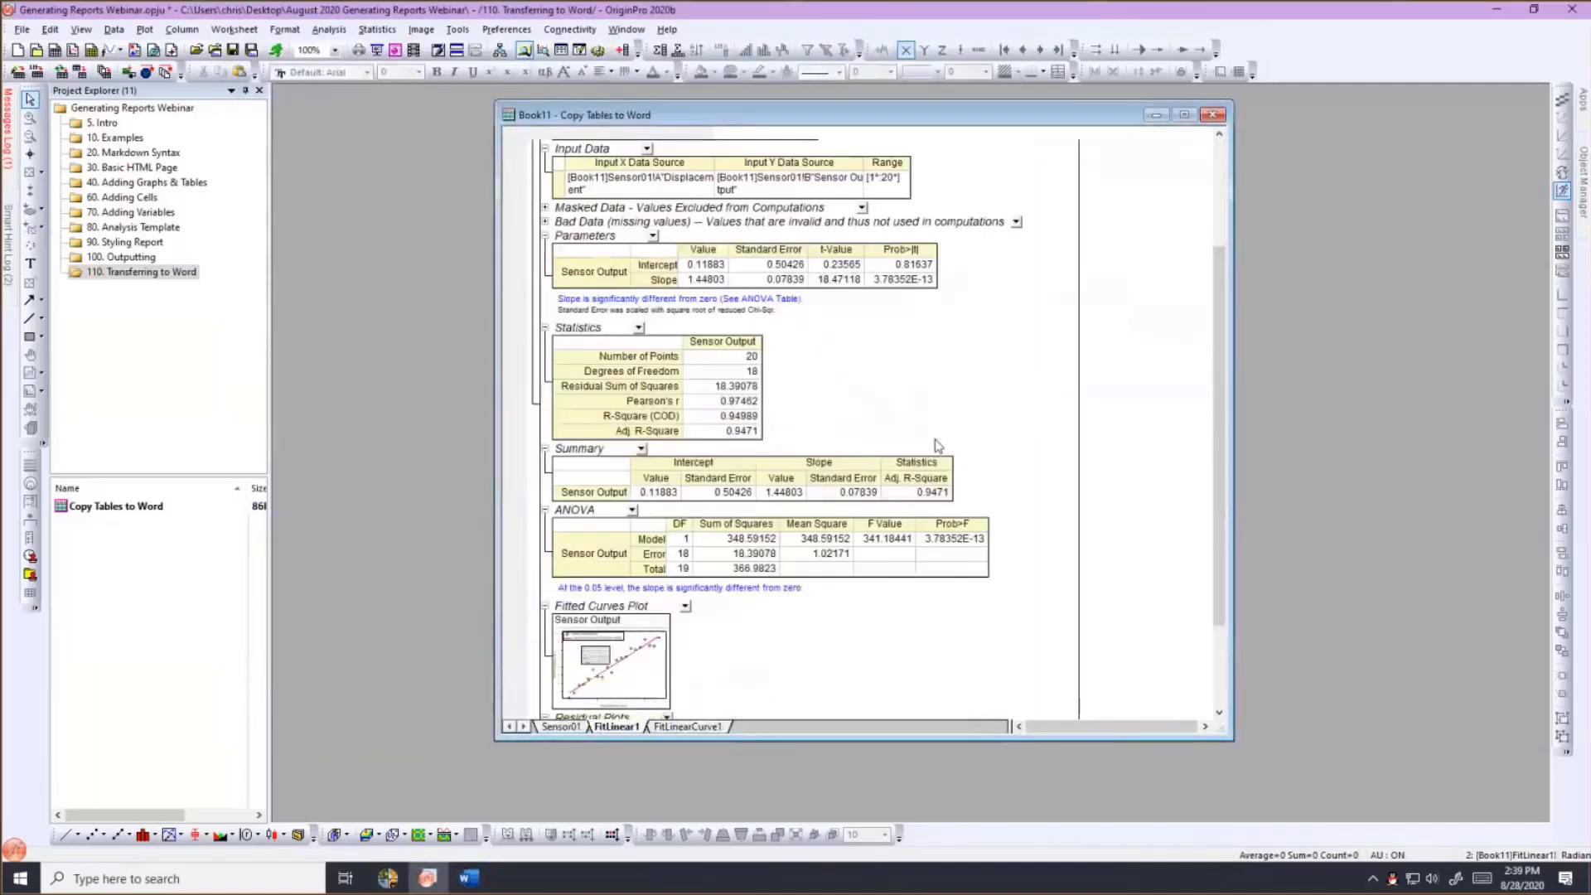
left_click(600, 567)
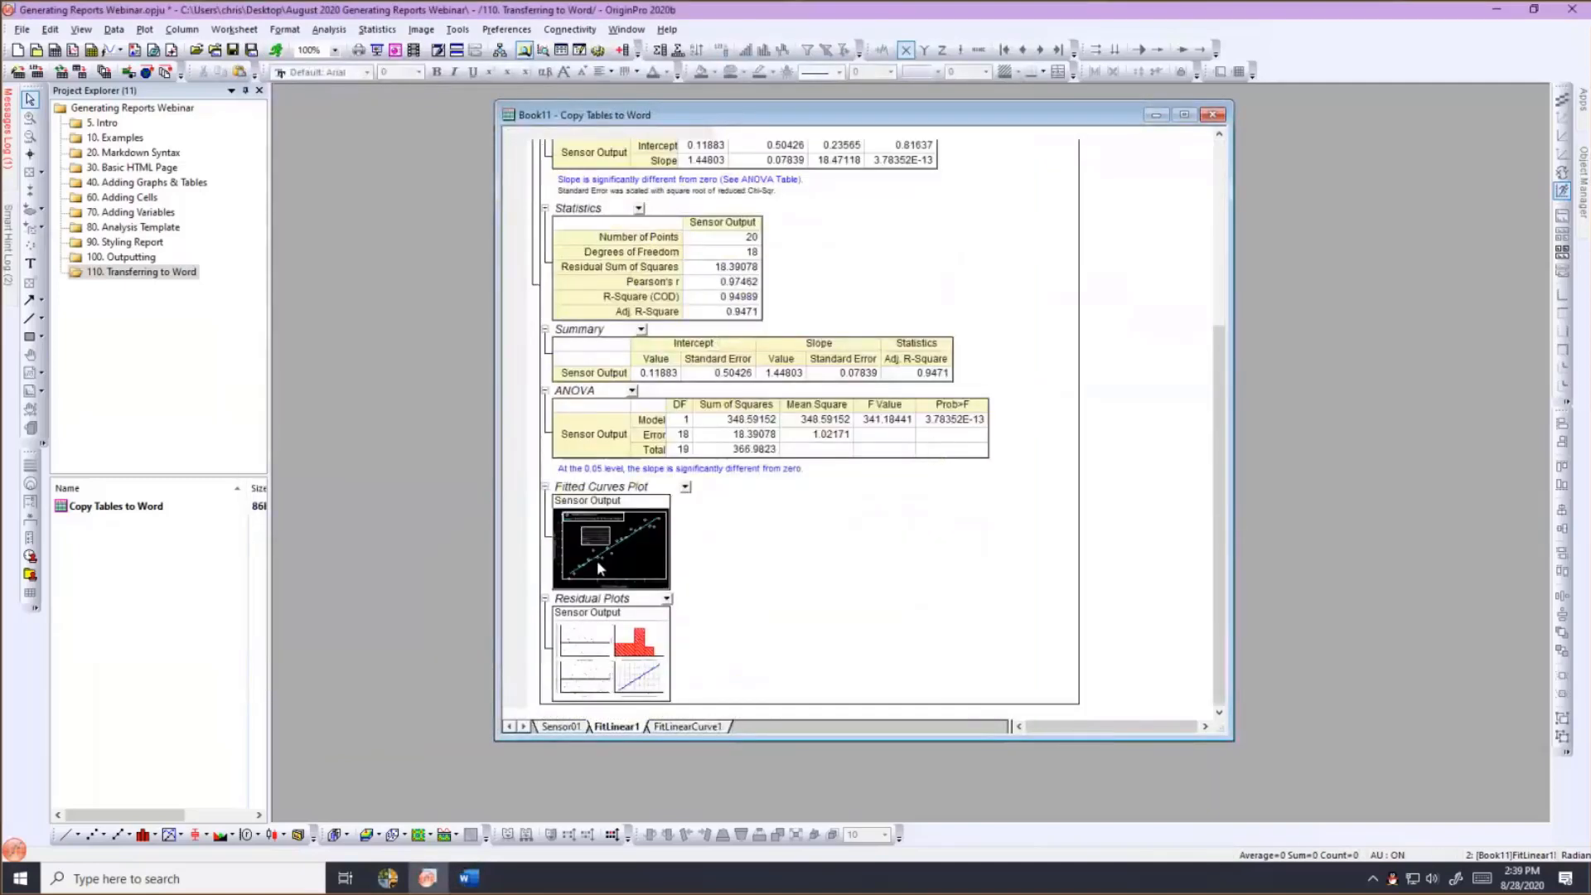
double_click(595, 561)
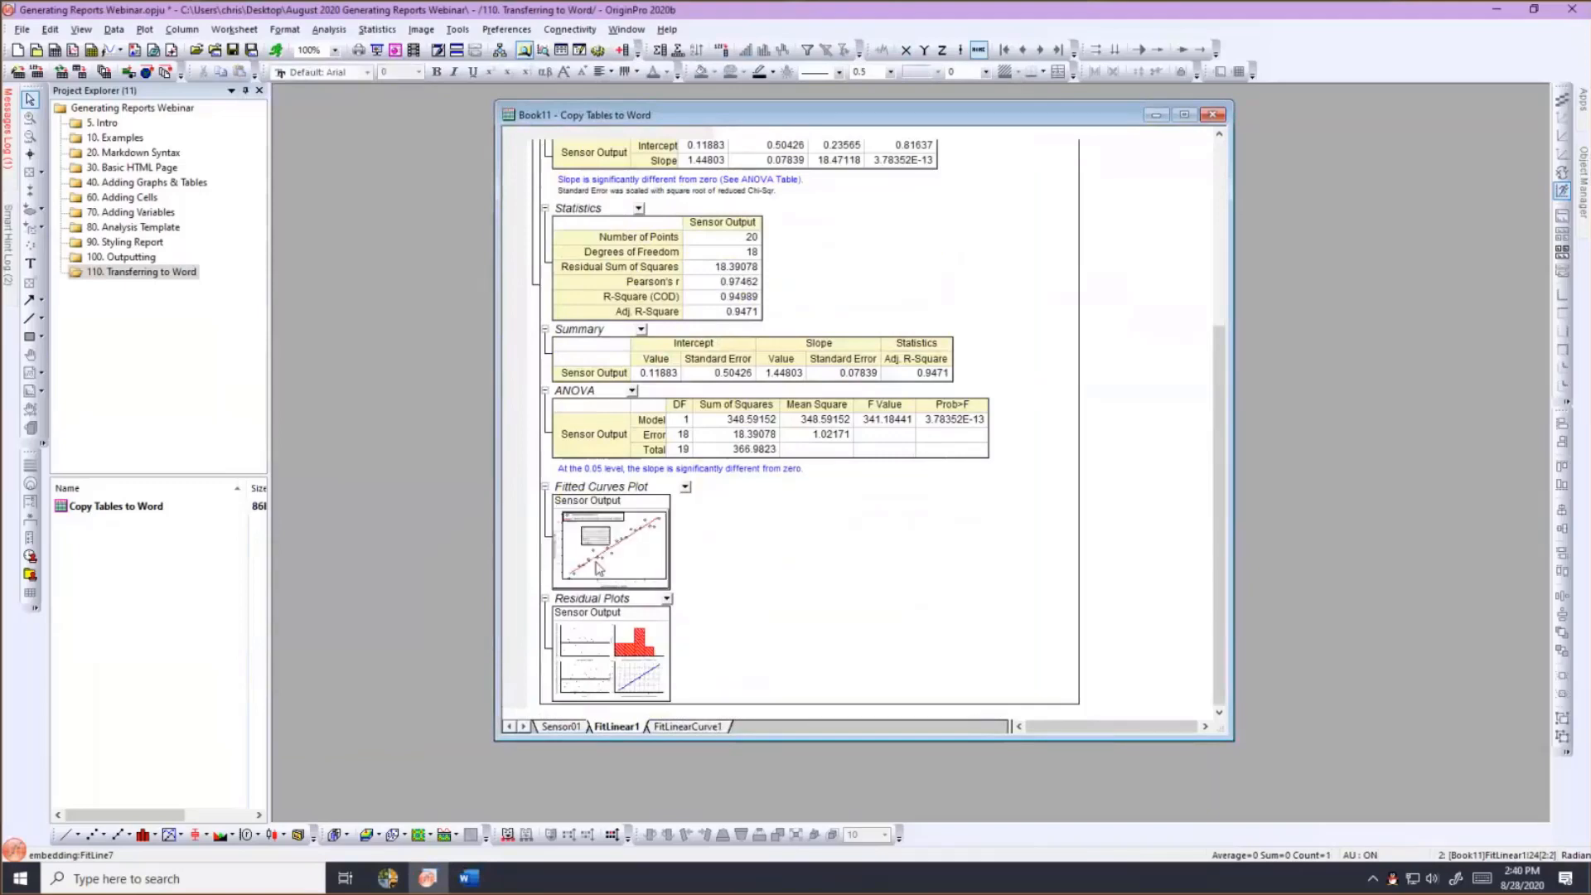
right_click(658, 200)
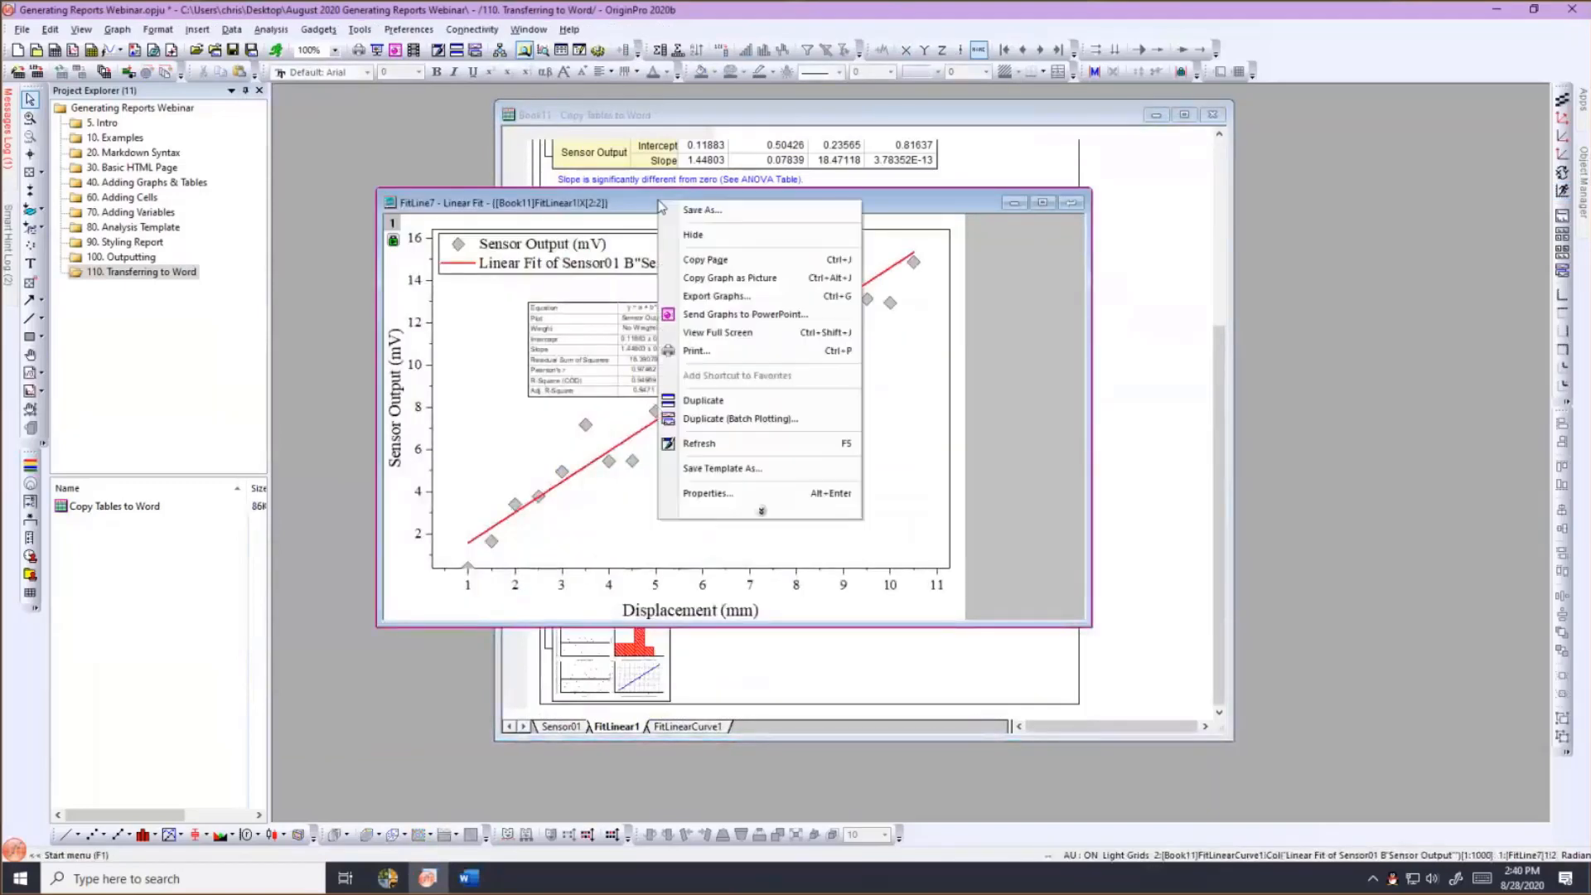
left_click(690, 258)
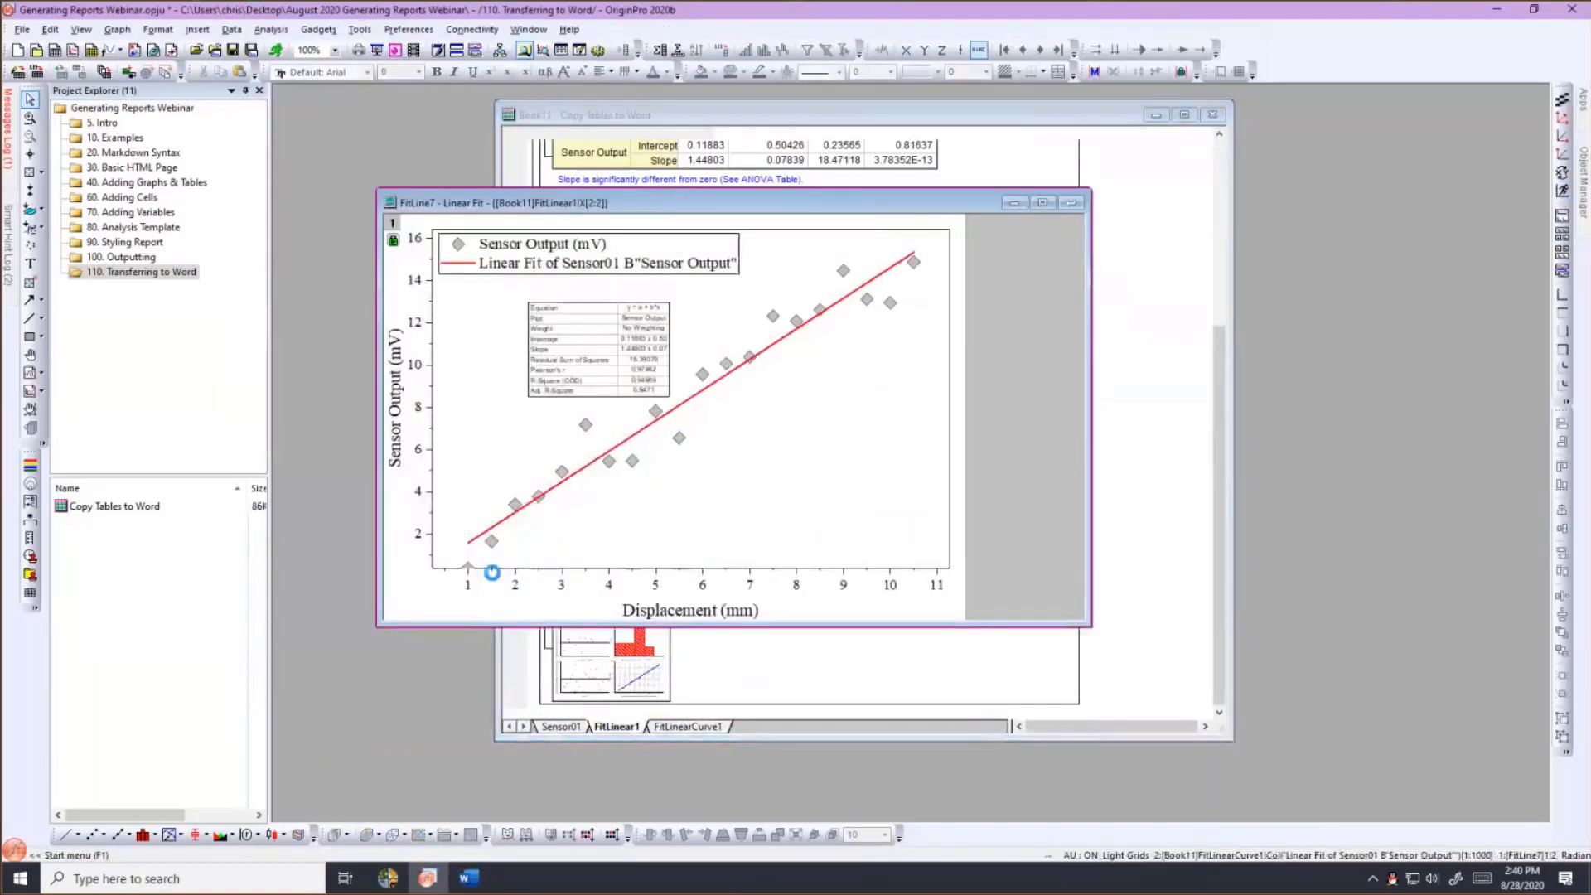
Paste the copied fitted curve graph into the Word document below the Parameters table and deselect it.
left_click(469, 877)
right_click(373, 393)
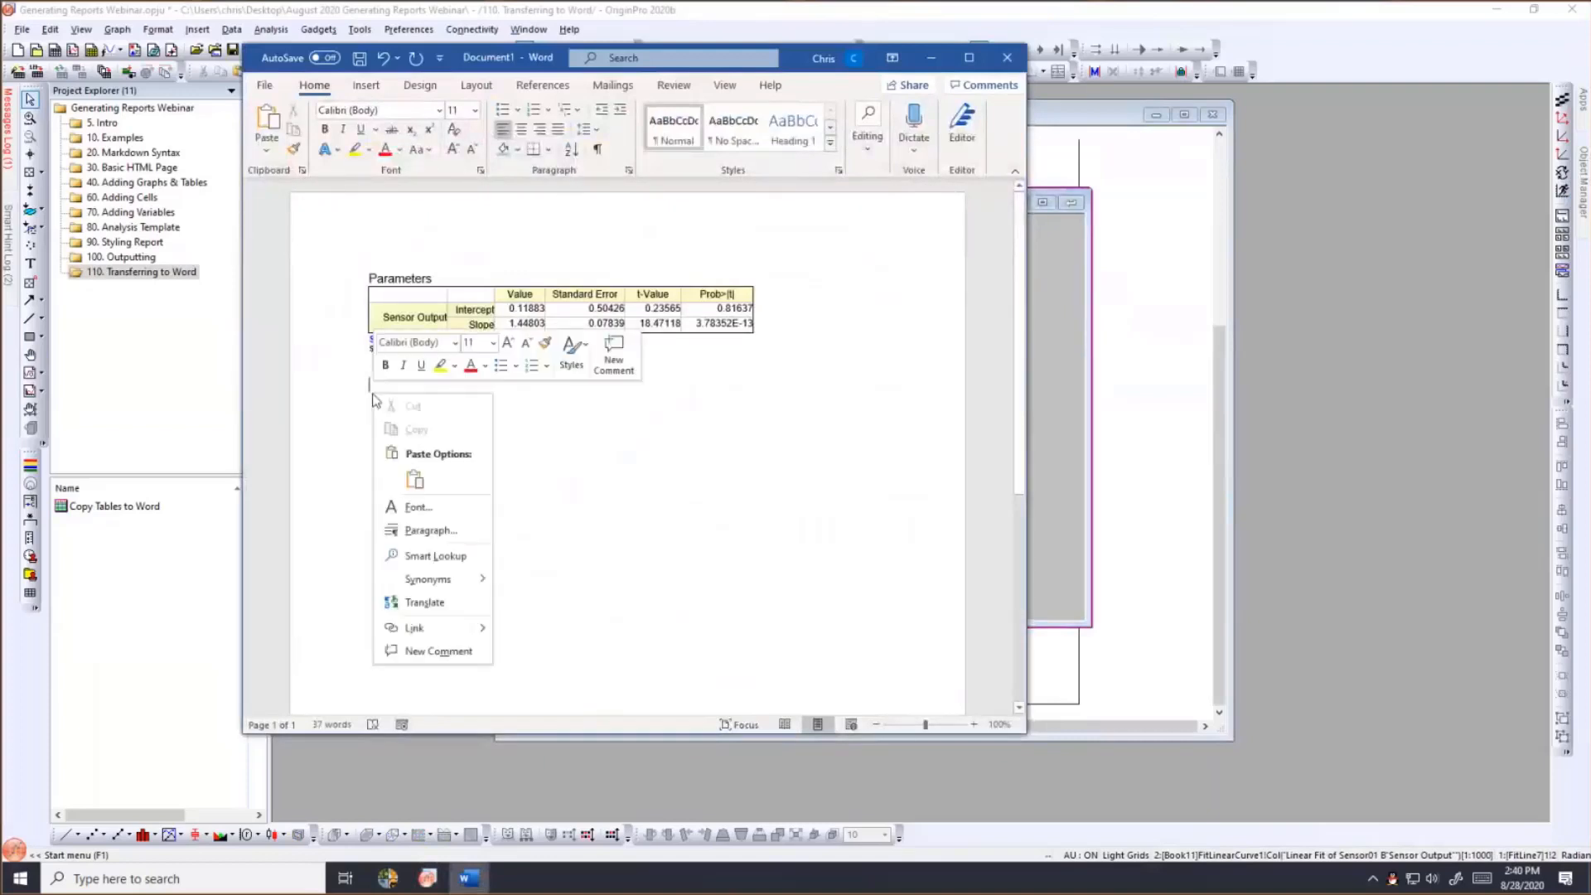
left_click(414, 479)
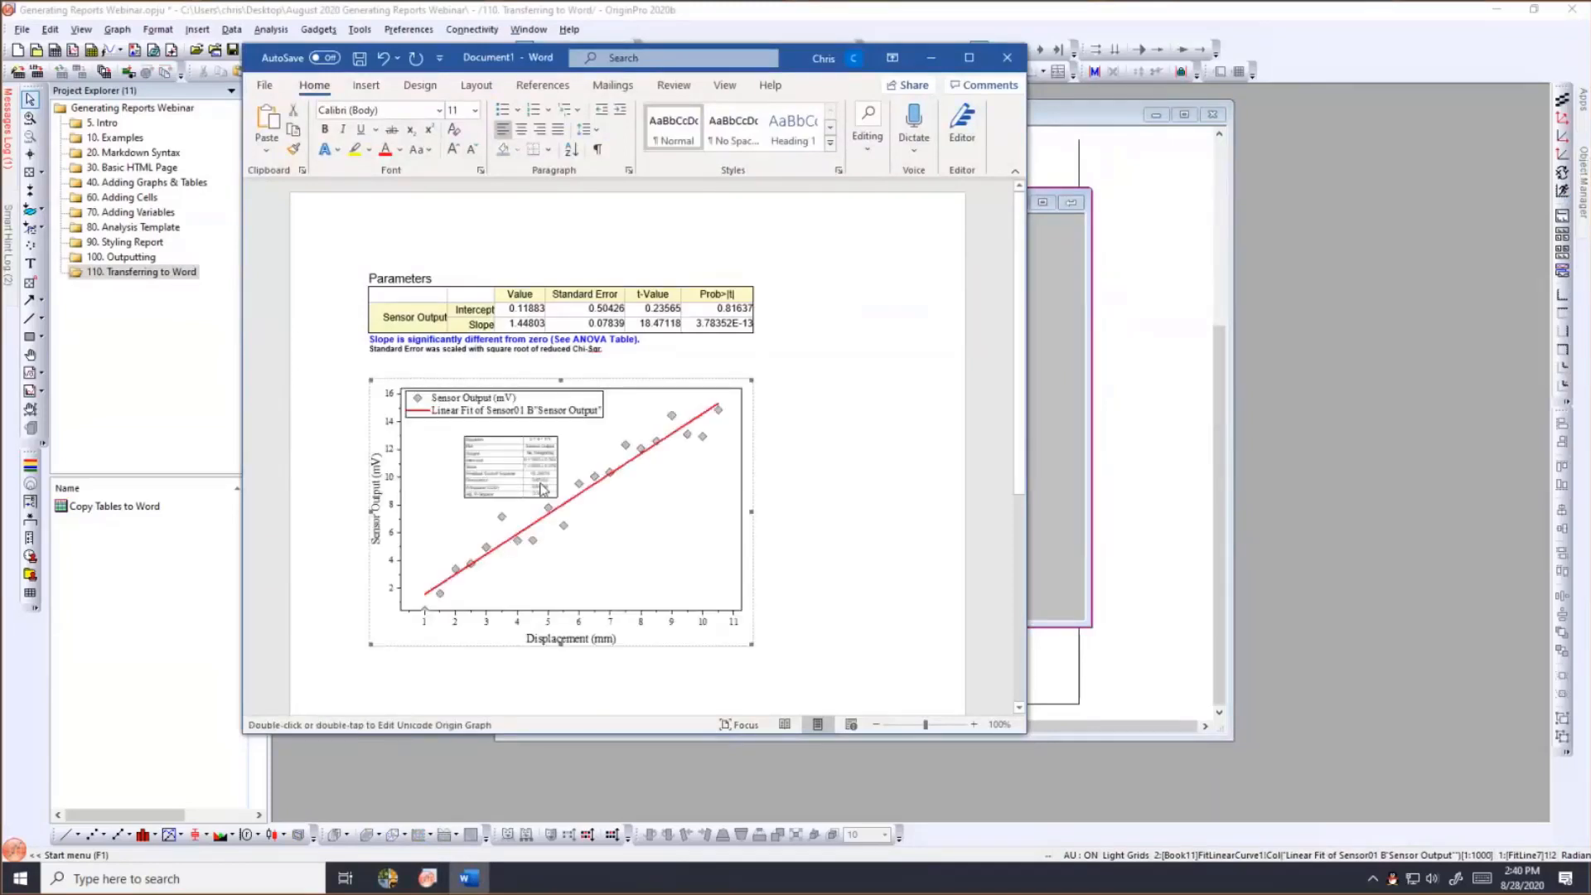
left_click(856, 443)
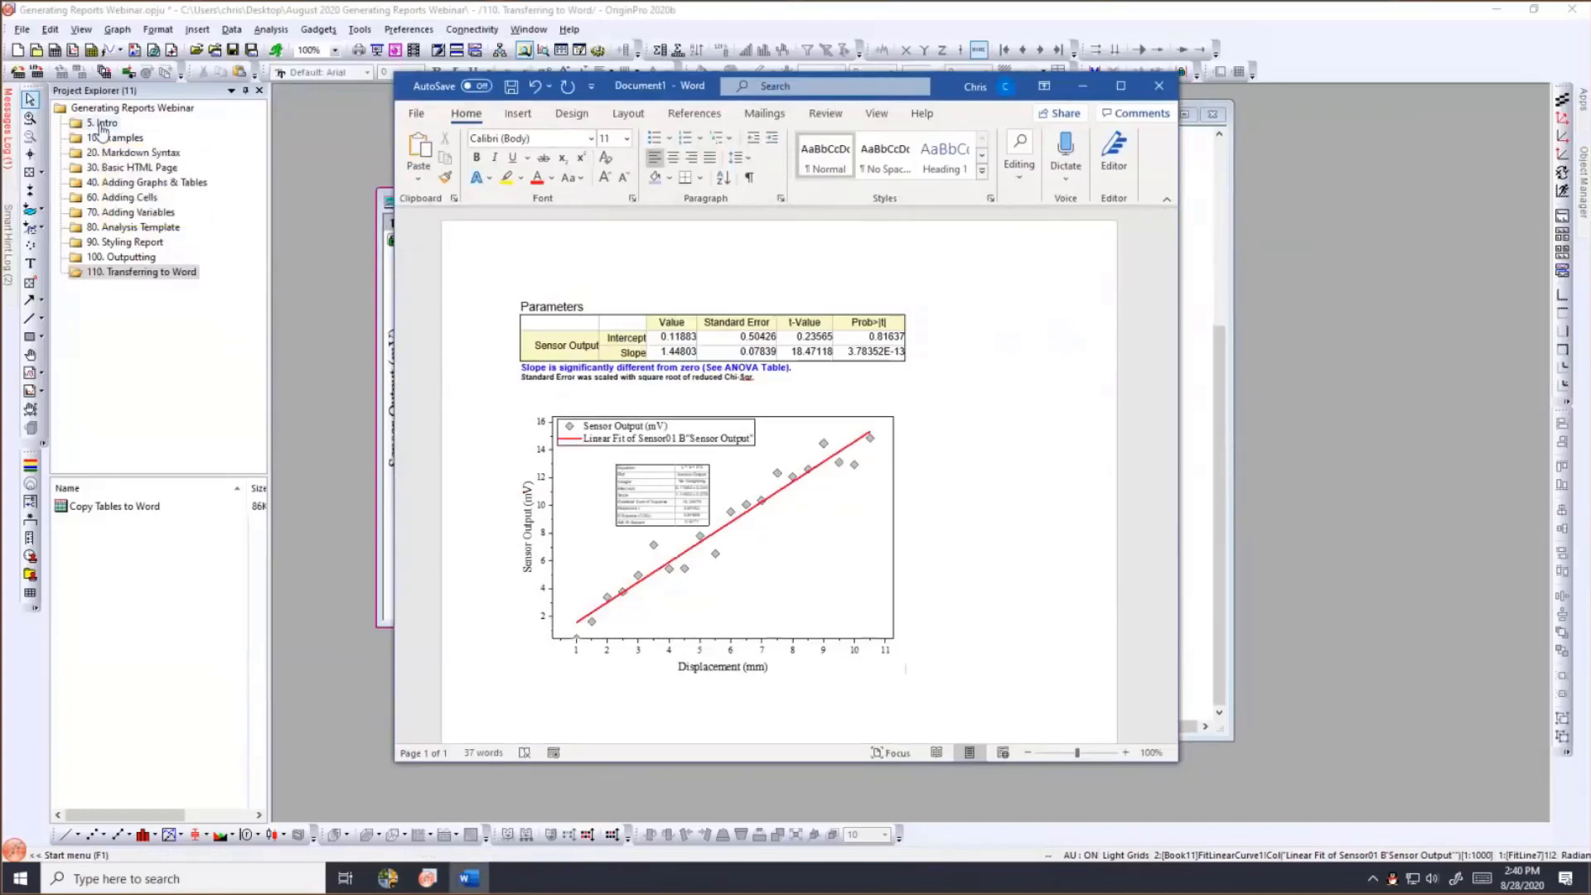
Review the 5. Intro and 10. Examples folders in OriginPro, bringing the Peak Fitting Report and Linear Fit Report windows into view.
left_click(103, 124)
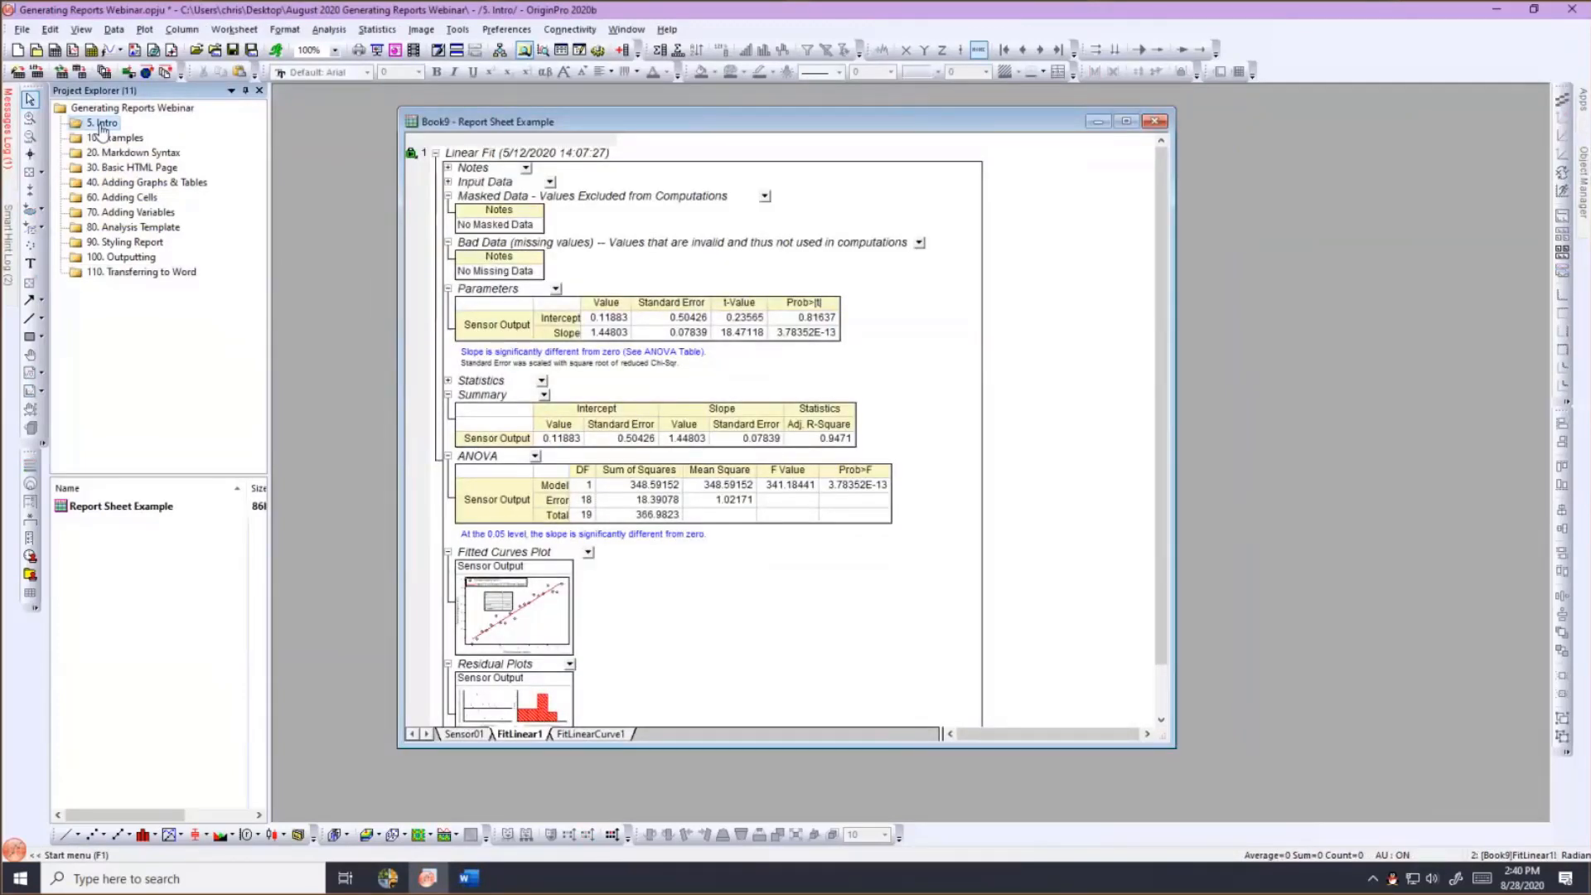
left_click(116, 140)
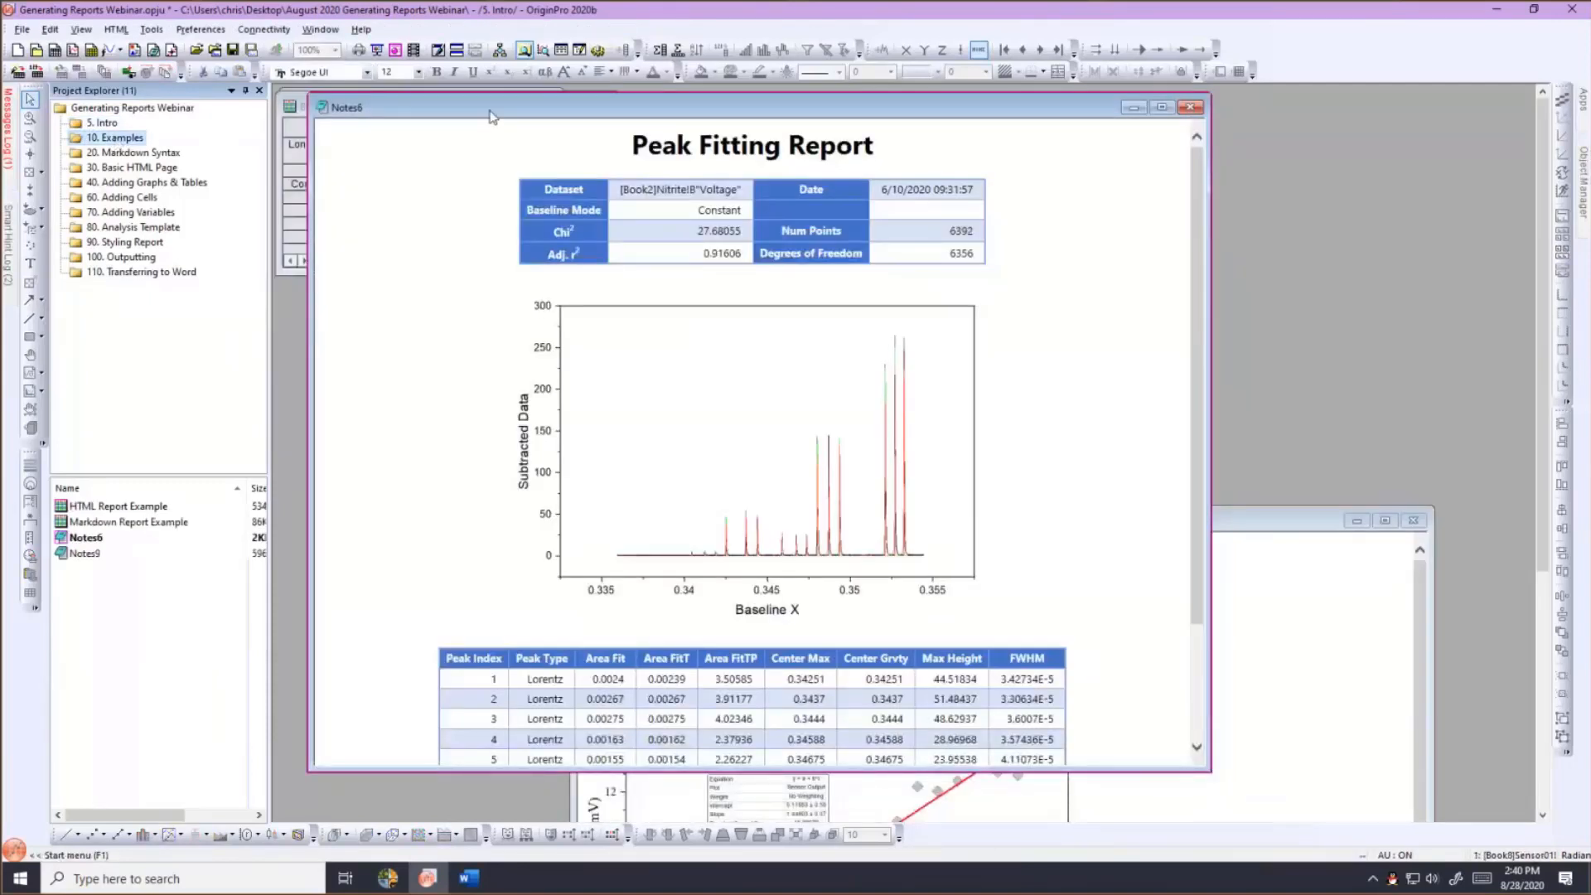
left_click_drag(489, 116, 457, 108)
left_click(1204, 529)
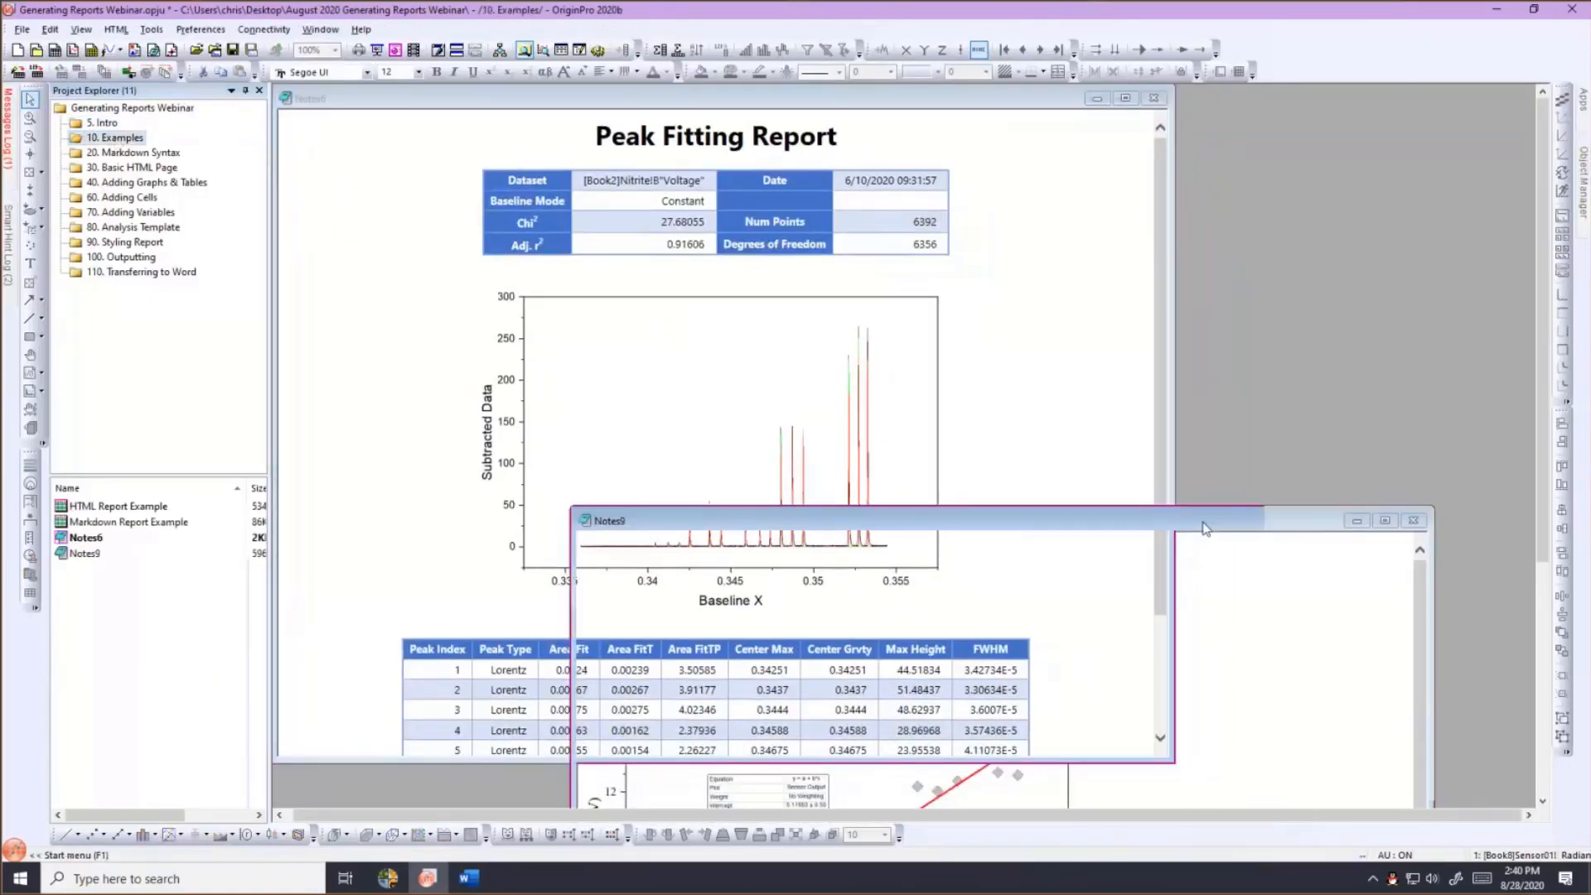
left_click_drag(1204, 528, 978, 128)
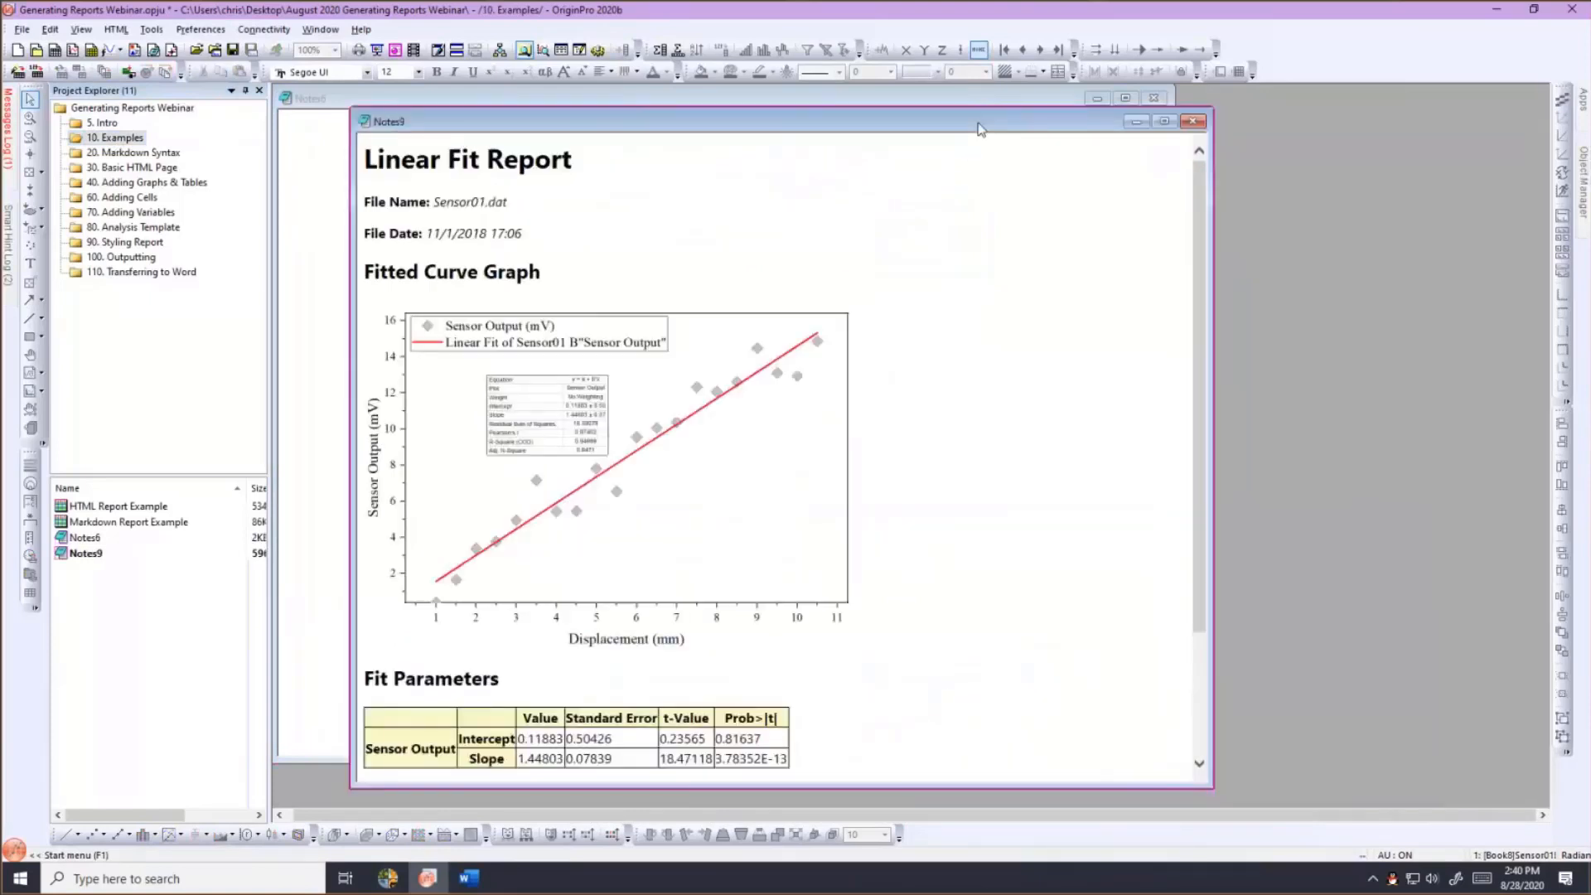
Open the 20. Markdown Syntax folder and compare the rendered view of Notes8 with its Markdown source.
left_click(147, 155)
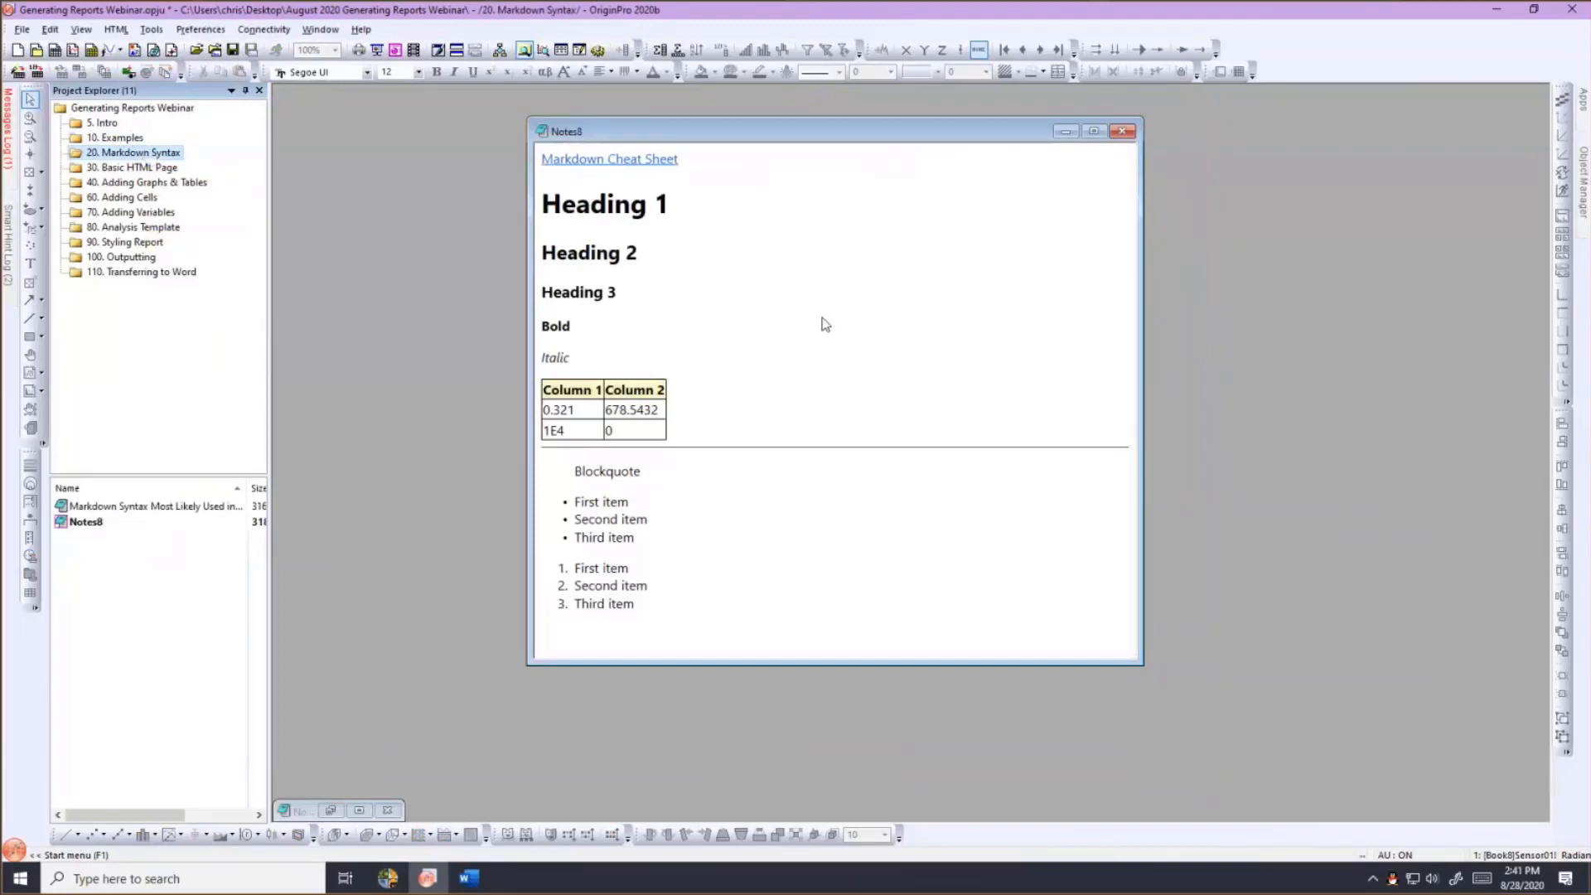
left_click(824, 317)
key("ctrl+m")
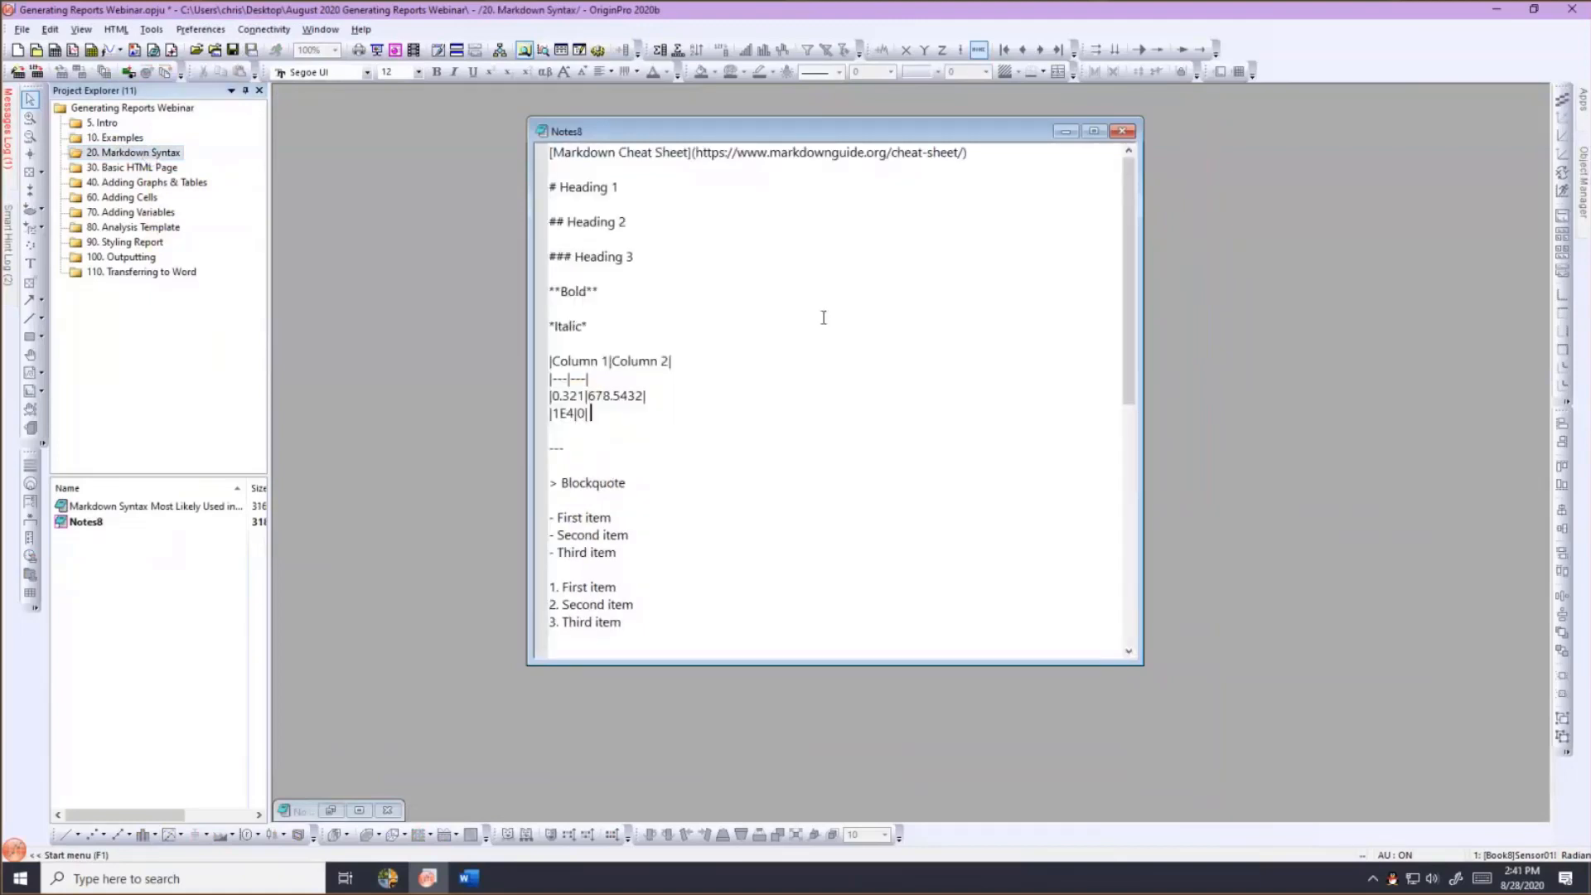
key("ctrl+m")
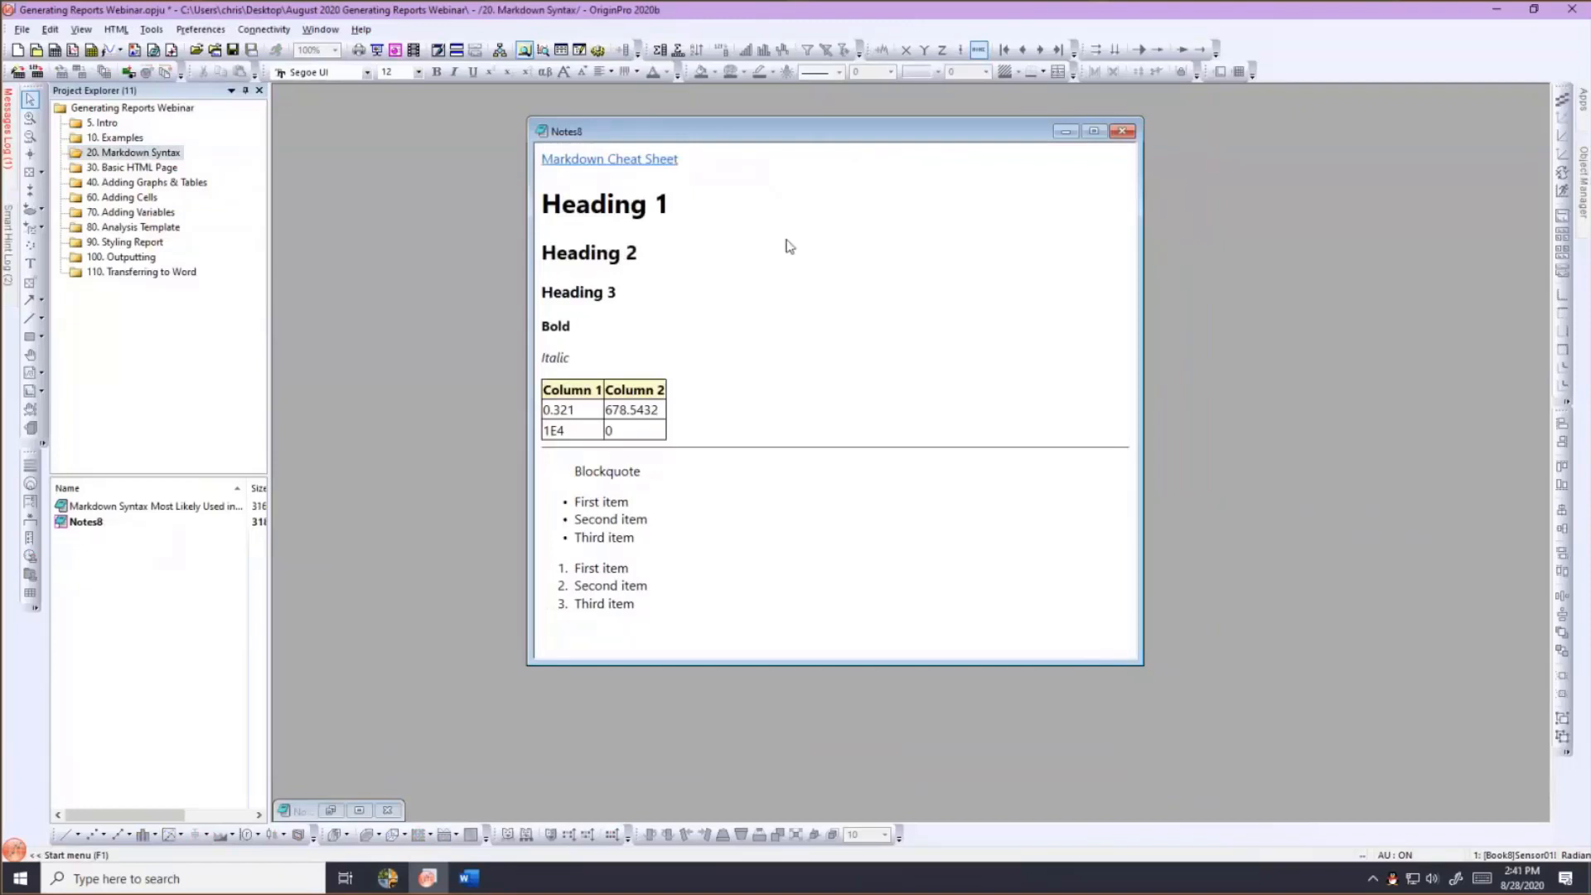
key("ctrl+m")
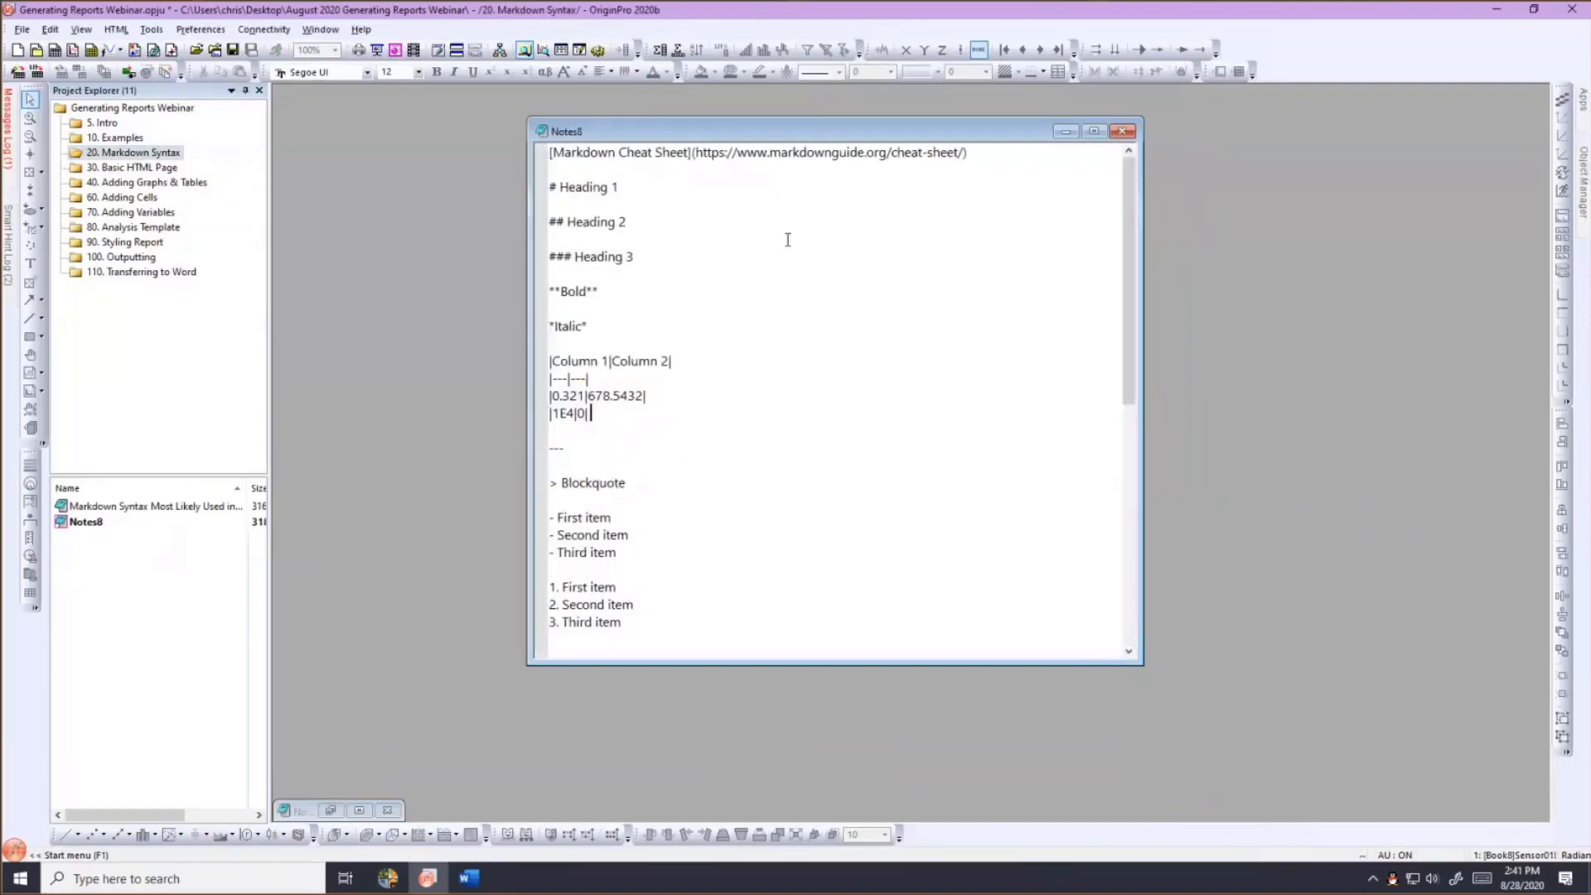
Review the project folders in order, from 30. Basic HTML Page through 110. Transferring to Word.
left_click(163, 169)
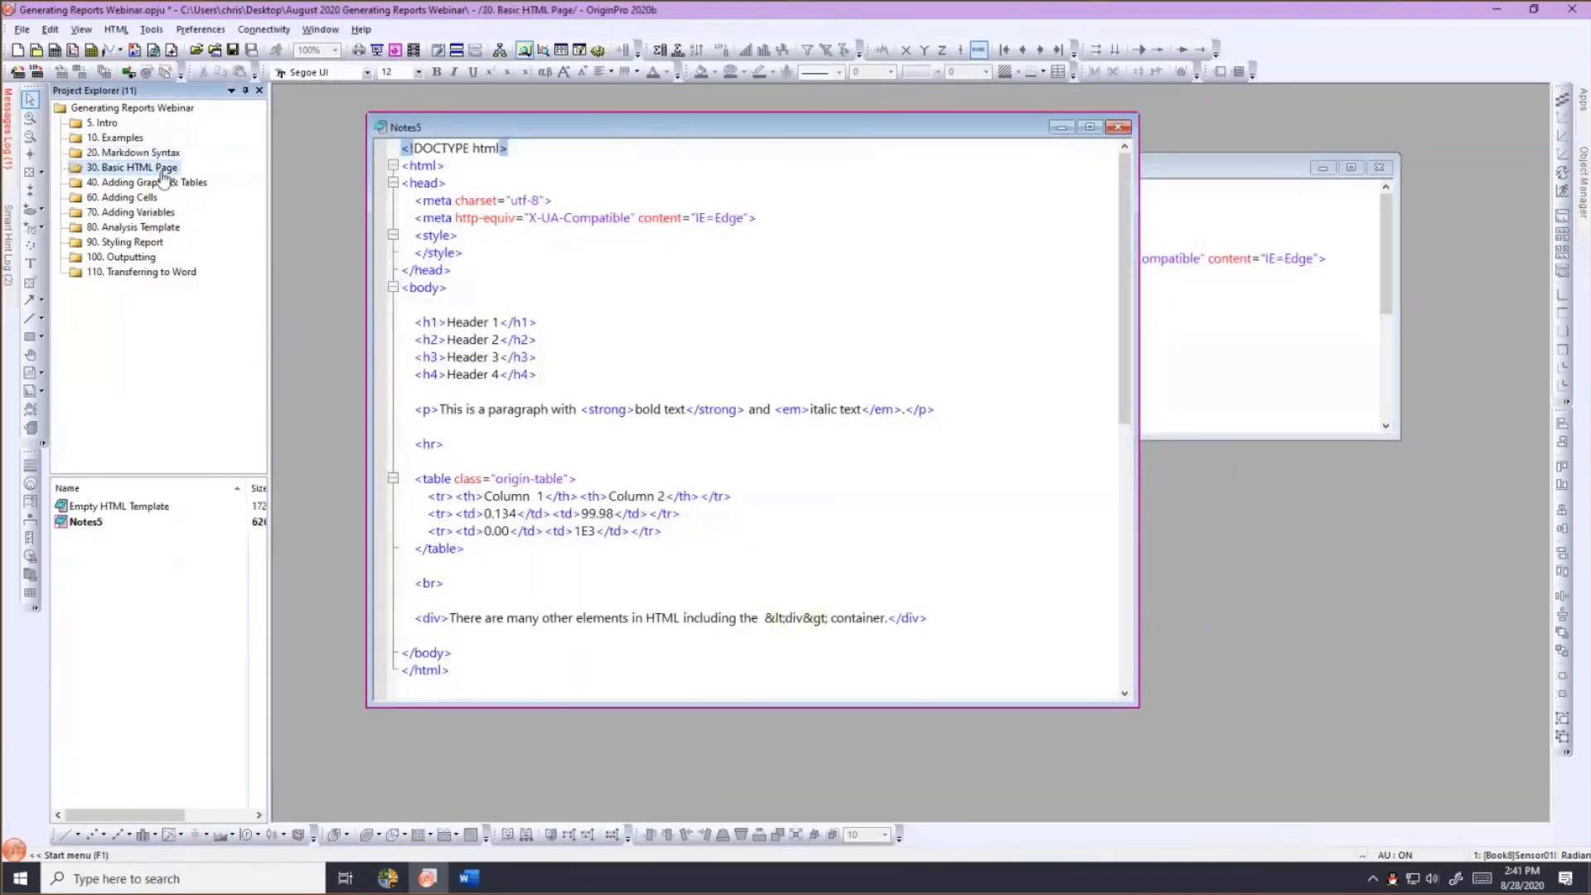
left_click(149, 183)
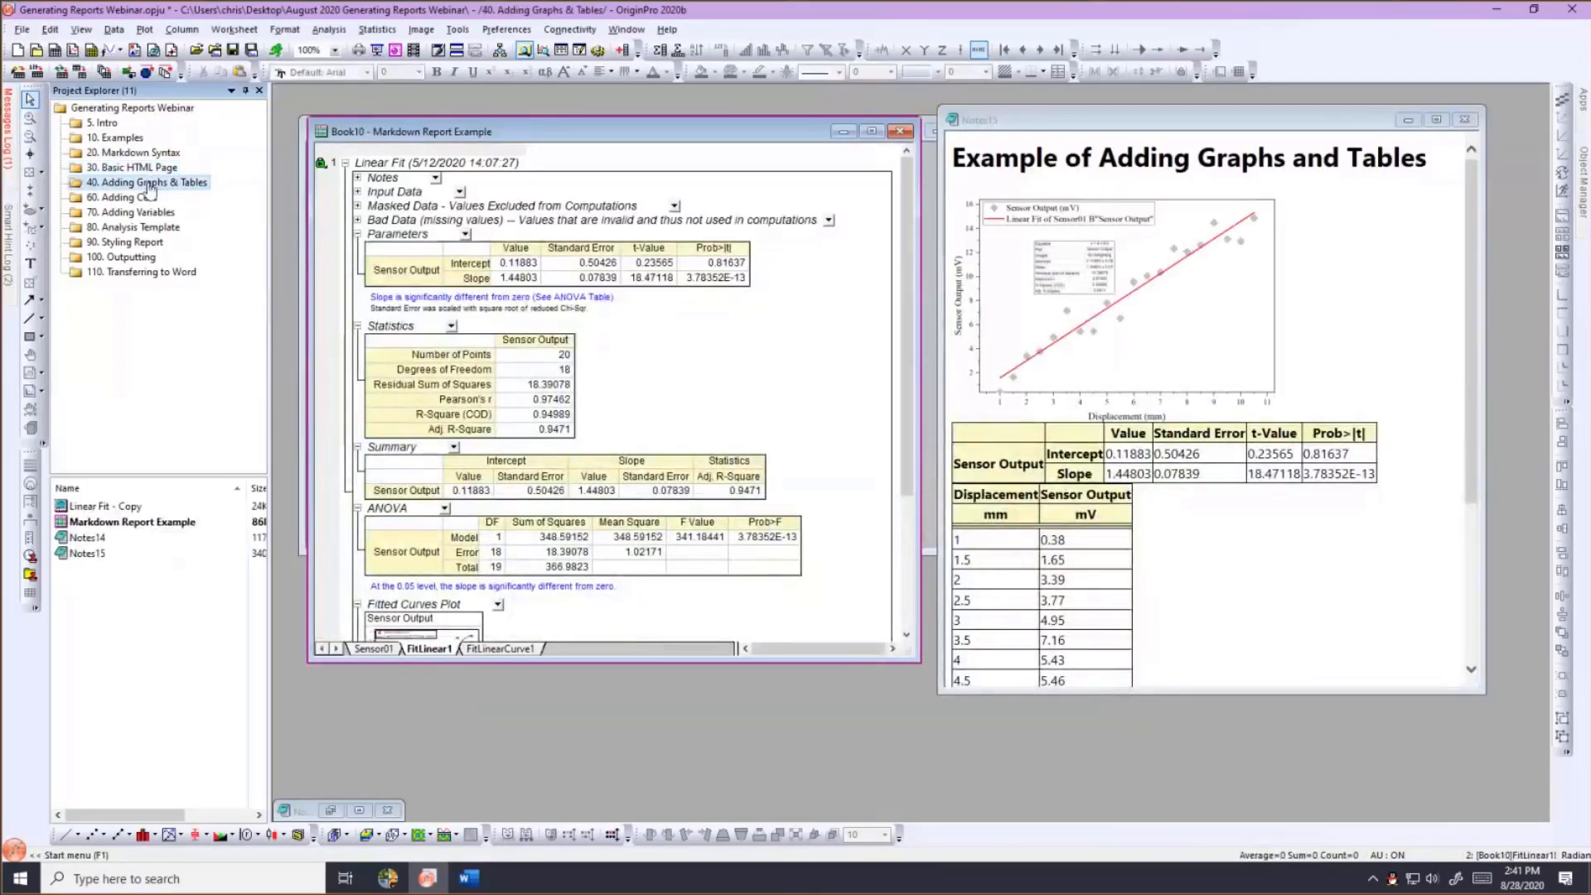
left_click(138, 199)
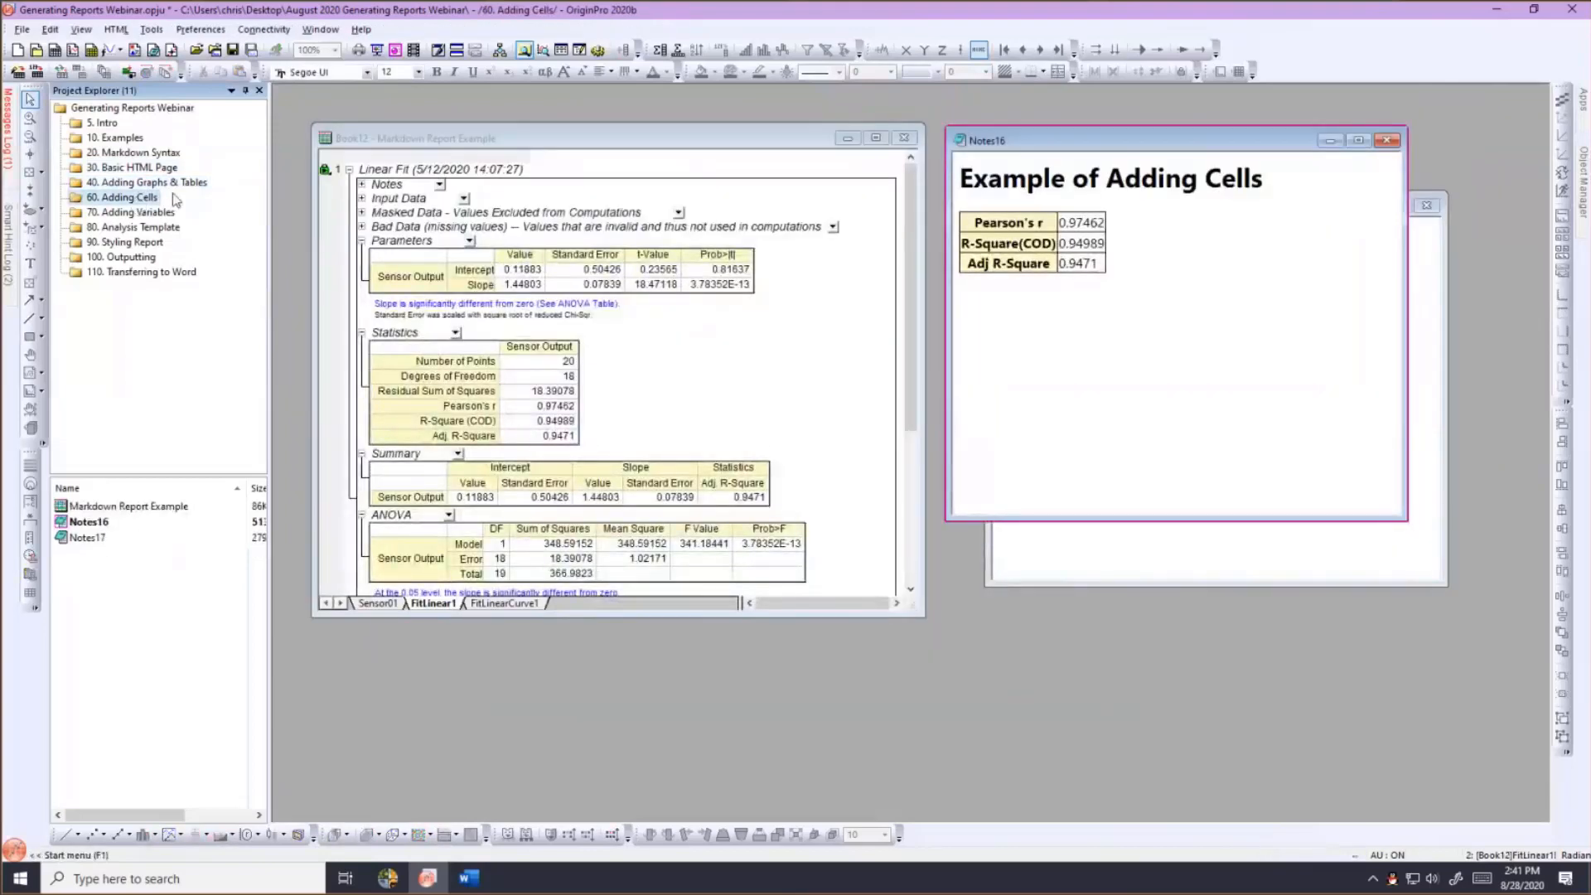
left_click(152, 213)
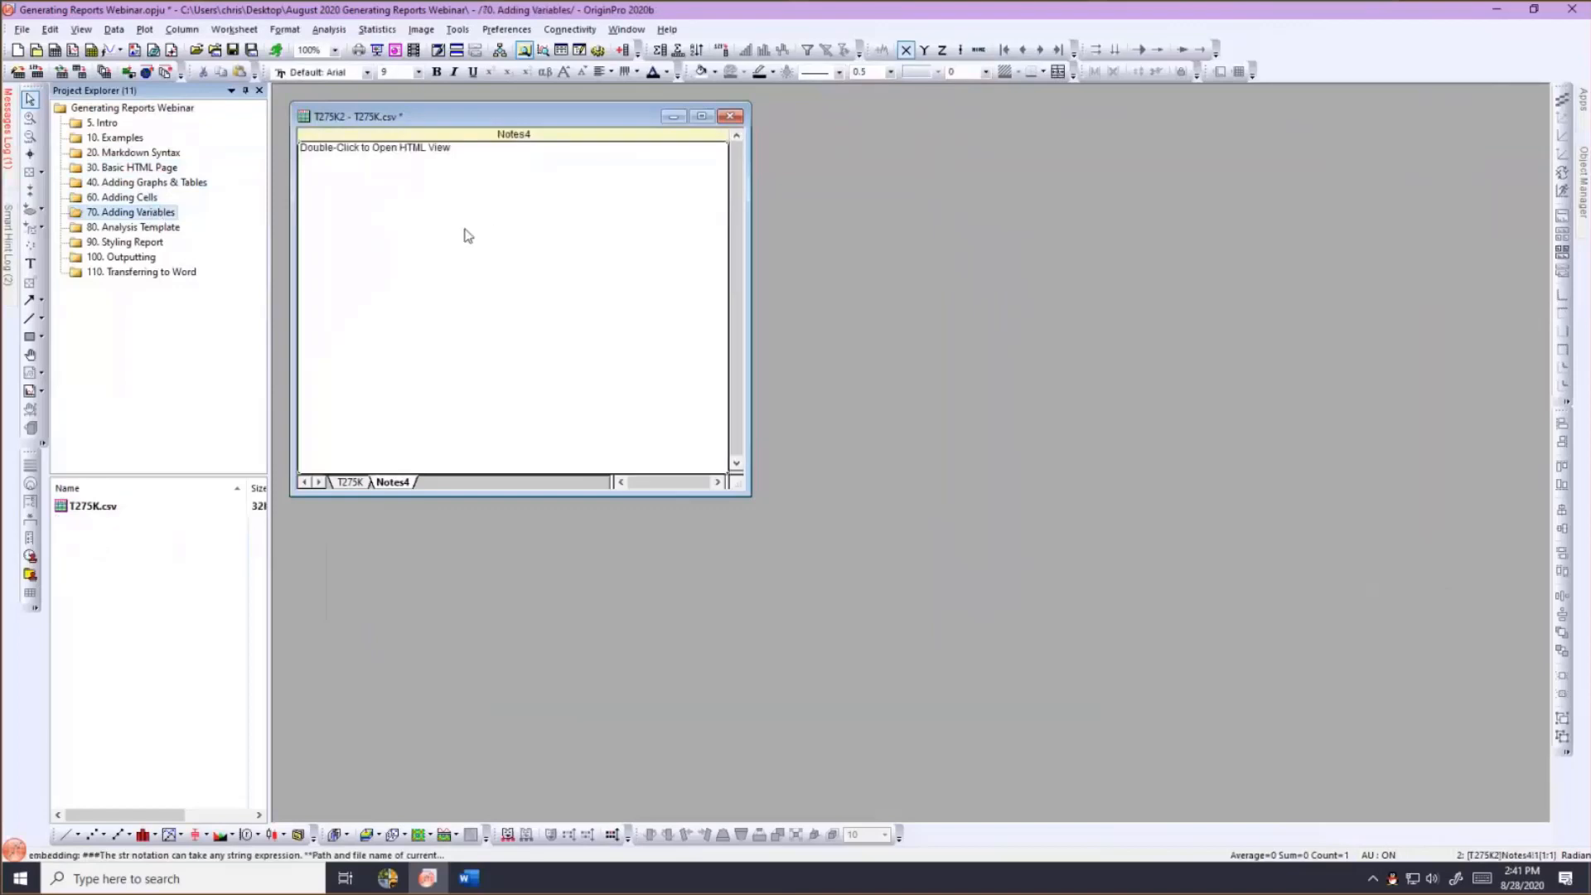
left_click(174, 231)
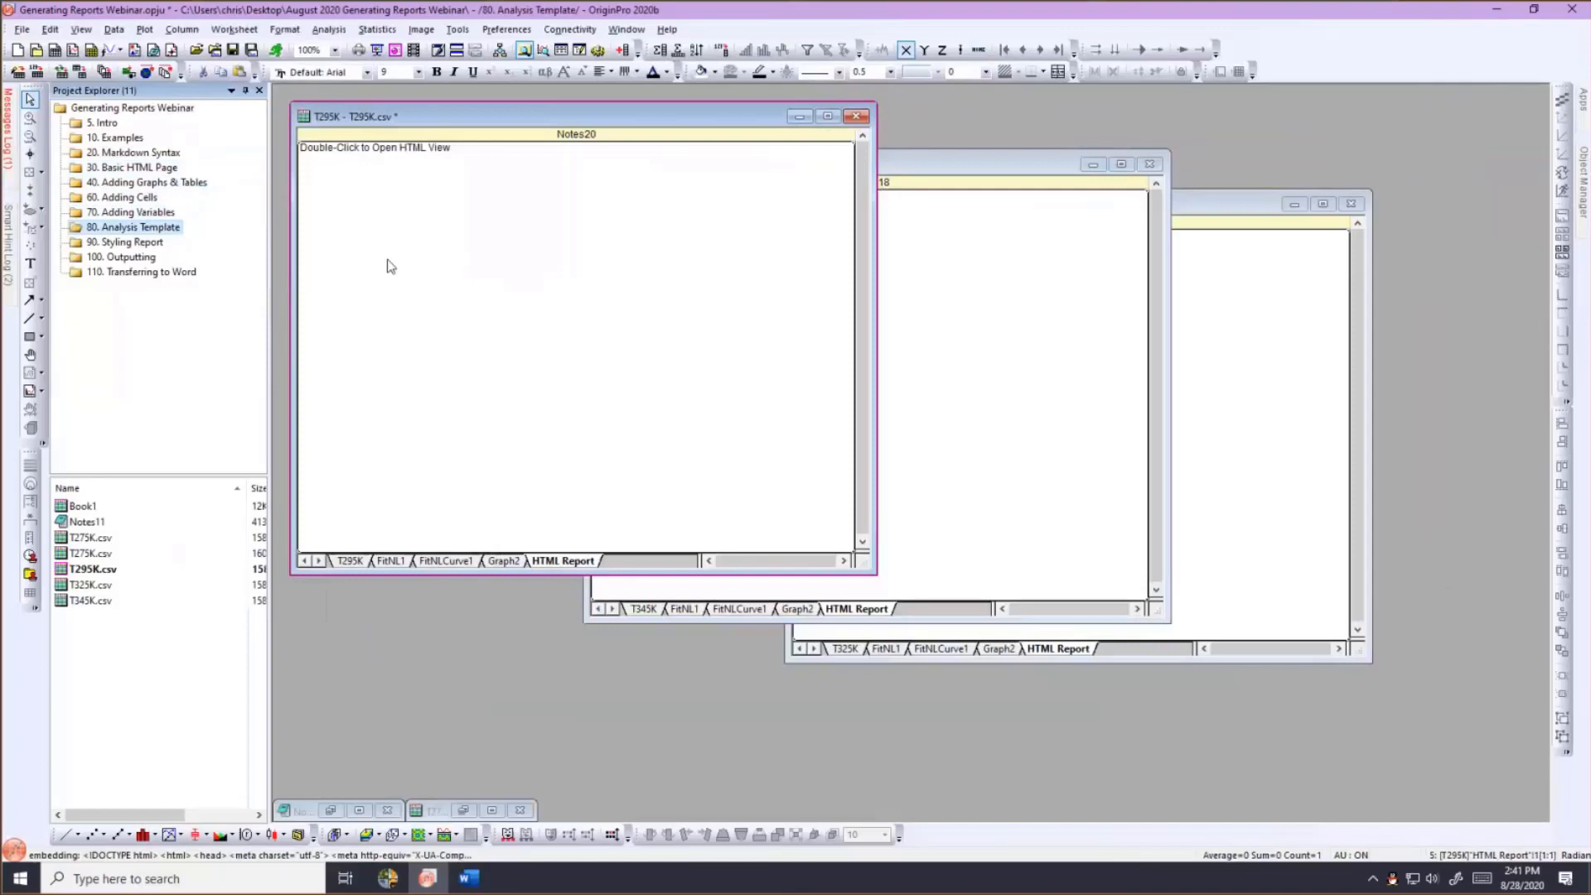
left_click(137, 244)
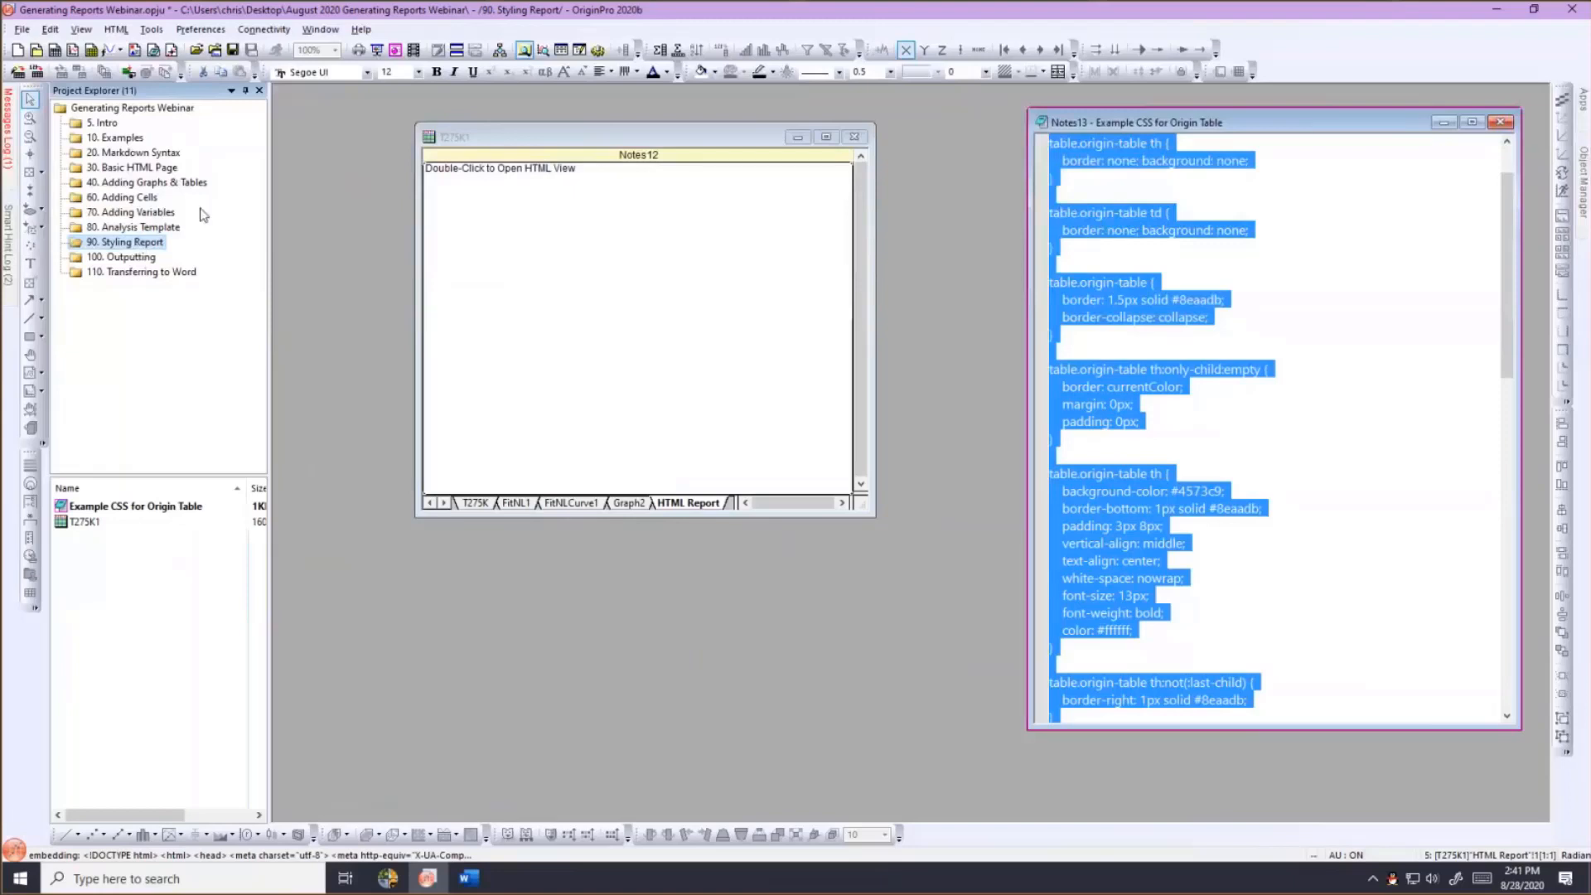
left_click(149, 262)
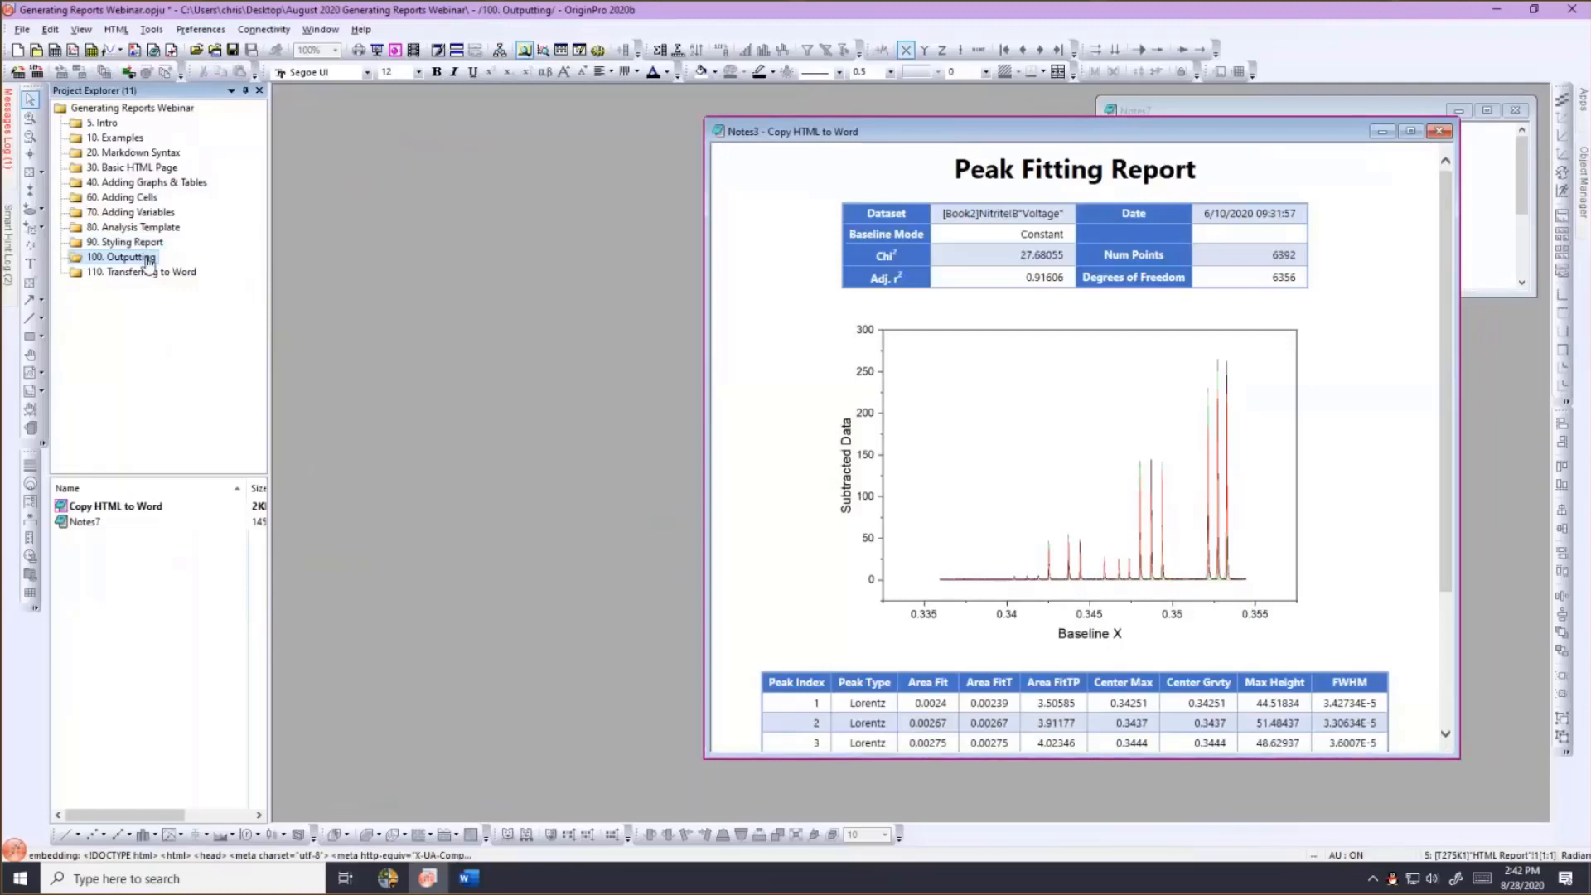
left_click(151, 274)
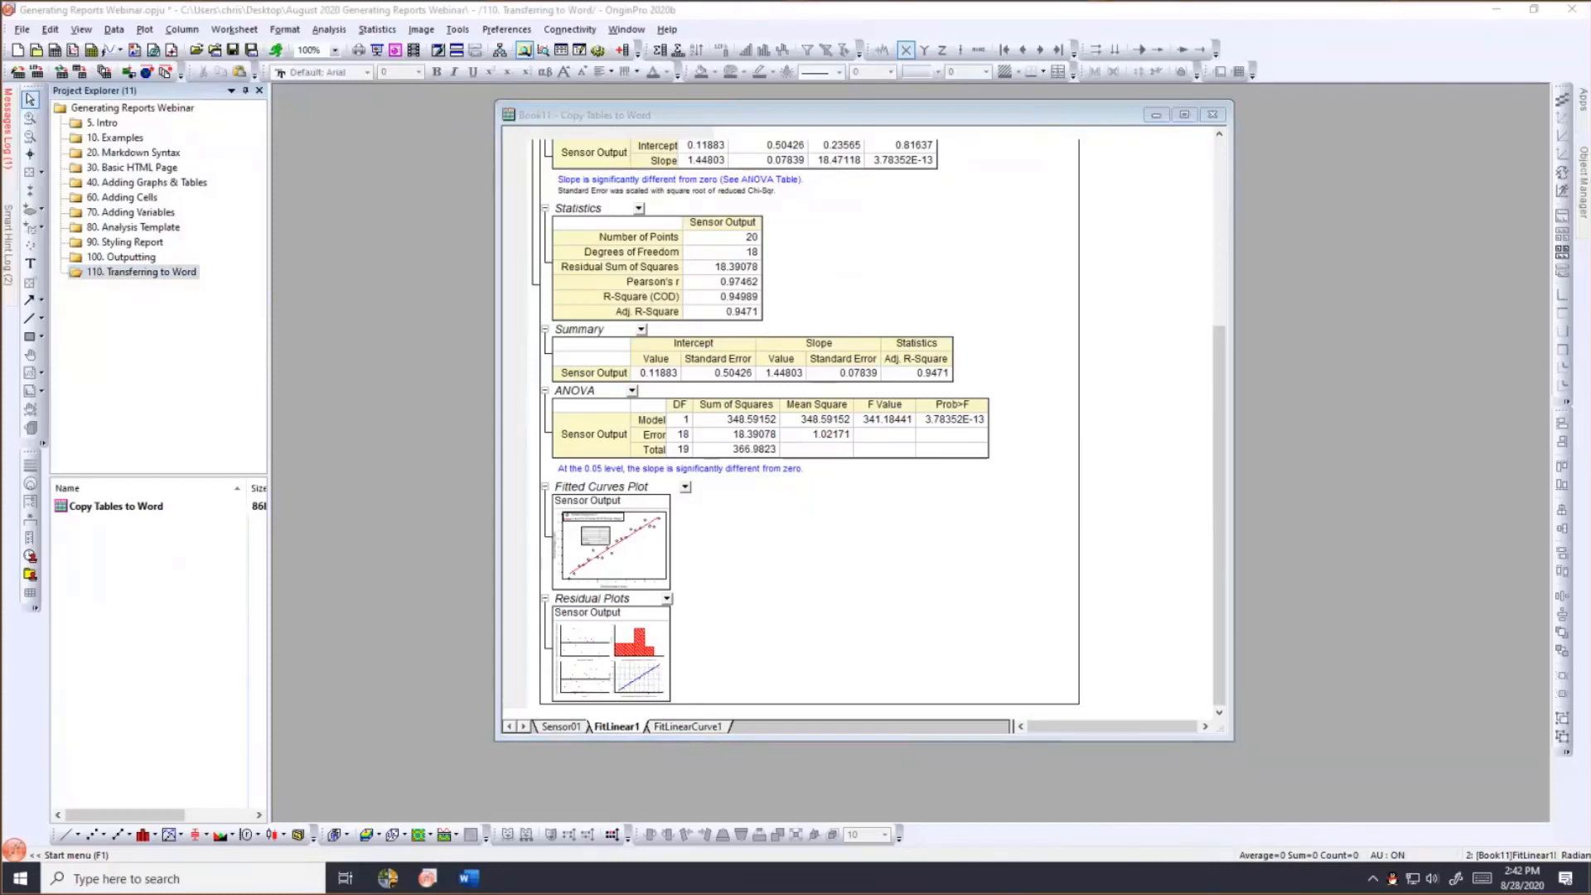
Go back to the top of the FitLinear1 report and display the installed apps for sending graphs to Word and PowerPoint.
left_click(674, 117)
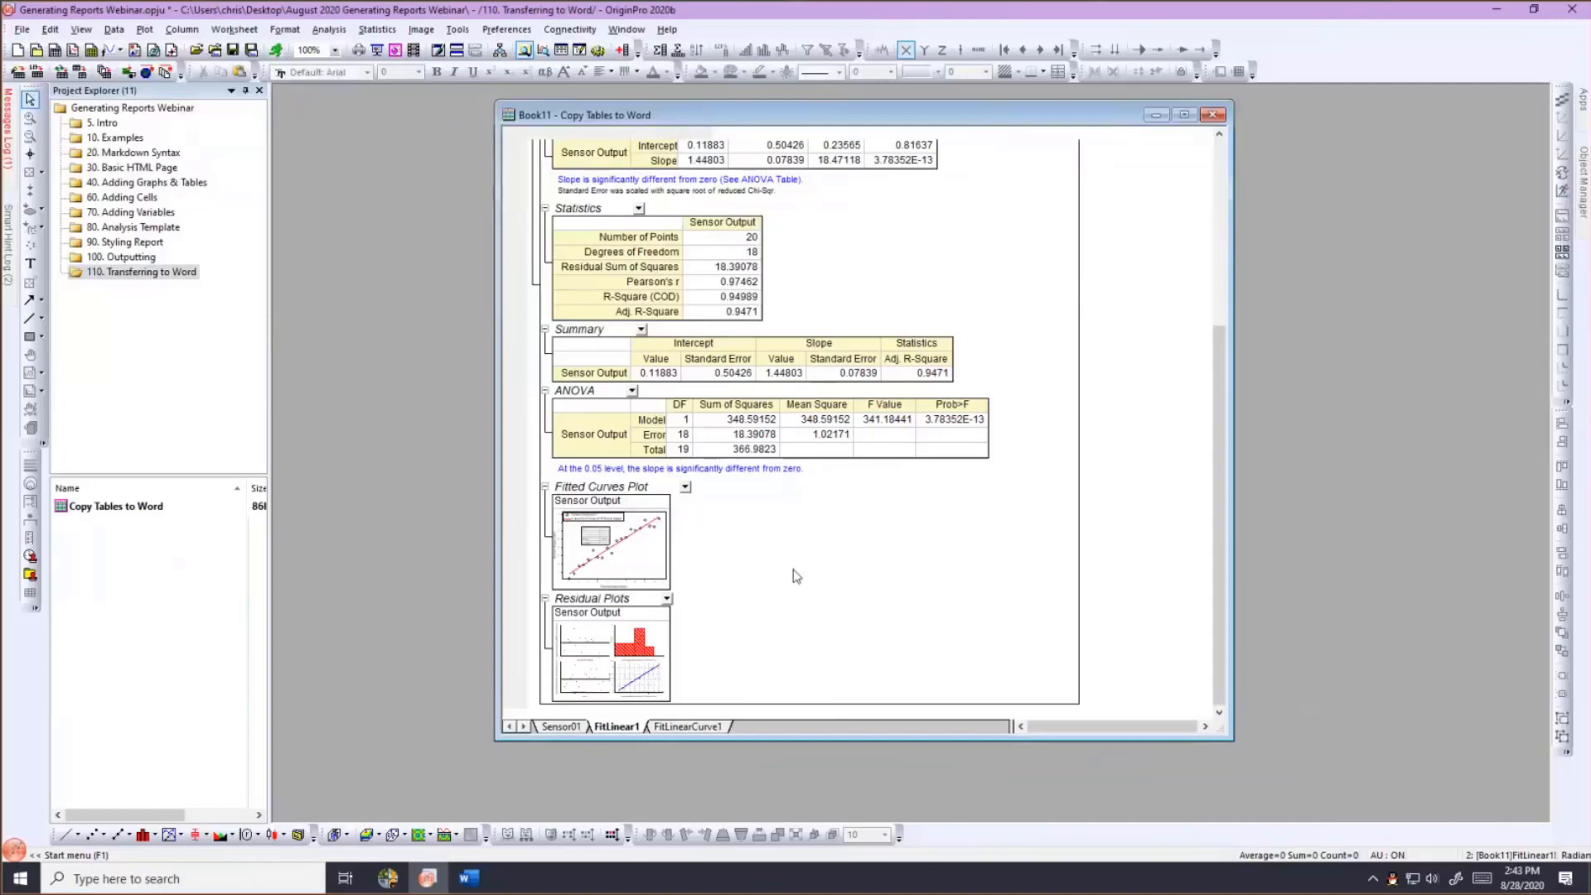
scroll(796, 575, "up", 3)
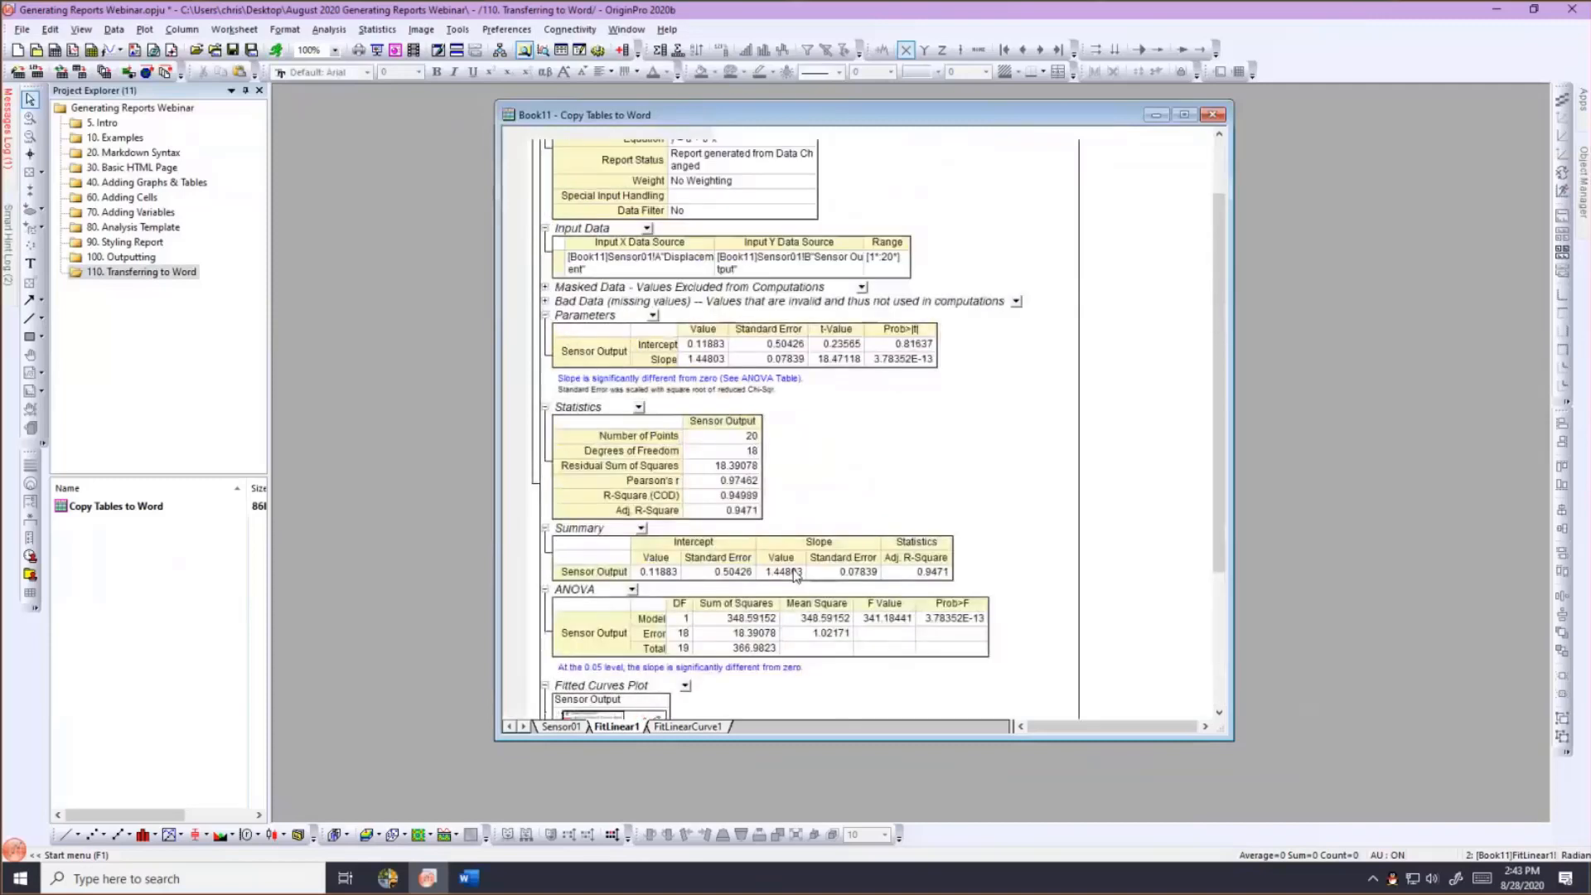
scroll(795, 576, "up", 1)
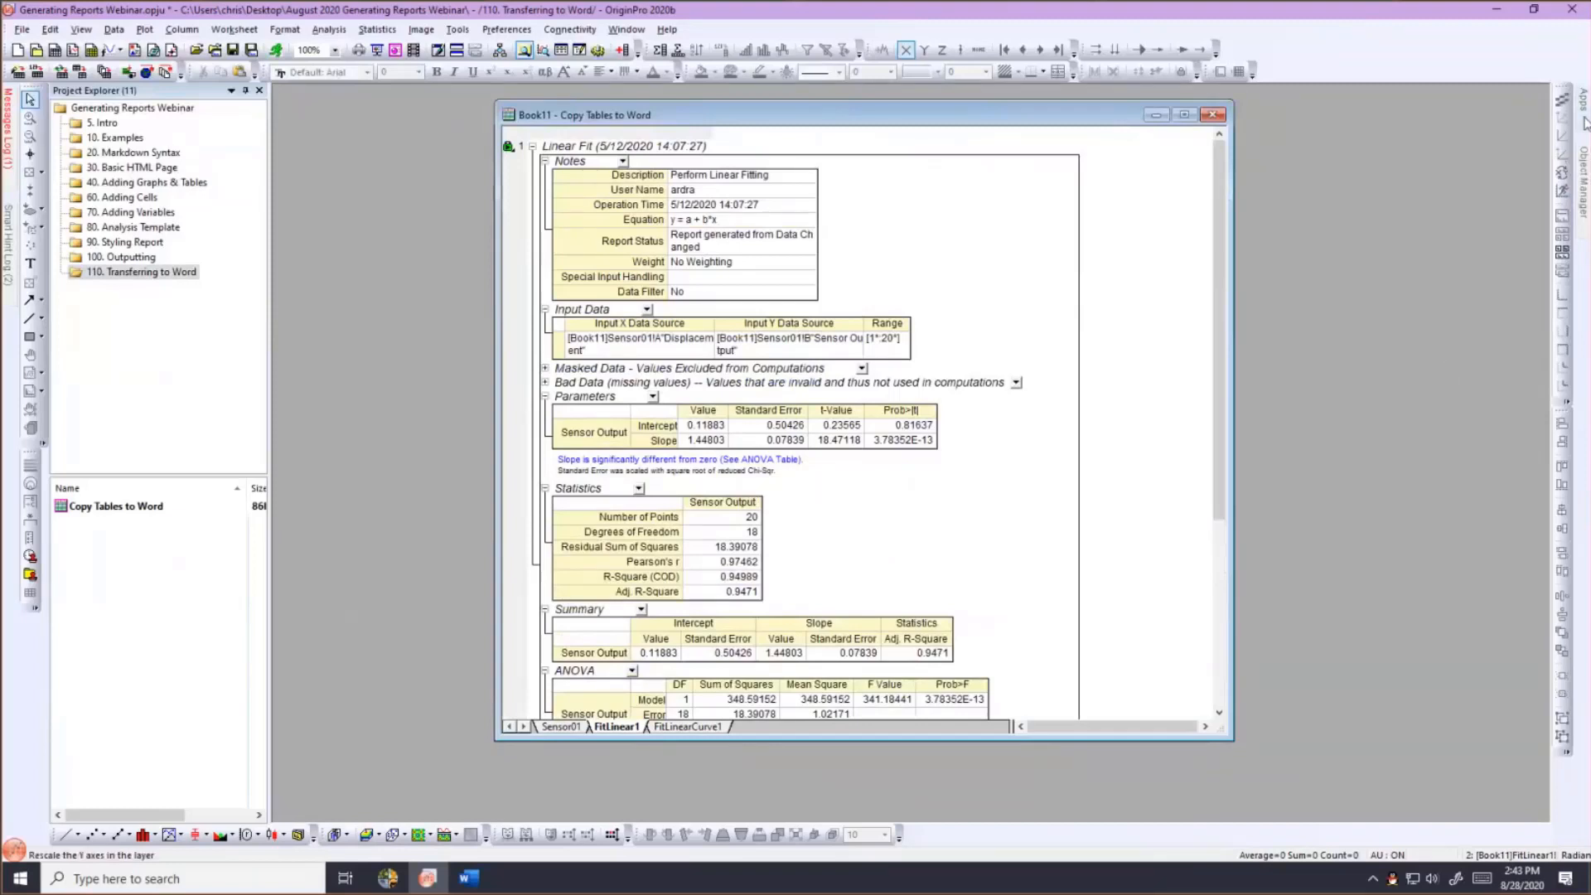
mouse_move(1584, 123)
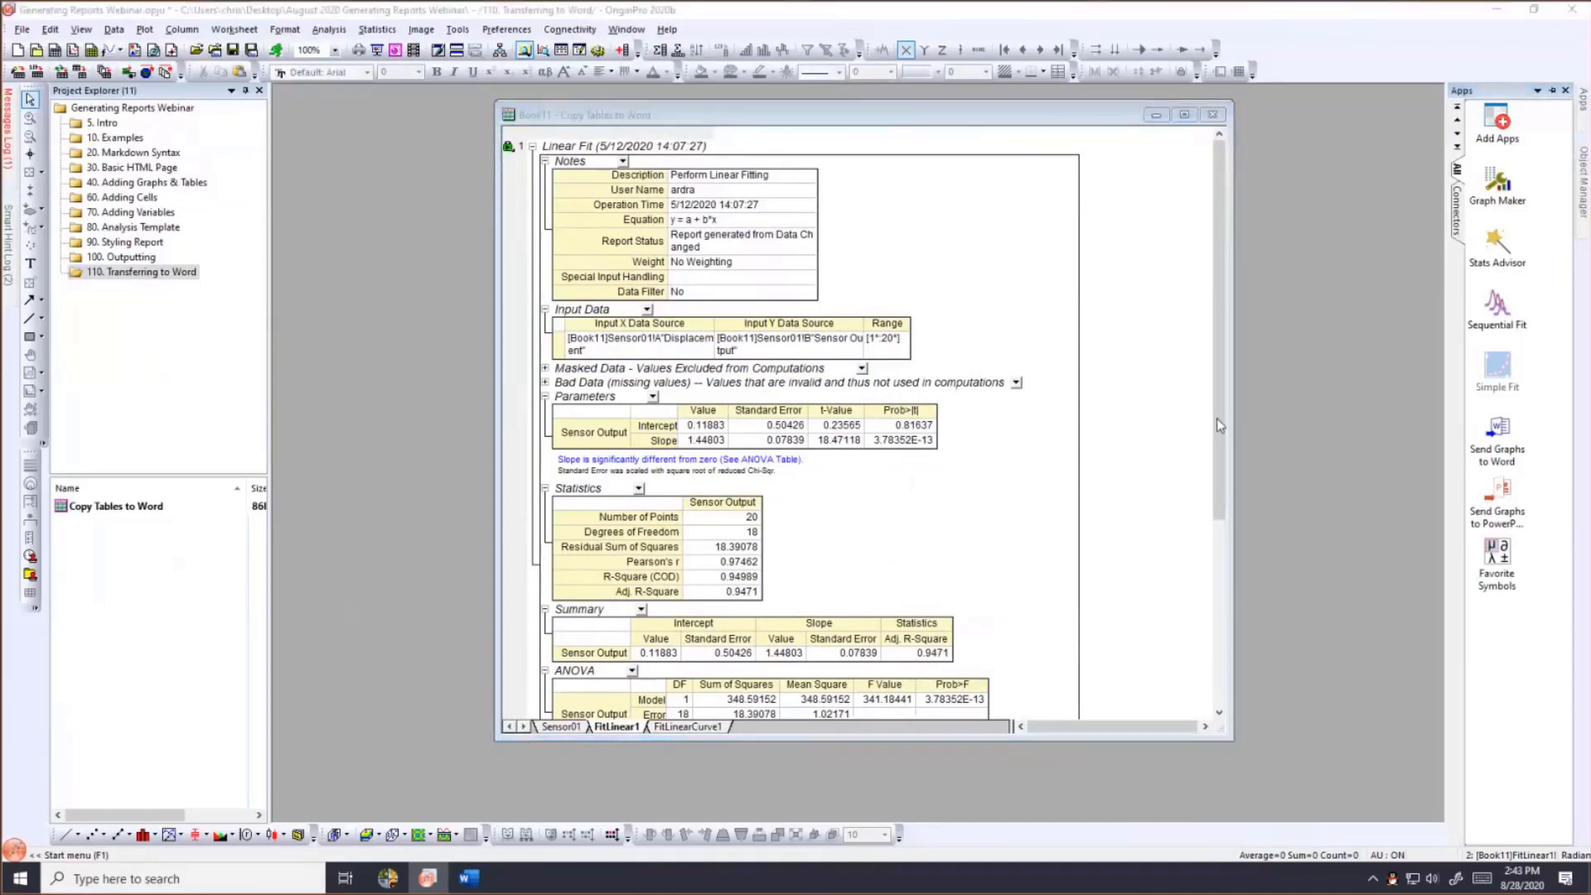
left_click(1044, 111)
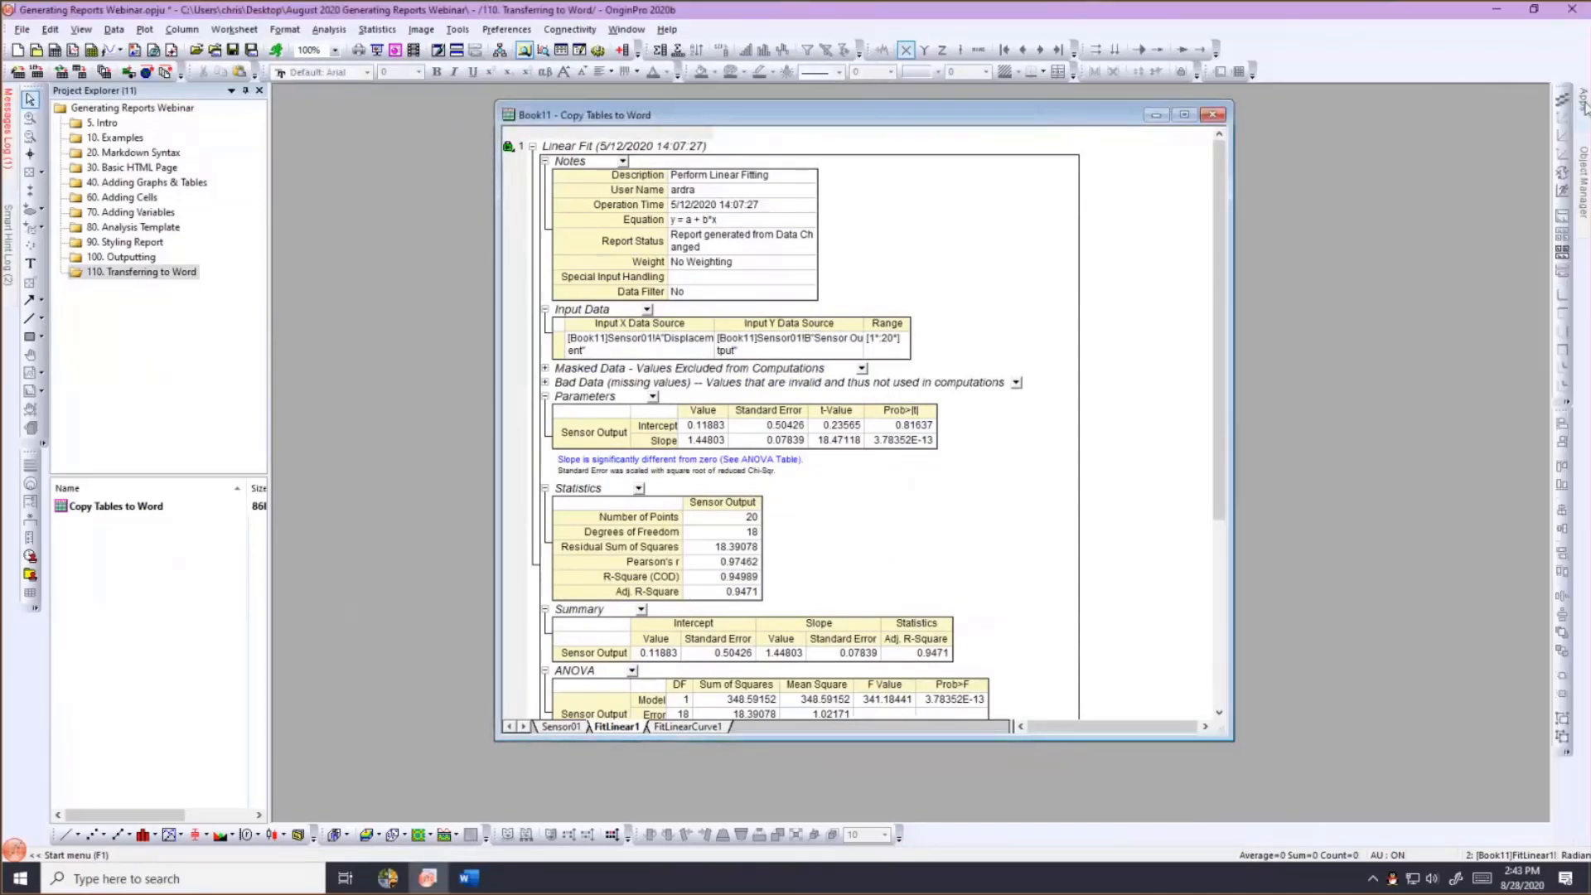
mouse_move(1584, 107)
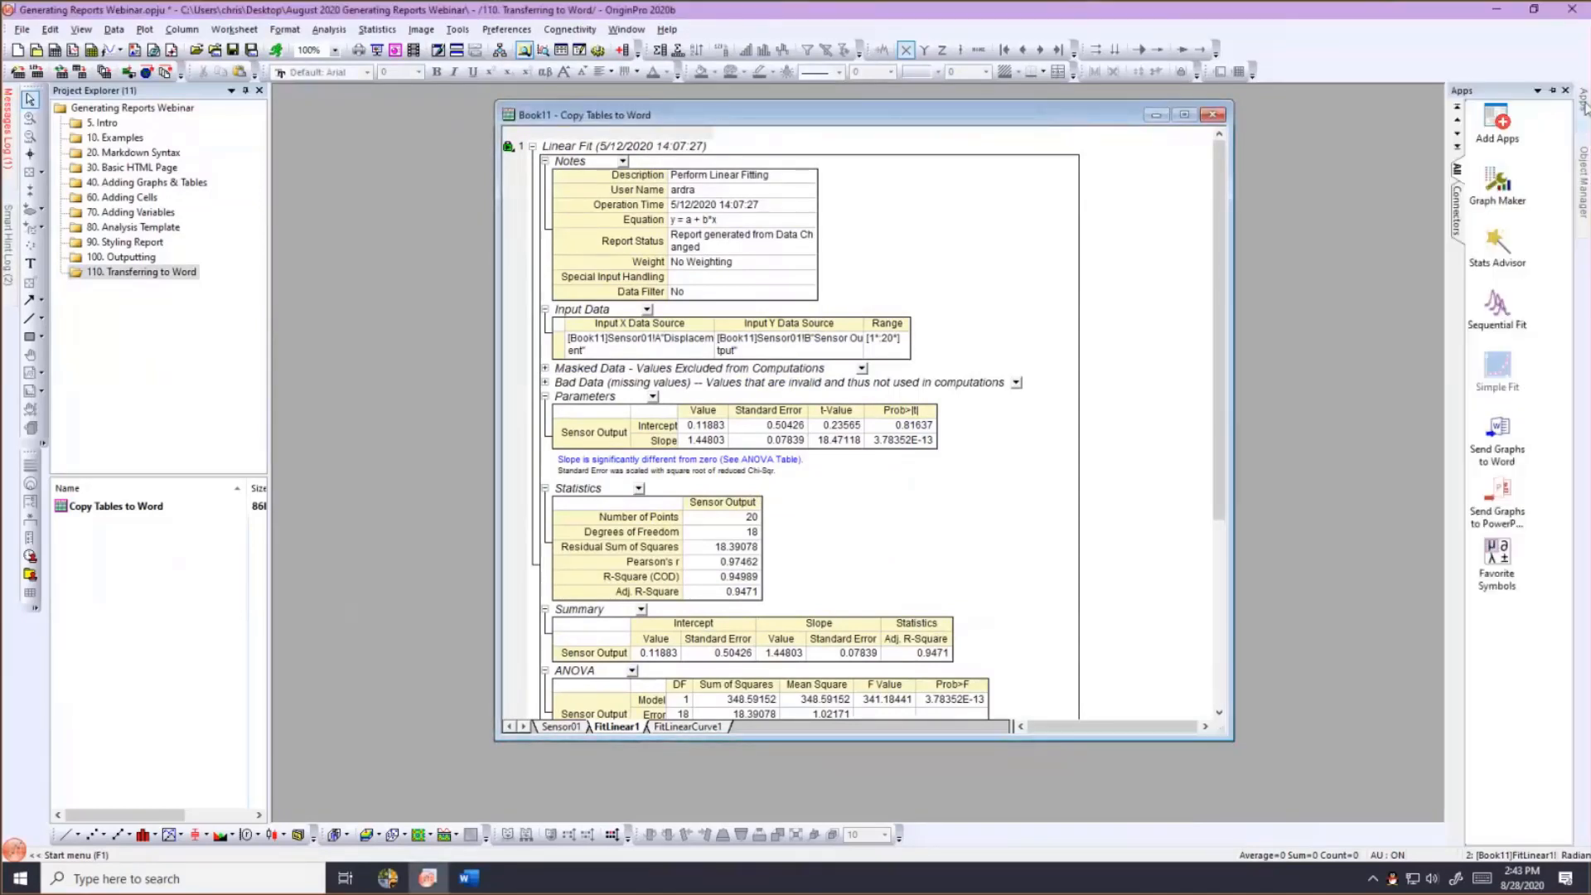